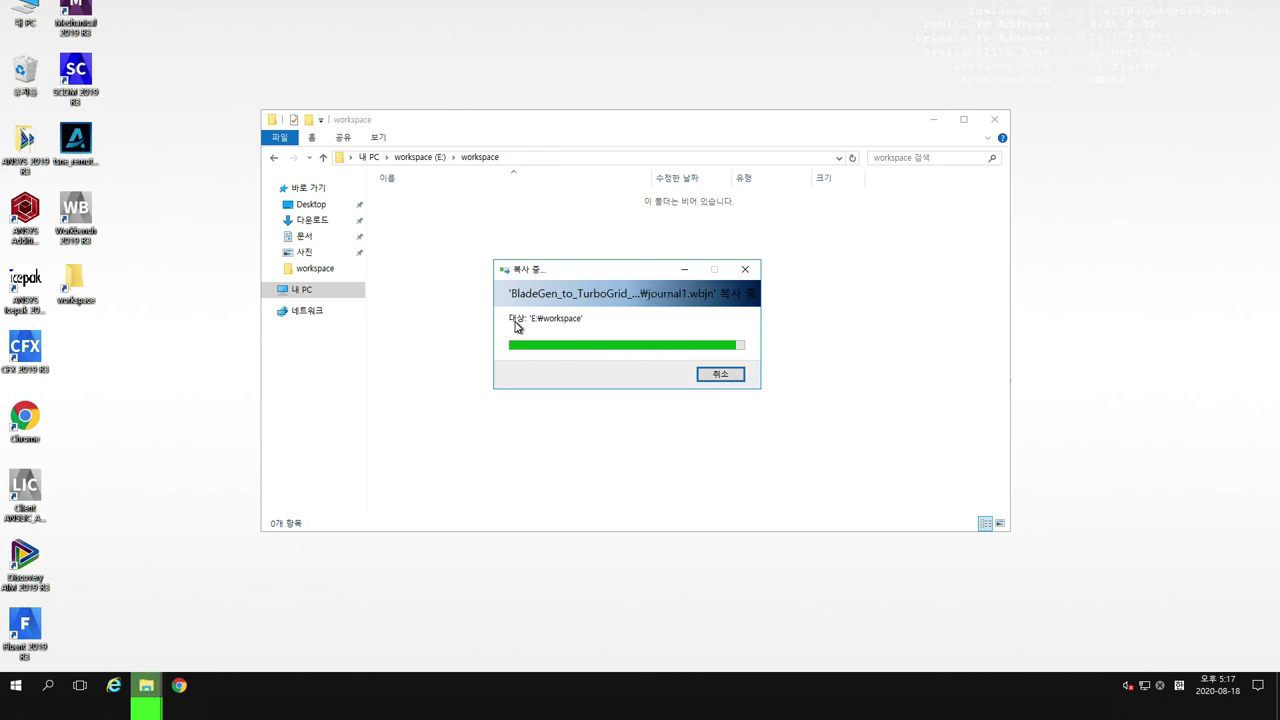
In the project file name BladeGen_to_TurboGrid_Pump_Impeller.wbpj, shorten the BladeGen_to_TurboGrid part to BG_TG
{"action": "left_click", "coordinate": [620, 380]}
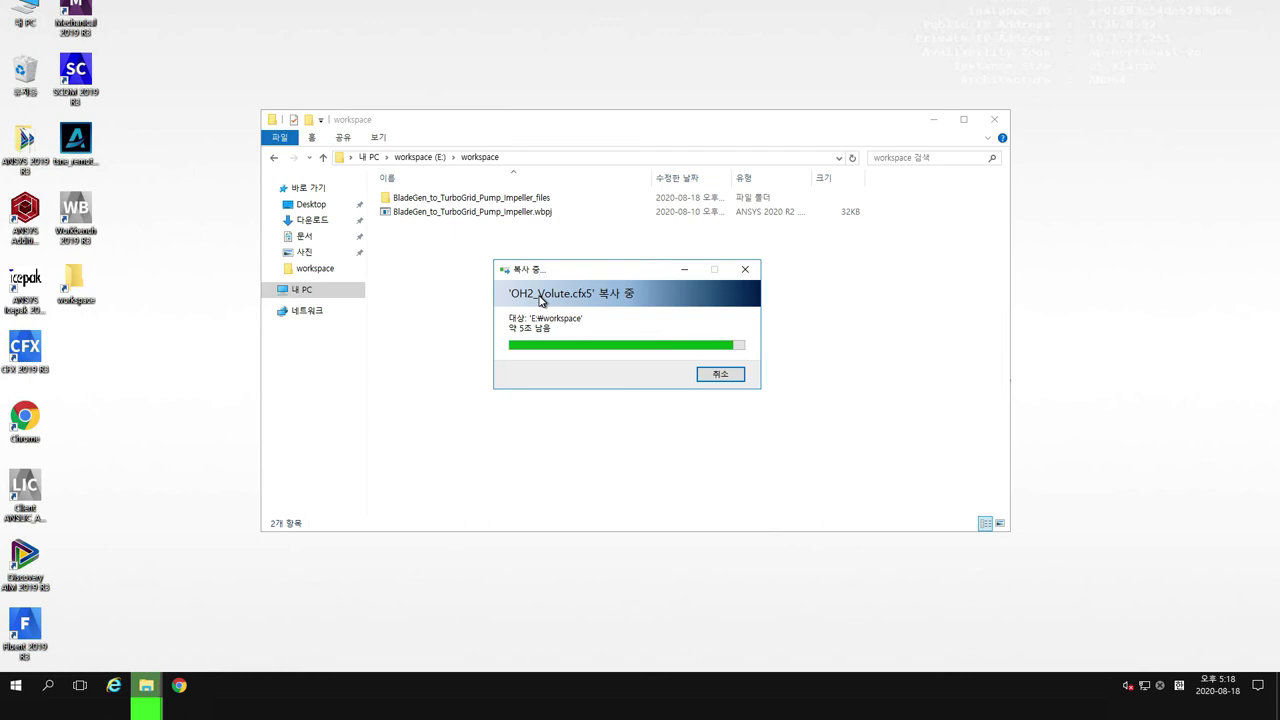
{"action": "left_click", "coordinate": [432, 283]}
{"action": "left_click", "coordinate": [433, 215]}
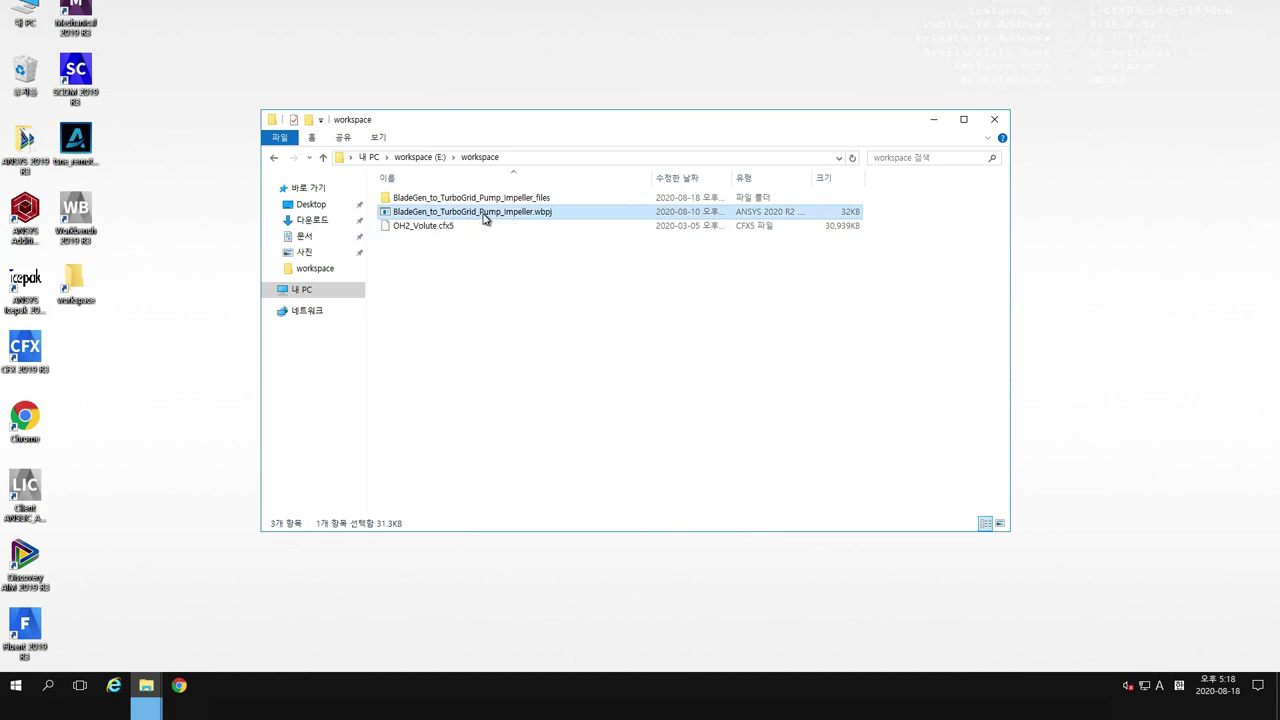
{"action": "left_click", "coordinate": [466, 221]}
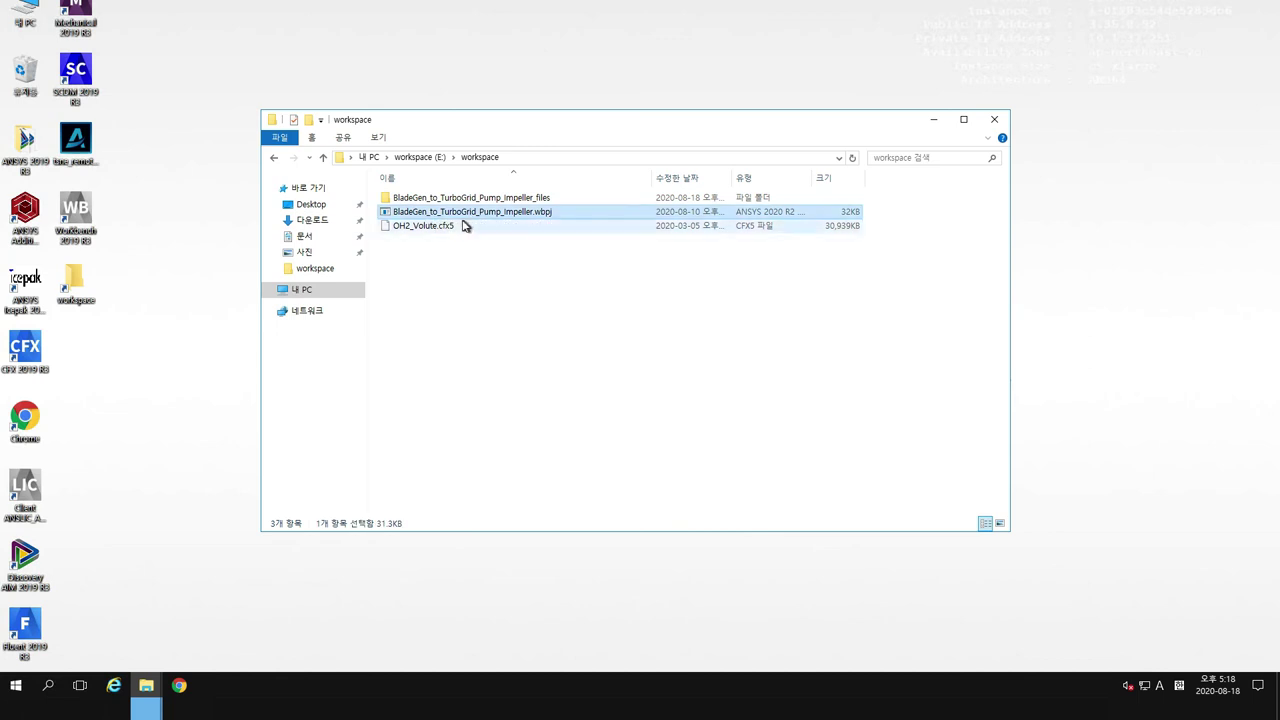
{"action": "left_click", "coordinate": [427, 212]}
{"action": "key", "text": "BackSpace"}
{"action": "key", "text": "BackSpace"}
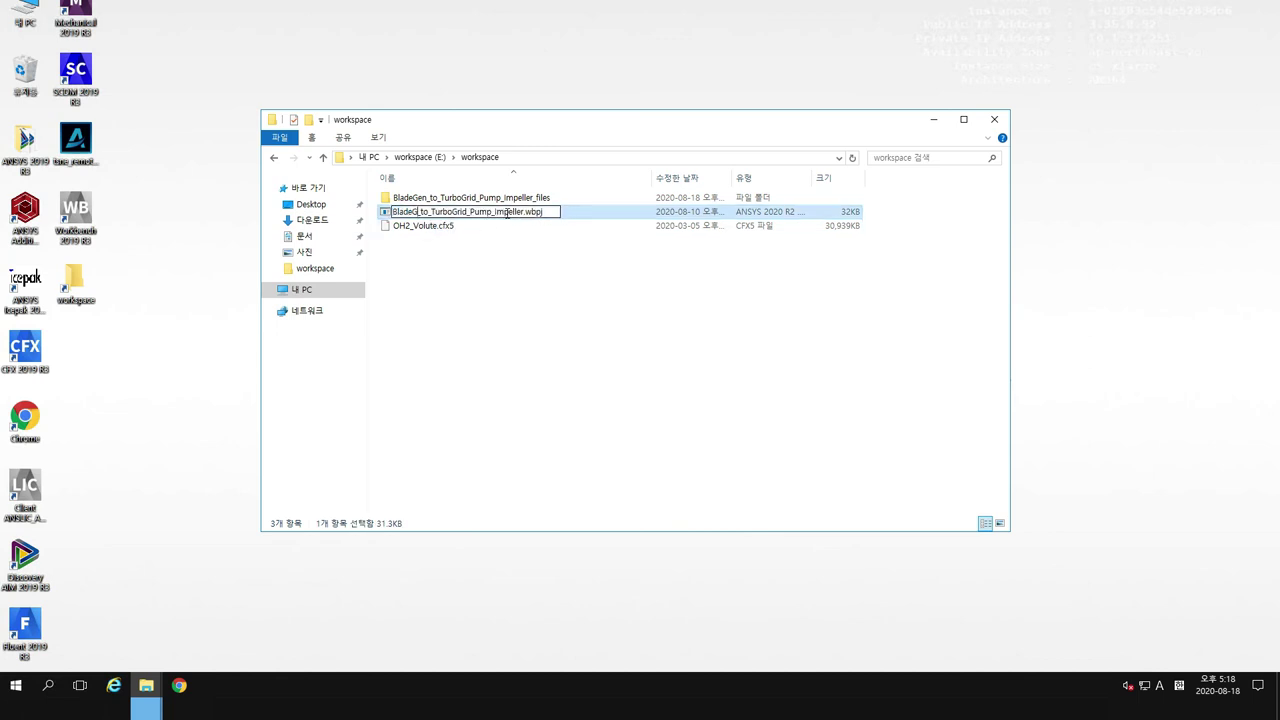
{"action": "key", "text": "Left"}
{"action": "key", "text": "BackSpace"}
{"action": "key", "text": "BackSpace"}
{"action": "key", "text": "BackSpace"}
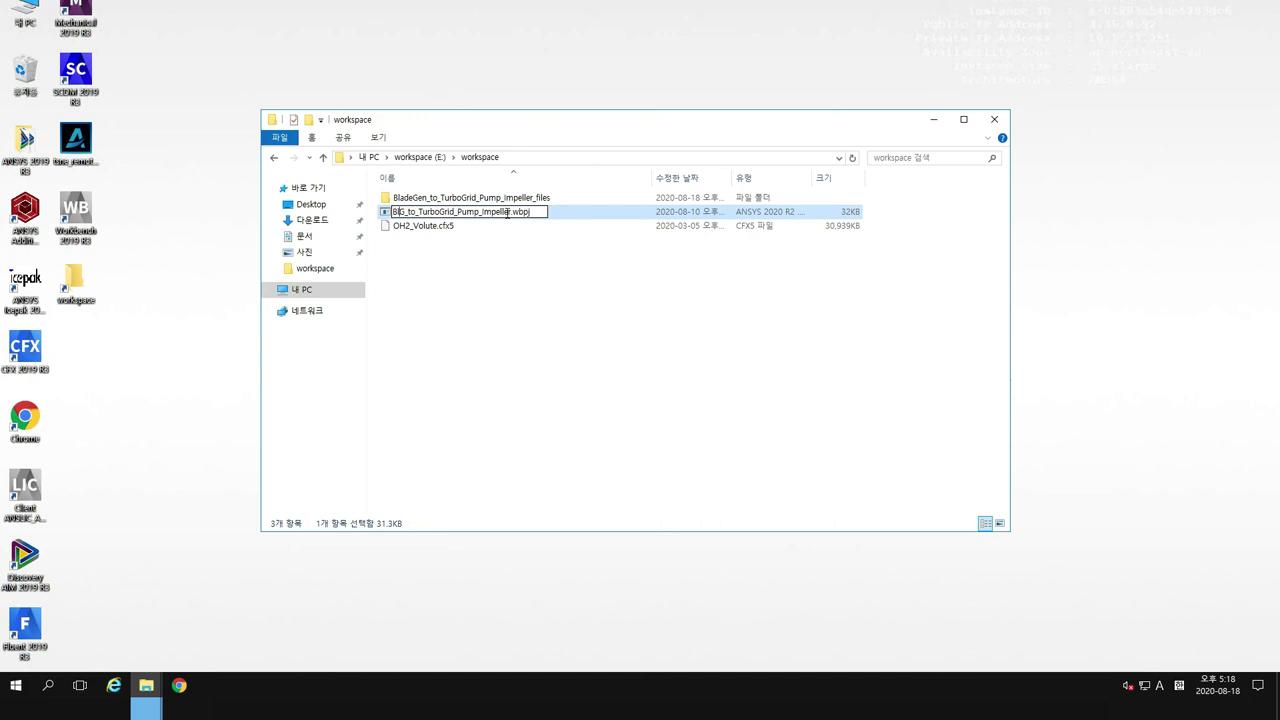
{"action": "key", "text": "BackSpace"}
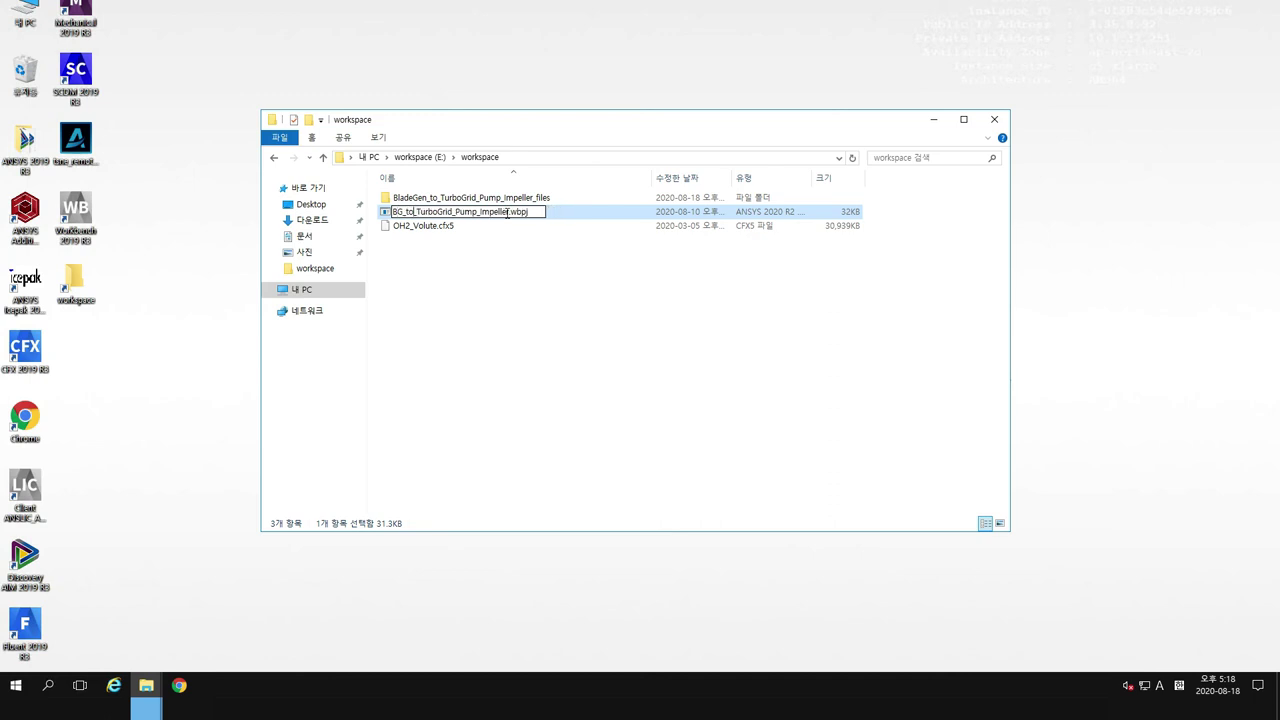
{"action": "key", "text": "Right"}
{"action": "key", "text": "Right"}
{"action": "key", "text": "BackSpace"}
{"action": "key", "text": "BackSpace"}
{"action": "key", "text": "BackSpace"}
{"action": "key", "text": "BackSpace"}
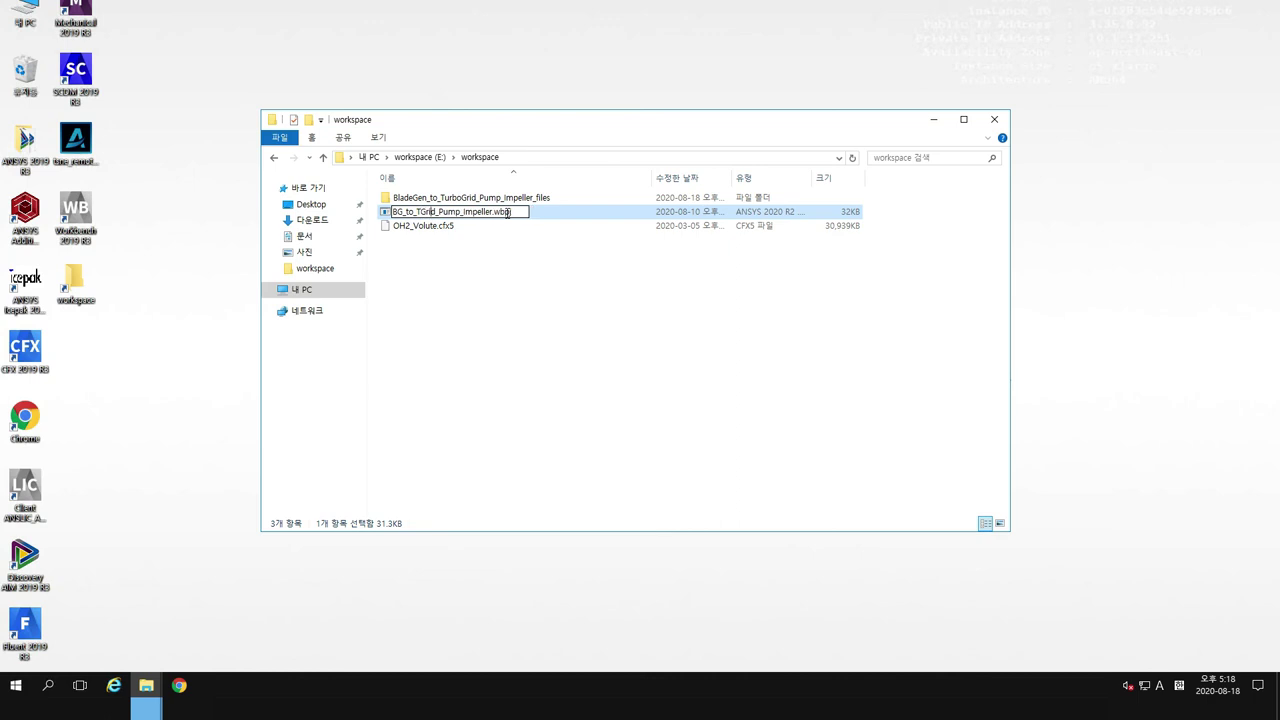
{"action": "key", "text": "BackSpace"}
{"action": "key", "text": "BackSpace"}
{"action": "key", "text": "BackSpace"}
{"action": "key", "text": "Delete"}
{"action": "type", "text": "G"}
{"action": "key", "text": "Left"}
{"action": "key", "text": "BackSpace"}
{"action": "key", "text": "BackSpace"}
{"action": "key", "text": "BackSpace"}
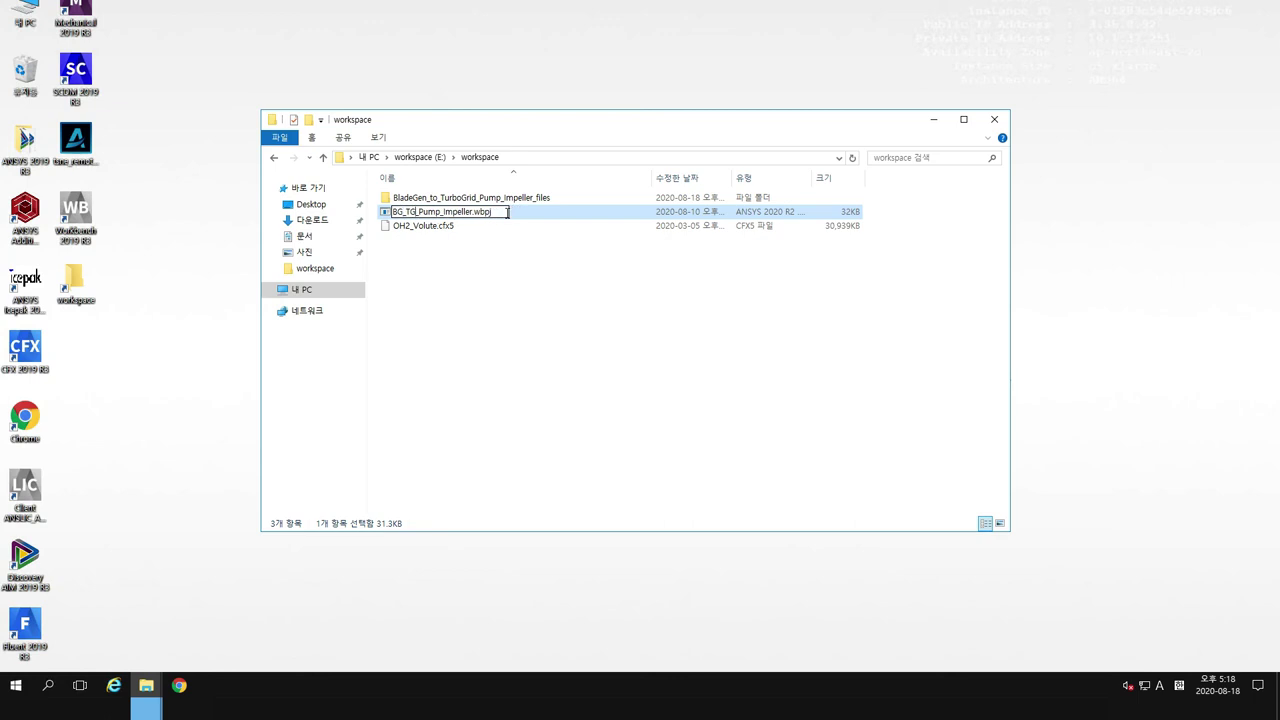
Insert _CFX_Centrifugal before _Pump and replace Impeller with With_Volute in the .wbpj file name
{"action": "type", "text": "_CFX"}
{"action": "type", "text": "_Centi"}
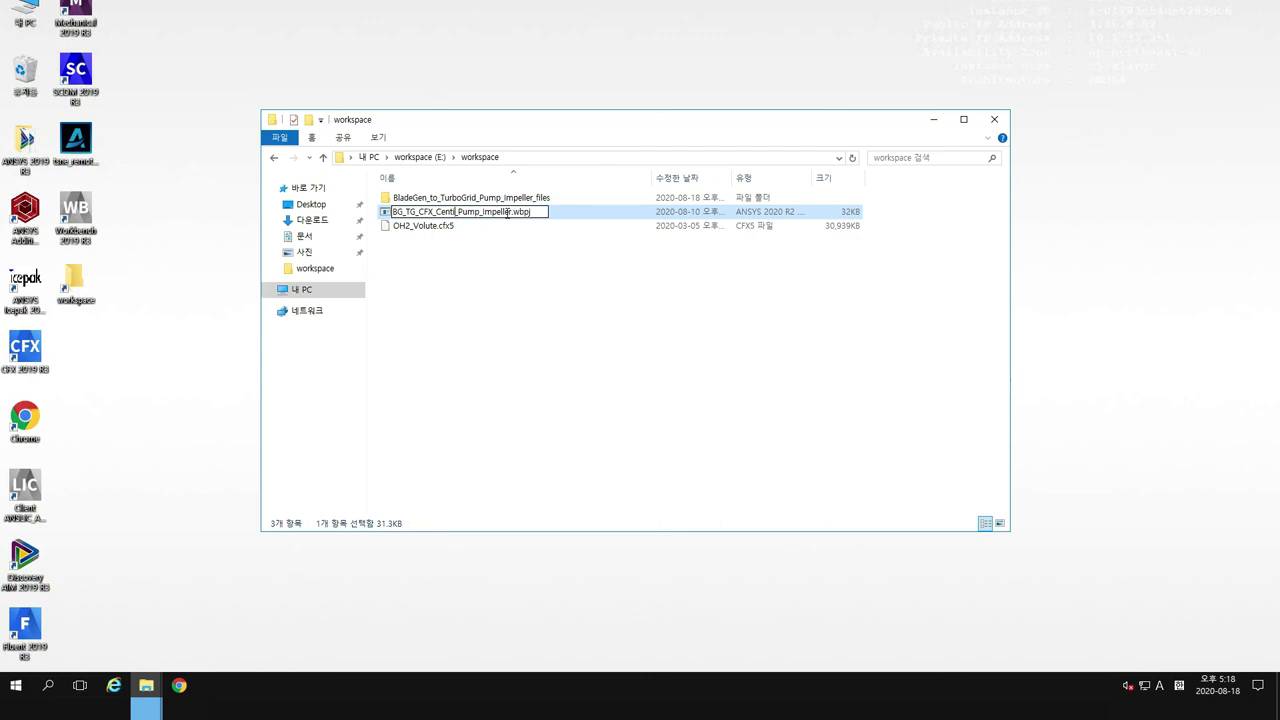
{"action": "type", "text": "ifugal"}
{"action": "key", "text": "shift+Right"}
{"action": "key", "text": "shift+Right"}
{"action": "key", "text": "shift+Right"}
{"action": "key", "text": "shift+Right"}
{"action": "key", "text": "shift+Right"}
{"action": "key", "text": "shift+Right"}
{"action": "key", "text": "shift+Right"}
{"action": "key", "text": "shift+Right"}
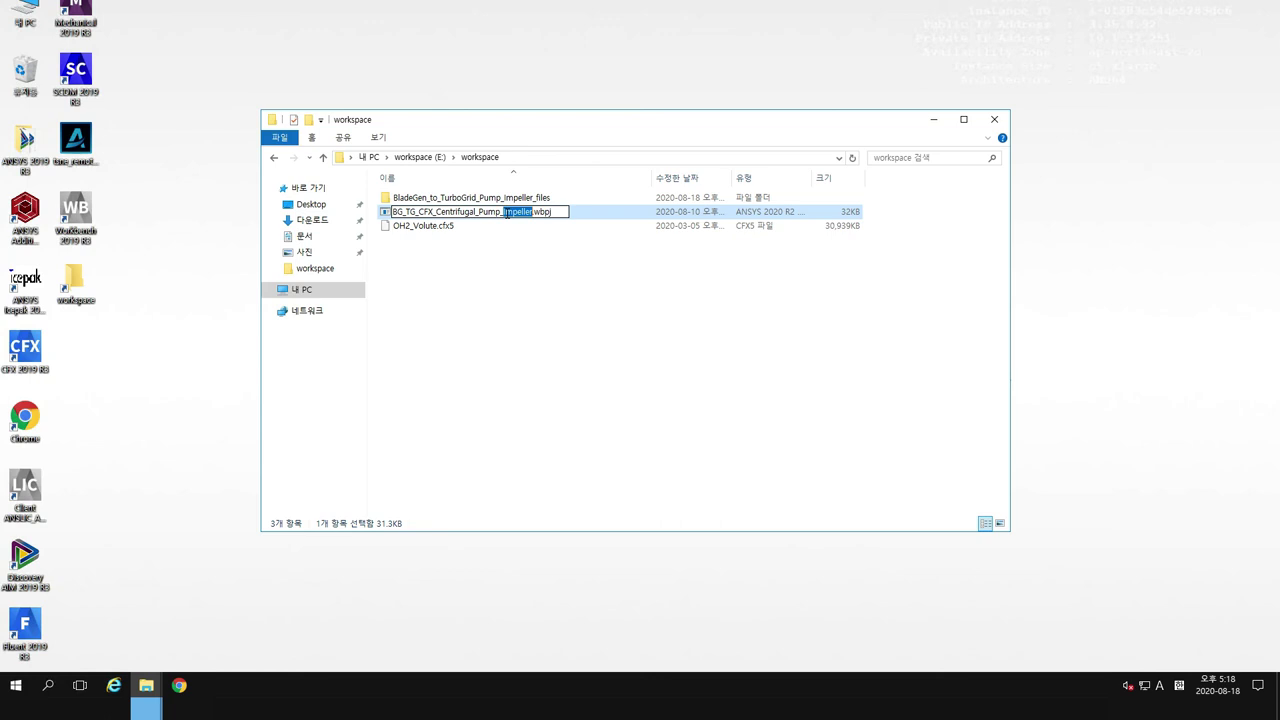
{"action": "type", "text": "With_Volute"}
Copy the base name BG_TG_CFX_Centrifugal_Pump_With_Volute without the extension and apply the project file's rename
{"action": "key", "text": "shift+Left"}
{"action": "key", "text": "shift+Left"}
{"action": "key", "text": "shift+Left"}
{"action": "key", "text": "shift+Left"}
{"action": "key", "text": "shift+Left"}
{"action": "key", "text": "shift+Left"}
{"action": "key", "text": "shift+Left"}
{"action": "key", "text": "shift+Left"}
{"action": "key", "text": "shift+Left"}
{"action": "key", "text": "shift+Left"}
{"action": "key", "text": "shift+Left"}
{"action": "key", "text": "shift+Left"}
{"action": "key", "text": "shift+Left"}
{"action": "key", "text": "shift+Left"}
{"action": "key", "text": "shift+Left"}
{"action": "key", "text": "shift+Left"}
{"action": "key", "text": "shift+Left"}
{"action": "key", "text": "shift+Left"}
{"action": "key", "text": "shift+Left"}
{"action": "key", "text": "shift+Left"}
{"action": "key", "text": "ctrl+c"}
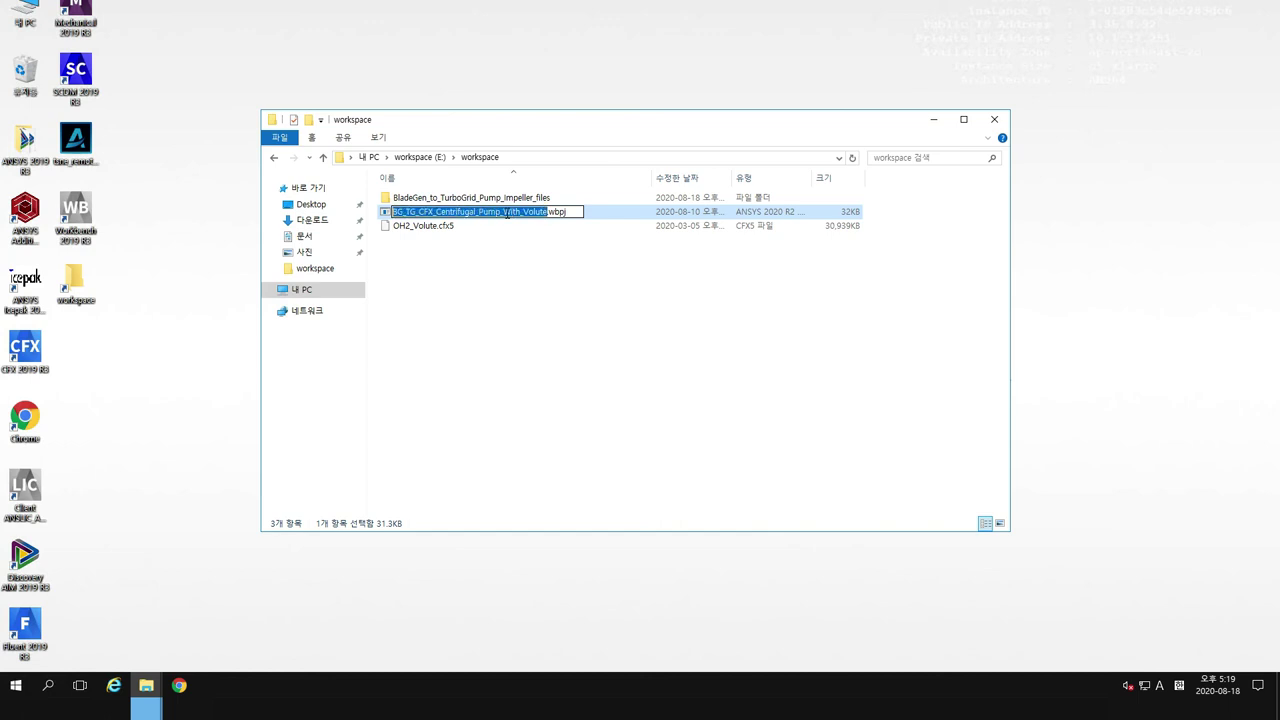
{"action": "key", "text": "Return"}
Rename the BladeGen_to_TurboGrid_Pump_Impeller_files folder to BG_TG_CFX_Centrifugal_Pump_With_Volute_files using the copied name
{"action": "left_click", "coordinate": [515, 200]}
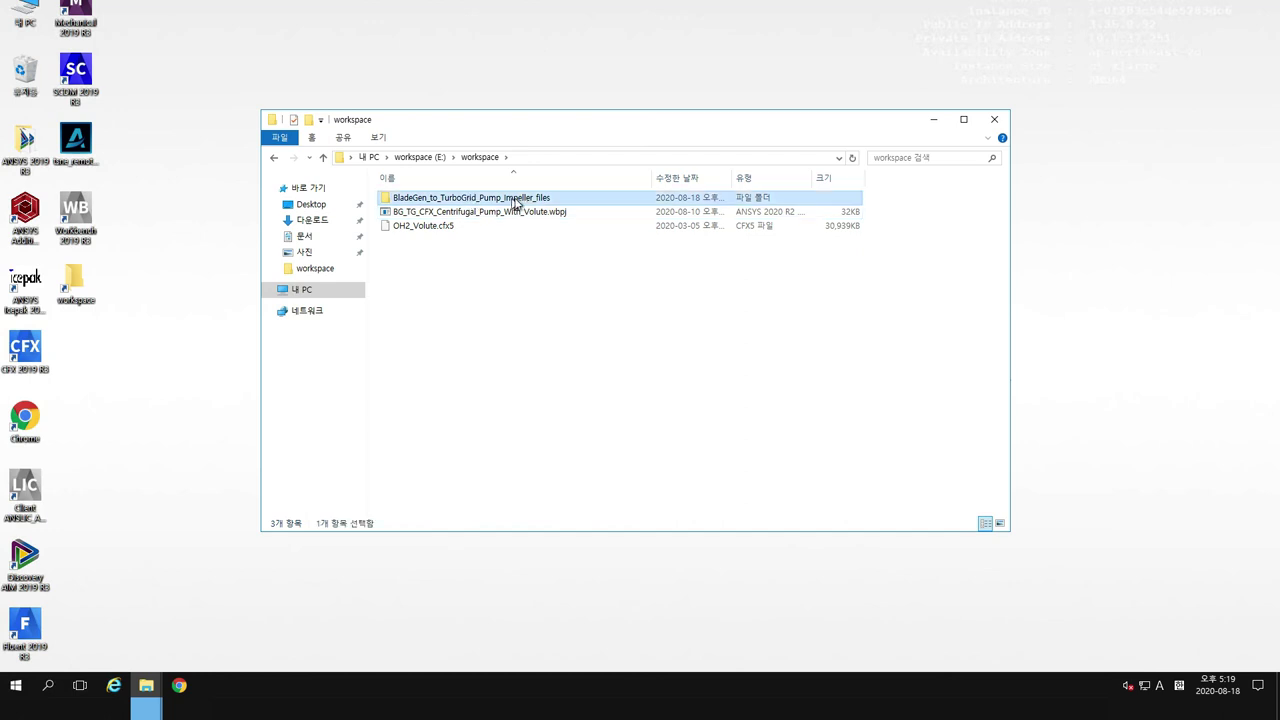
{"action": "left_click", "coordinate": [538, 198]}
{"action": "left_click_drag", "start_coordinate": [538, 198], "coordinate": [285, 205]}
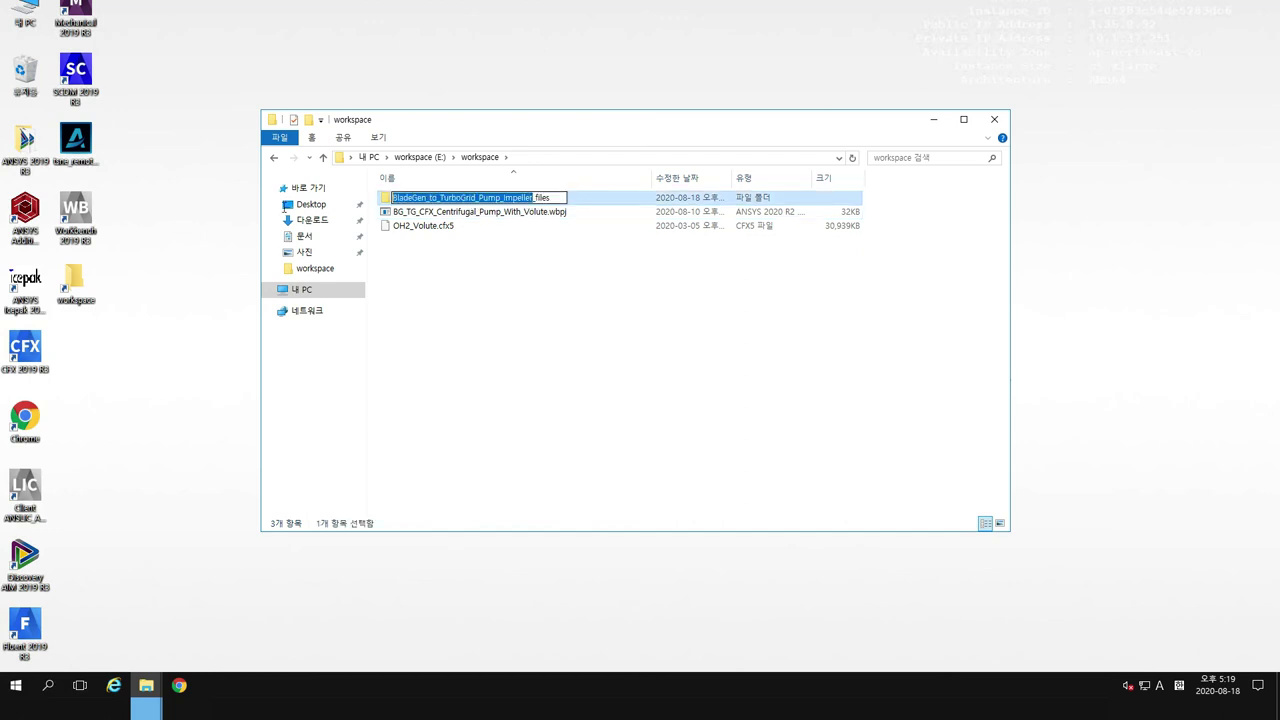
{"action": "key", "text": "ctrl+v"}
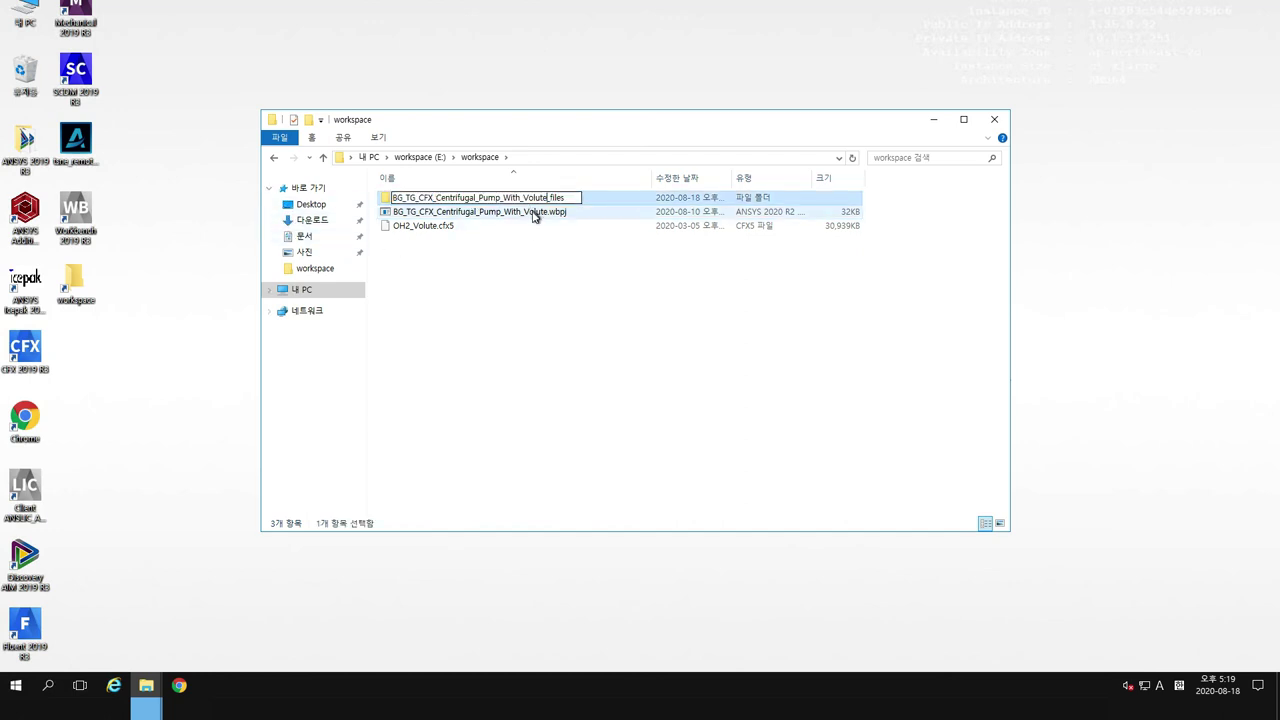
{"action": "left_click", "coordinate": [525, 258]}
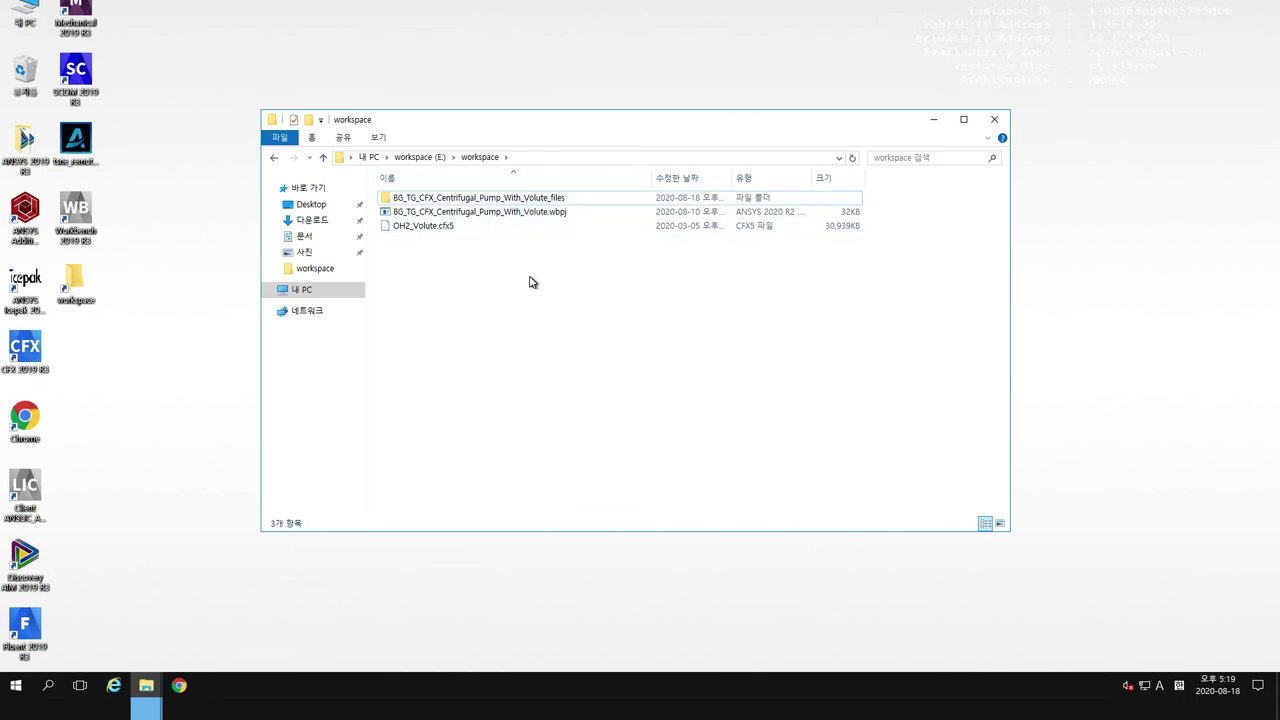
{"action": "left_click", "coordinate": [493, 212]}
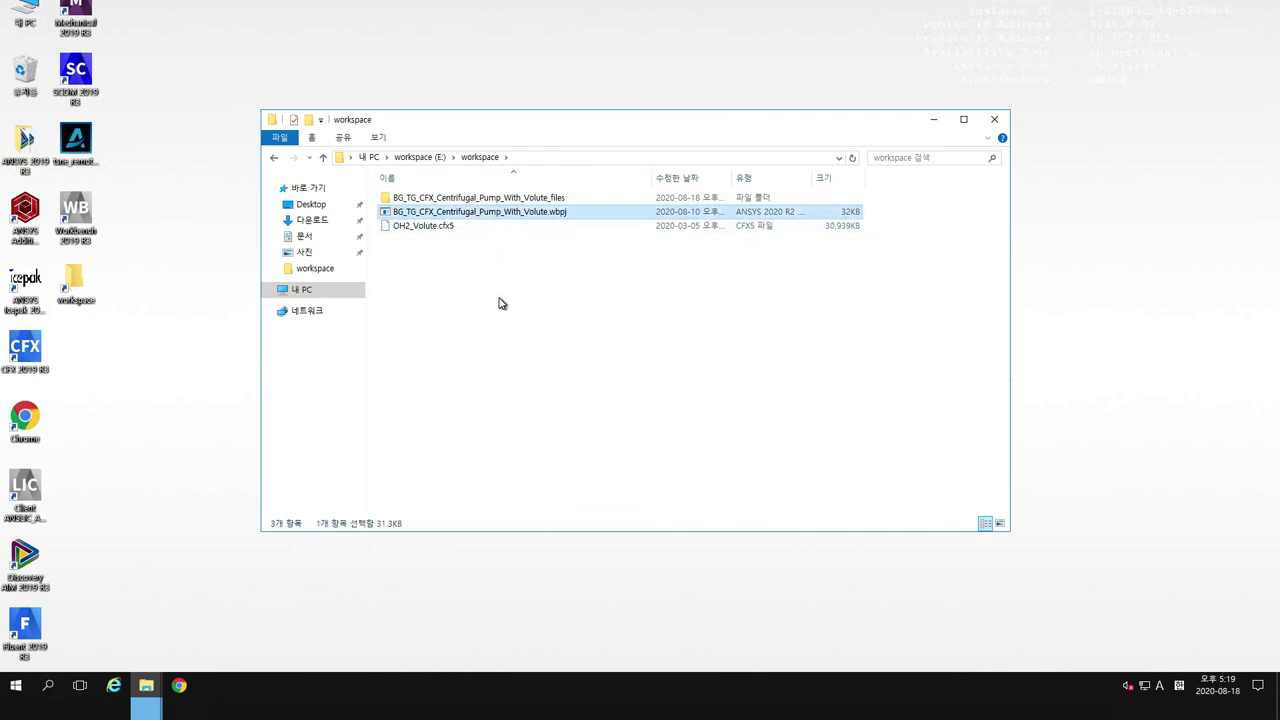
{"action": "left_click", "coordinate": [502, 304]}
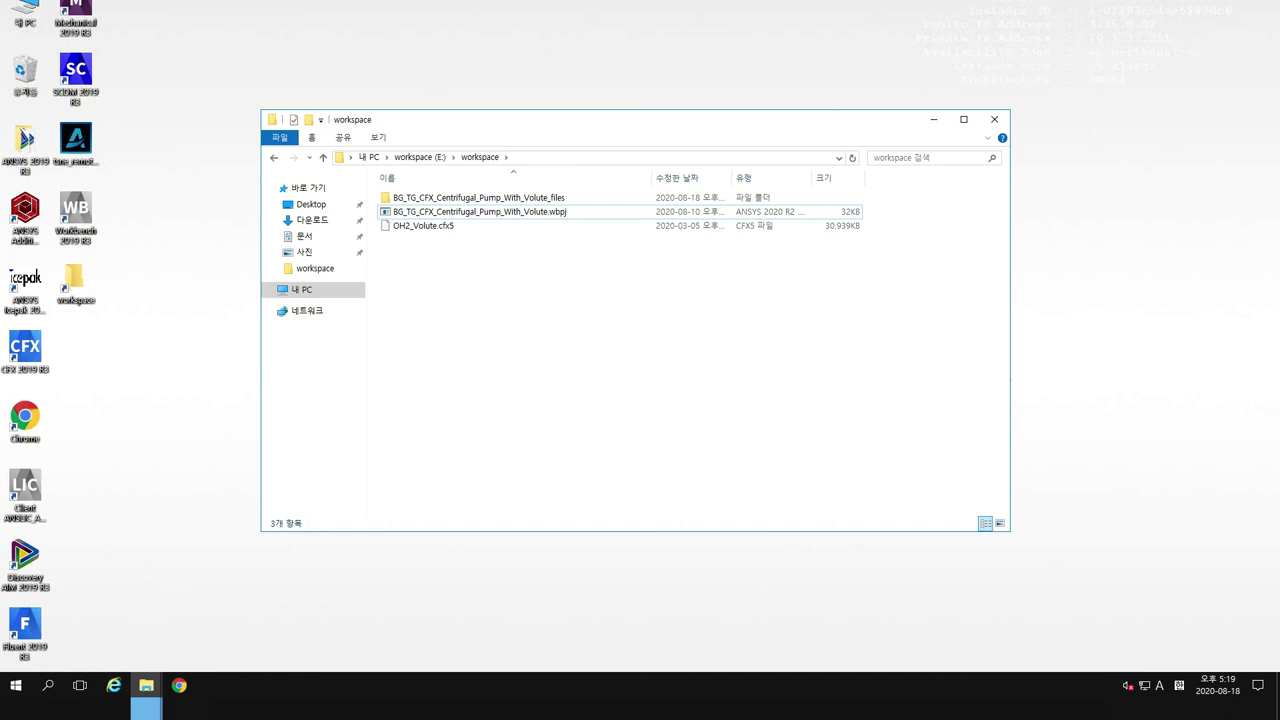
Review the Initial Design Parameters and Pump Design slides of the workshop presentation in PowerPoint
{"action": "left_click_drag", "start_coordinate": [1279, 50], "coordinate": [831, 30]}
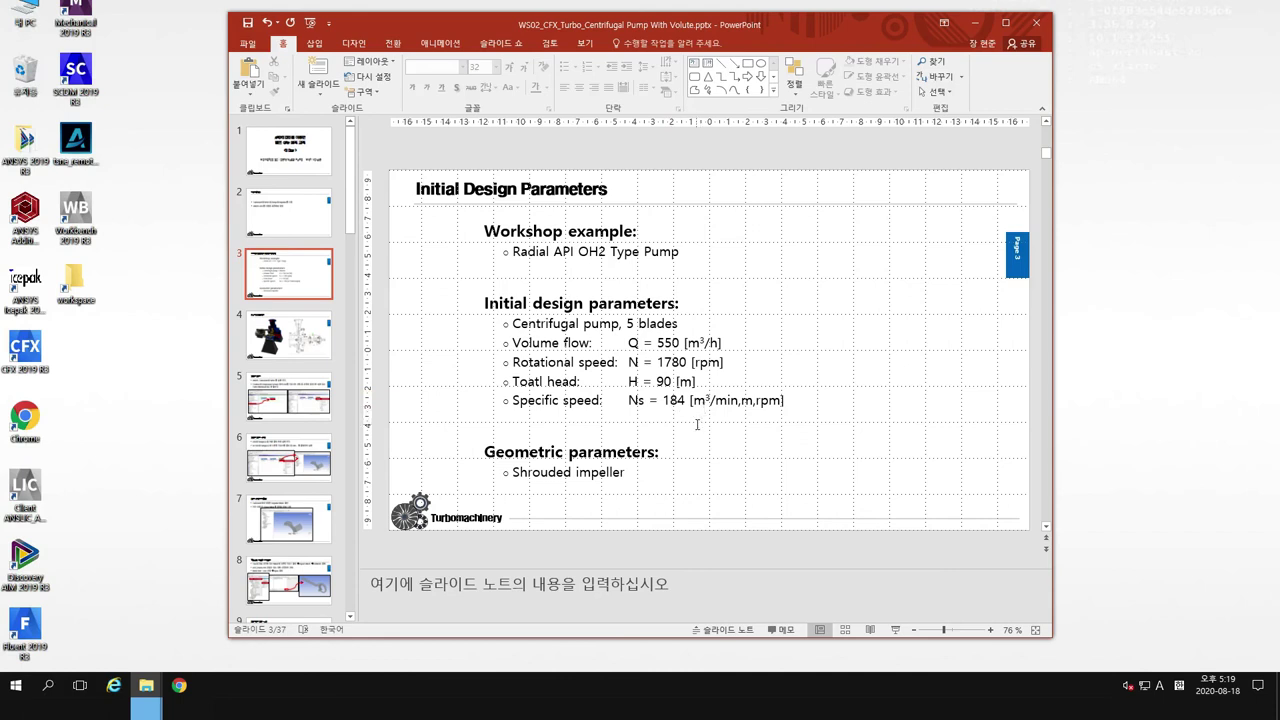
{"action": "scroll", "coordinate": [475, 383], "scroll_direction": "down", "scroll_amount": 1}
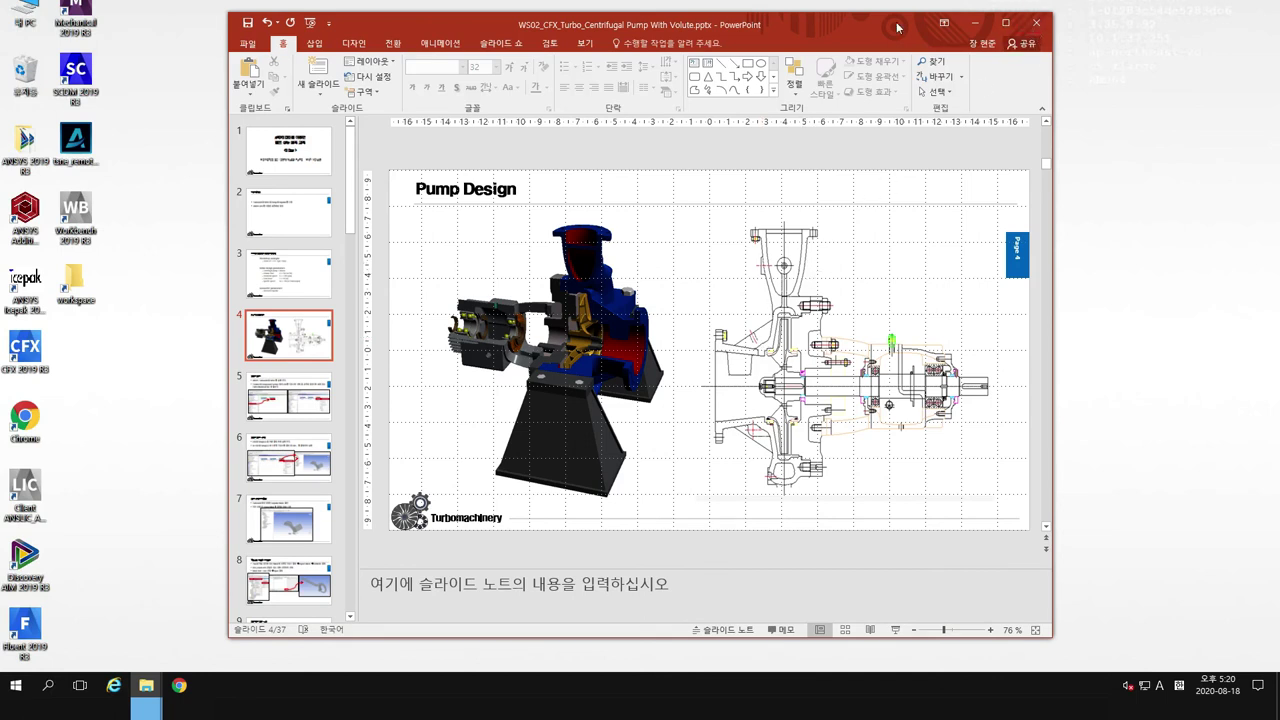
{"action": "left_click_drag", "start_coordinate": [884, 30], "coordinate": [1279, 280]}
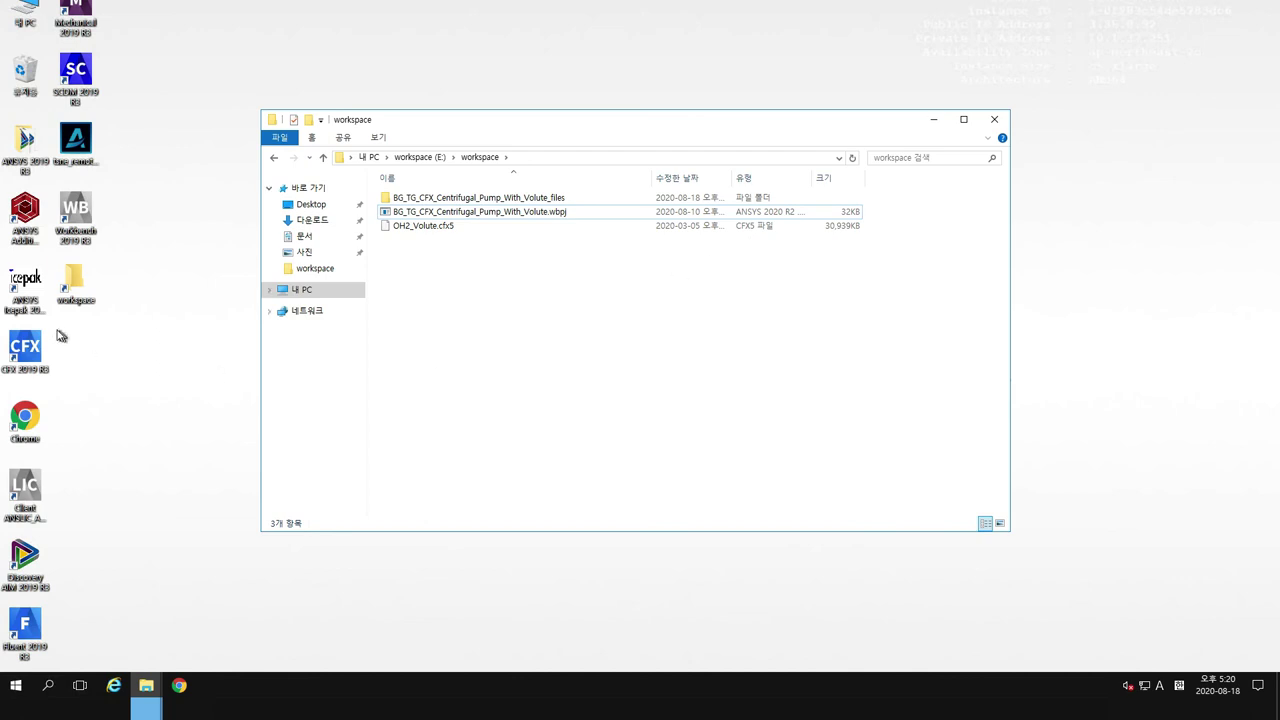
Launch Workbench 2019 R3 from the desktop
{"action": "double_click", "coordinate": [62, 222]}
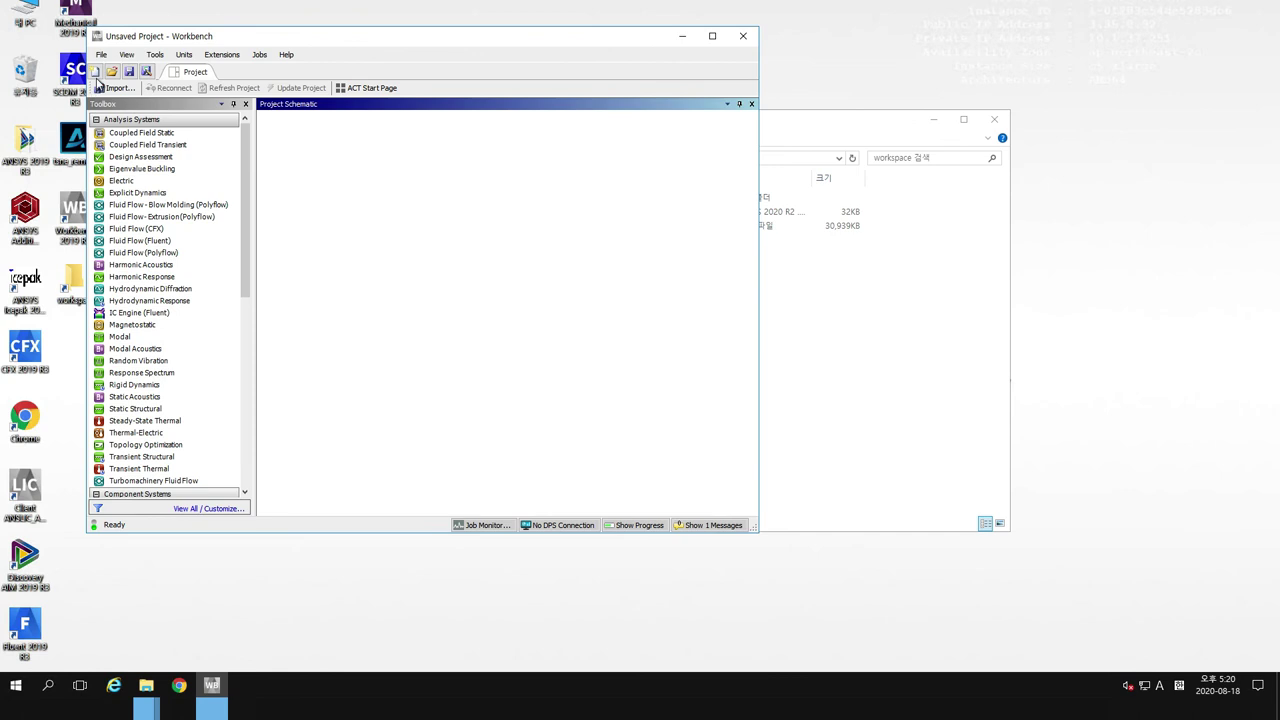
{"action": "left_click", "coordinate": [113, 72]}
{"action": "left_click", "coordinate": [182, 688]}
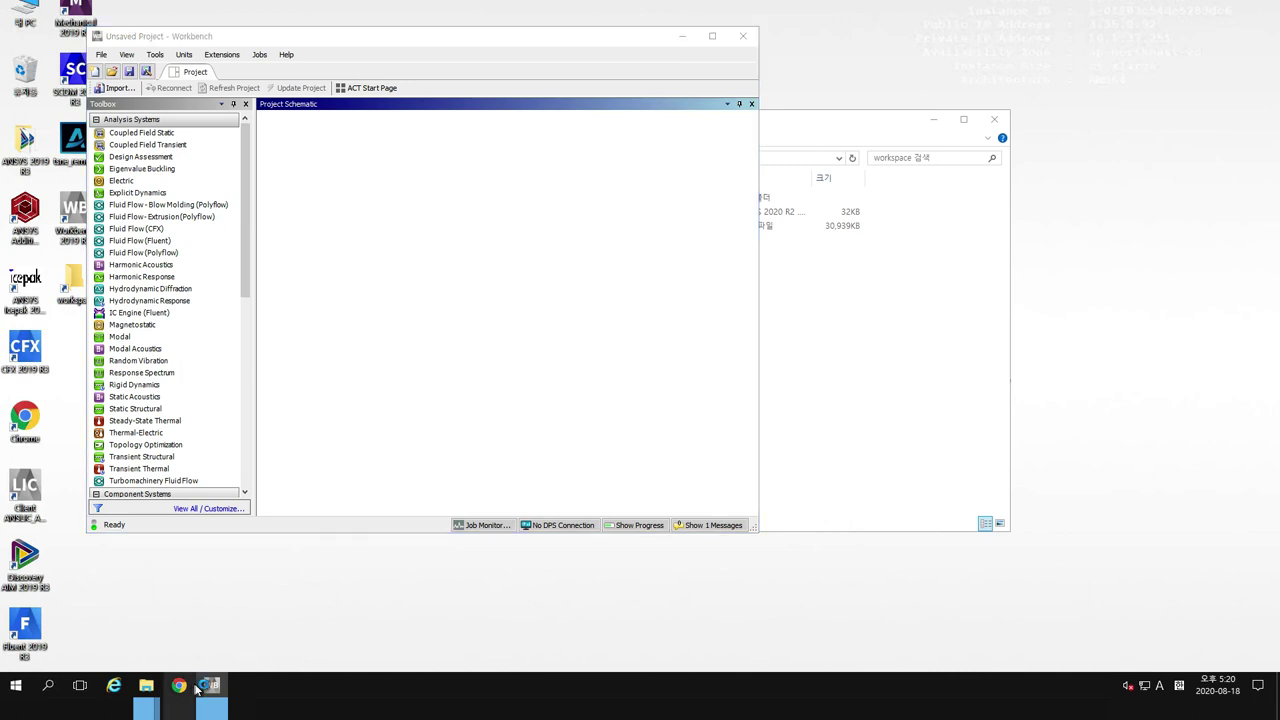
{"action": "left_click", "coordinate": [210, 686]}
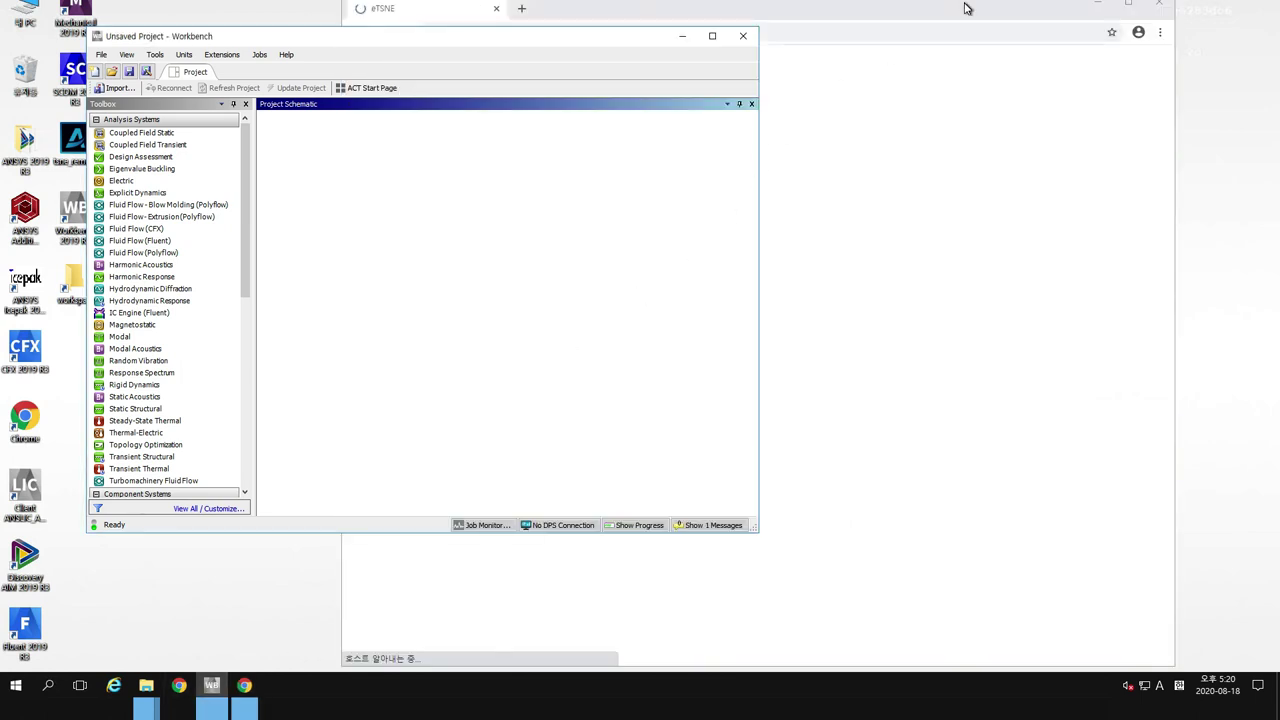
{"action": "left_click", "coordinate": [965, 8]}
{"action": "left_click", "coordinate": [1146, 8]}
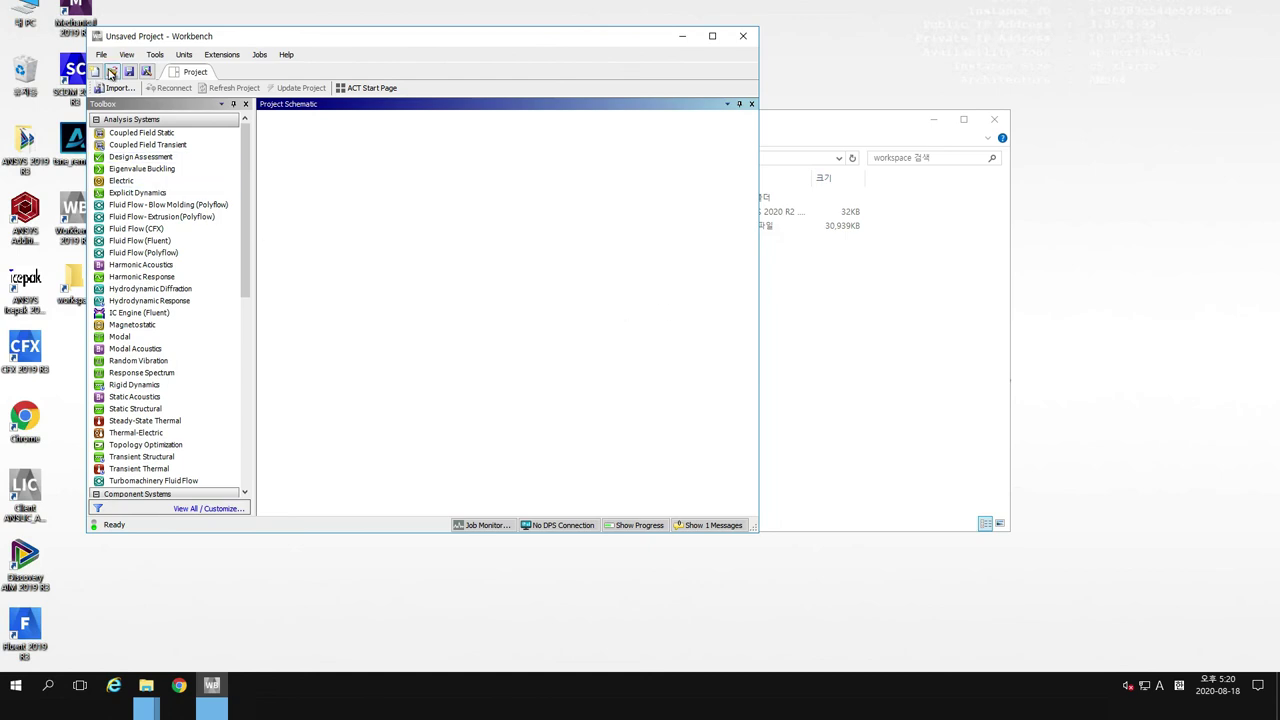
Open the project BG_TG_CFX_Centrifugal_Pump_With_Volute.wbpj from the workspace folder and reposition the Workbench window
{"action": "left_click", "coordinate": [112, 75]}
{"action": "left_click", "coordinate": [320, 156]}
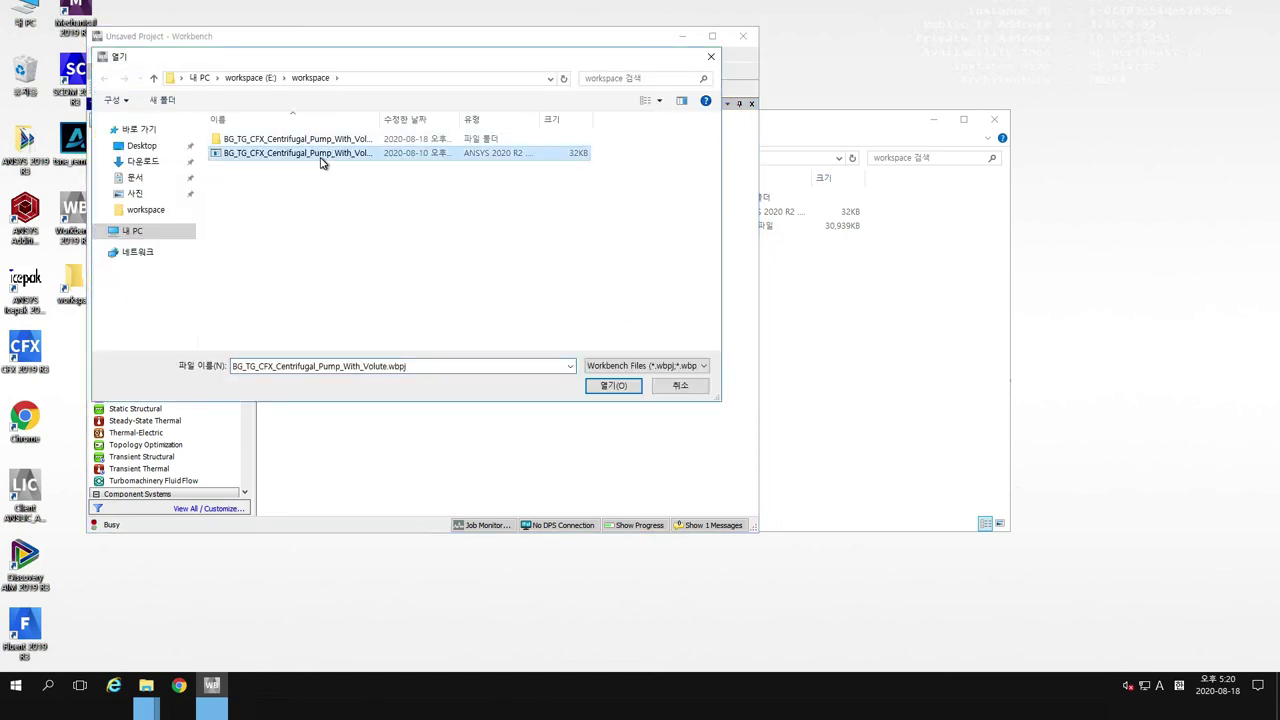
{"action": "left_click_drag", "start_coordinate": [378, 119], "coordinate": [472, 131]}
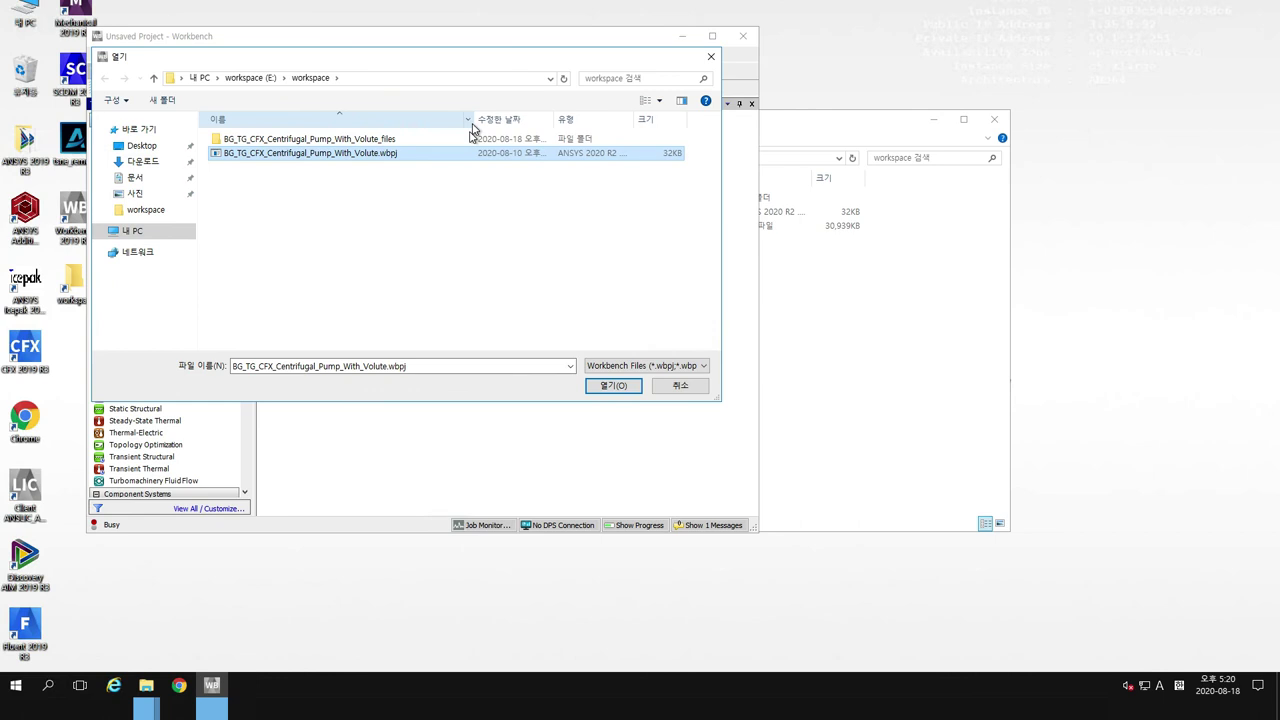
{"action": "left_click", "coordinate": [612, 386]}
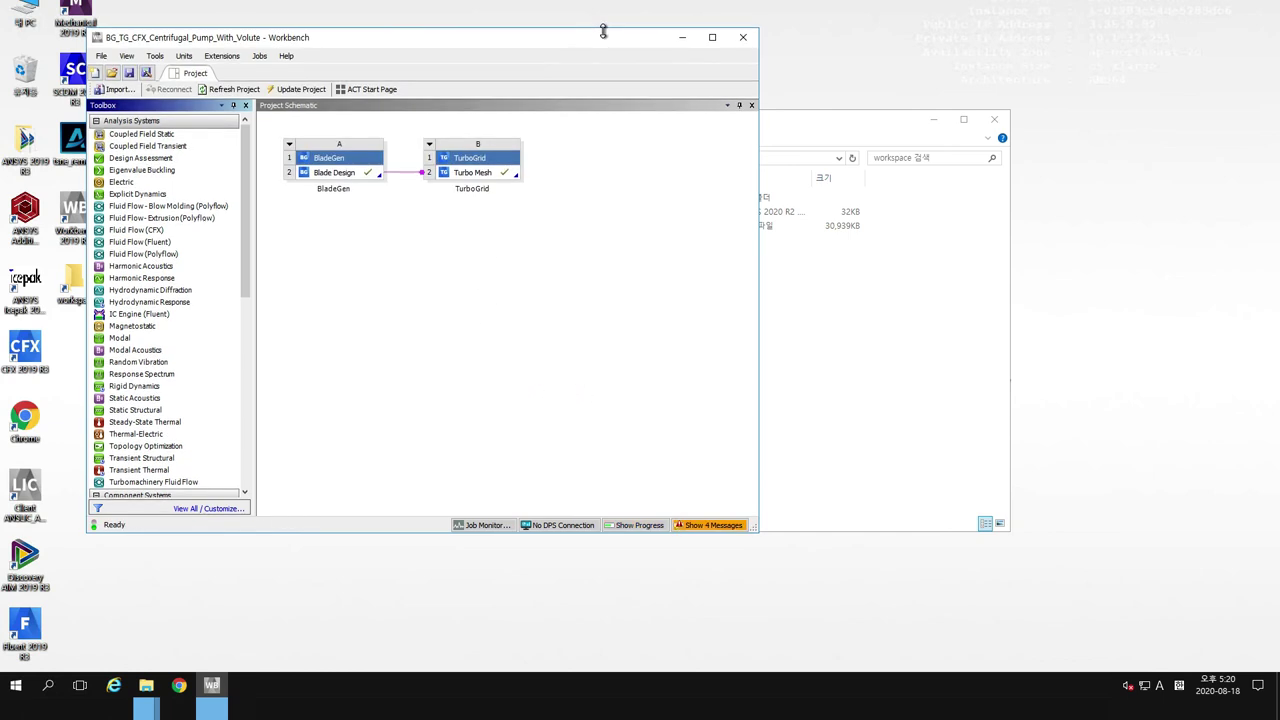
{"action": "left_click_drag", "start_coordinate": [621, 43], "coordinate": [720, 49]}
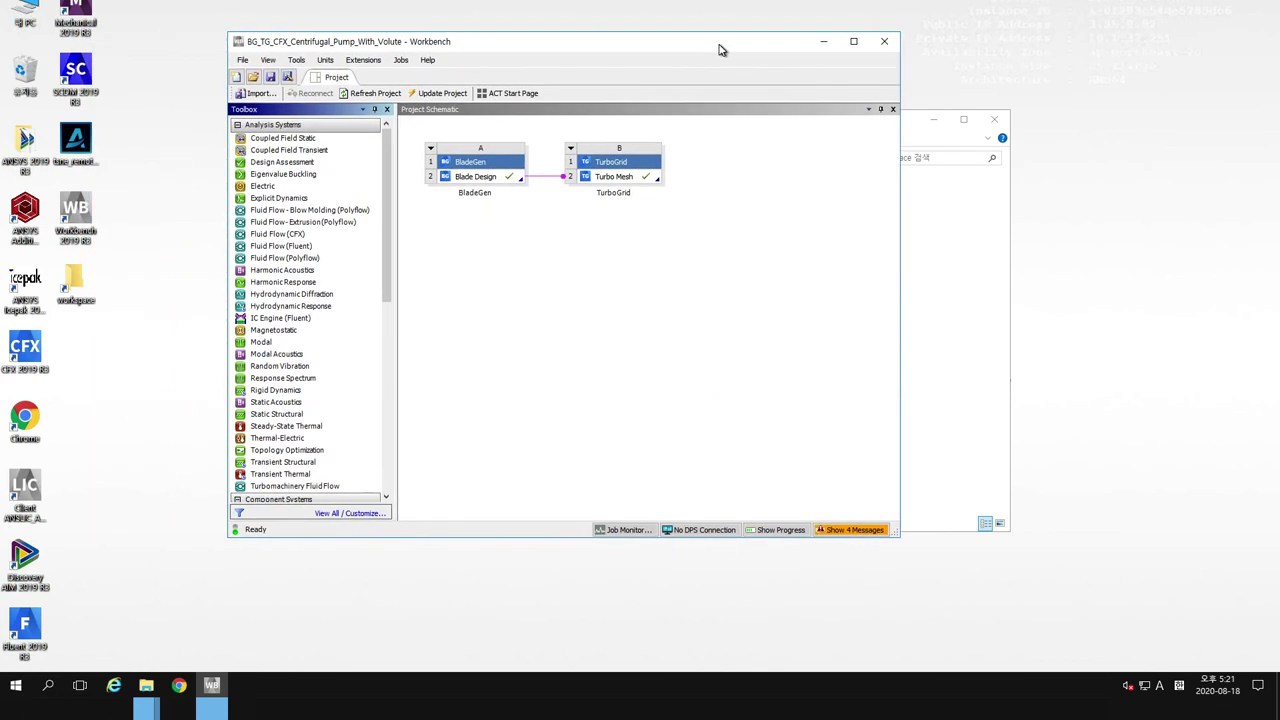
Show the project's messages and clear them all, adjusting the height of the message area
{"action": "left_click", "coordinate": [851, 529]}
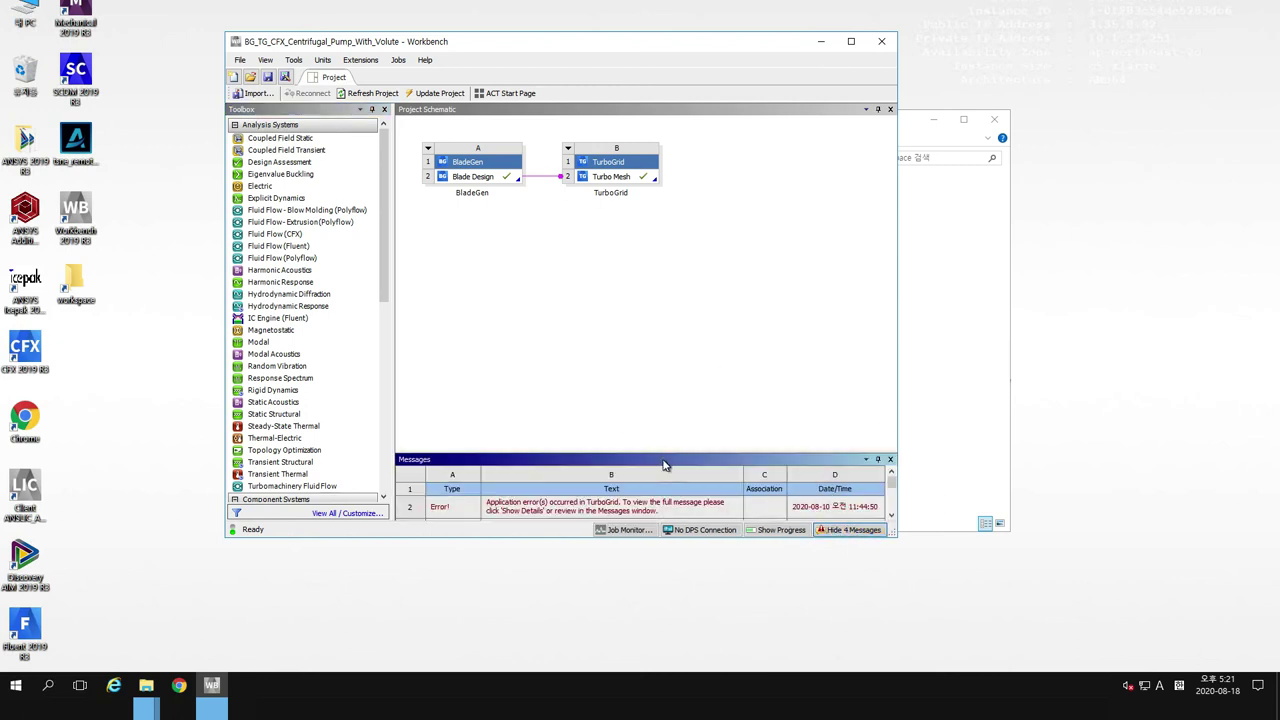
{"action": "left_click_drag", "start_coordinate": [662, 452], "coordinate": [660, 400]}
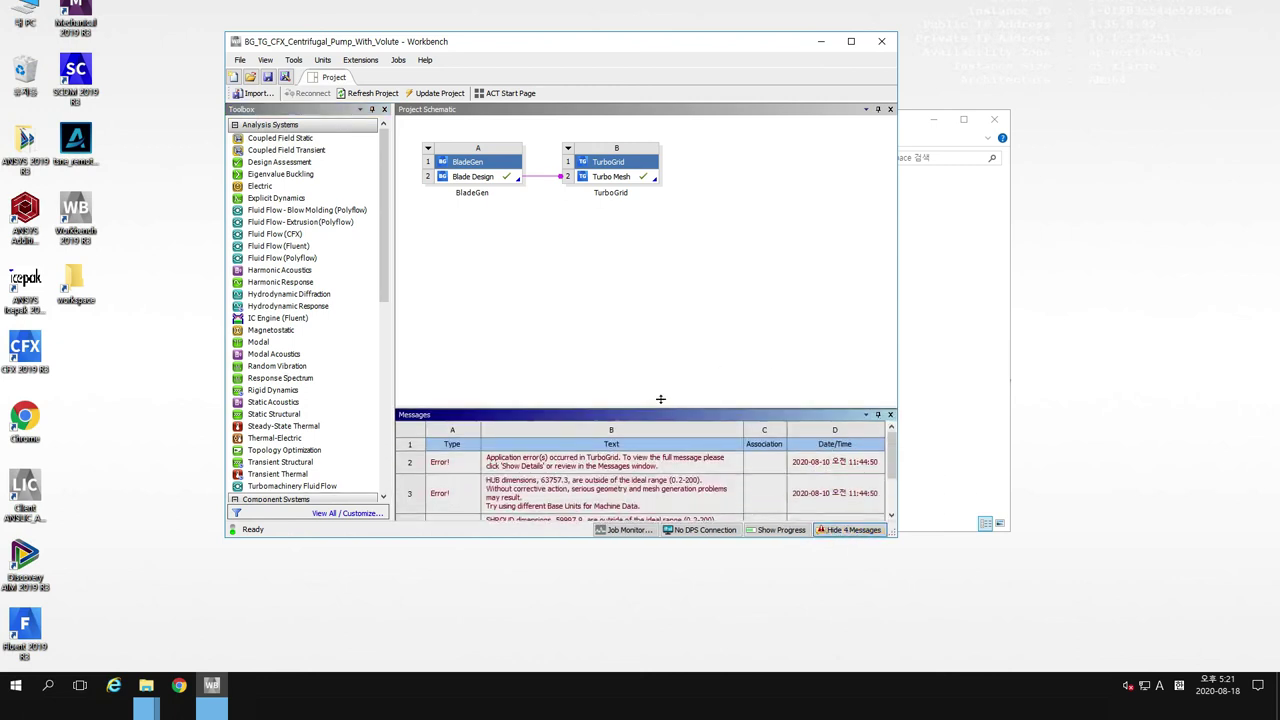
{"action": "left_click", "coordinate": [597, 462]}
{"action": "right_click", "coordinate": [598, 460]}
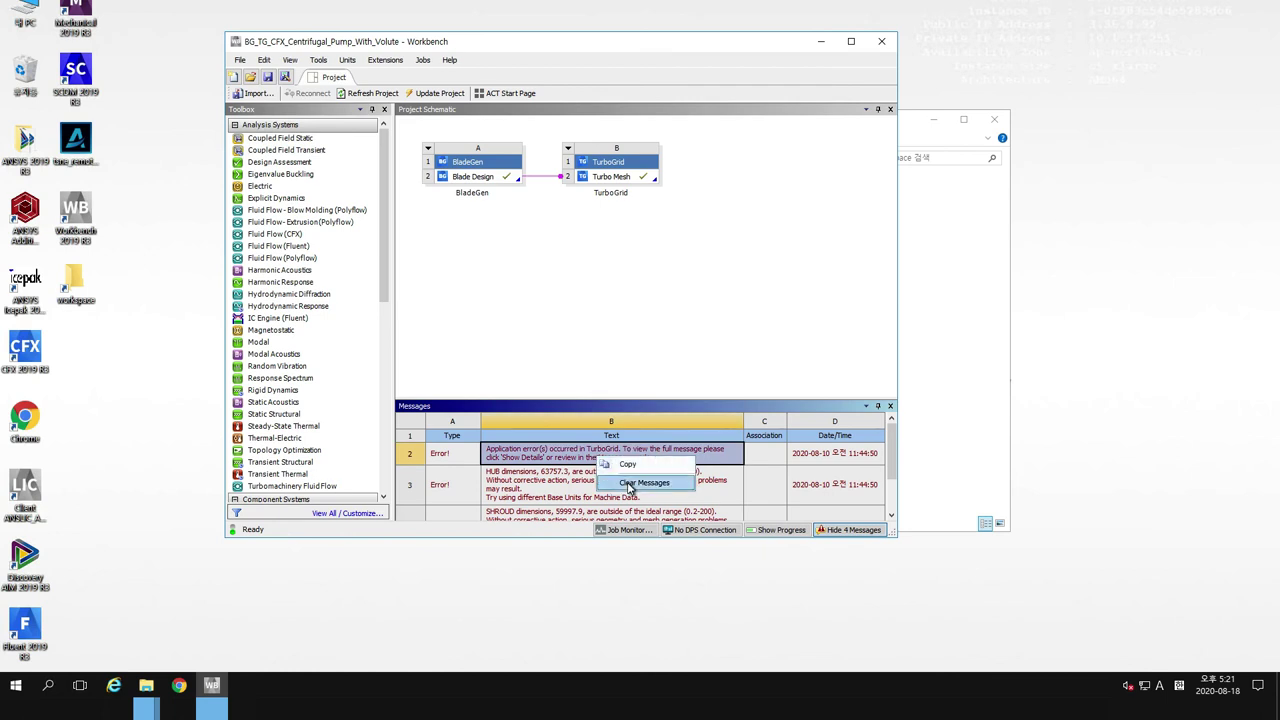
{"action": "left_click", "coordinate": [640, 480]}
{"action": "left_click", "coordinate": [620, 398]}
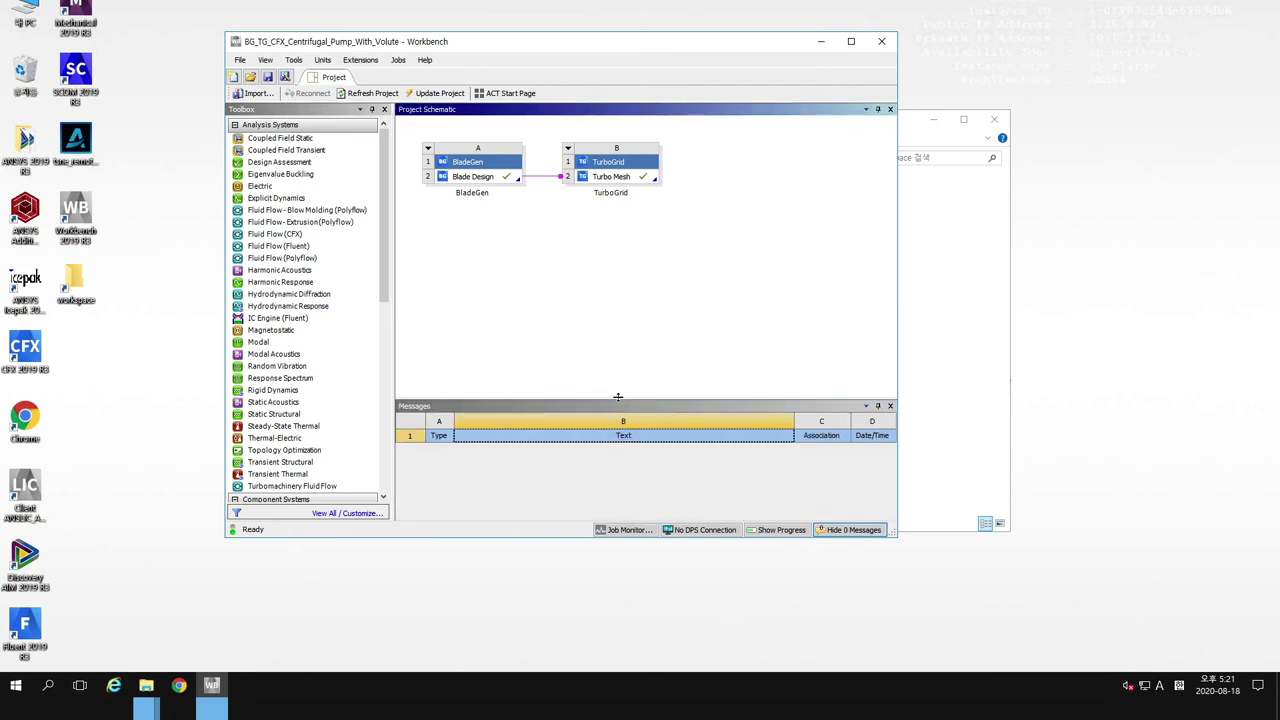
{"action": "left_click_drag", "start_coordinate": [618, 397], "coordinate": [619, 416]}
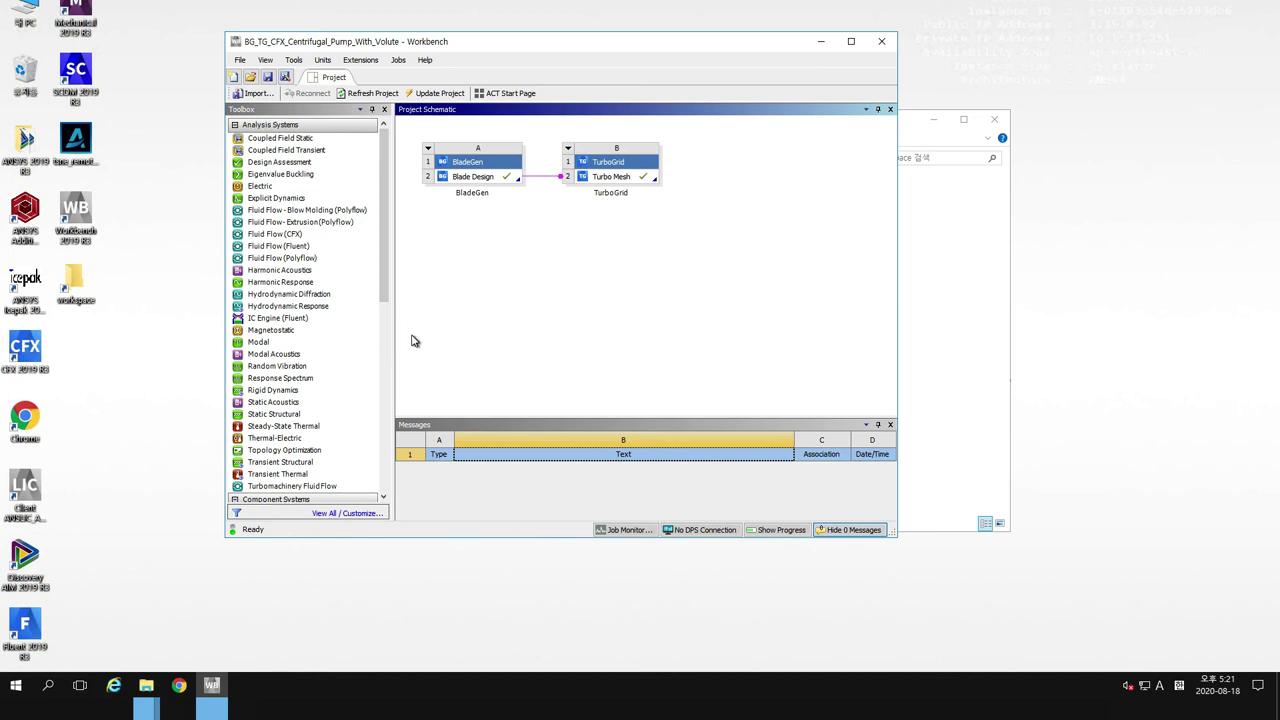
Add a CFX component system to the project schematic, linked to the TurboGrid system's Turbo Mesh cell
{"action": "left_click_drag", "start_coordinate": [381, 289], "coordinate": [382, 419]}
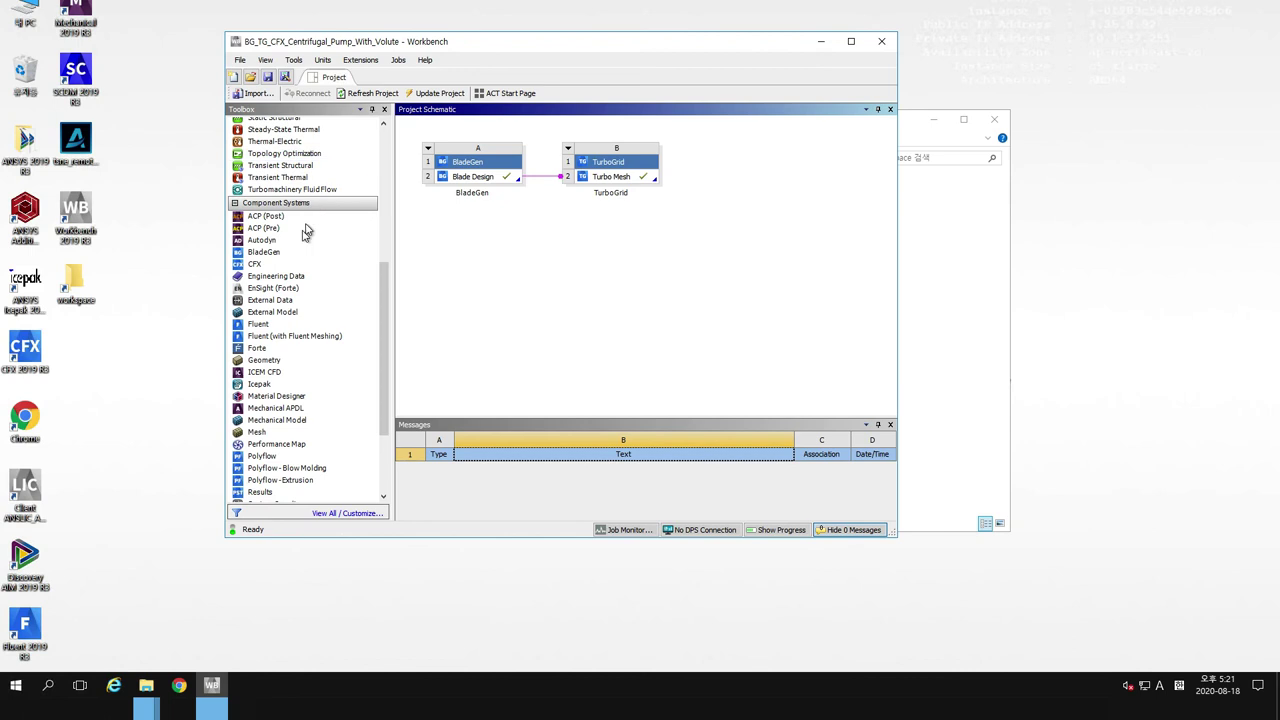
{"action": "left_click_drag", "start_coordinate": [248, 264], "coordinate": [597, 181]}
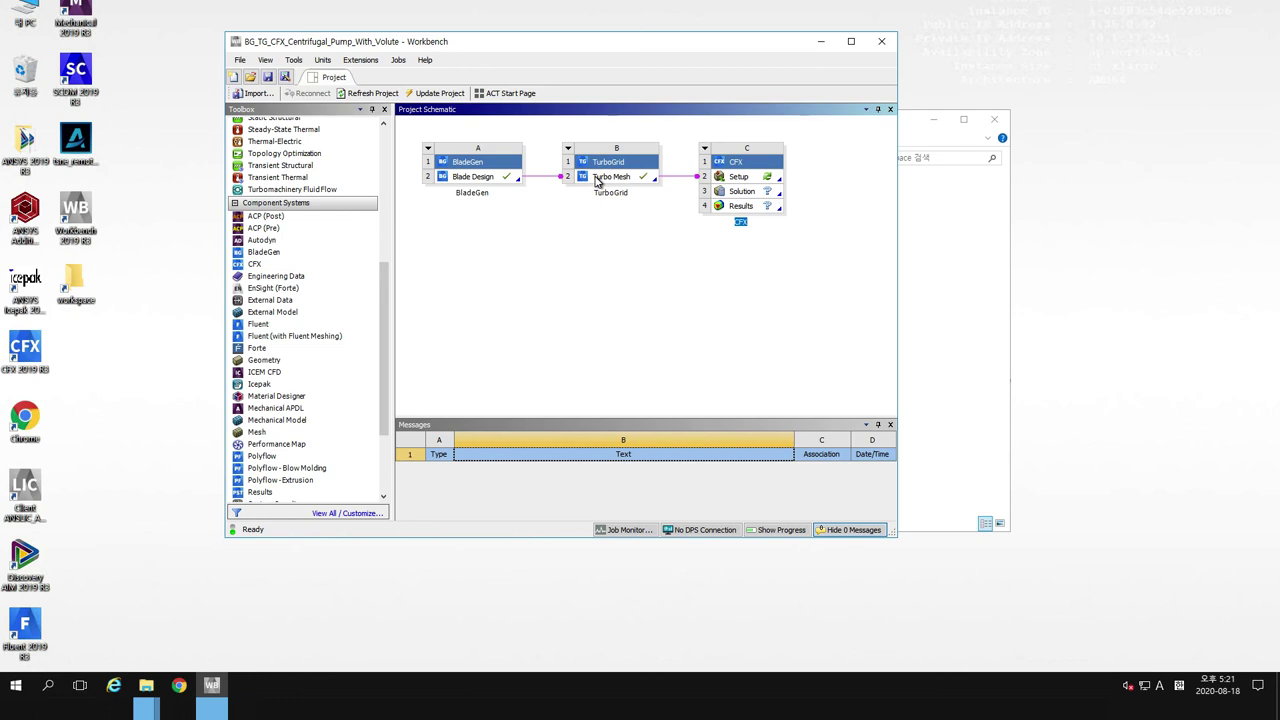
Open the CFX system's Setup in CFX-Pre and orbit around the blade passage mesh
{"action": "left_click", "coordinate": [729, 180]}
{"action": "double_click", "coordinate": [735, 178]}
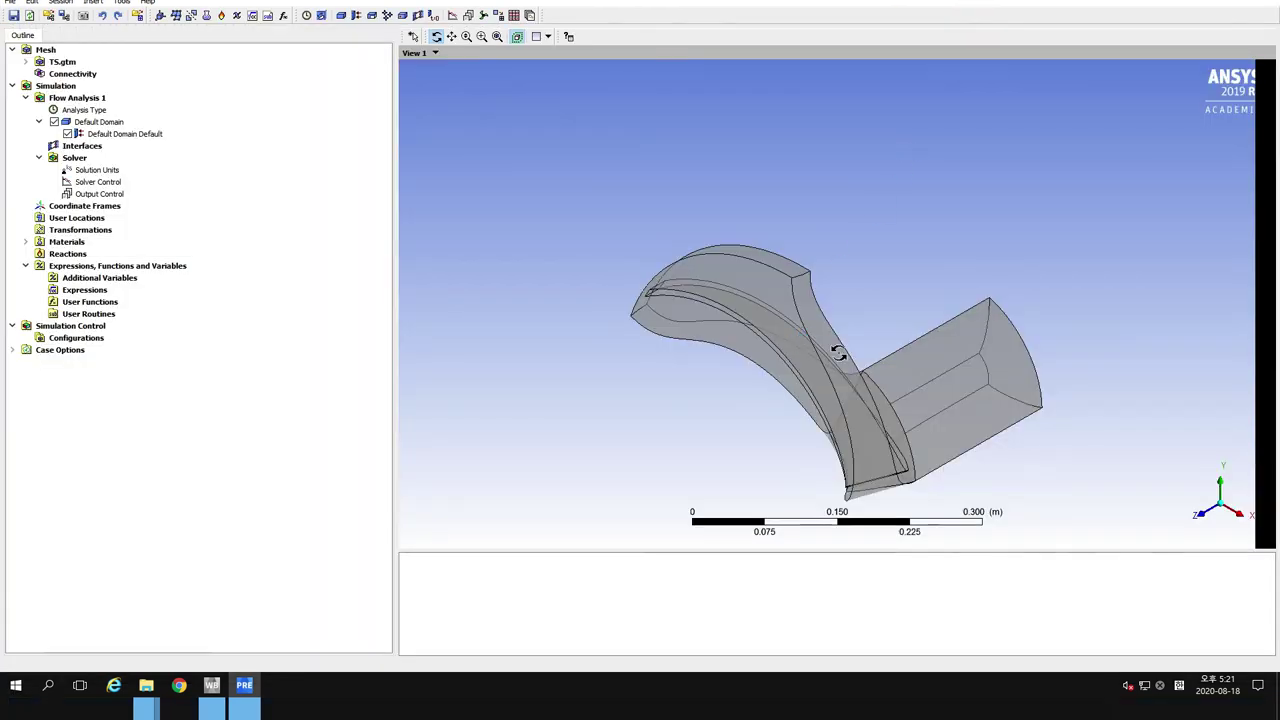
{"action": "left_click_drag", "start_coordinate": [834, 349], "coordinate": [697, 378]}
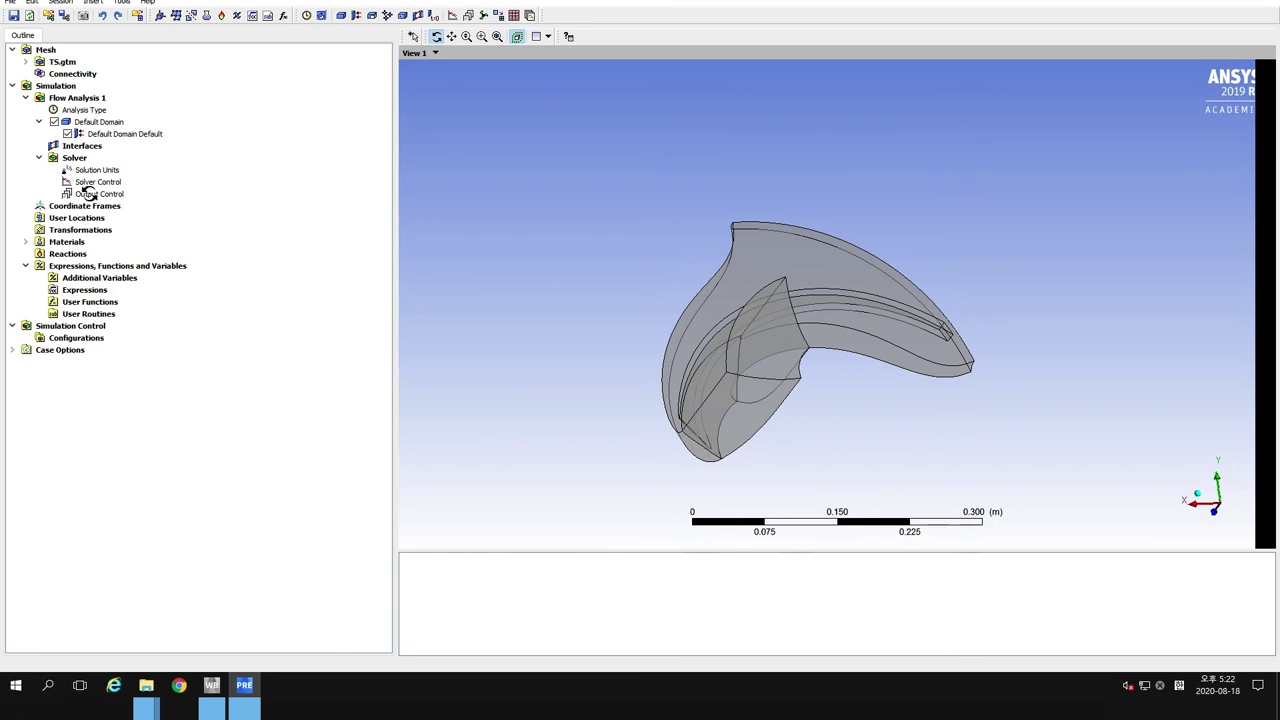
Review the mesh import formats and check the workspace folder for the volute mesh file
{"action": "left_click", "coordinate": [46, 49]}
{"action": "right_click", "coordinate": [47, 49]}
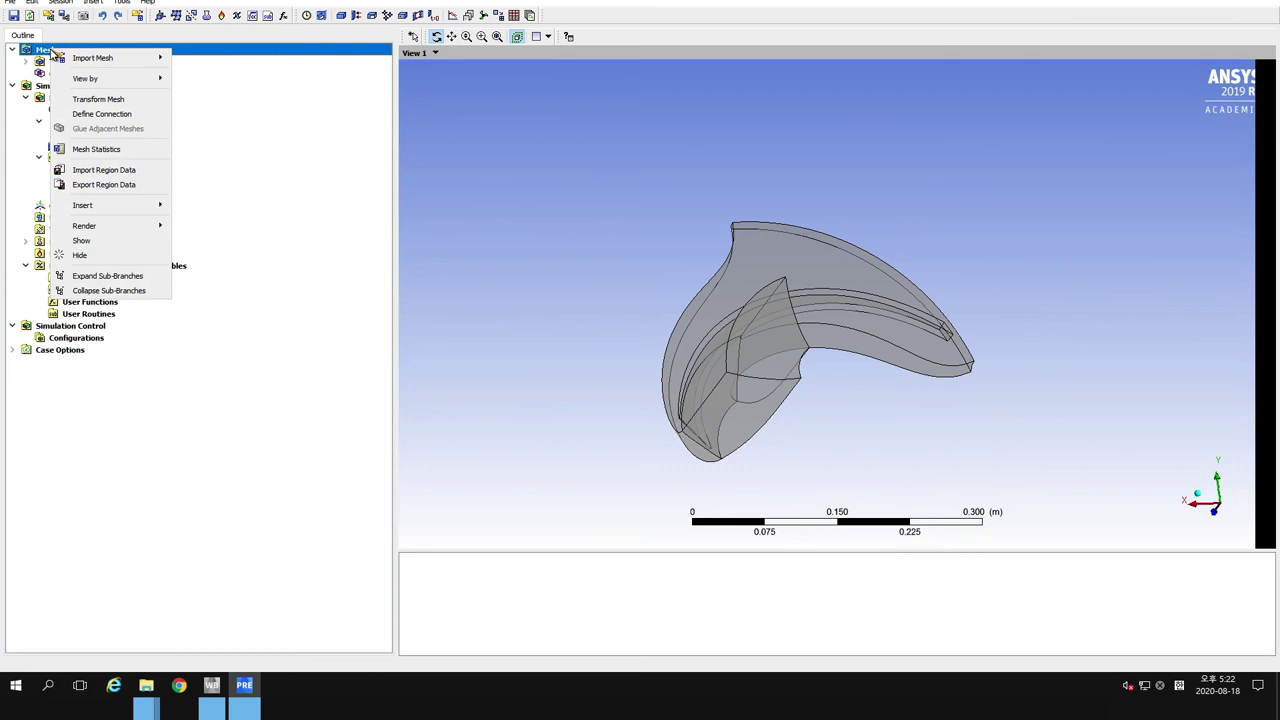
{"action": "mouse_move", "coordinate": [105, 58]}
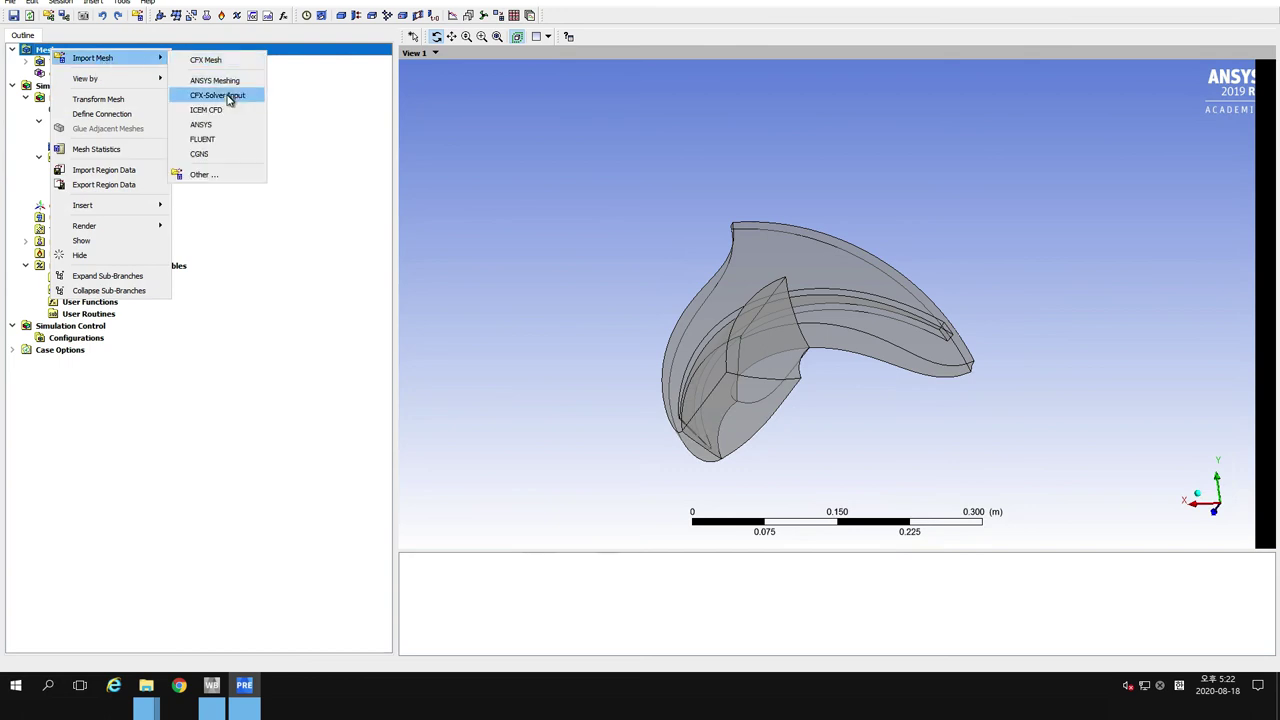
{"action": "left_click", "coordinate": [146, 685]}
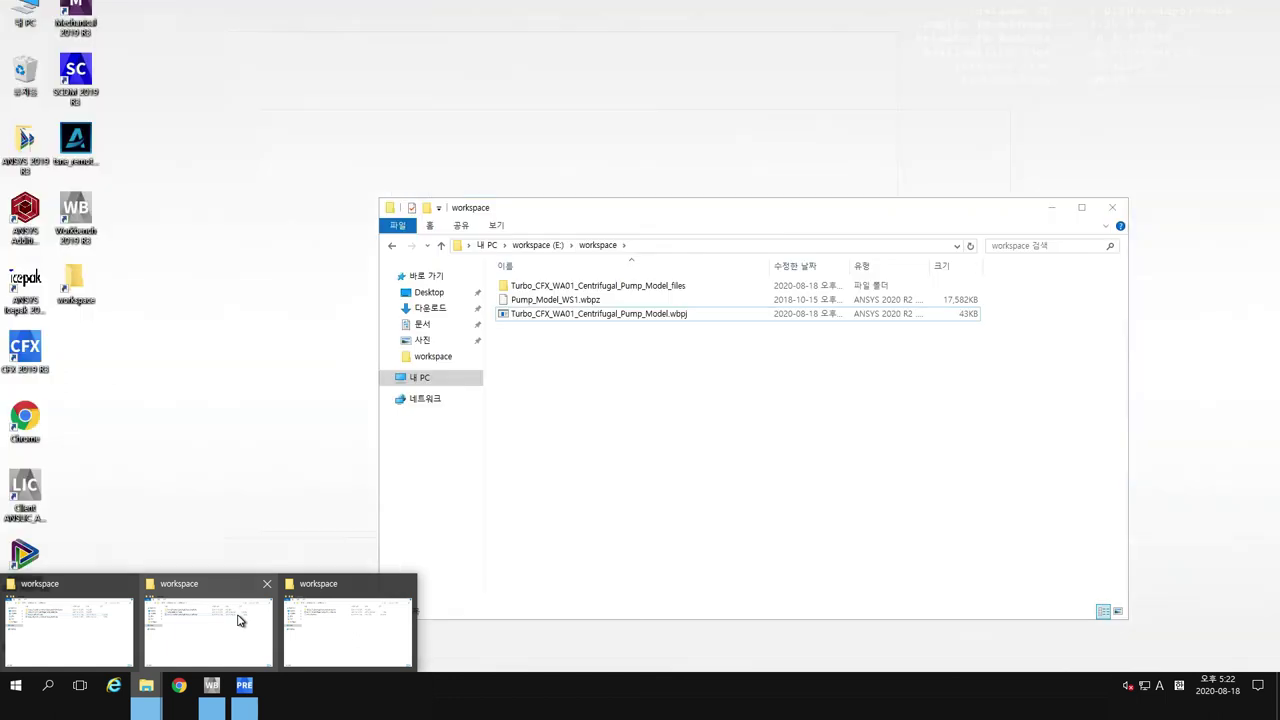
{"action": "left_click", "coordinate": [243, 618]}
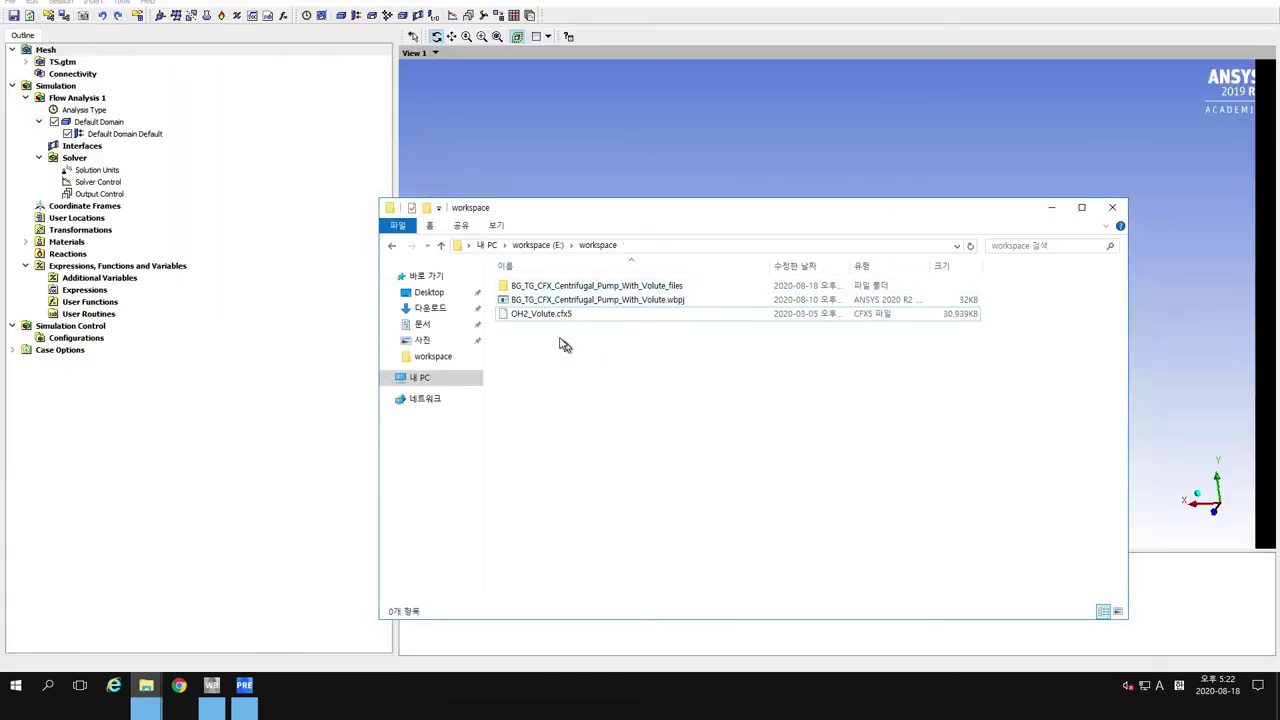
{"action": "left_click", "coordinate": [323, 229]}
Start an ICEM CFD mesh import and select OH2_Volute.cfx5 from E:\workspace
{"action": "right_click", "coordinate": [48, 51]}
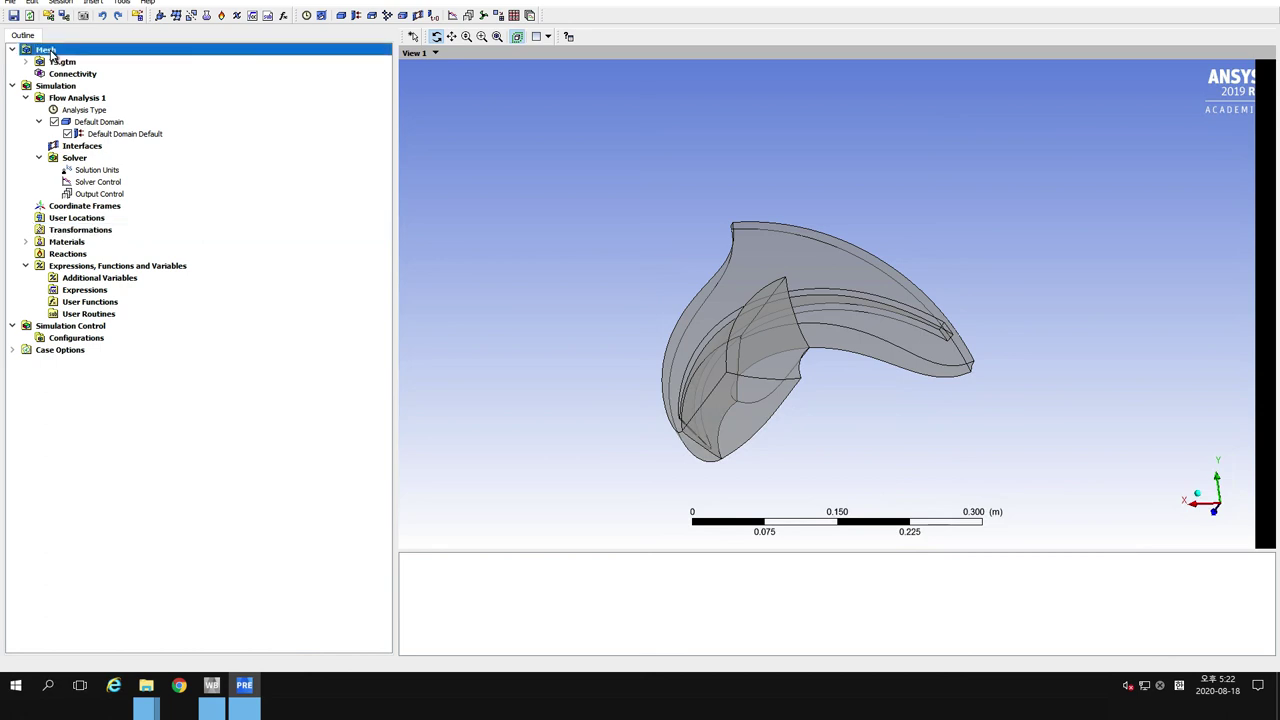
{"action": "mouse_move", "coordinate": [128, 63]}
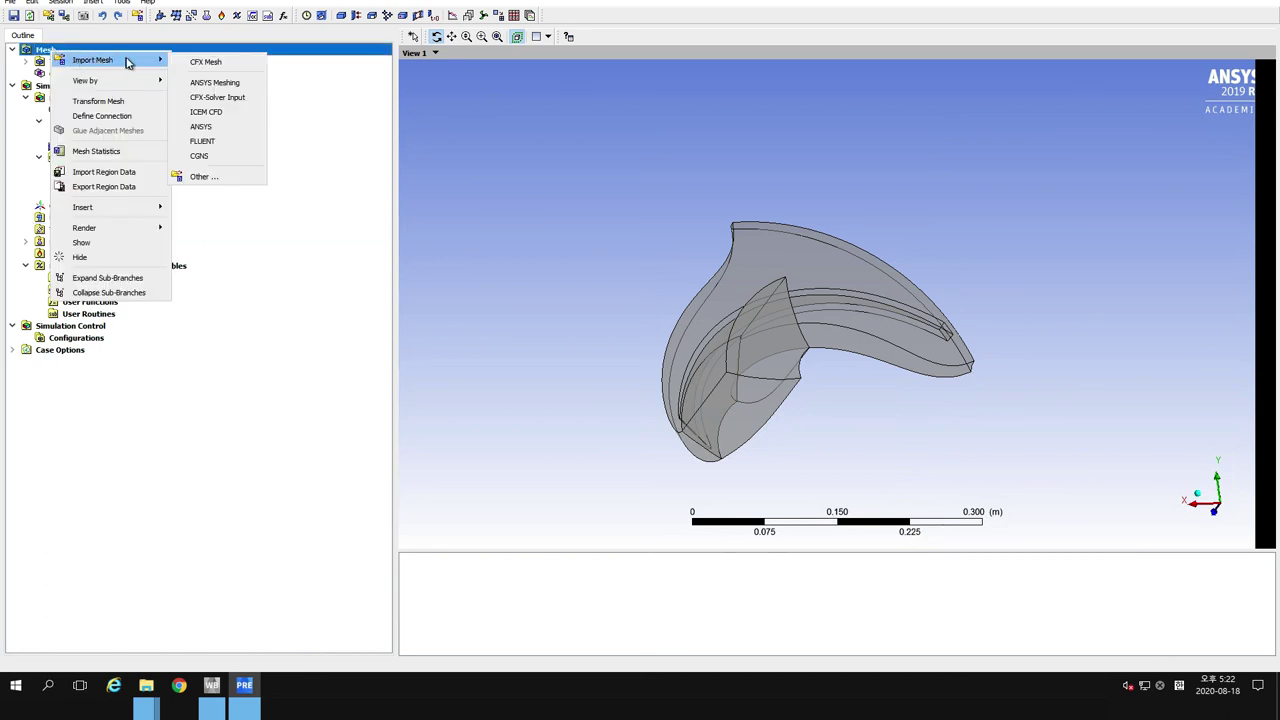
{"action": "left_click", "coordinate": [230, 112]}
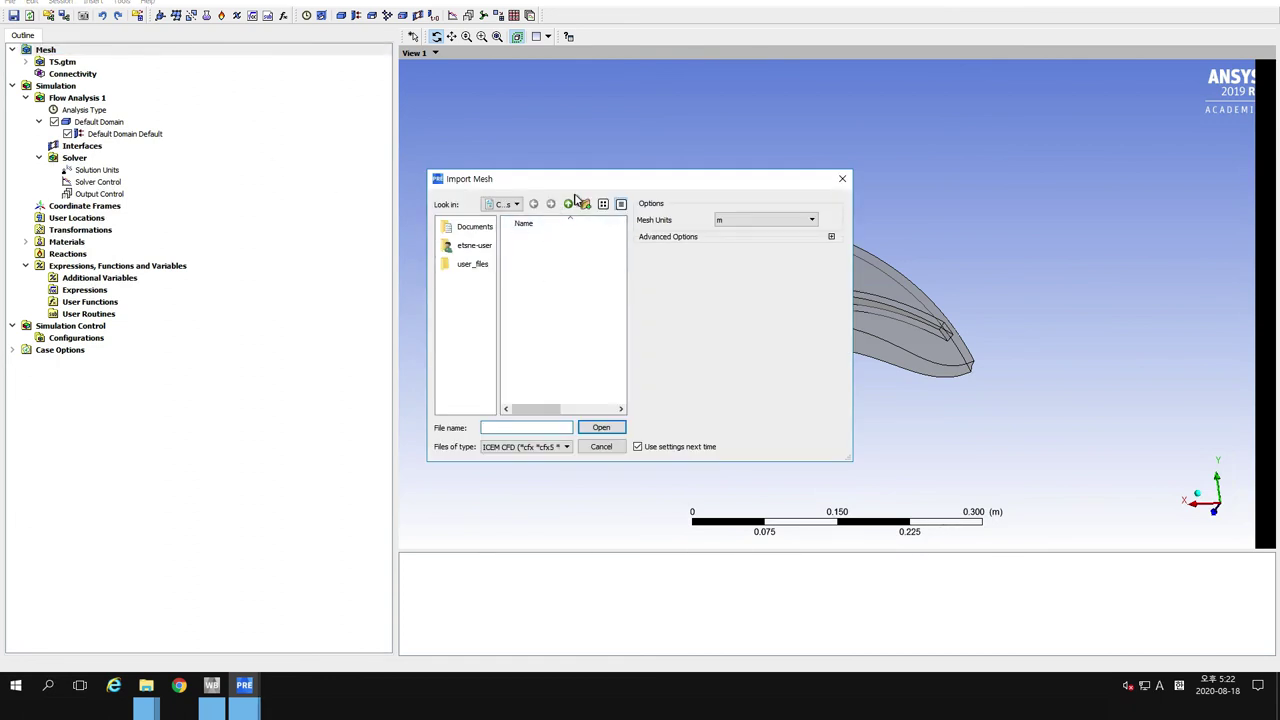
{"action": "left_click", "coordinate": [569, 205]}
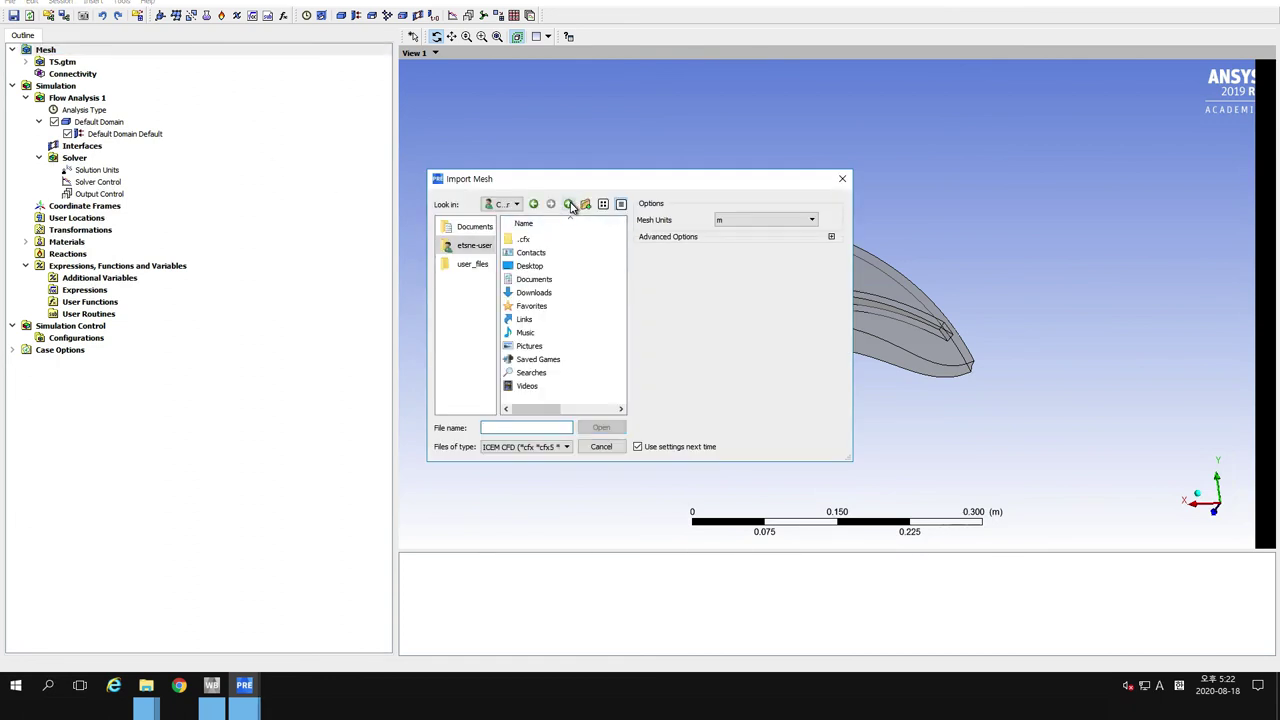
{"action": "left_click", "coordinate": [515, 205]}
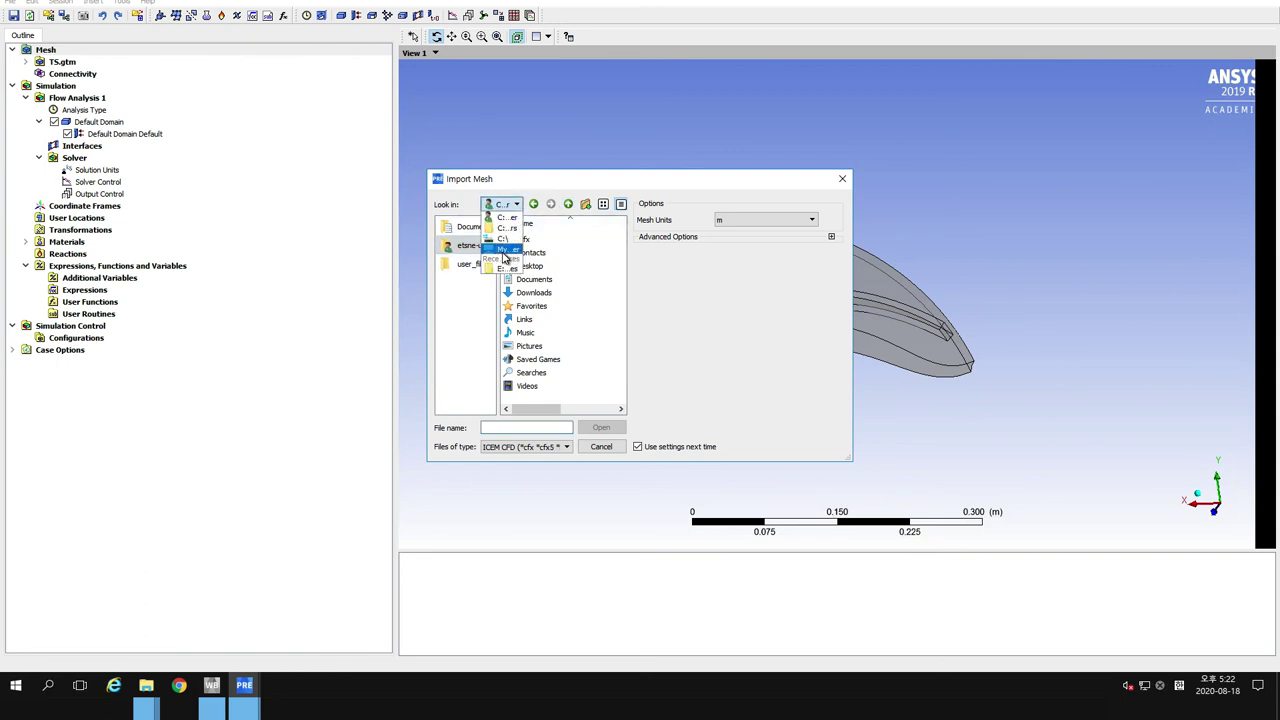
{"action": "left_click", "coordinate": [505, 252]}
{"action": "double_click", "coordinate": [522, 268]}
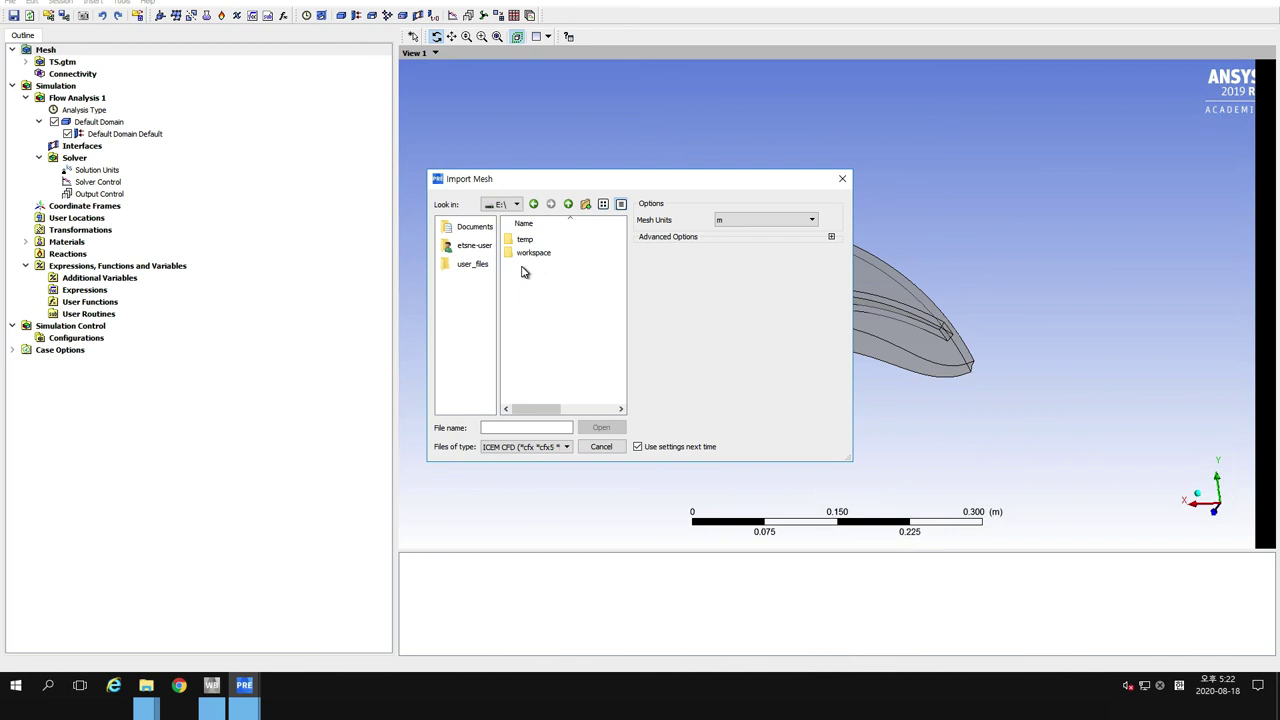
{"action": "left_click", "coordinate": [522, 254]}
{"action": "double_click", "coordinate": [522, 255]}
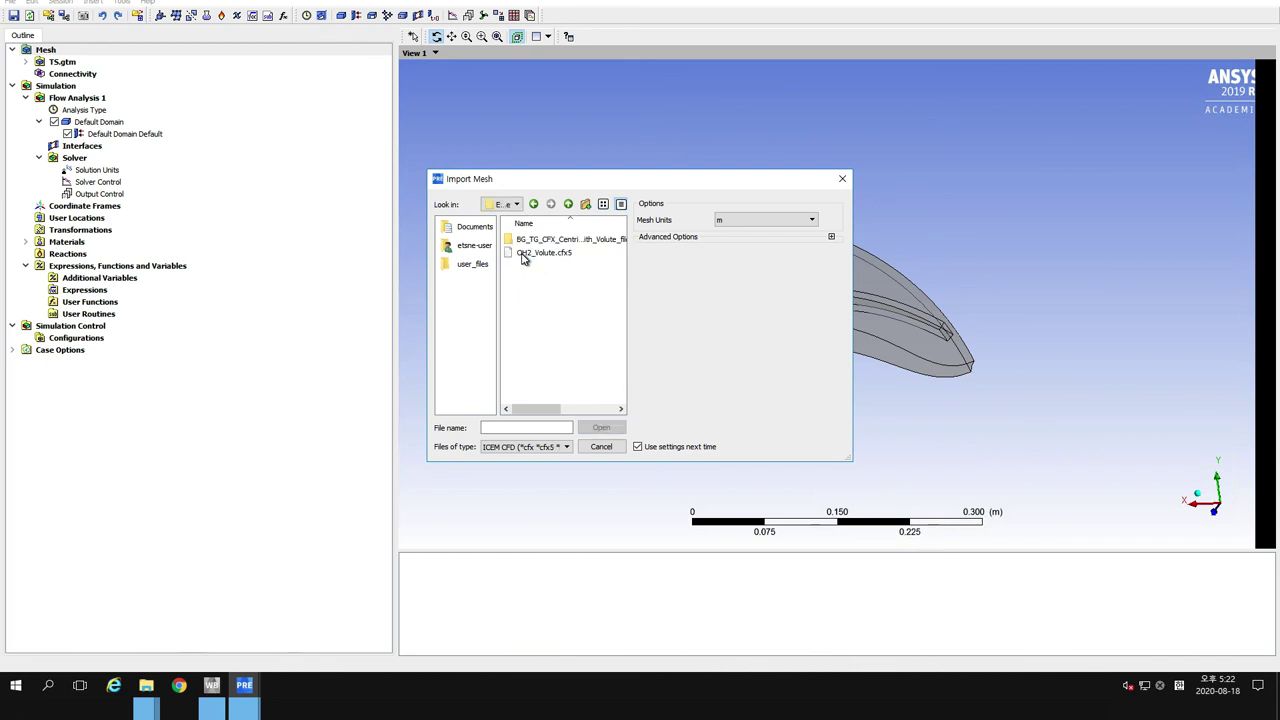
{"action": "left_click", "coordinate": [522, 256]}
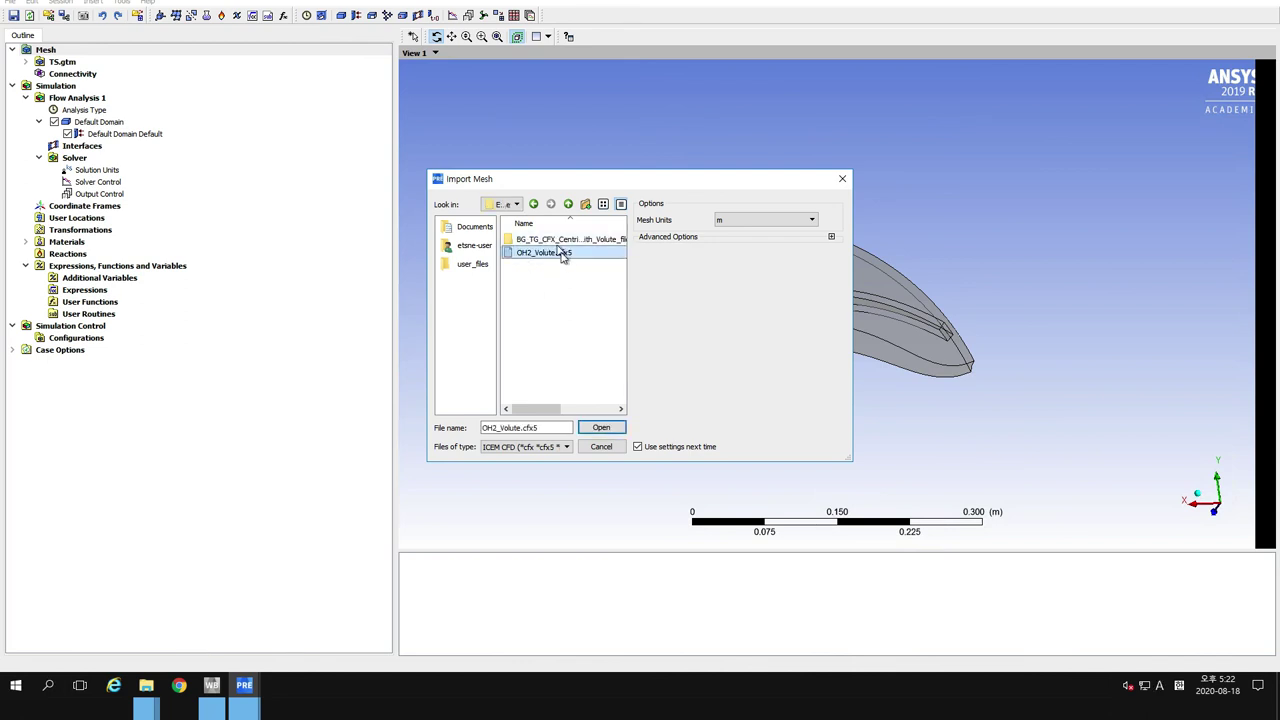
Set the mesh units to mm, enlarge the import dialog, and import the OH2_Volute.cfx5 mesh
{"action": "left_click", "coordinate": [777, 221]}
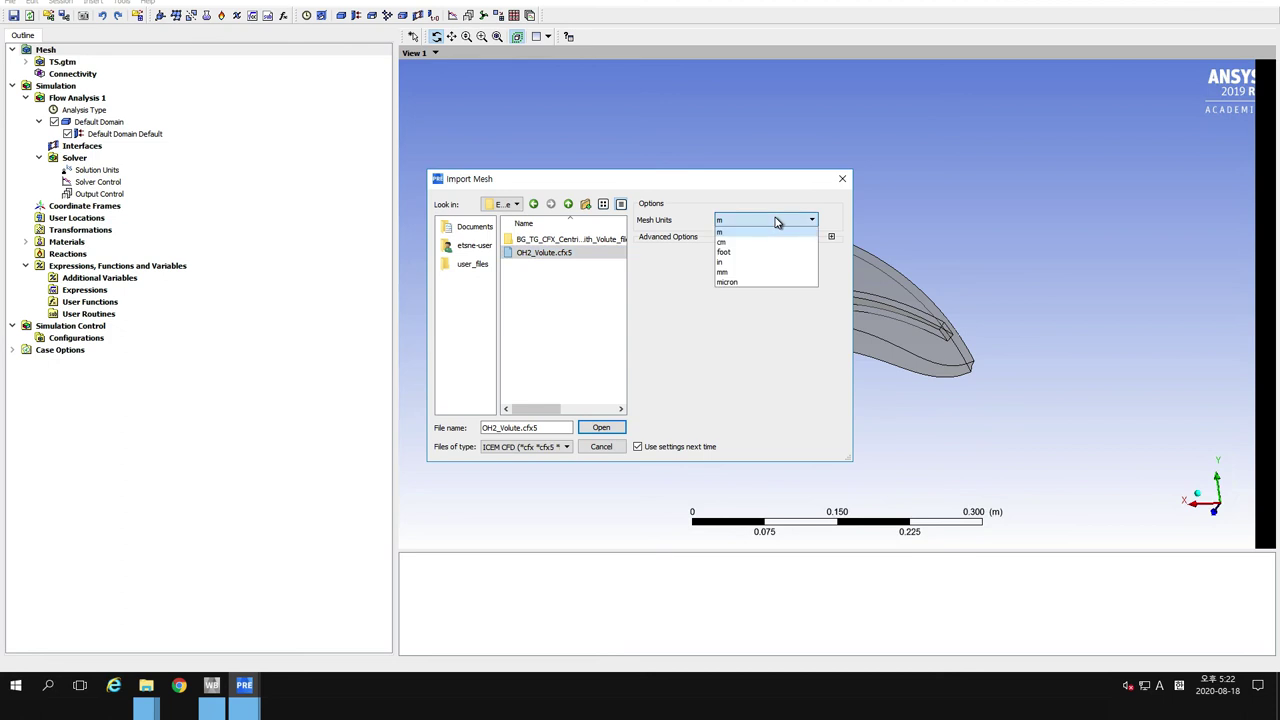
{"action": "left_click", "coordinate": [737, 274]}
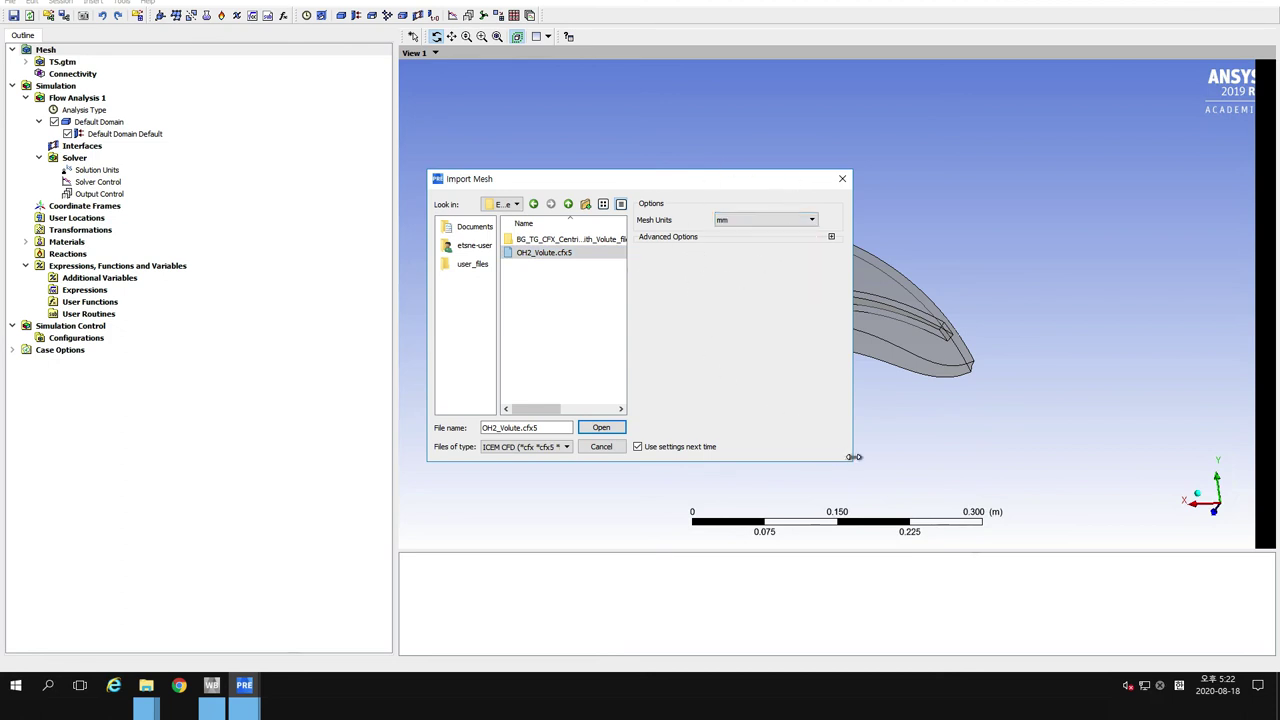
{"action": "left_click_drag", "start_coordinate": [846, 459], "coordinate": [982, 508]}
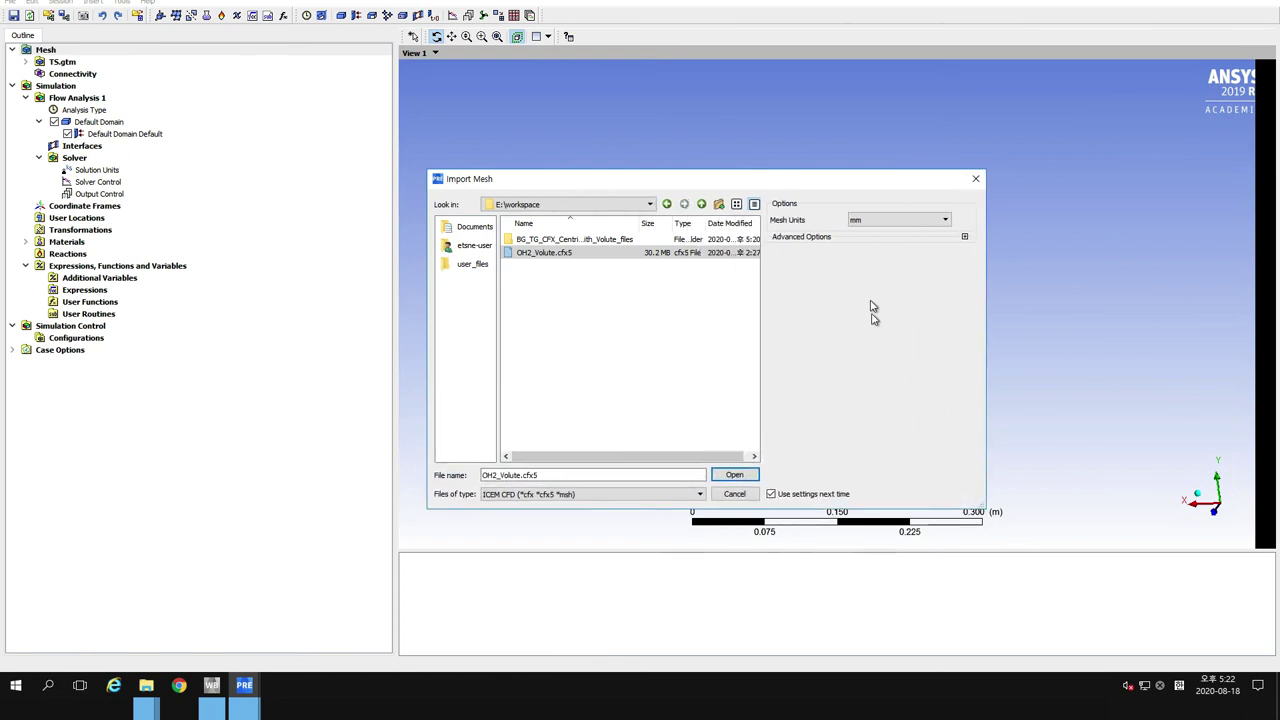
{"action": "left_click_drag", "start_coordinate": [801, 175], "coordinate": [785, 134]}
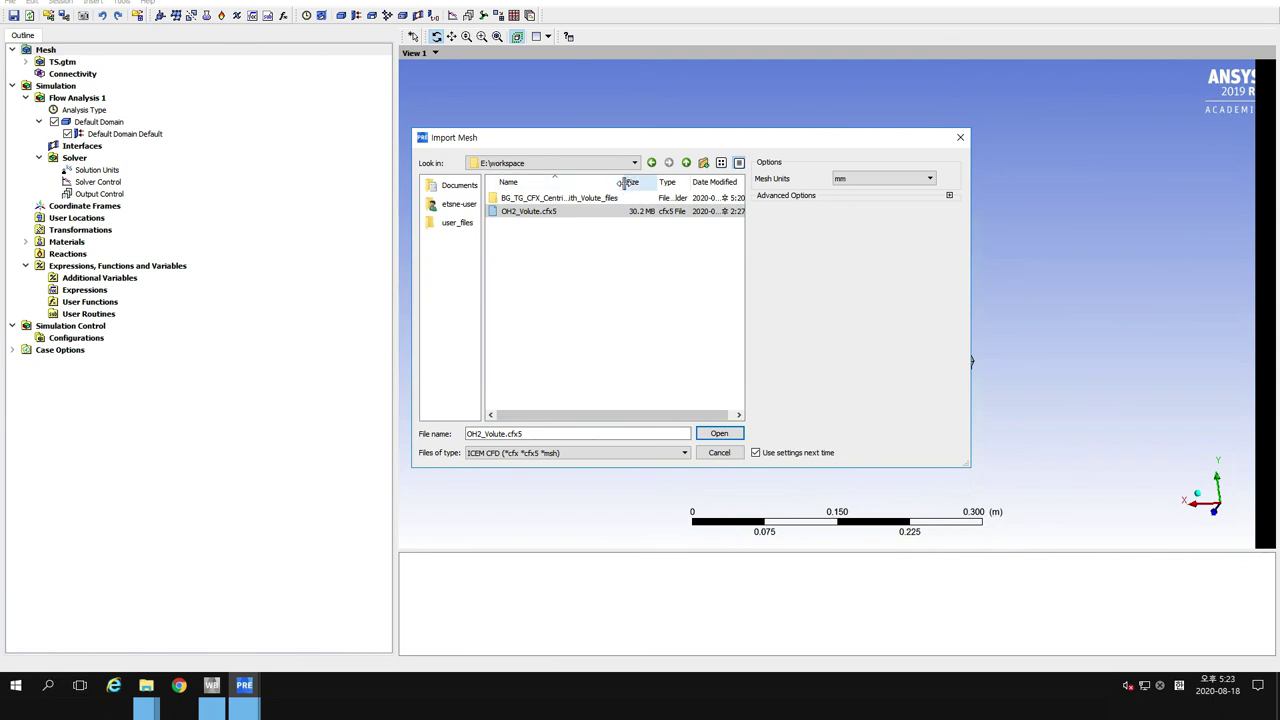
{"action": "left_click_drag", "start_coordinate": [630, 184], "coordinate": [663, 185]}
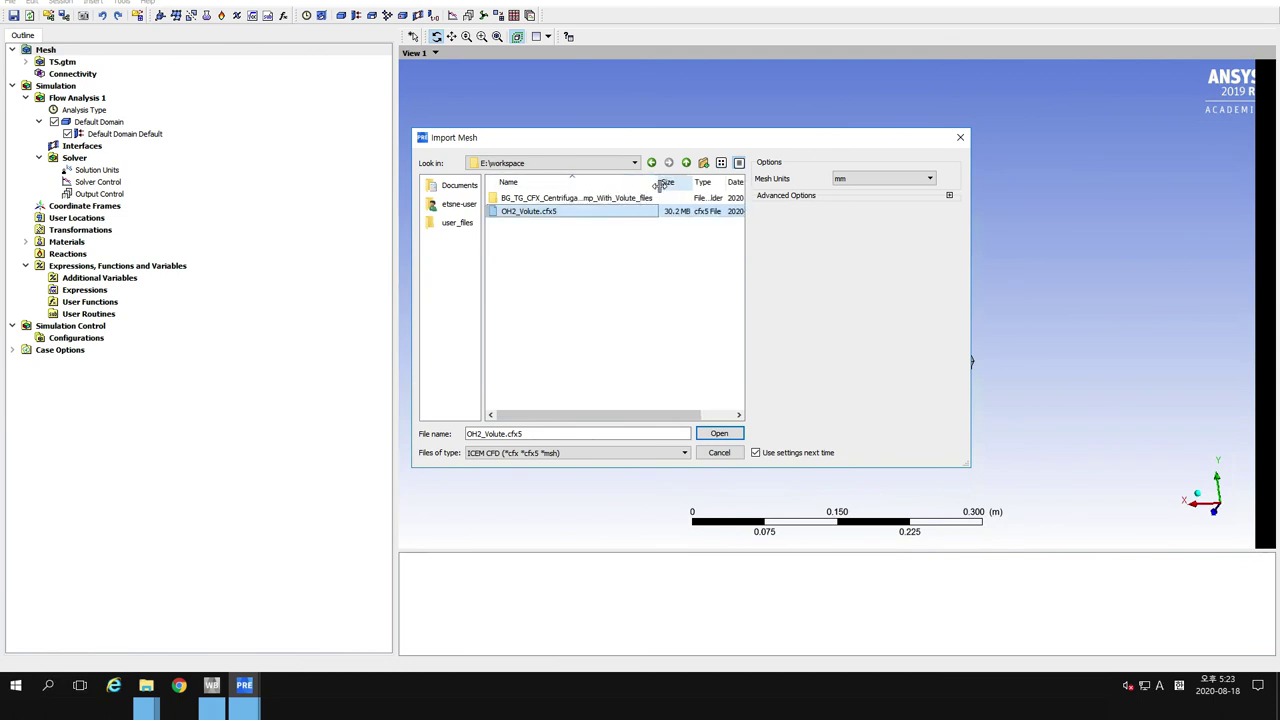
{"action": "left_click", "coordinate": [609, 341]}
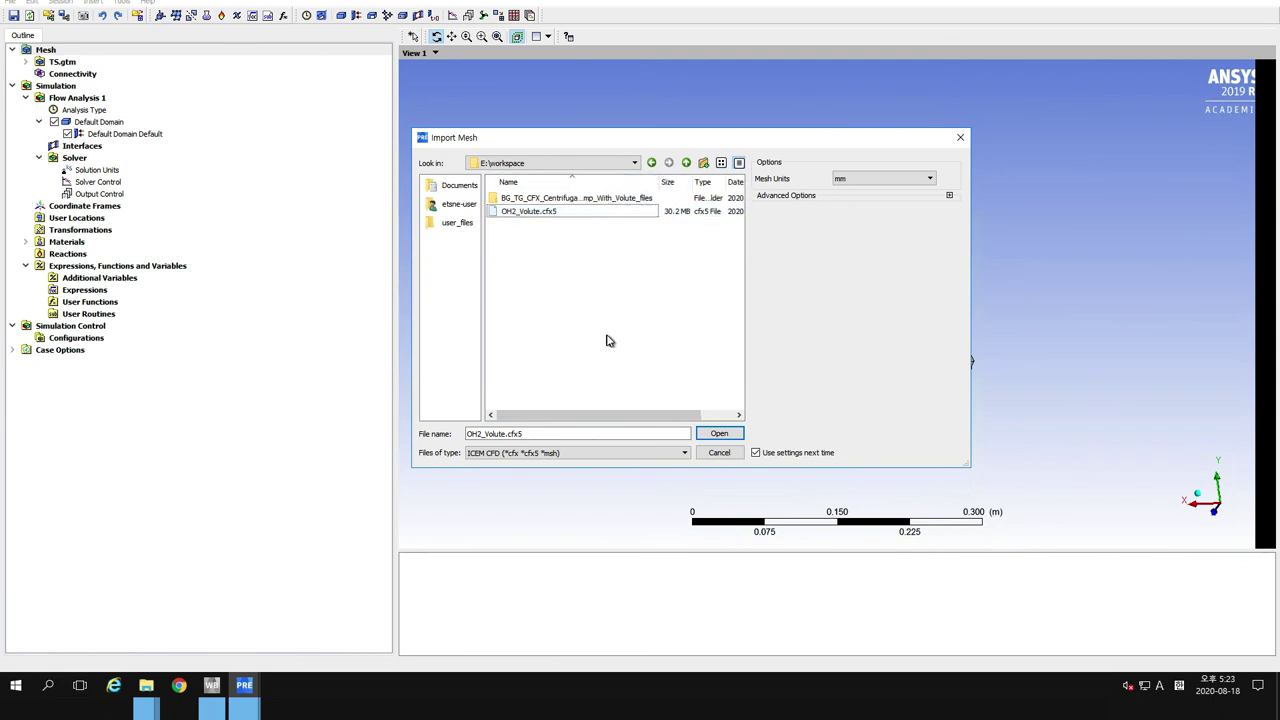
{"action": "left_click", "coordinate": [718, 436]}
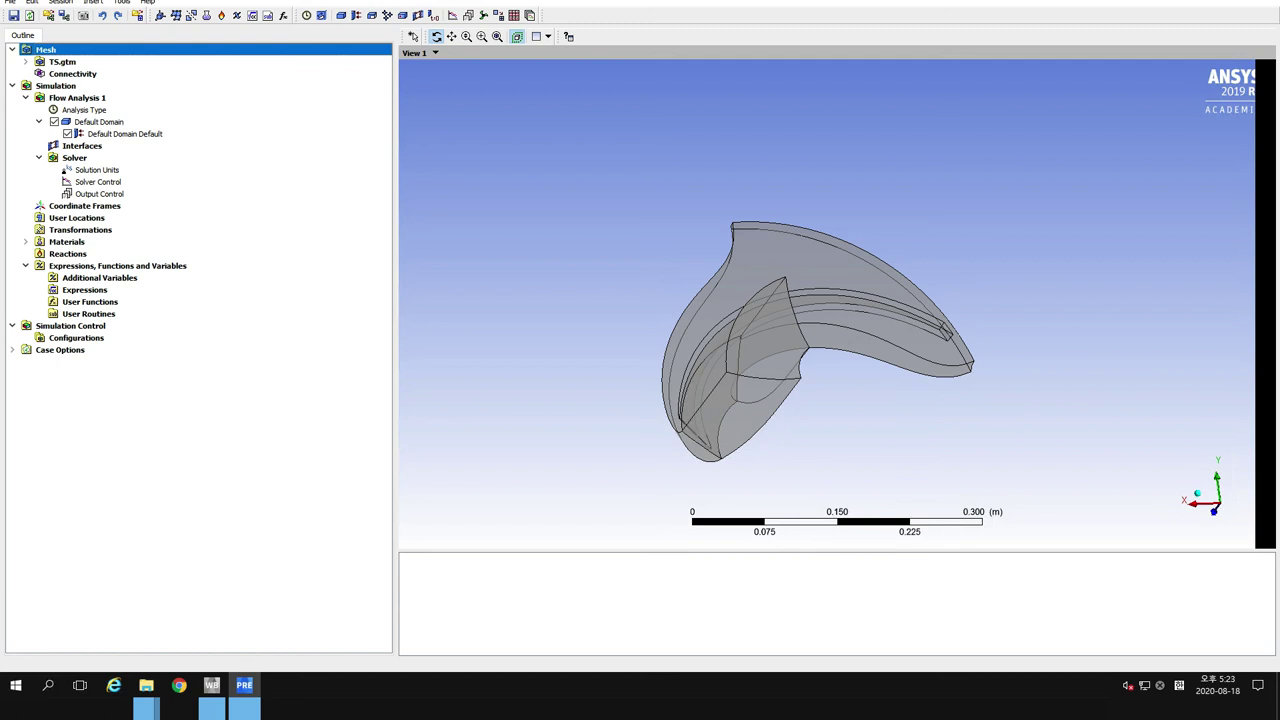
Examine how the imported volute mesh sits around the impeller passage, and look up the Turbo Mode tool
{"action": "scroll", "coordinate": [826, 300], "scroll_direction": "up", "scroll_amount": 3}
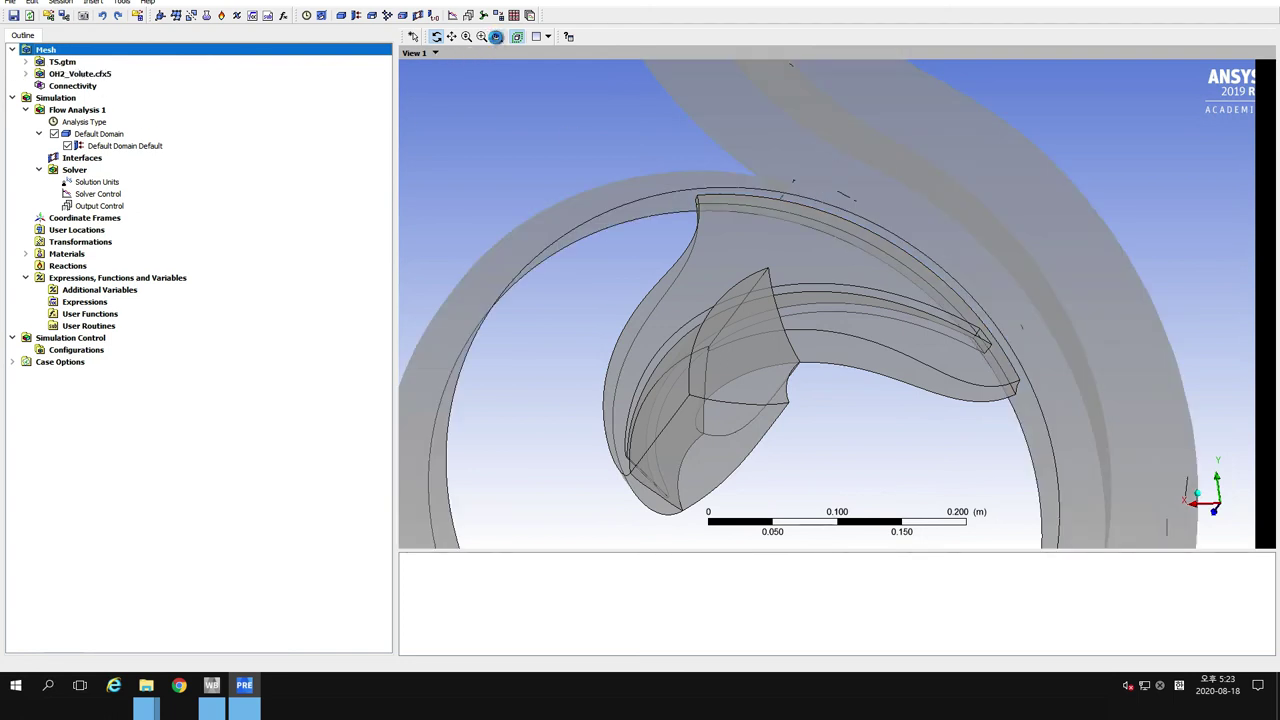
{"action": "left_click", "coordinate": [495, 36]}
{"action": "left_click_drag", "start_coordinate": [893, 420], "coordinate": [905, 276]}
{"action": "scroll", "coordinate": [942, 393], "scroll_direction": "up", "scroll_amount": 3}
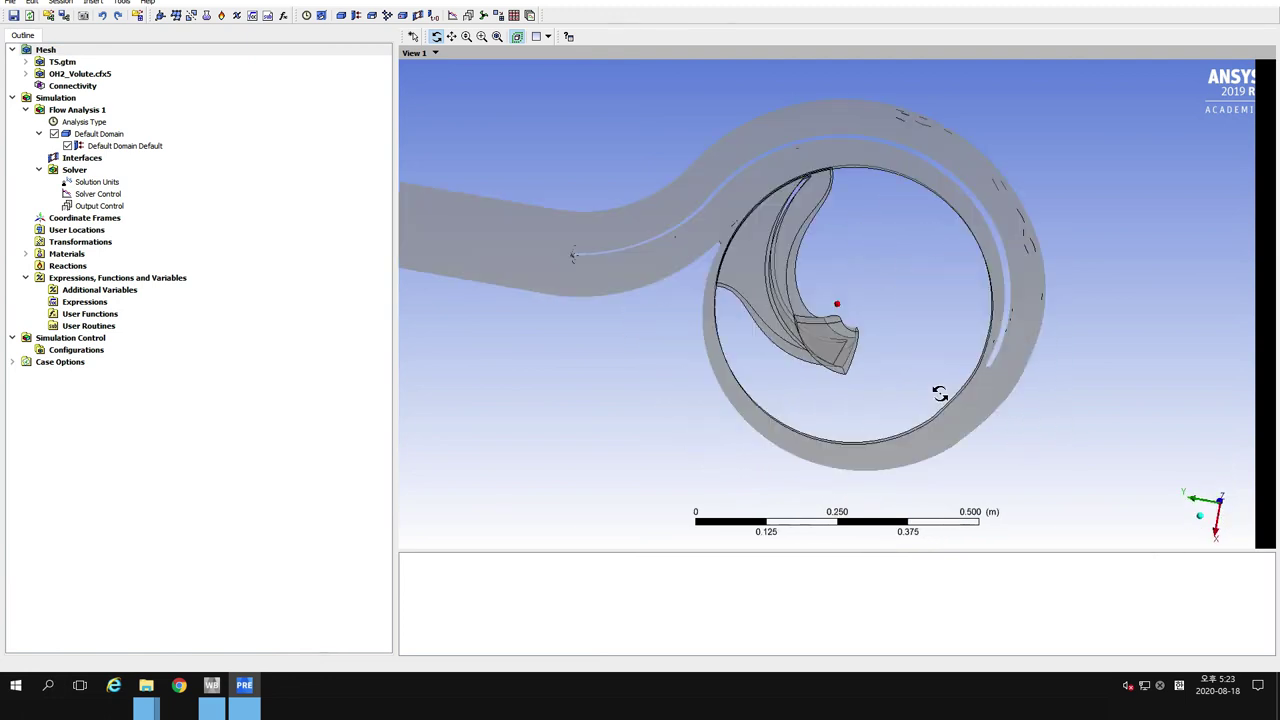
{"action": "left_click_drag", "start_coordinate": [880, 320], "coordinate": [851, 309]}
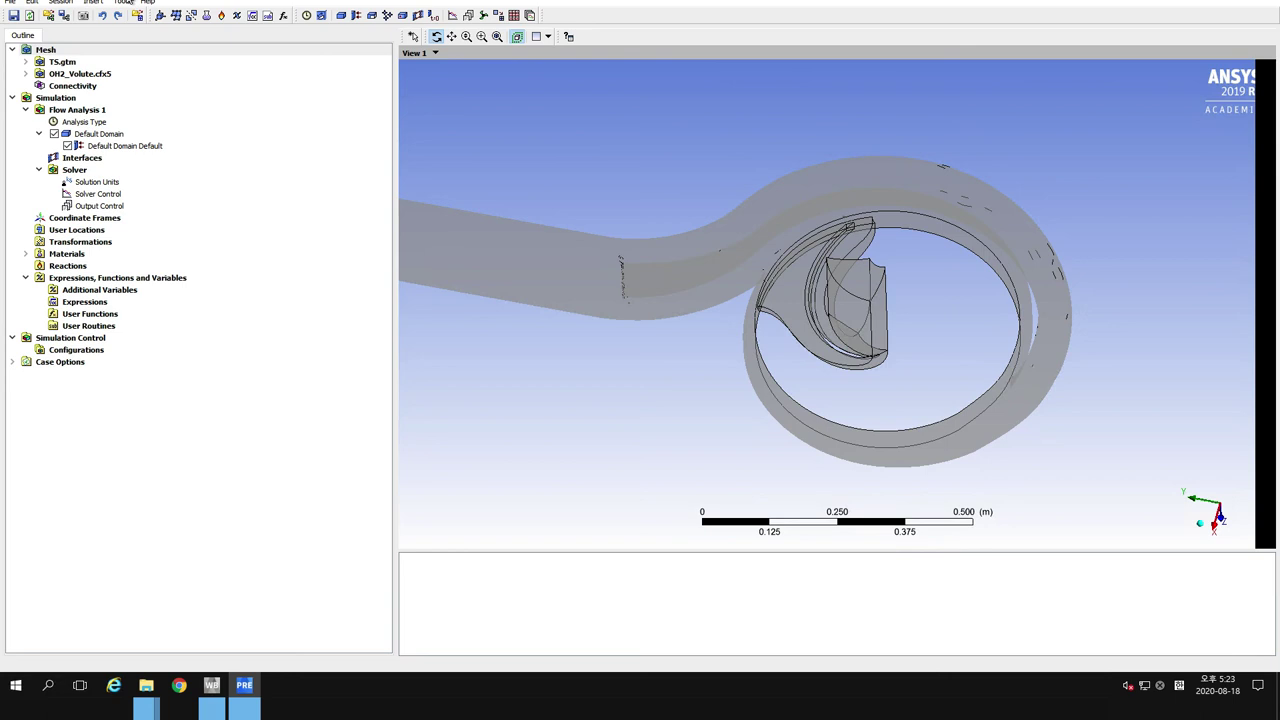
{"action": "left_click", "coordinate": [125, 3]}
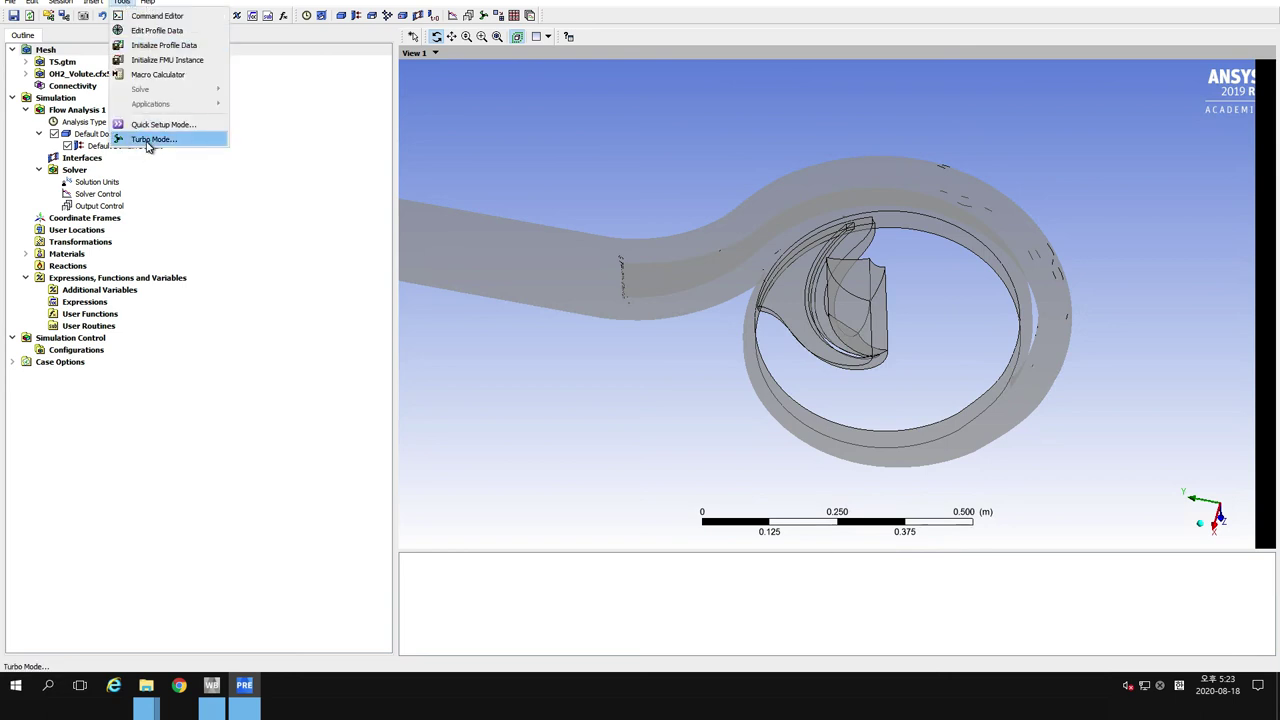
{"action": "left_click", "coordinate": [244, 231]}
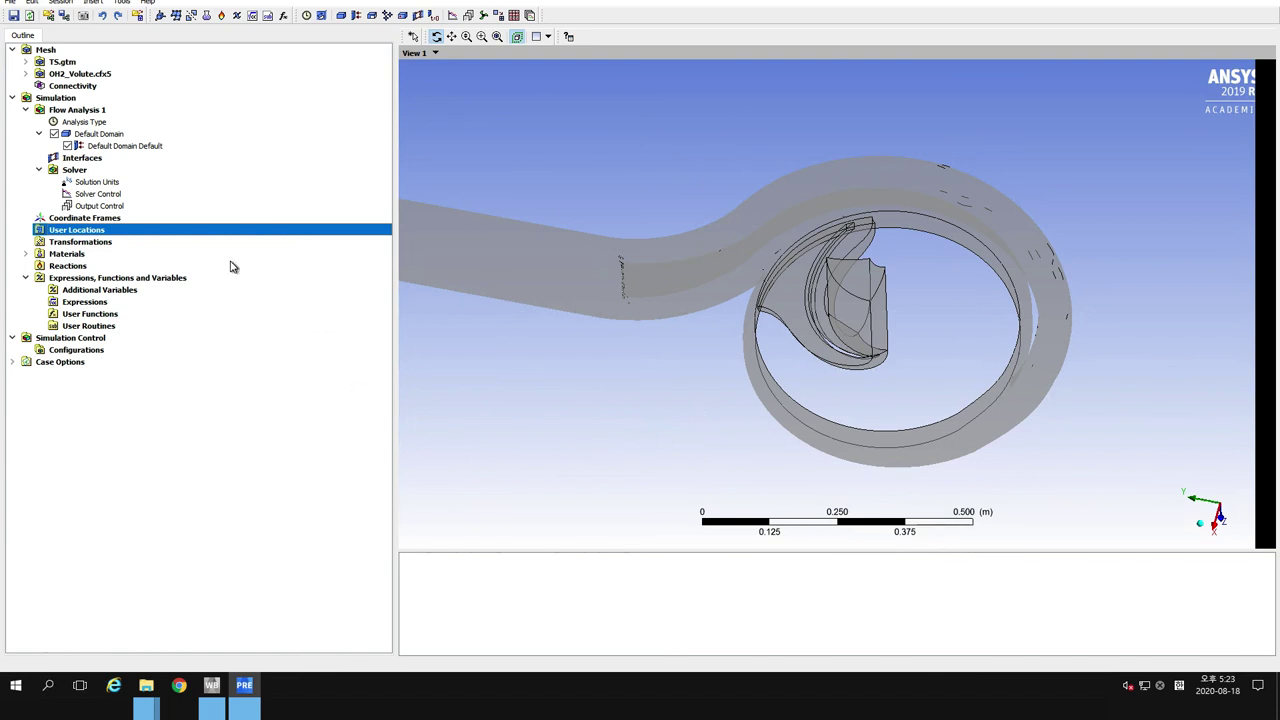
Create a domain named Volute and assign the API_OH2_VOLUTE region as its location
{"action": "left_click", "coordinate": [347, 17]}
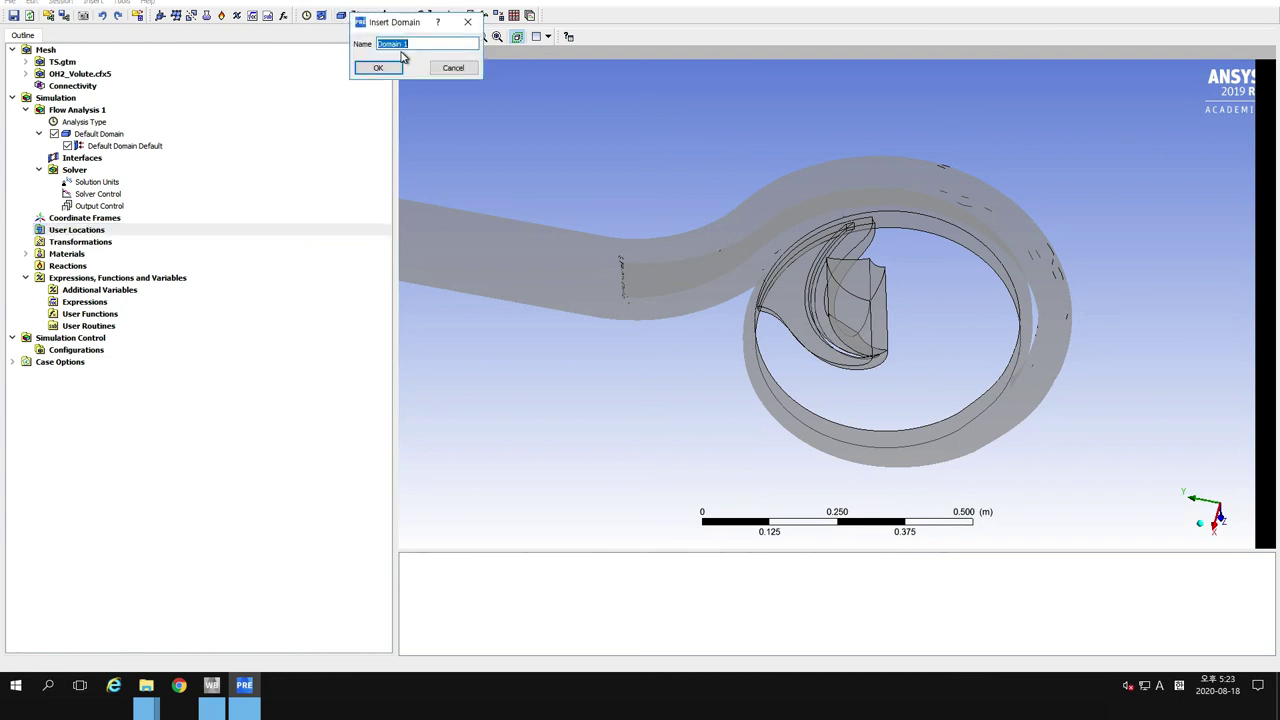
{"action": "type", "text": "Volute"}
{"action": "left_click", "coordinate": [395, 72]}
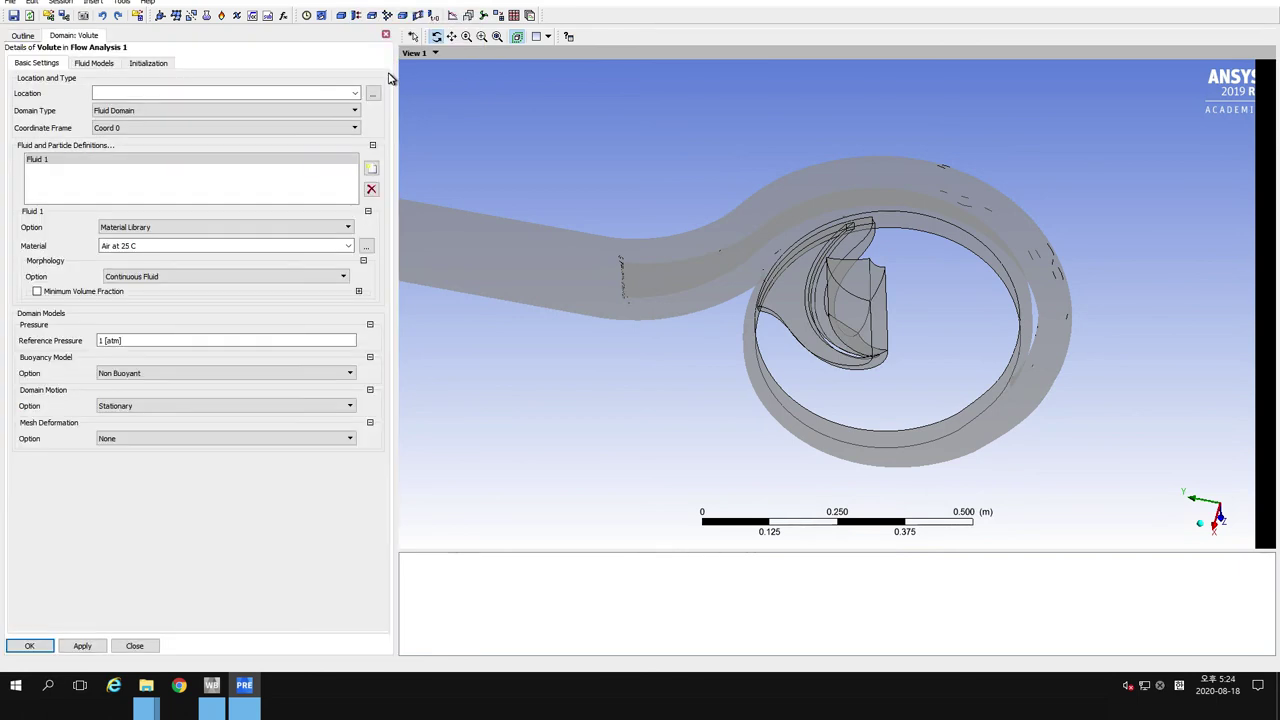
{"action": "left_click", "coordinate": [372, 93]}
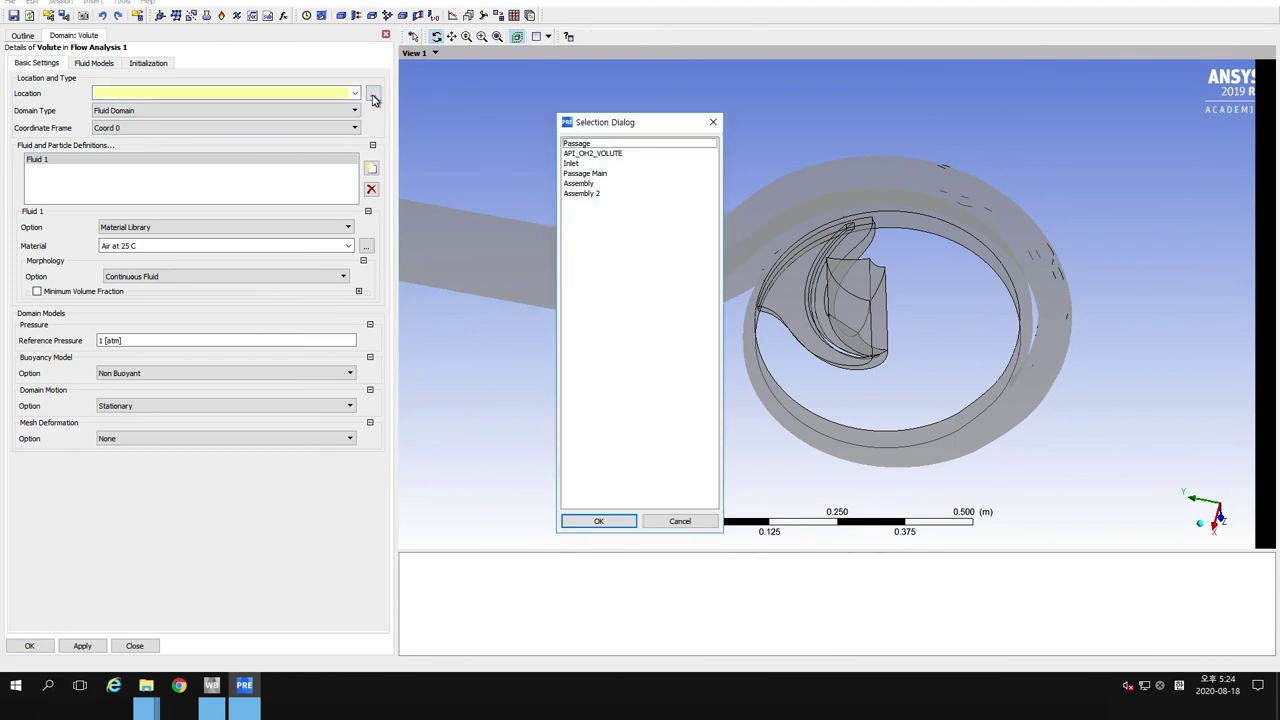
{"action": "left_click_drag", "start_coordinate": [603, 124], "coordinate": [459, 85]}
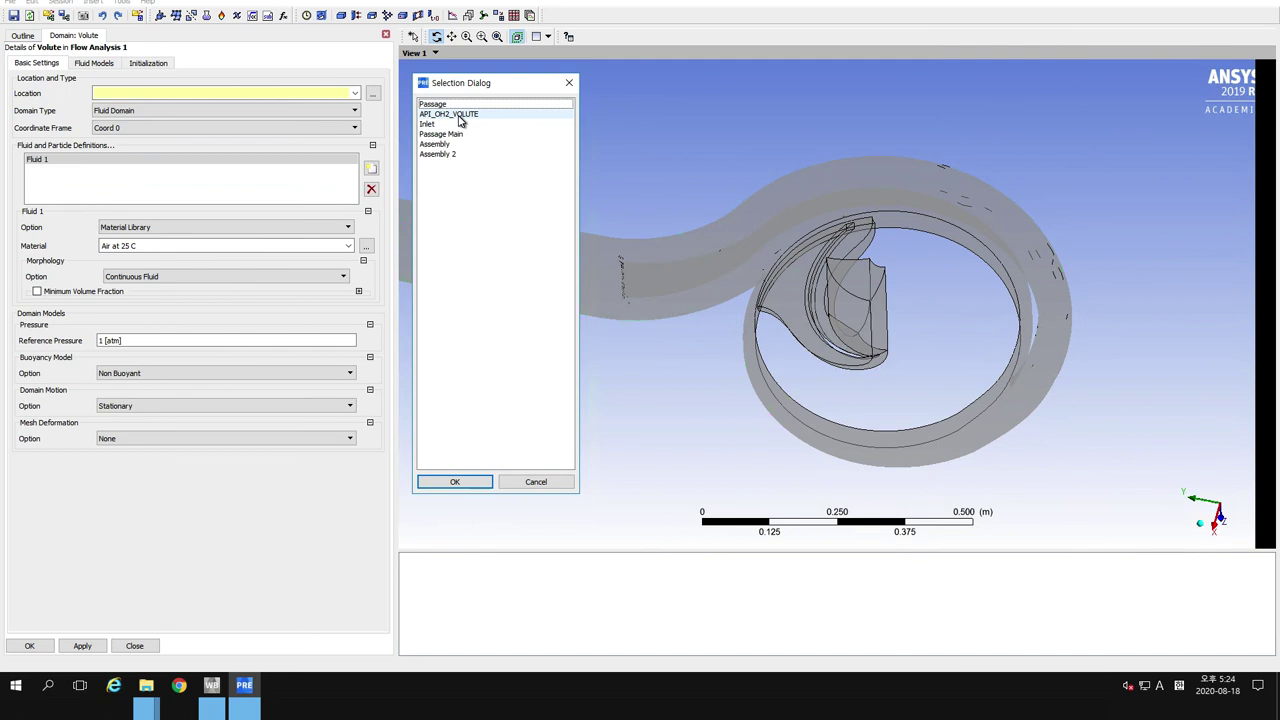
{"action": "left_click", "coordinate": [459, 116]}
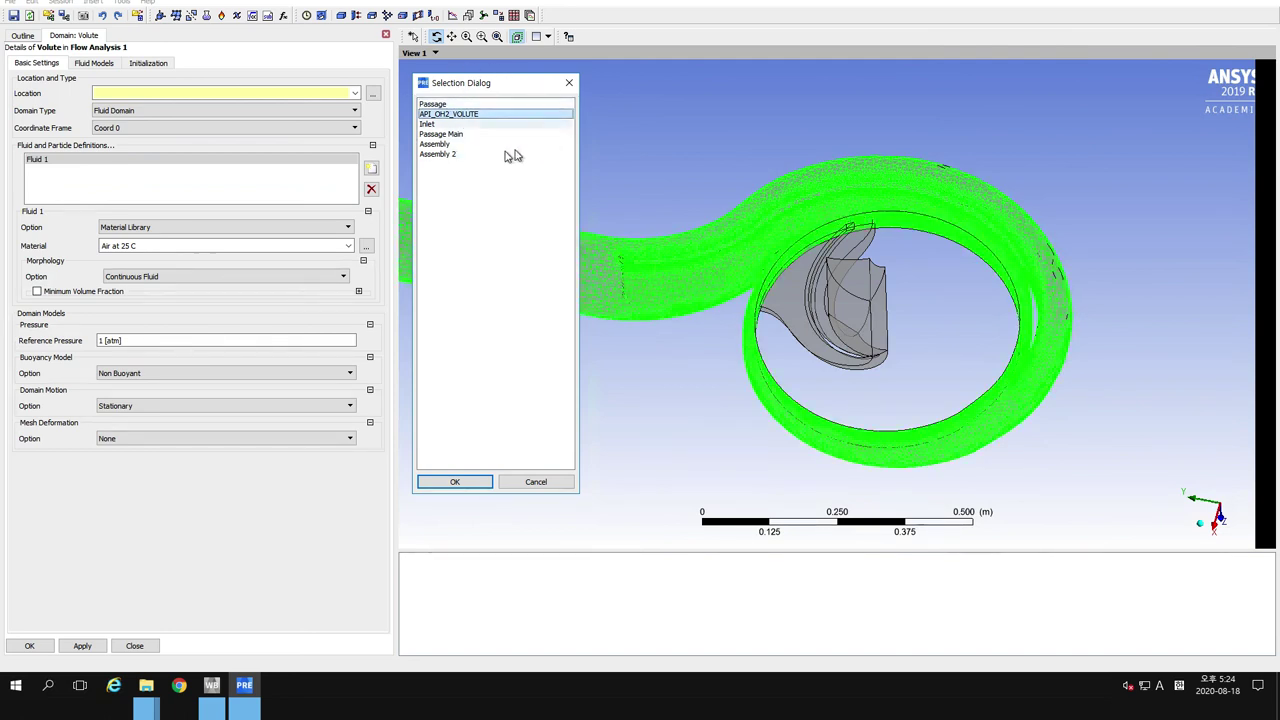
{"action": "left_click", "coordinate": [456, 483]}
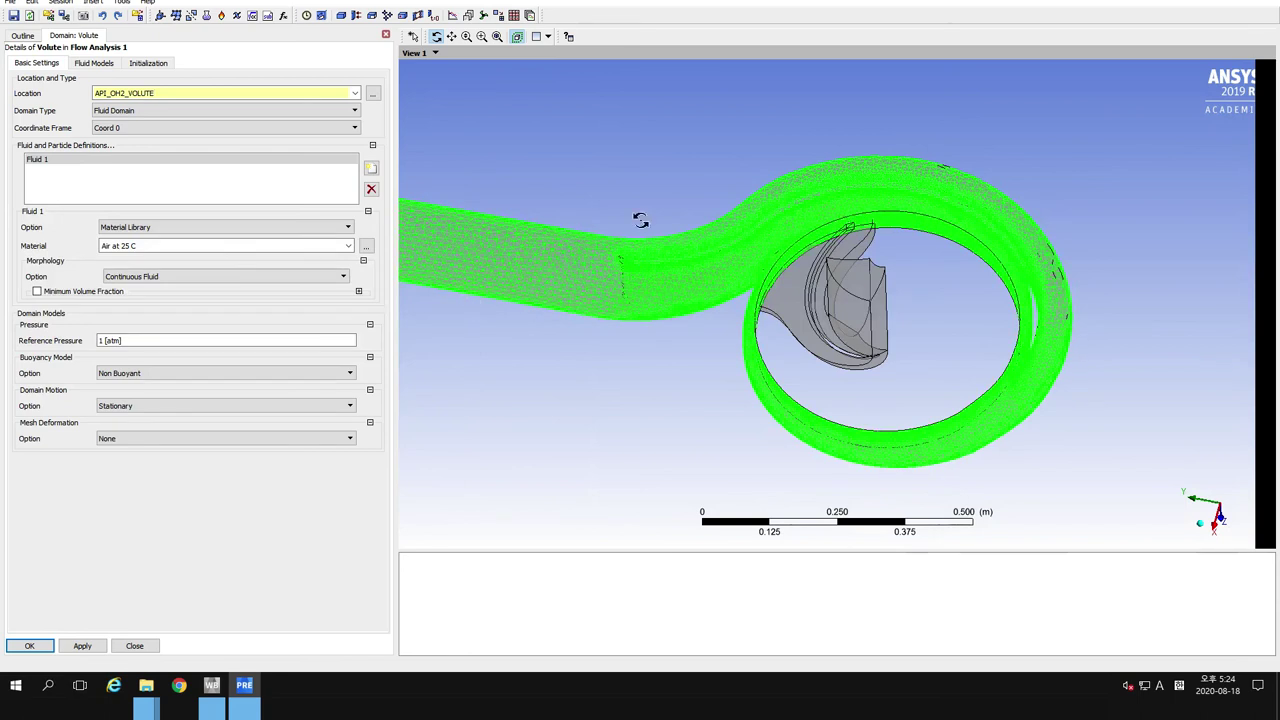
Set the Volute domain's material to Water, heat transfer to None and turbulence to Shear Stress Transport, and accept the domain
{"action": "left_click", "coordinate": [348, 246]}
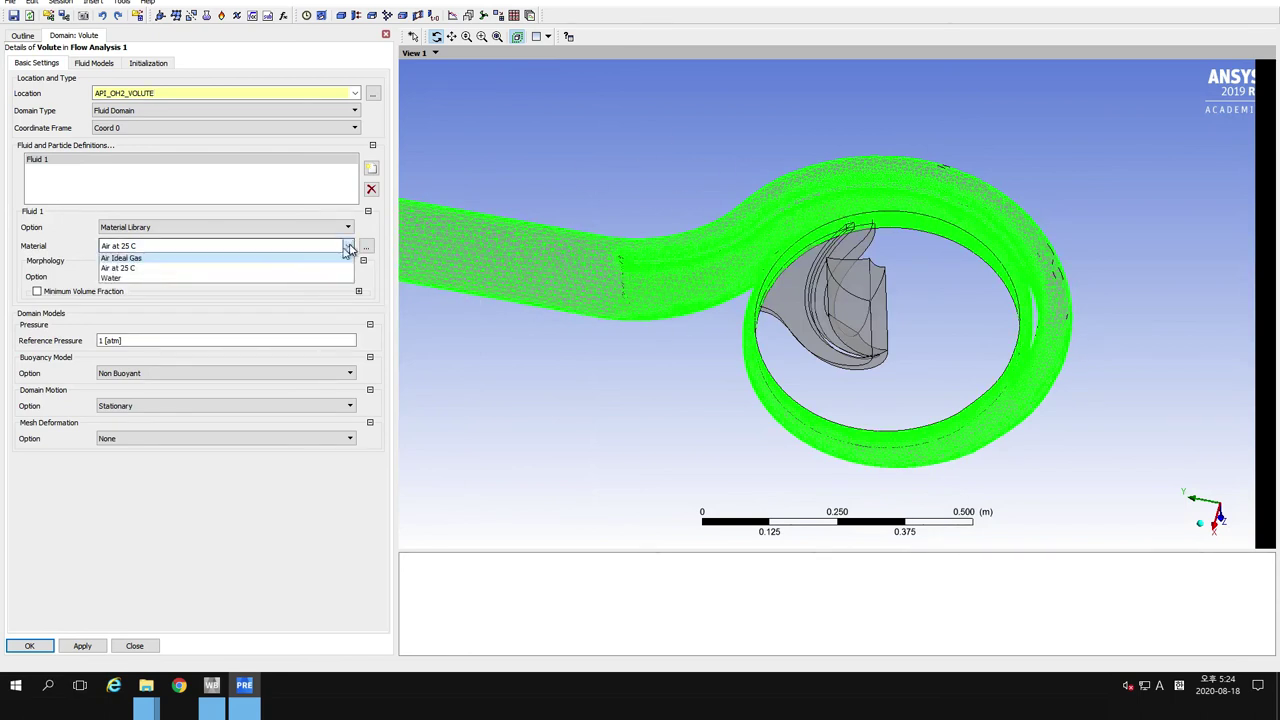
{"action": "left_click", "coordinate": [110, 279]}
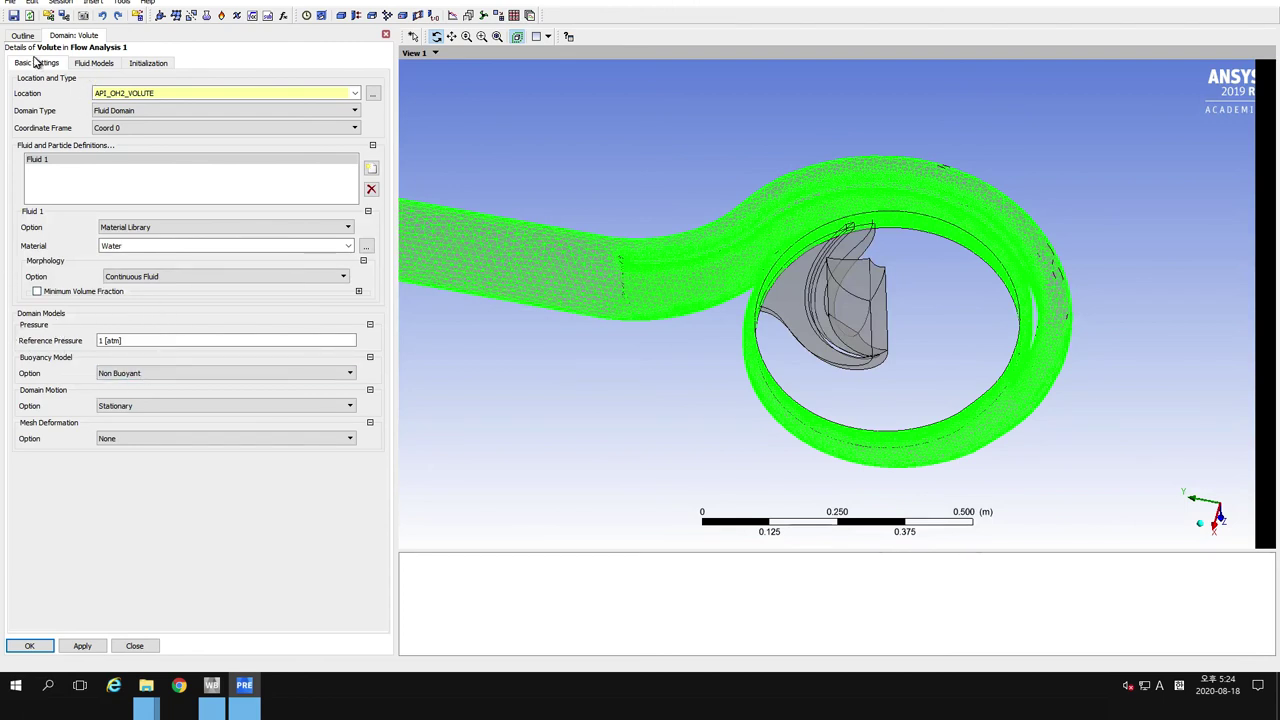
{"action": "left_click", "coordinate": [93, 63]}
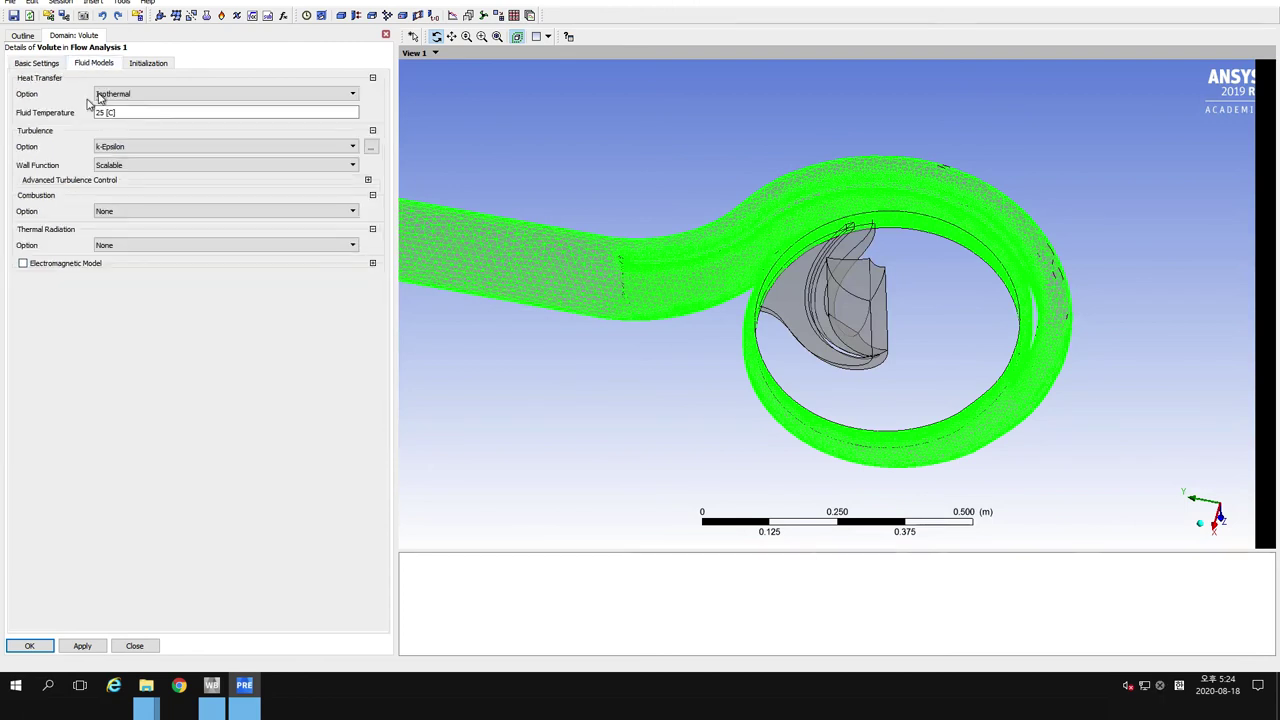
{"action": "left_click", "coordinate": [125, 95]}
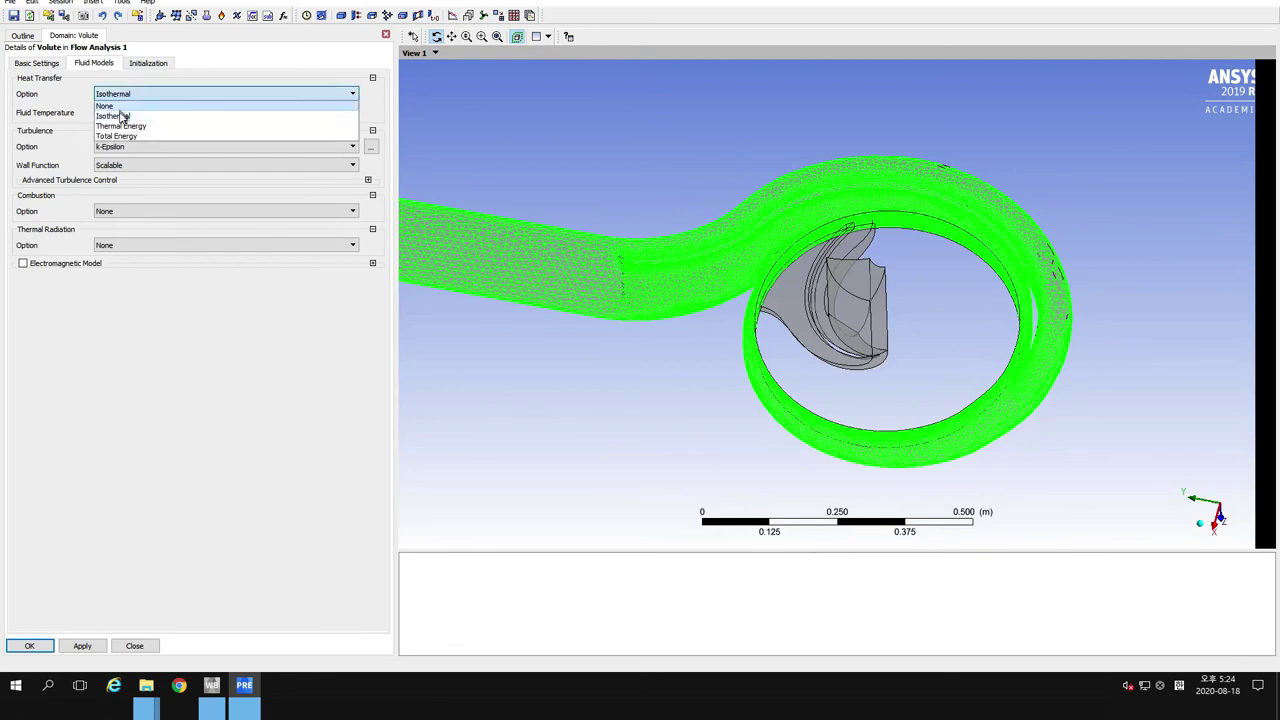
{"action": "left_click", "coordinate": [120, 106]}
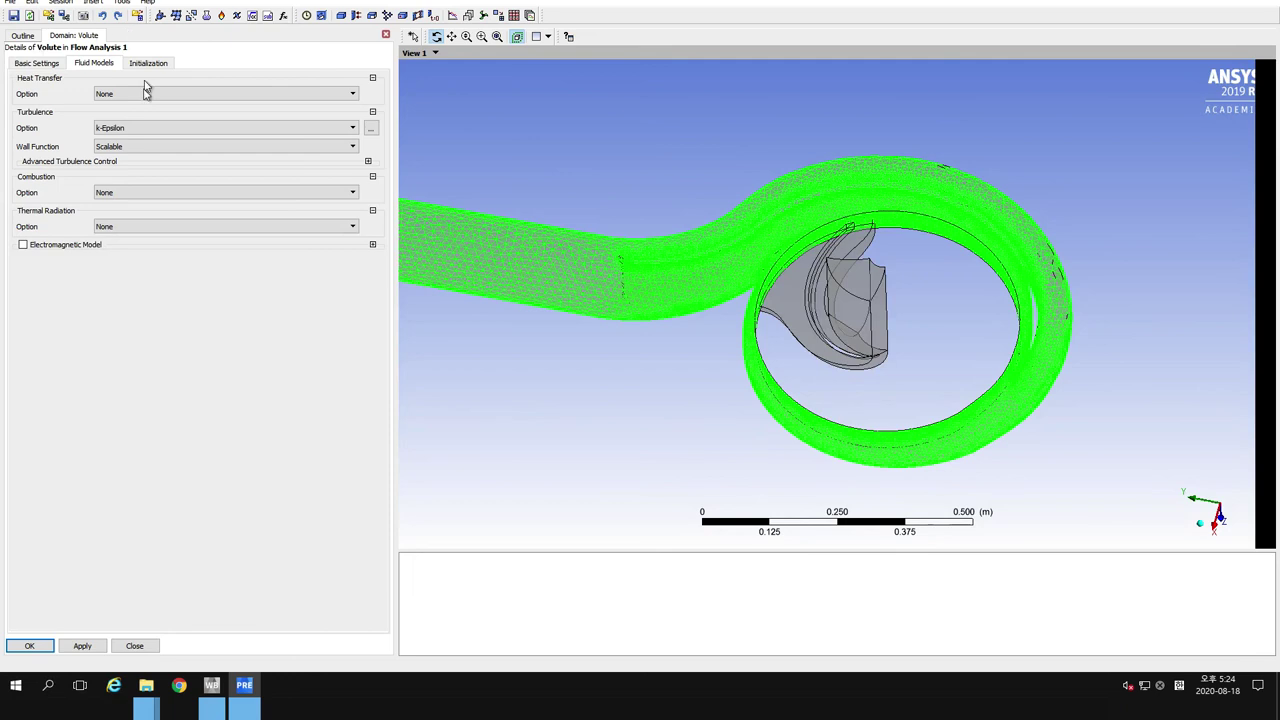
{"action": "left_click", "coordinate": [125, 131]}
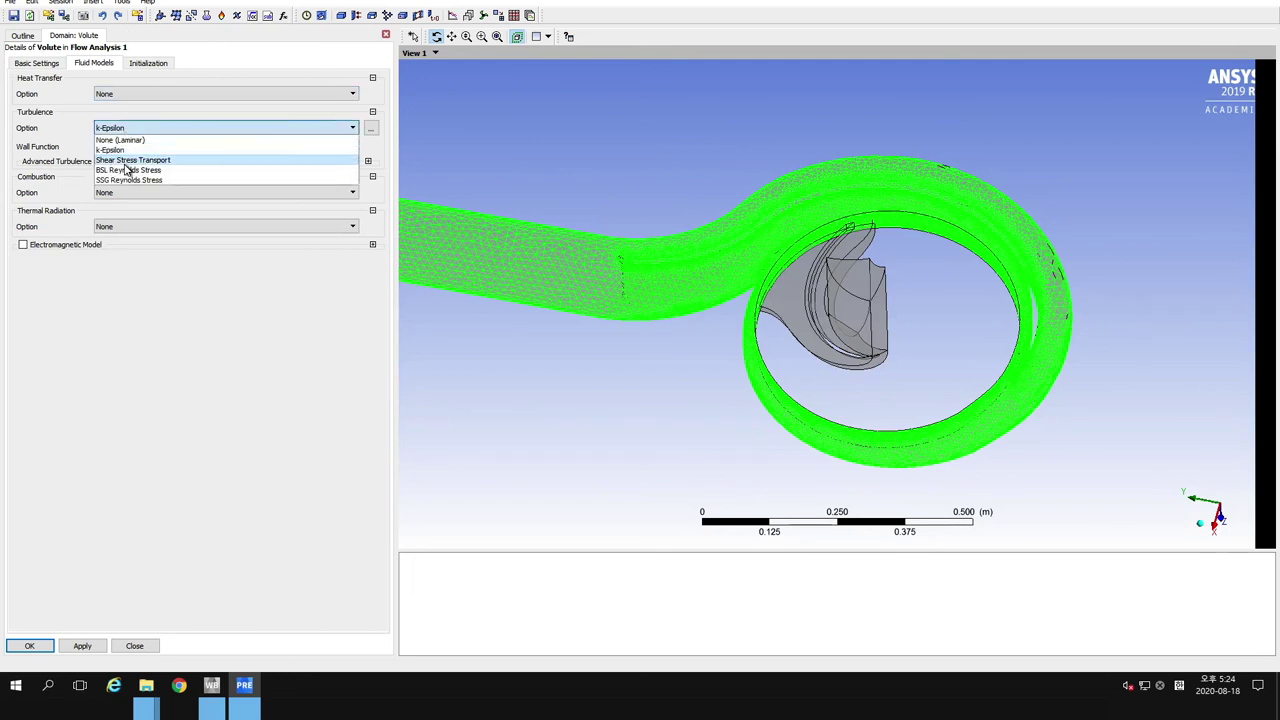
{"action": "left_click", "coordinate": [125, 162]}
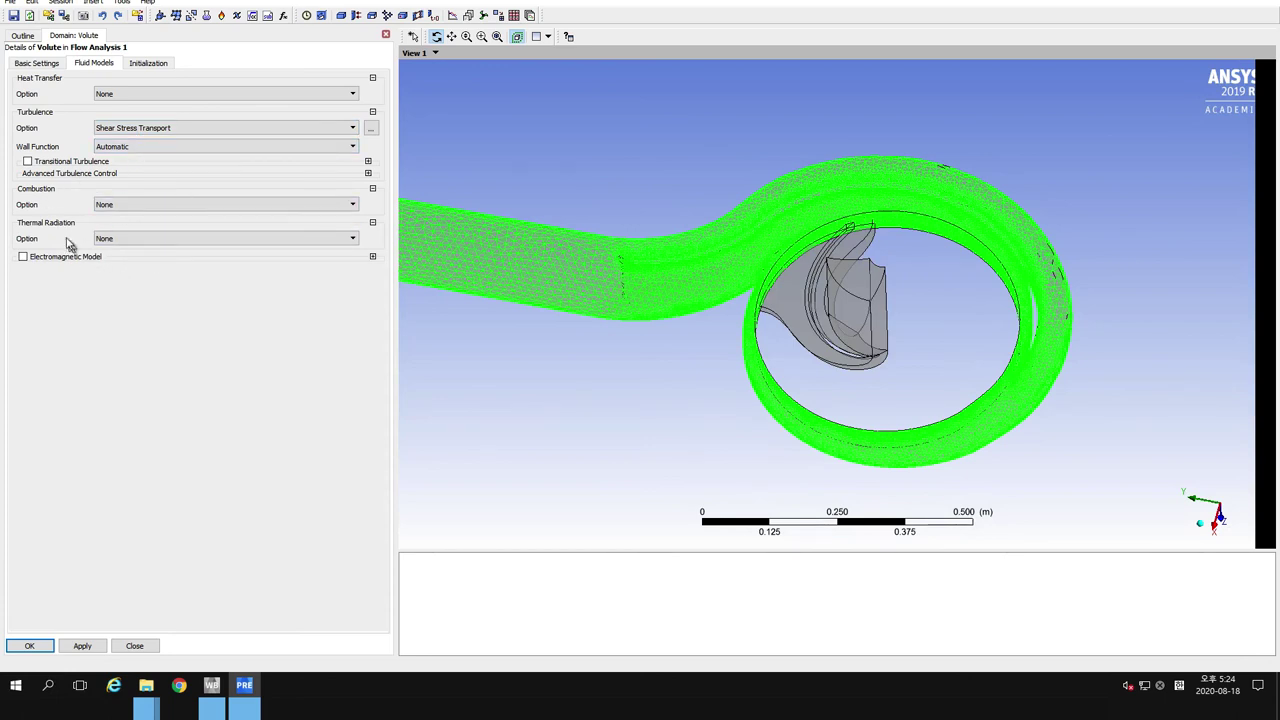
{"action": "left_click", "coordinate": [48, 652]}
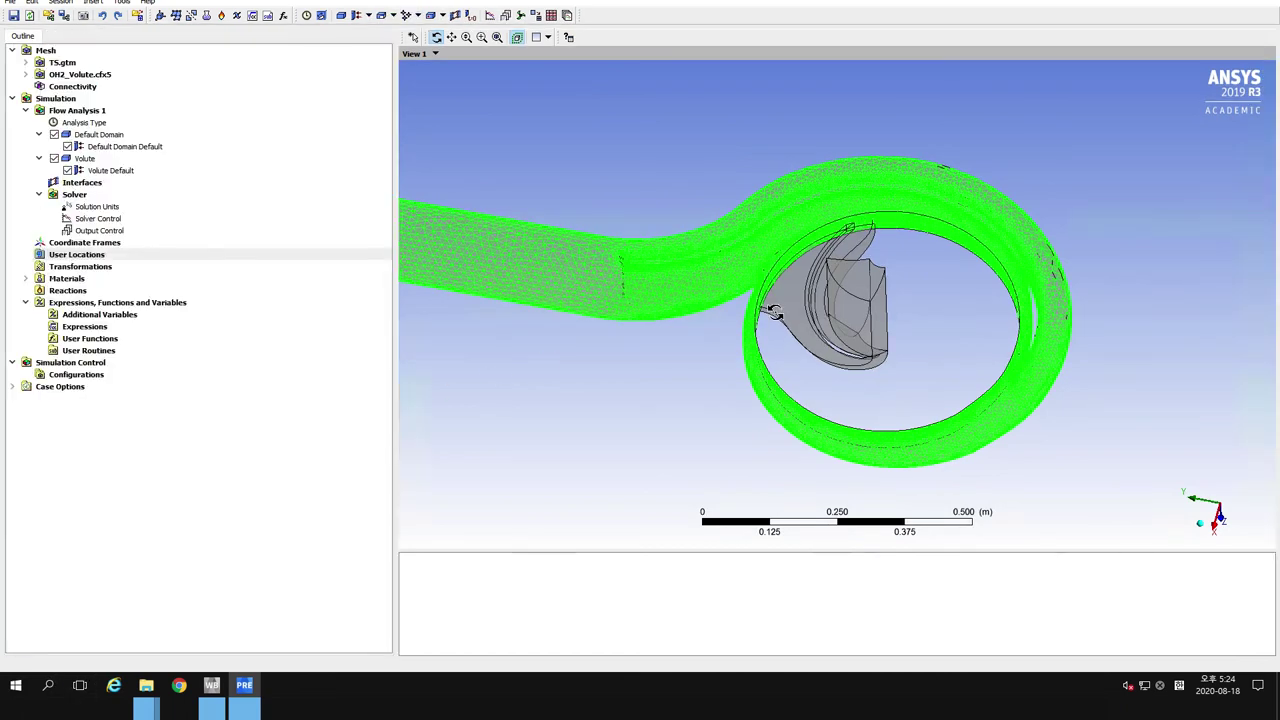
Insert a new domain named Suction in Flow Analysis 1
{"action": "mouse_move", "coordinate": [785, 310]}
{"action": "left_mouse_down"}
{"action": "mouse_move", "coordinate": [818, 306]}
{"action": "mouse_move", "coordinate": [780, 313]}
{"action": "left_mouse_up"}
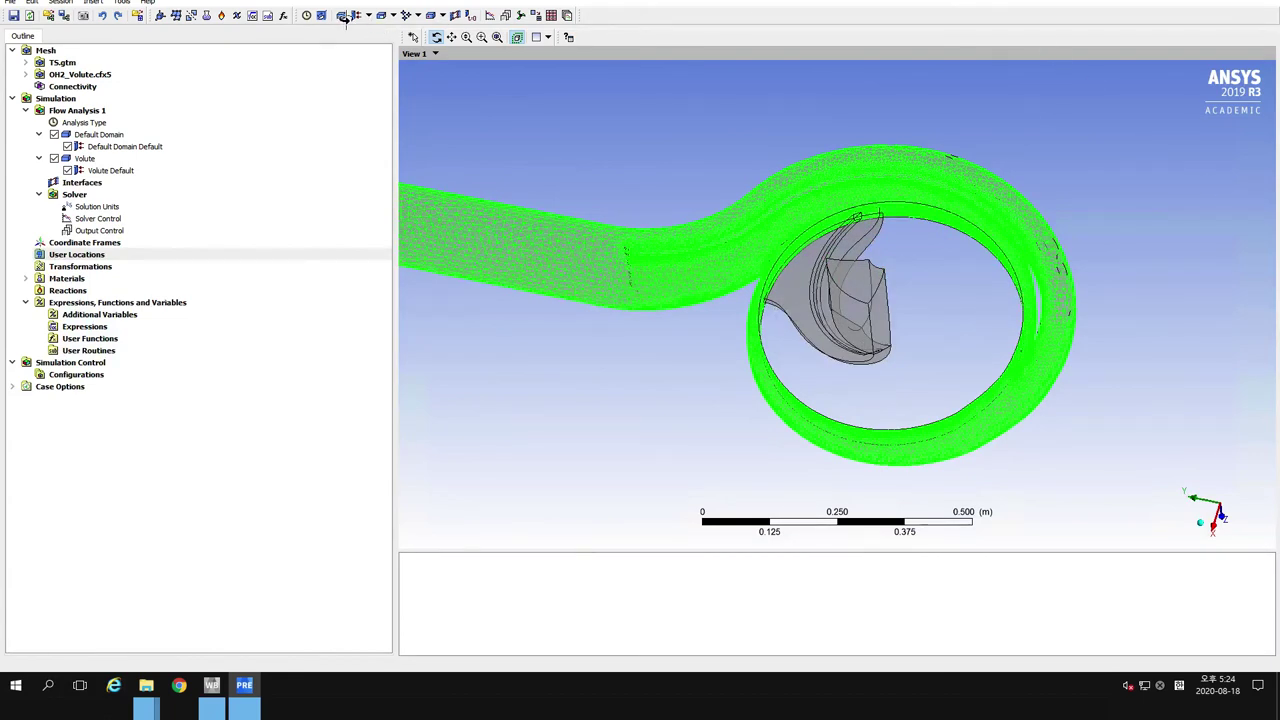
{"action": "left_click", "coordinate": [341, 16]}
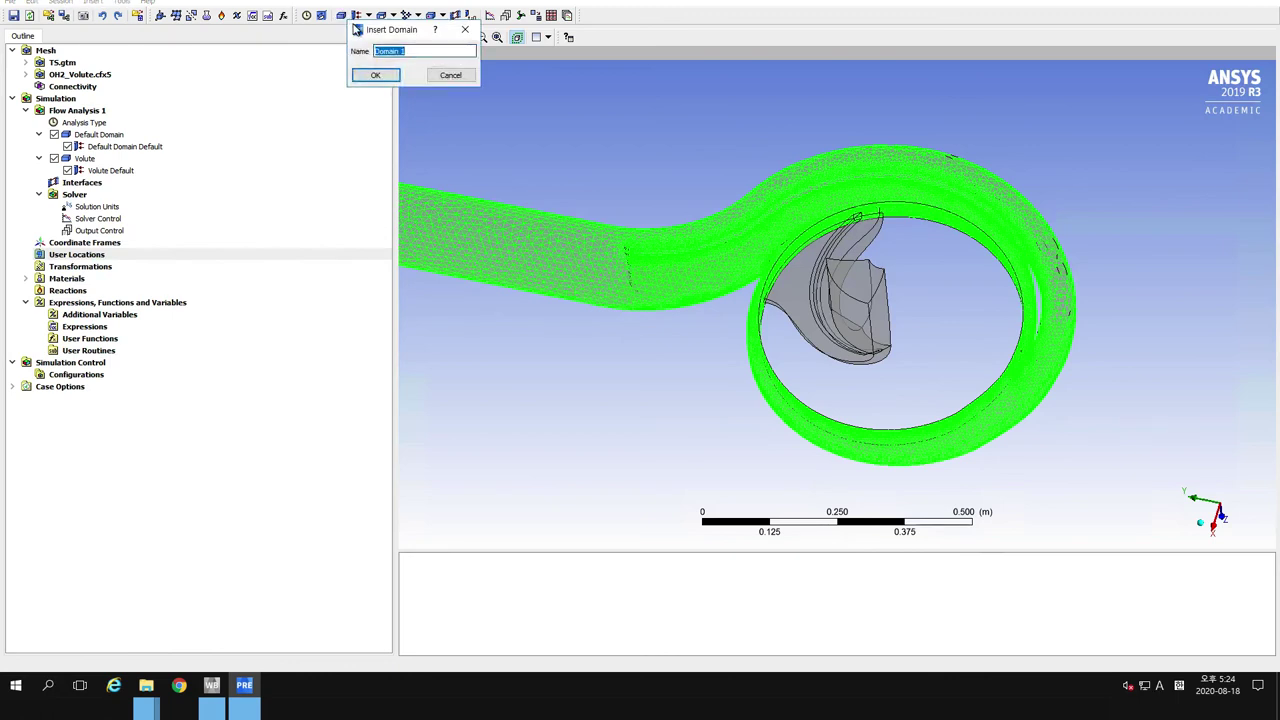
{"action": "left_click_drag", "start_coordinate": [380, 35], "coordinate": [380, 74]}
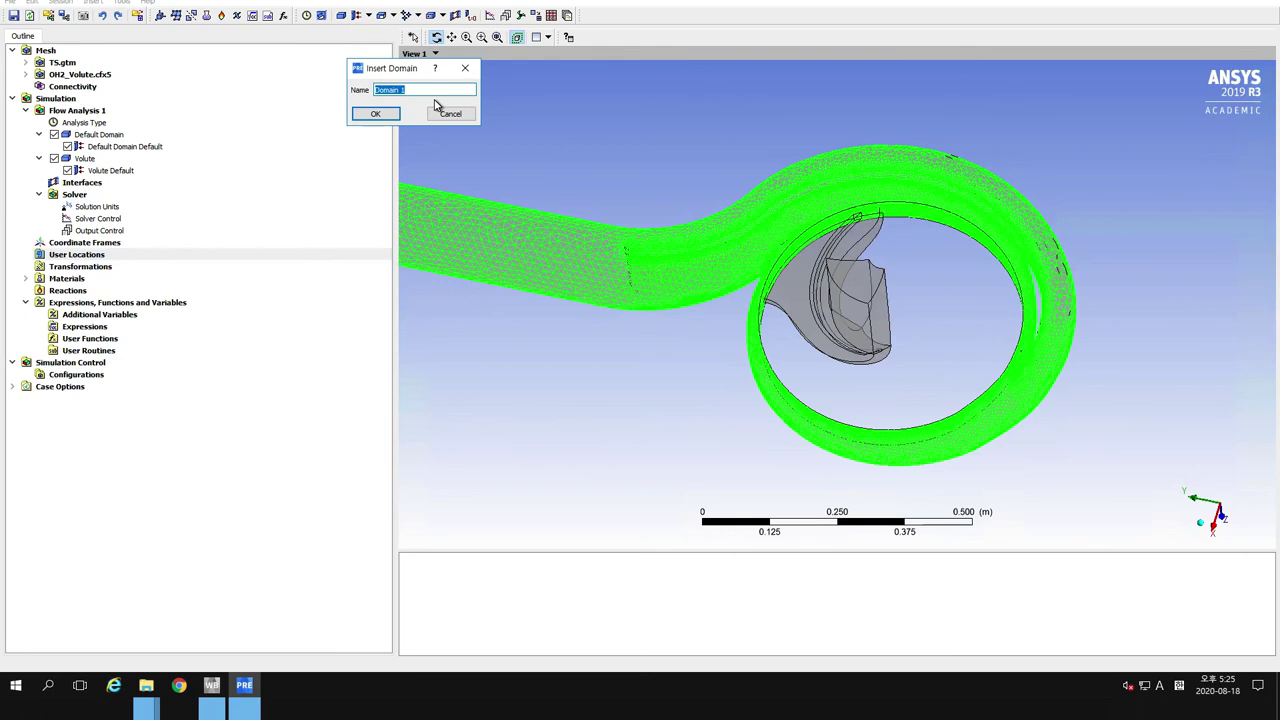
{"action": "type", "text": "Suction"}
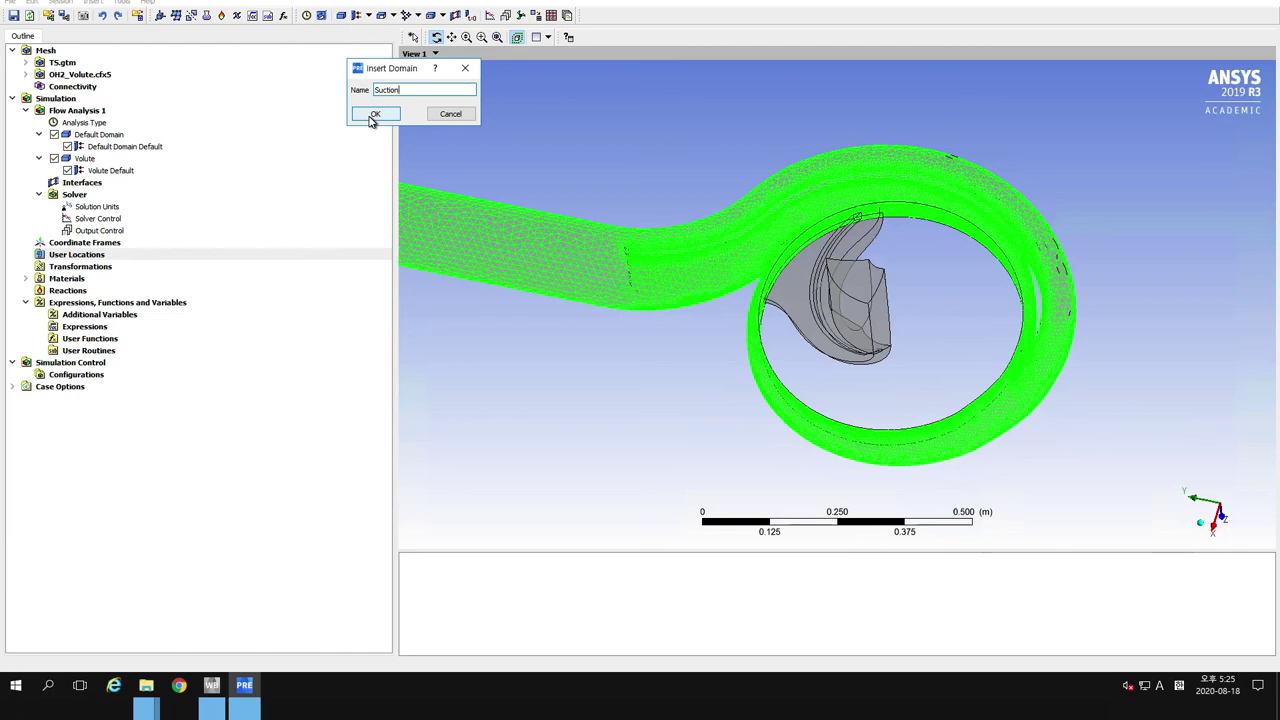
{"action": "left_click", "coordinate": [372, 114]}
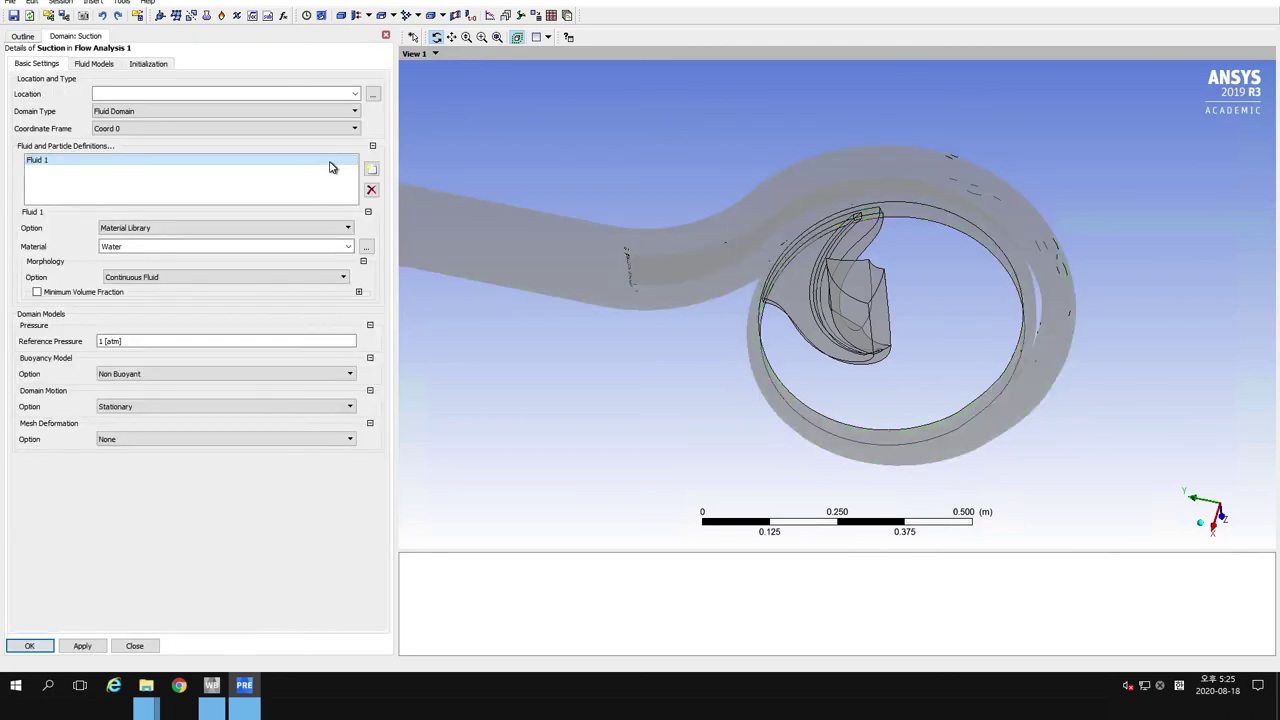
Assign the Inlet region as the Suction domain's location, review its fluid models, and accept the domain
{"action": "left_click", "coordinate": [356, 94]}
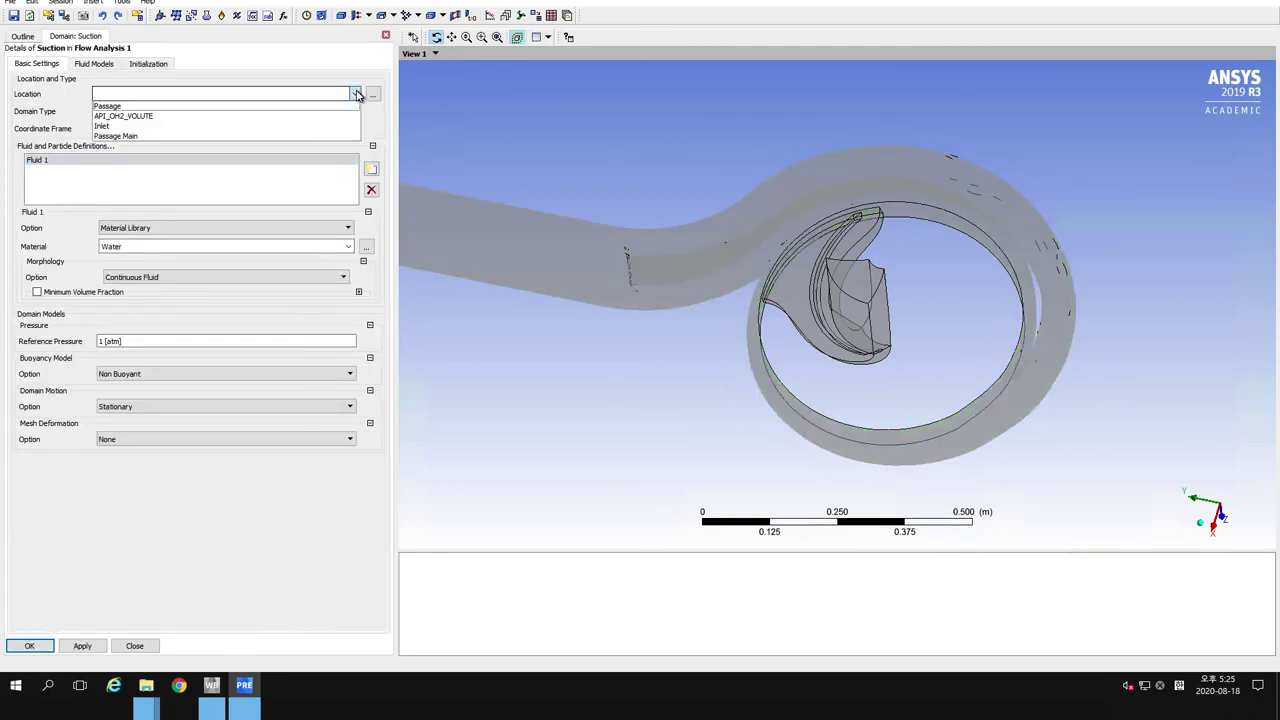
{"action": "left_click", "coordinate": [120, 126]}
{"action": "middle_click_drag", "start_coordinate": [835, 330], "coordinate": [726, 283]}
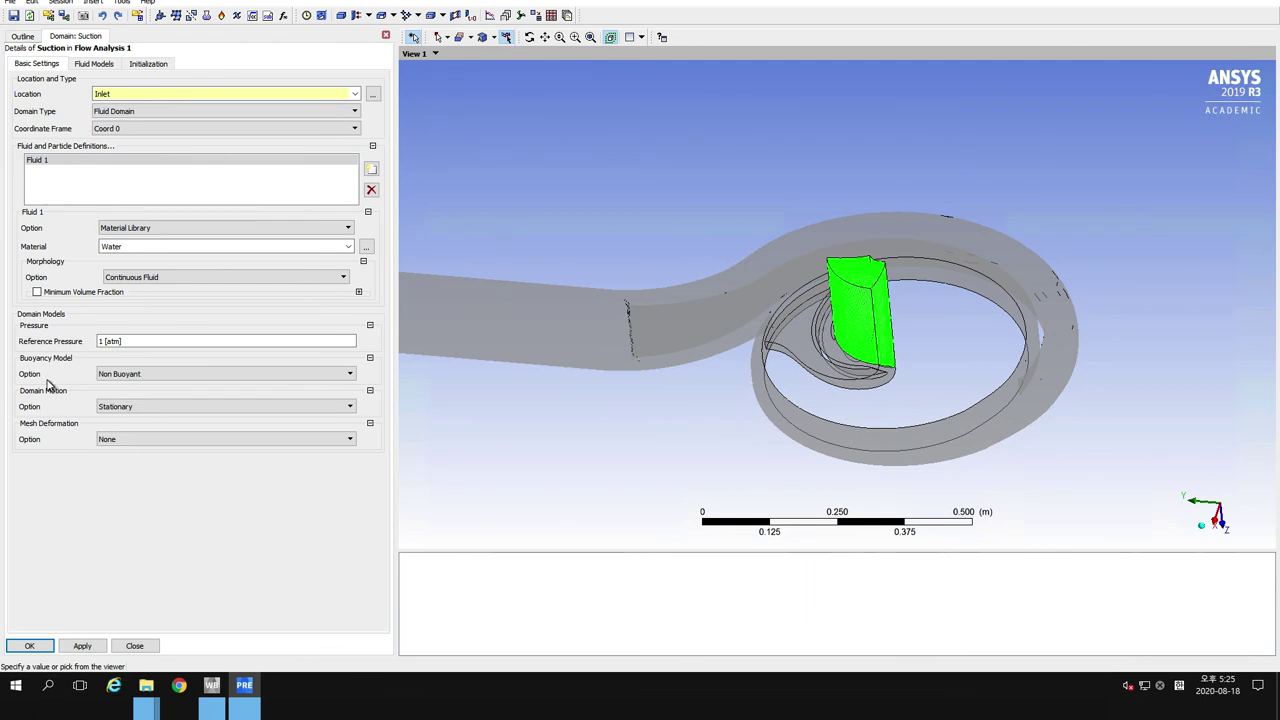
{"action": "left_click", "coordinate": [92, 63]}
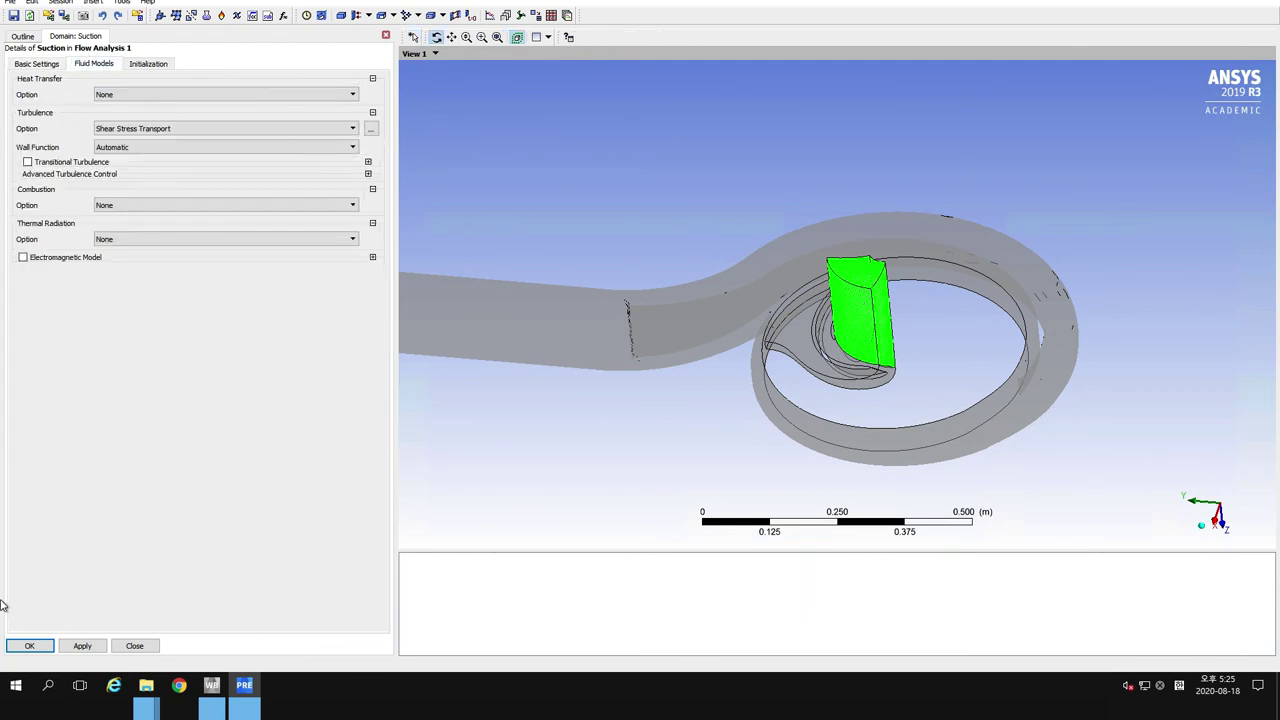
{"action": "left_click", "coordinate": [28, 647]}
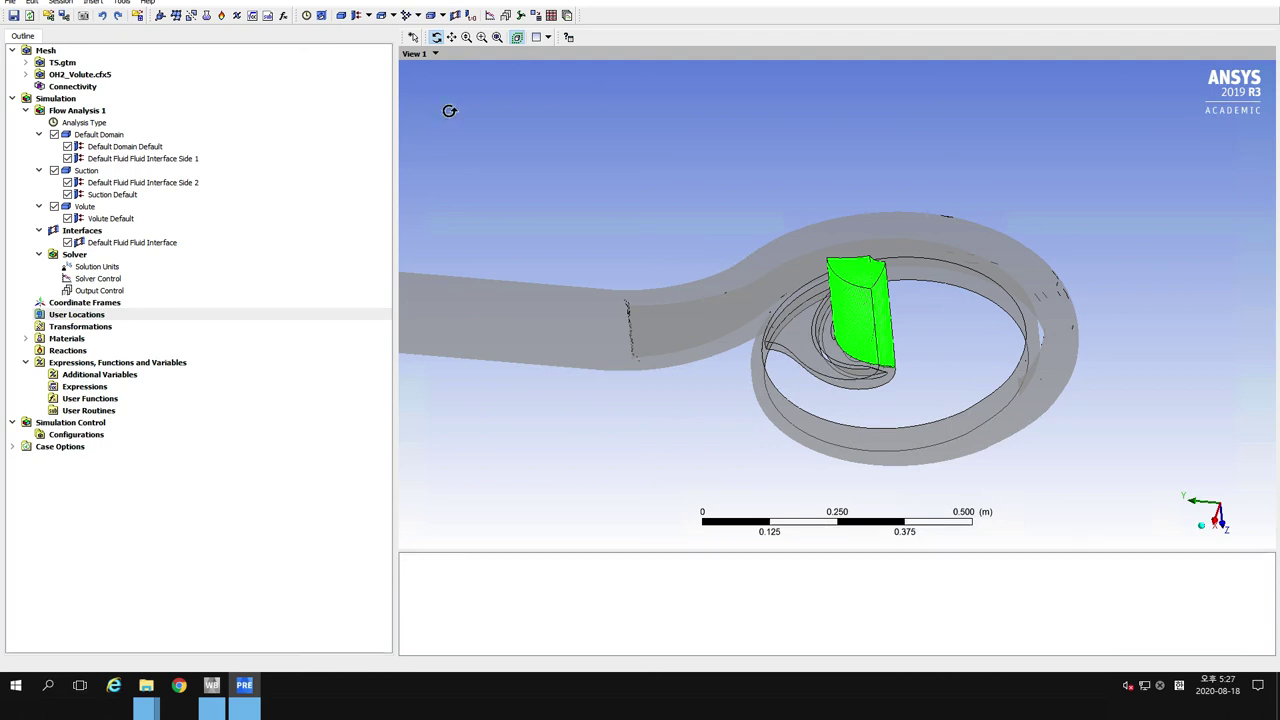
Create a domain named Impeller and assign the Passage Main region as its location
{"action": "left_click", "coordinate": [339, 15]}
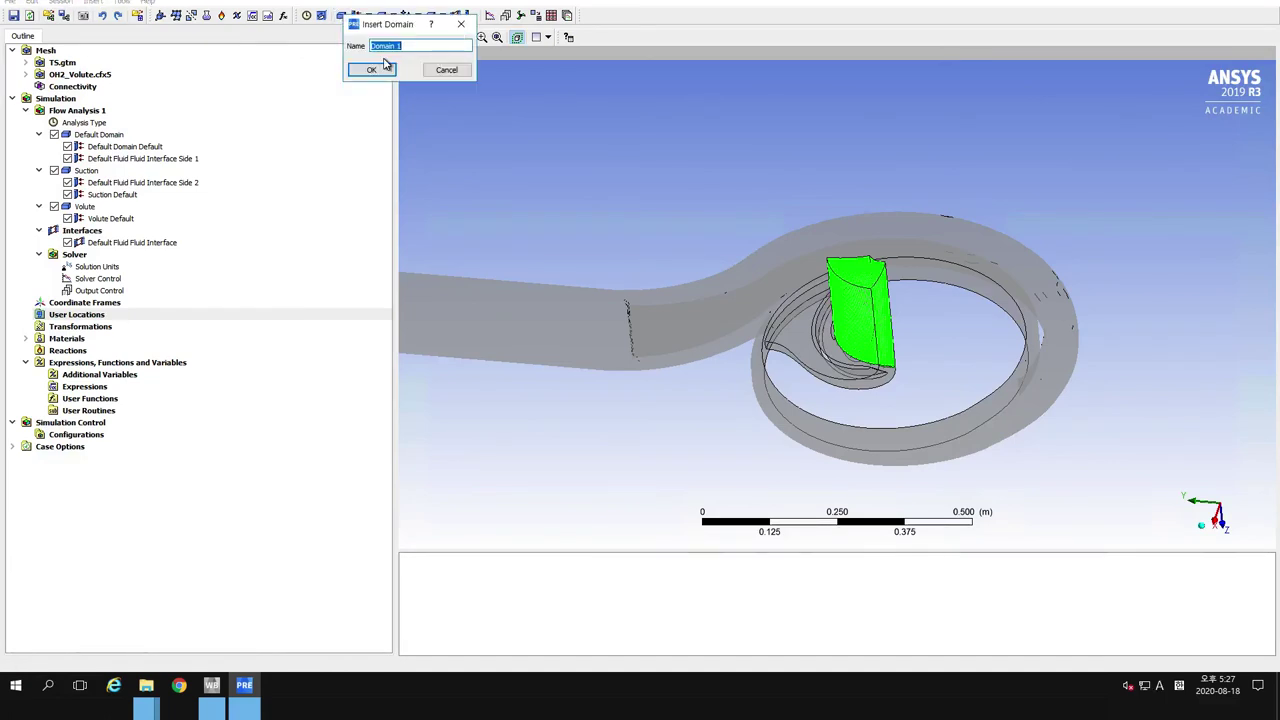
{"action": "type", "text": "Impele"}
{"action": "left_click", "coordinate": [389, 69]}
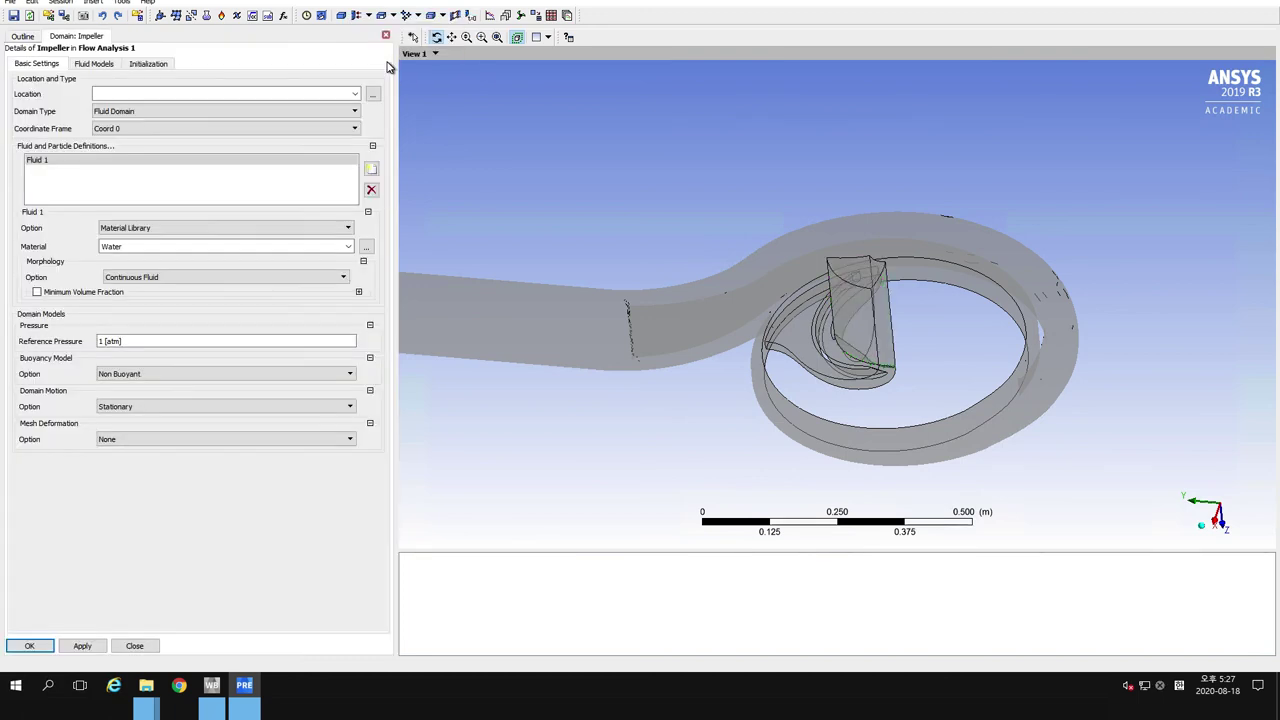
{"action": "left_click", "coordinate": [372, 96]}
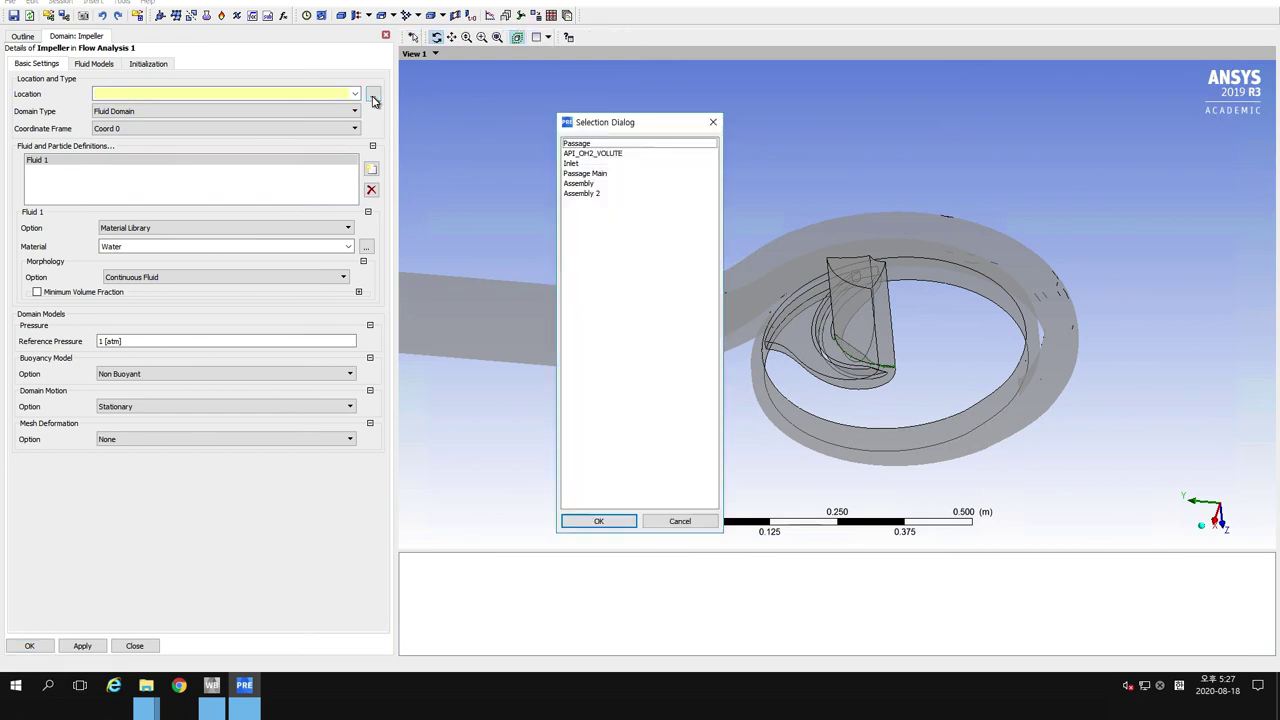
{"action": "left_click", "coordinate": [587, 174]}
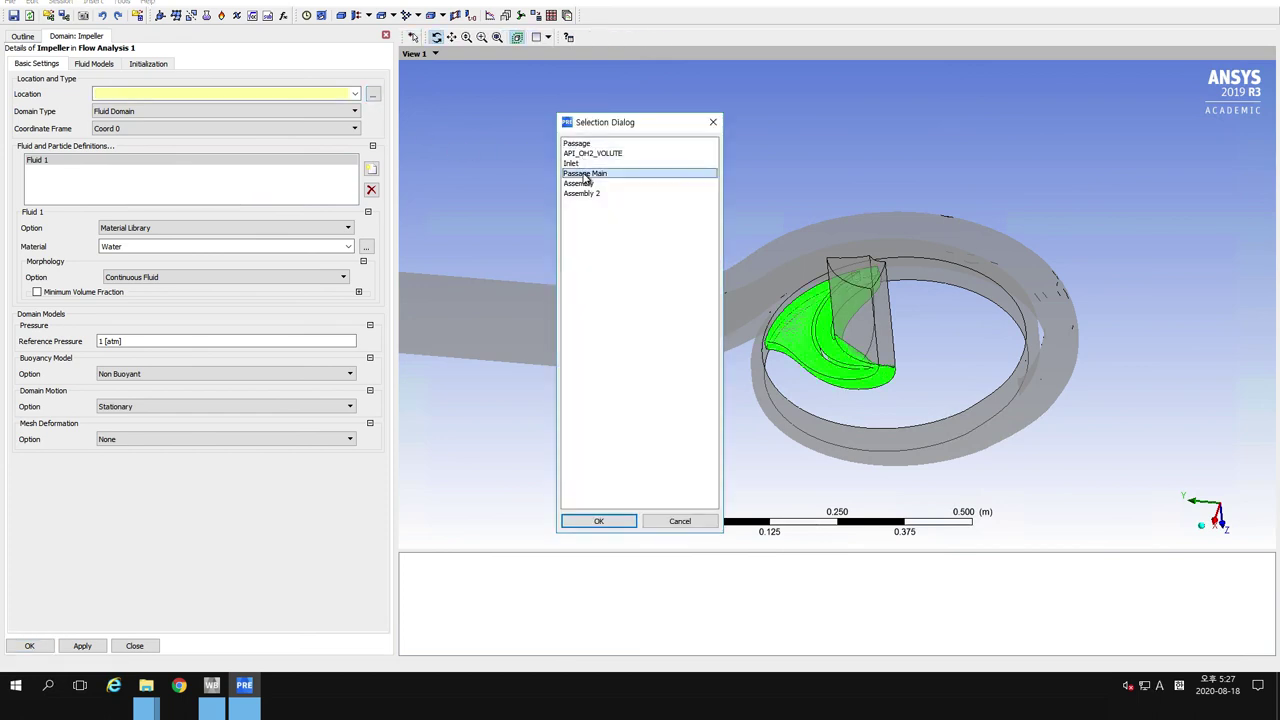
{"action": "left_click_drag", "start_coordinate": [623, 123], "coordinate": [499, 119]}
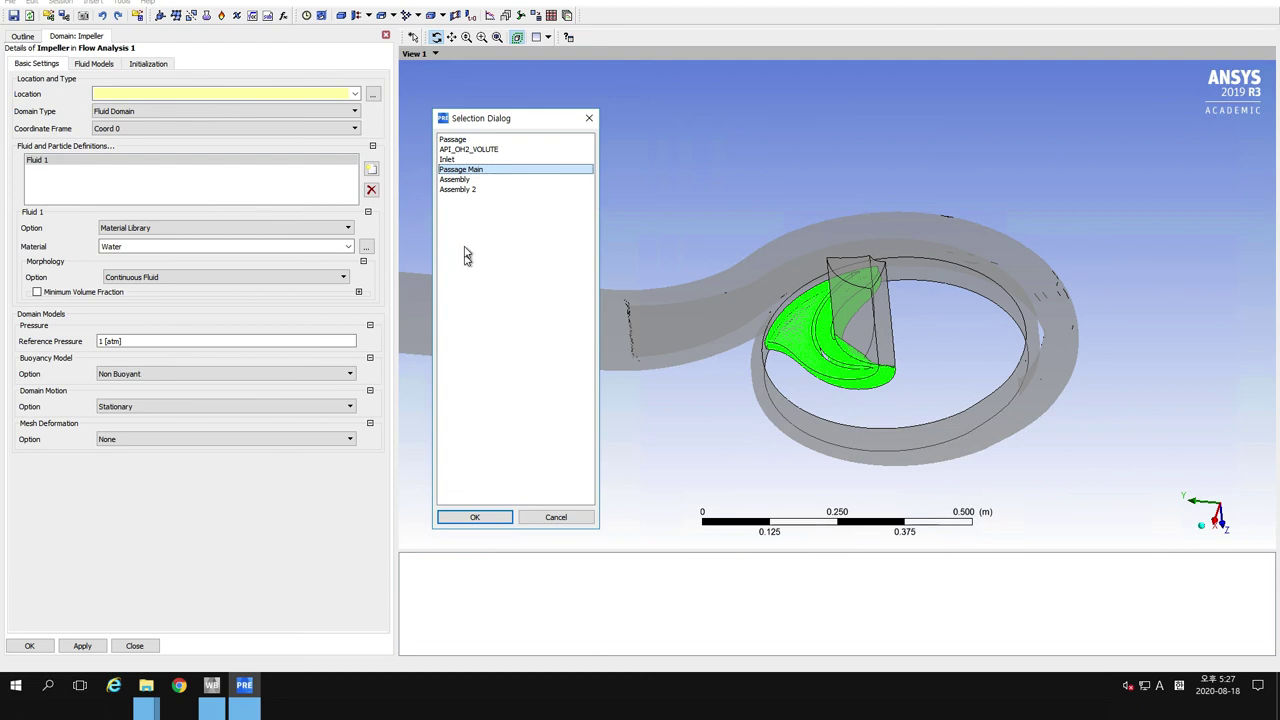
{"action": "left_click", "coordinate": [468, 140]}
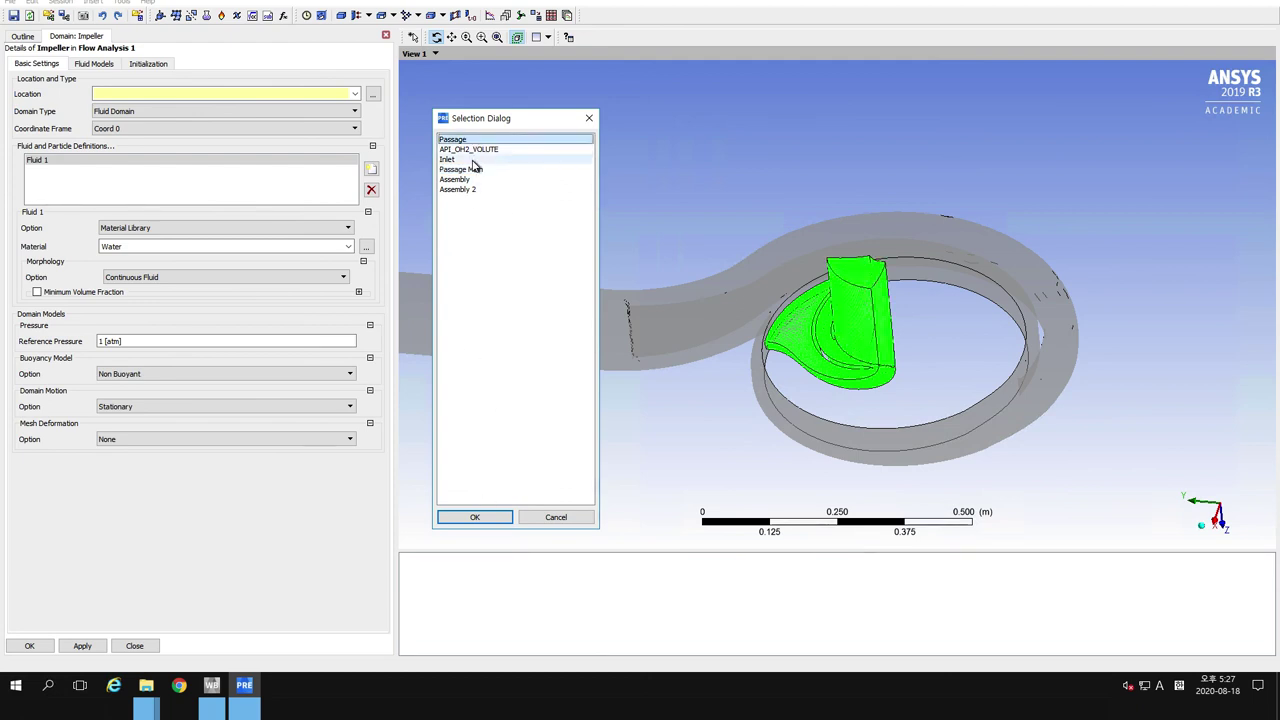
{"action": "left_click", "coordinate": [474, 170]}
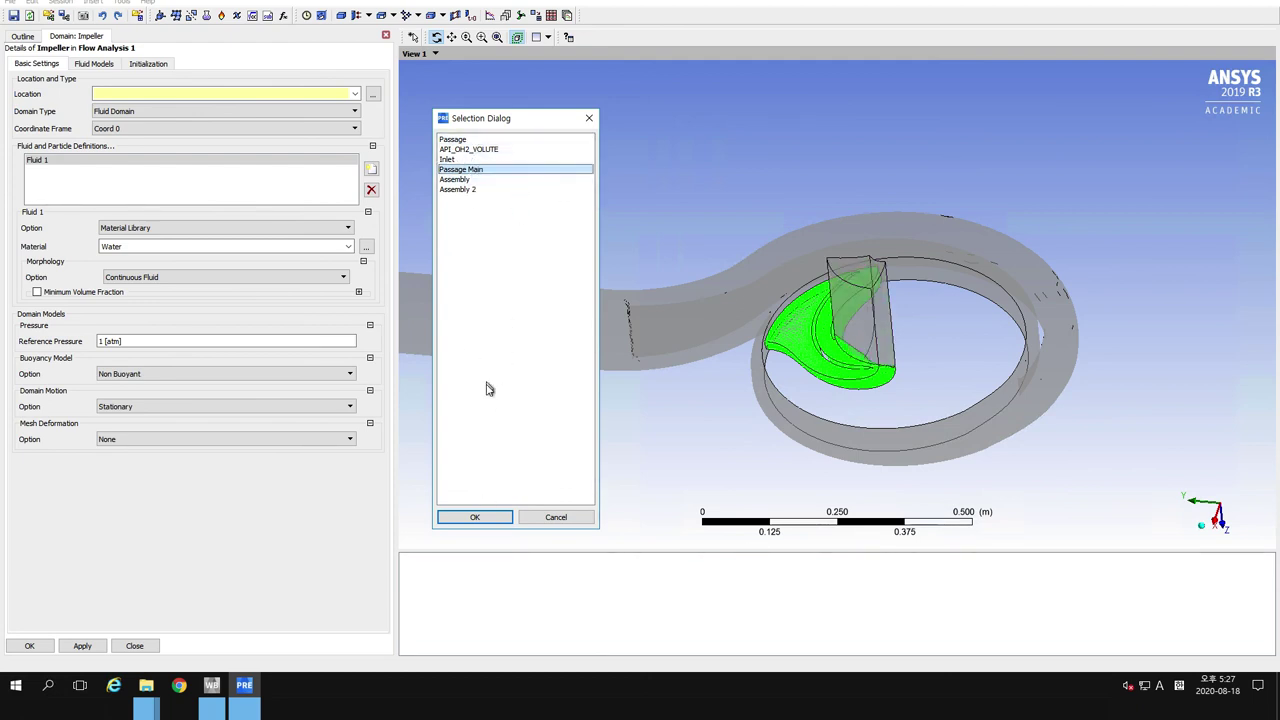
{"action": "left_click", "coordinate": [484, 517]}
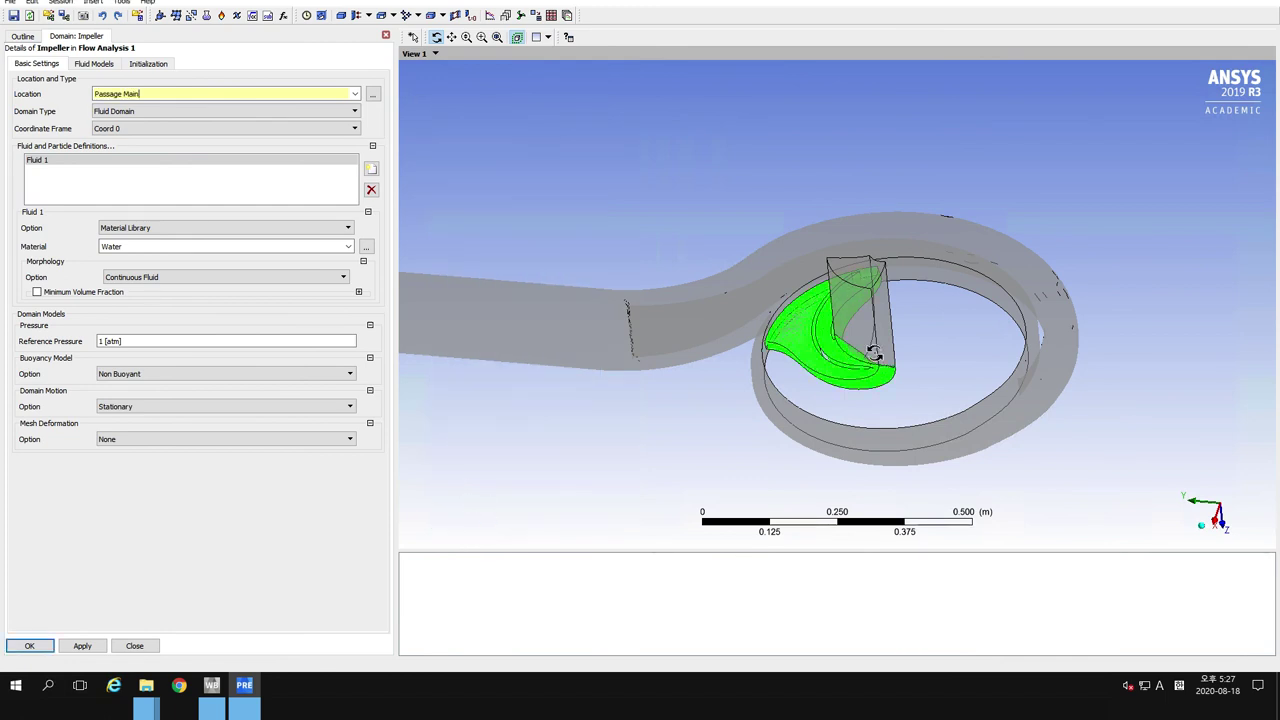
Set the Impeller domain's motion to Rotating about the Global Z axis
{"action": "left_click_drag", "start_coordinate": [880, 357], "coordinate": [734, 377]}
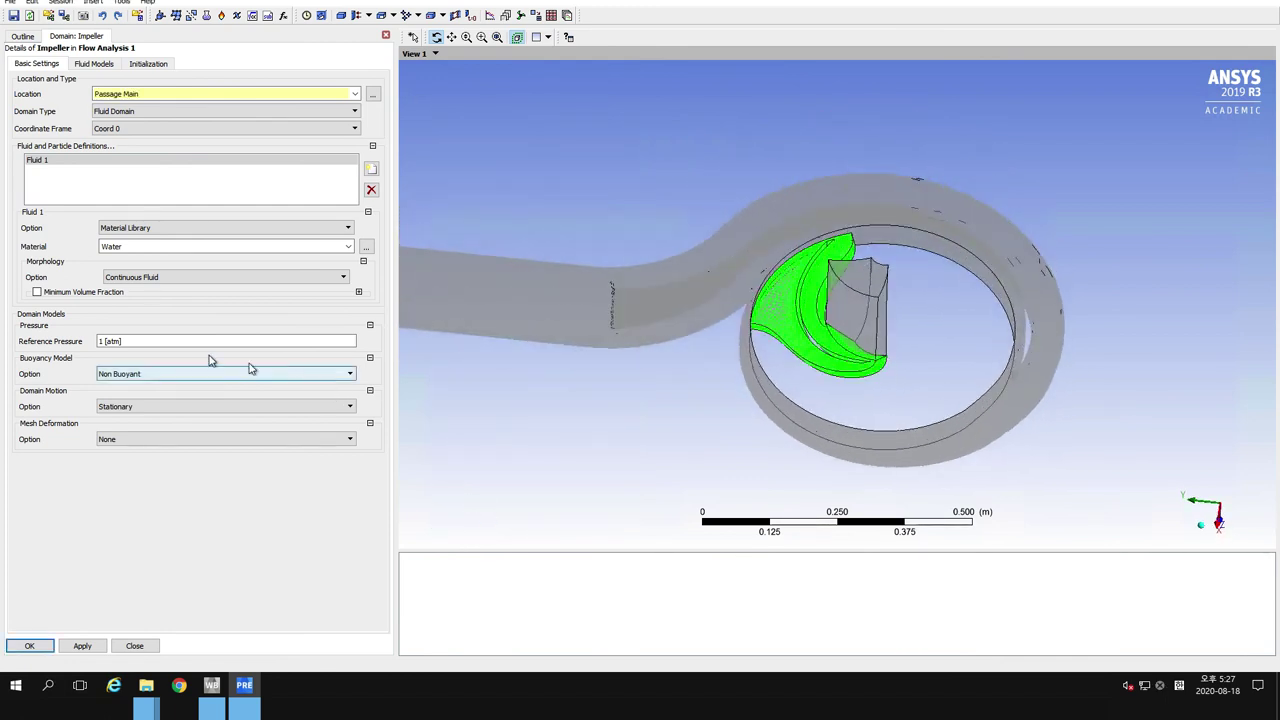
{"action": "left_click", "coordinate": [118, 408]}
{"action": "left_click", "coordinate": [120, 429]}
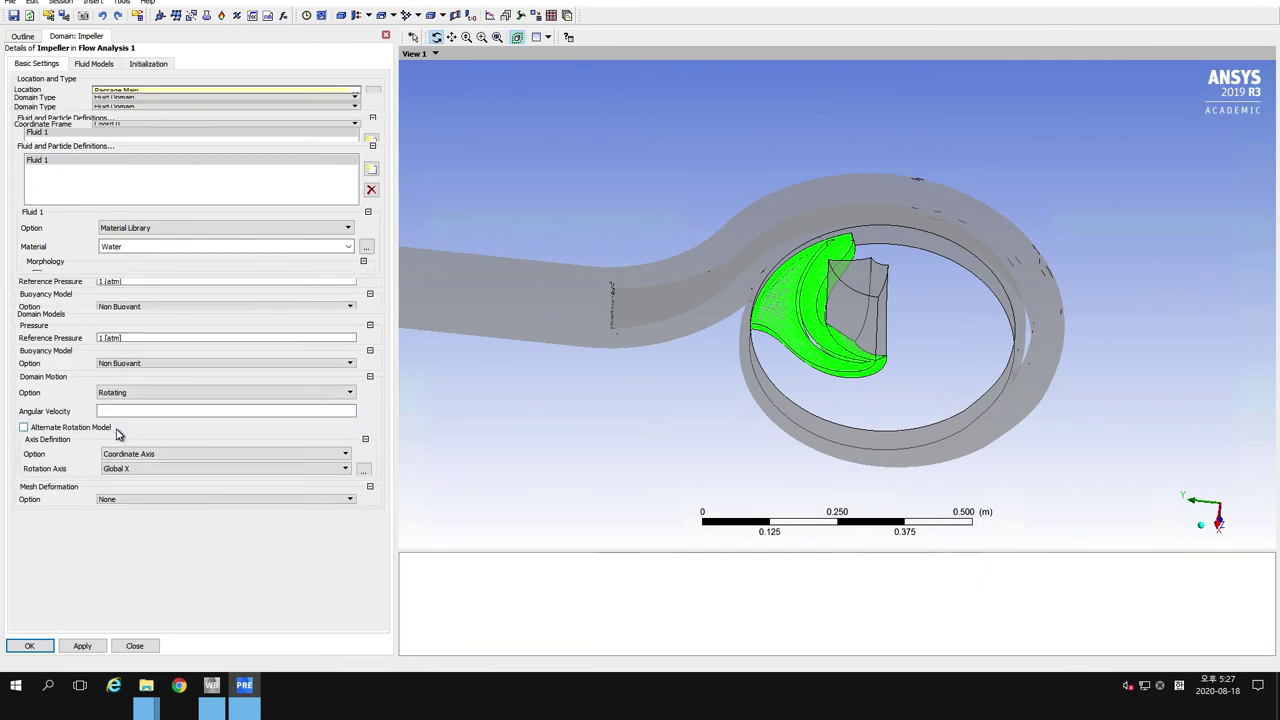
{"action": "left_click", "coordinate": [122, 430]}
{"action": "left_click_drag", "start_coordinate": [720, 356], "coordinate": [762, 377]}
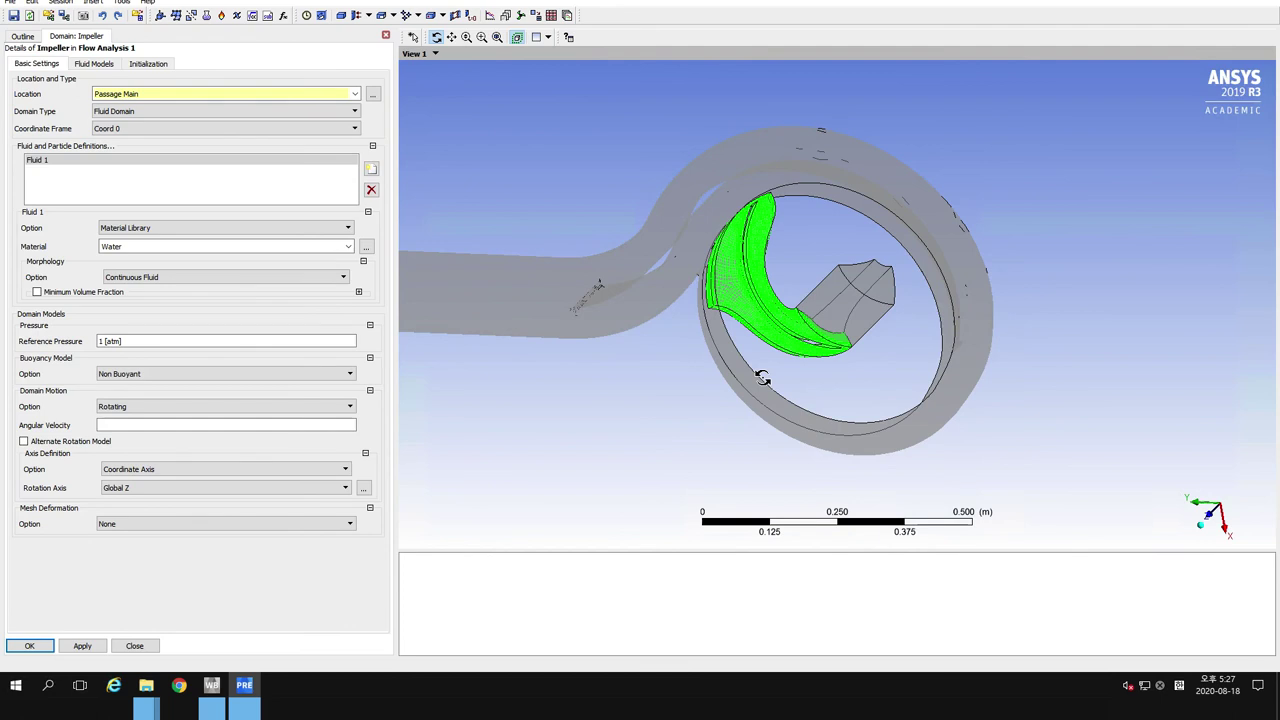
Set the Impeller's angular velocity to -1780 rev min^-1 and enable the Alternate Rotation Model
{"action": "left_click", "coordinate": [352, 428]}
{"action": "left_click", "coordinate": [352, 428]}
{"action": "left_click", "coordinate": [322, 456]}
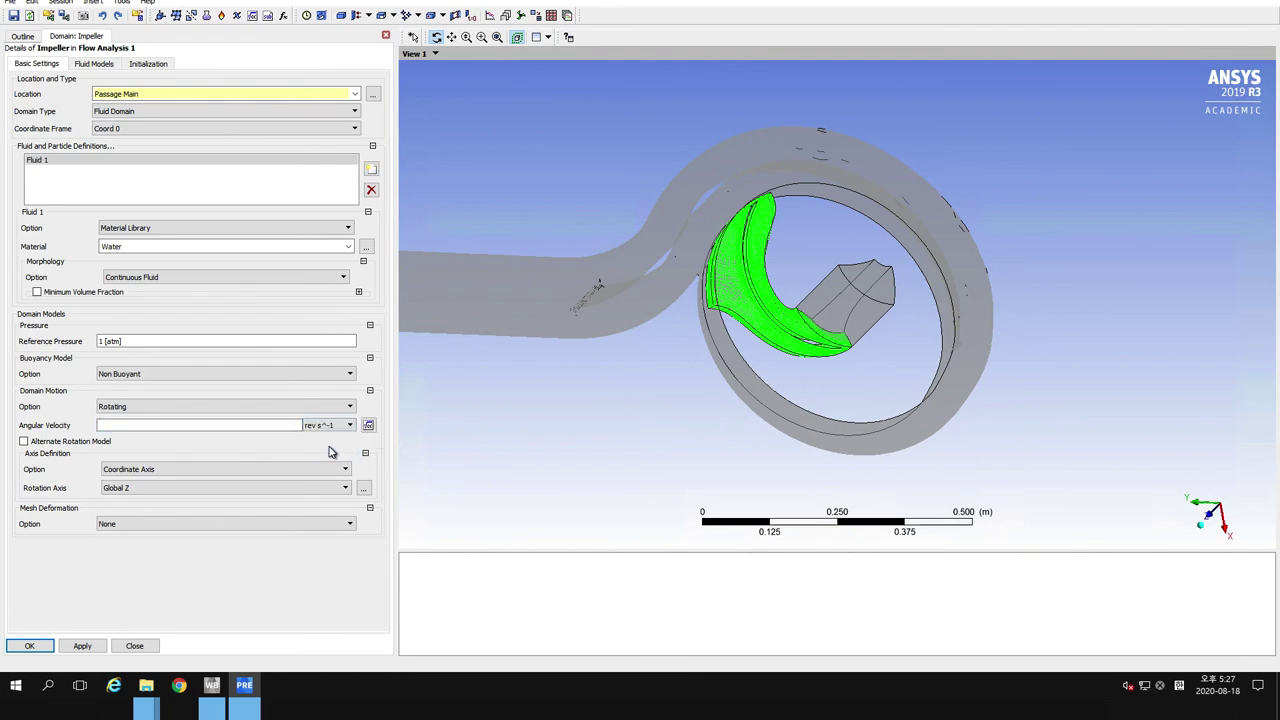
{"action": "left_click", "coordinate": [352, 425]}
{"action": "left_click", "coordinate": [335, 447]}
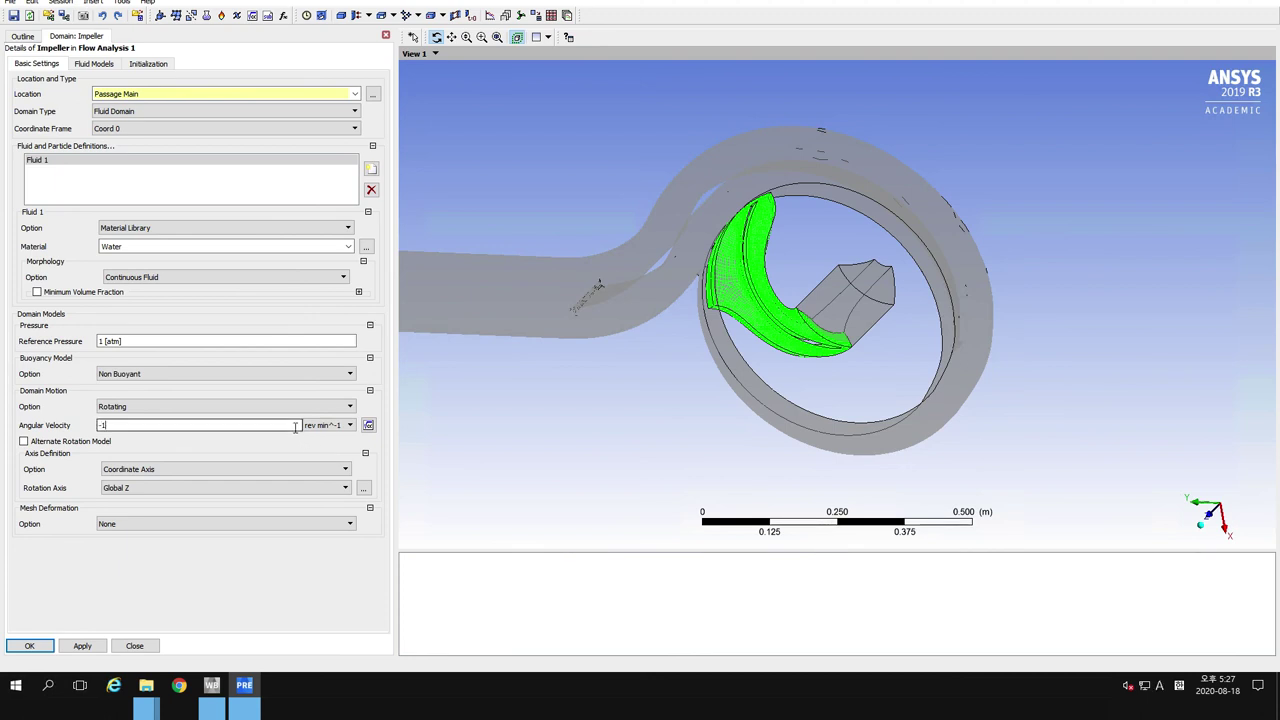
{"action": "left_click", "coordinate": [271, 438]}
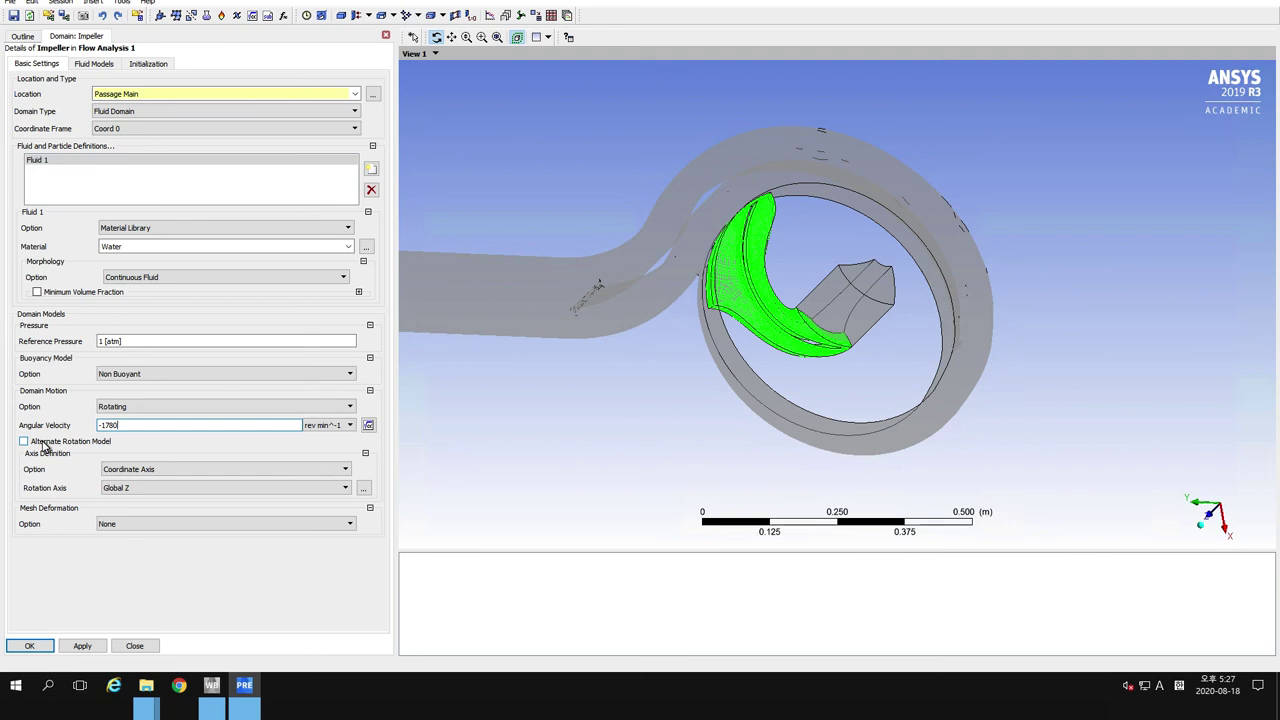
{"action": "left_click", "coordinate": [43, 443]}
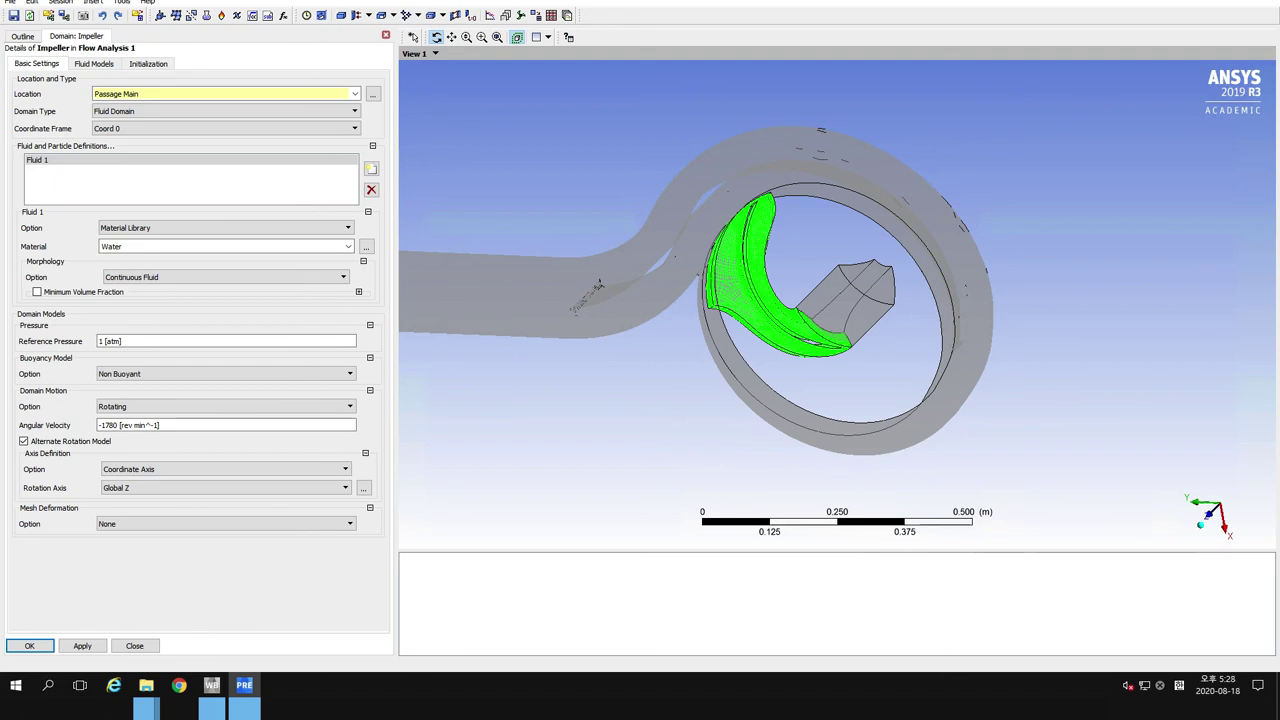
Review the Impeller domain's fluid models, apply its settings, and inspect the impeller passage inside the volute
{"action": "left_click", "coordinate": [107, 67]}
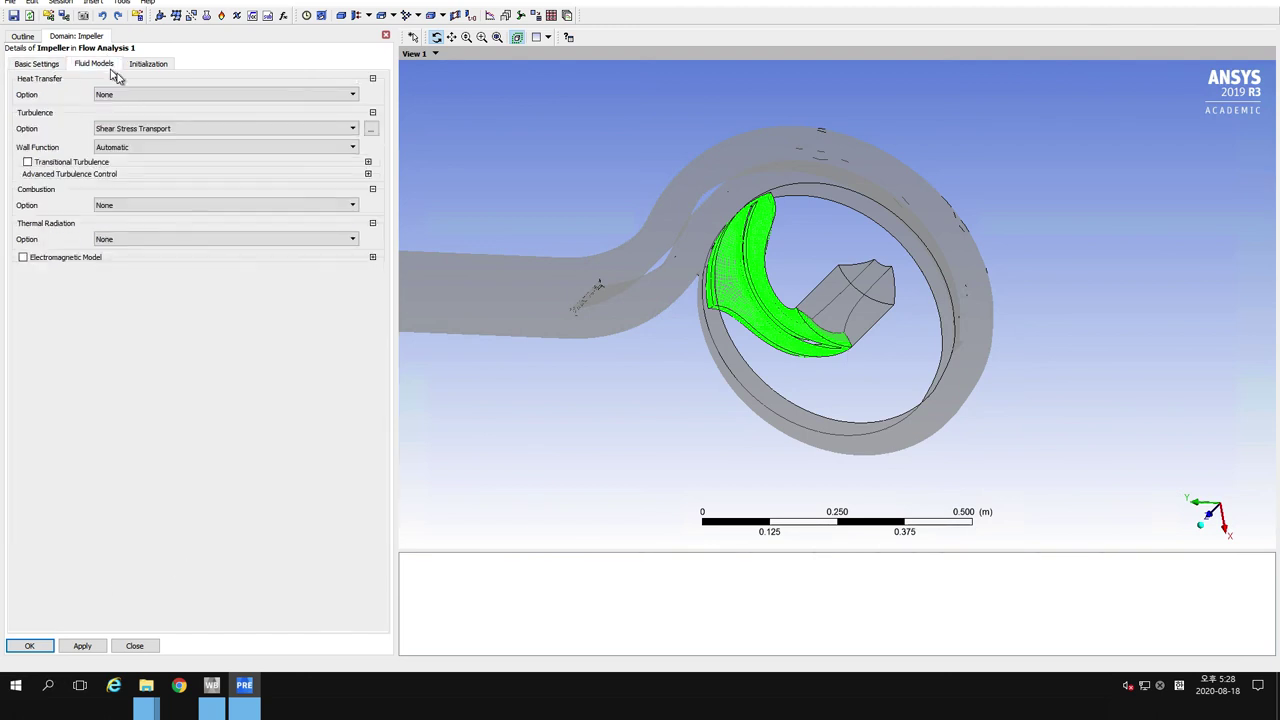
{"action": "left_click", "coordinate": [25, 64]}
{"action": "left_click", "coordinate": [82, 647]}
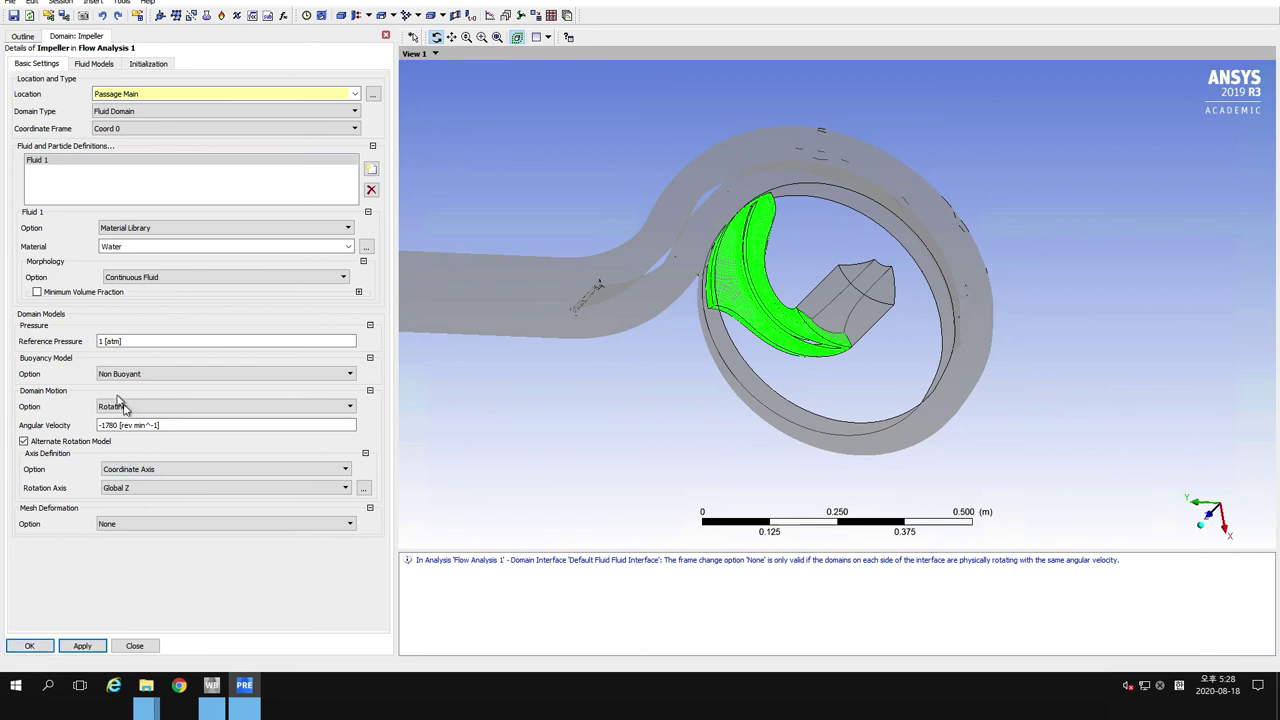
{"action": "left_click_drag", "start_coordinate": [766, 337], "coordinate": [772, 364]}
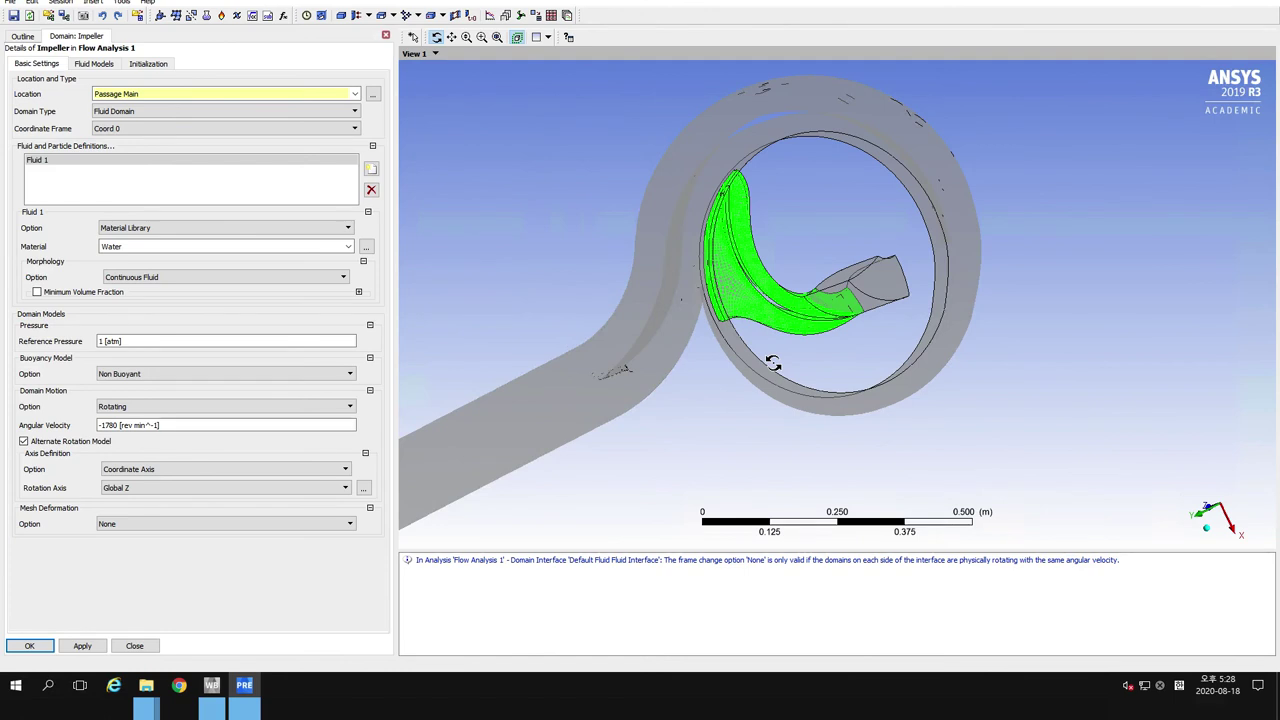
Accept the Impeller domain settings and add a boundary named Blade to that domain with the Wall type
{"action": "left_click", "coordinate": [27, 647]}
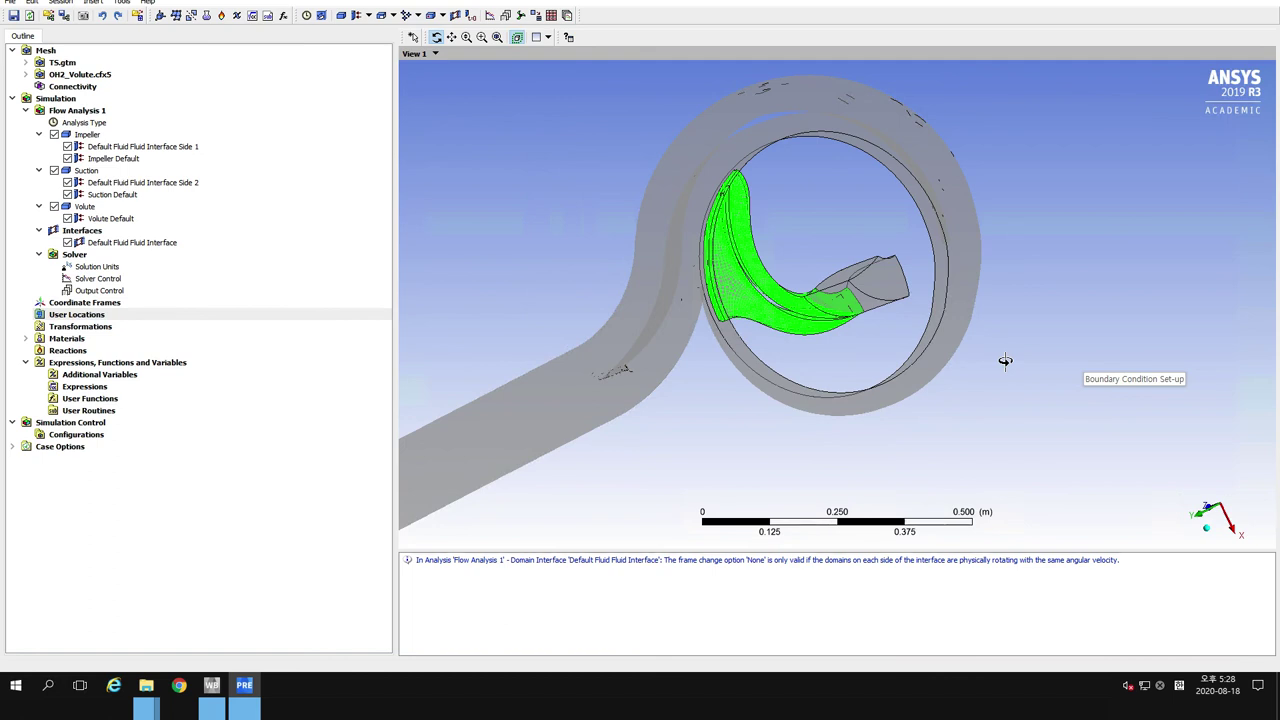
{"action": "right_click", "coordinate": [84, 135]}
{"action": "mouse_move", "coordinate": [126, 188]}
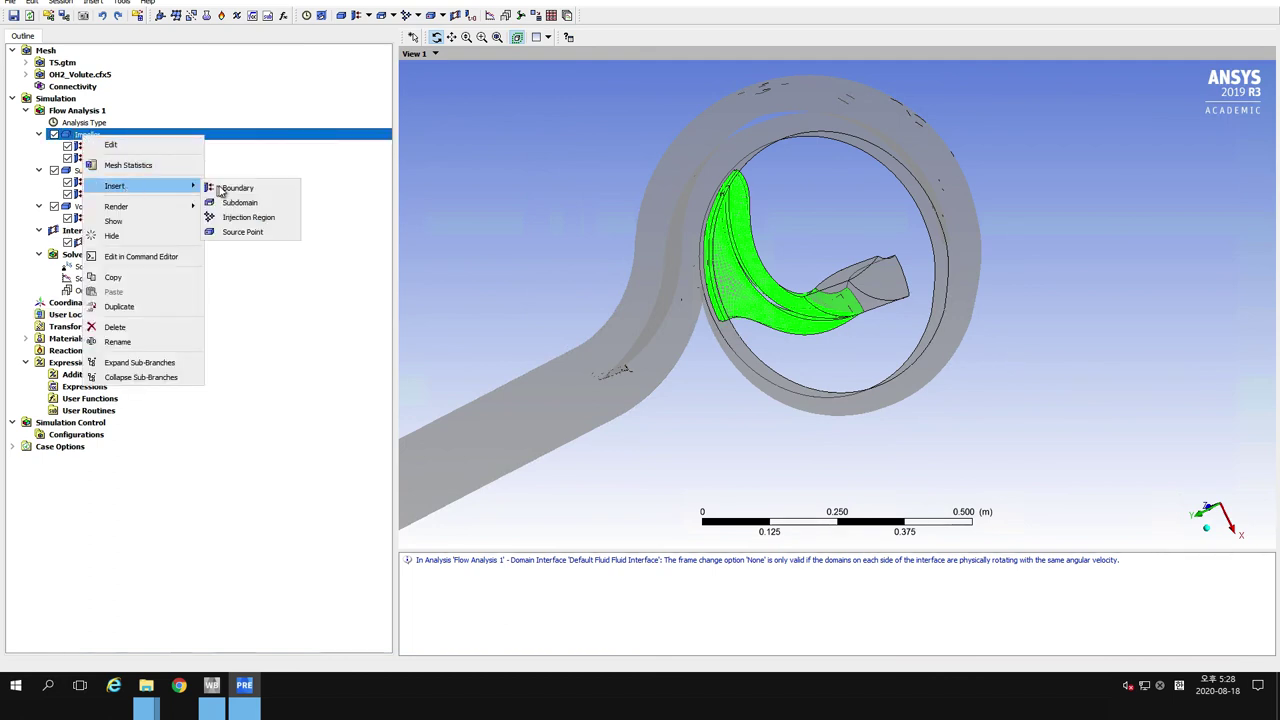
{"action": "left_click", "coordinate": [228, 189]}
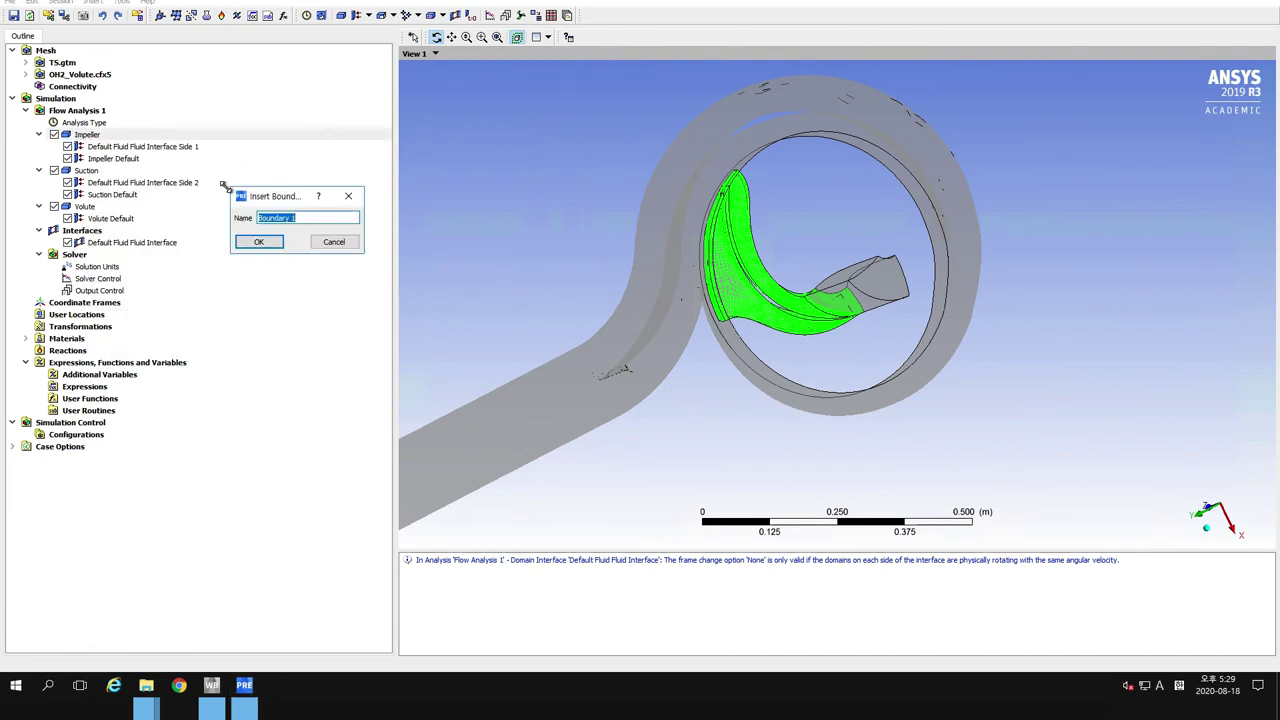
{"action": "type", "text": "Blade"}
{"action": "left_click", "coordinate": [259, 242]}
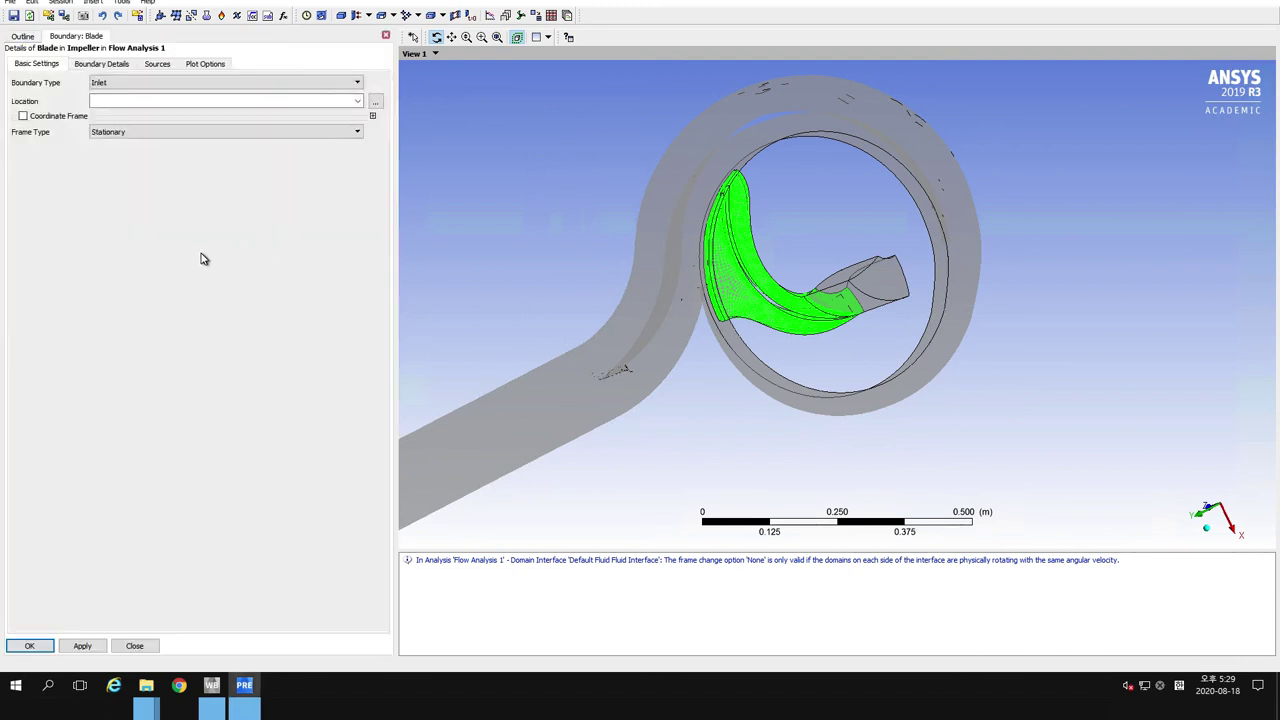
{"action": "left_click", "coordinate": [125, 85]}
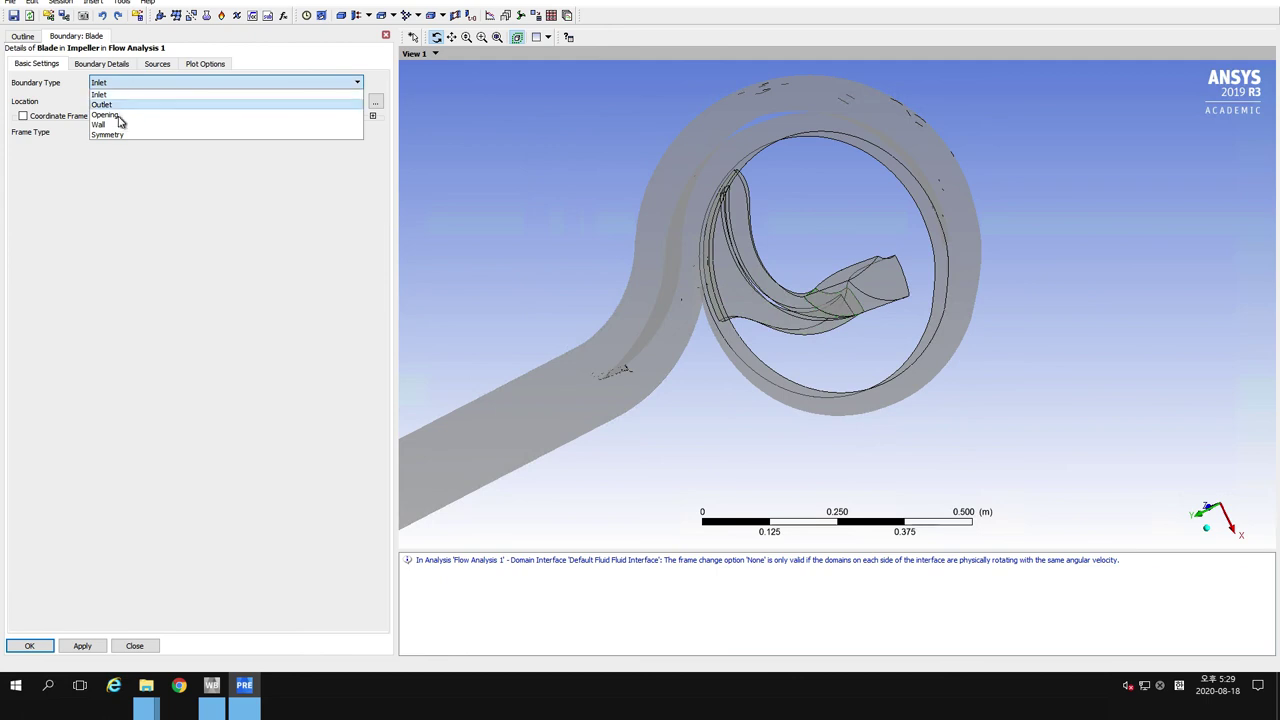
{"action": "left_click", "coordinate": [112, 124]}
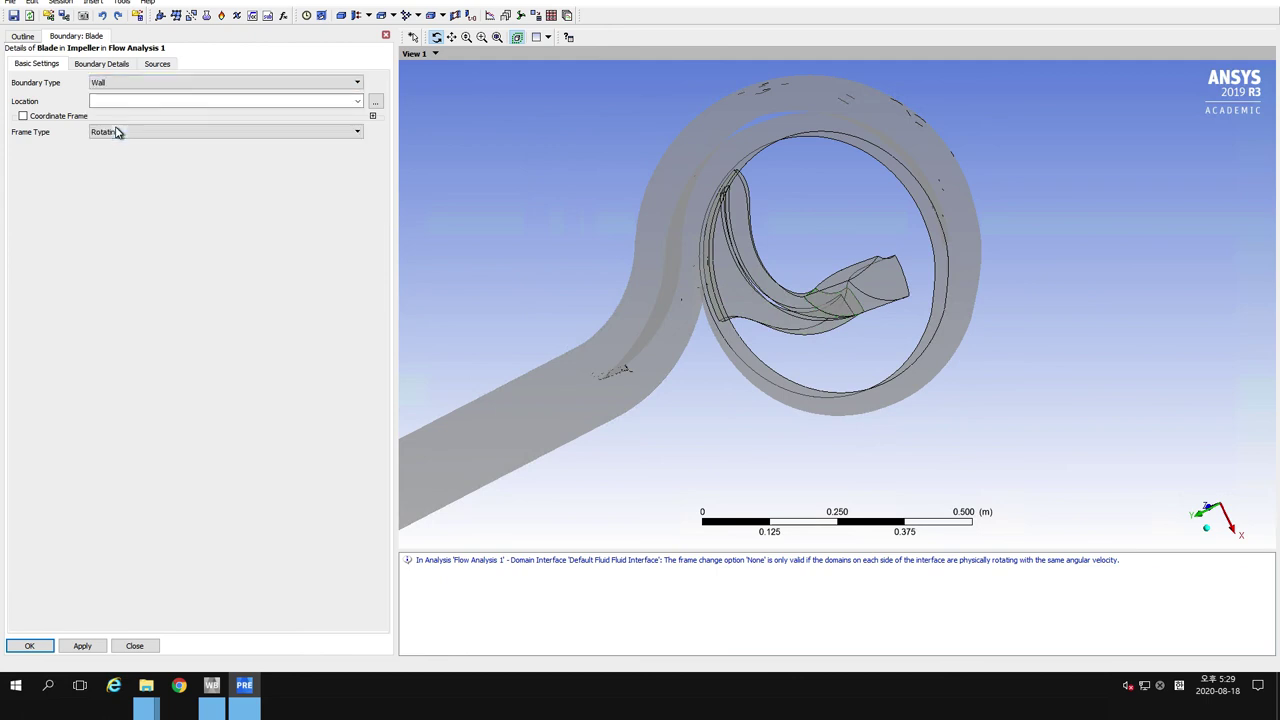
Assign the BLADE region as the Blade boundary's location, check its boundary details, and accept the boundary
{"action": "left_click", "coordinate": [376, 102]}
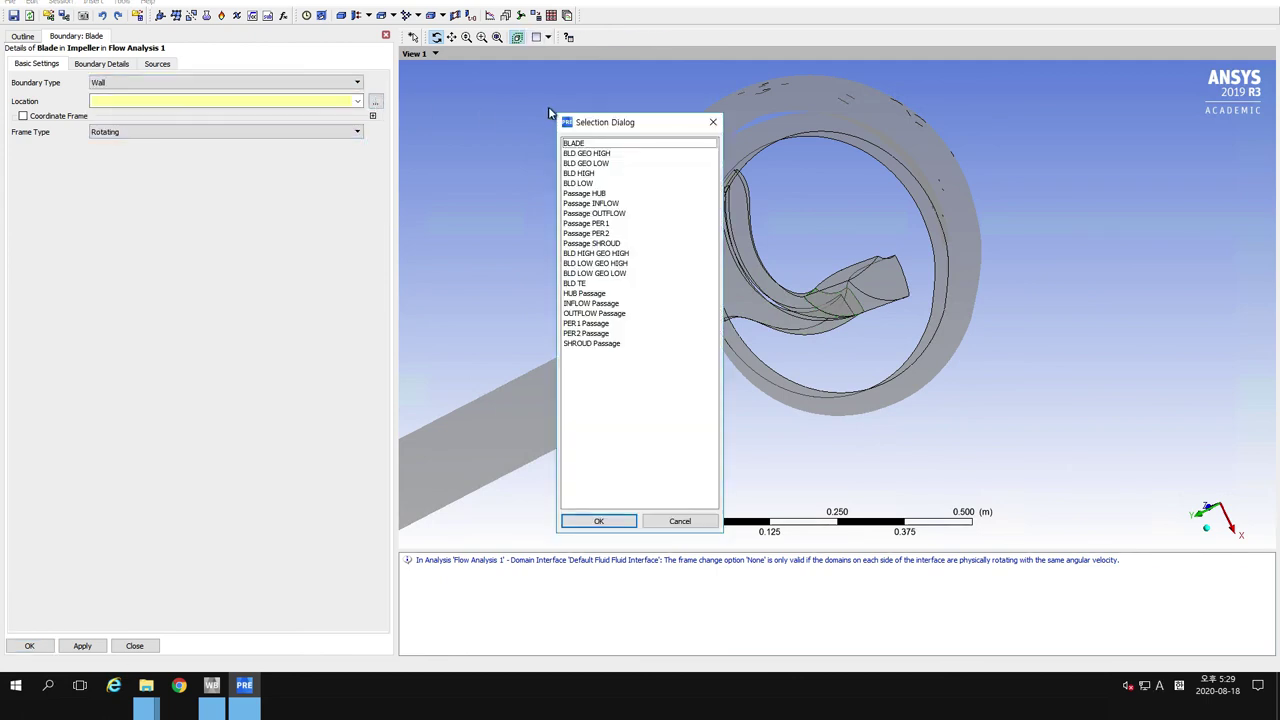
{"action": "left_click_drag", "start_coordinate": [587, 121], "coordinate": [587, 92]}
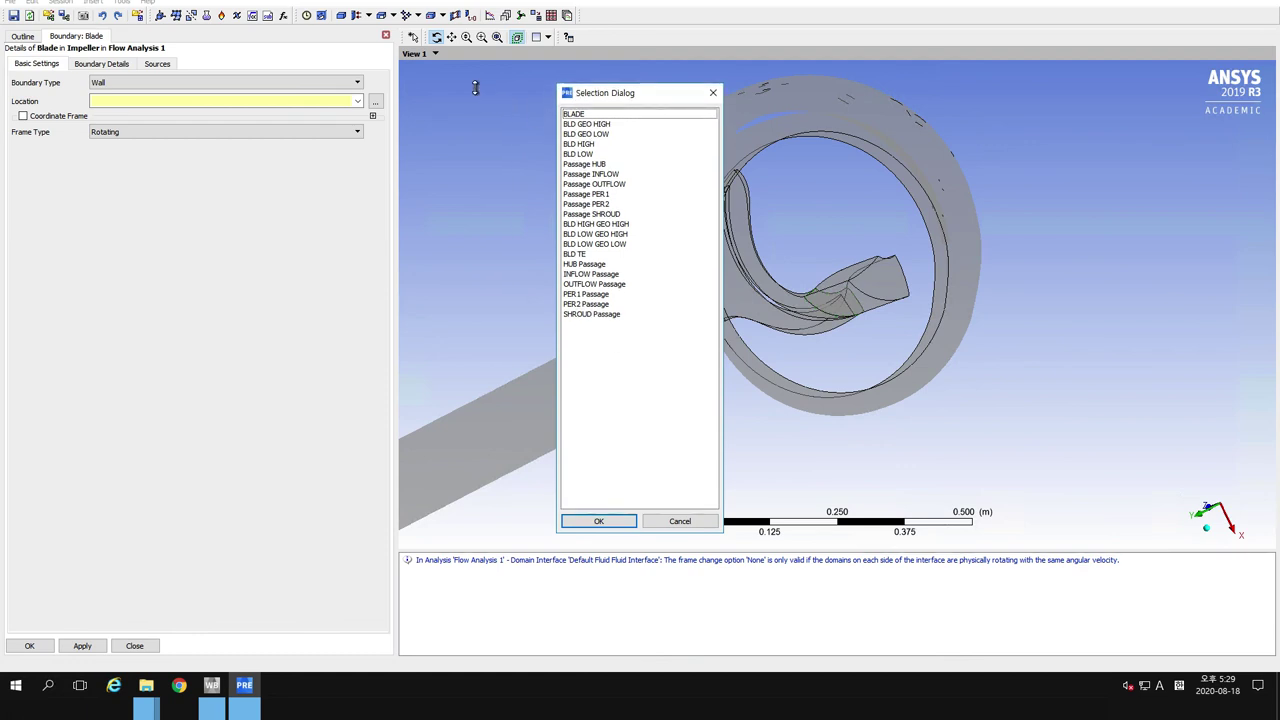
{"action": "left_click", "coordinate": [573, 115]}
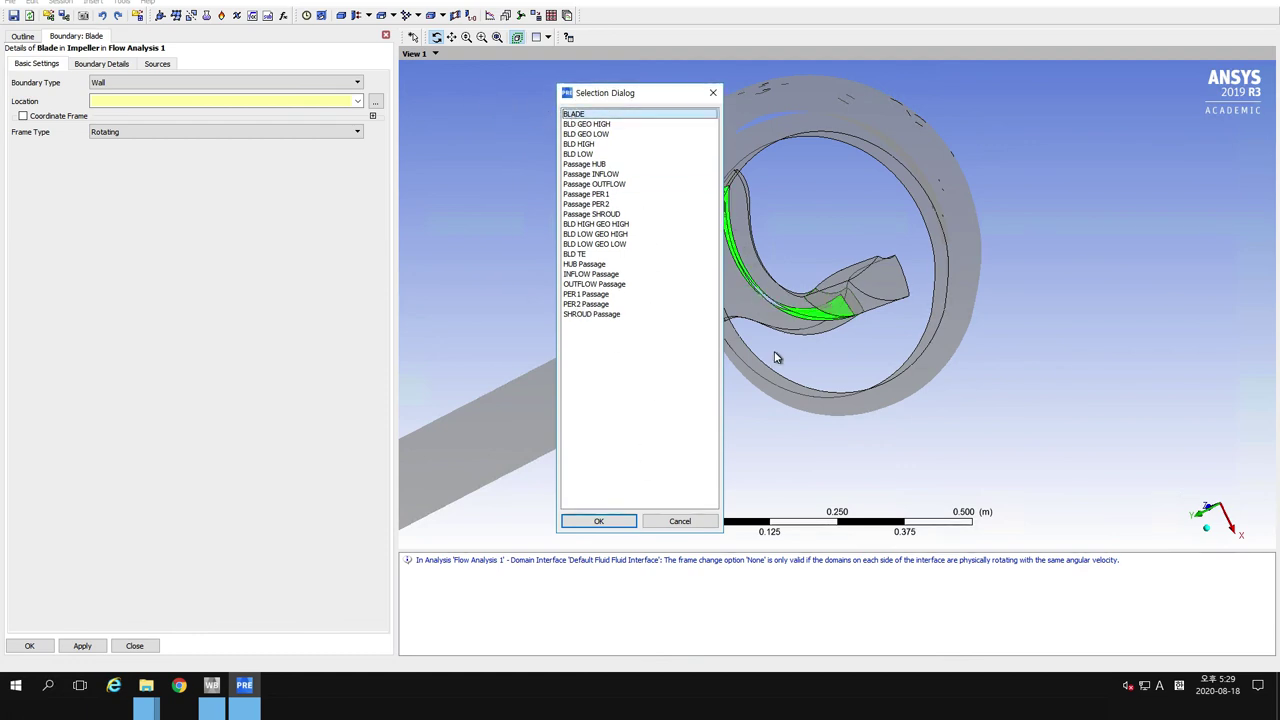
{"action": "left_click", "coordinate": [588, 522]}
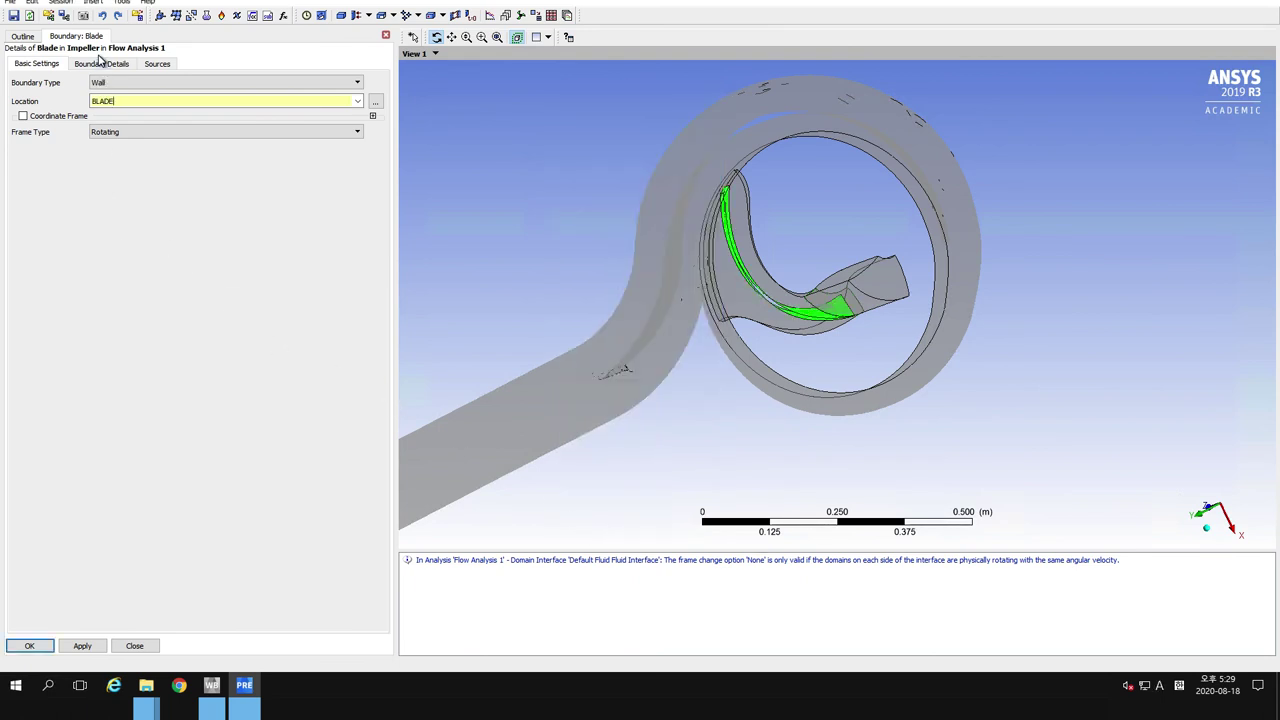
{"action": "left_click", "coordinate": [101, 63]}
{"action": "left_click", "coordinate": [37, 63]}
{"action": "left_click", "coordinate": [29, 646]}
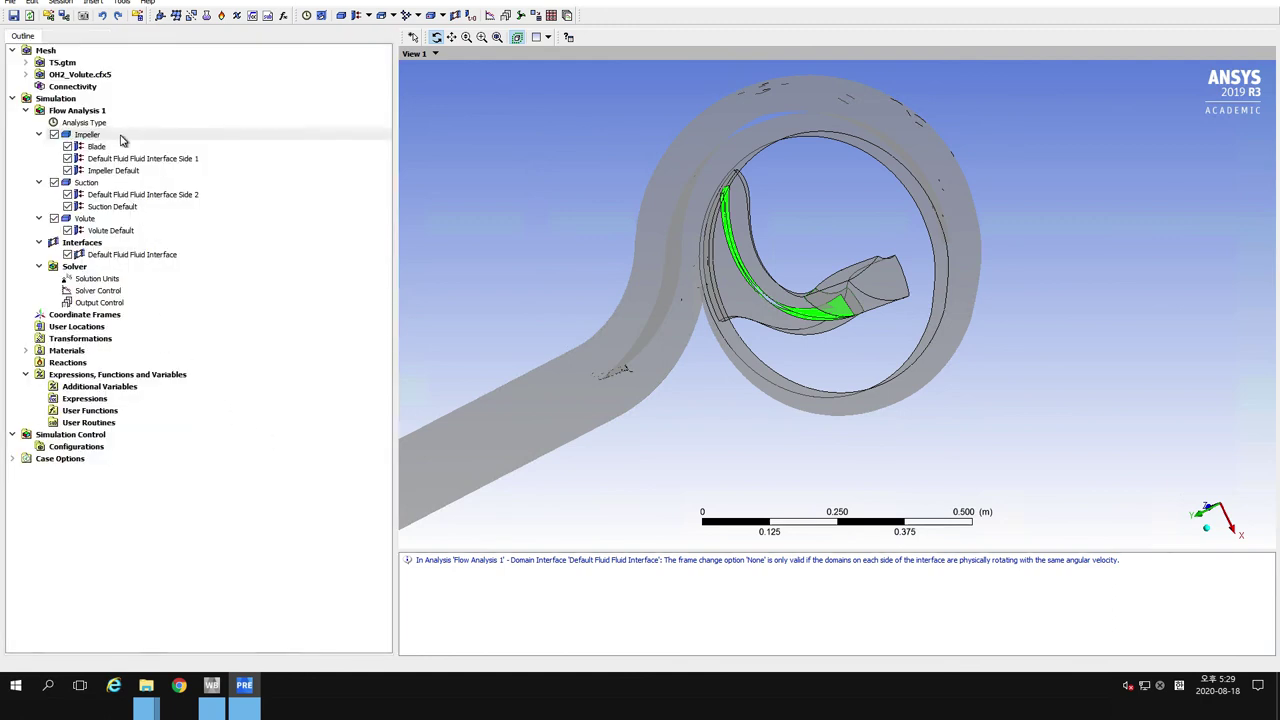
Add a boundary named Hub to the Impeller domain and set its type to Wall
{"action": "right_click", "coordinate": [121, 138]}
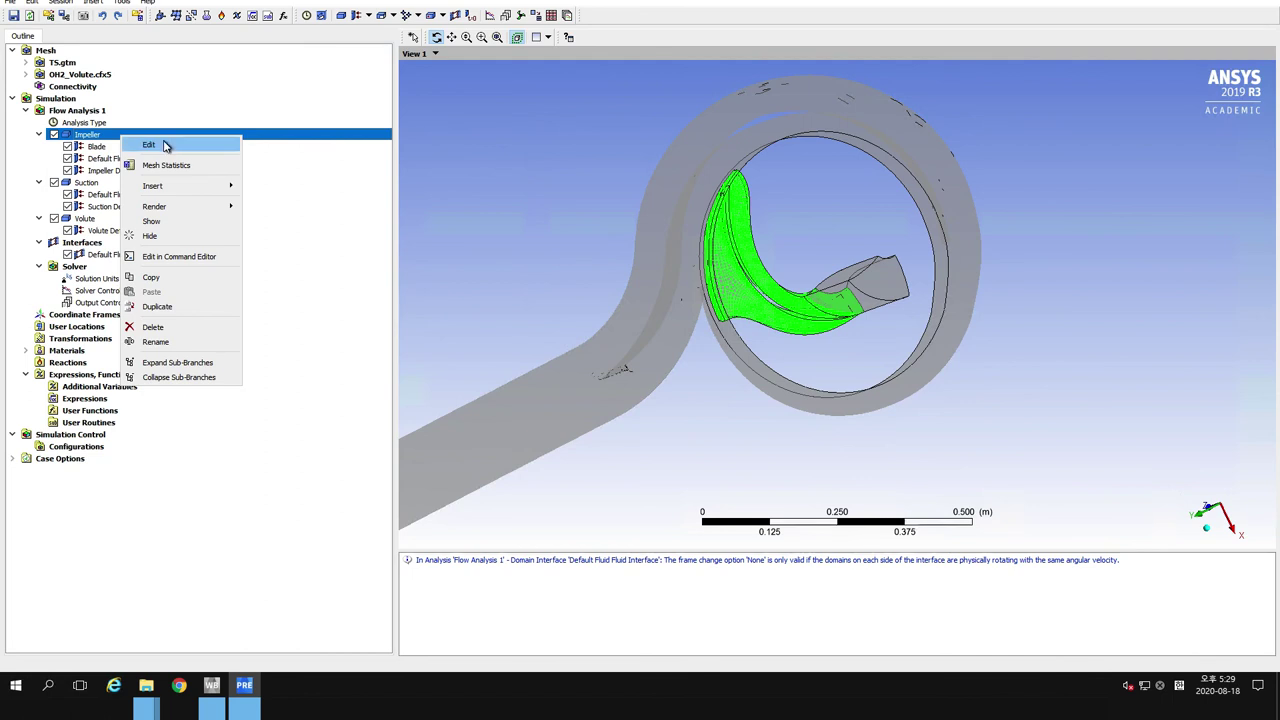
{"action": "mouse_move", "coordinate": [228, 187]}
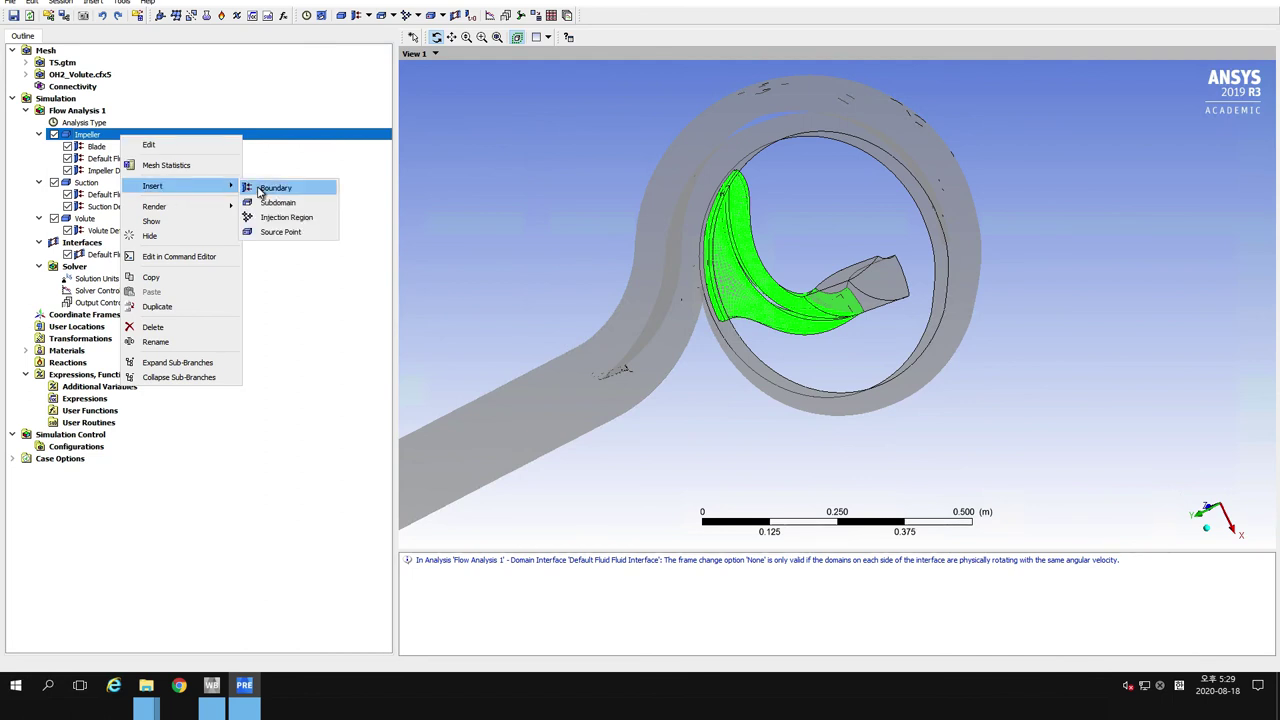
{"action": "left_click", "coordinate": [262, 188]}
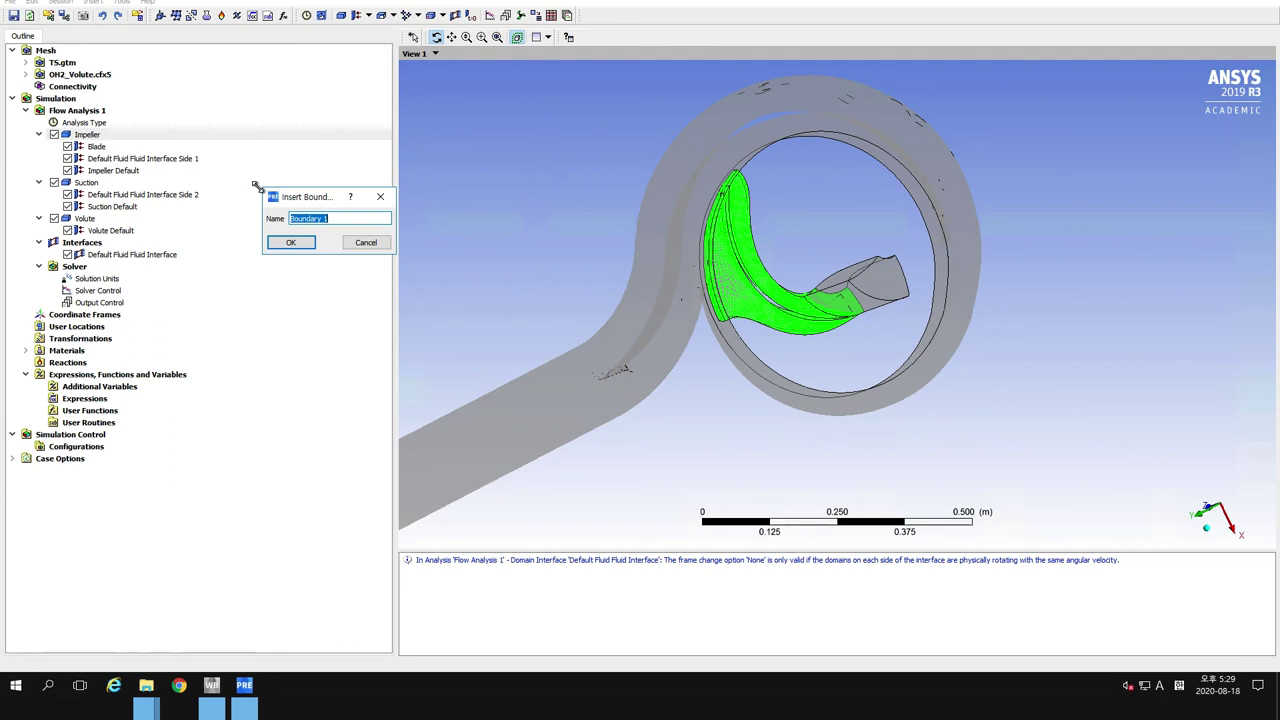
{"action": "type", "text": "Hub"}
{"action": "key", "text": "Return"}
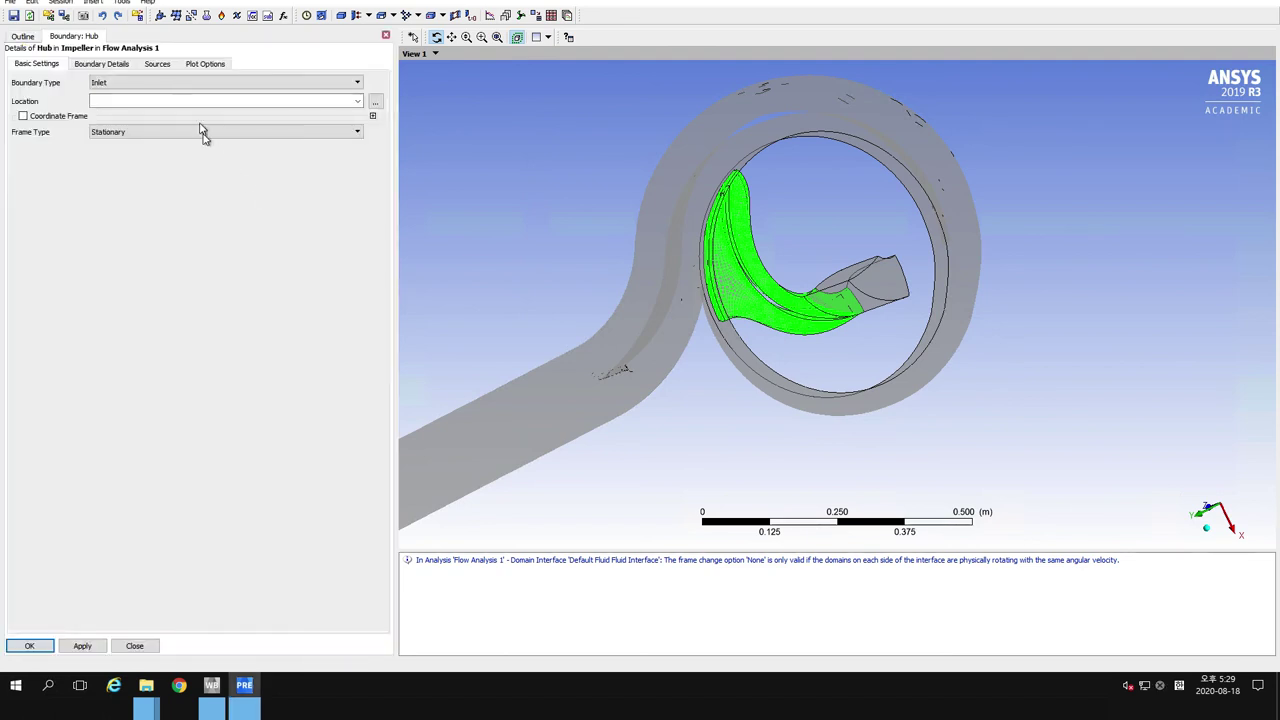
{"action": "left_click", "coordinate": [177, 83]}
{"action": "left_click", "coordinate": [155, 127]}
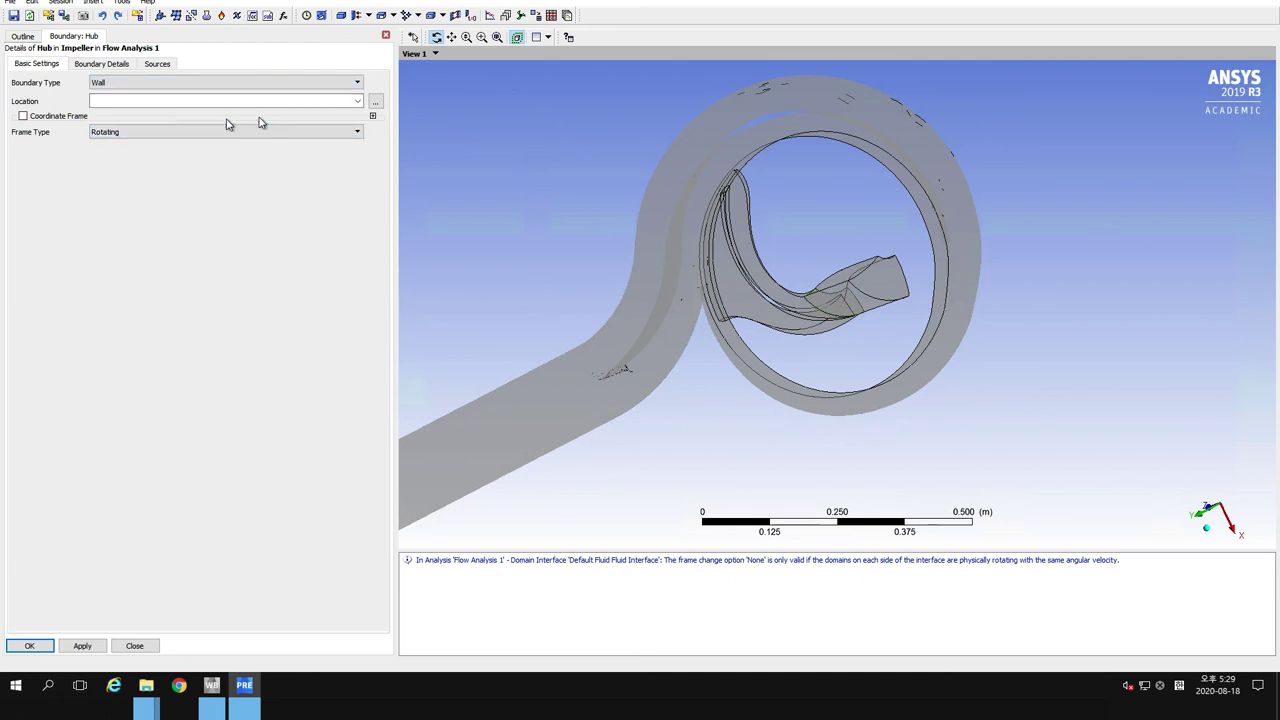
Assign the Passage HUB region as the Hub boundary's location, check its wall details, and accept the boundary
{"action": "left_click", "coordinate": [375, 102]}
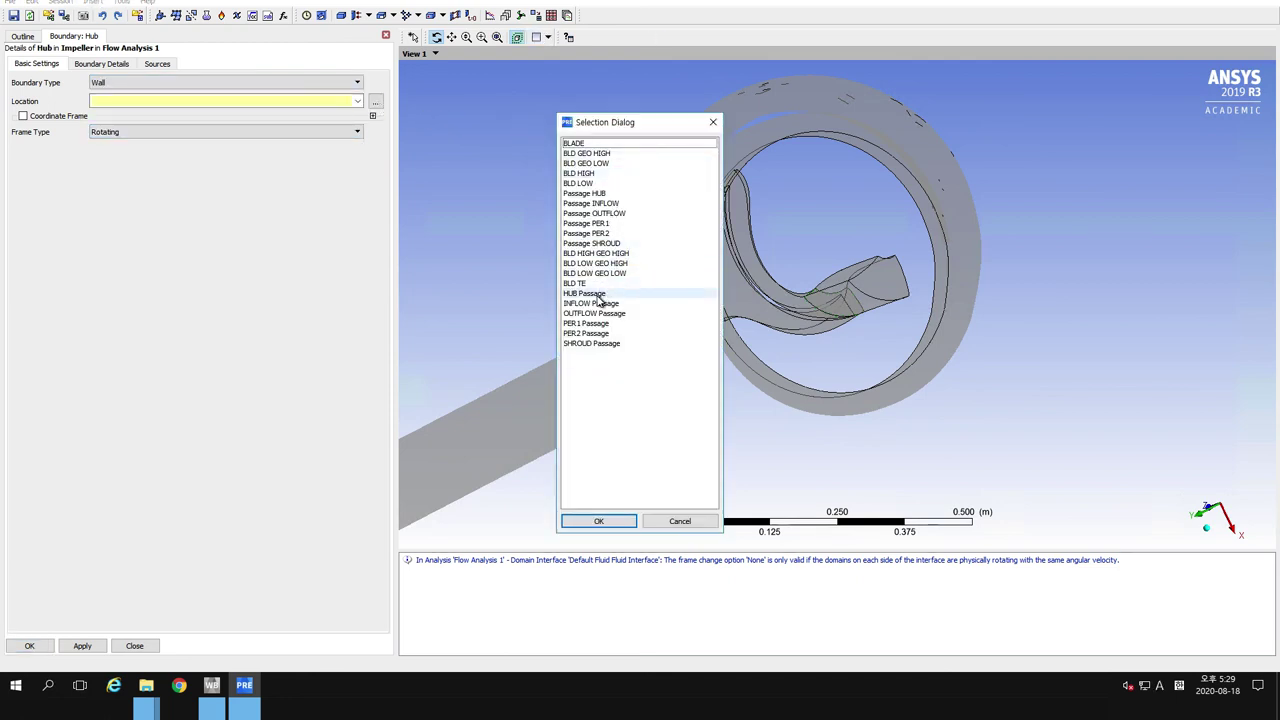
{"action": "left_click", "coordinate": [588, 193]}
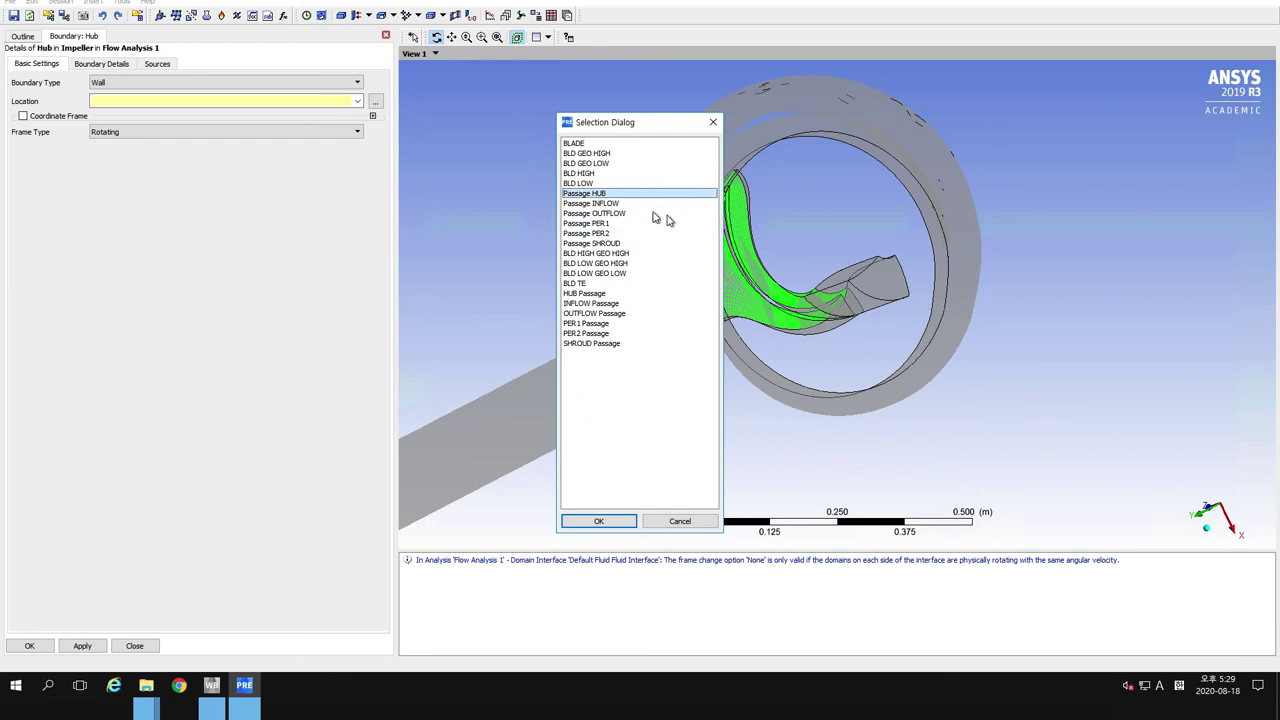
{"action": "left_click", "coordinate": [583, 522]}
{"action": "left_click_drag", "start_coordinate": [796, 304], "coordinate": [750, 260]}
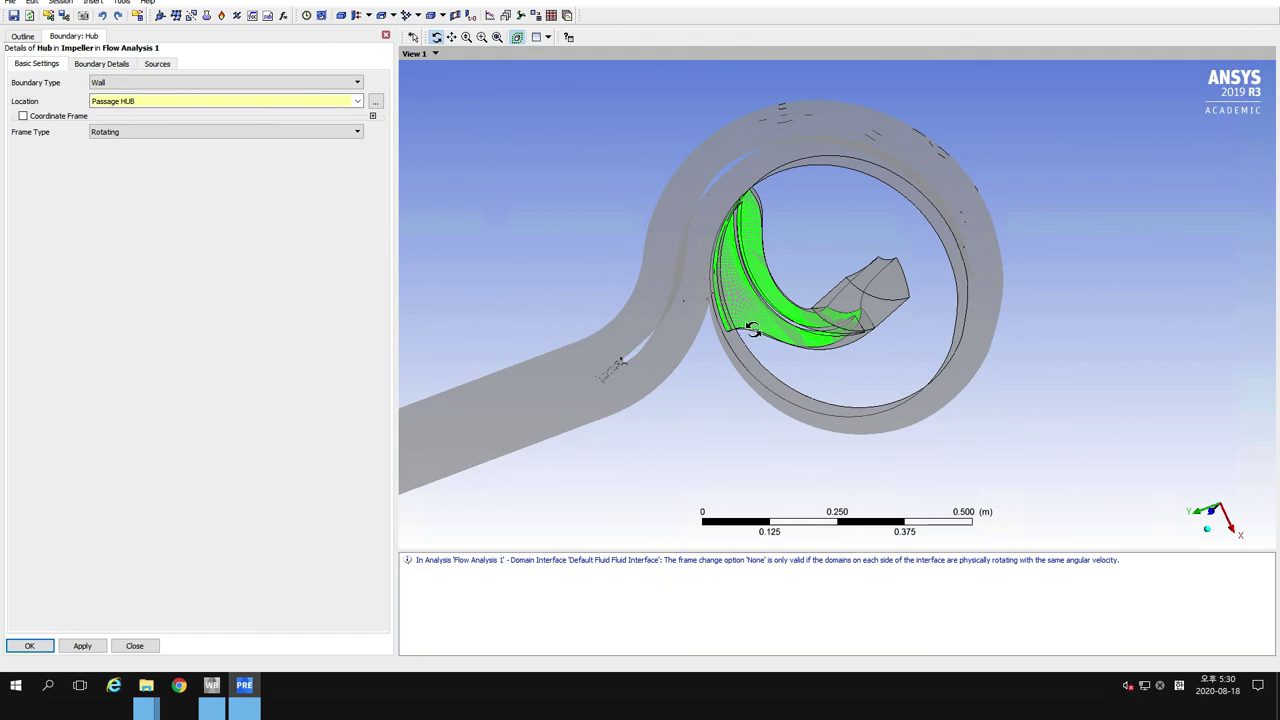
{"action": "left_click", "coordinate": [100, 64]}
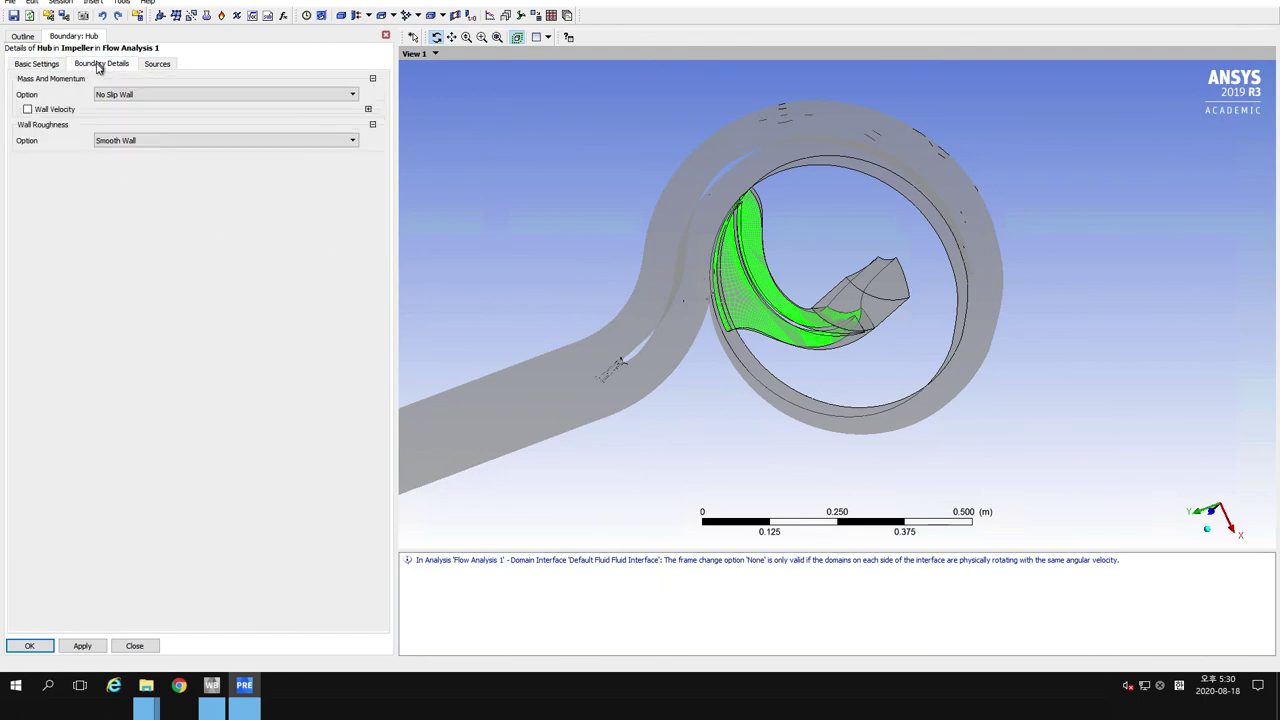
{"action": "left_click", "coordinate": [29, 645]}
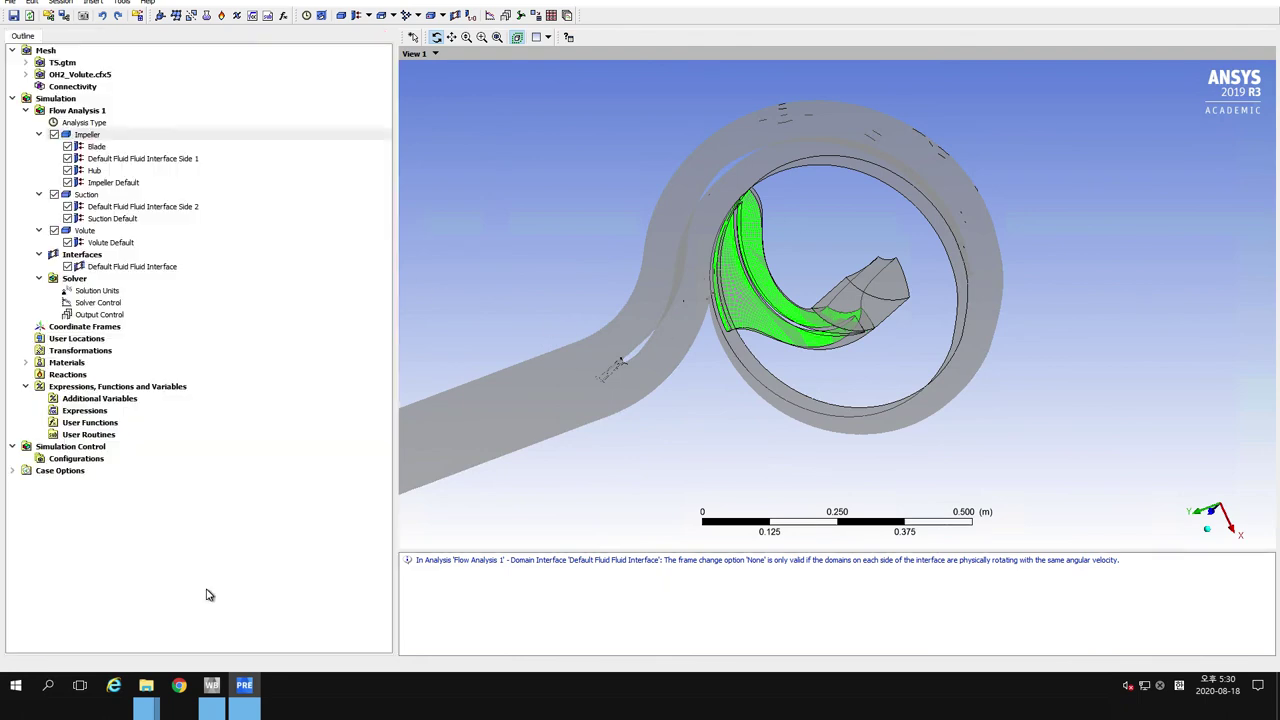
Add a boundary named Shroud to the Impeller domain and set its type to Wall
{"action": "right_click", "coordinate": [108, 138]}
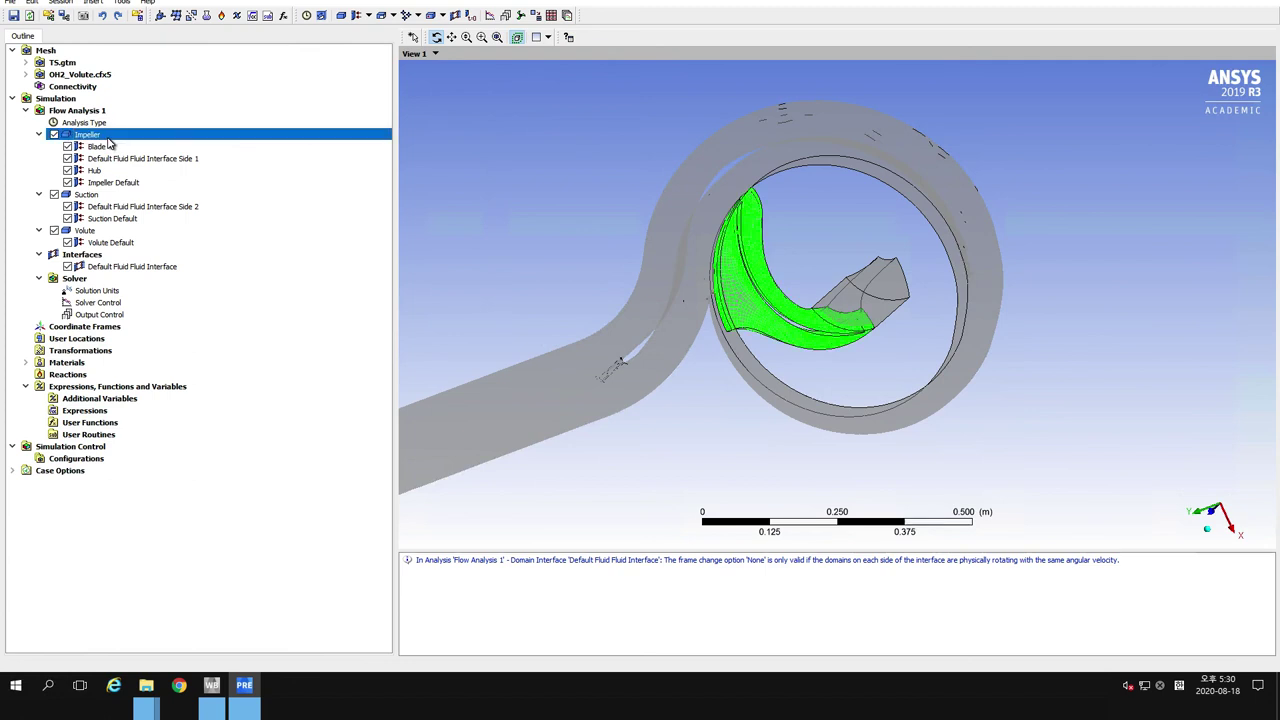
{"action": "mouse_move", "coordinate": [140, 188]}
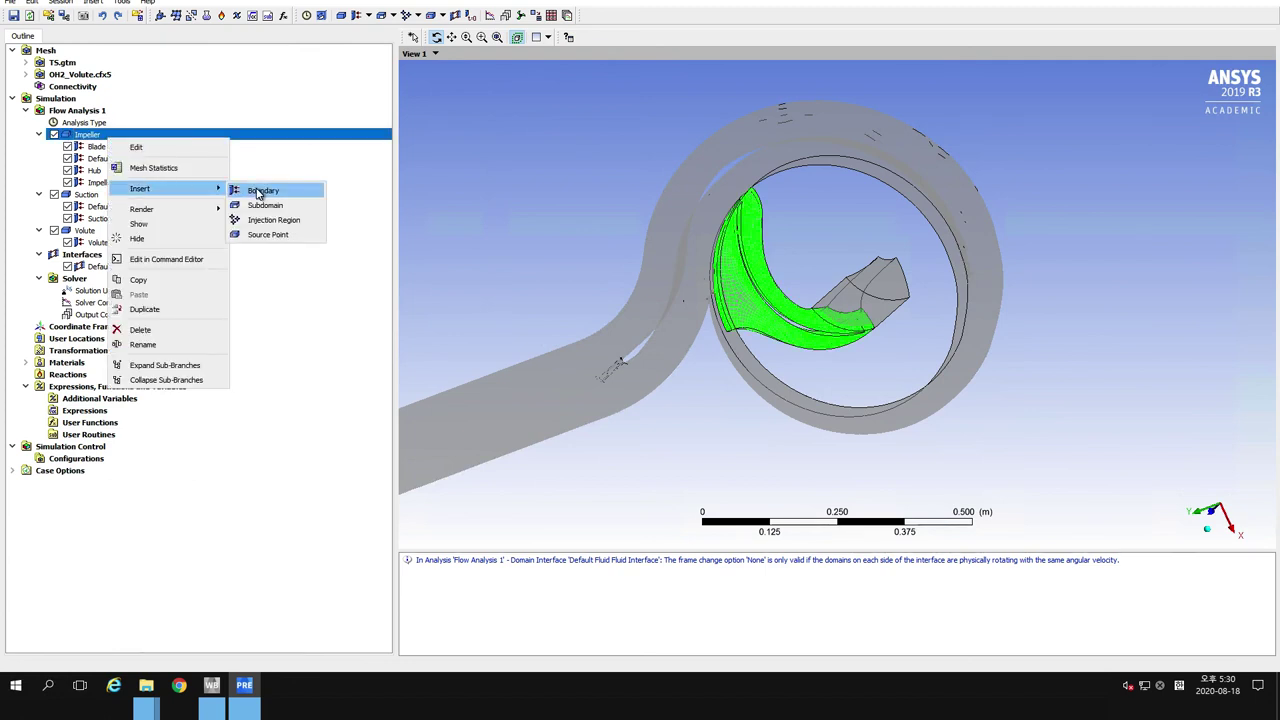
{"action": "left_click", "coordinate": [256, 190]}
{"action": "type", "text": "Shroud"}
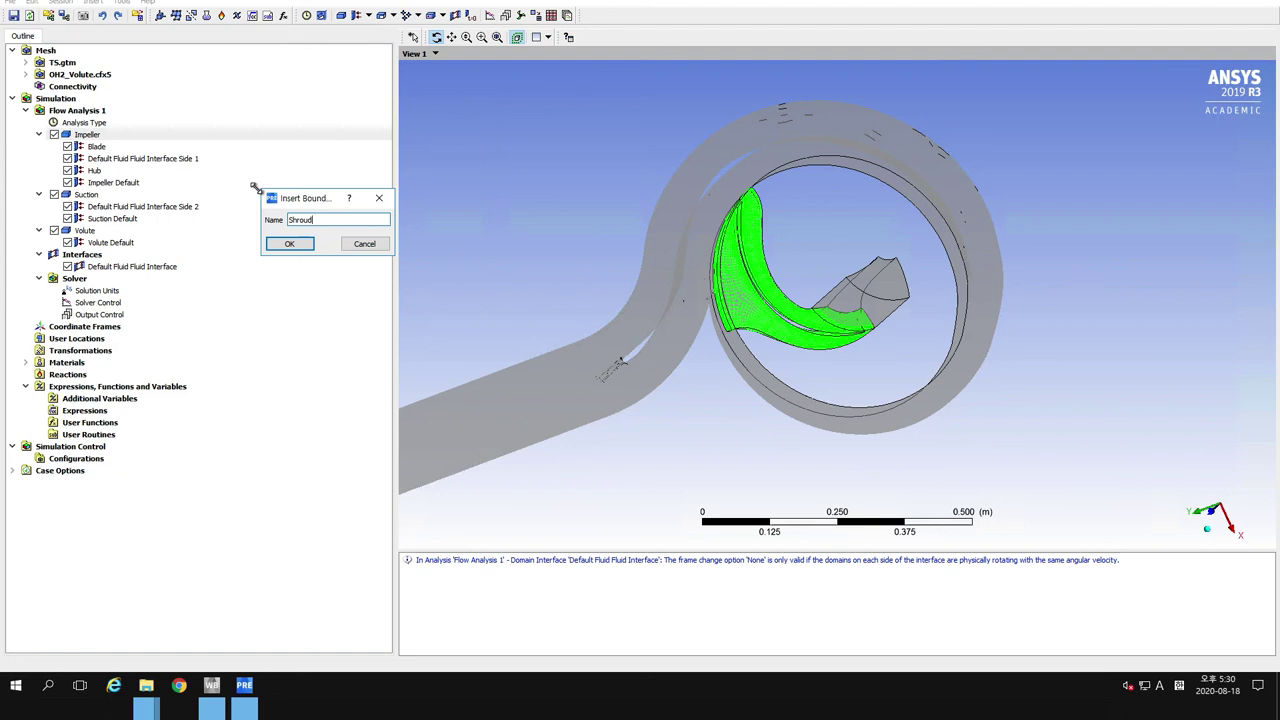
{"action": "key", "text": "Return"}
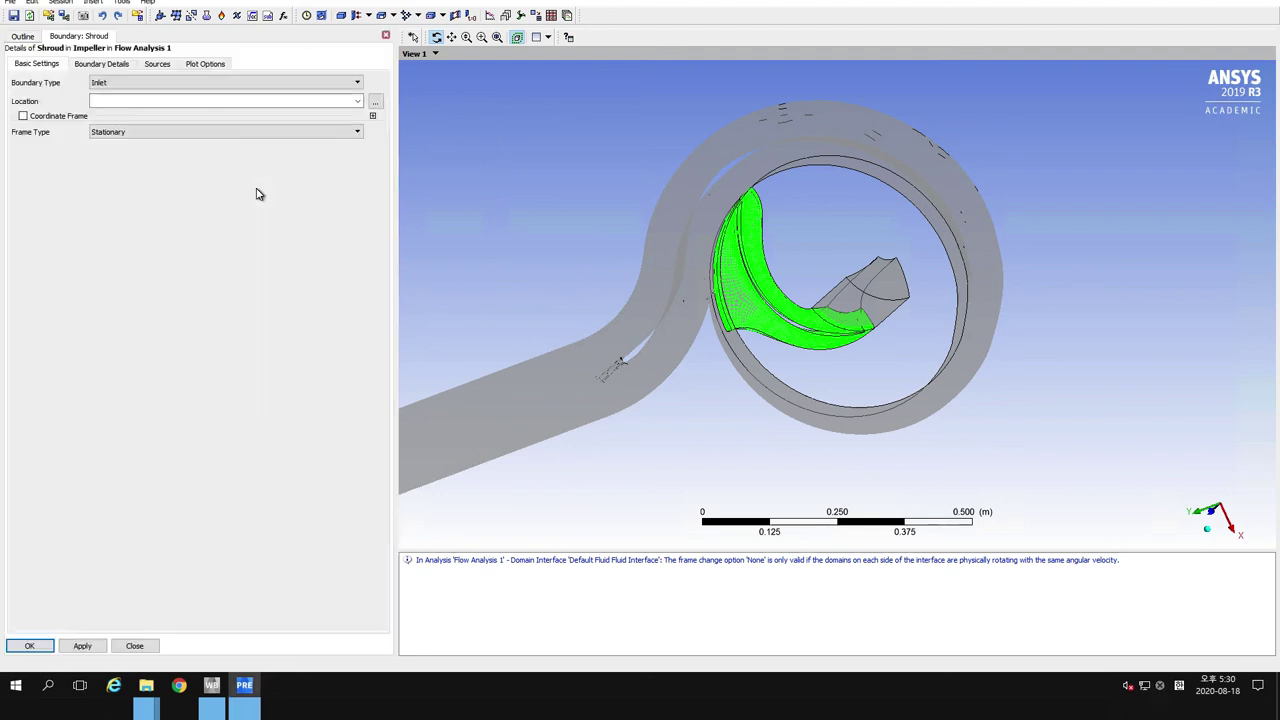
{"action": "left_click", "coordinate": [194, 86]}
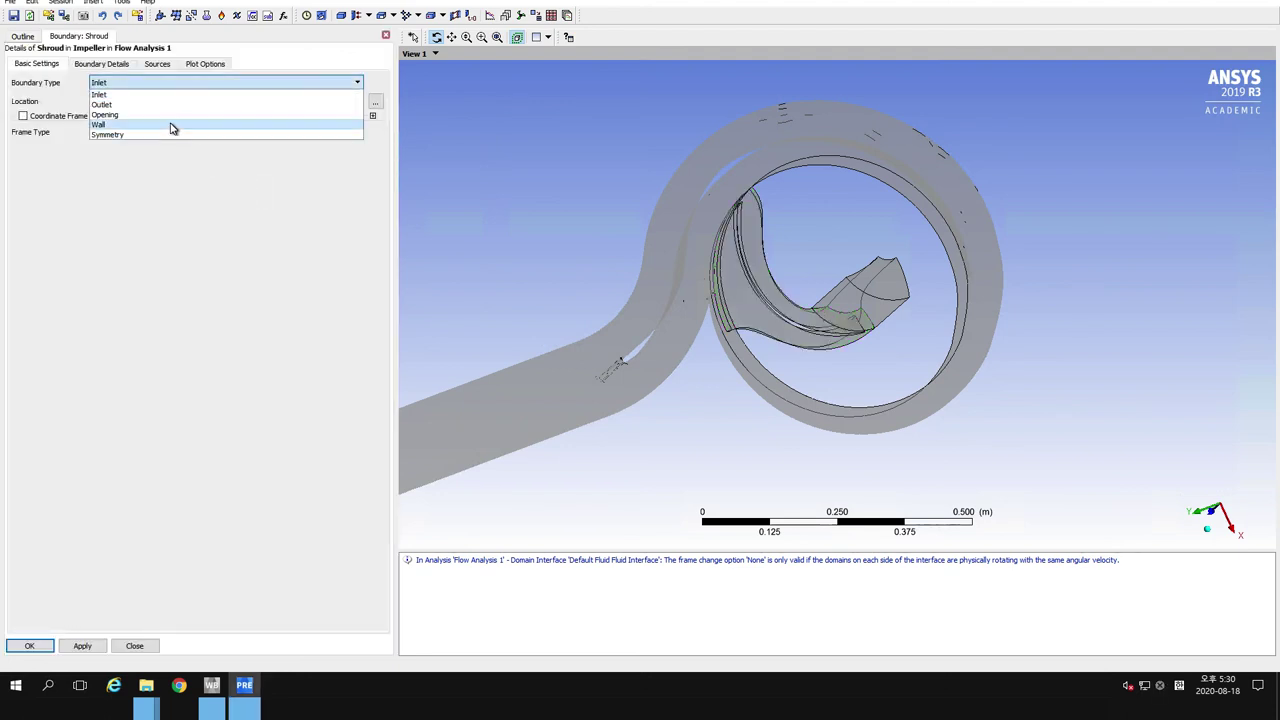
{"action": "left_click", "coordinate": [170, 126]}
Assign the Passage SHROUD region as the Shroud boundary's location, check its wall details, and accept the boundary
{"action": "left_click", "coordinate": [375, 102]}
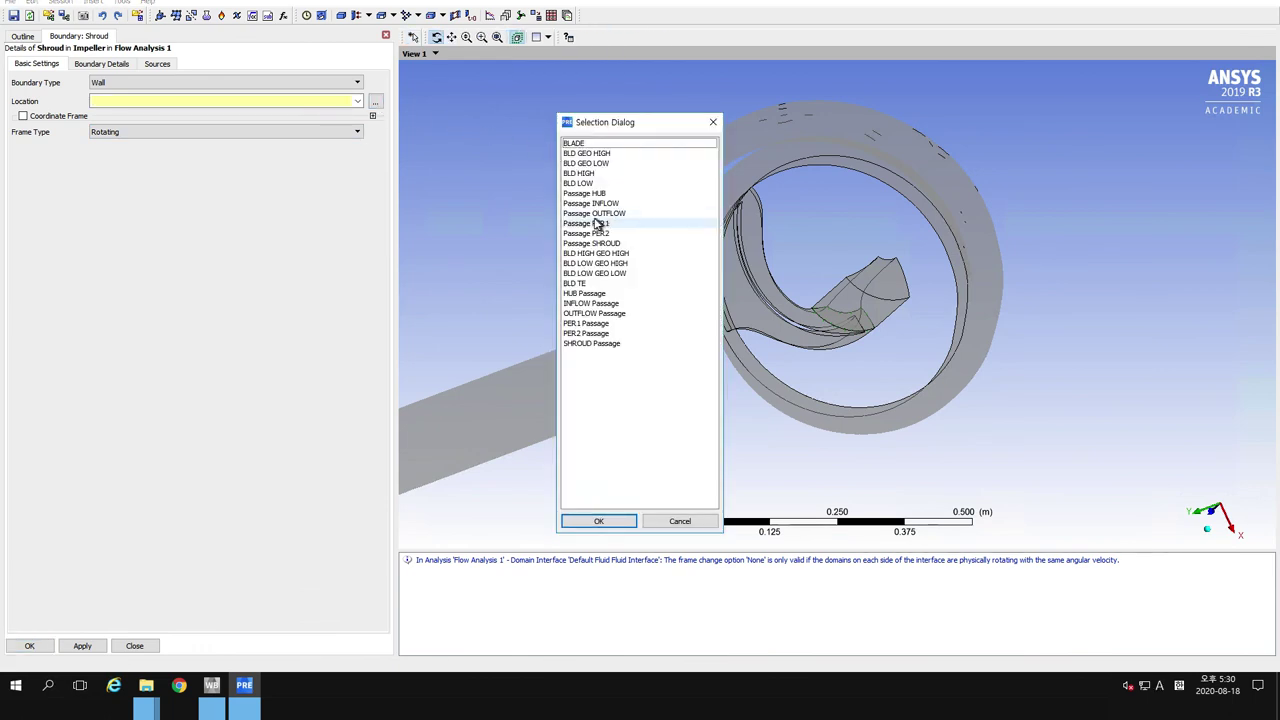
{"action": "left_click", "coordinate": [596, 243]}
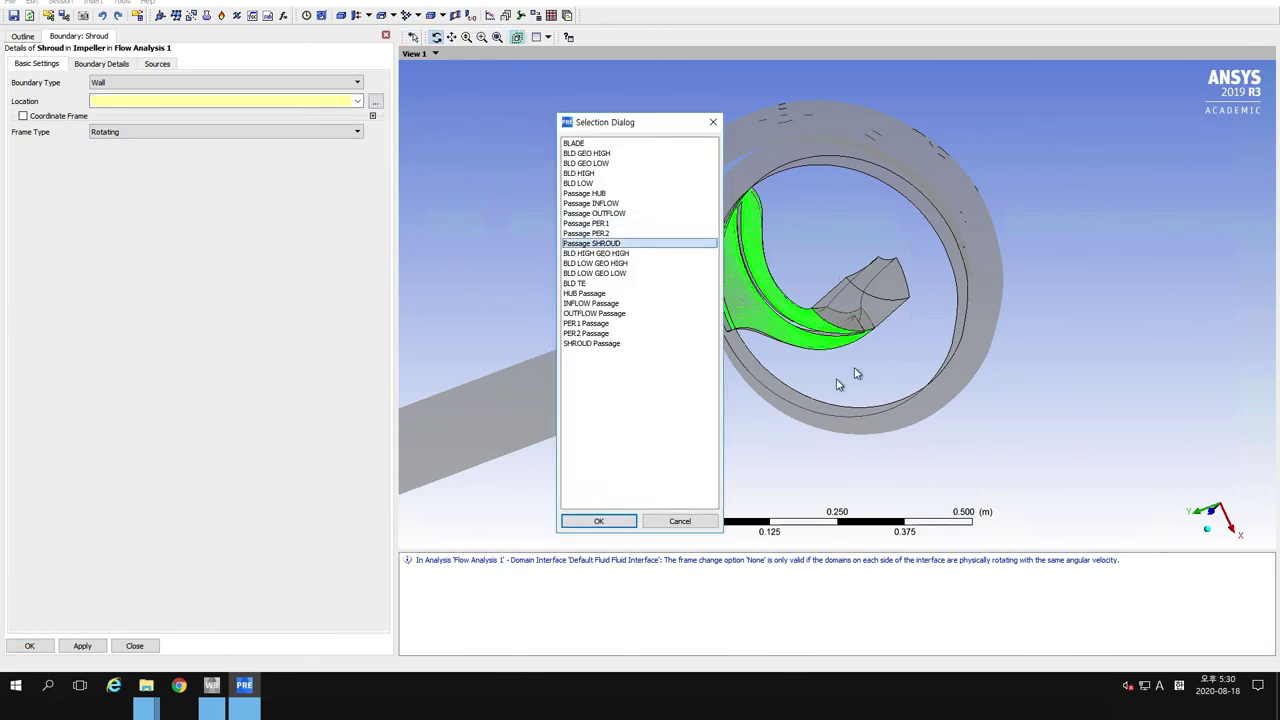
{"action": "left_click", "coordinate": [599, 521]}
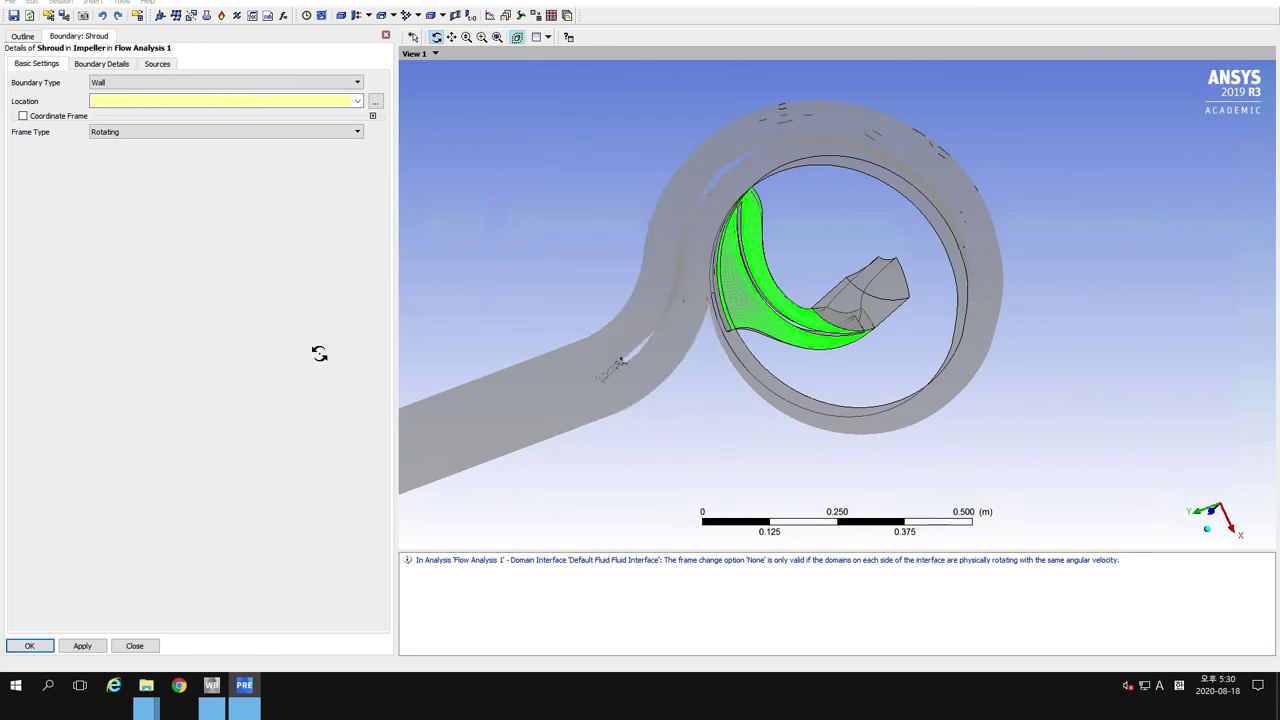
{"action": "left_click", "coordinate": [121, 63]}
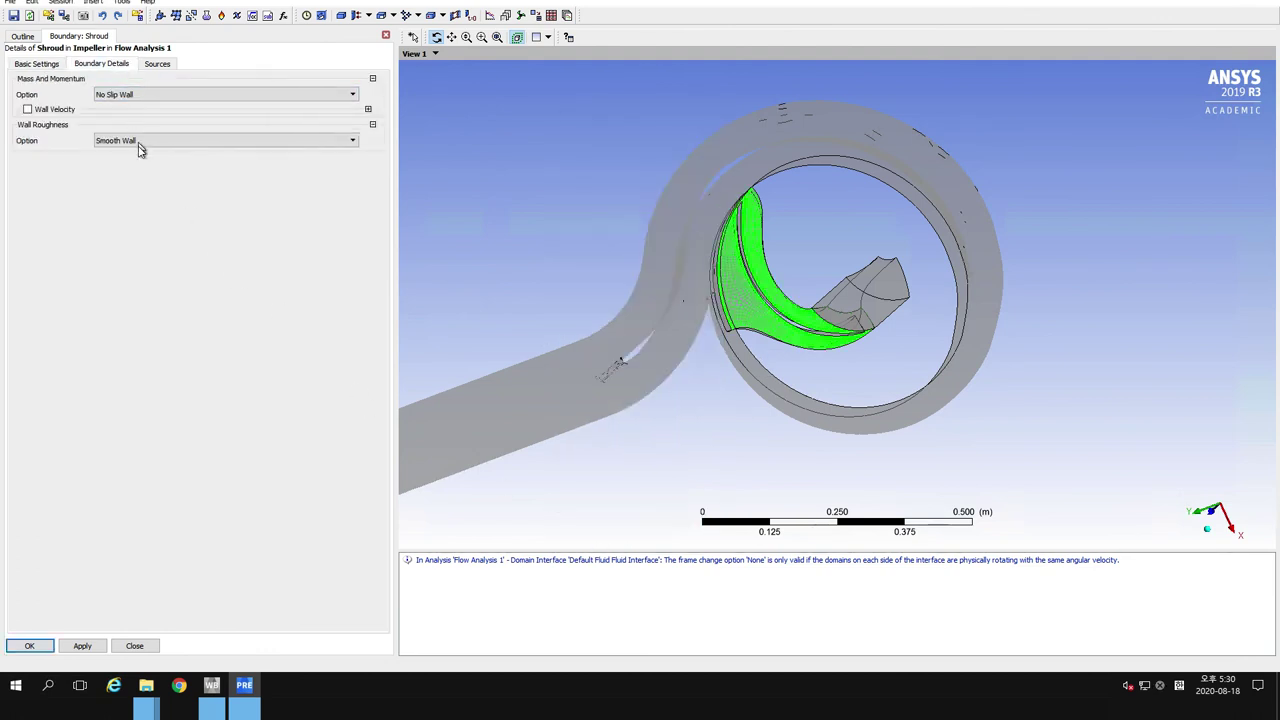
{"action": "left_click", "coordinate": [27, 644]}
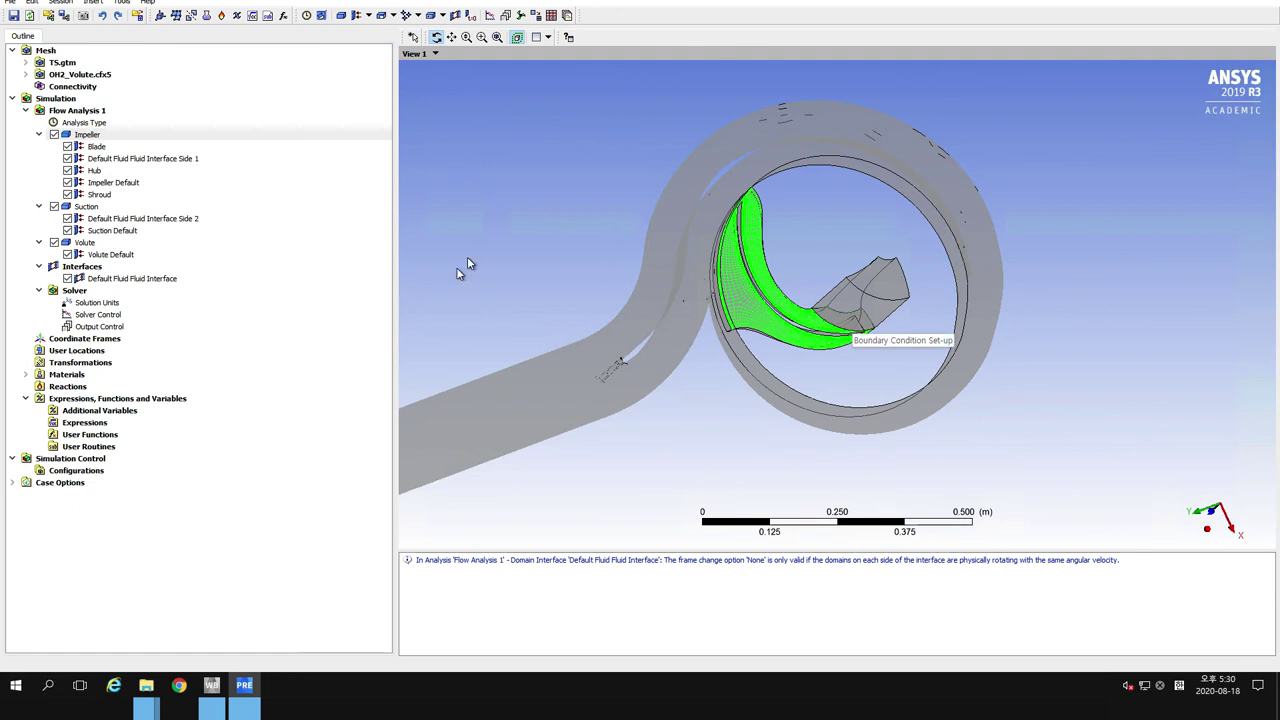
Insert a boundary named Inlet in the Suction domain
{"action": "left_click", "coordinate": [97, 207]}
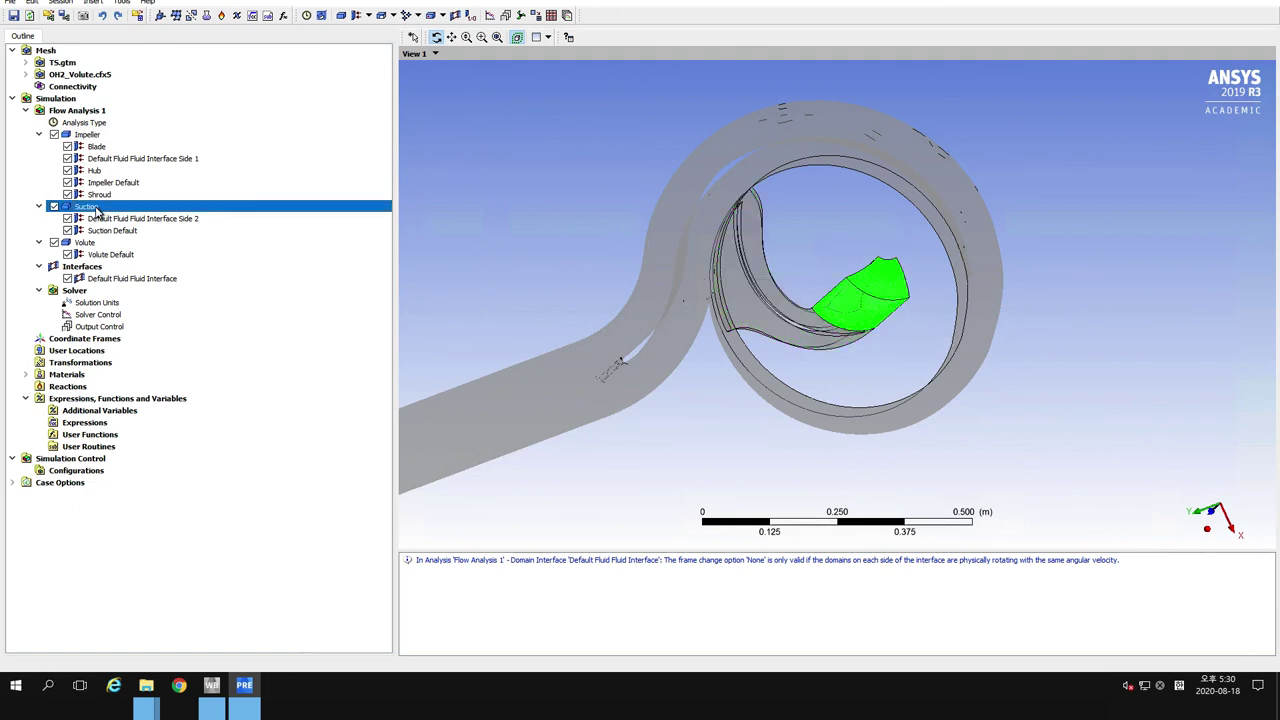
{"action": "right_click", "coordinate": [97, 210]}
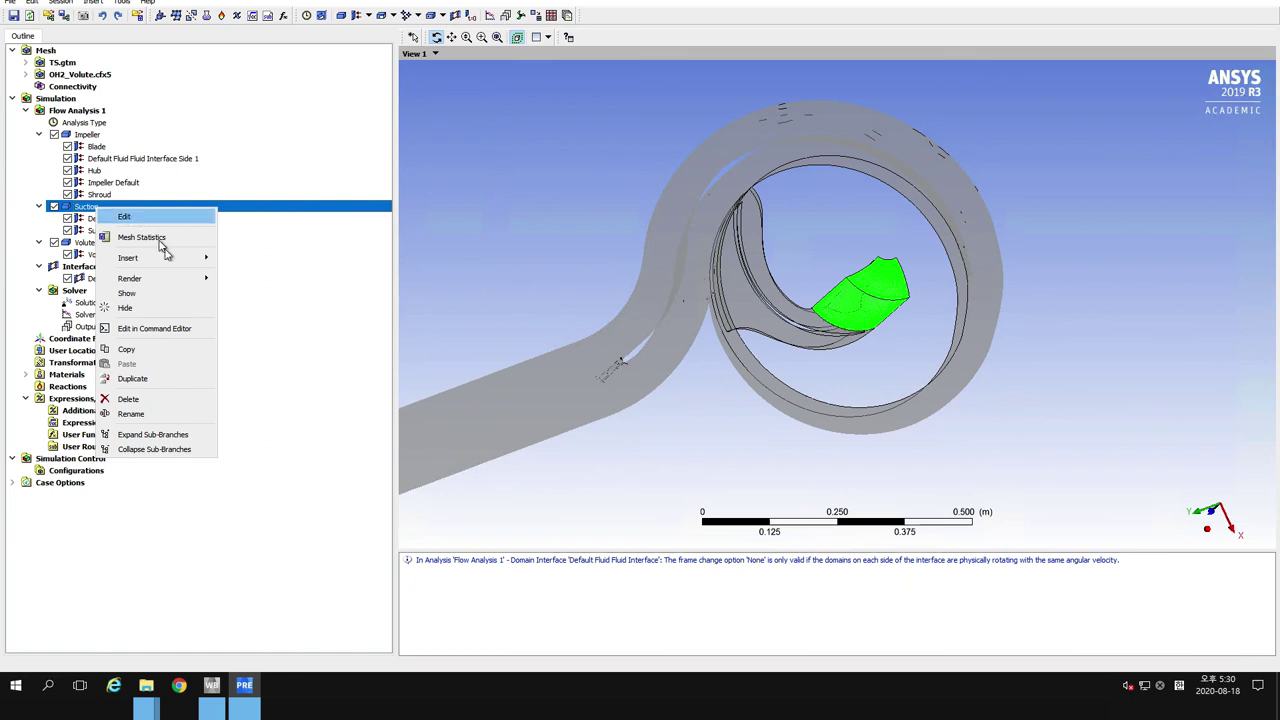
{"action": "mouse_move", "coordinate": [171, 262]}
{"action": "left_click", "coordinate": [250, 260]}
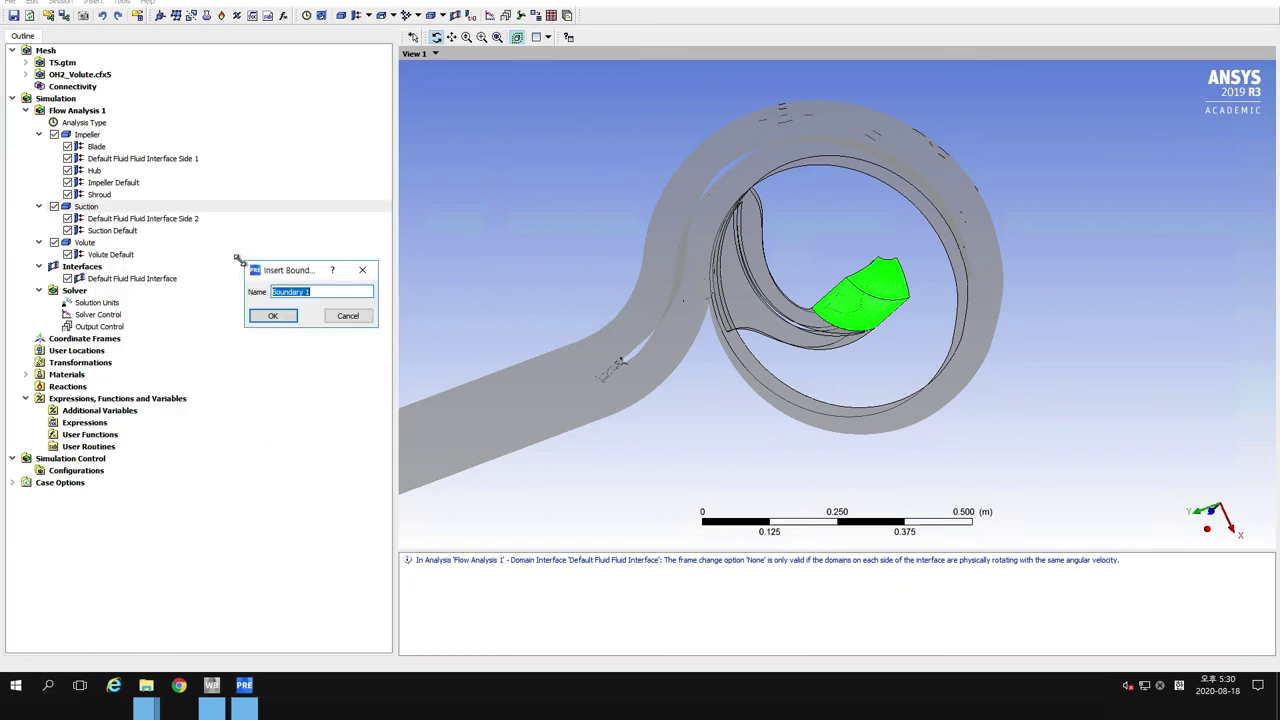
{"action": "type", "text": "Inlwrt"}
{"action": "key", "text": "BackSpace"}
{"action": "type", "text": "et"}
{"action": "key", "text": "Return"}
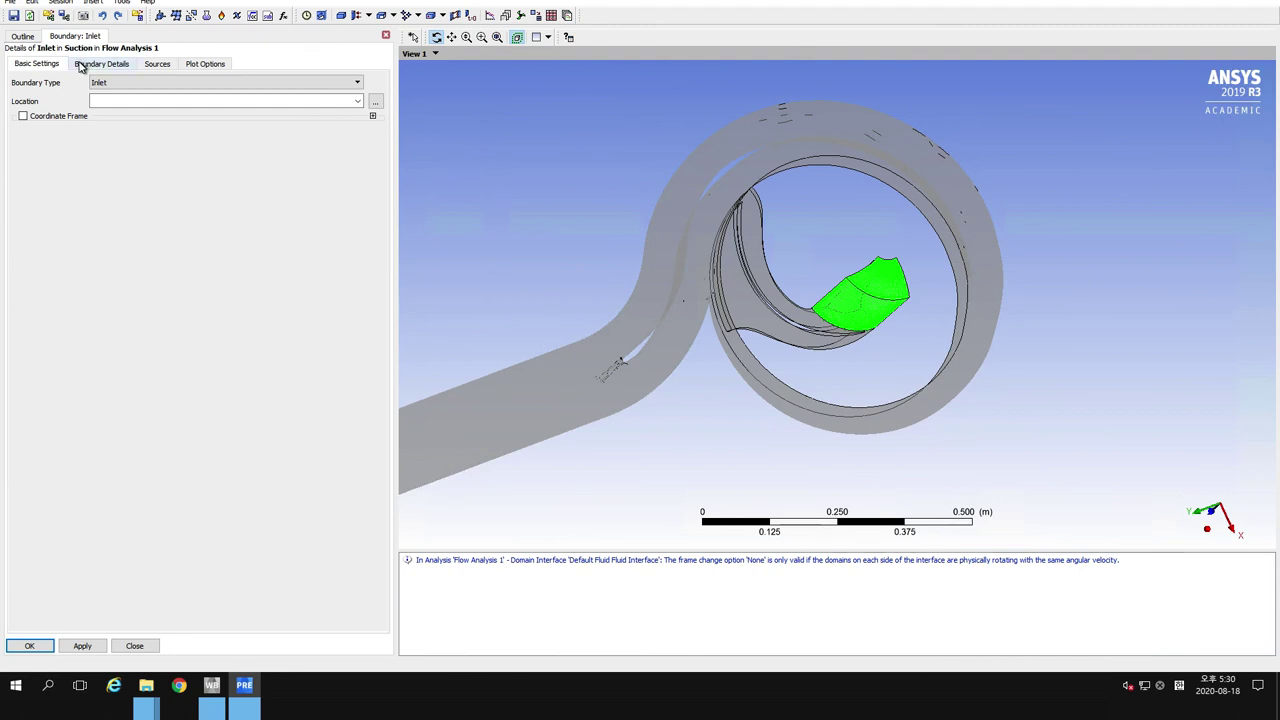
Set the Inlet boundary's type to Opening and check the regions available for its location
{"action": "left_click", "coordinate": [110, 89]}
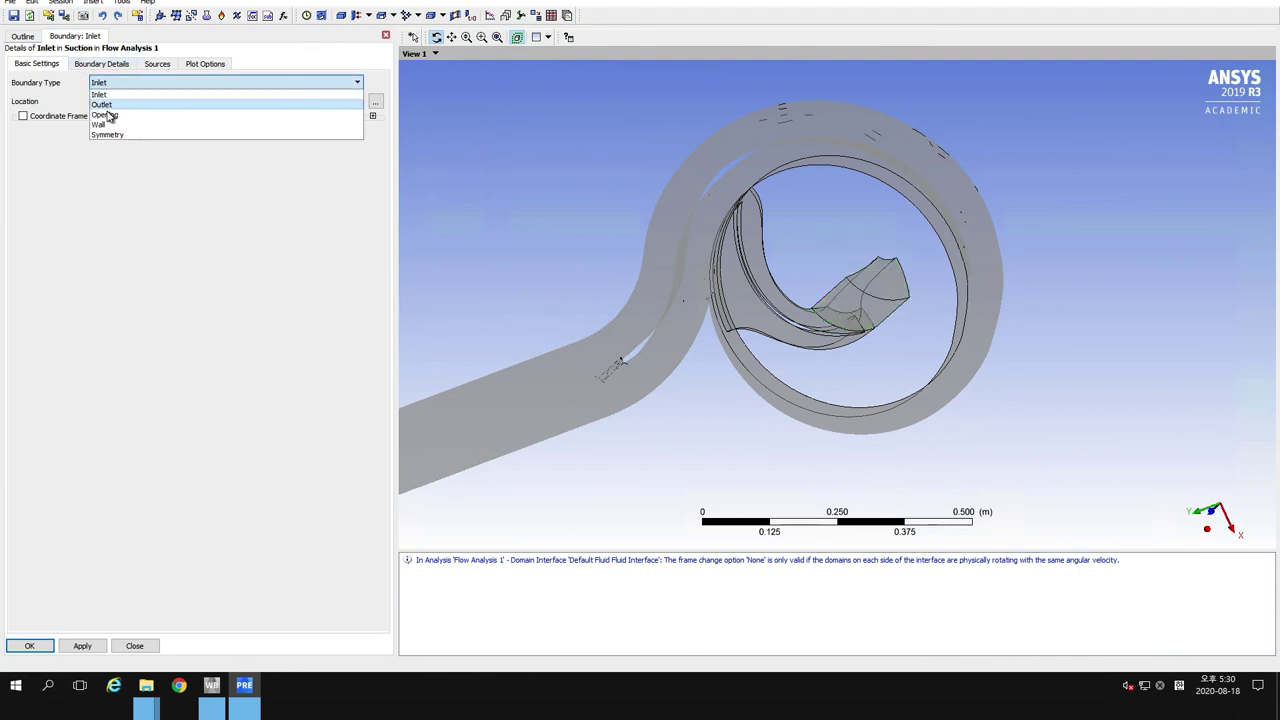
{"action": "left_click", "coordinate": [106, 115]}
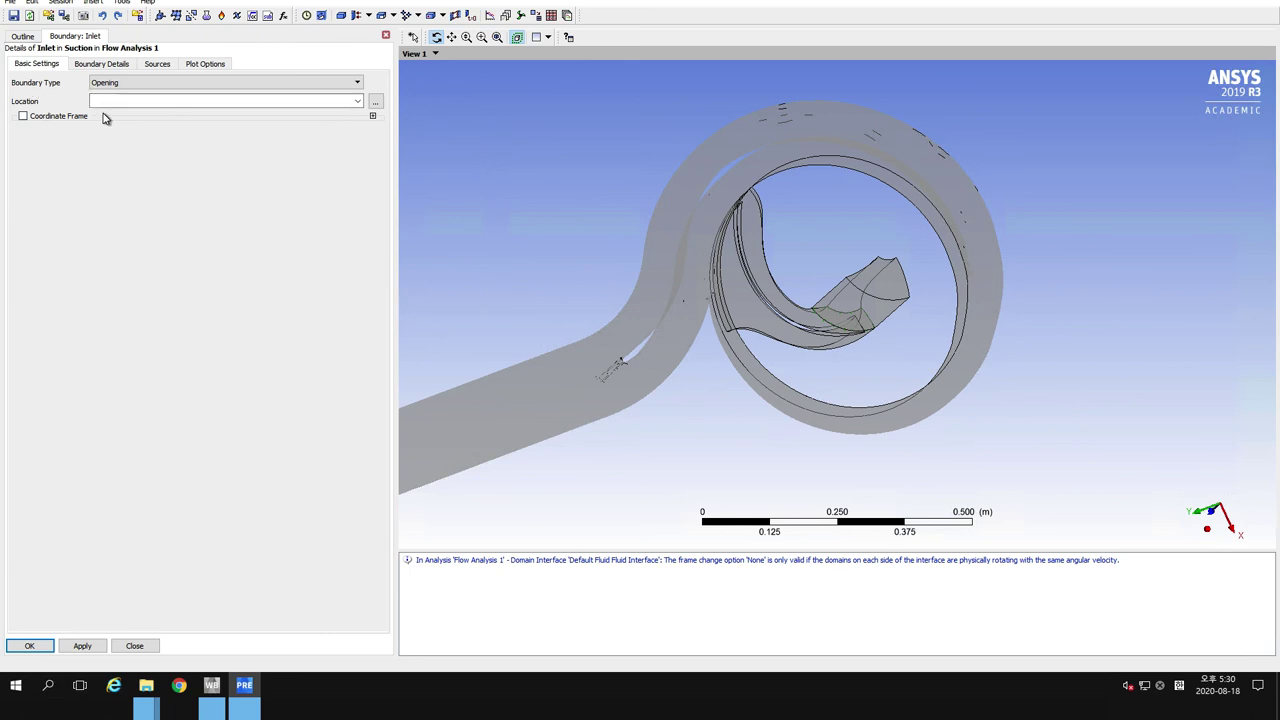
{"action": "left_click", "coordinate": [375, 104]}
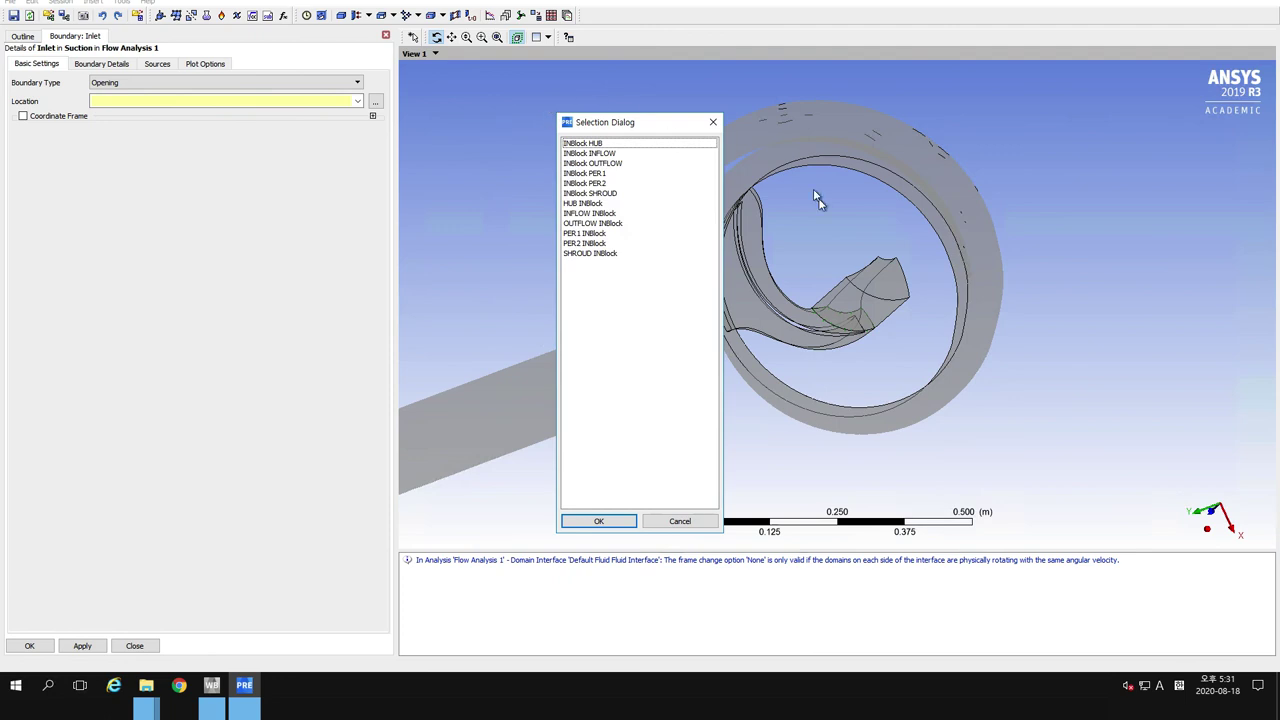
{"action": "left_click", "coordinate": [709, 121]}
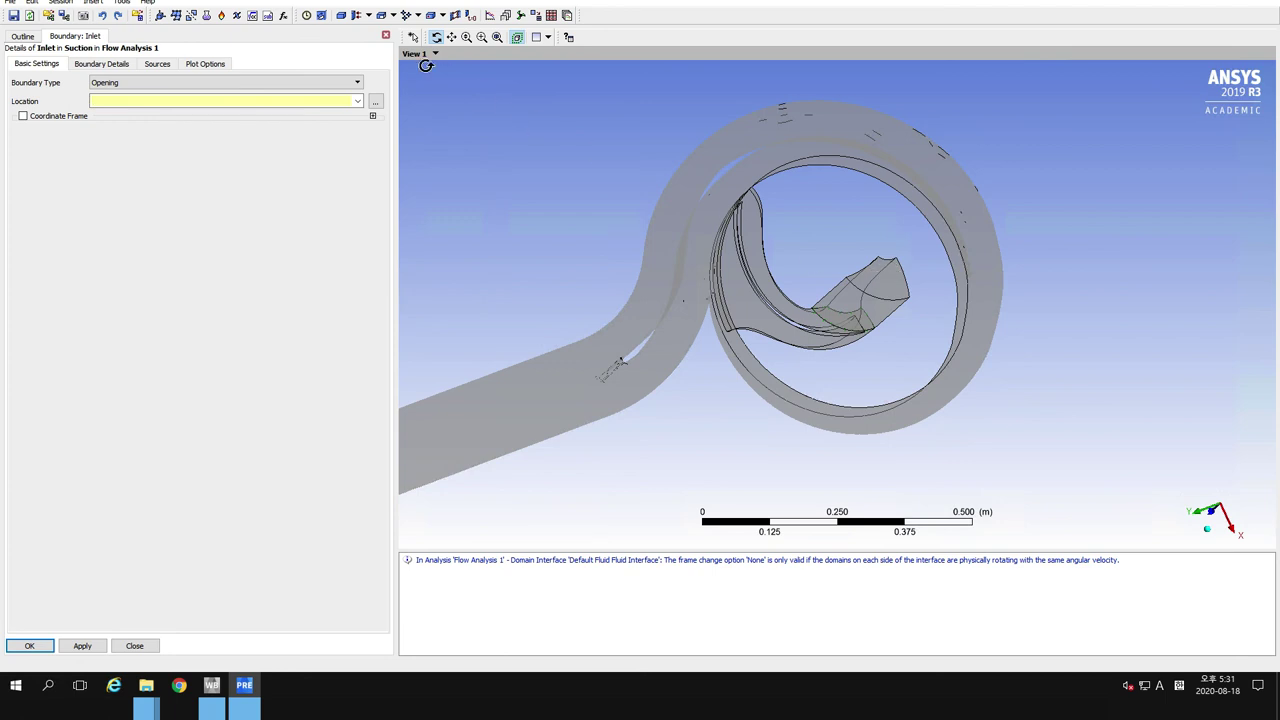
Pick the end face of the suction passage in the model to assign INBlock INFLOW as the Inlet boundary's location
{"action": "left_click", "coordinate": [413, 38]}
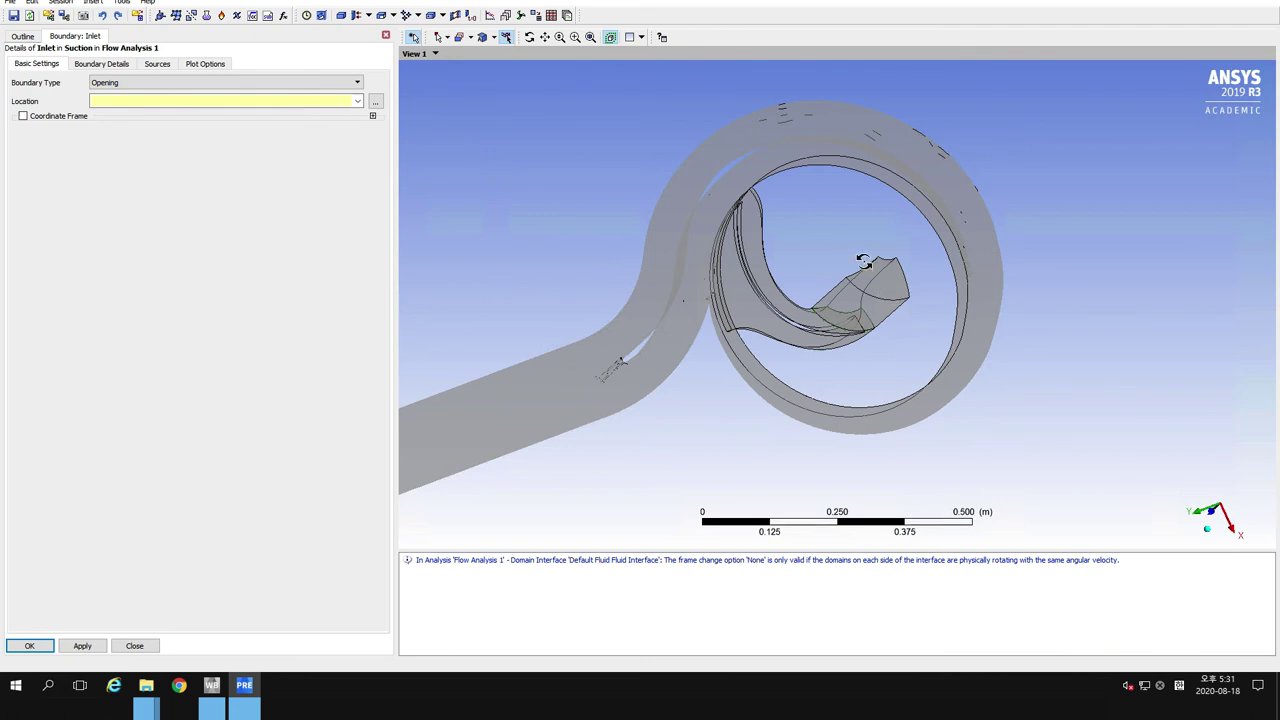
{"action": "middle_click_drag", "start_coordinate": [870, 275], "coordinate": [860, 330]}
{"action": "left_click", "coordinate": [190, 102]}
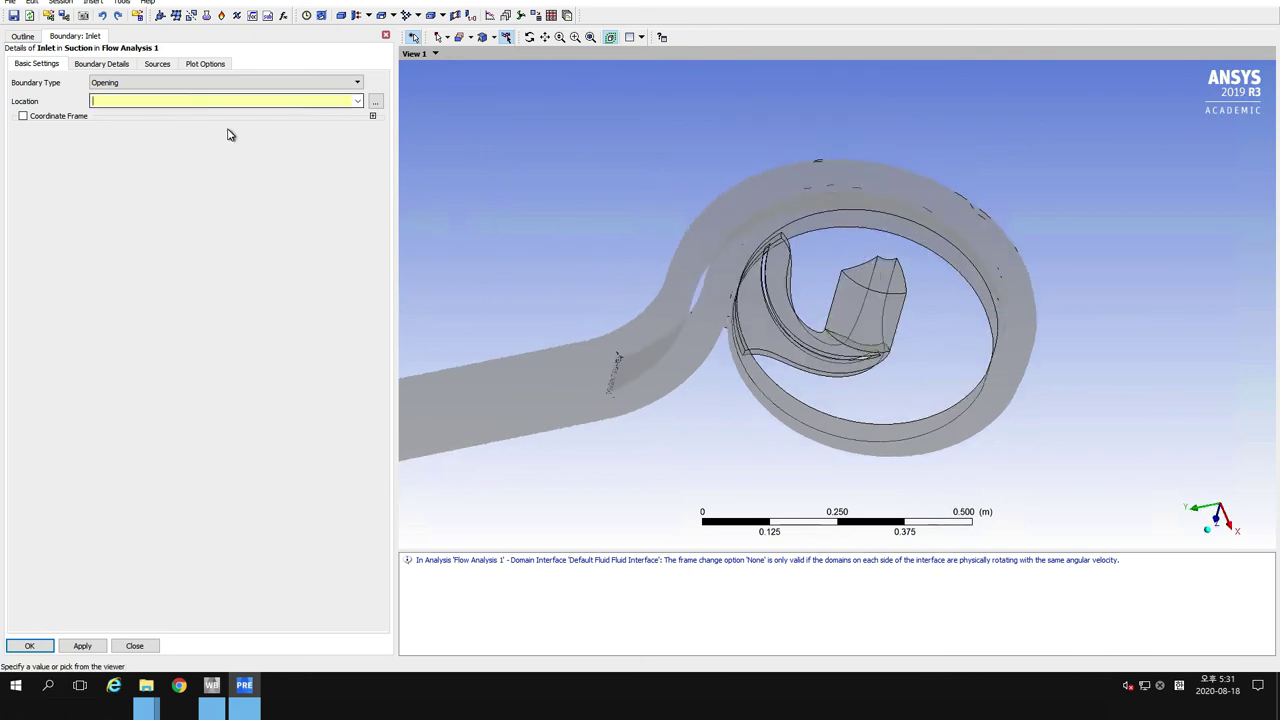
{"action": "left_click", "coordinate": [890, 276]}
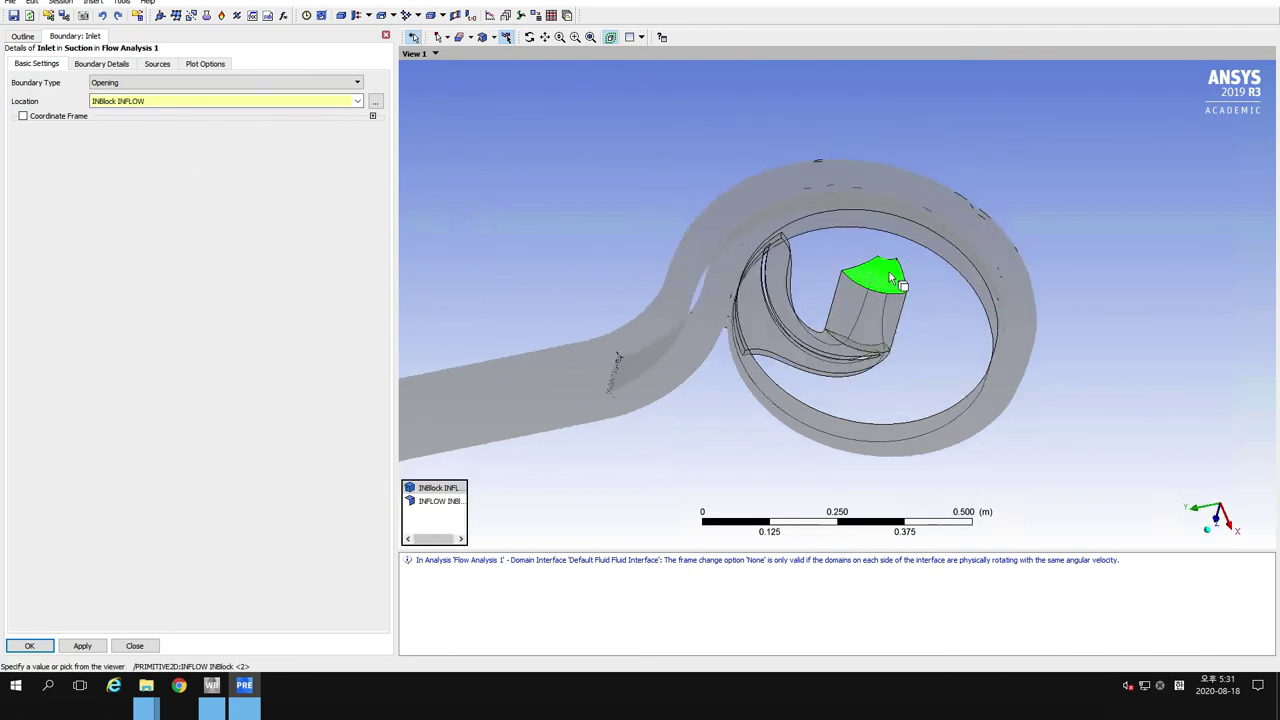
{"action": "left_click", "coordinate": [429, 501]}
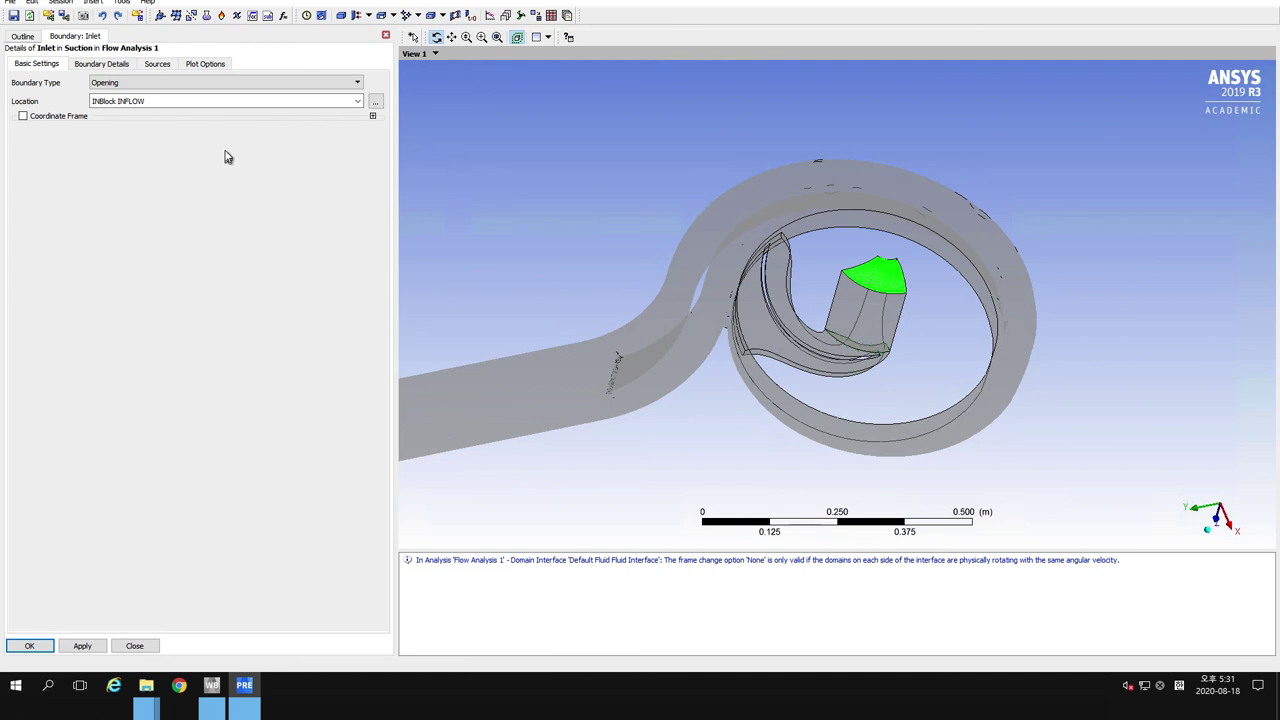
{"action": "left_click", "coordinate": [223, 101]}
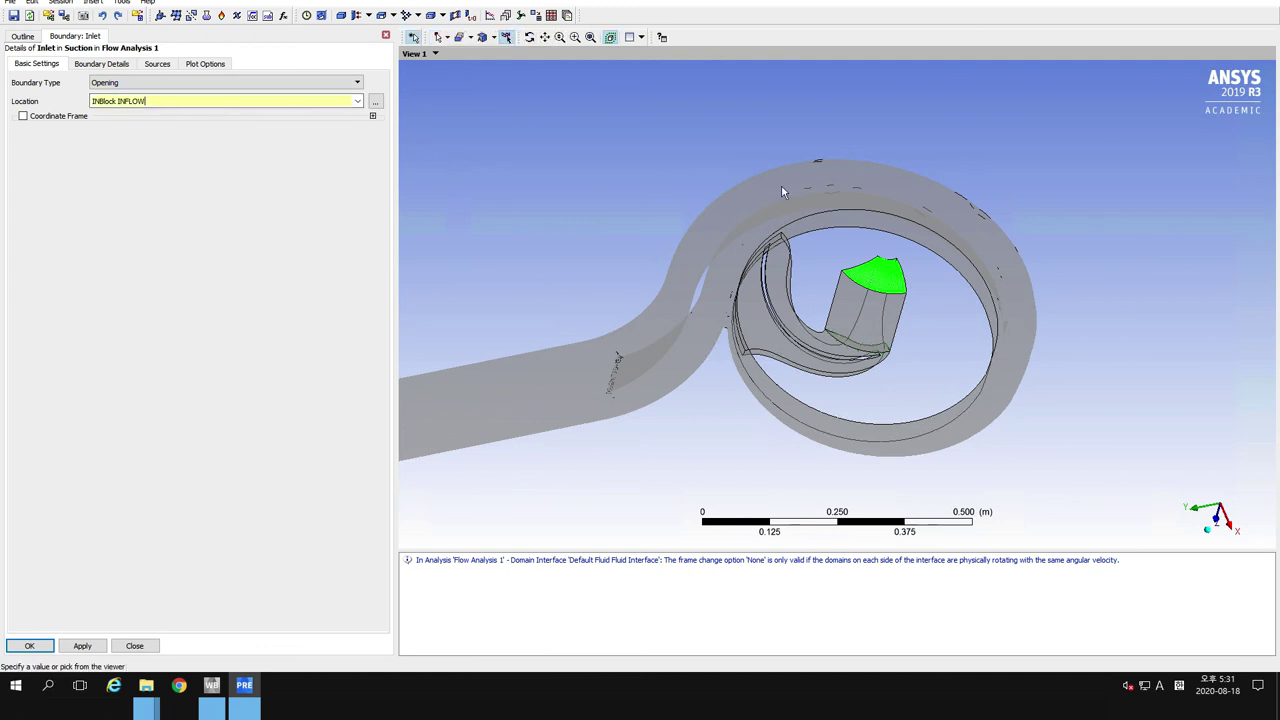
{"action": "left_click", "coordinate": [893, 283]}
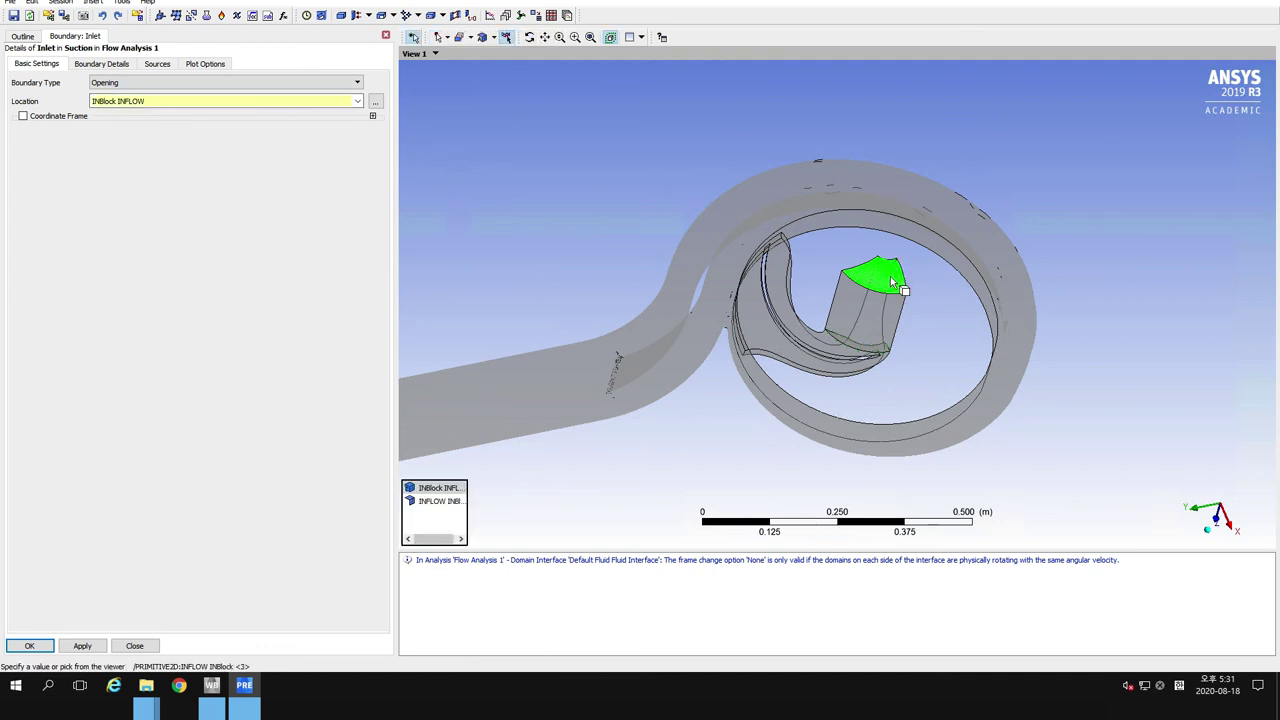
{"action": "left_click", "coordinate": [440, 520]}
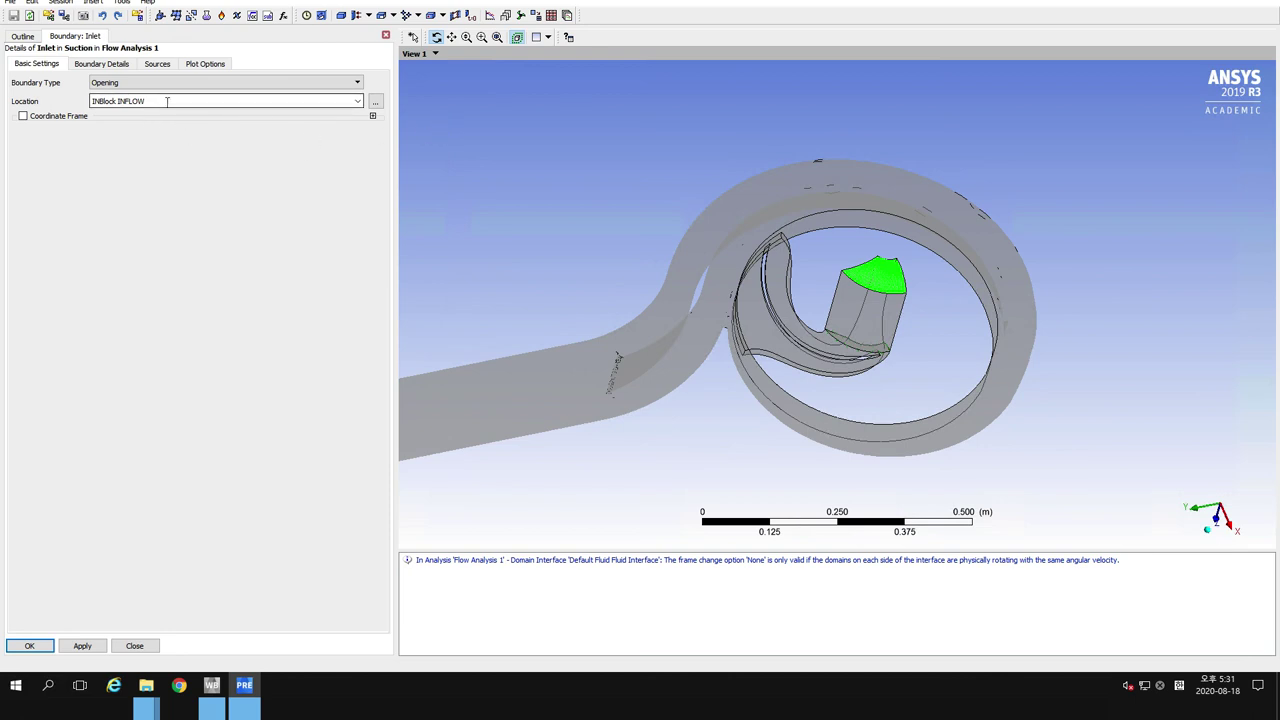
Set the Inlet opening's relative pressure to 0 Pa and accept the boundary
{"action": "left_click", "coordinate": [96, 69]}
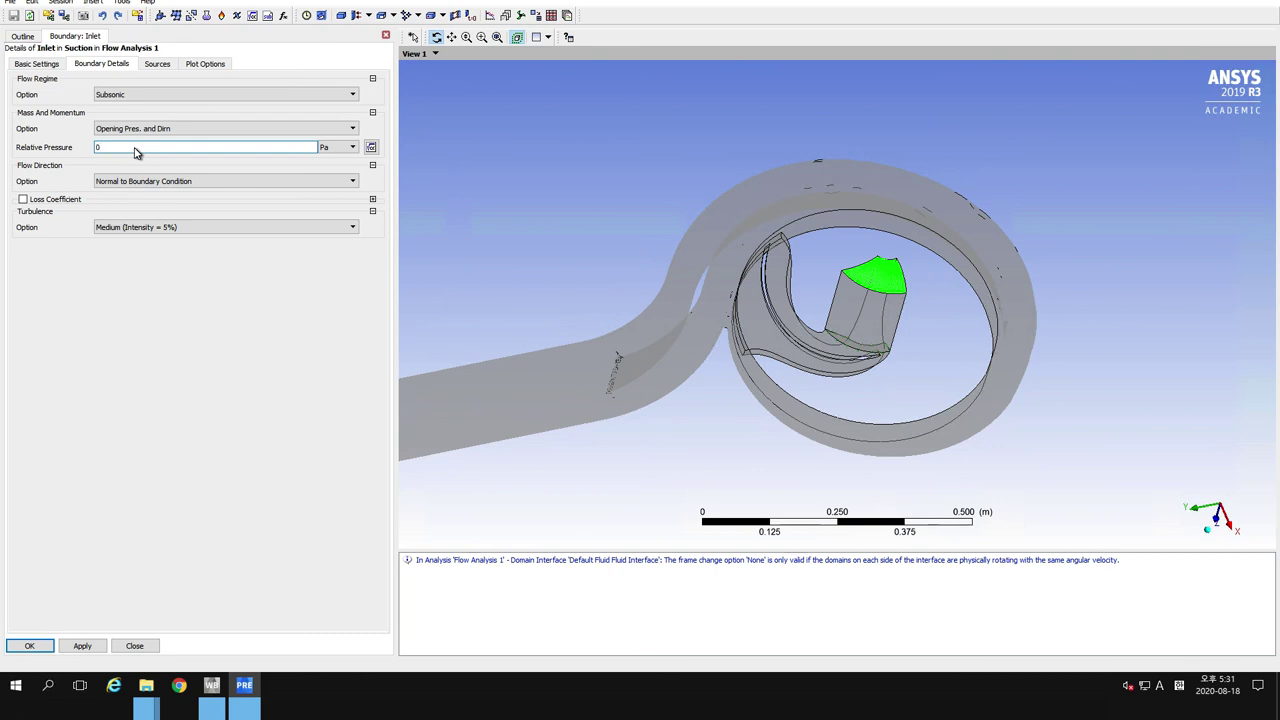
{"action": "left_click", "coordinate": [88, 646]}
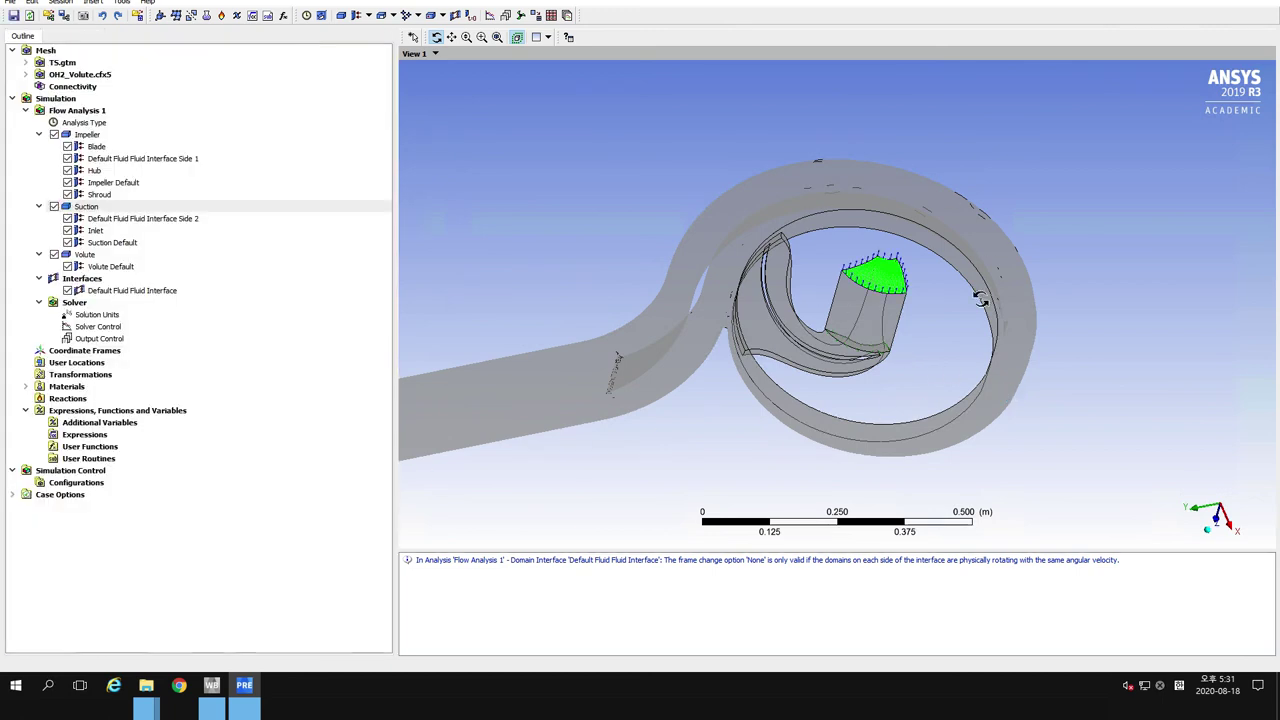
{"action": "left_click_drag", "start_coordinate": [909, 314], "coordinate": [916, 268]}
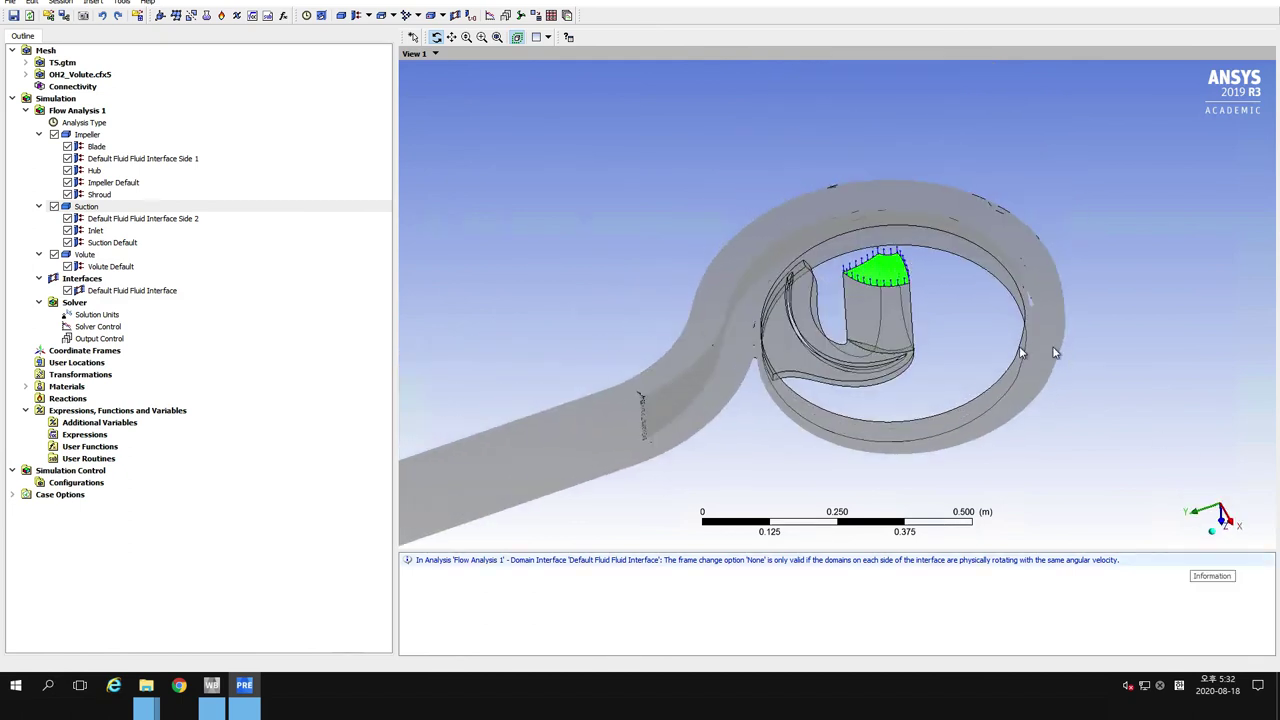
Insert a boundary named Outlet in the Volute domain
{"action": "left_click", "coordinate": [84, 256]}
{"action": "right_click", "coordinate": [87, 258]}
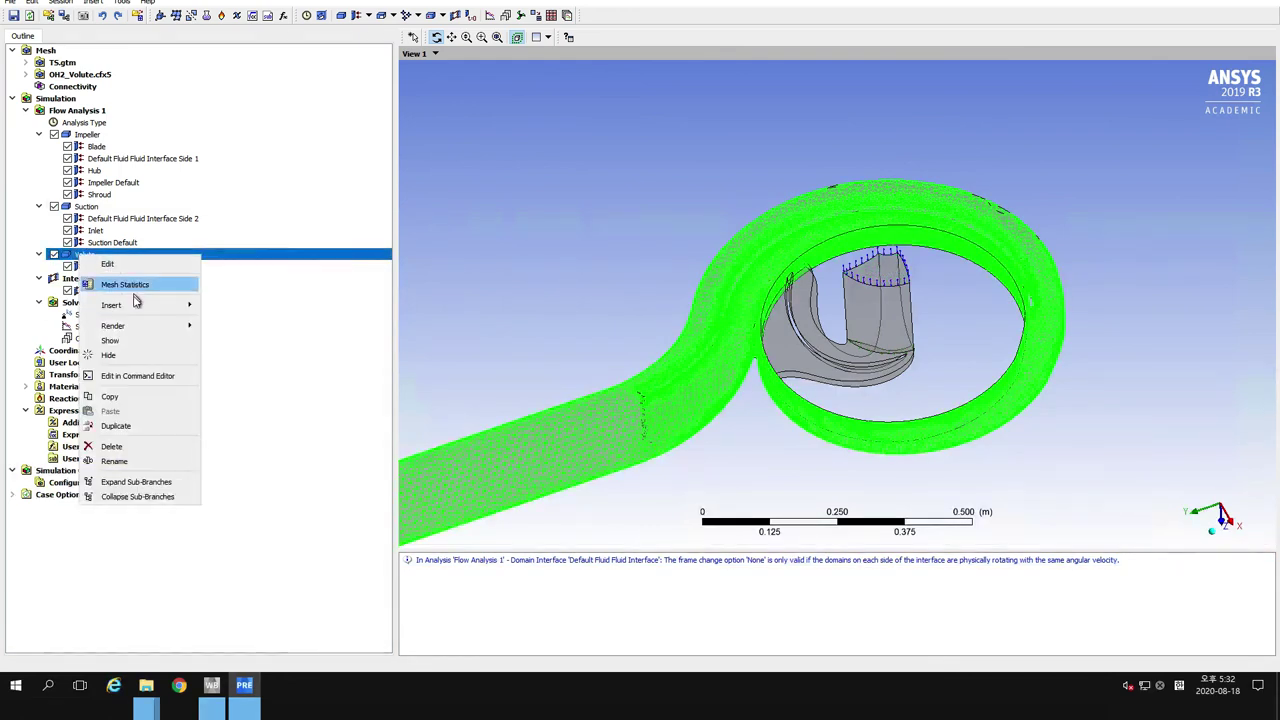
{"action": "mouse_move", "coordinate": [128, 306]}
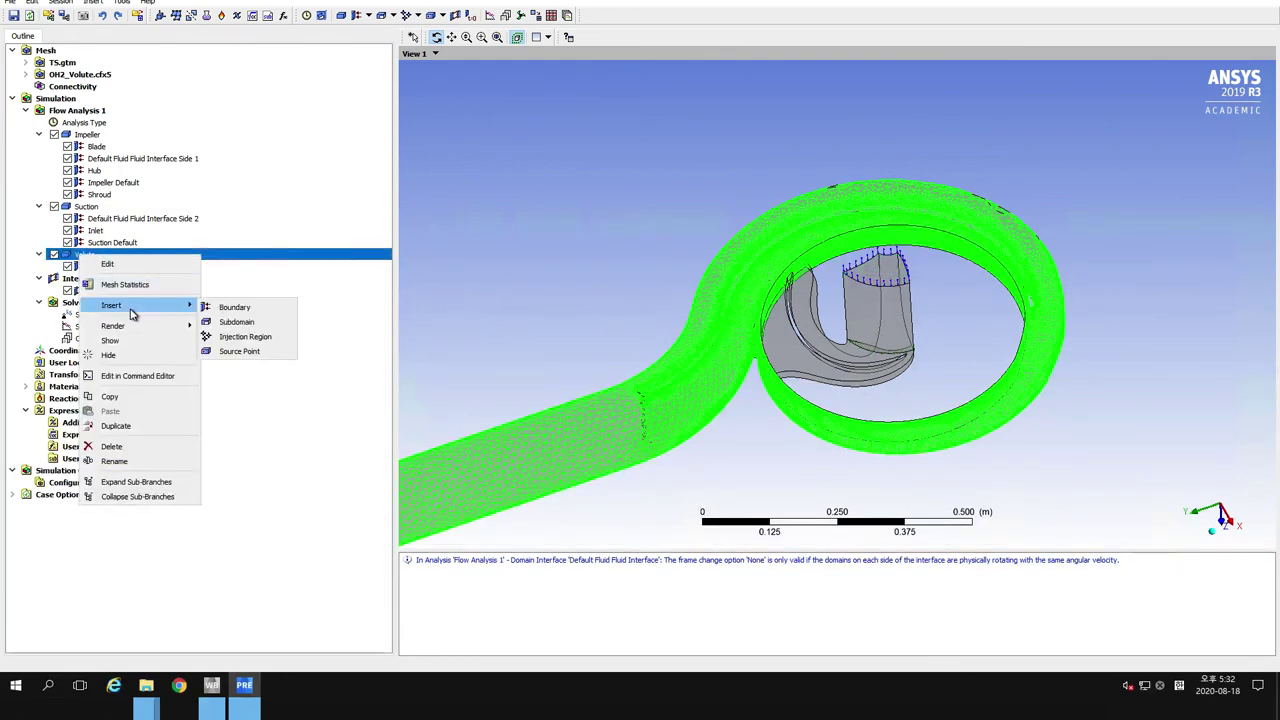
{"action": "left_click", "coordinate": [236, 309]}
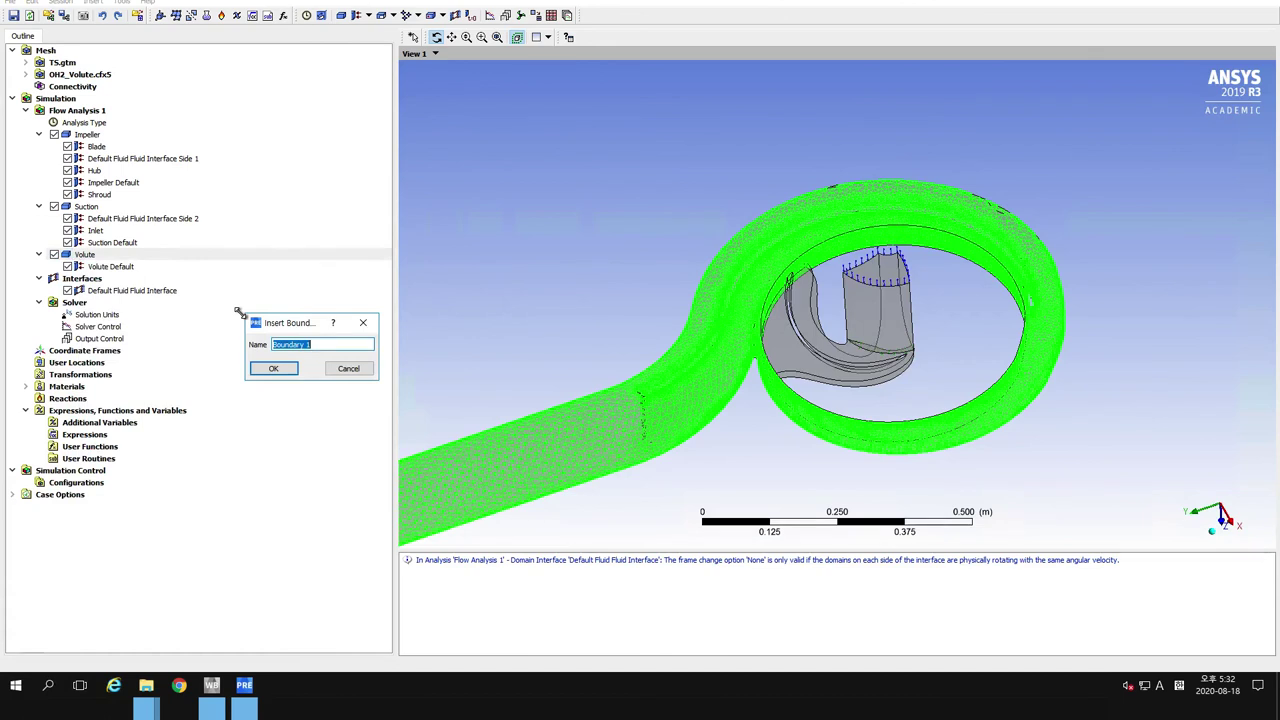
{"action": "type", "text": "Outlet"}
{"action": "left_click", "coordinate": [285, 372]}
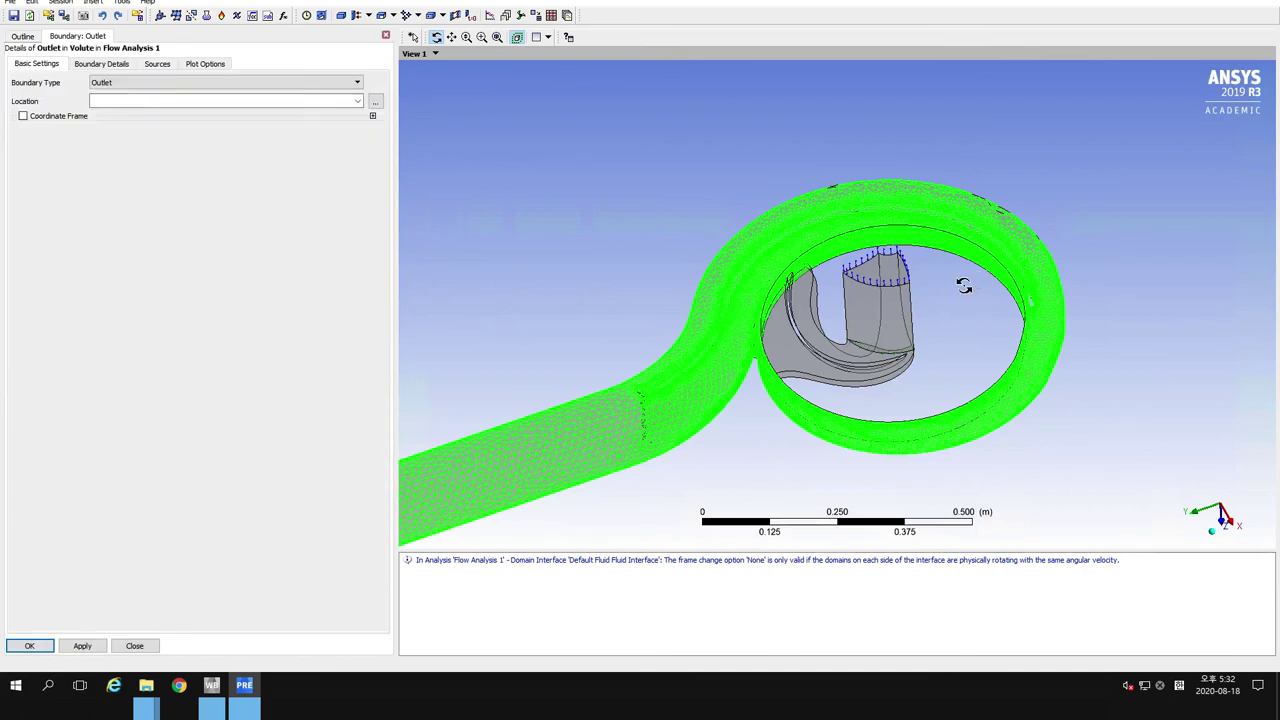
Assign the OUTLET region at the end of the discharge pipe as the Outlet boundary's location
{"action": "scroll", "coordinate": [963, 285], "scroll_direction": "down", "scroll_amount": 2}
{"action": "left_click_drag", "start_coordinate": [963, 285], "coordinate": [820, 323]}
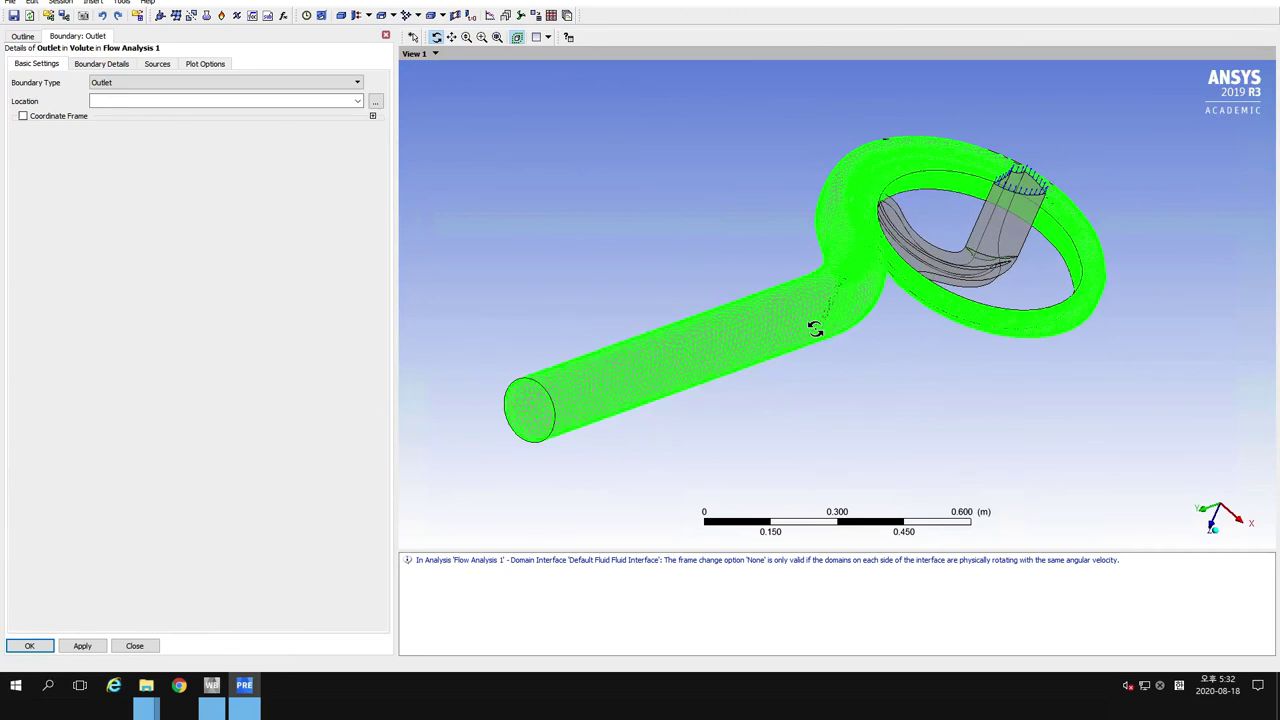
{"action": "middle_click_drag", "start_coordinate": [820, 323], "coordinate": [837, 289], "text": "ctrl"}
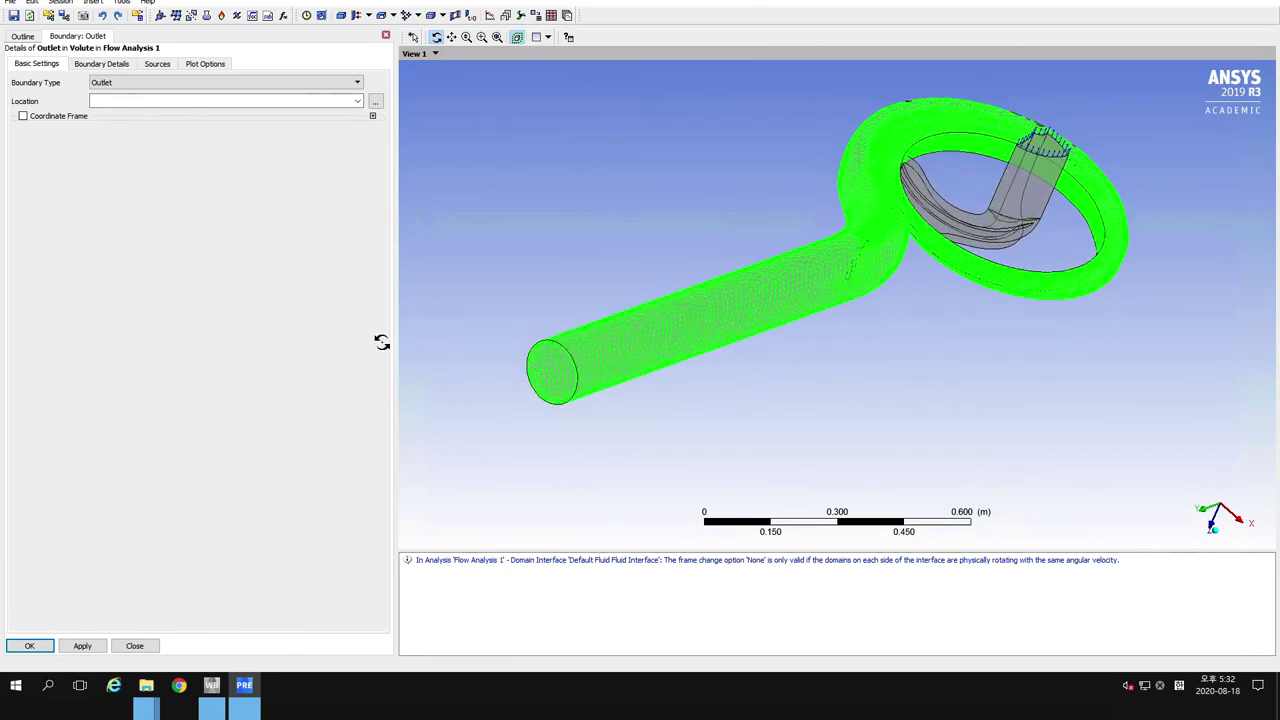
{"action": "left_click", "coordinate": [376, 103]}
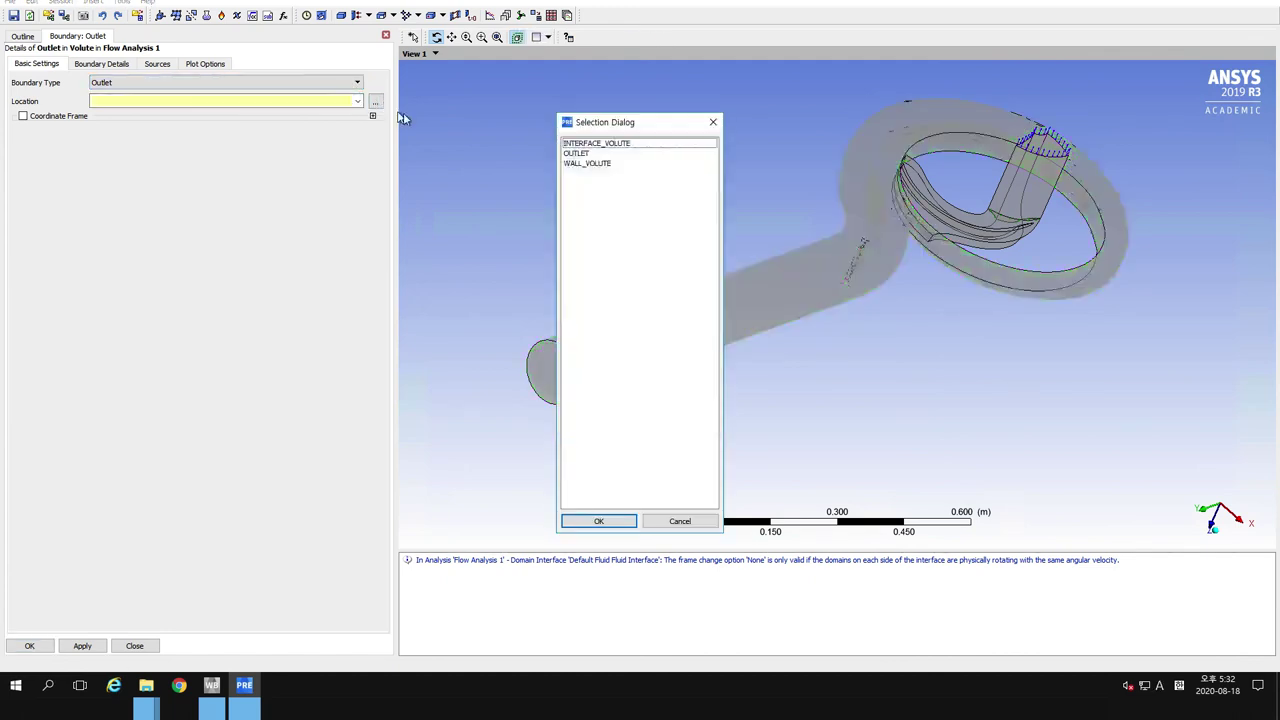
{"action": "left_click", "coordinate": [591, 153]}
{"action": "left_click_drag", "start_coordinate": [651, 126], "coordinate": [746, 114]}
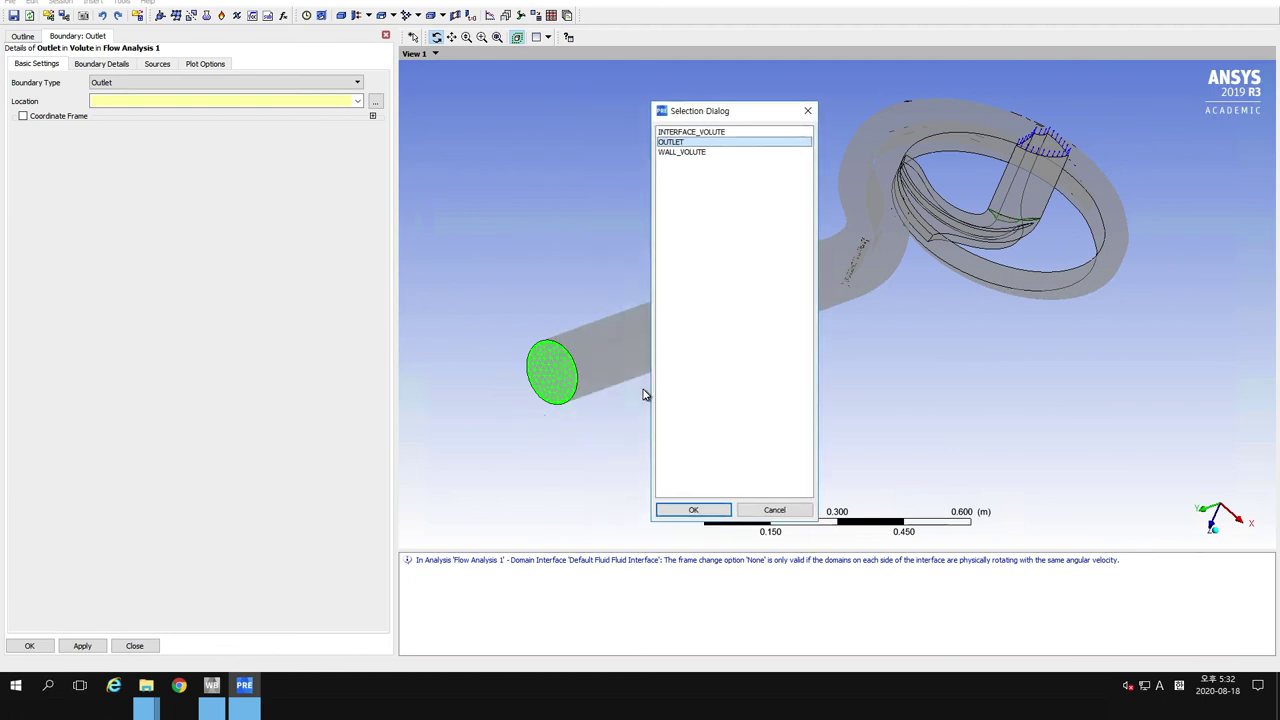
{"action": "left_click", "coordinate": [690, 511]}
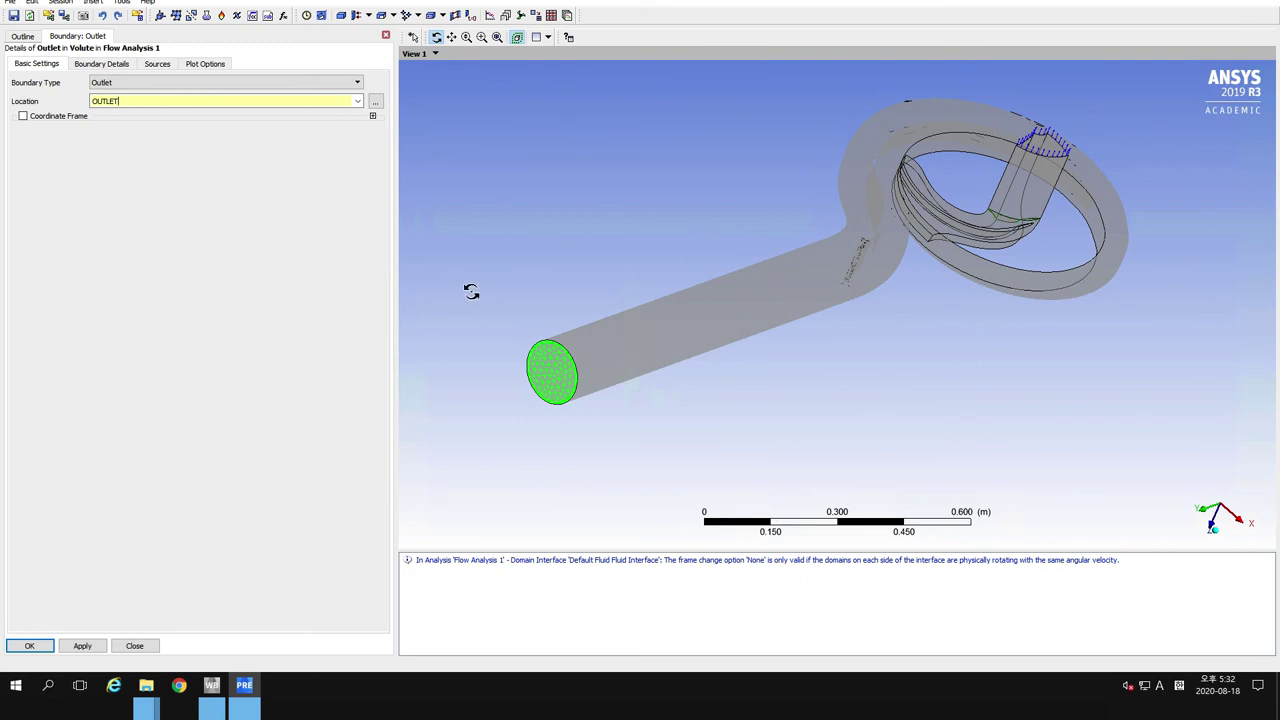
Specify a mass flow rate of 152 kg s^-1 for the Outlet boundary and accept it
{"action": "left_click", "coordinate": [120, 64]}
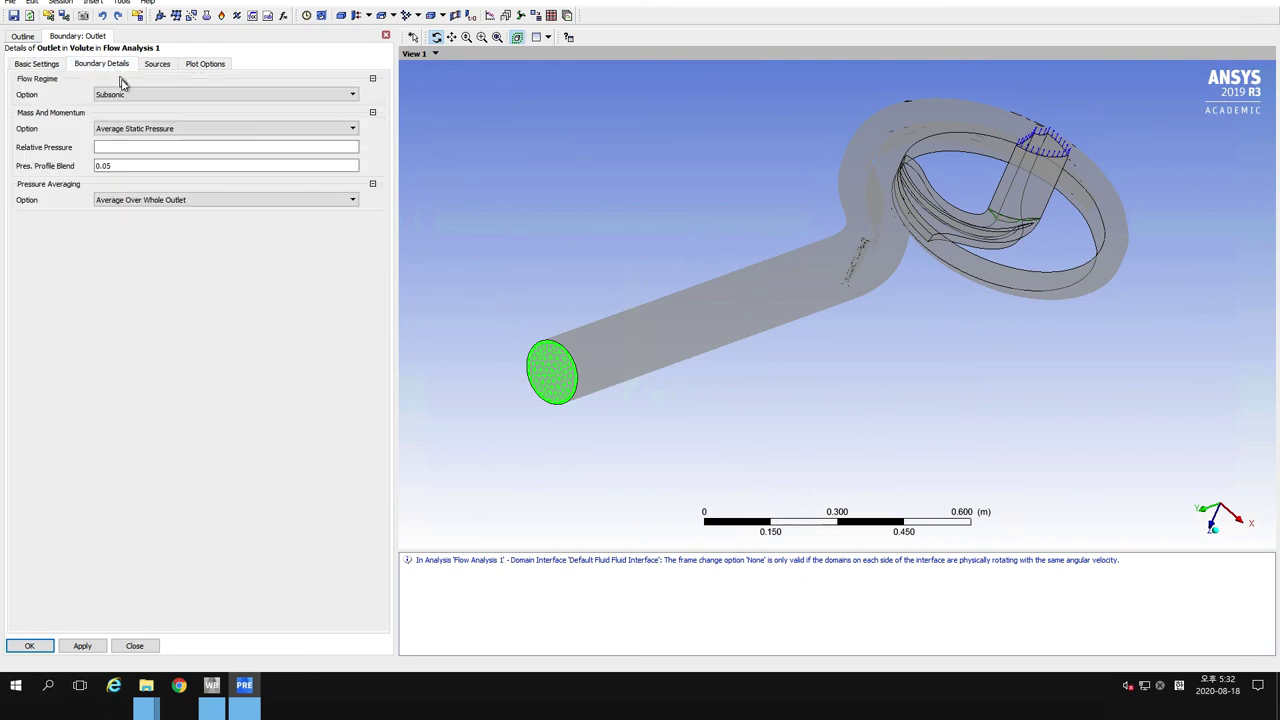
{"action": "left_click", "coordinate": [125, 131]}
{"action": "left_click", "coordinate": [120, 180]}
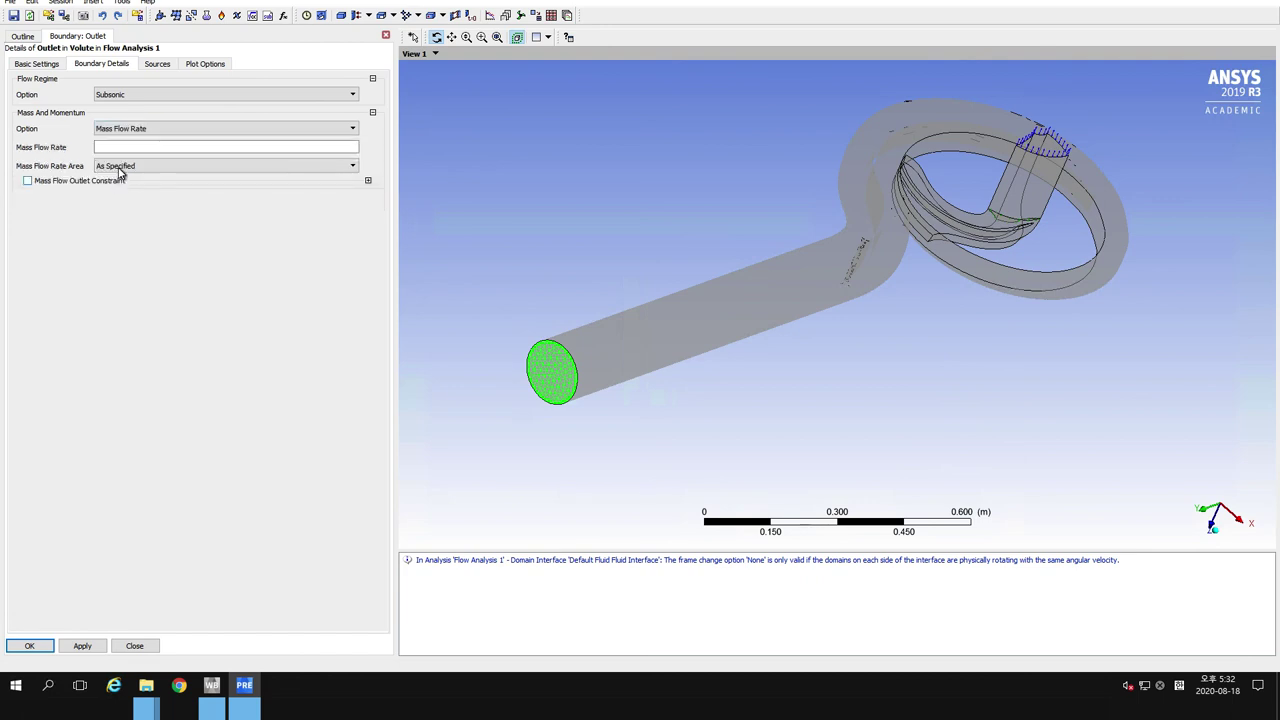
{"action": "left_click", "coordinate": [114, 149]}
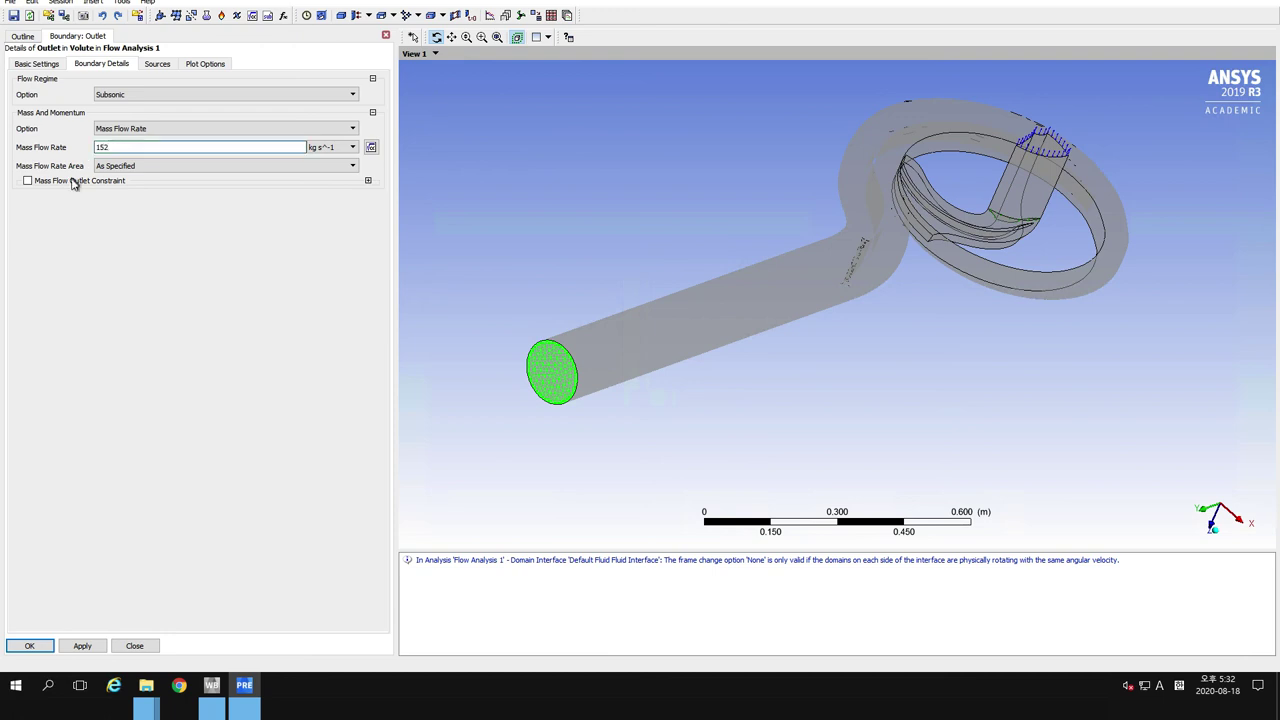
{"action": "left_click", "coordinate": [178, 320]}
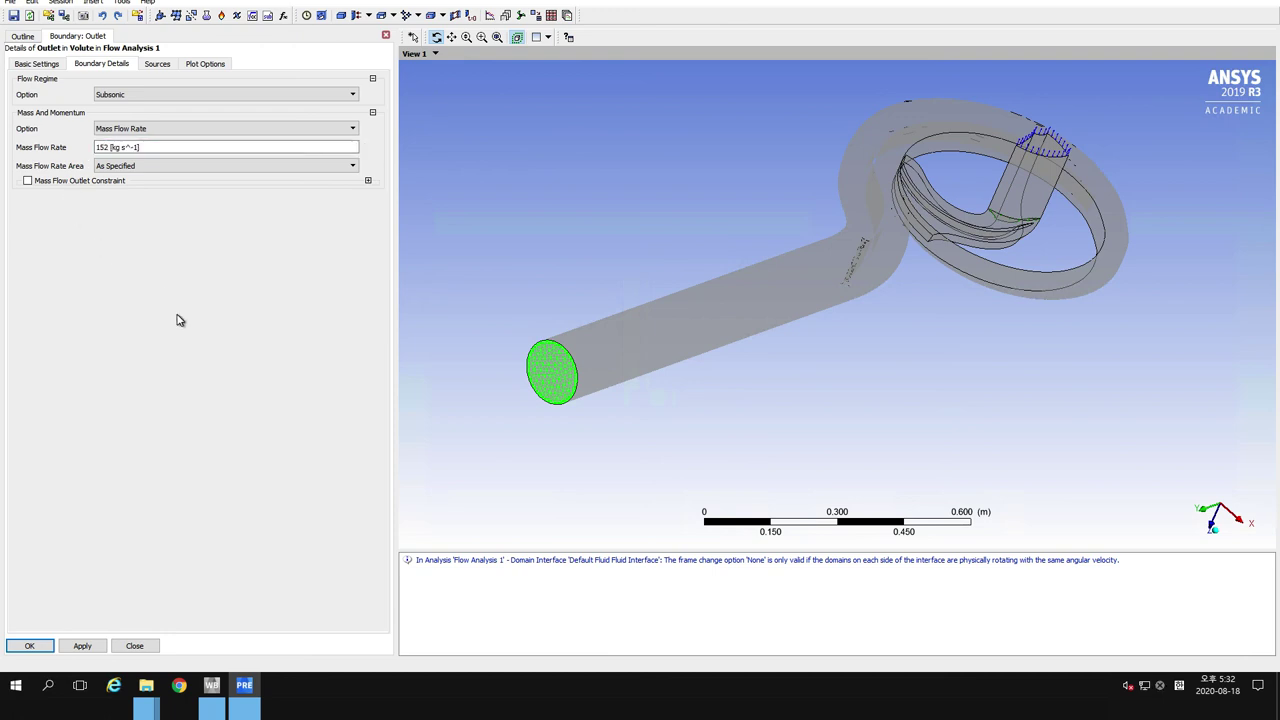
{"action": "left_click", "coordinate": [68, 645]}
{"action": "left_click", "coordinate": [30, 646]}
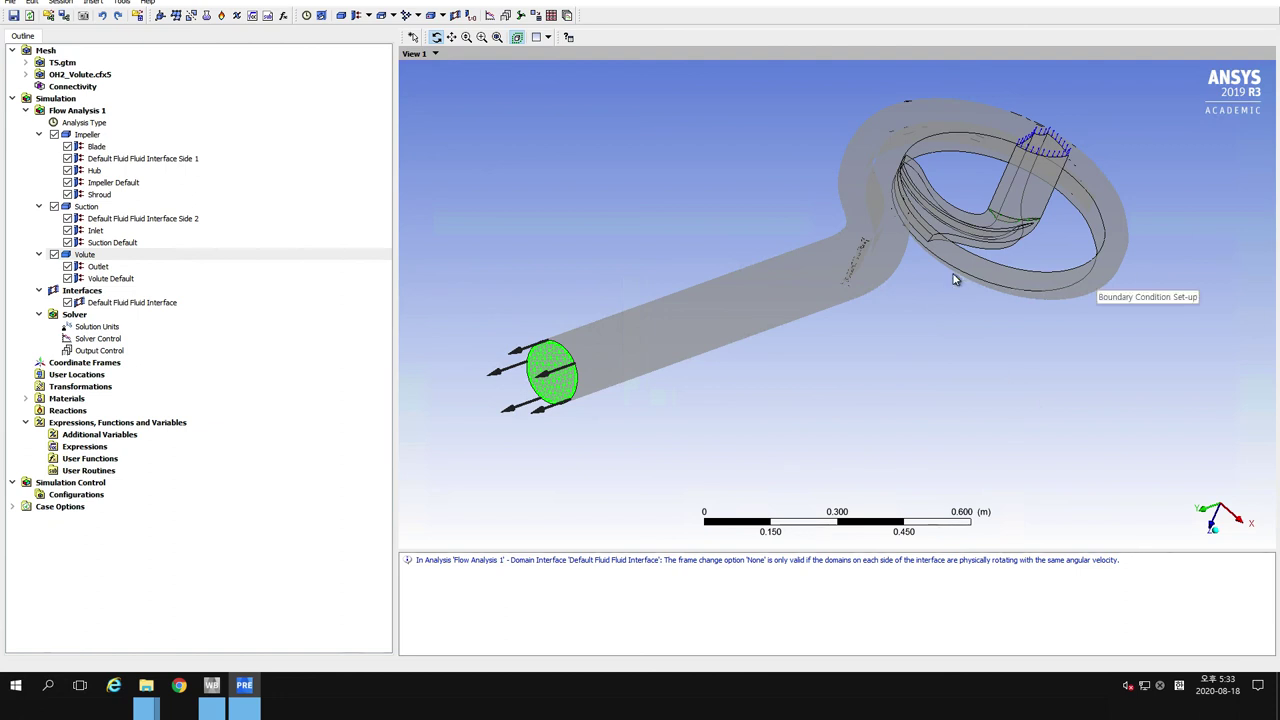
Inspect the Default Fluid Fluid Interface between the suction and impeller passages and delete it
{"action": "left_click_drag", "start_coordinate": [957, 277], "coordinate": [923, 280]}
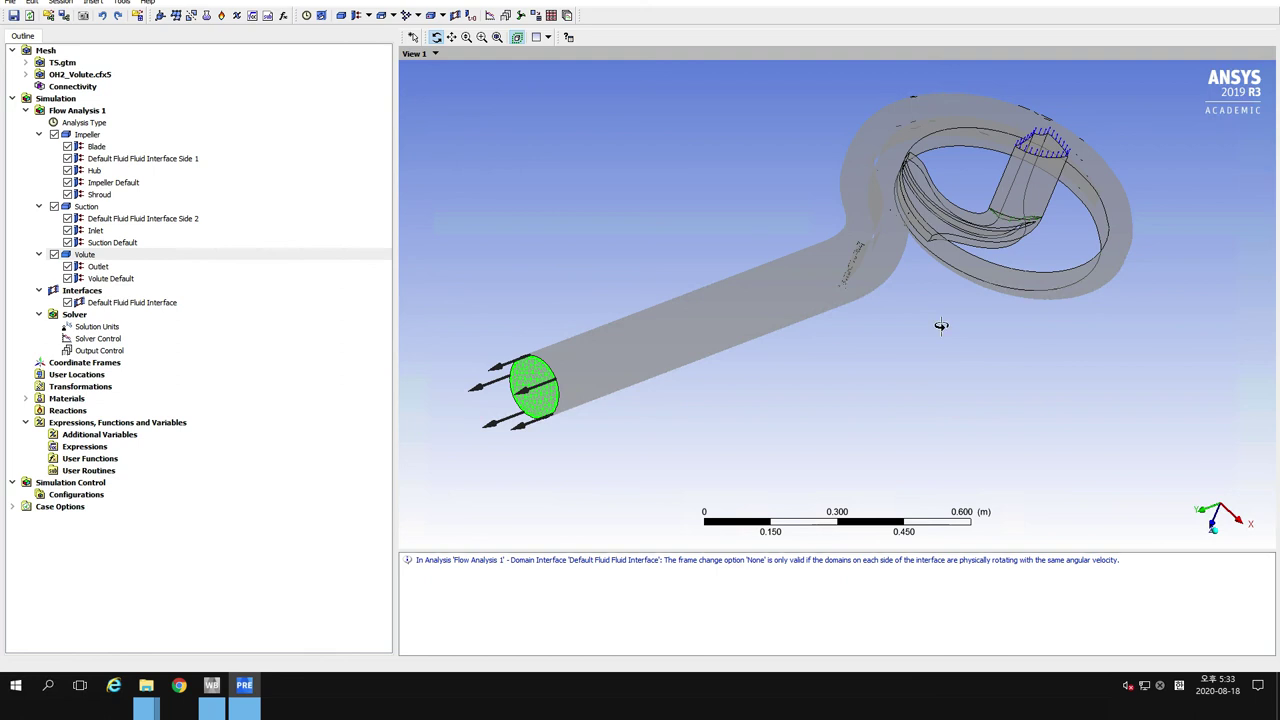
{"action": "left_click_drag", "start_coordinate": [906, 258], "coordinate": [935, 195]}
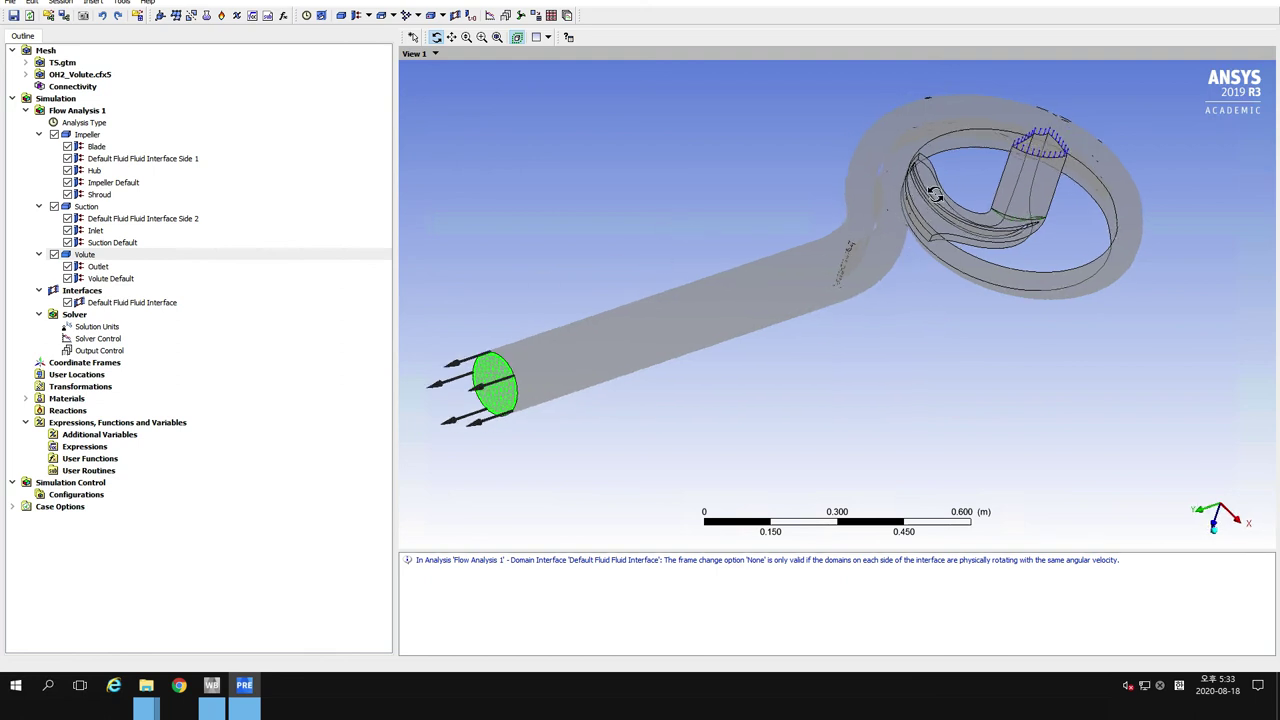
{"action": "scroll", "coordinate": [1097, 305], "scroll_direction": "up", "scroll_amount": 5}
{"action": "left_click_drag", "start_coordinate": [1011, 277], "coordinate": [960, 262]}
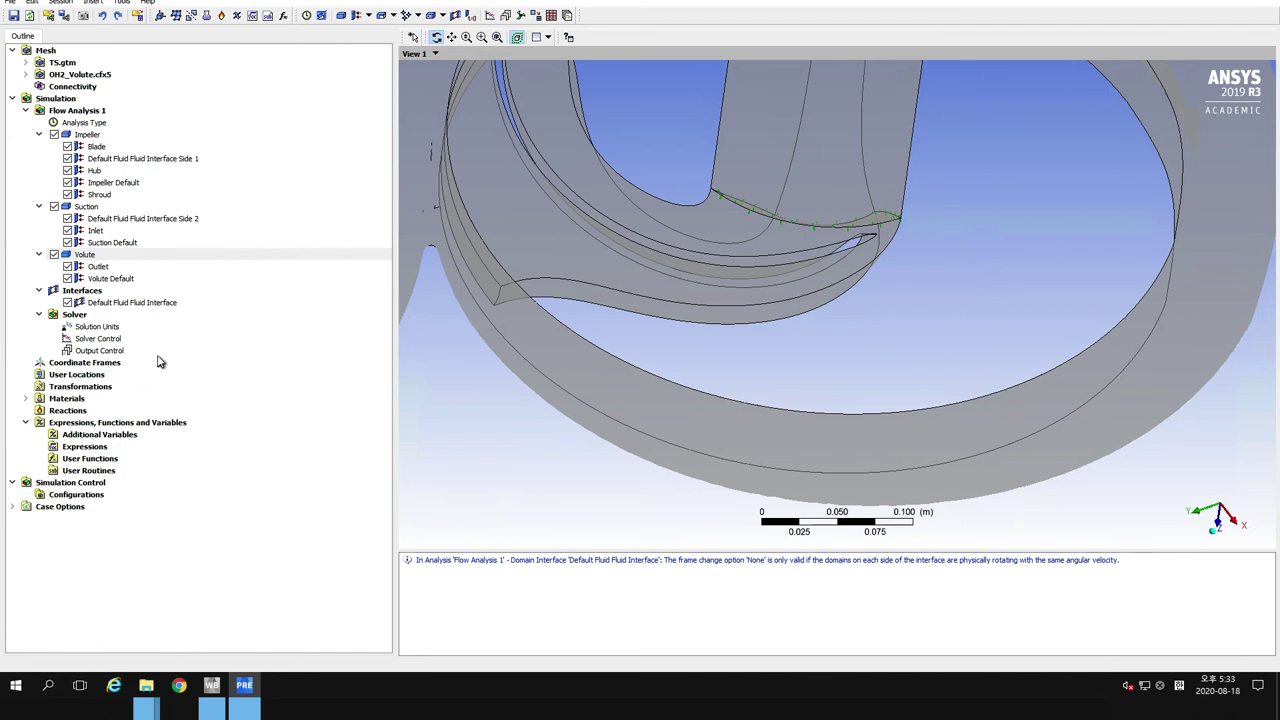
{"action": "left_click", "coordinate": [152, 304]}
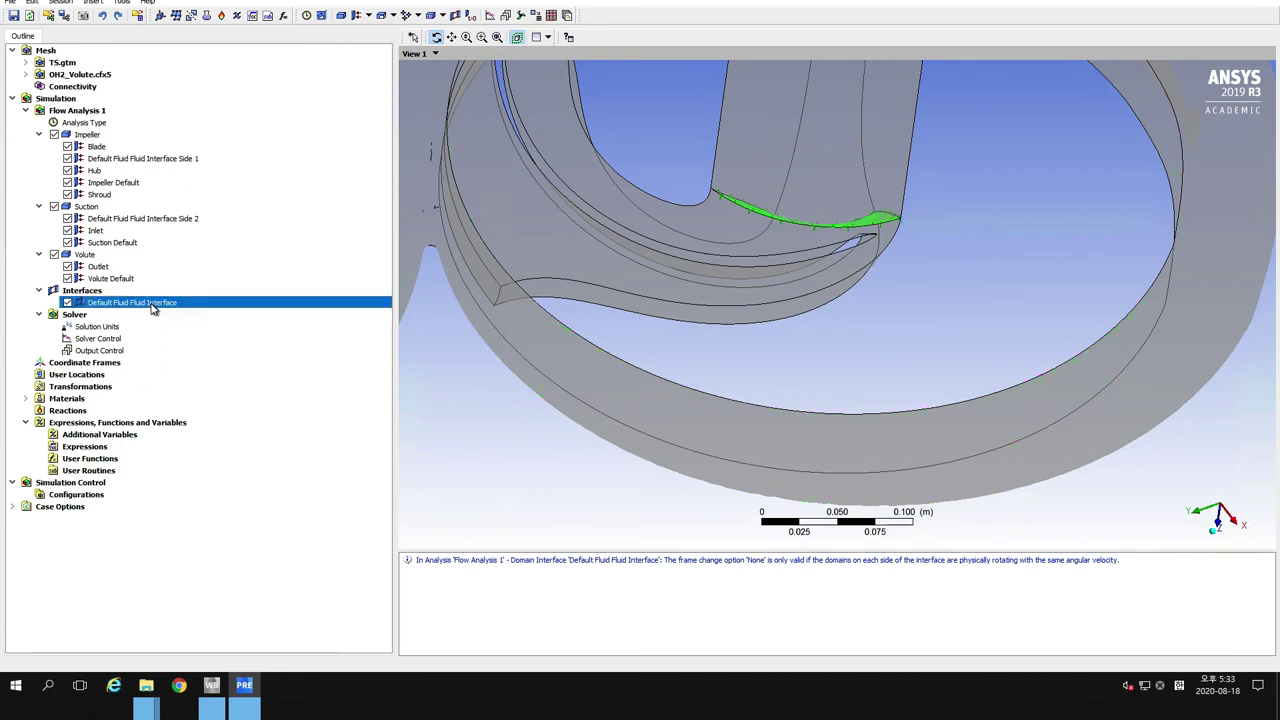
{"action": "left_click_drag", "start_coordinate": [940, 260], "coordinate": [900, 280]}
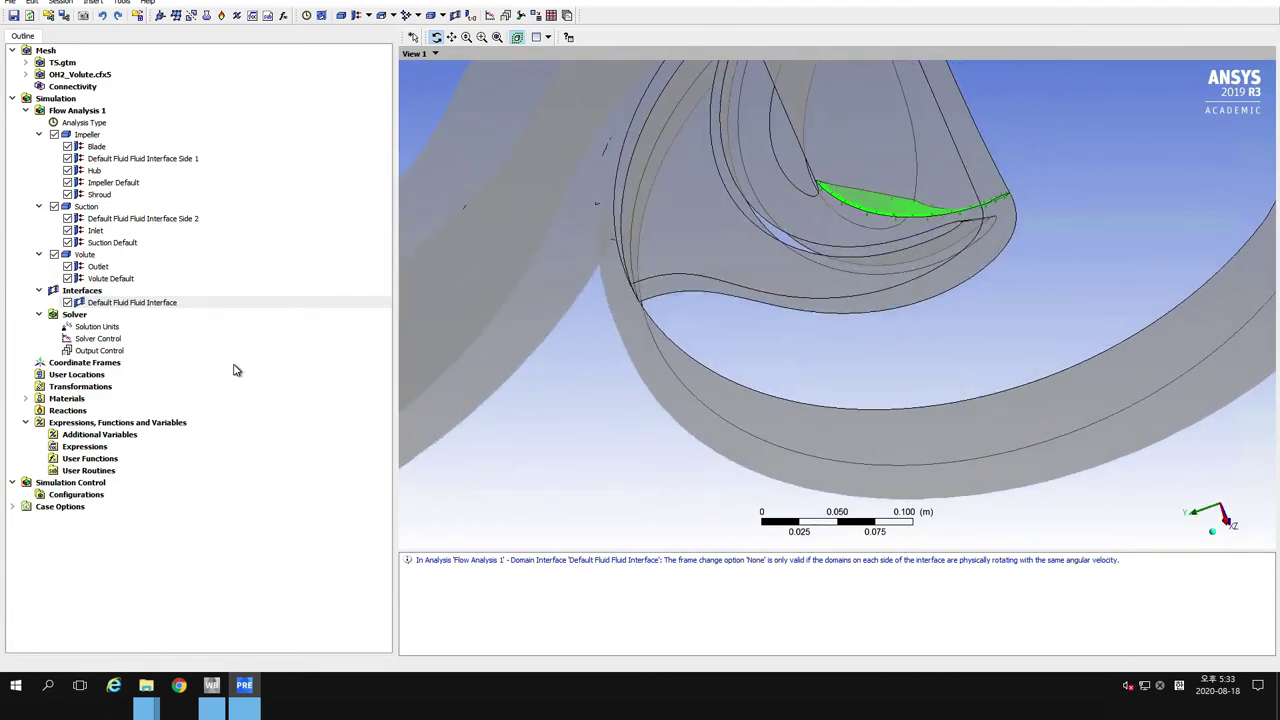
{"action": "left_click", "coordinate": [125, 303]}
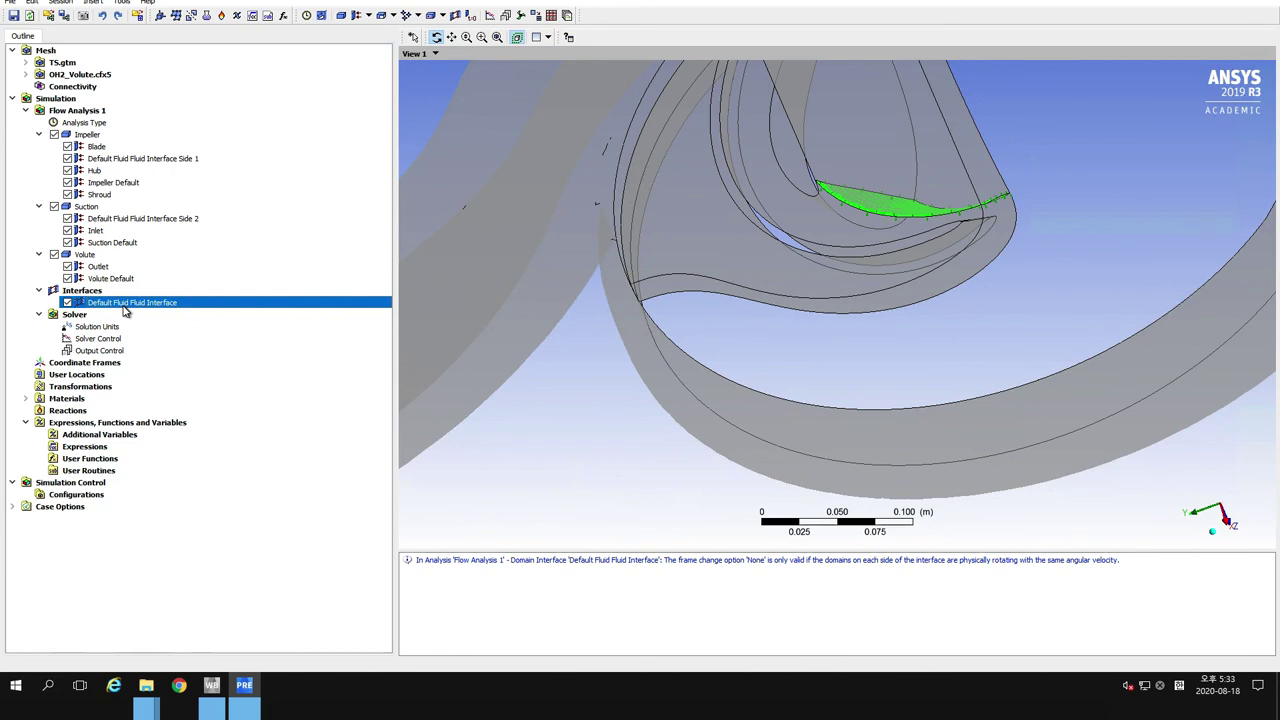
{"action": "key", "text": "Delete"}
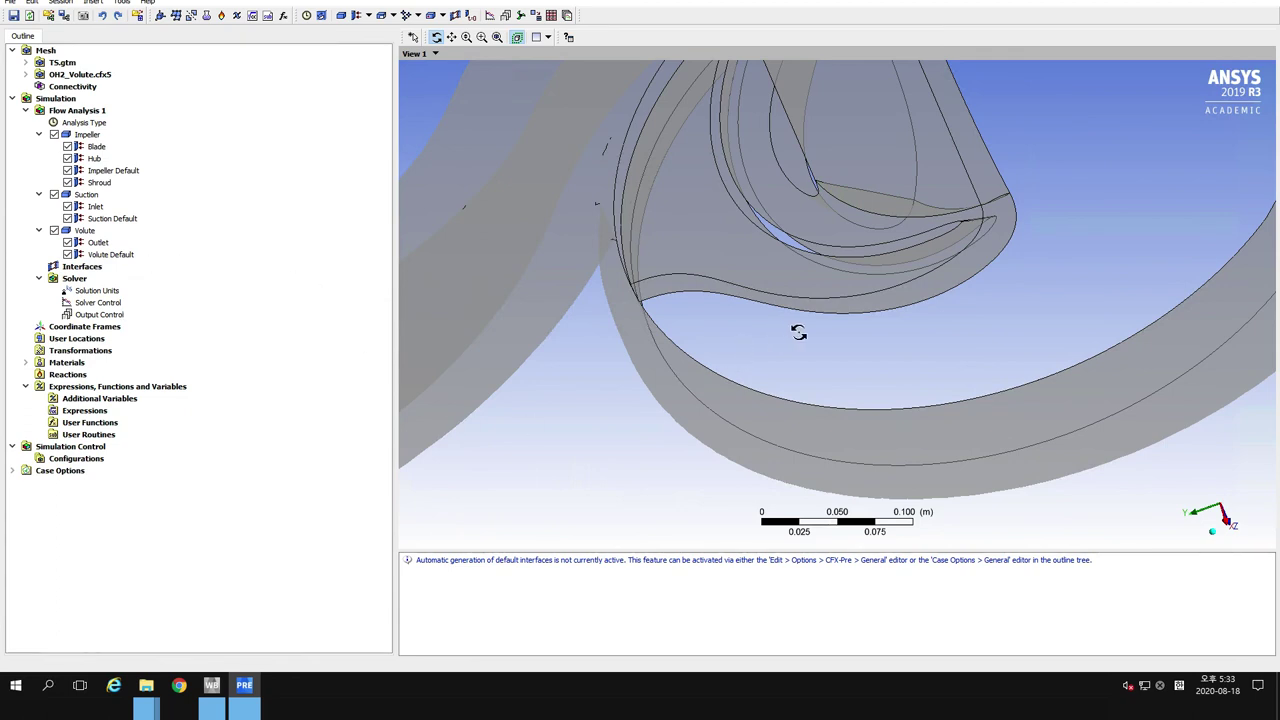
Insert a domain interface named Suction_to_Impeller
{"action": "left_click_drag", "start_coordinate": [798, 333], "coordinate": [790, 378]}
{"action": "left_click", "coordinate": [458, 16]}
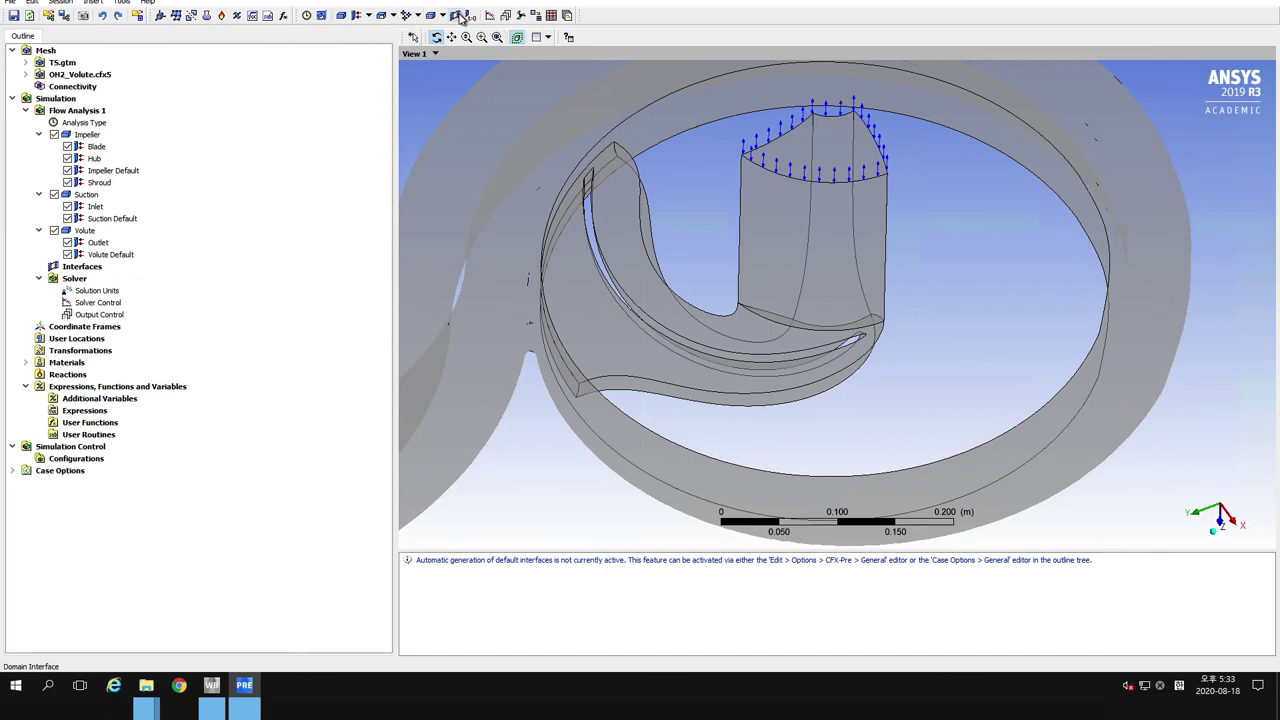
{"action": "left_click", "coordinate": [460, 17]}
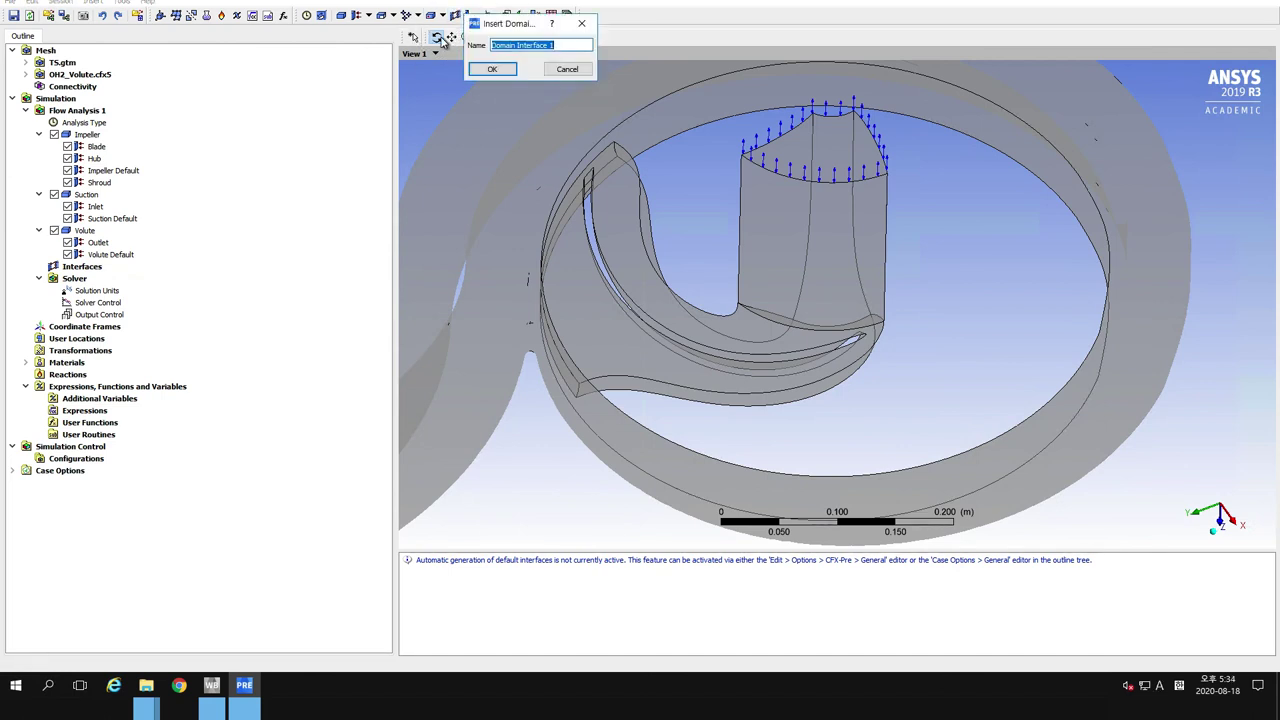
{"action": "type", "text": "Suction_to_Impeller"}
{"action": "key", "text": "Return"}
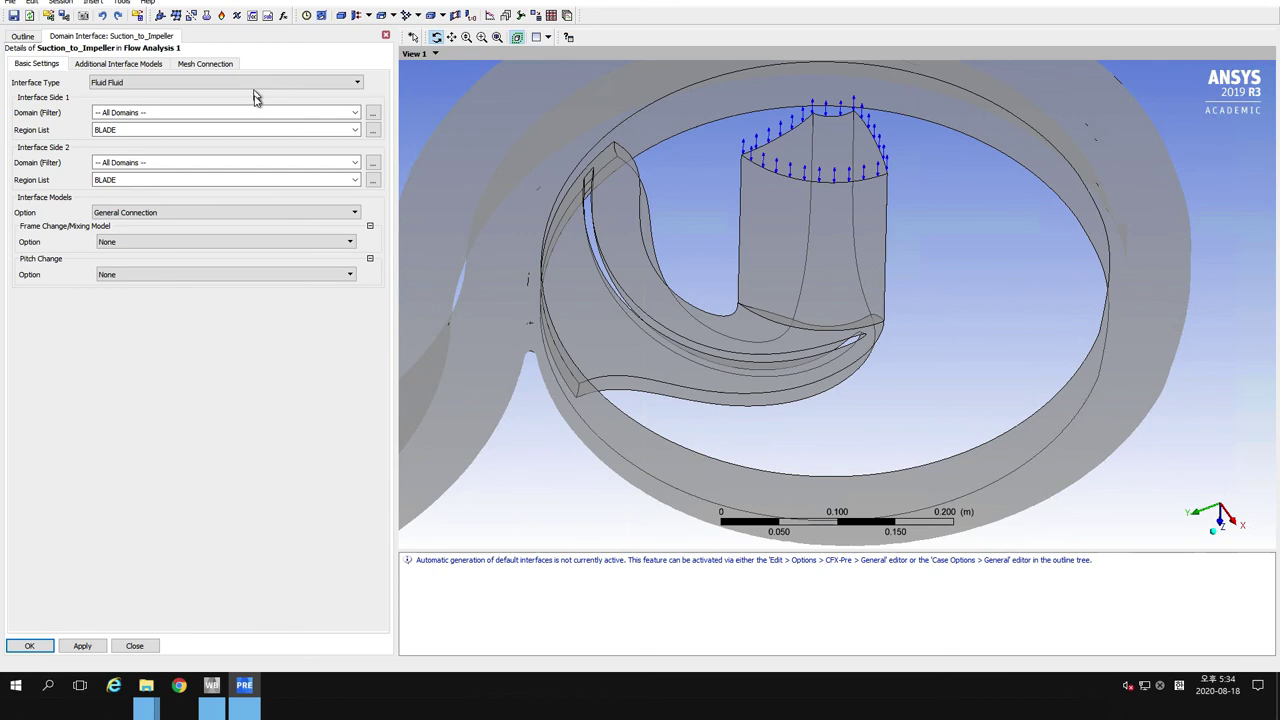
Filter the Suction_to_Impeller interface to the Suction domain on side 1 and the Impeller domain on side 2
{"action": "left_click", "coordinate": [355, 112]}
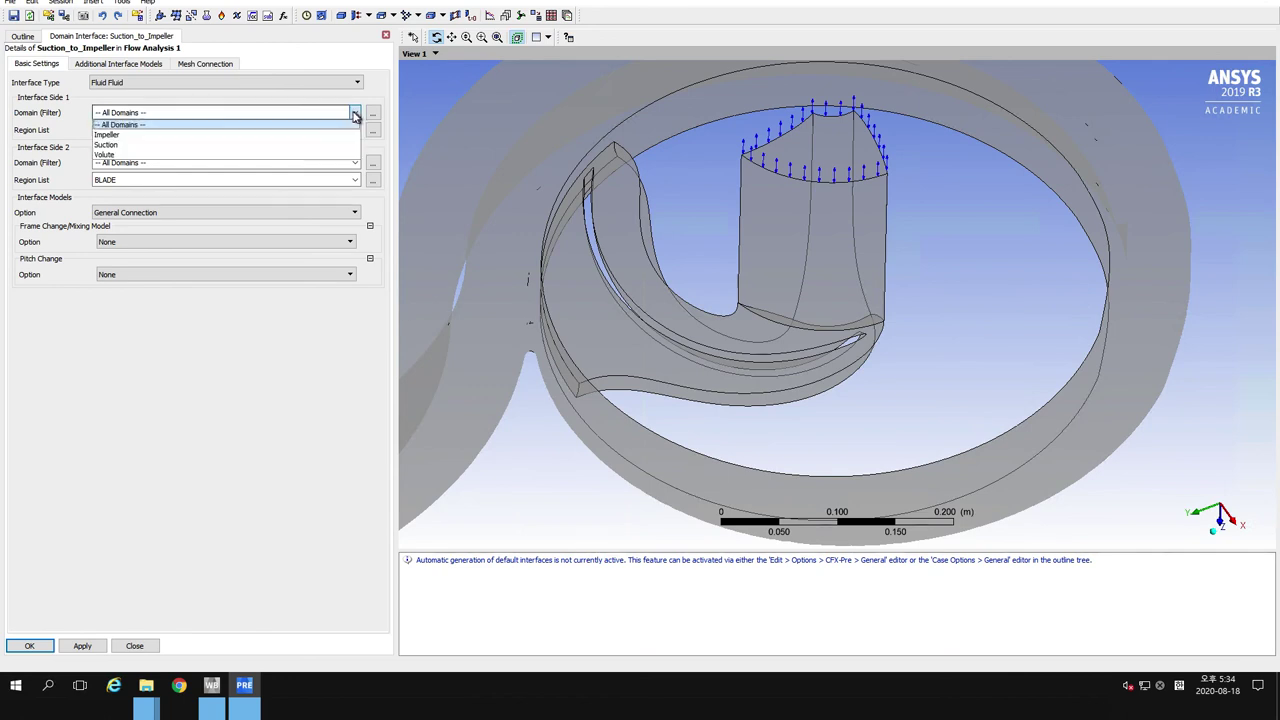
{"action": "left_click", "coordinate": [124, 145]}
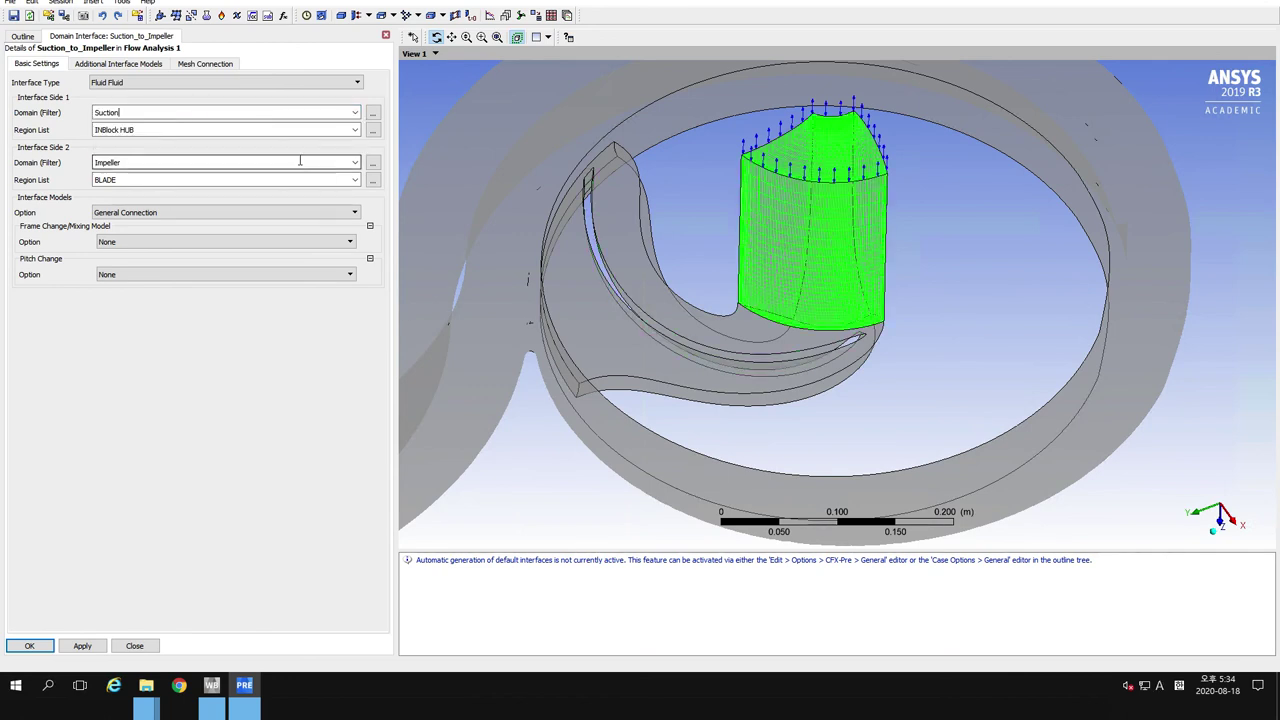
{"action": "left_click", "coordinate": [180, 163]}
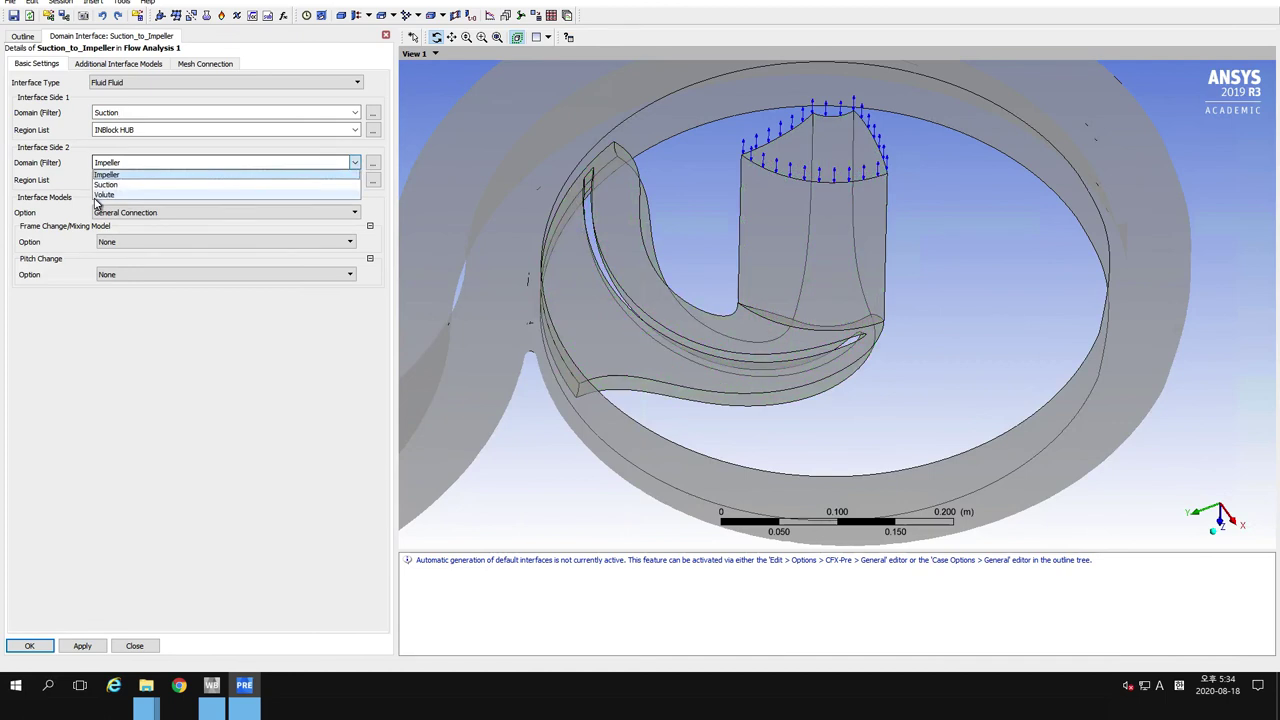
{"action": "left_click", "coordinate": [108, 176]}
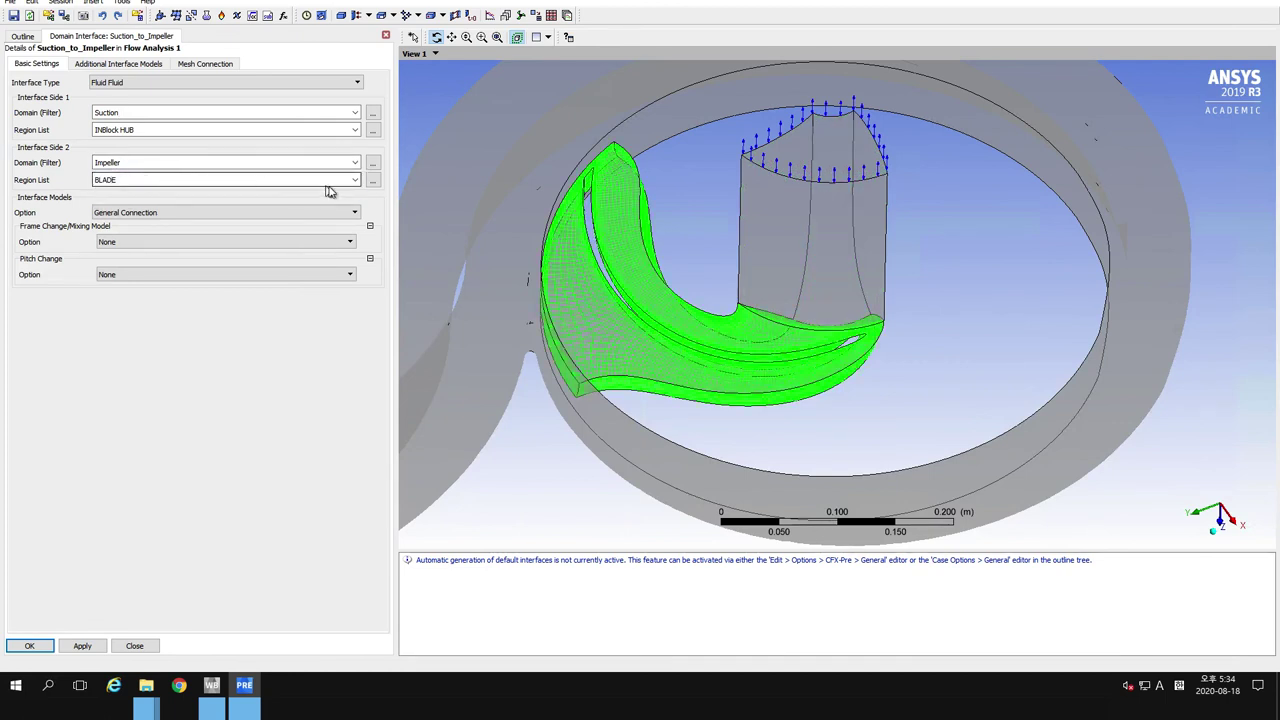
Assign the OUTFLOW INBlock region to side 1 and the INFLOW Passage region to side 2 of the suction–impeller interface
{"action": "left_click", "coordinate": [372, 130]}
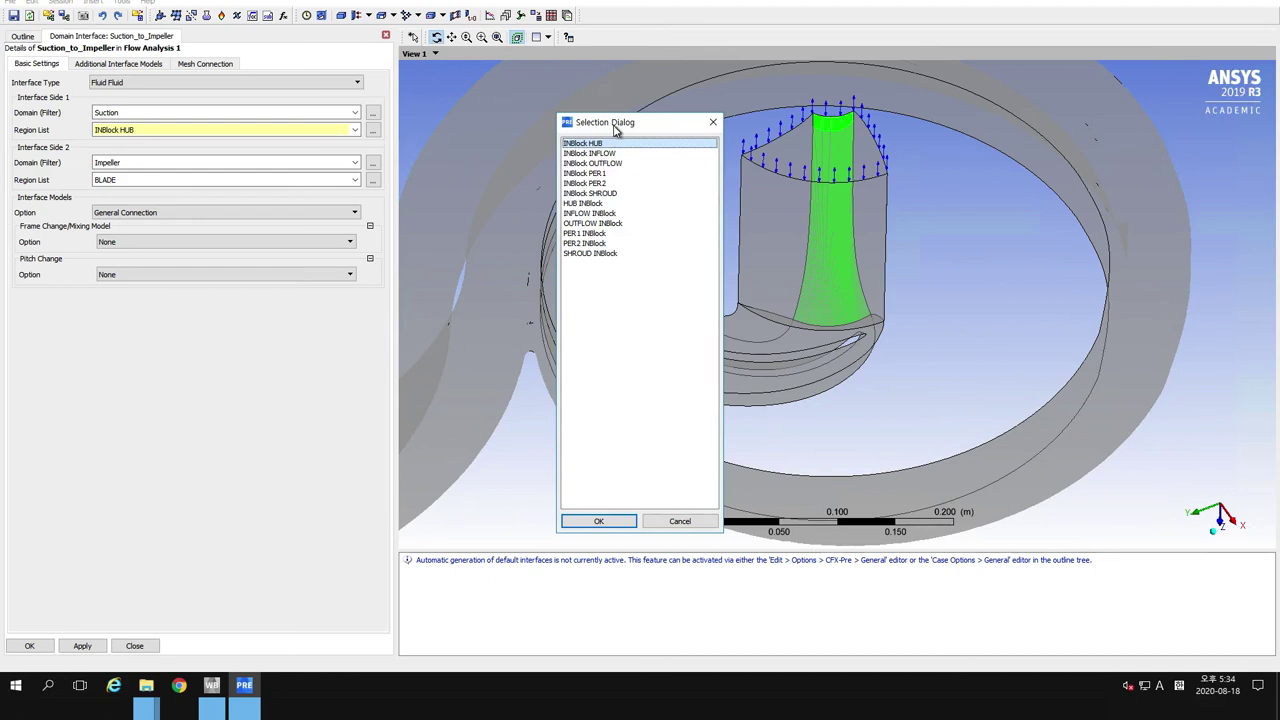
{"action": "left_click_drag", "start_coordinate": [614, 126], "coordinate": [480, 119]}
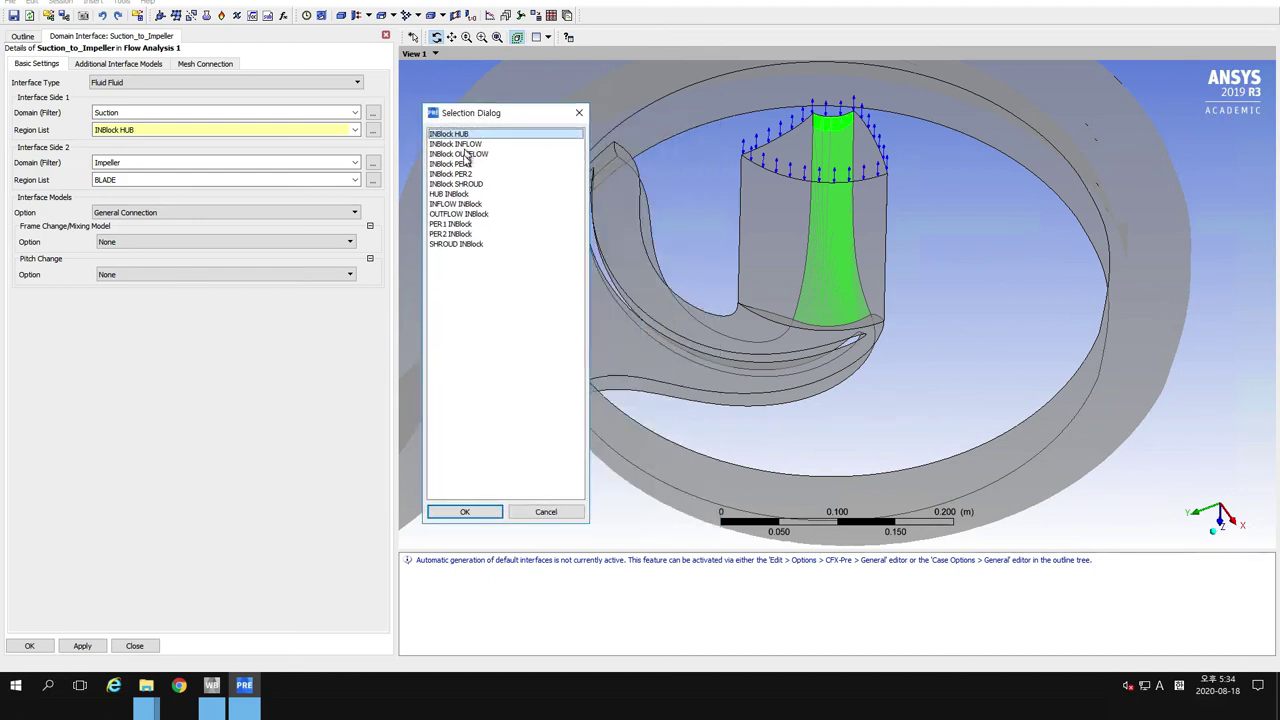
{"action": "left_click", "coordinate": [456, 215]}
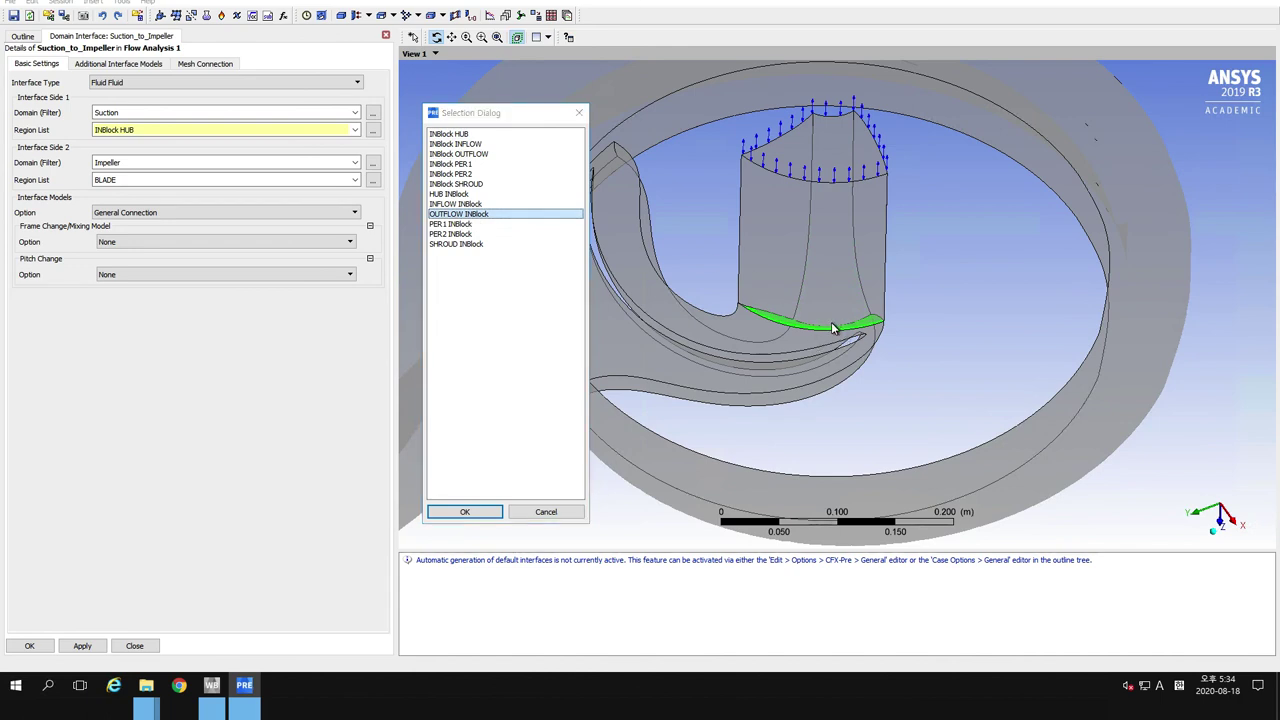
{"action": "left_click", "coordinate": [450, 515]}
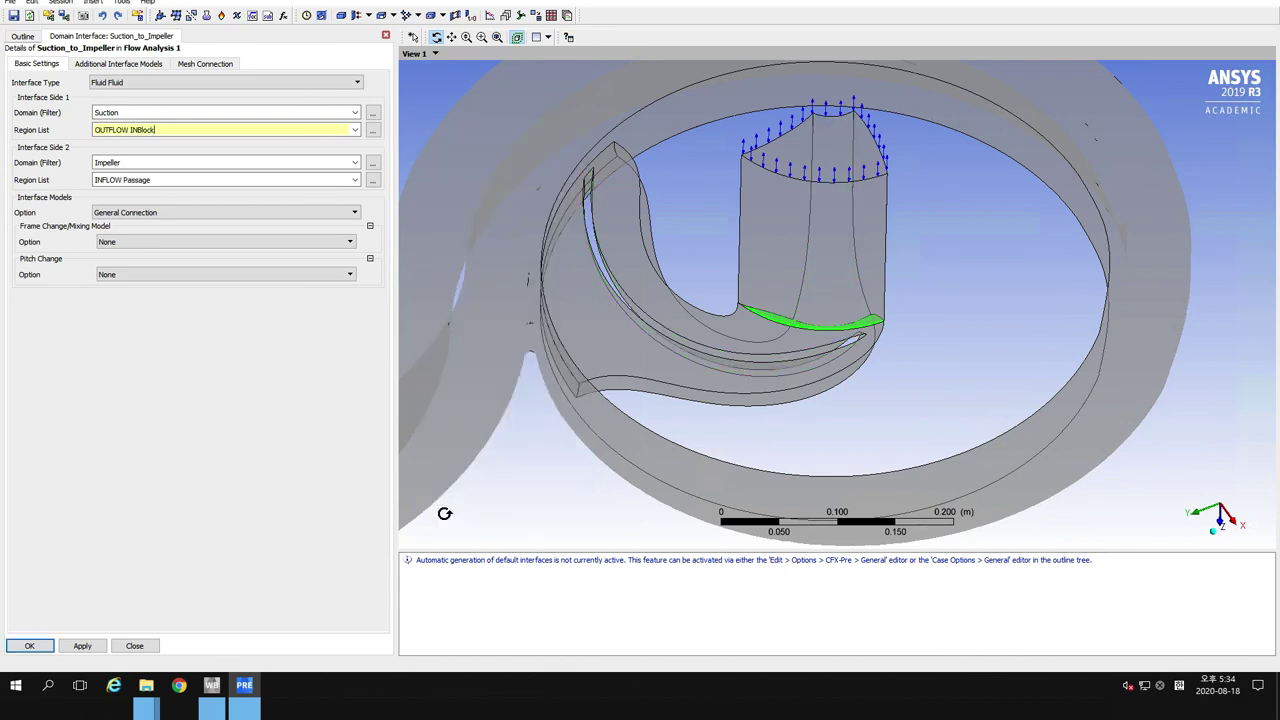
{"action": "left_click", "coordinate": [372, 180]}
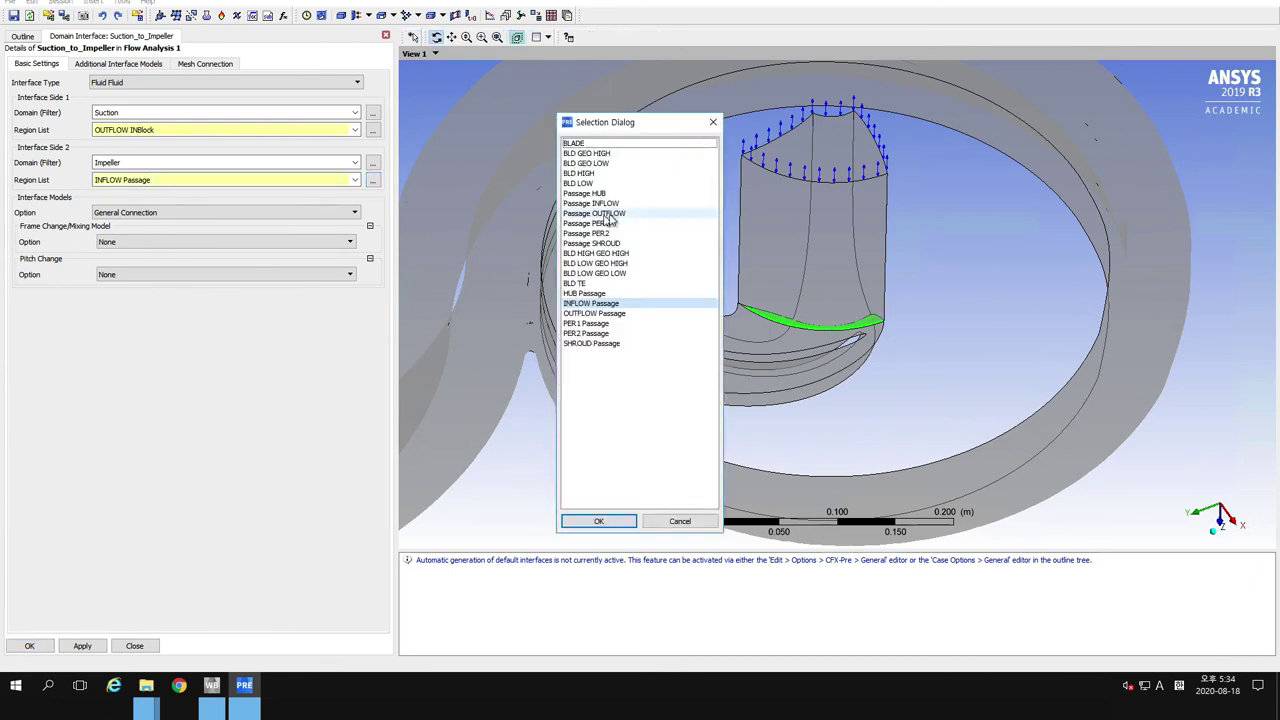
{"action": "left_click", "coordinate": [594, 294]}
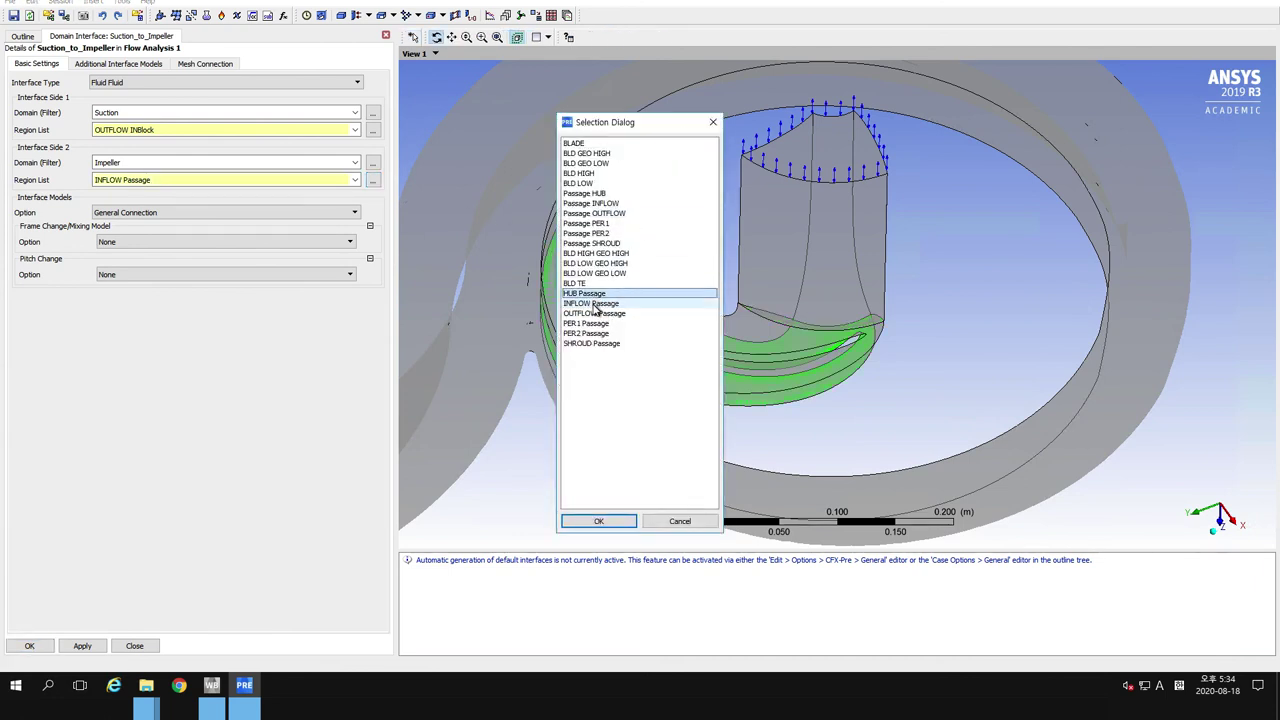
{"action": "left_click", "coordinate": [594, 303]}
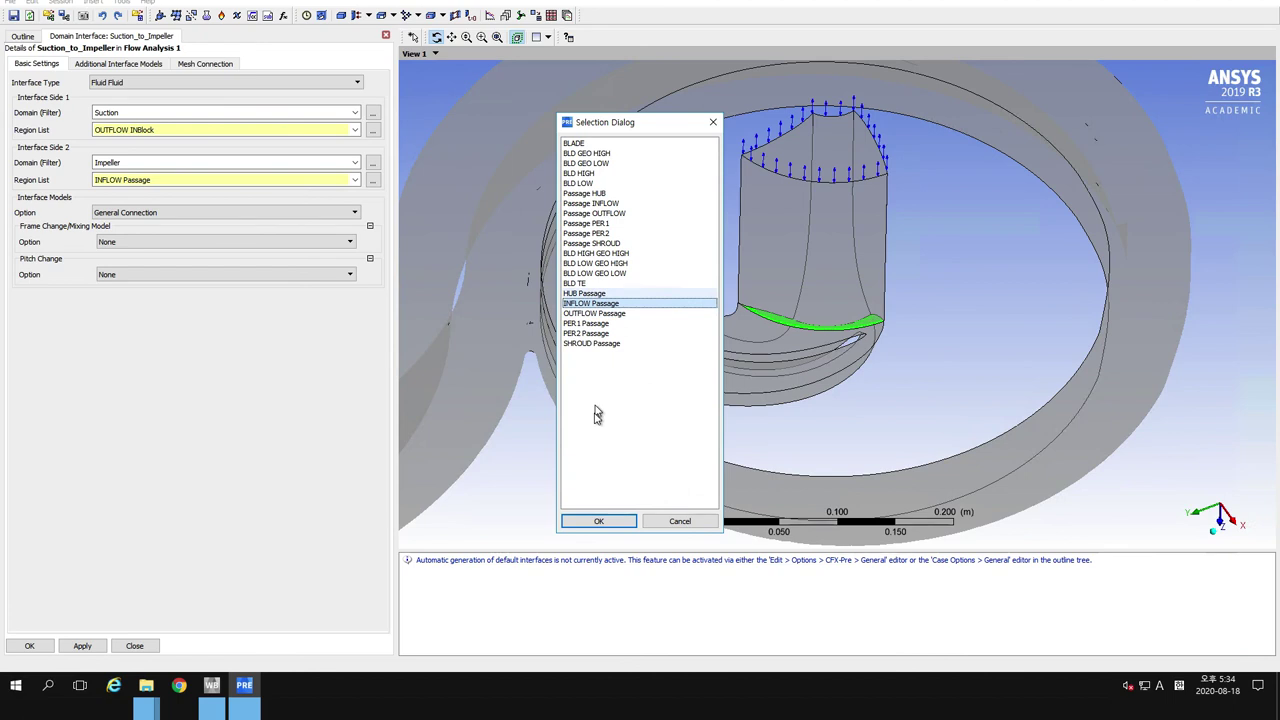
{"action": "left_click", "coordinate": [602, 523]}
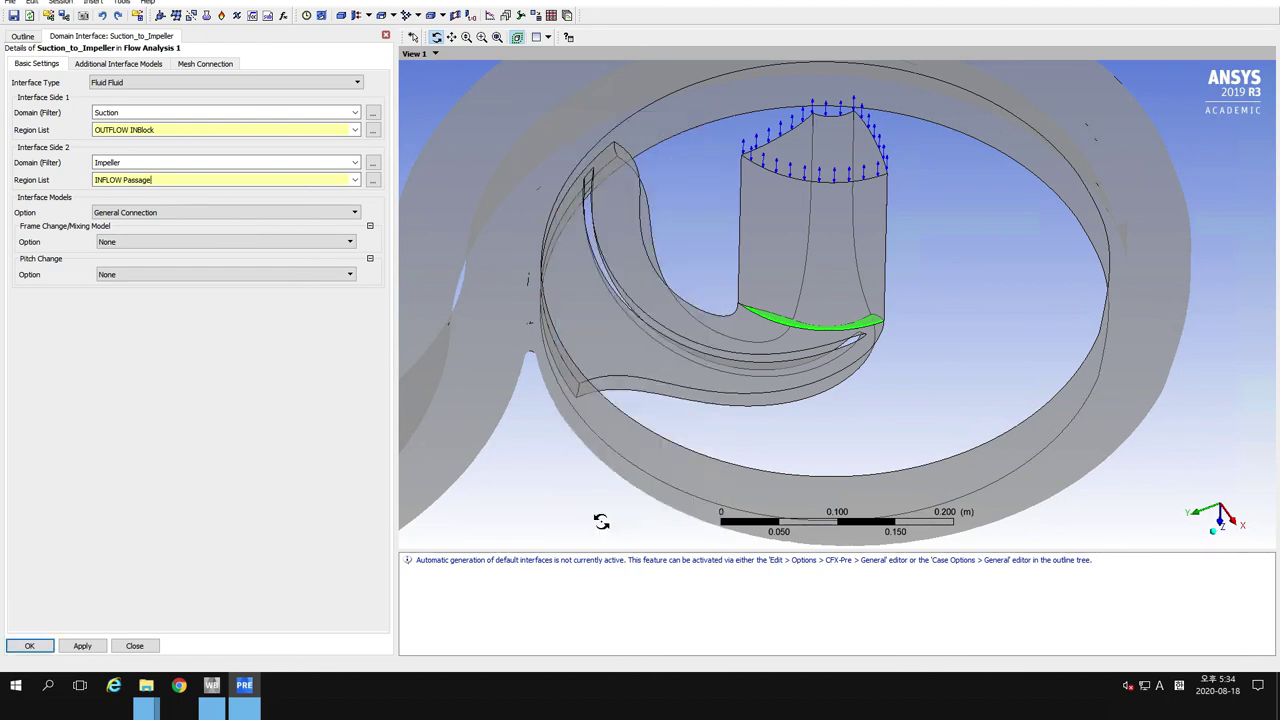
Set the interface's frame change/mixing model to Frozen Rotor and accept the Suction_to_Impeller definition
{"action": "left_click", "coordinate": [211, 245]}
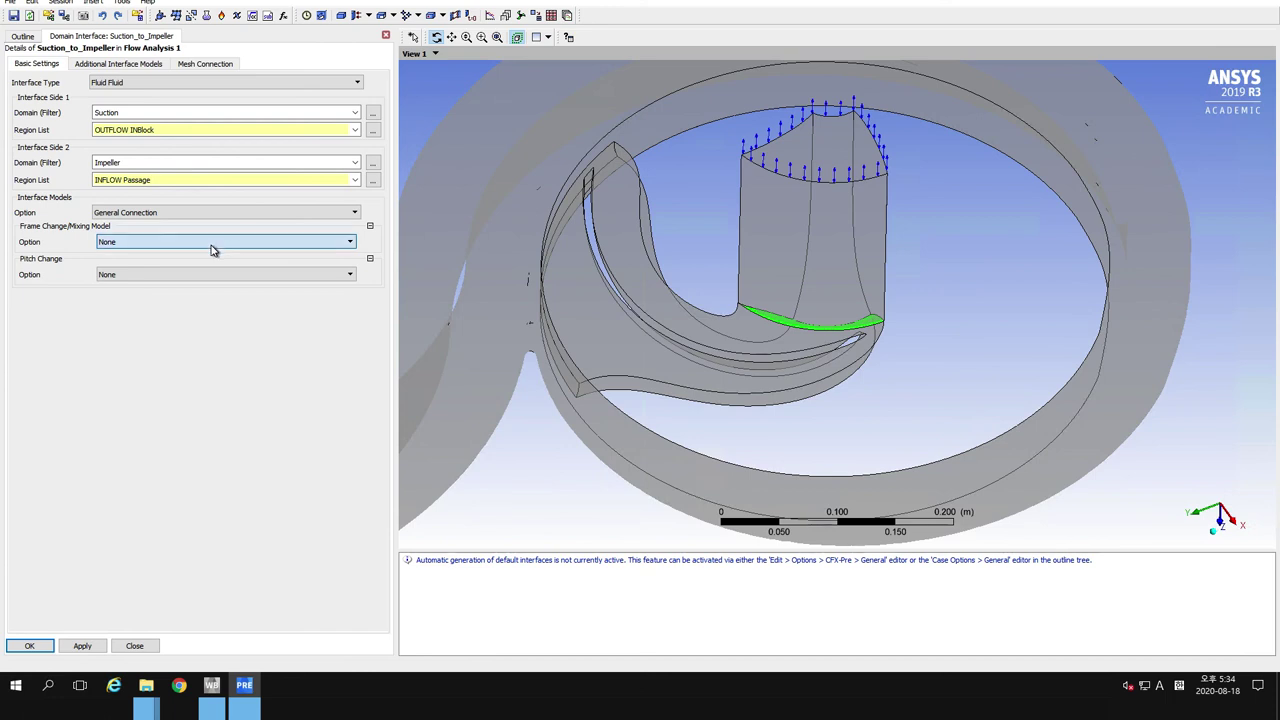
{"action": "left_click", "coordinate": [180, 265]}
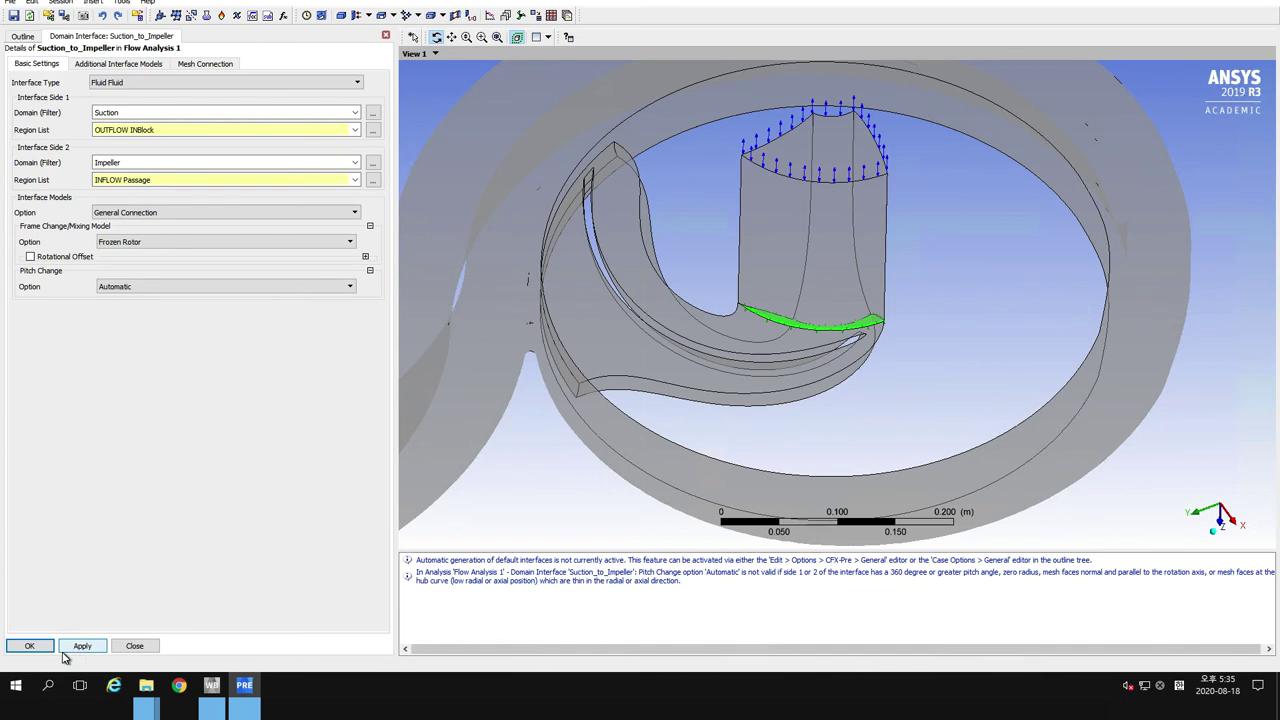
{"action": "left_click", "coordinate": [30, 647]}
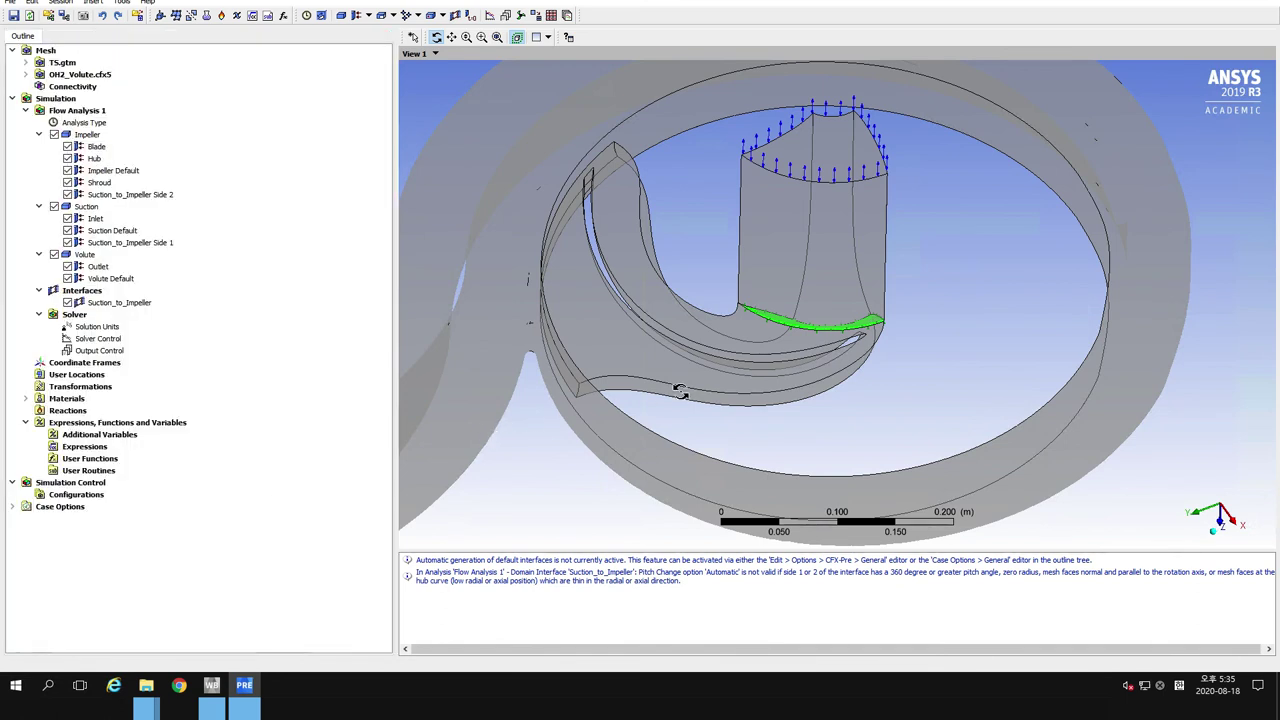
Insert a domain interface named Impeller_to_Volute
{"action": "left_click_drag", "start_coordinate": [683, 388], "coordinate": [811, 378]}
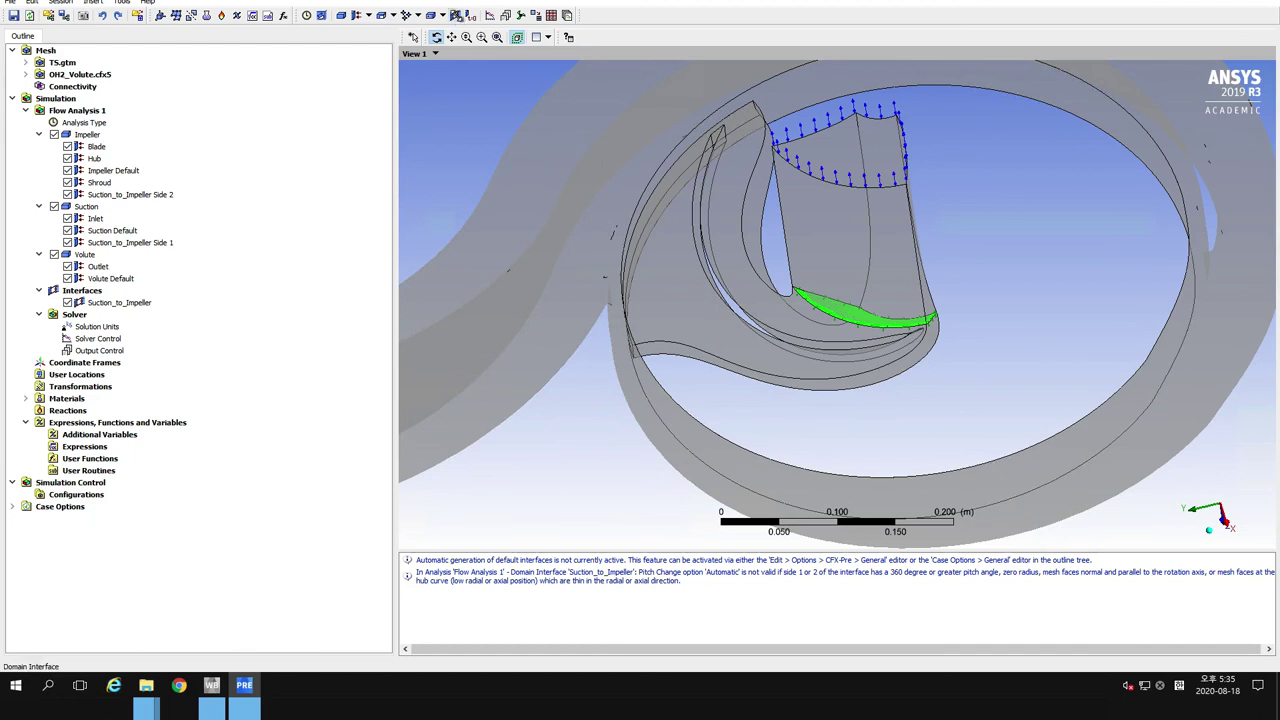
{"action": "left_click", "coordinate": [457, 19]}
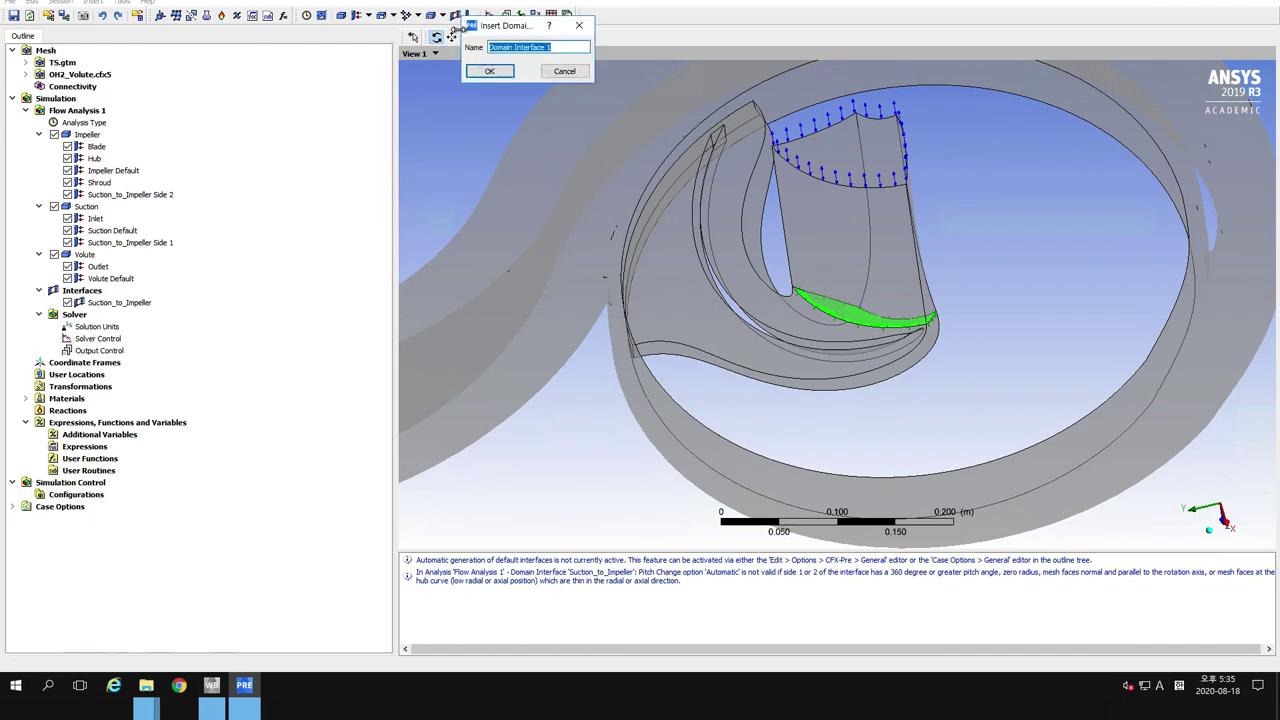
{"action": "type", "text": "Impeller_to_Volute"}
{"action": "key", "text": "Return"}
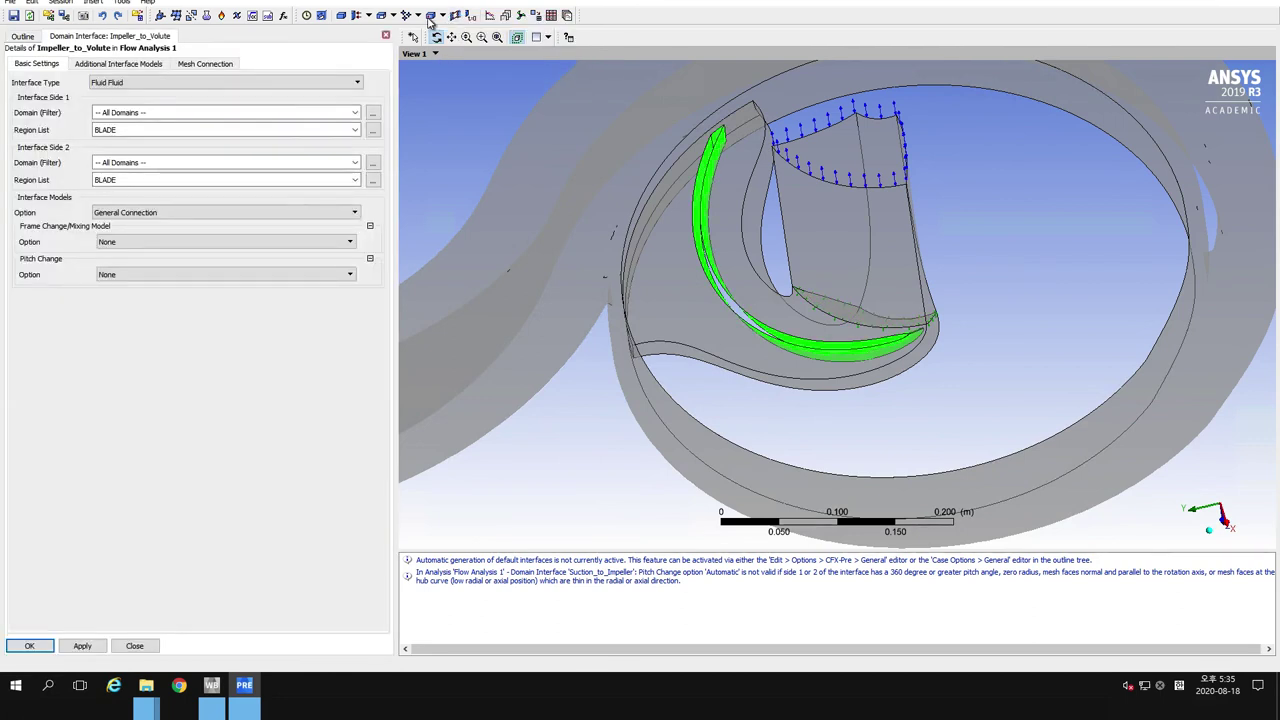
Filter the Impeller_to_Volute interface to the Impeller domain on side 1 and the Volute domain on side 2
{"action": "left_click", "coordinate": [355, 112]}
{"action": "left_click", "coordinate": [107, 134]}
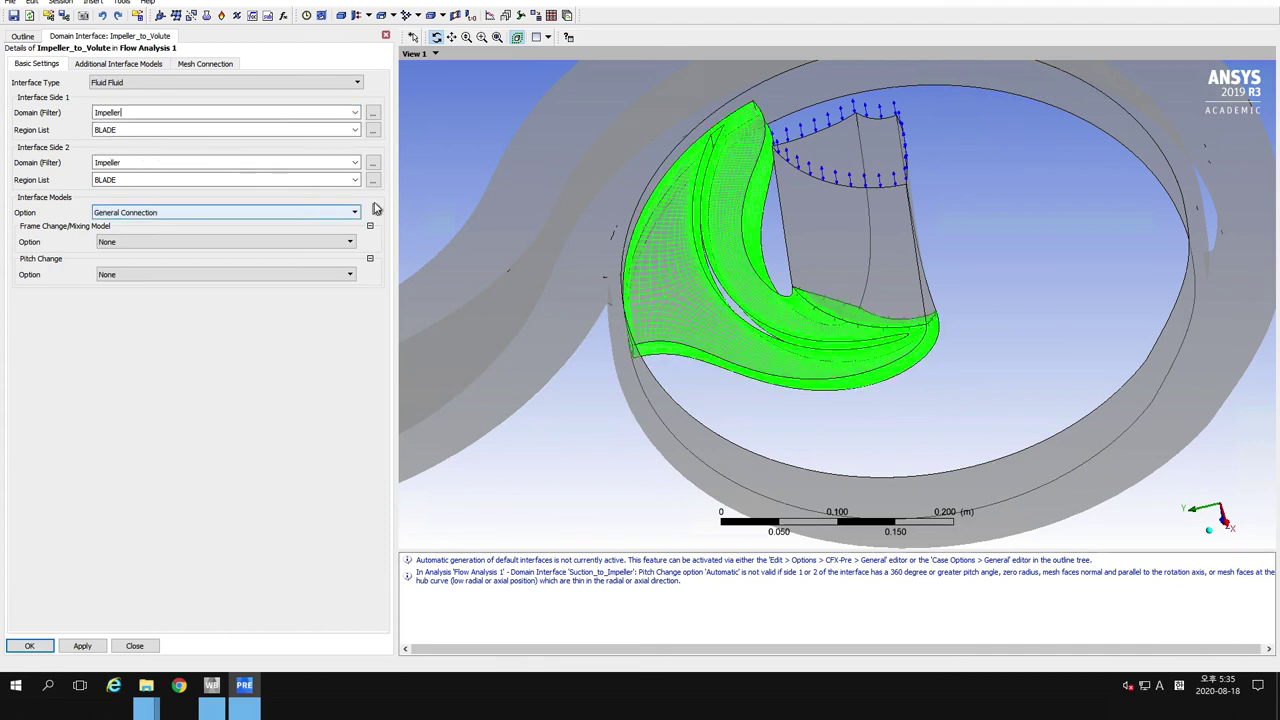
{"action": "left_click", "coordinate": [355, 162]}
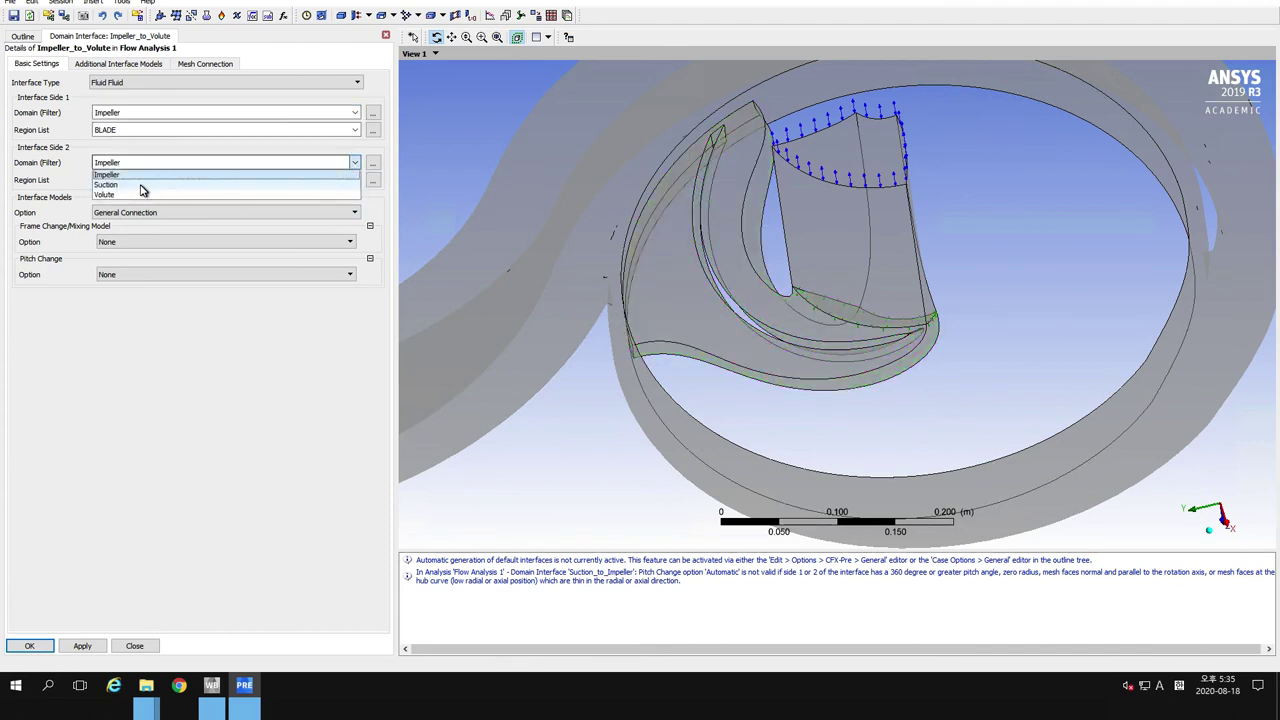
{"action": "left_click", "coordinate": [108, 194]}
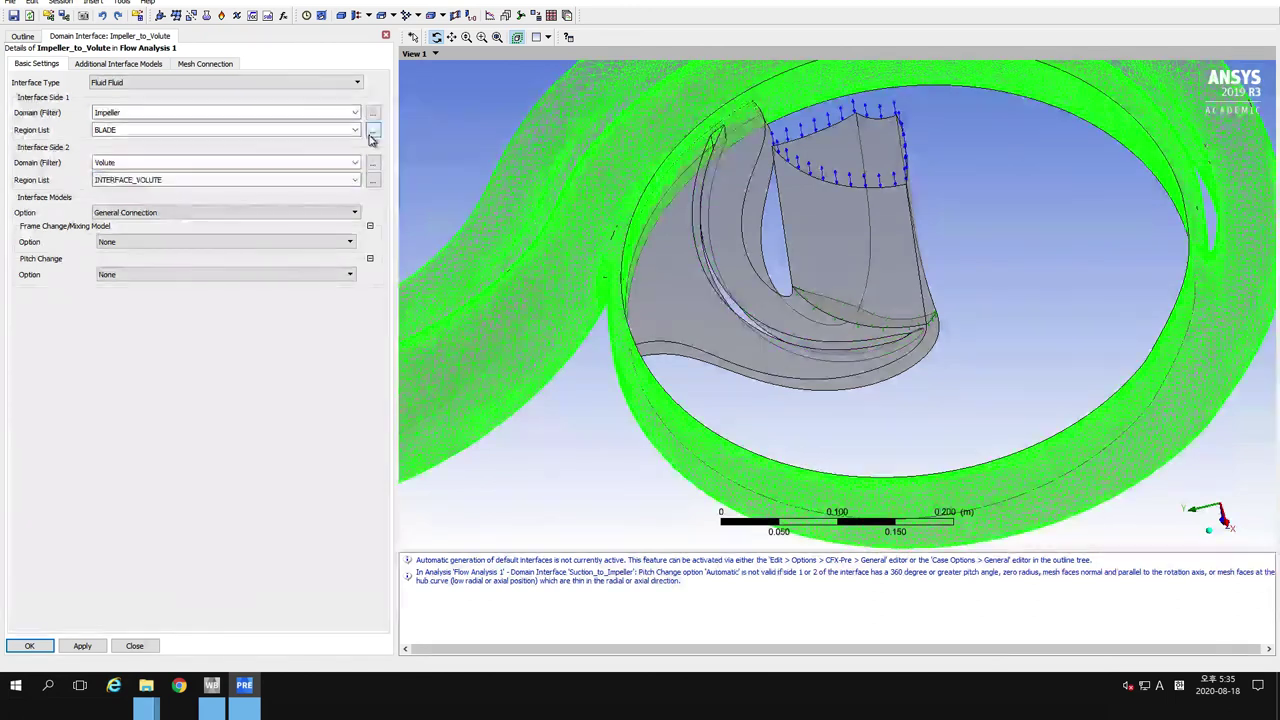
Assign the Passage OUTFLOW region at the impeller exit to side 1 of the Impeller_to_Volute interface
{"action": "left_click", "coordinate": [372, 131]}
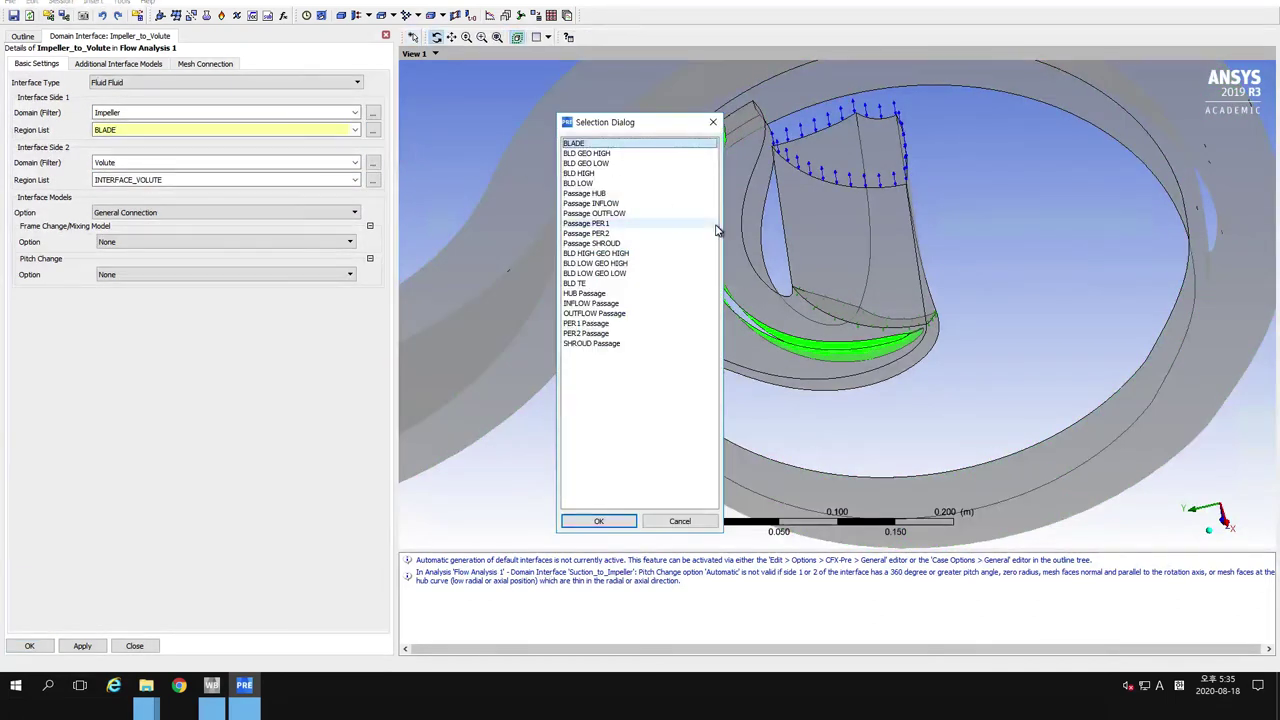
{"action": "left_click", "coordinate": [625, 213]}
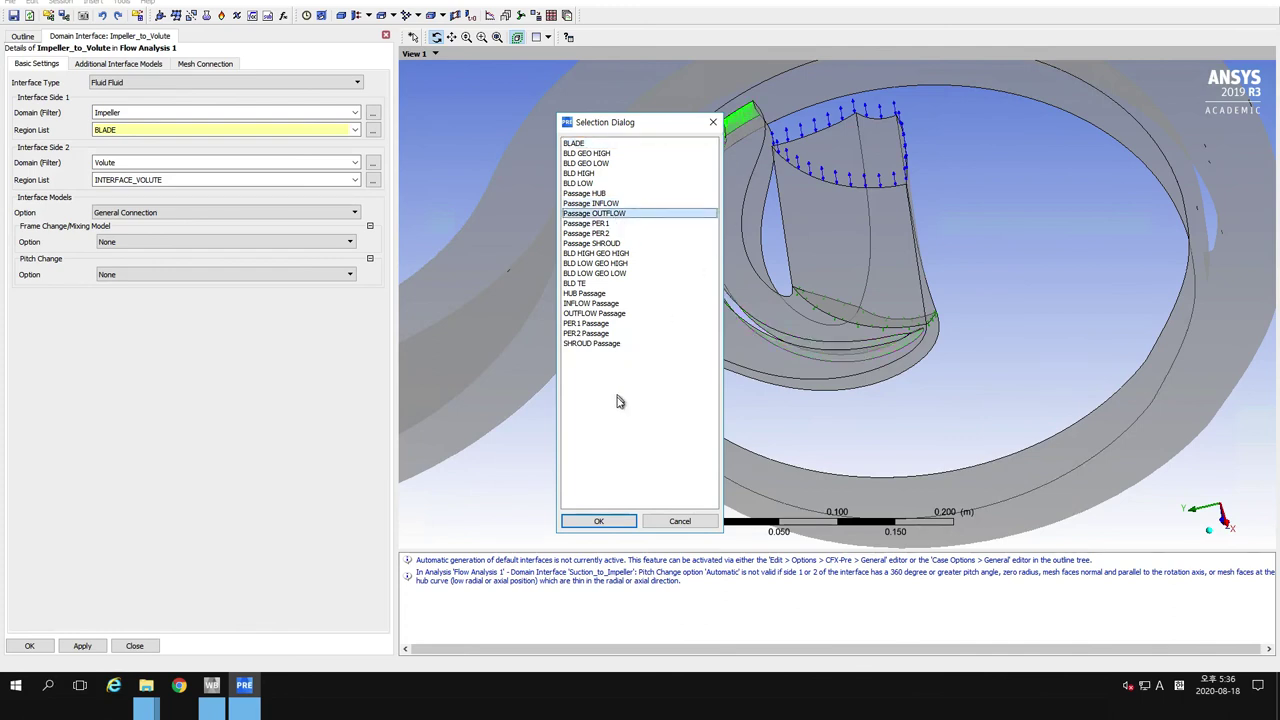
{"action": "left_click", "coordinate": [608, 522]}
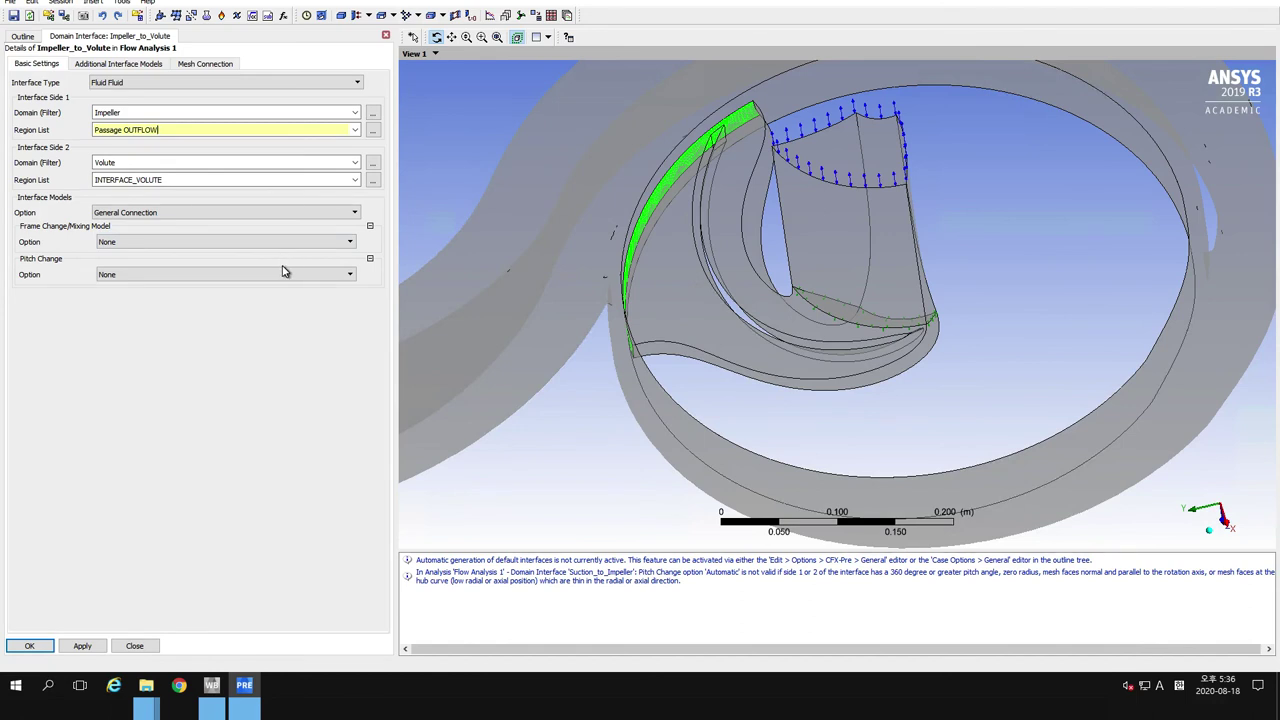
Use the Stage (Mixing-Plane) model with specified pitch angles of 72 degrees on side 1 and 360 degrees on side 2, and accept the interface
{"action": "left_click", "coordinate": [228, 243]}
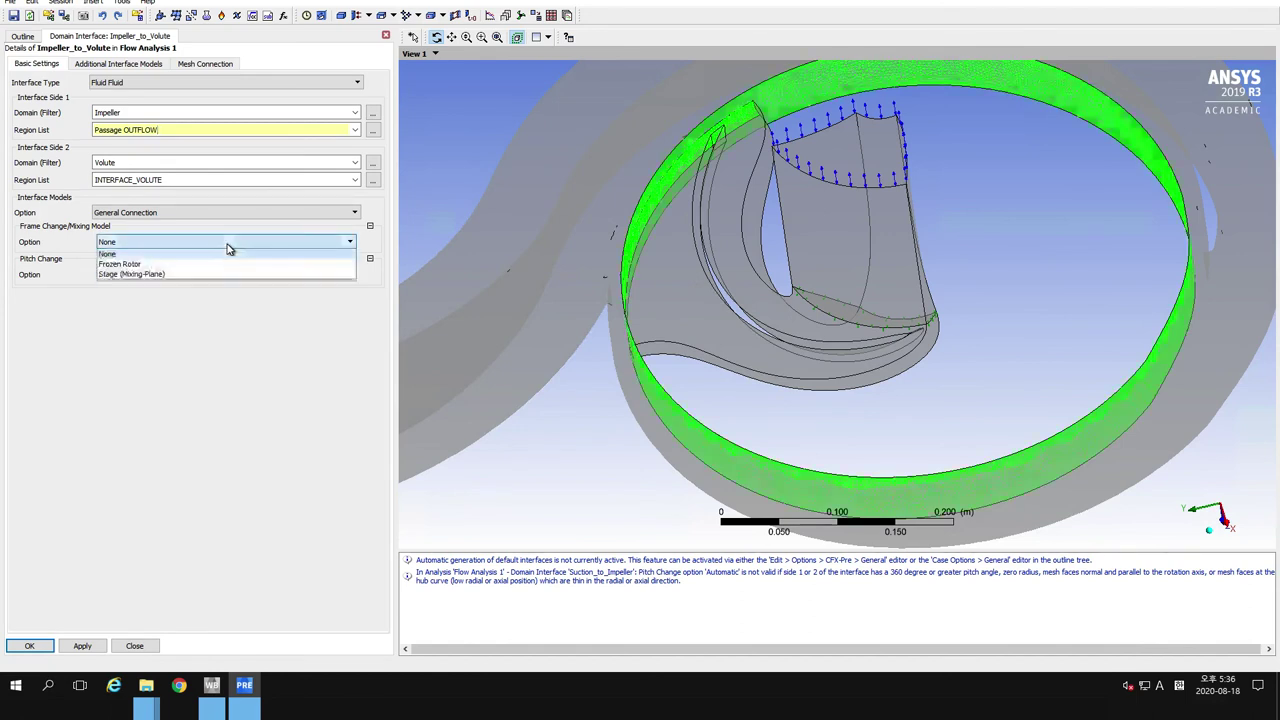
{"action": "left_click", "coordinate": [145, 275]}
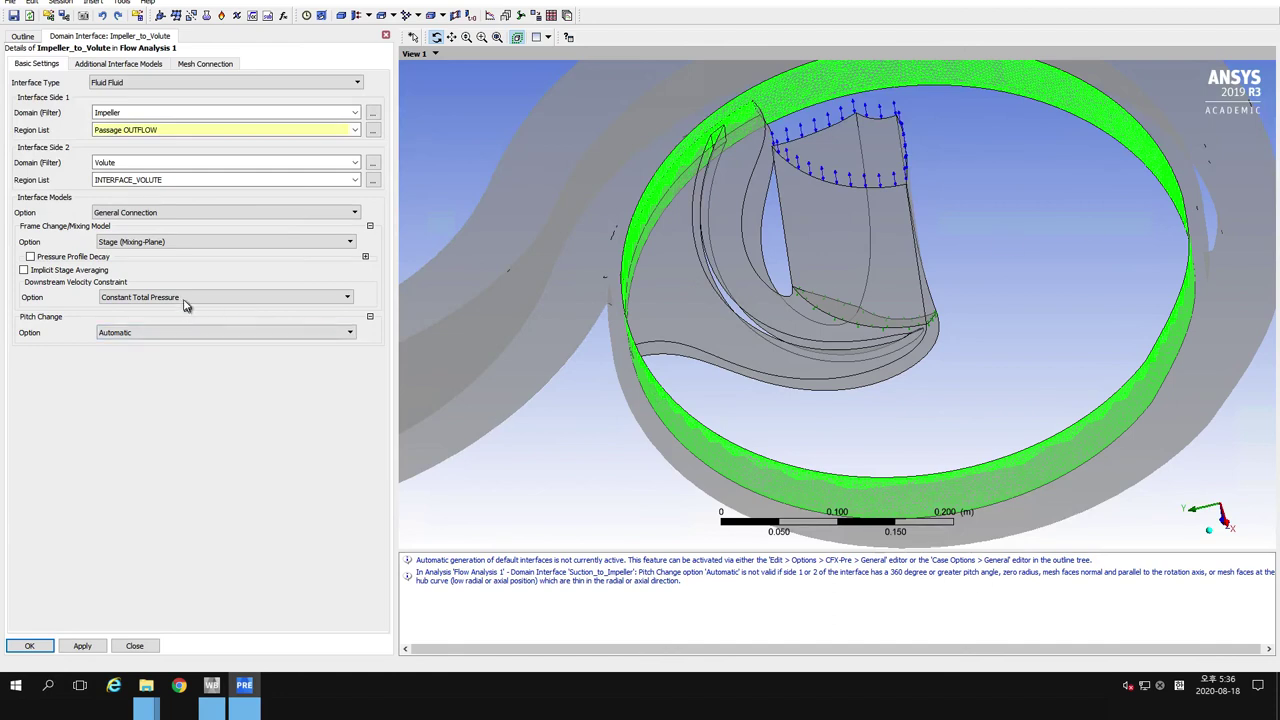
{"action": "left_click", "coordinate": [172, 335]}
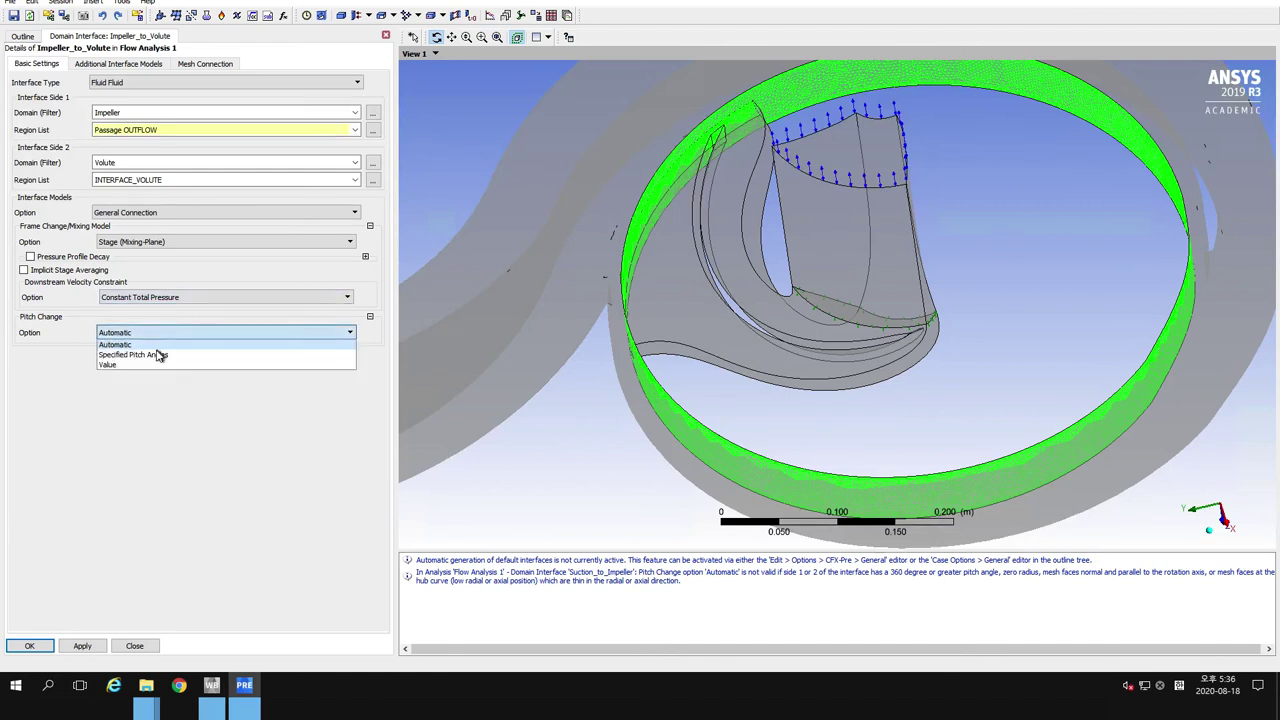
{"action": "left_click", "coordinate": [153, 356]}
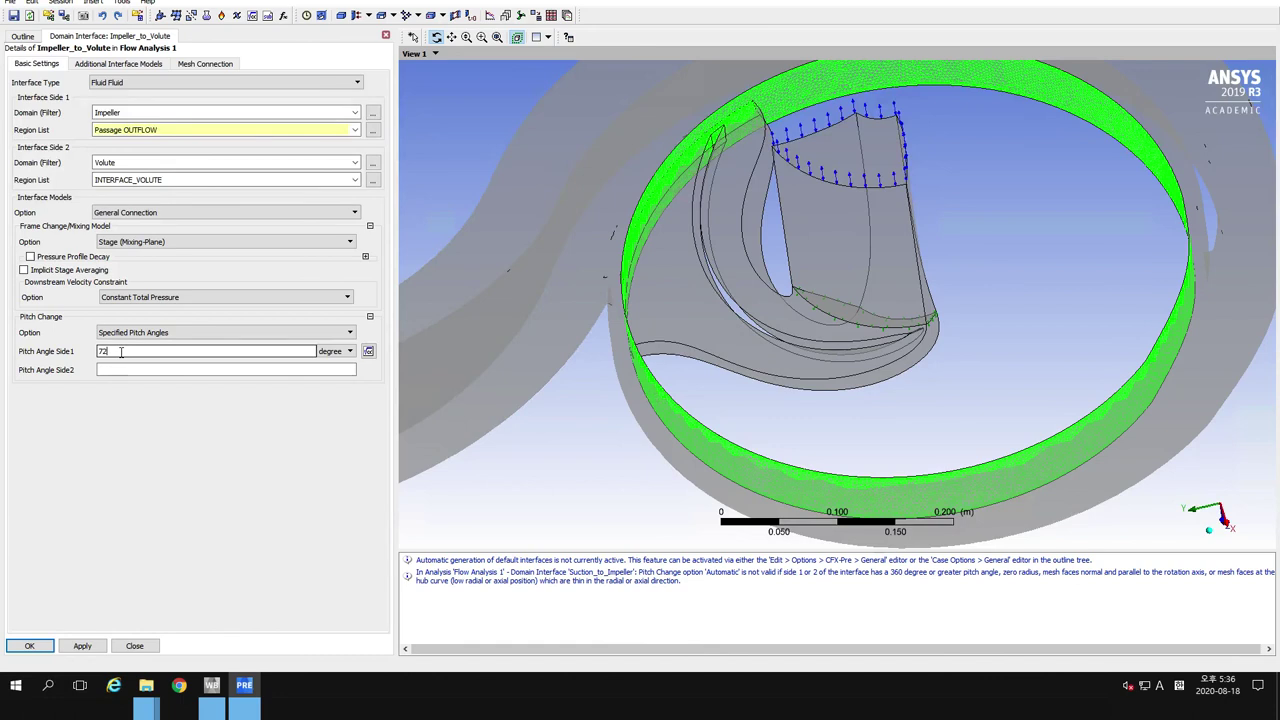
{"action": "left_click", "coordinate": [120, 370]}
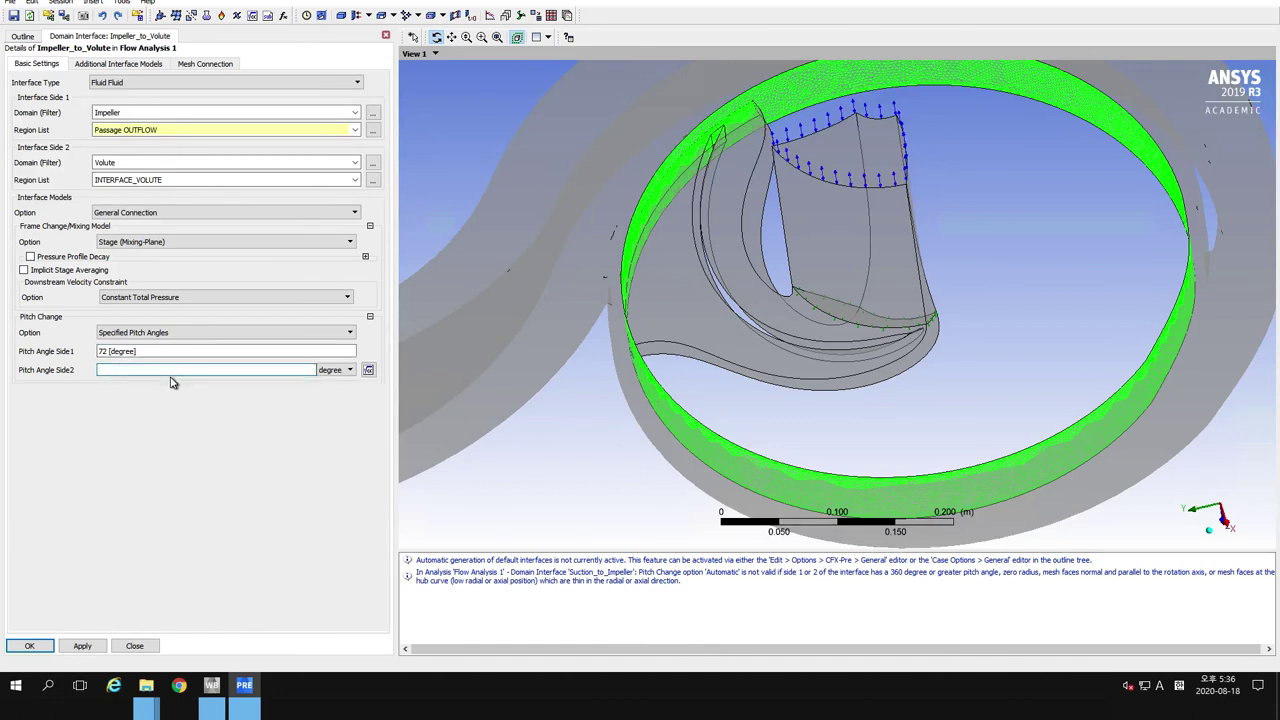
{"action": "type", "text": "360"}
{"action": "left_click", "coordinate": [178, 352]}
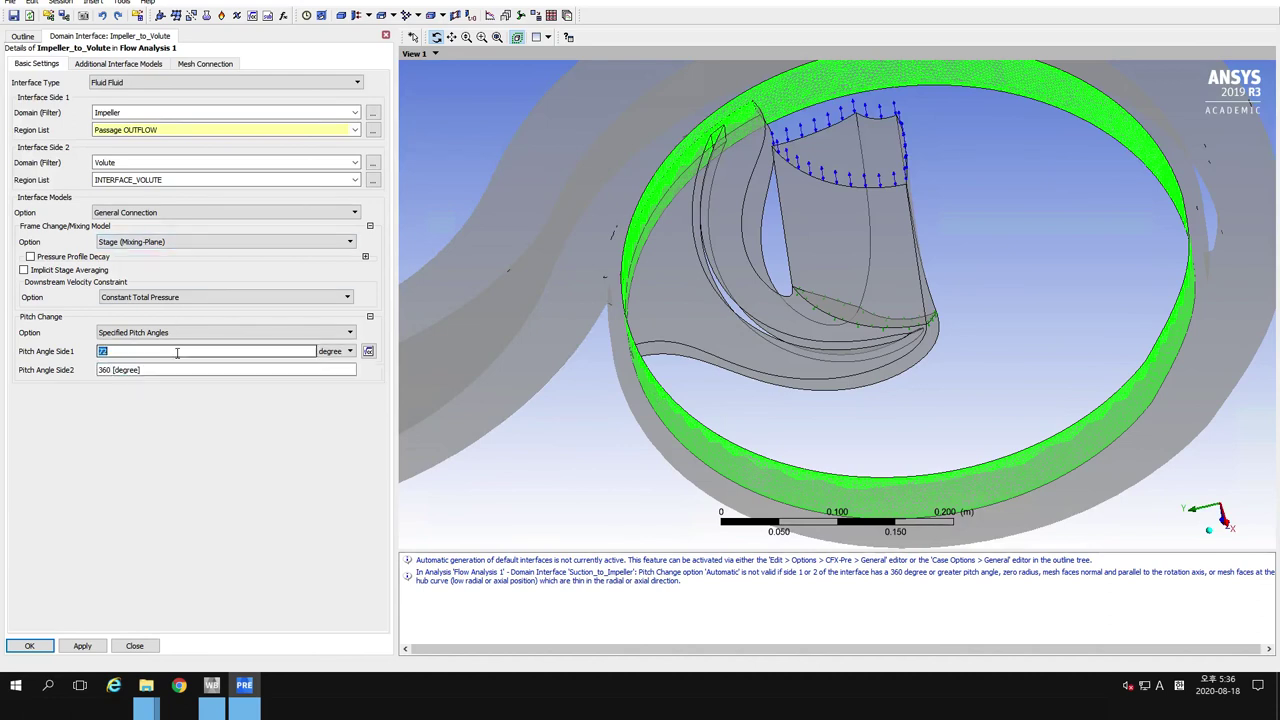
{"action": "left_click", "coordinate": [82, 647]}
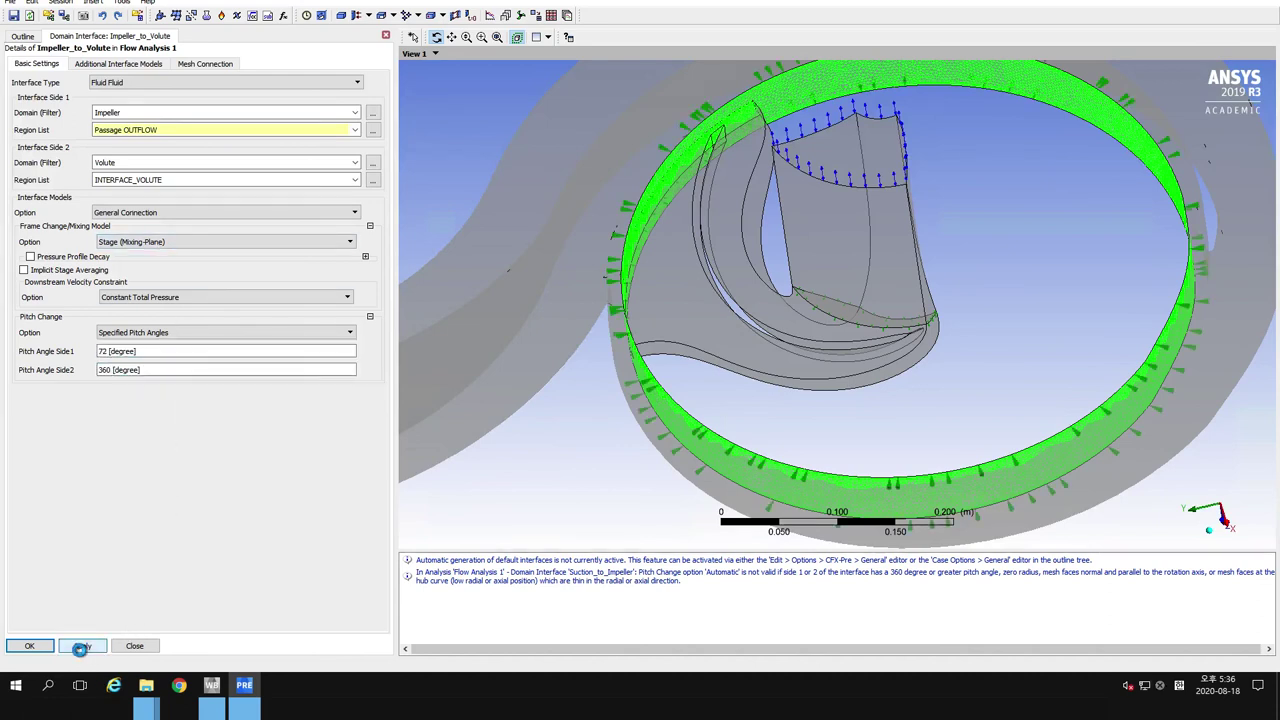
{"action": "left_click", "coordinate": [33, 647]}
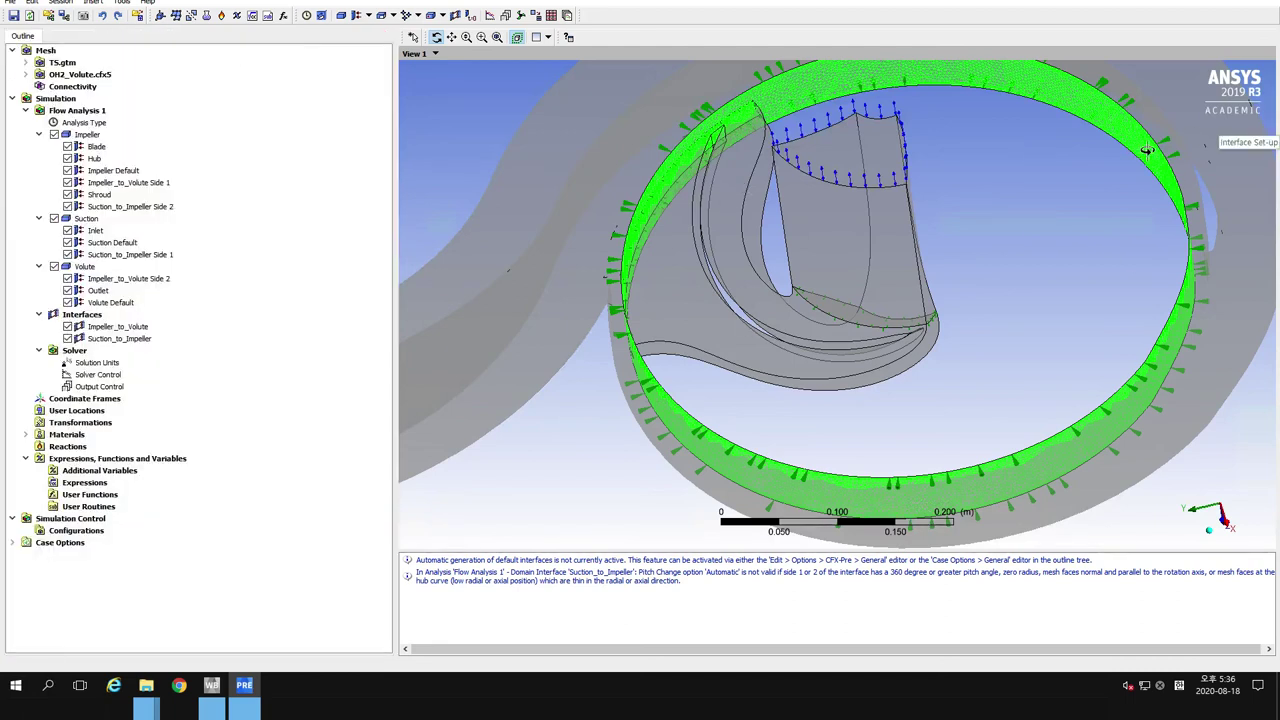
Enable nonoverlap conditions on the Volute's Impeller_to_Volute Side 2 boundary as a no-slip, smooth wall, and accept the boundary
{"action": "left_click_drag", "start_coordinate": [870, 156], "coordinate": [864, 144]}
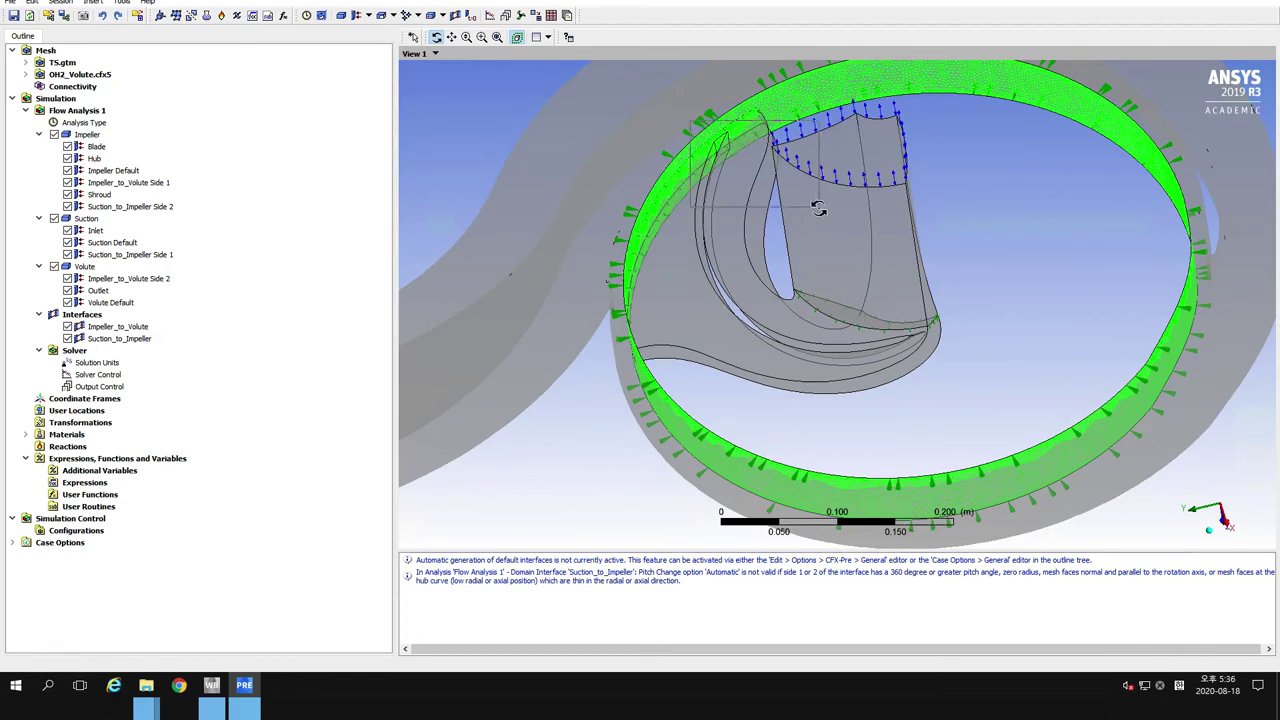
{"action": "scroll", "coordinate": [815, 225], "scroll_direction": "up", "scroll_amount": 5}
{"action": "scroll", "coordinate": [725, 175], "scroll_direction": "up", "scroll_amount": 2}
{"action": "left_click_drag", "start_coordinate": [712, 148], "coordinate": [756, 133]}
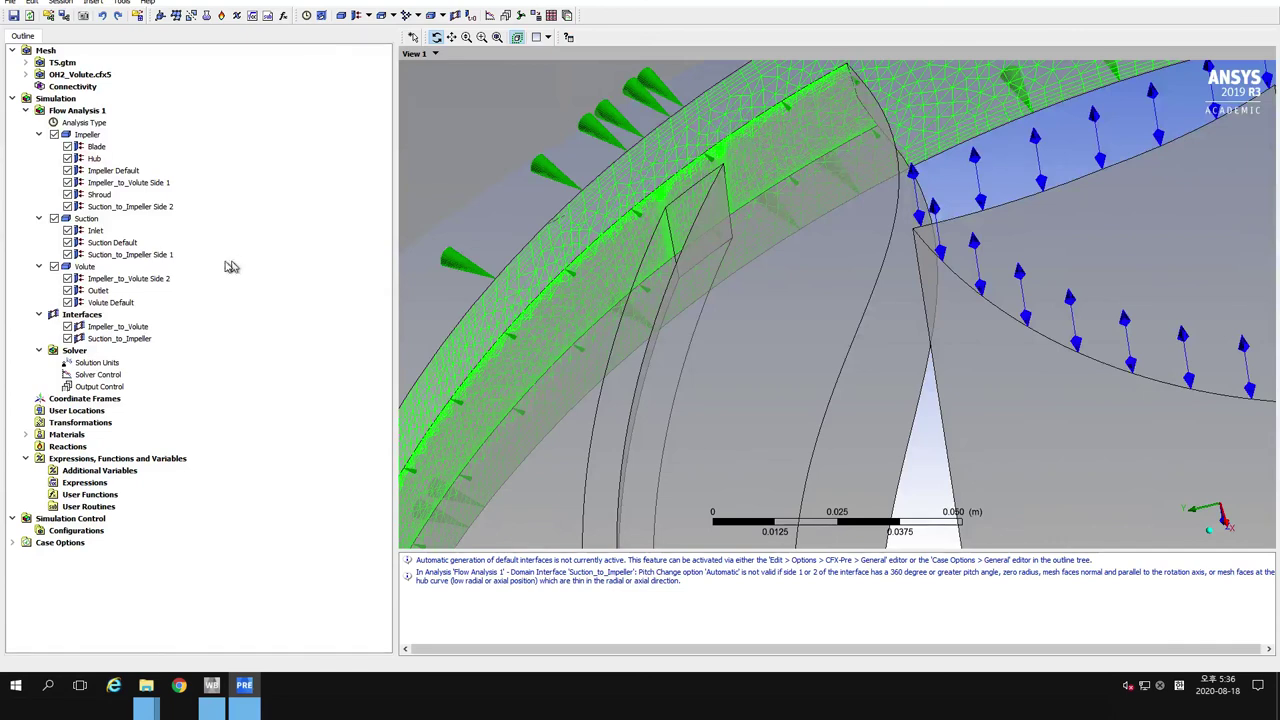
{"action": "double_click", "coordinate": [126, 280]}
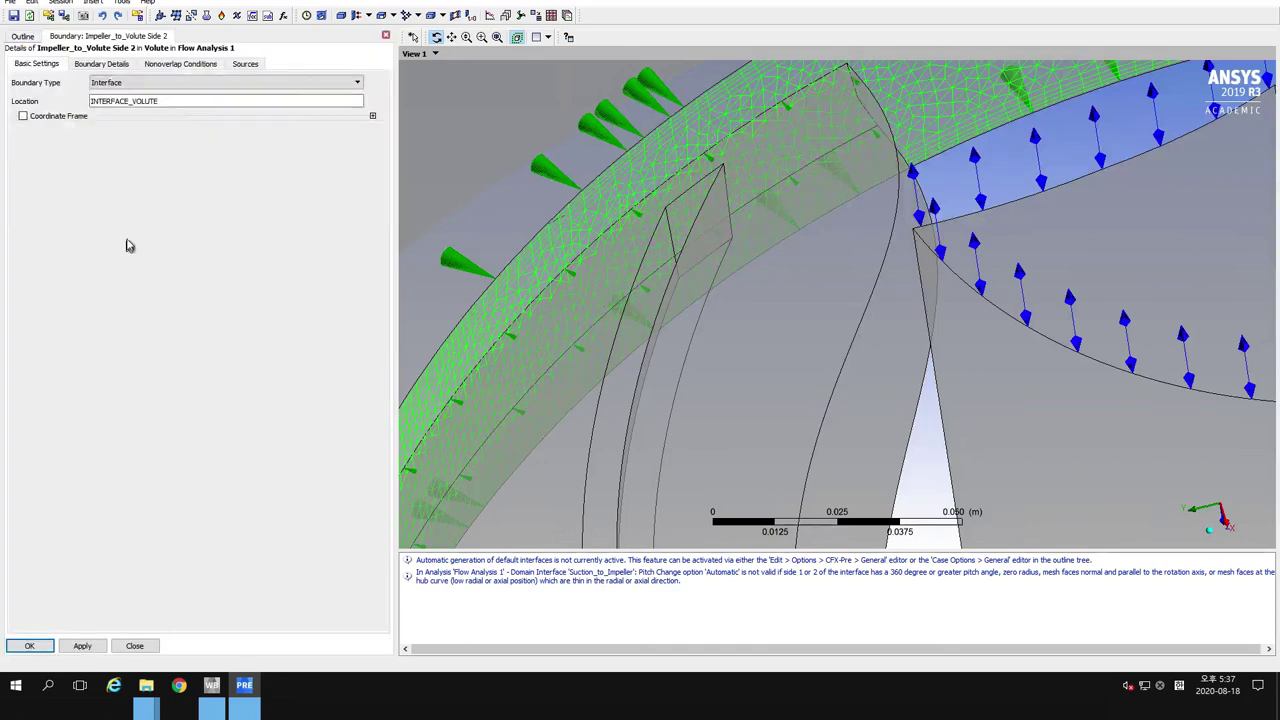
{"action": "left_click", "coordinate": [191, 70]}
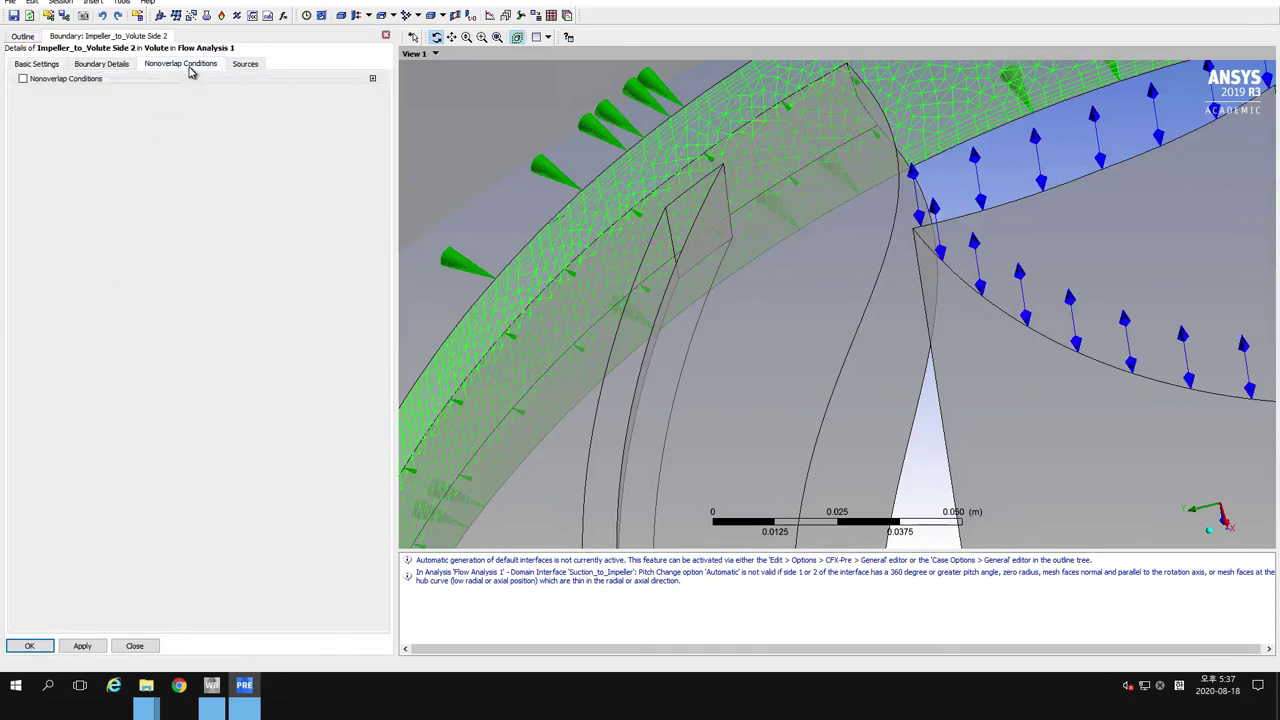
{"action": "left_click", "coordinate": [23, 79]}
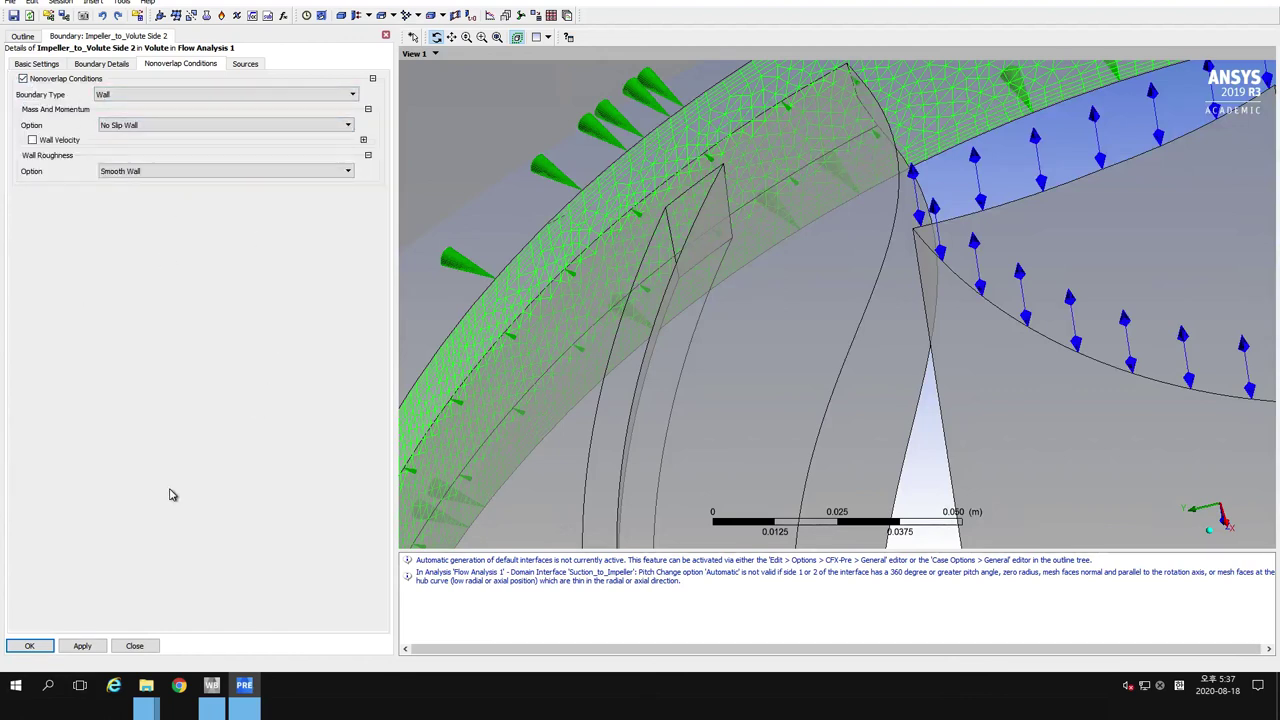
{"action": "left_click", "coordinate": [44, 650]}
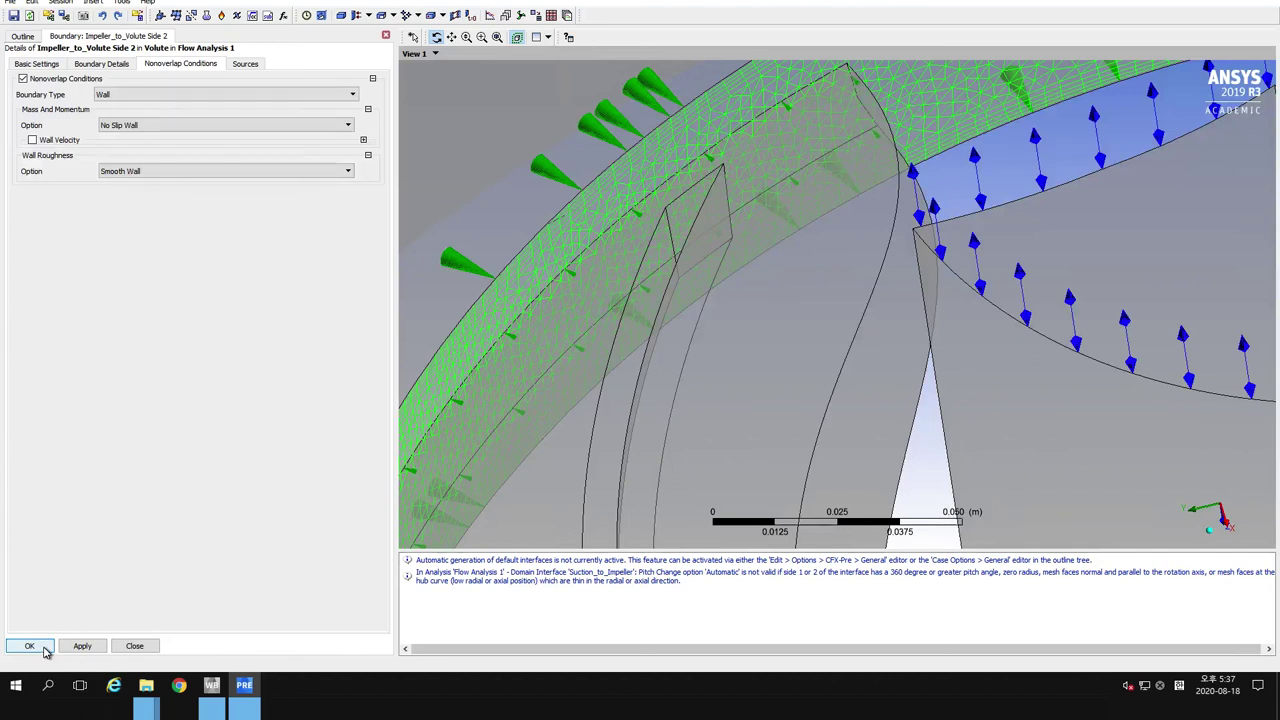
{"action": "left_click", "coordinate": [44, 650]}
Insert a domain interface named Periodic_Suction
{"action": "scroll", "coordinate": [526, 324], "scroll_direction": "down", "scroll_amount": 2}
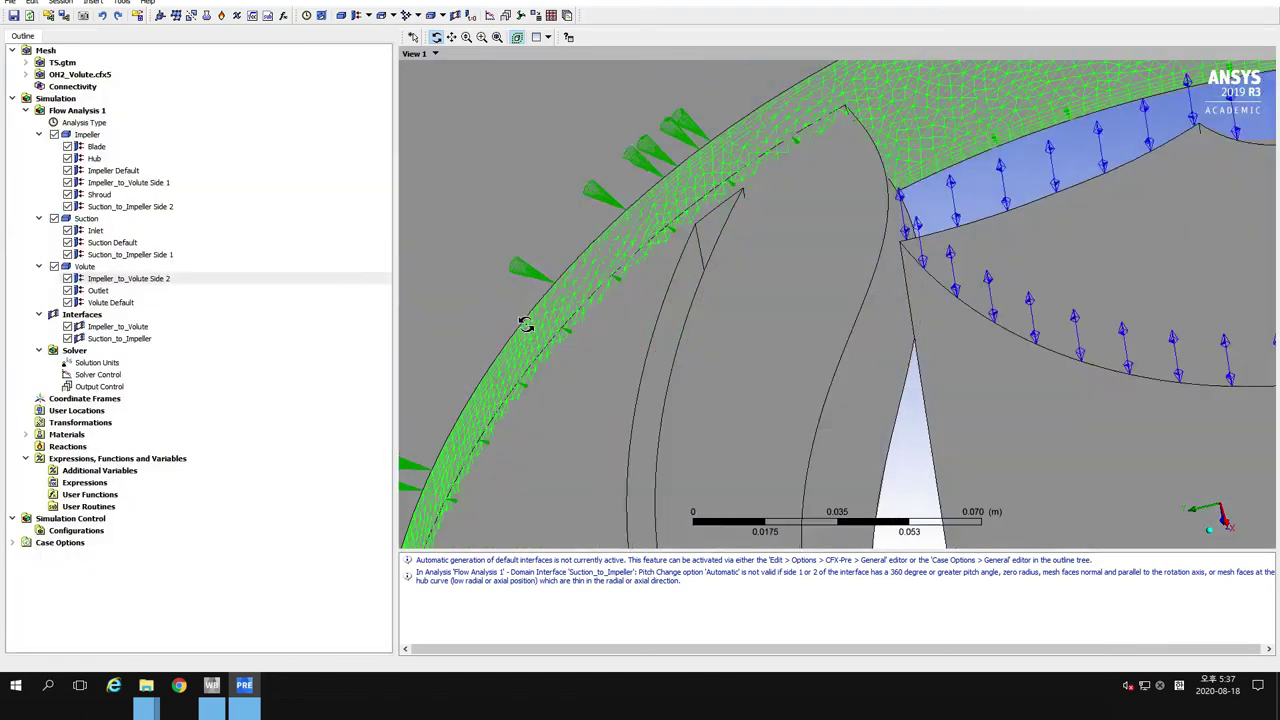
{"action": "scroll", "coordinate": [526, 324], "scroll_direction": "down", "scroll_amount": 5}
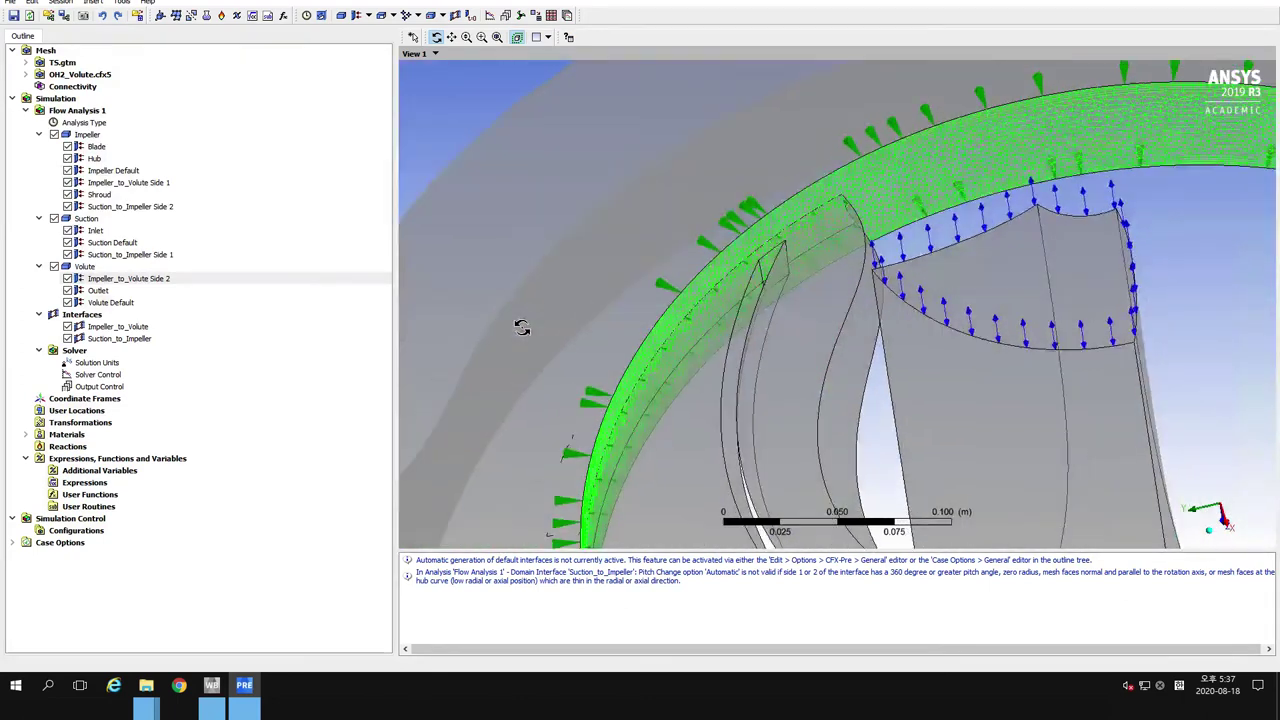
{"action": "scroll", "coordinate": [521, 327], "scroll_direction": "down", "scroll_amount": 6}
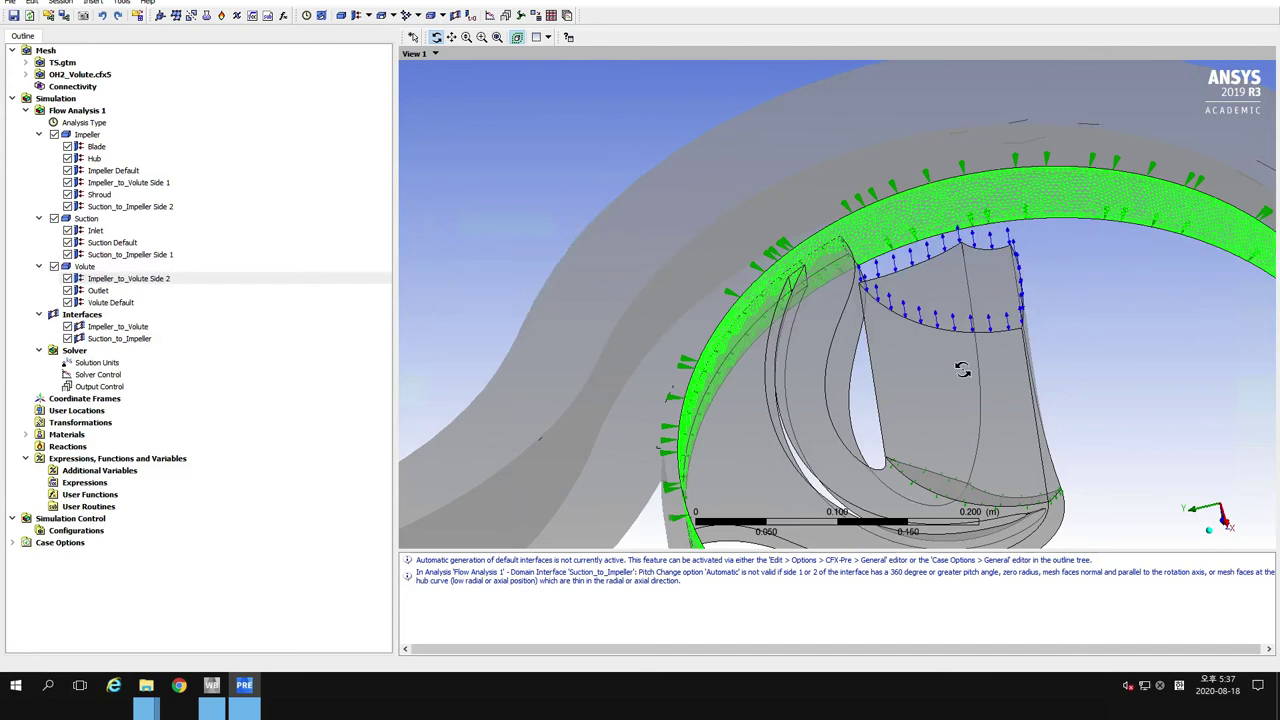
{"action": "mouse_move", "coordinate": [962, 370]}
{"action": "left_mouse_down"}
{"action": "mouse_move", "coordinate": [972, 401]}
{"action": "mouse_move", "coordinate": [966, 374]}
{"action": "left_mouse_up"}
{"action": "left_click_drag", "start_coordinate": [953, 292], "coordinate": [890, 290]}
{"action": "middle_click_drag", "start_coordinate": [912, 317], "coordinate": [907, 290]}
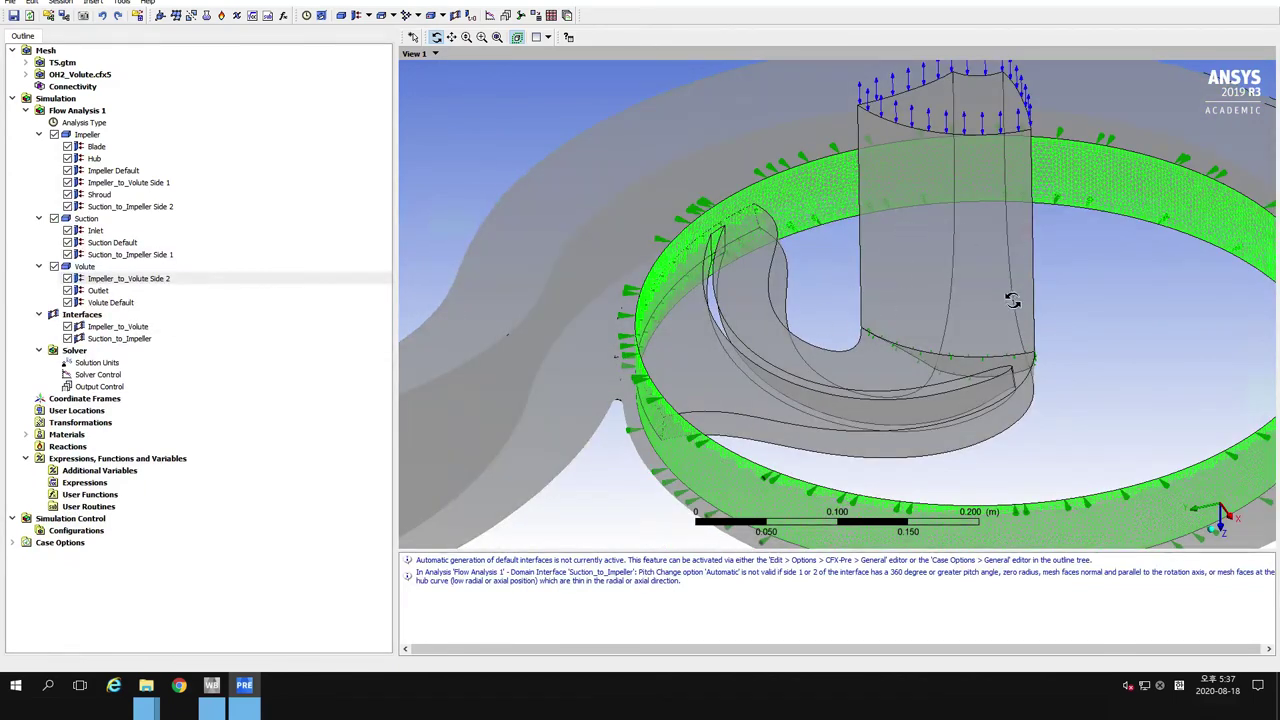
{"action": "left_click", "coordinate": [453, 15]}
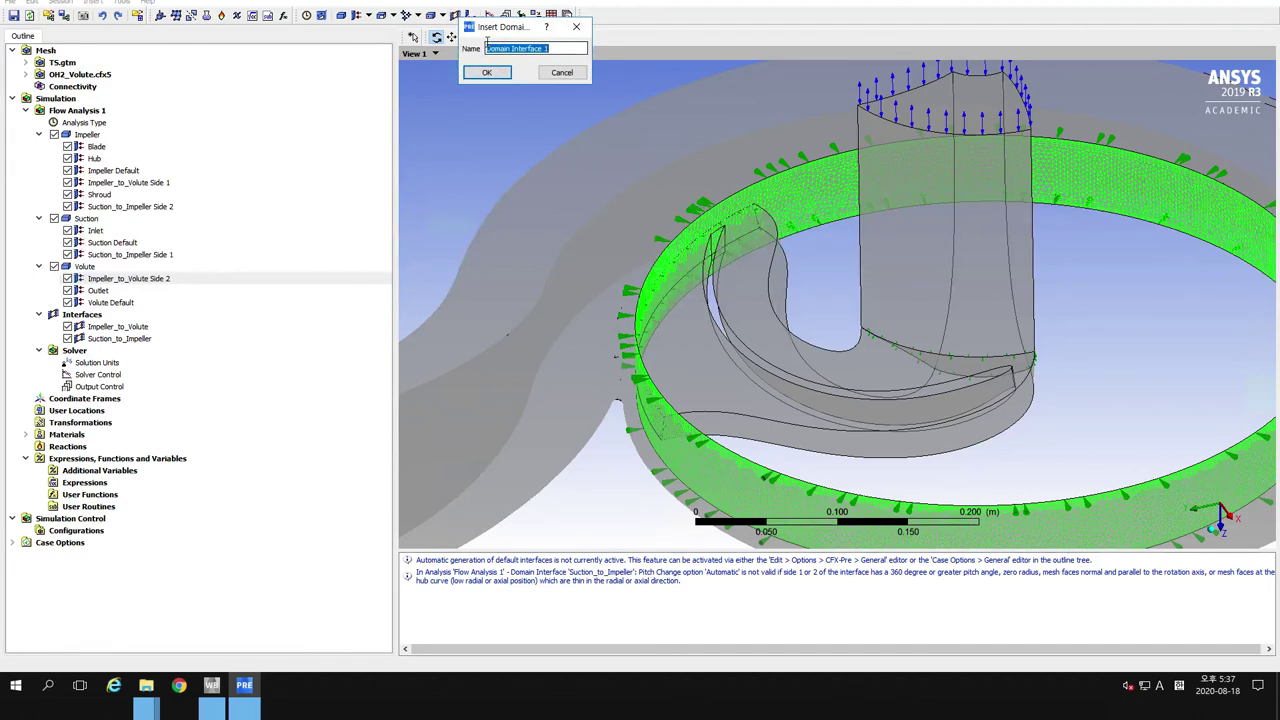
{"action": "type", "text": "Periodic_Suction"}
{"action": "key", "text": "Return"}
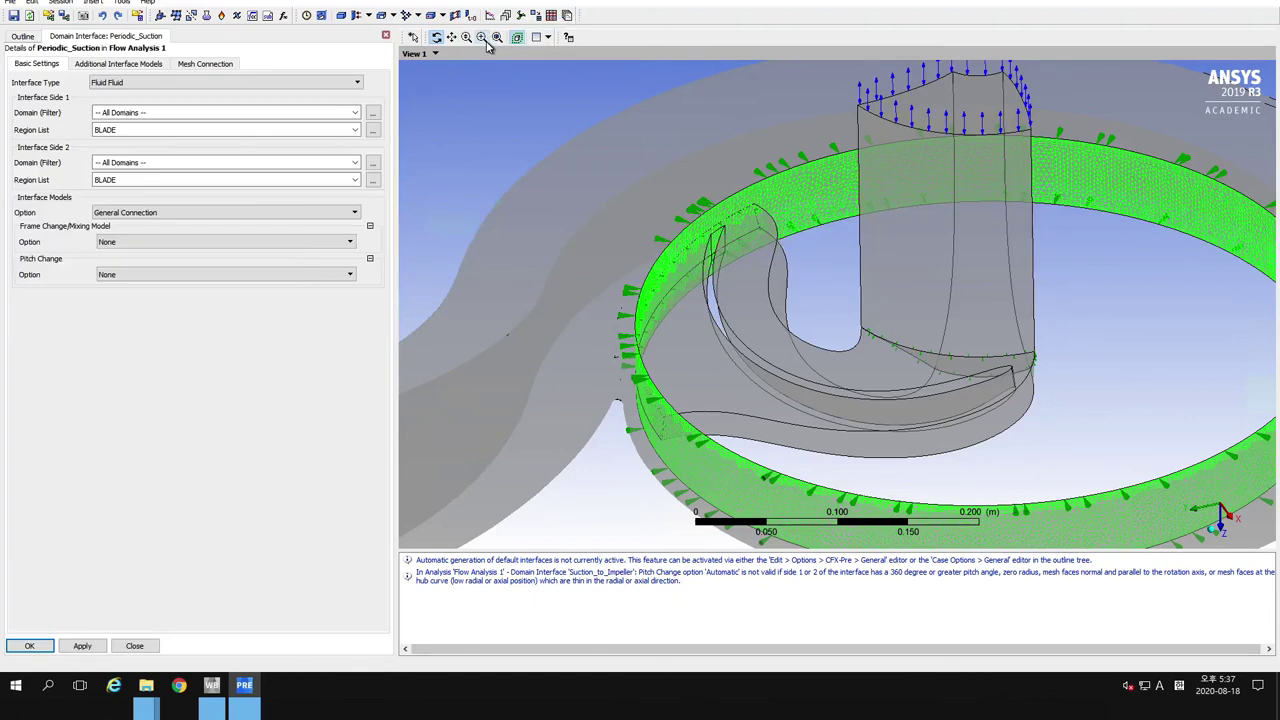
Filter both sides of the Periodic_Suction interface to the Suction domain
{"action": "left_click", "coordinate": [356, 113]}
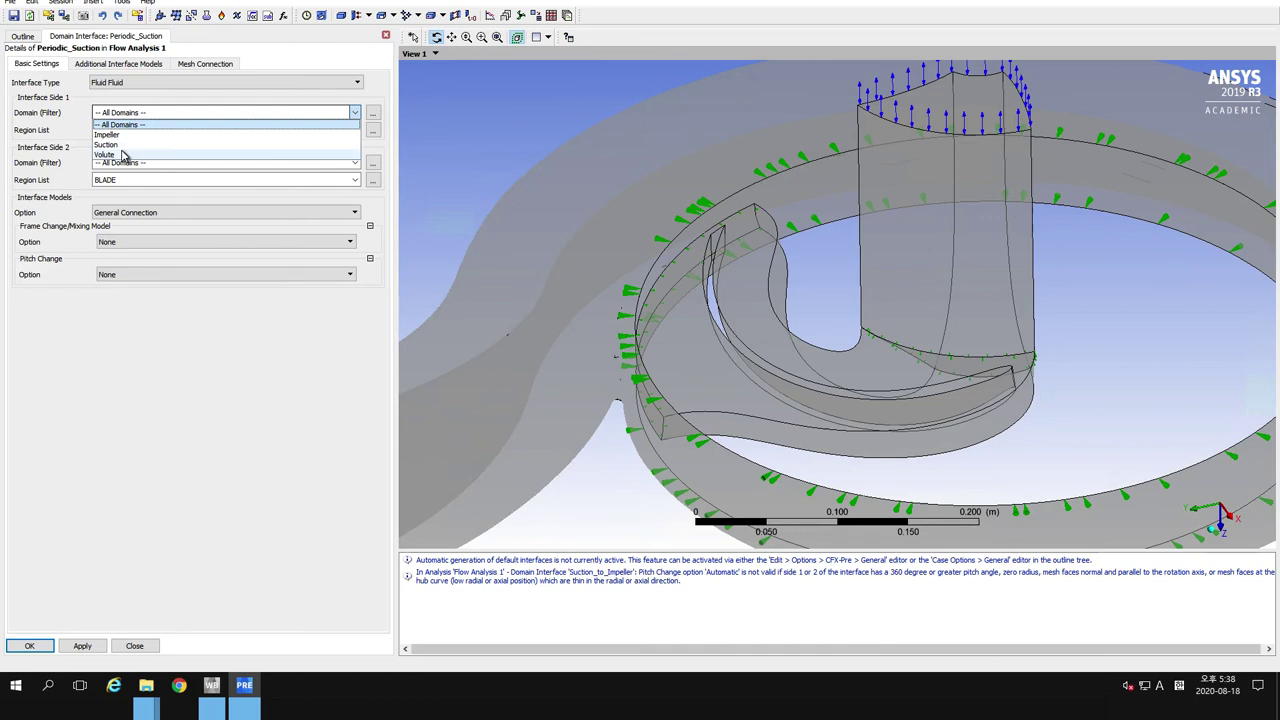
{"action": "left_click", "coordinate": [108, 134]}
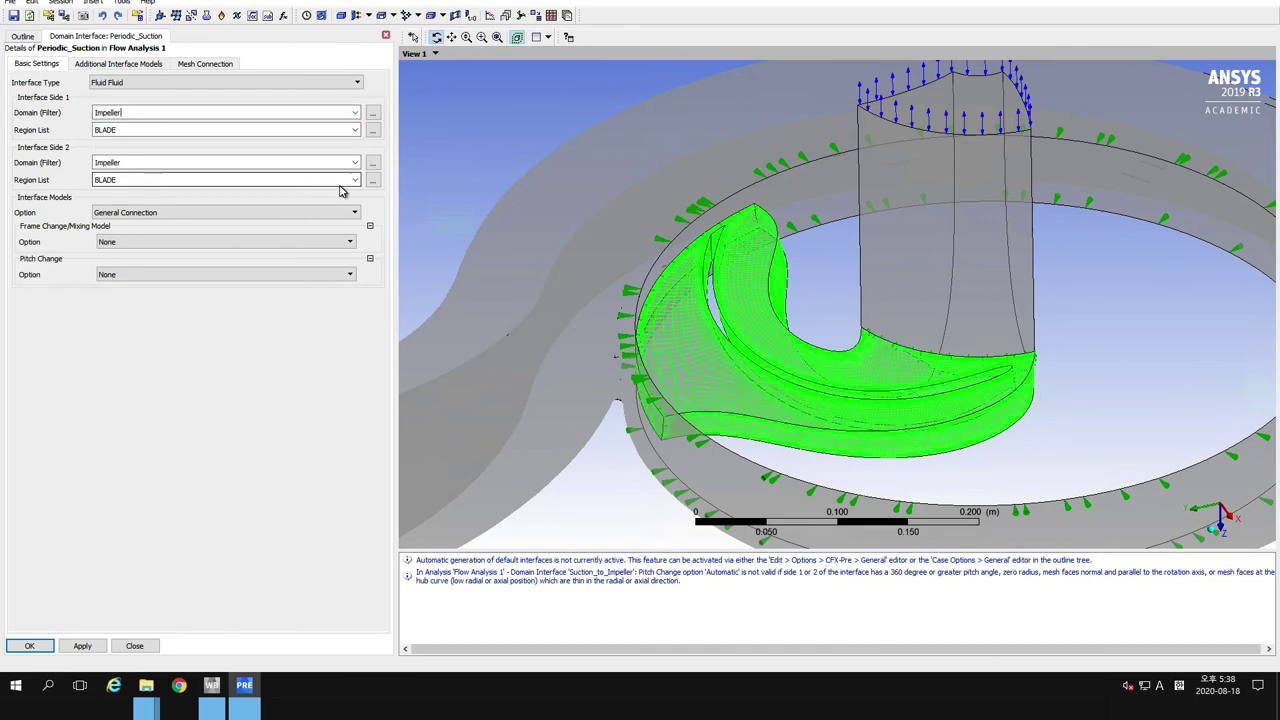
{"action": "left_click", "coordinate": [354, 113]}
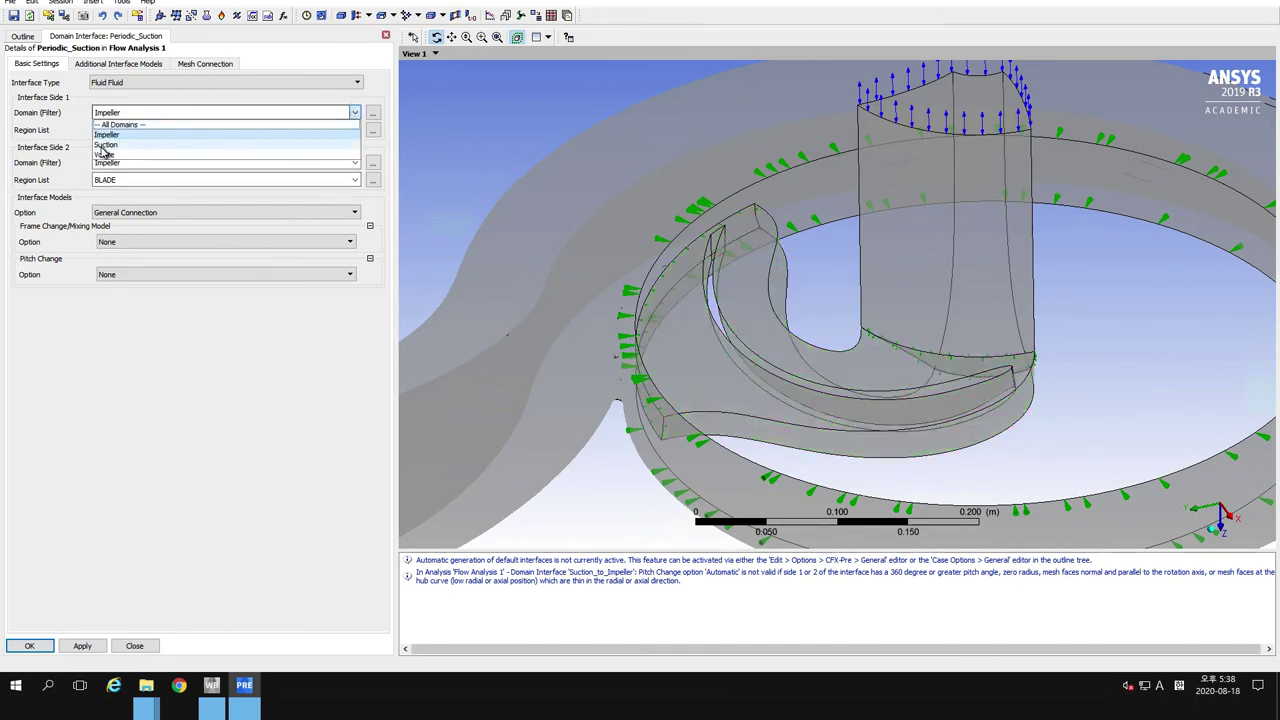
{"action": "left_click", "coordinate": [320, 148]}
{"action": "left_click", "coordinate": [354, 162]}
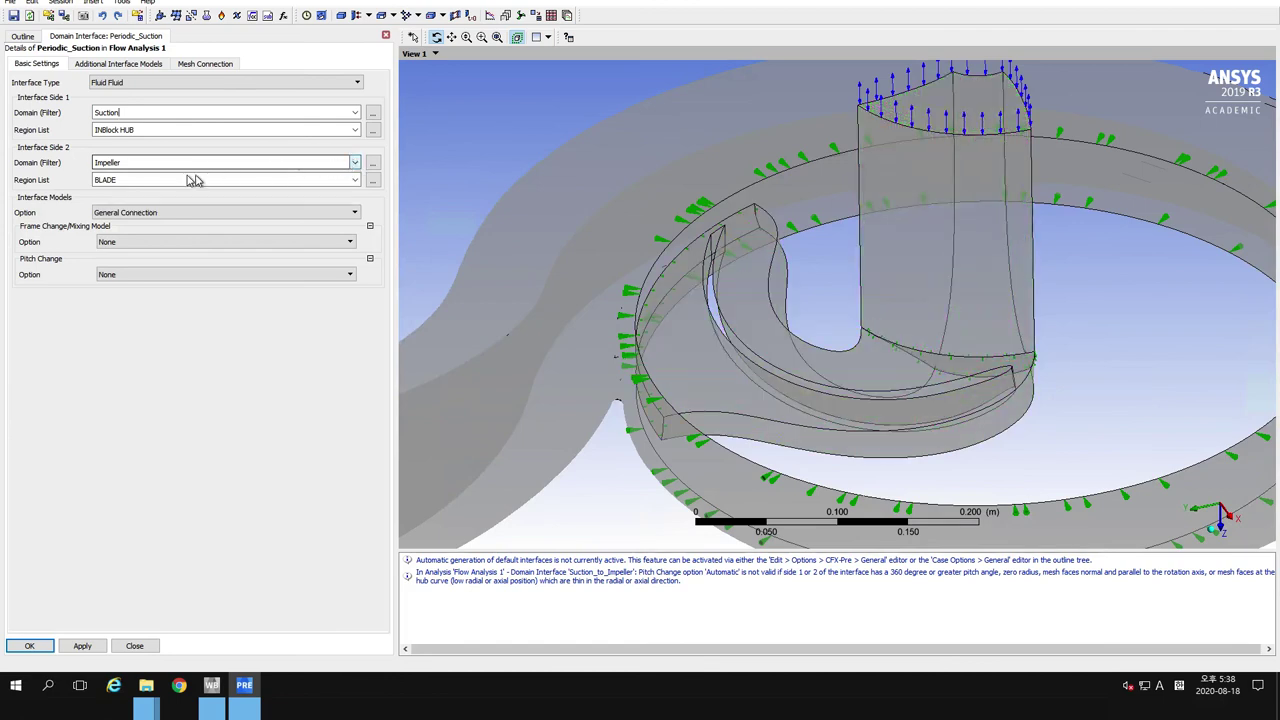
{"action": "left_click", "coordinate": [106, 186]}
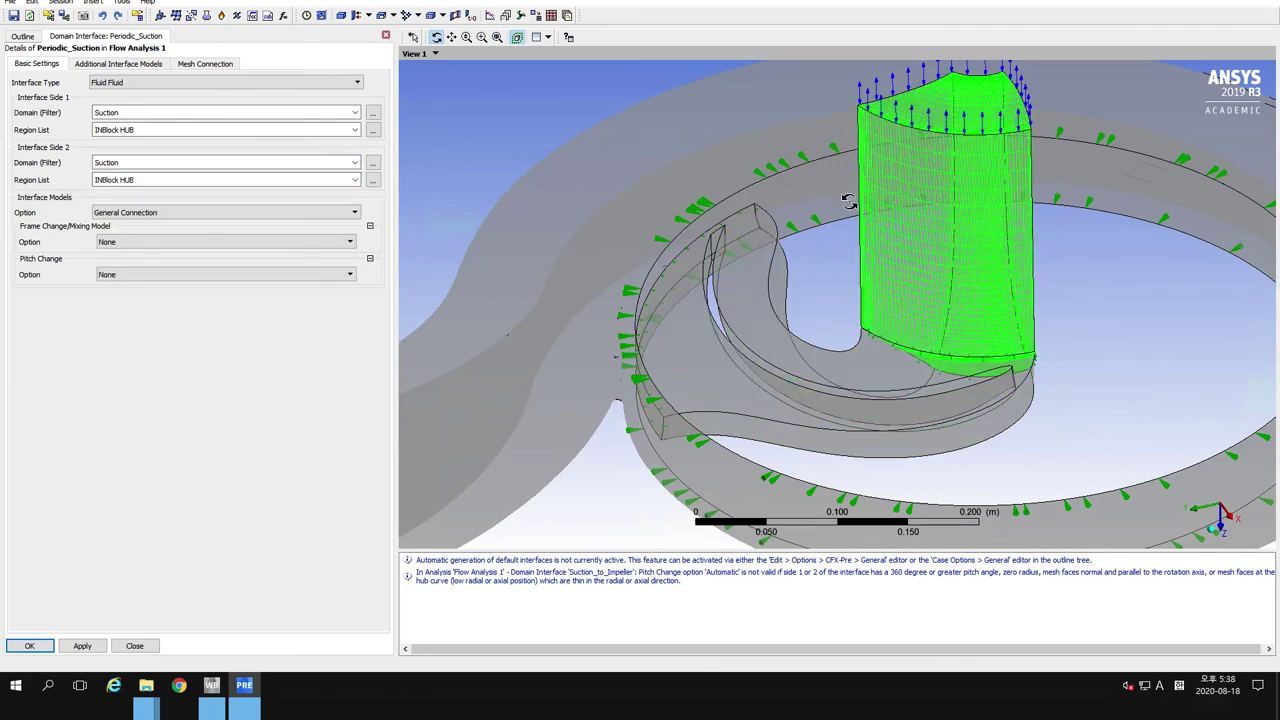
Assign the PER1 INBlock region to side 1 and the INBlock PER2 region to side 2 of the Periodic_Suction interface
{"action": "left_click", "coordinate": [372, 131]}
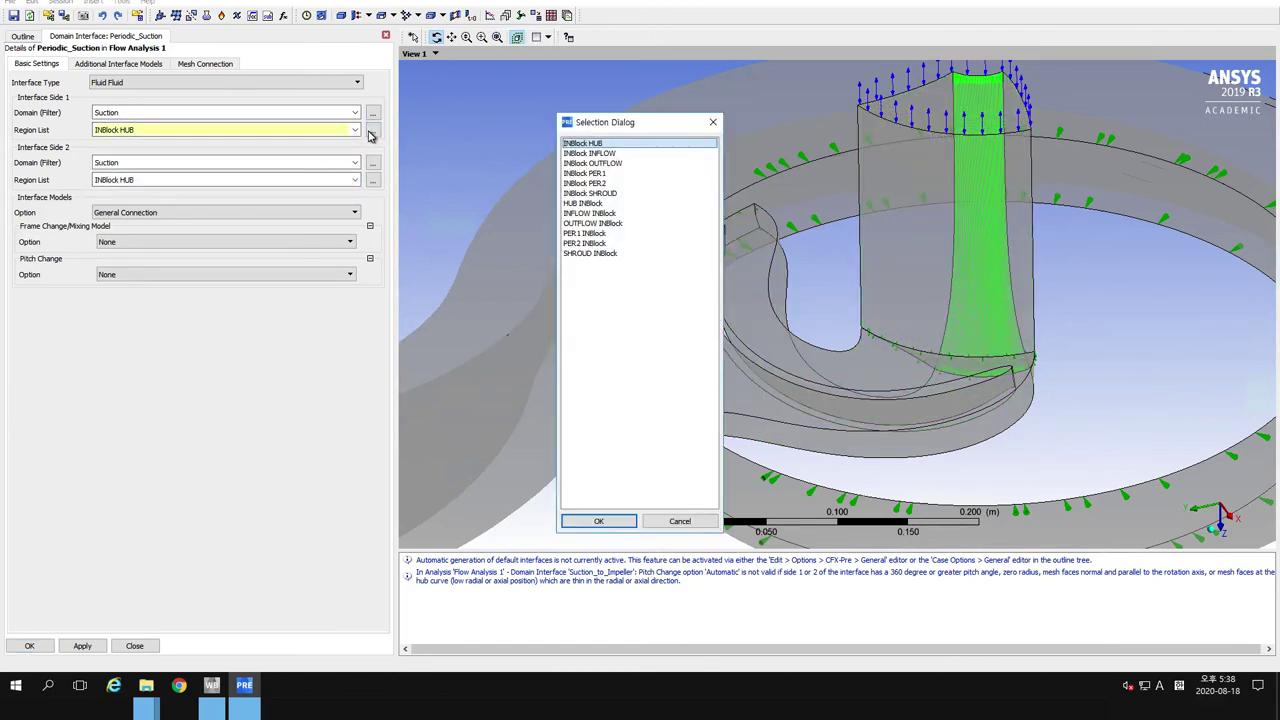
{"action": "left_click", "coordinate": [573, 234]}
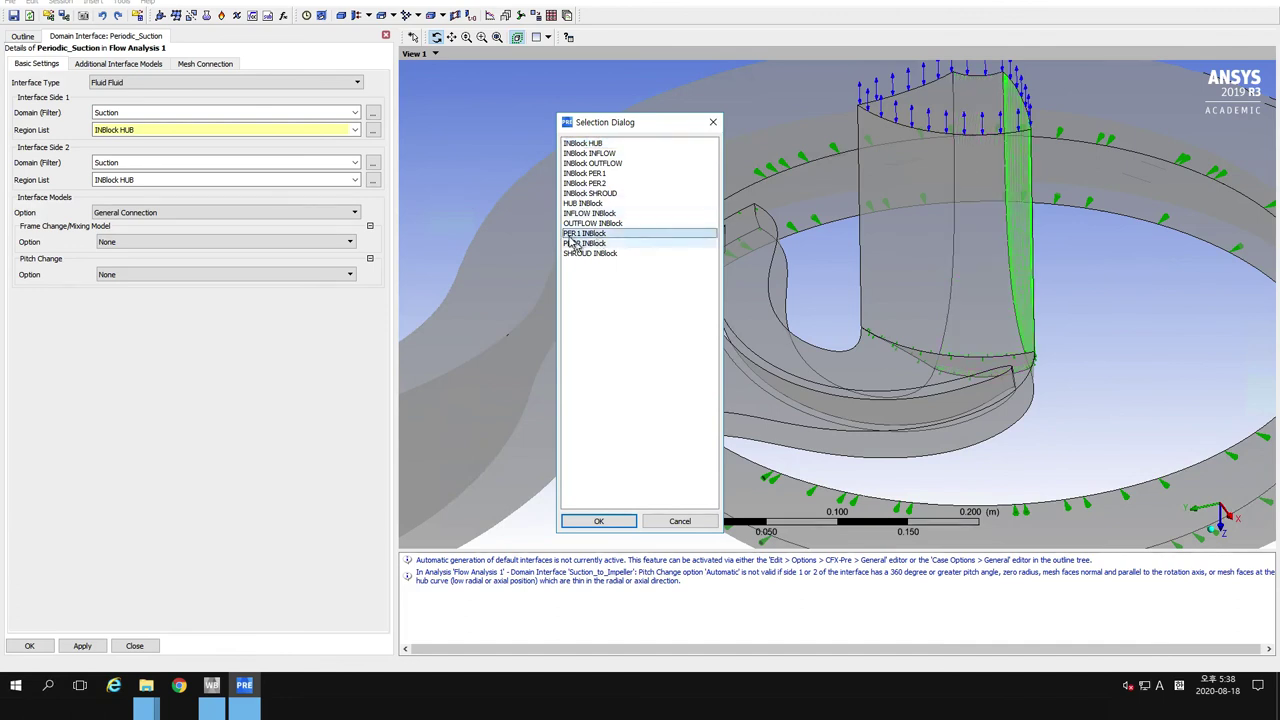
{"action": "left_click", "coordinate": [585, 530]}
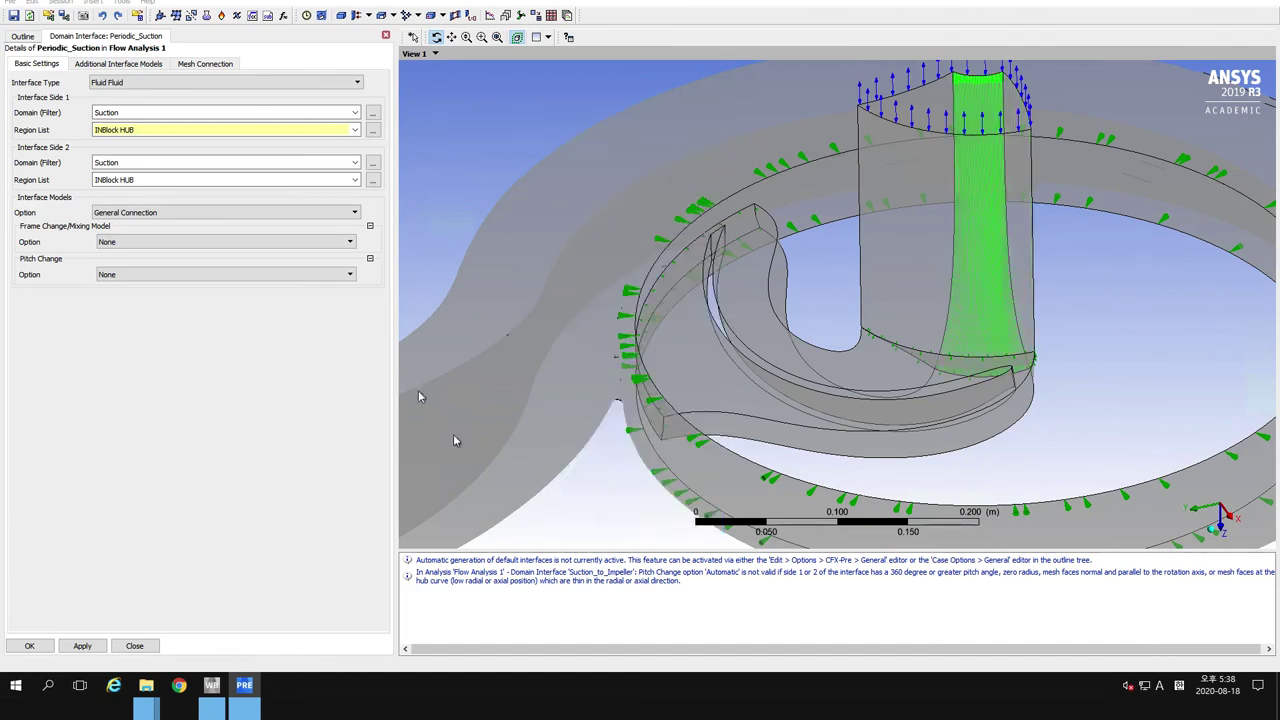
{"action": "left_click", "coordinate": [375, 185]}
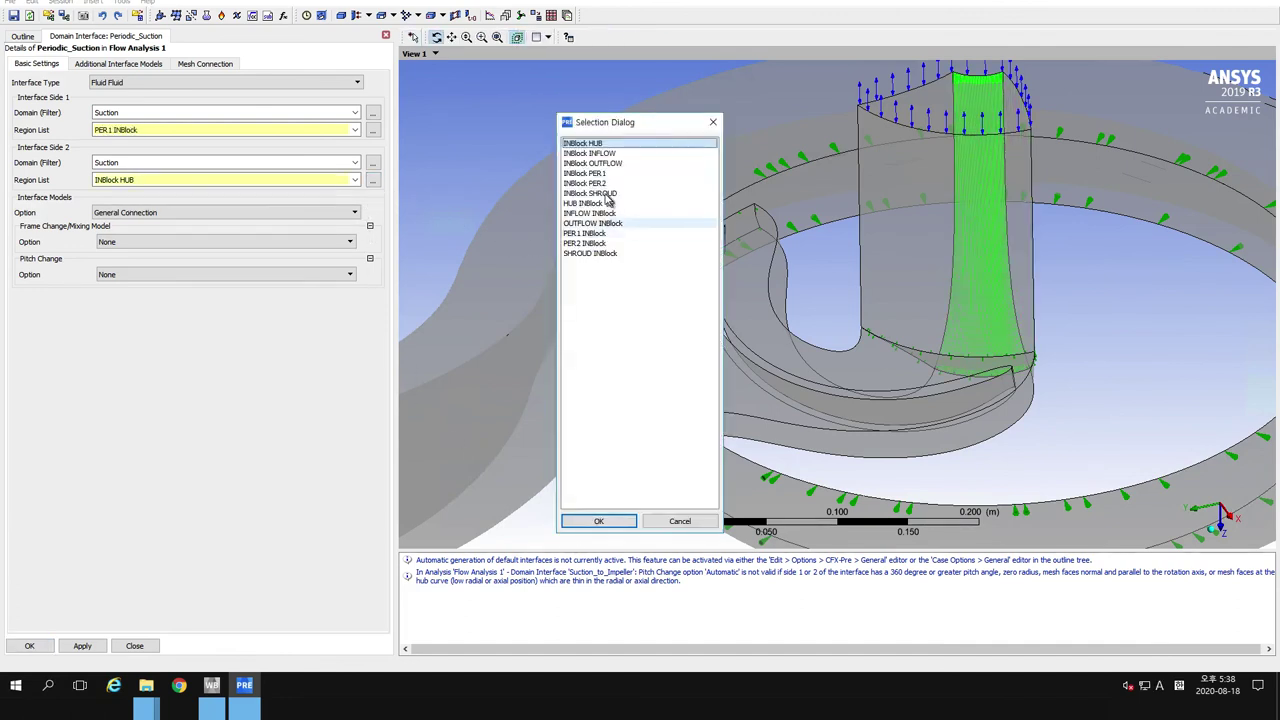
{"action": "left_click", "coordinate": [590, 183]}
{"action": "left_click", "coordinate": [584, 521]}
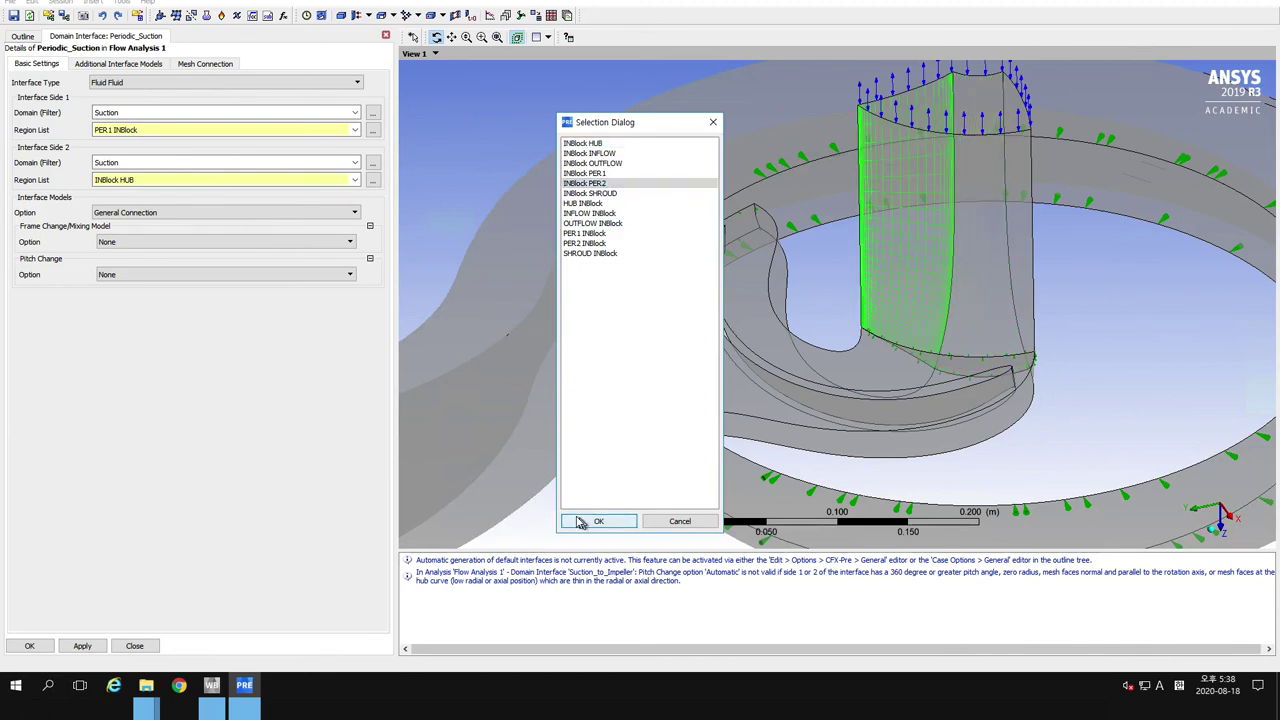
Use Rotational Periodicity about the Global Z axis for the Periodic_Suction interface and accept it
{"action": "left_click", "coordinate": [176, 213]}
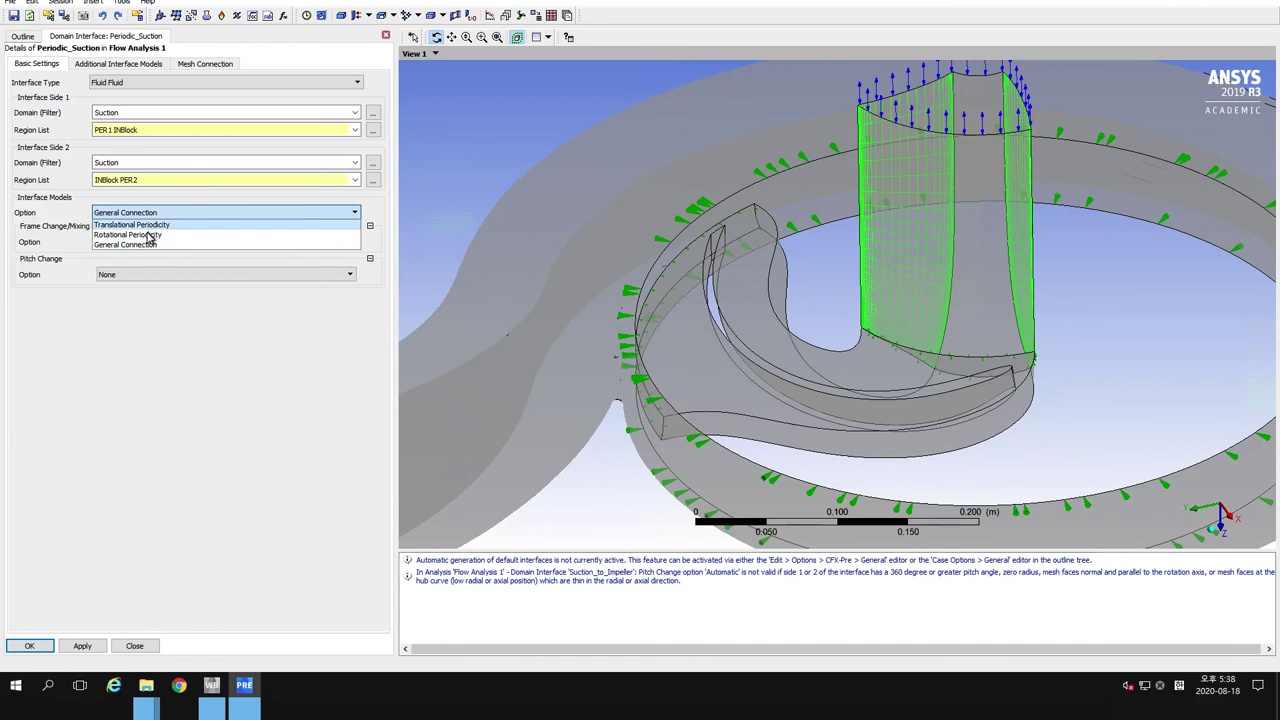
{"action": "left_click", "coordinate": [103, 234]}
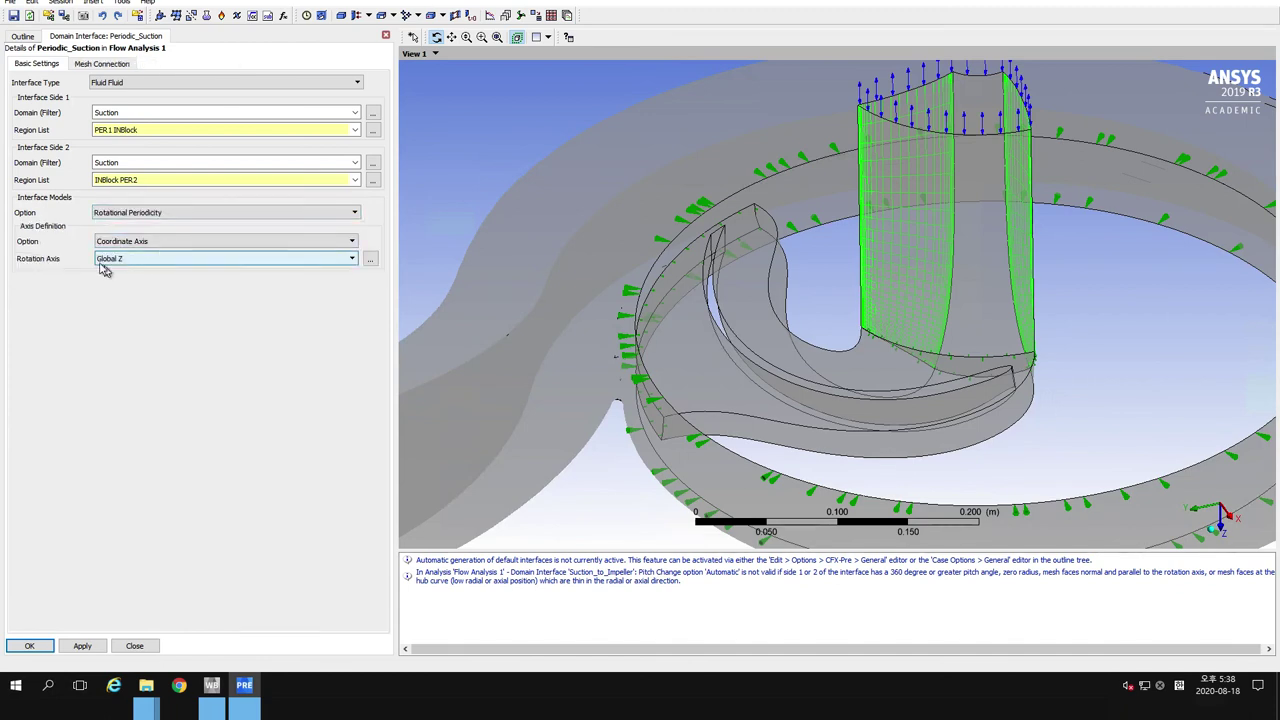
{"action": "left_click", "coordinate": [84, 646]}
{"action": "left_click", "coordinate": [42, 648]}
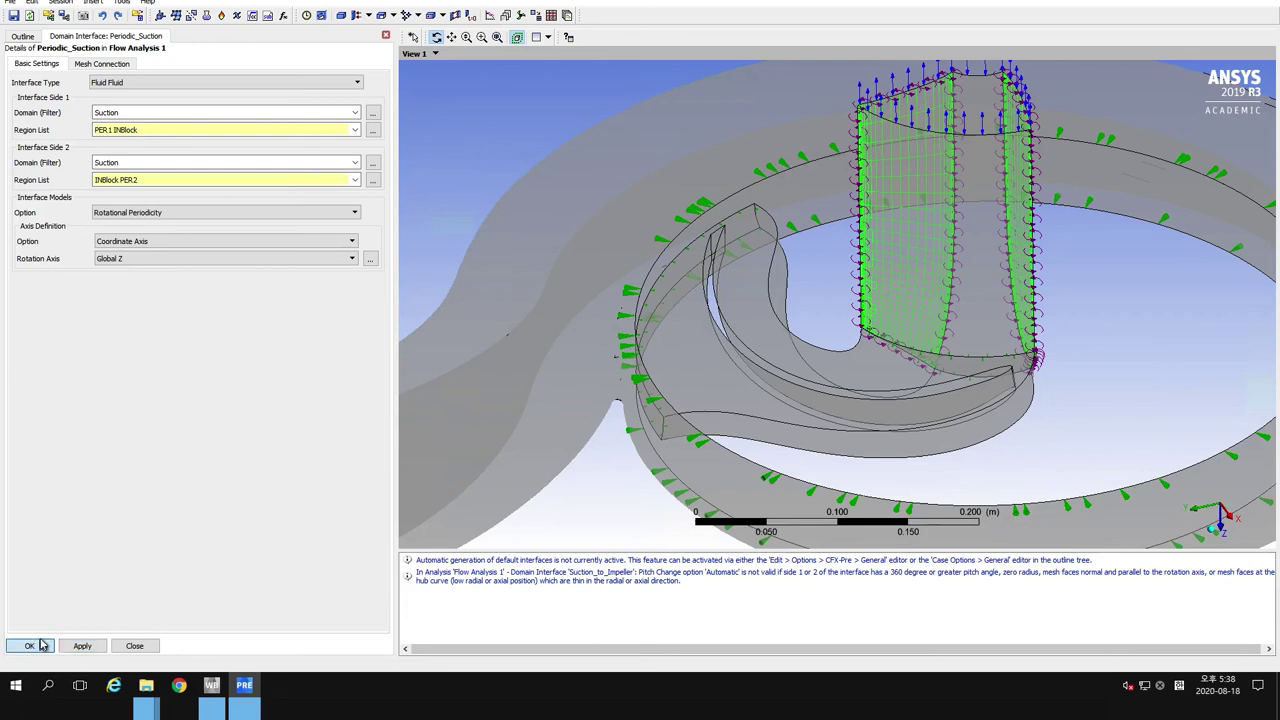
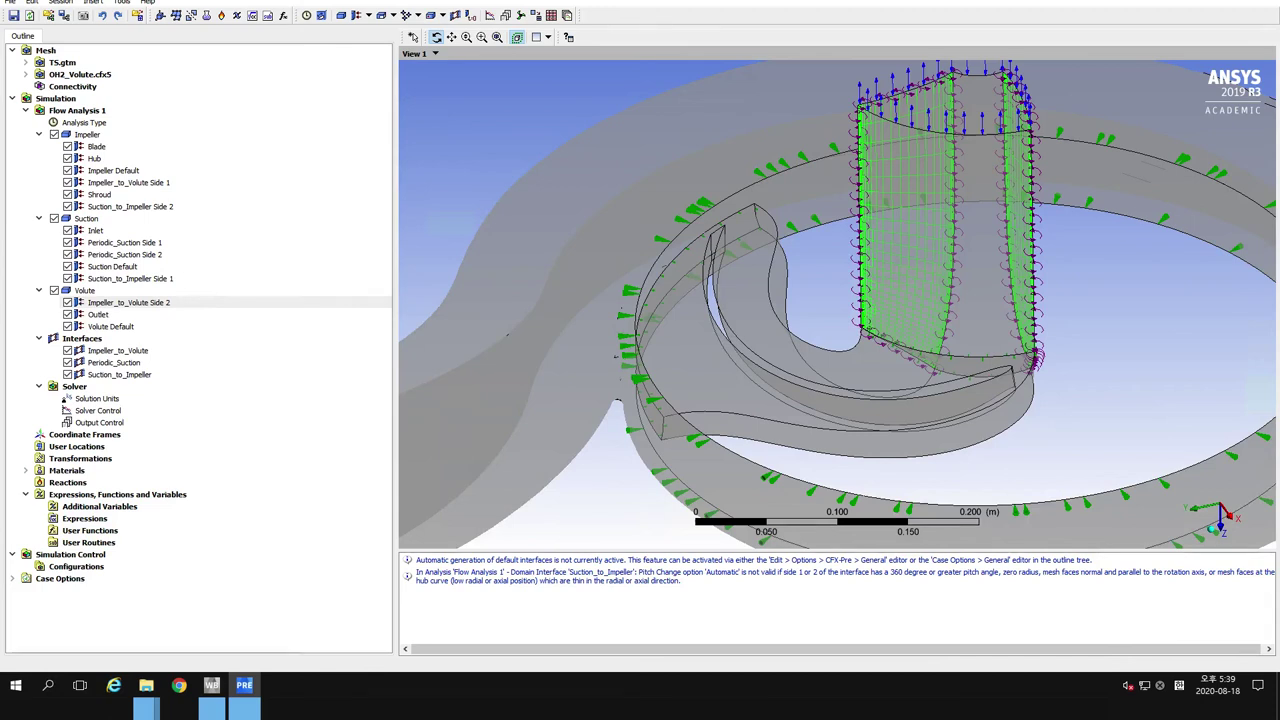
Insert a domain interface named Periodic_Impeller and filter both of its sides to the Impeller domain
{"action": "left_click", "coordinate": [453, 14]}
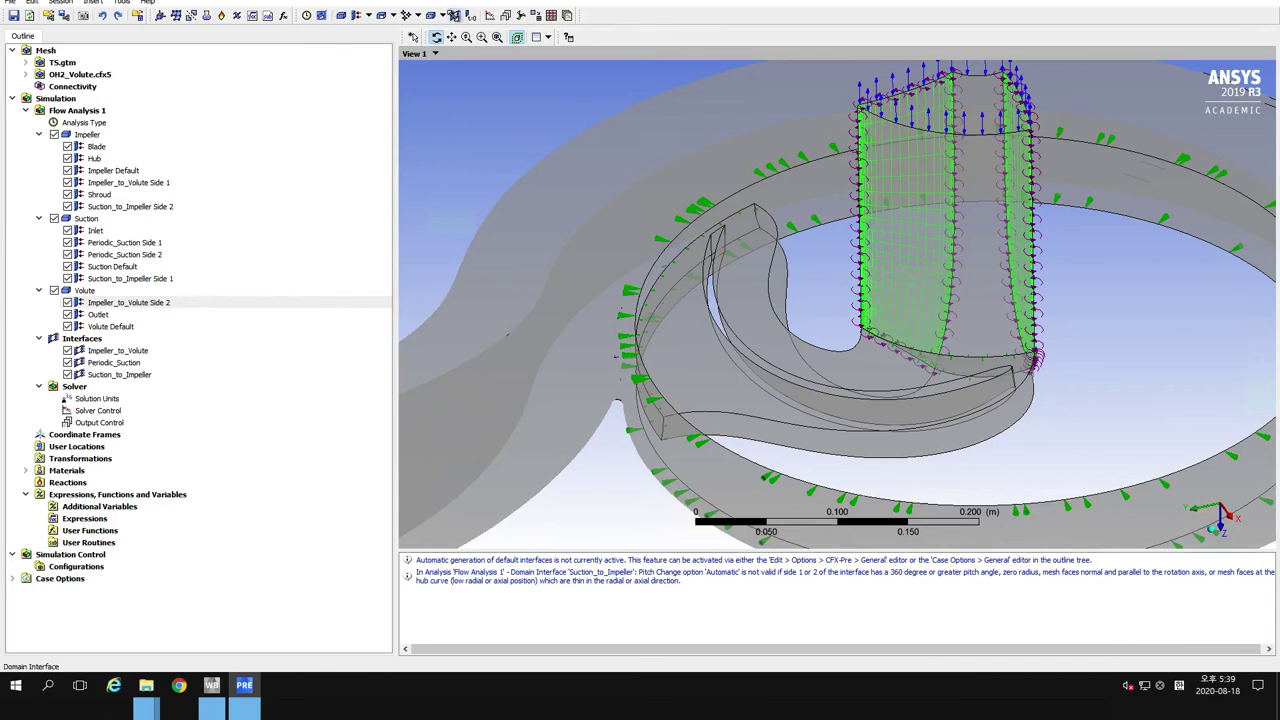
{"action": "type", "text": "Periodic_Impeller"}
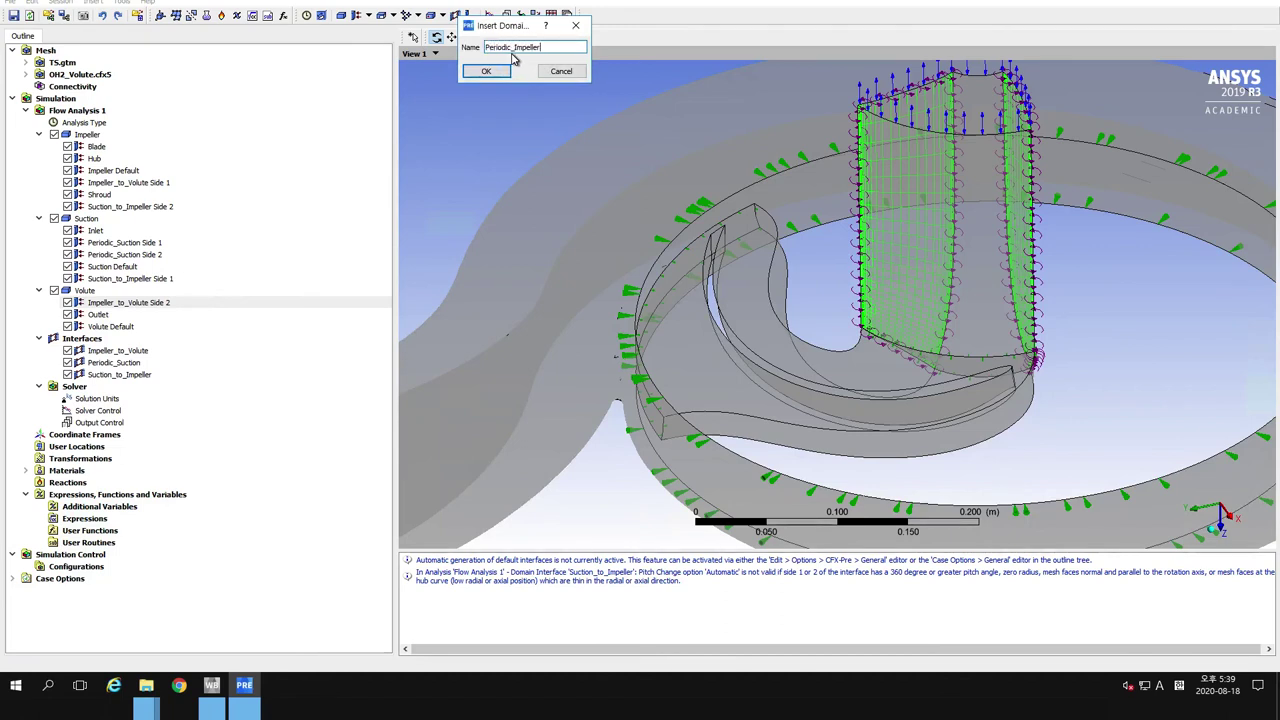
{"action": "left_click", "coordinate": [486, 71]}
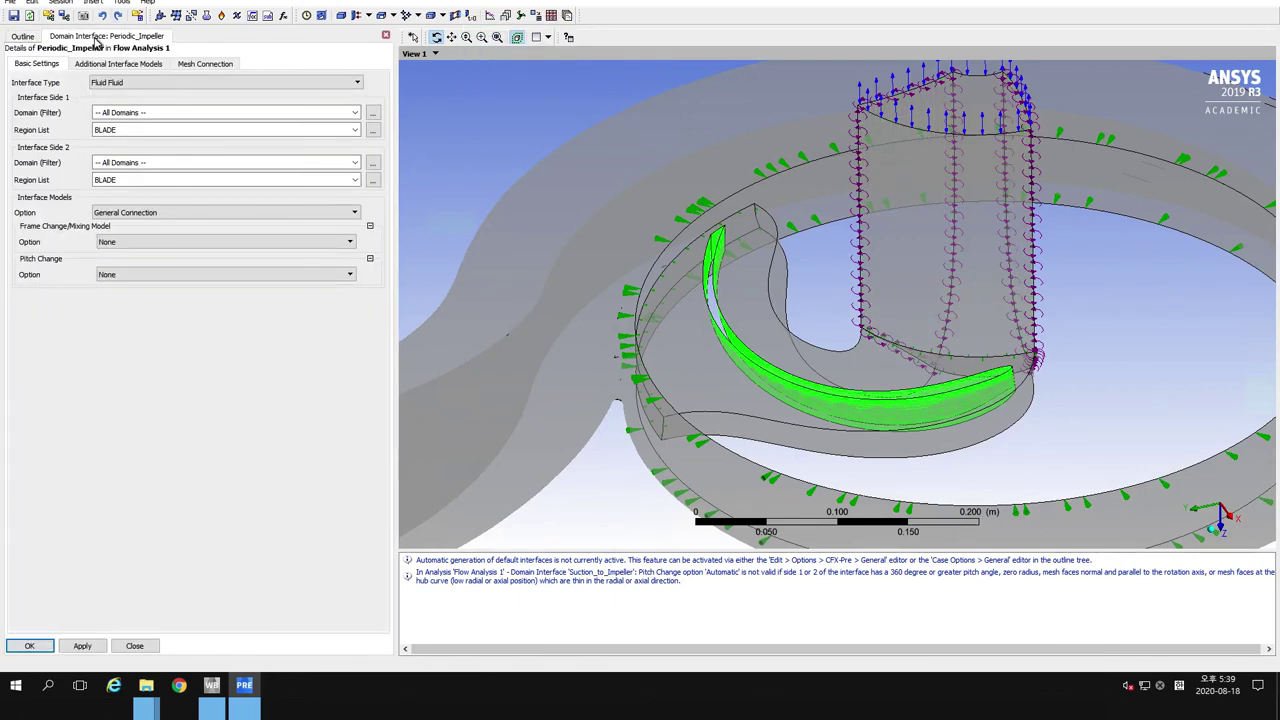
{"action": "left_click", "coordinate": [330, 113]}
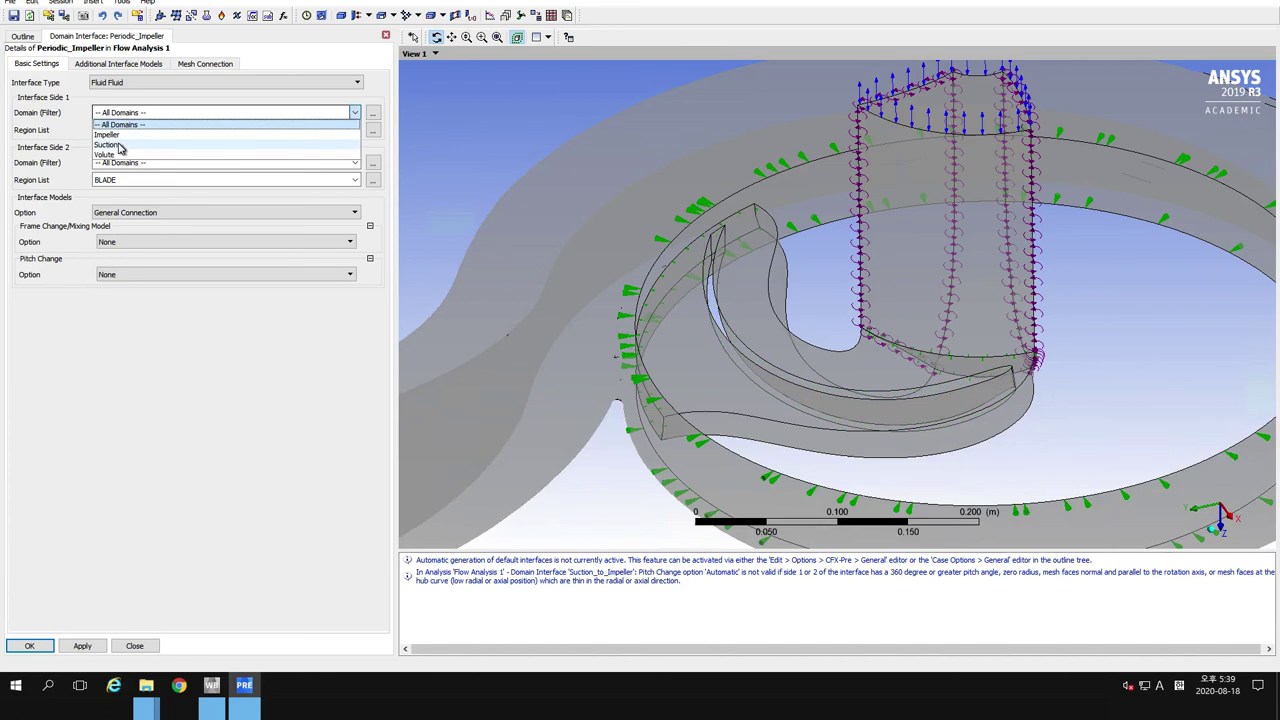
{"action": "left_click", "coordinate": [107, 134]}
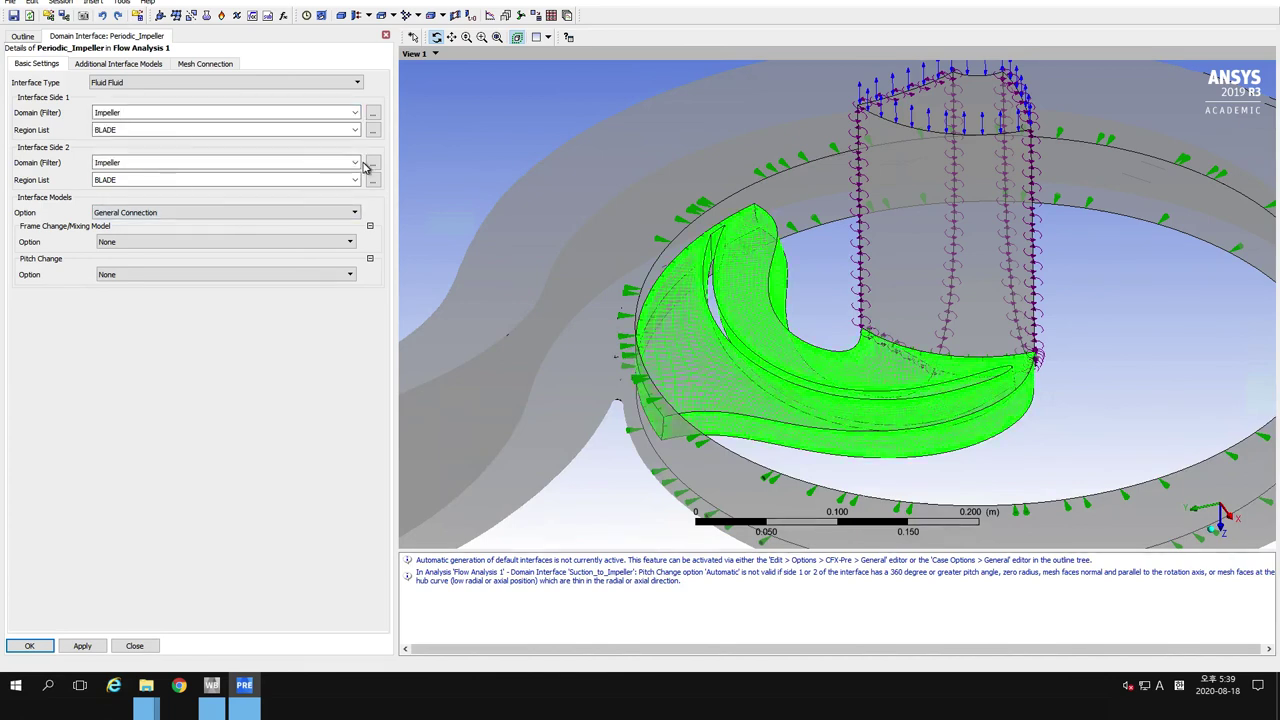
Assign the Passage PER1 region to side 1 and Passage PER2 to side 2 of the Periodic_Impeller interface
{"action": "left_click", "coordinate": [372, 130]}
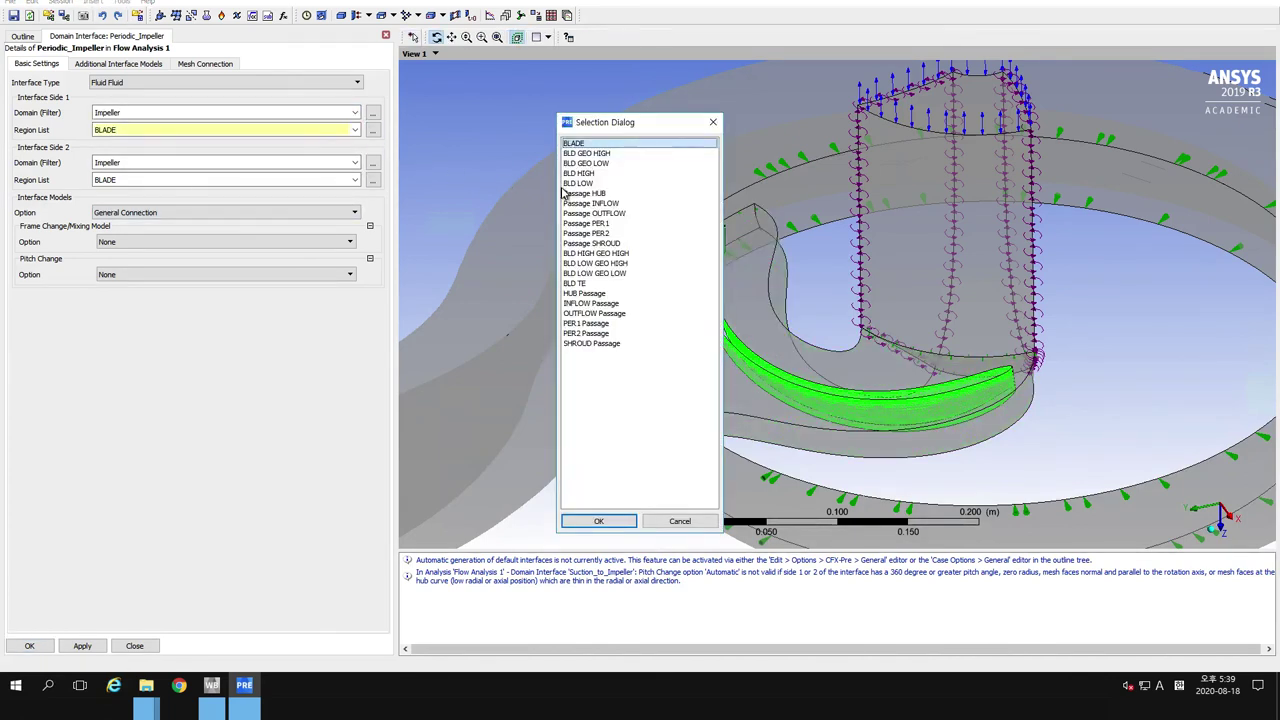
{"action": "left_click", "coordinate": [632, 223]}
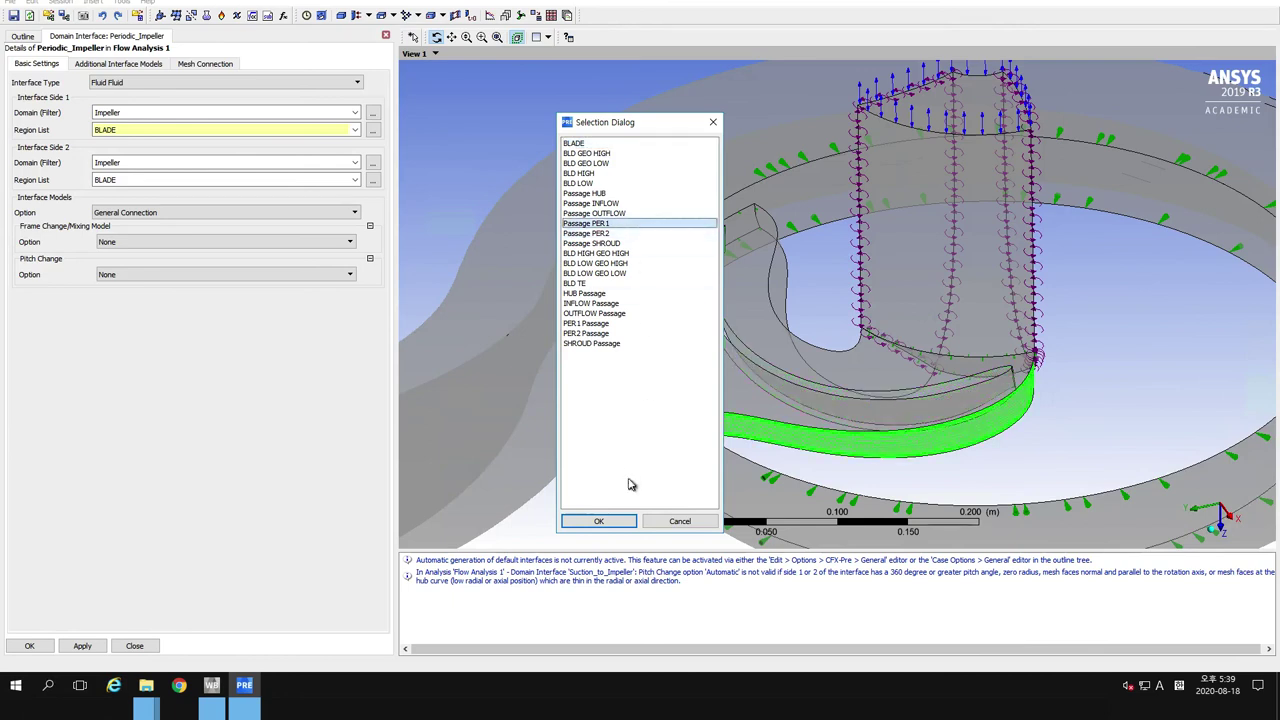
{"action": "left_click", "coordinate": [602, 520]}
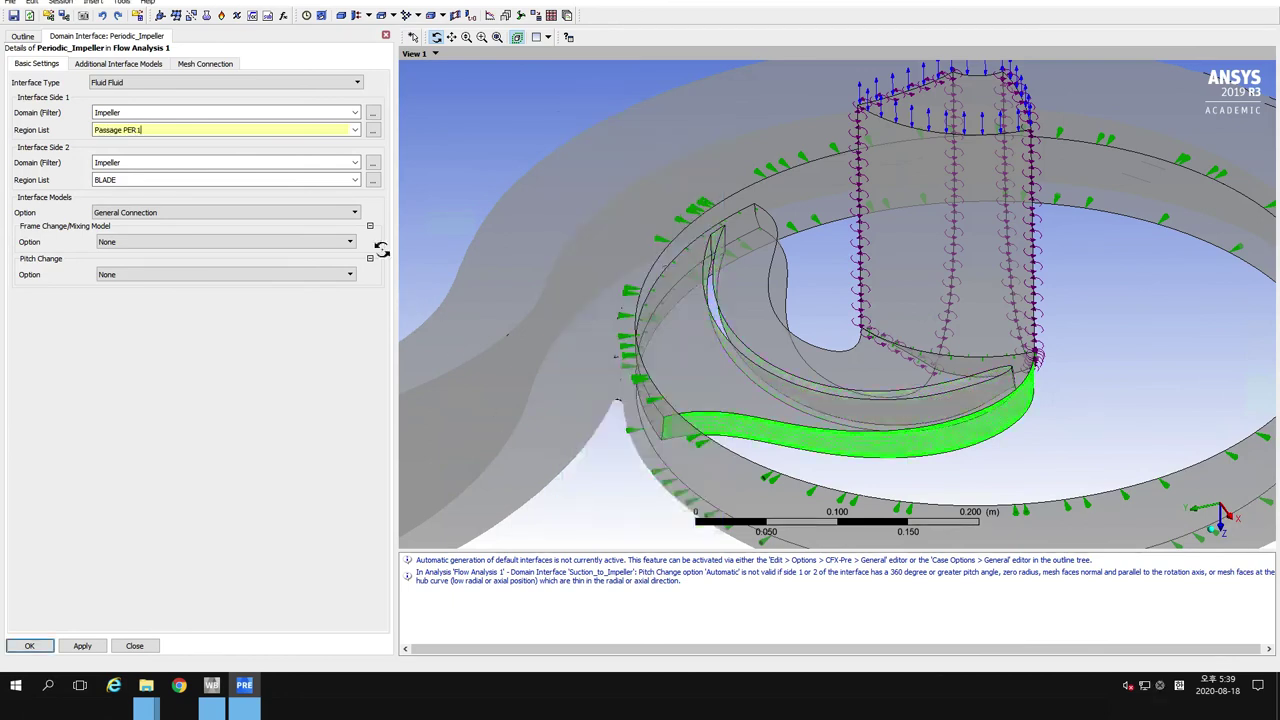
{"action": "left_click", "coordinate": [372, 180]}
{"action": "left_click", "coordinate": [600, 233]}
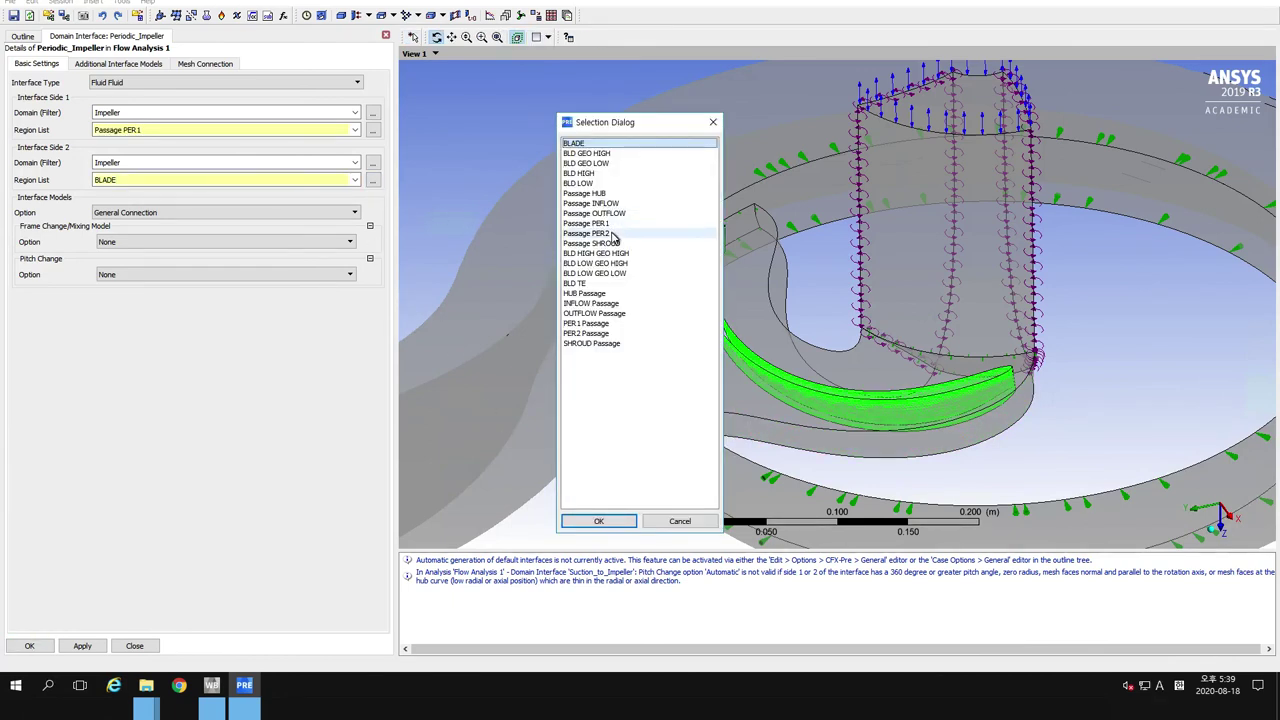
{"action": "left_click", "coordinate": [598, 520]}
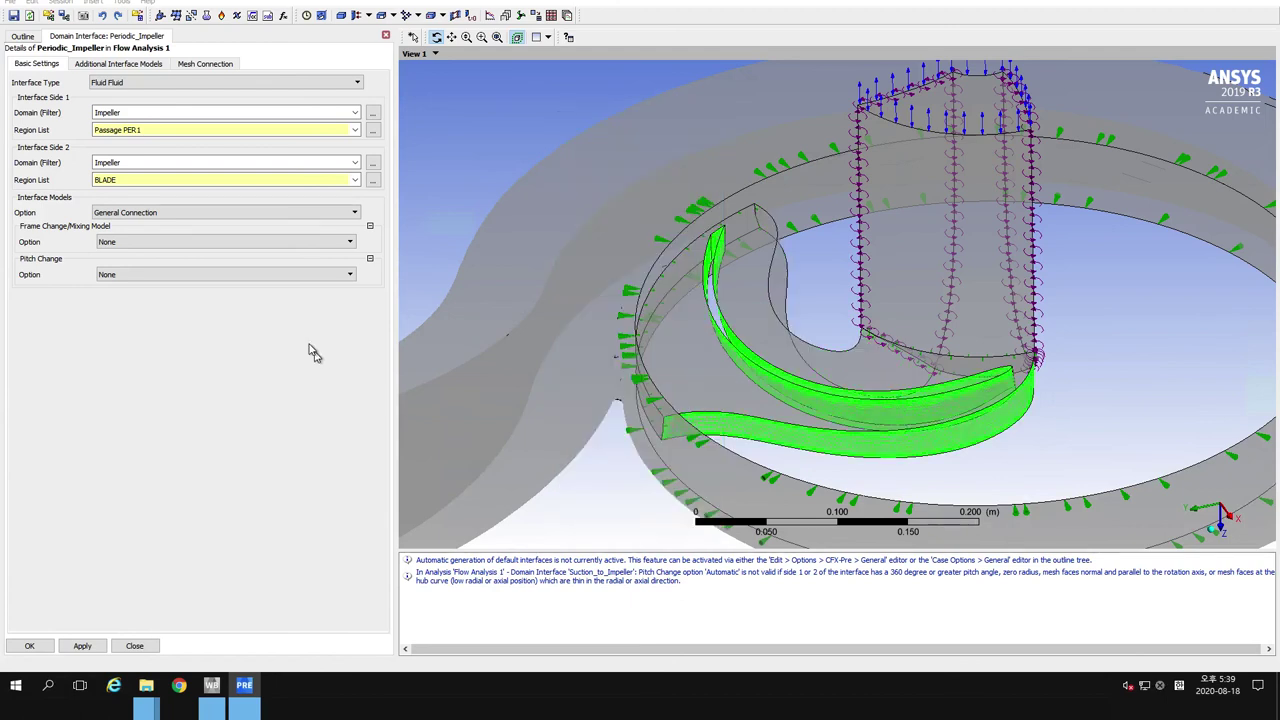
Use Rotational Periodicity about the Global Z axis for the Periodic_Impeller interface and accept it
{"action": "left_click", "coordinate": [192, 213]}
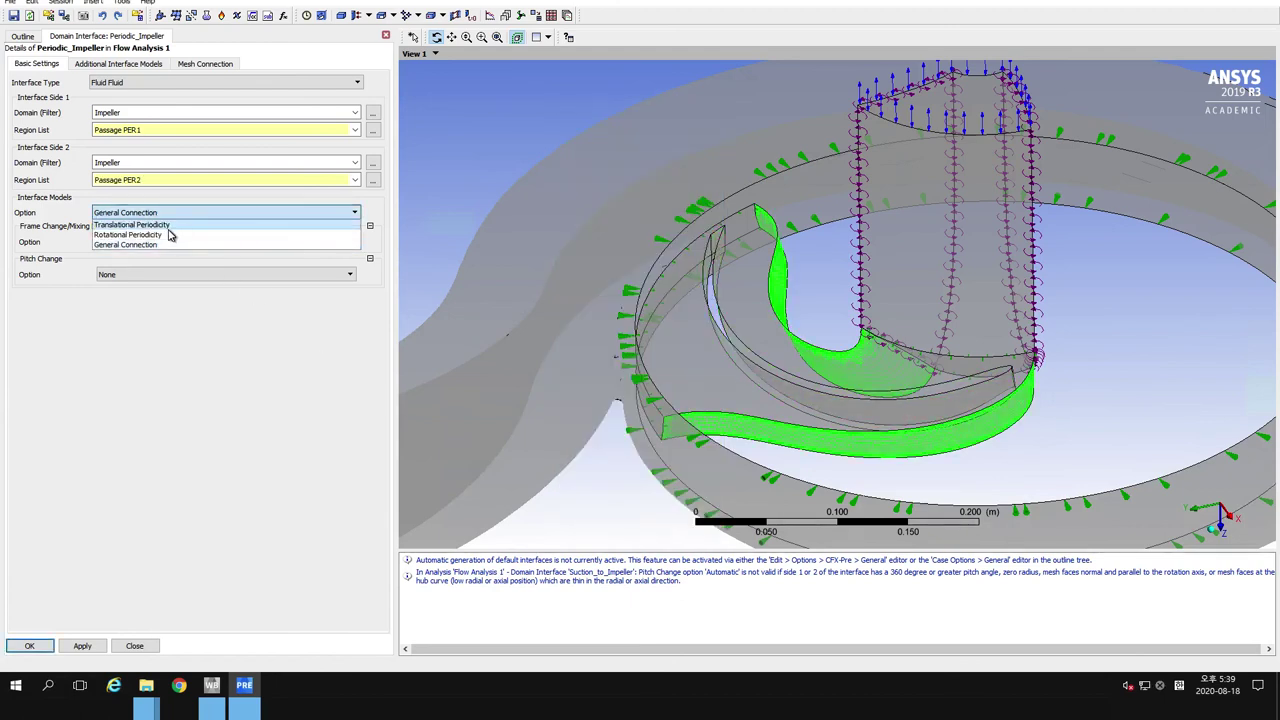
{"action": "left_click", "coordinate": [168, 236]}
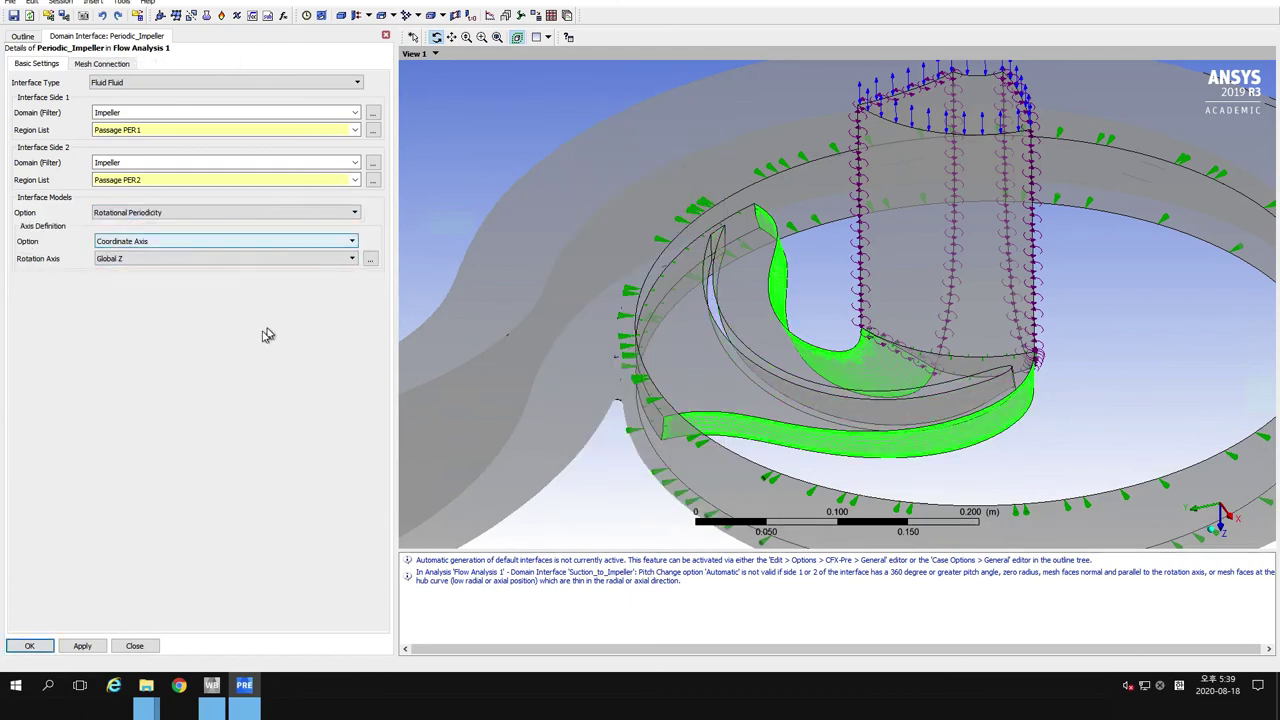
{"action": "left_click", "coordinate": [29, 646]}
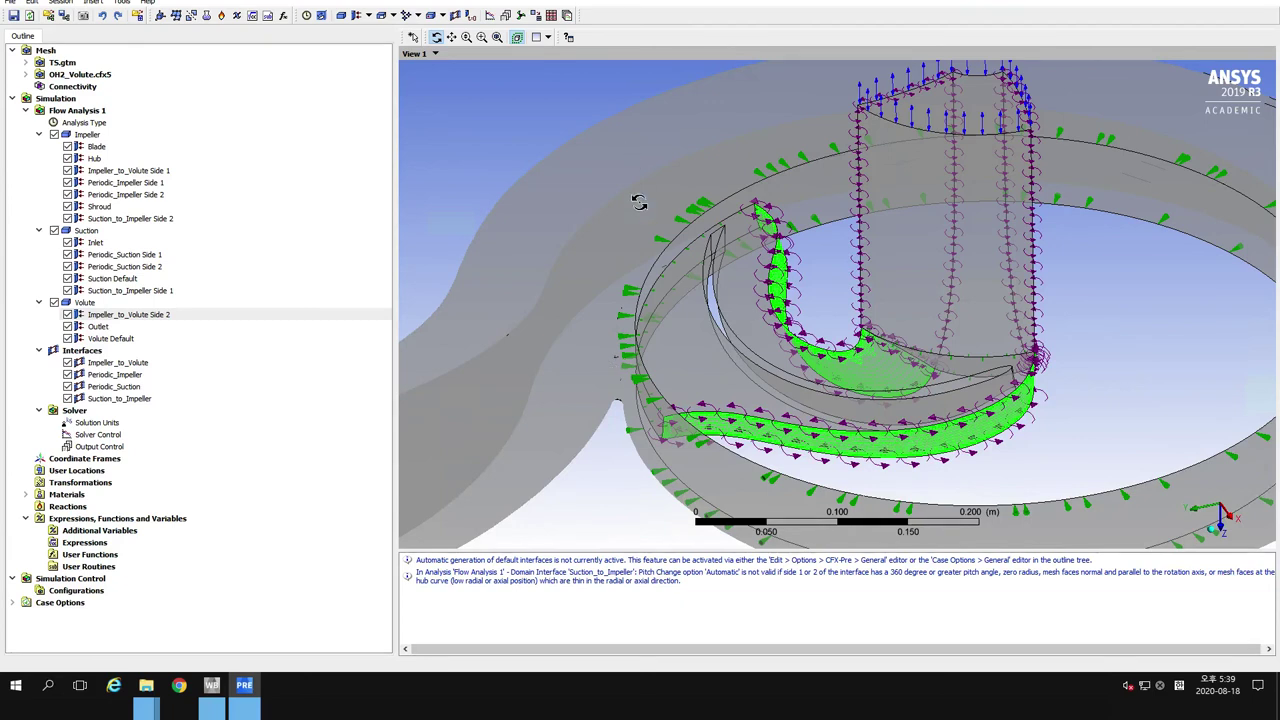
Insert an expression named "Number of blades" and define it as 5
{"action": "left_click_drag", "start_coordinate": [639, 202], "coordinate": [691, 437]}
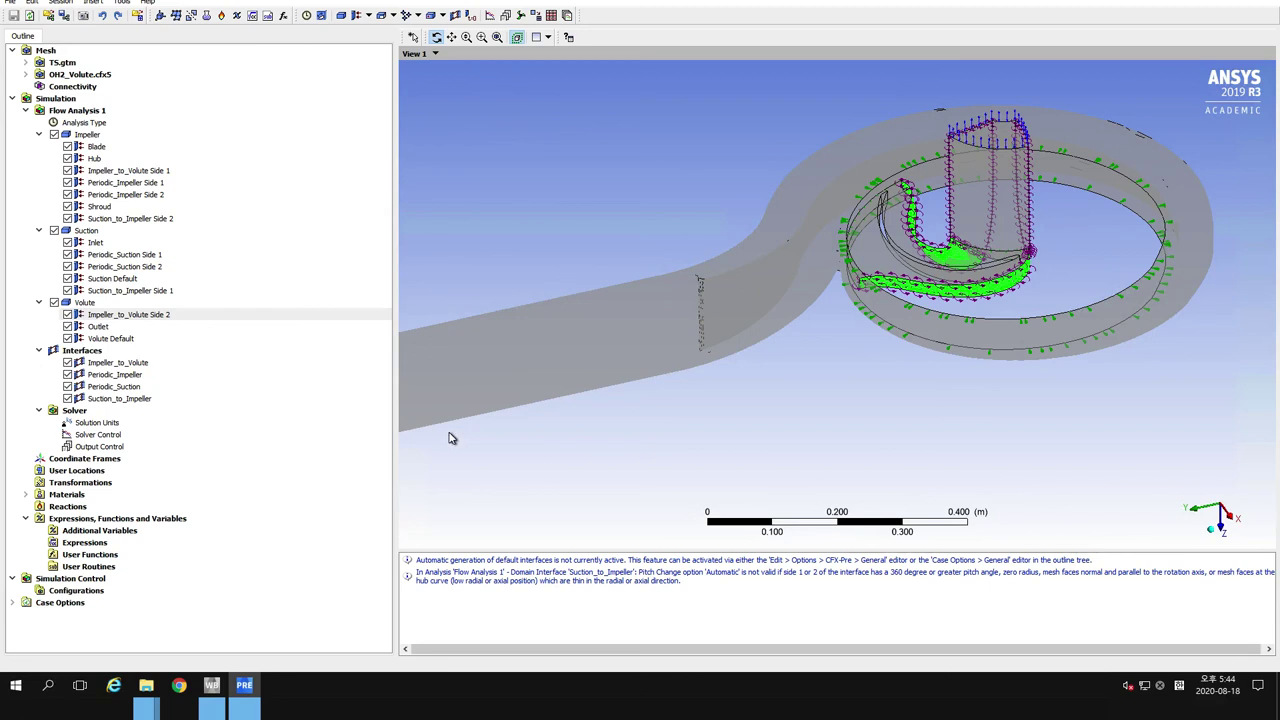
{"action": "right_click", "coordinate": [92, 545]}
{"action": "mouse_move", "coordinate": [120, 555]}
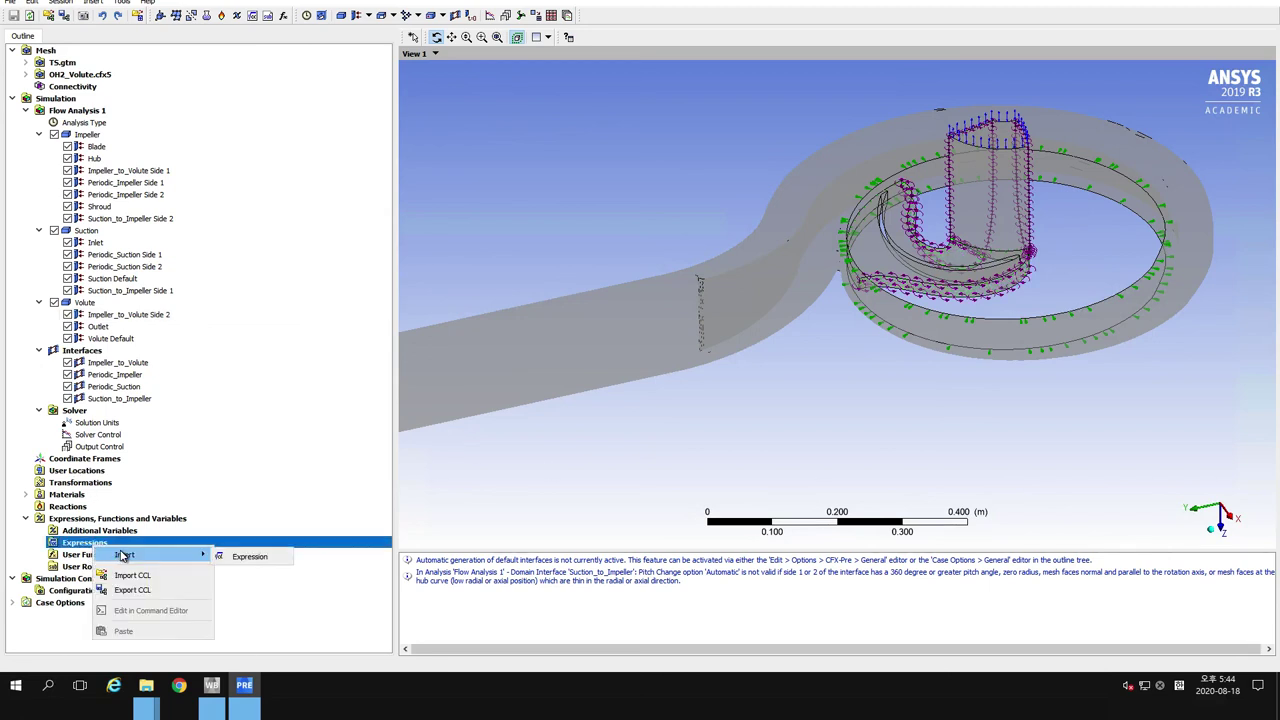
{"action": "left_click", "coordinate": [240, 557]}
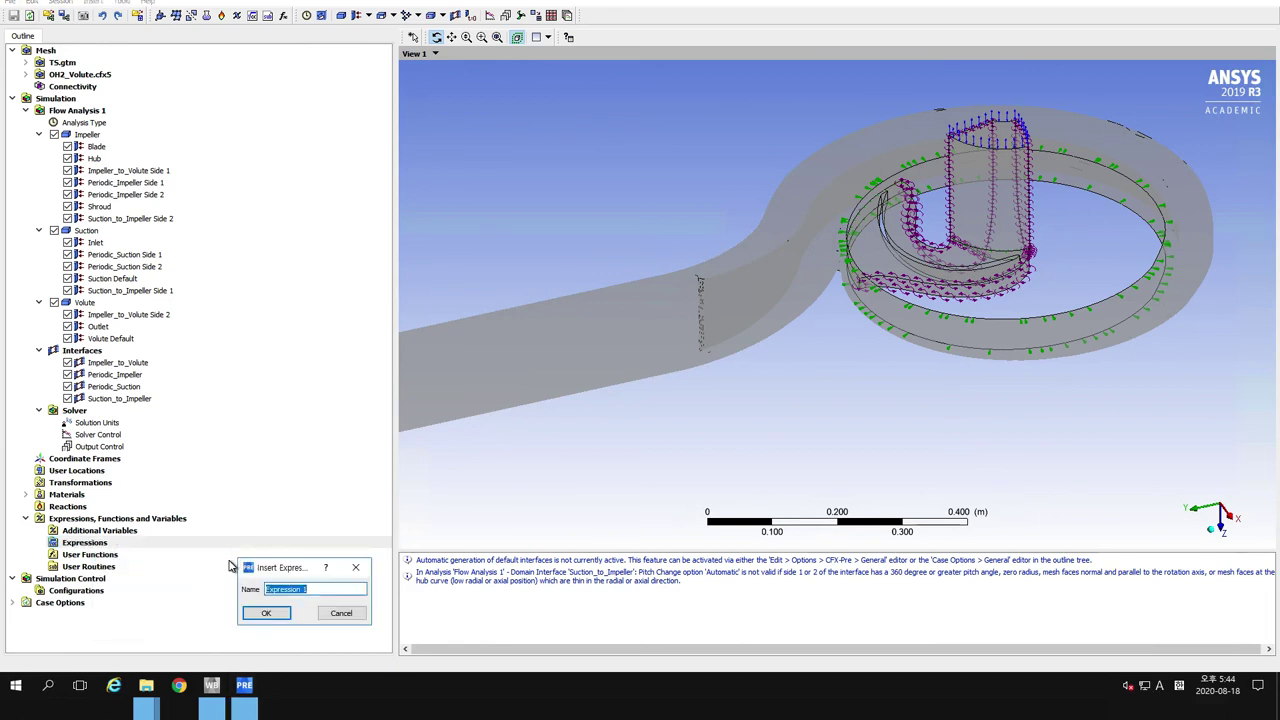
{"action": "type", "text": "Nu"}
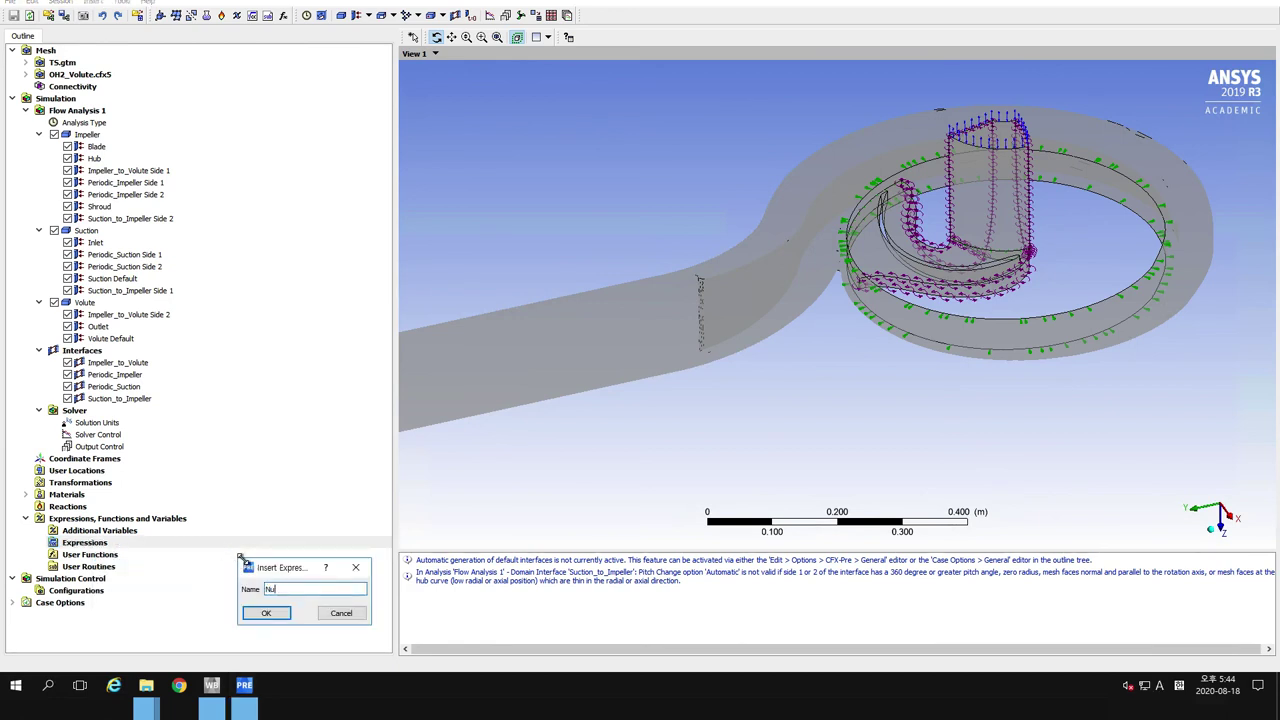
{"action": "type", "text": "mber of blades"}
{"action": "key", "text": "Return"}
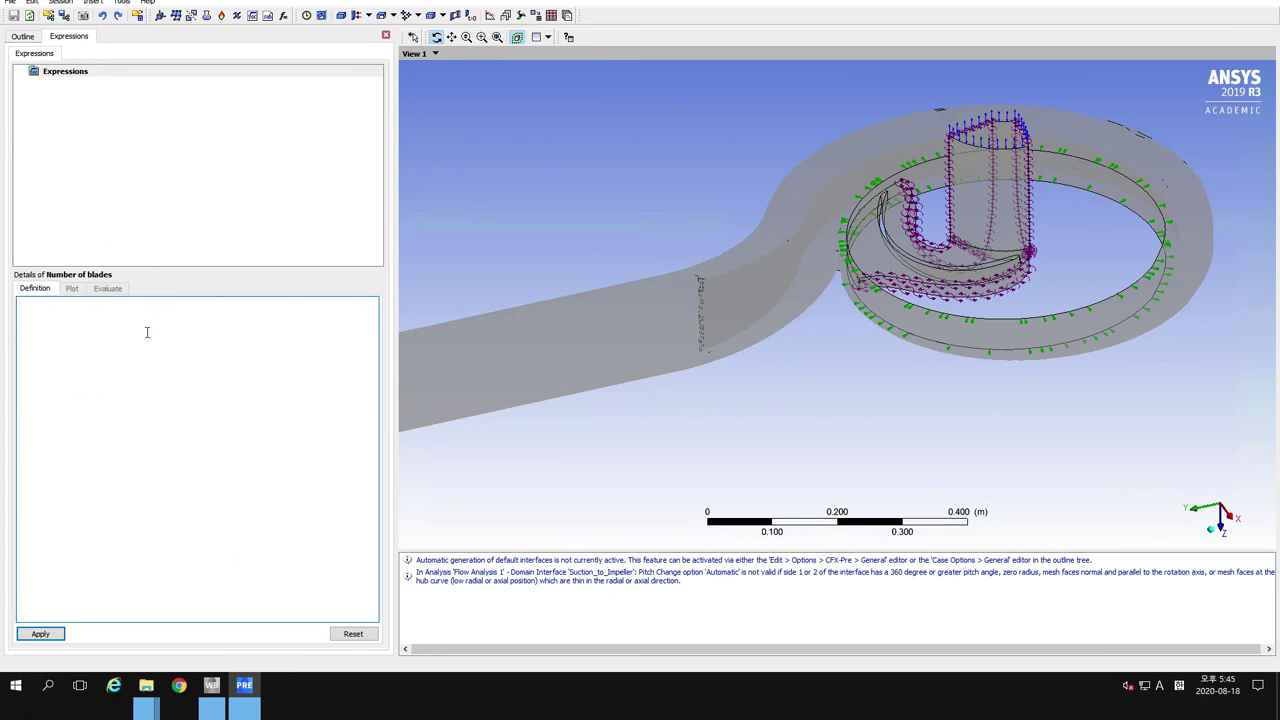
{"action": "type", "text": "5"}
{"action": "left_click", "coordinate": [52, 634]}
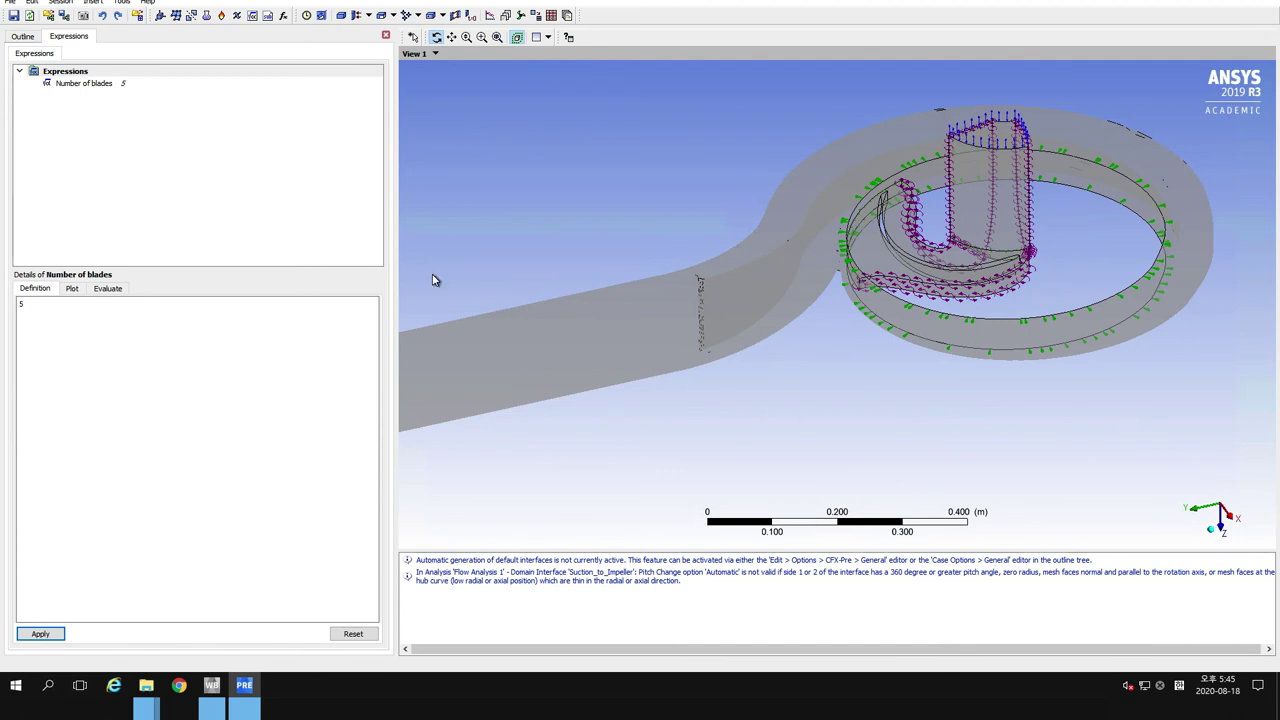
Insert another expression named "Torque"
{"action": "right_click", "coordinate": [54, 73]}
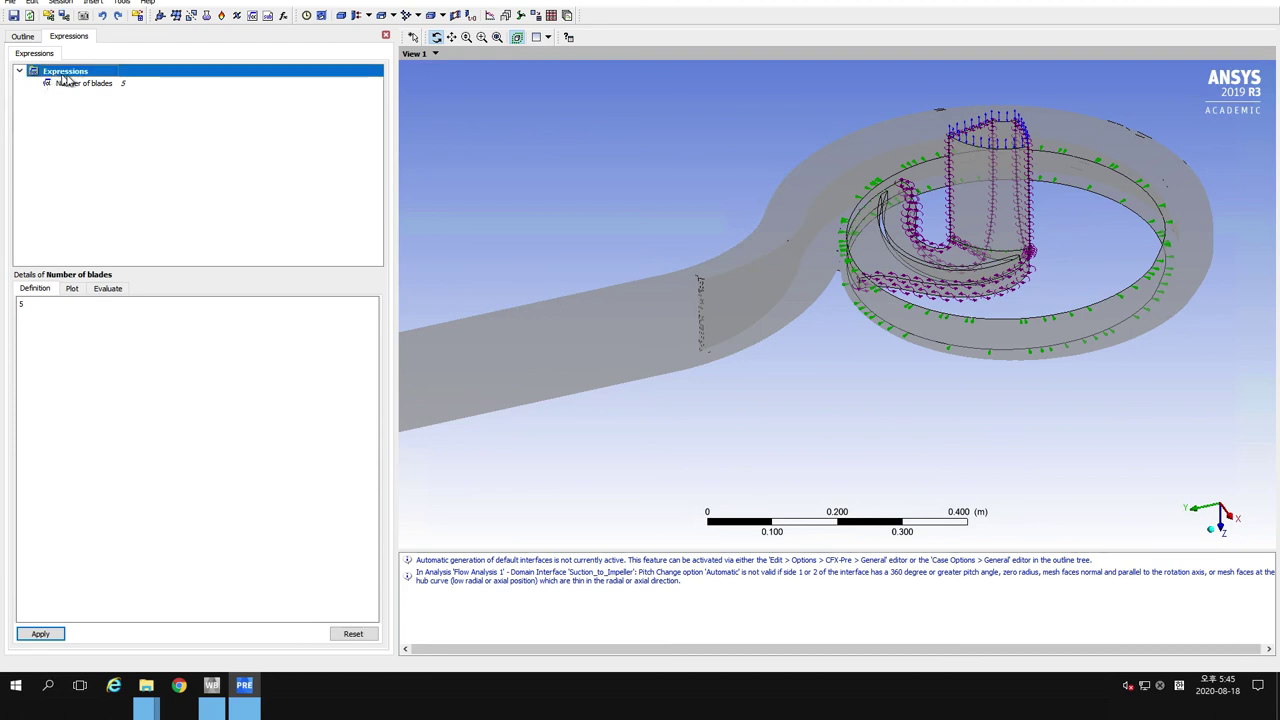
{"action": "mouse_move", "coordinate": [160, 82]}
{"action": "left_click", "coordinate": [205, 88]}
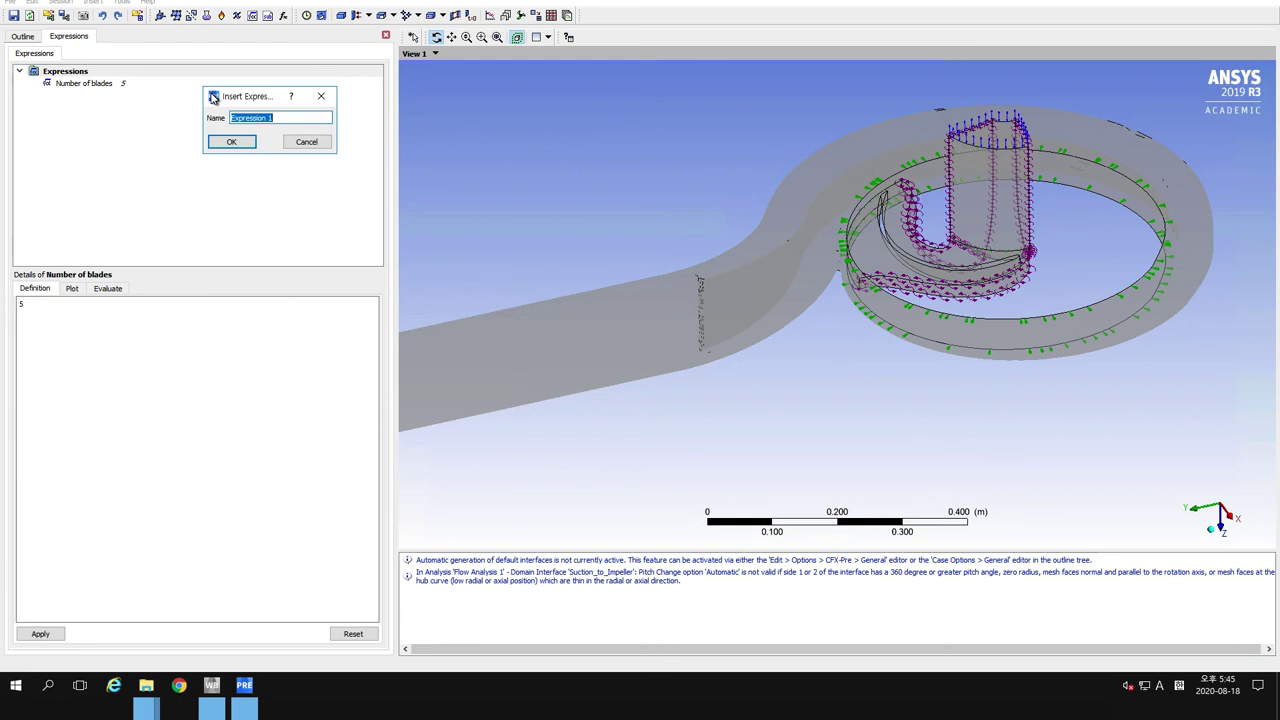
{"action": "type", "text": "Torque"}
{"action": "key", "text": "Return"}
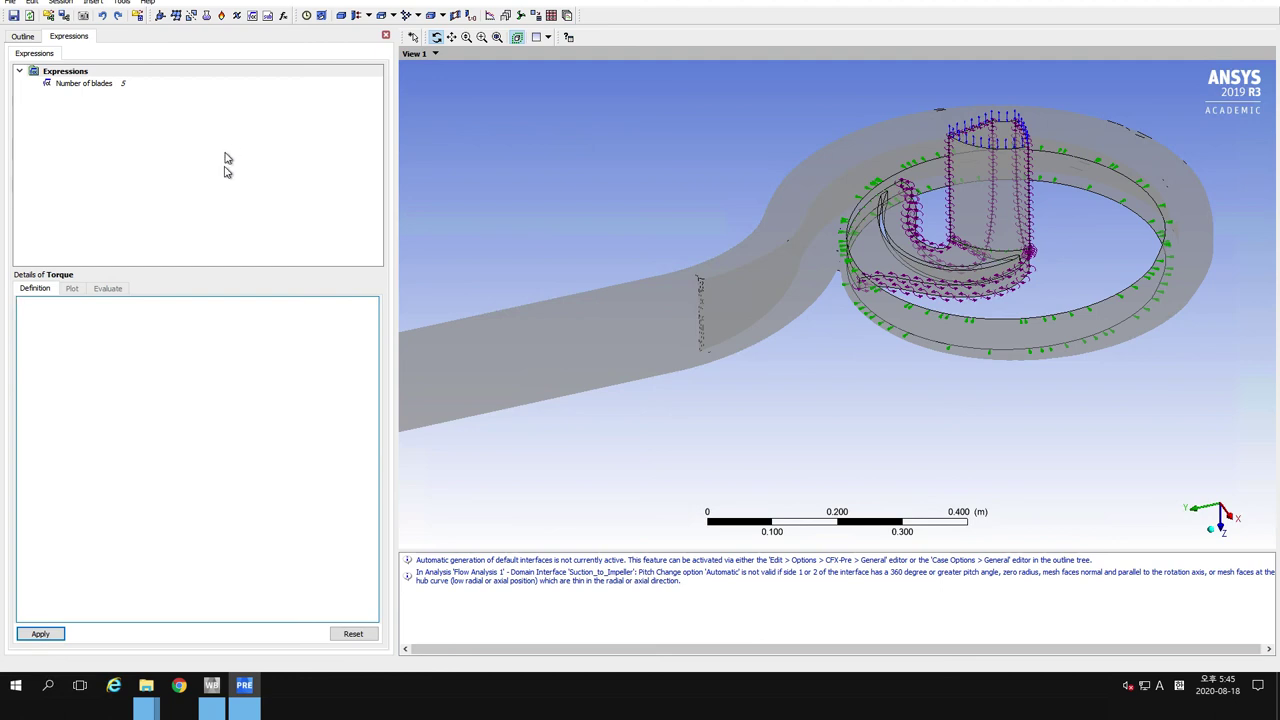
{"action": "left_click", "coordinate": [142, 323]}
{"action": "type", "text": "(abs("}
{"action": "right_click", "coordinate": [100, 314]}
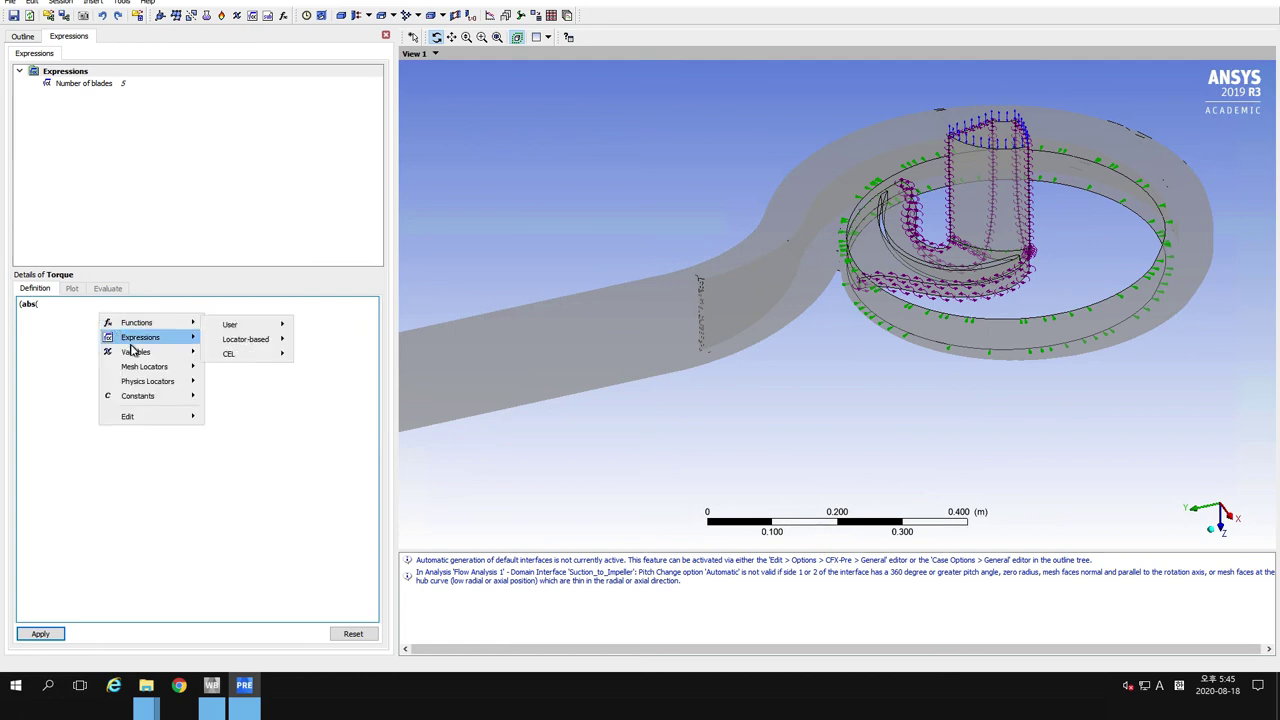
{"action": "mouse_move", "coordinate": [150, 323]}
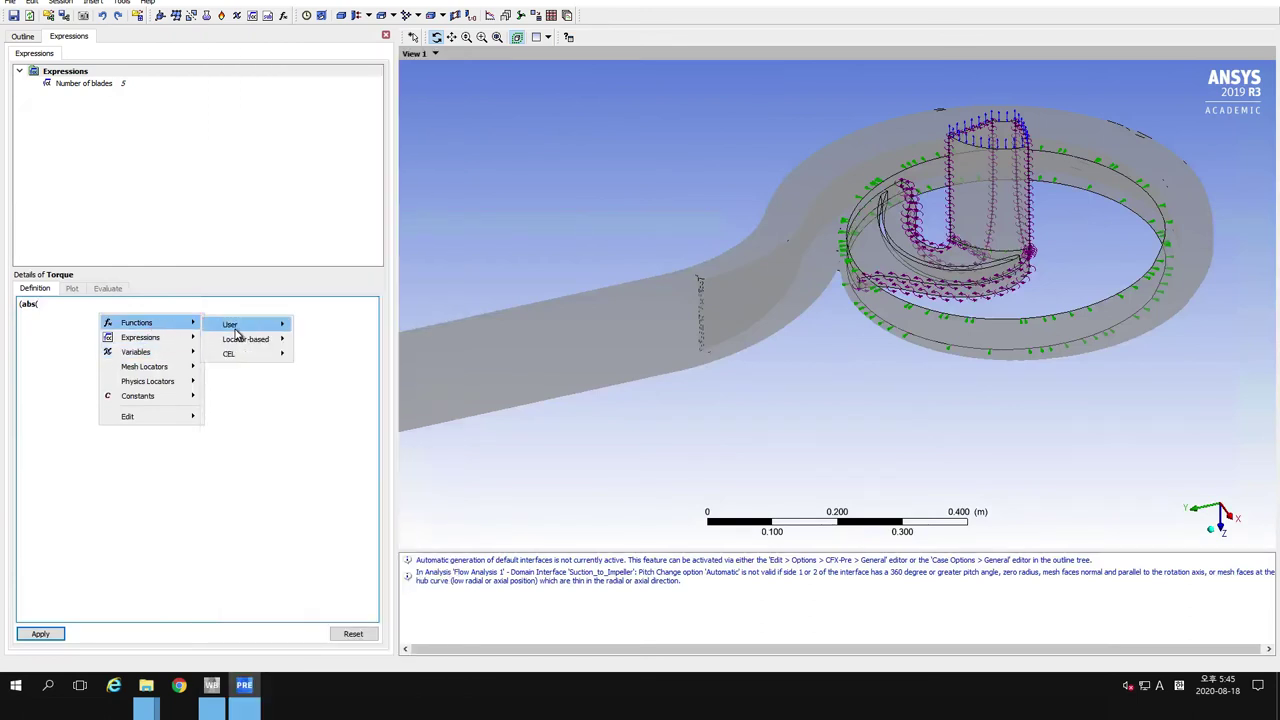
{"action": "mouse_move", "coordinate": [234, 345]}
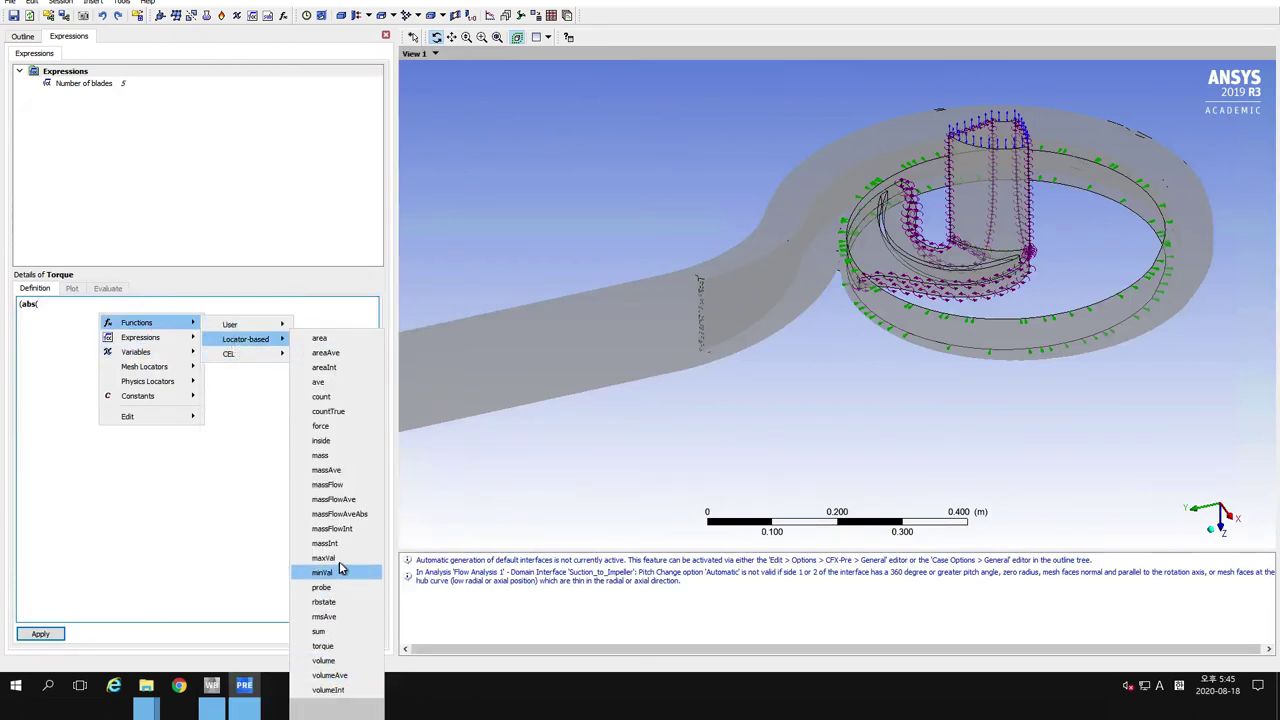
{"action": "left_click", "coordinate": [337, 648]}
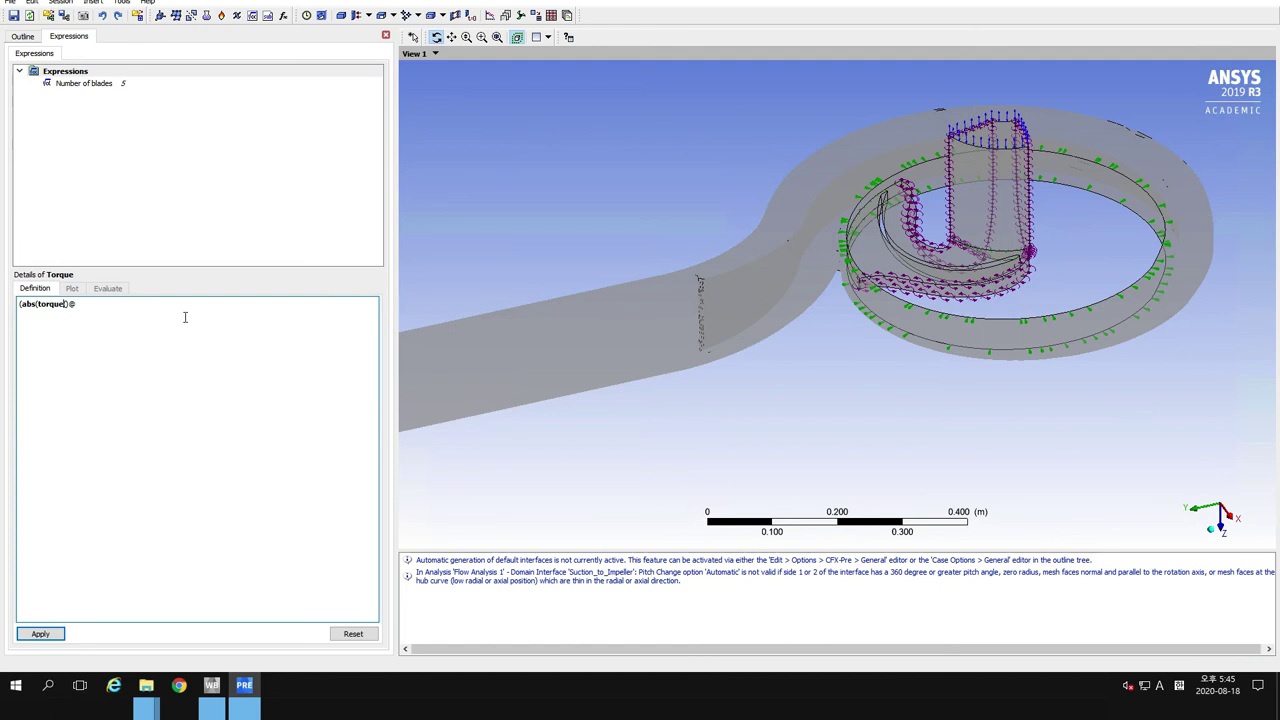
{"action": "type", "text": "_z"}
{"action": "right_click", "coordinate": [109, 311]}
{"action": "mouse_move", "coordinate": [156, 381]}
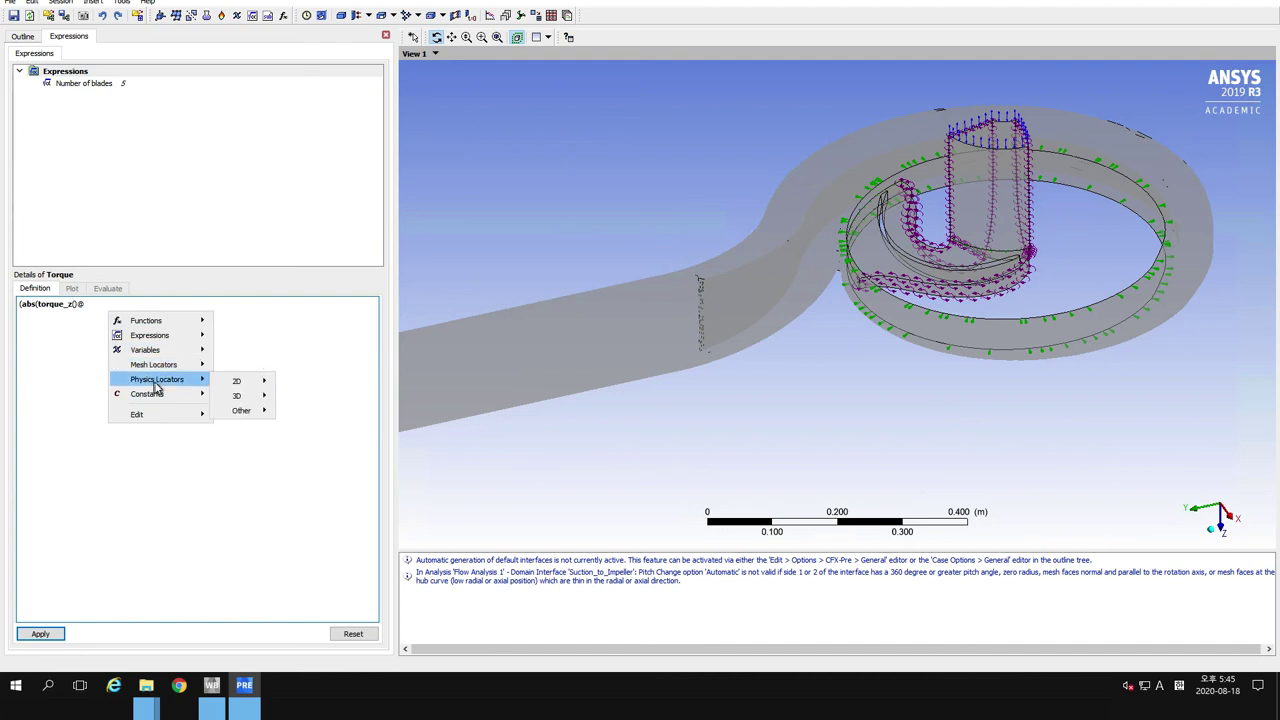
{"action": "mouse_move", "coordinate": [234, 383]}
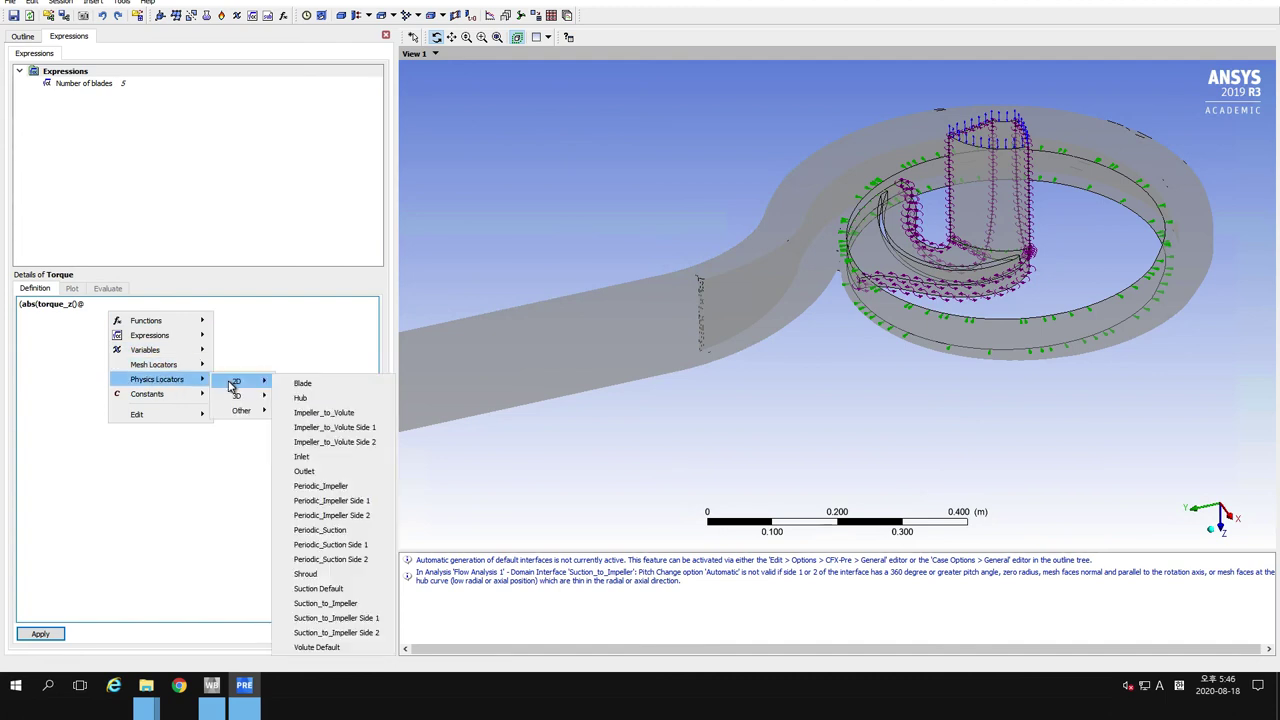
{"action": "left_click", "coordinate": [326, 386]}
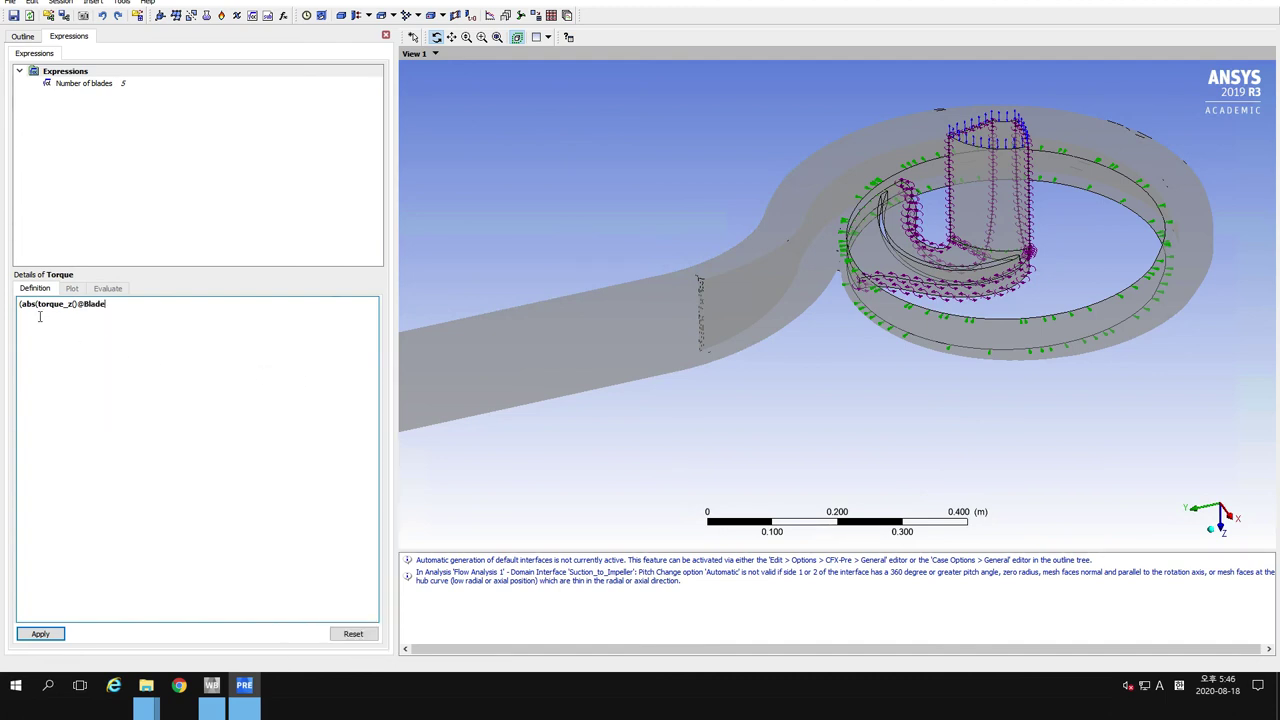
{"action": "left_click_drag", "start_coordinate": [20, 305], "coordinate": [109, 306]}
{"action": "key", "text": "ctrl+c"}
{"action": "left_click", "coordinate": [116, 305]}
{"action": "type", "text": "+"}
{"action": "key", "text": "ctrl+v"}
{"action": "left_click_drag", "start_coordinate": [177, 305], "coordinate": [208, 305]}
{"action": "right_click", "coordinate": [197, 305]}
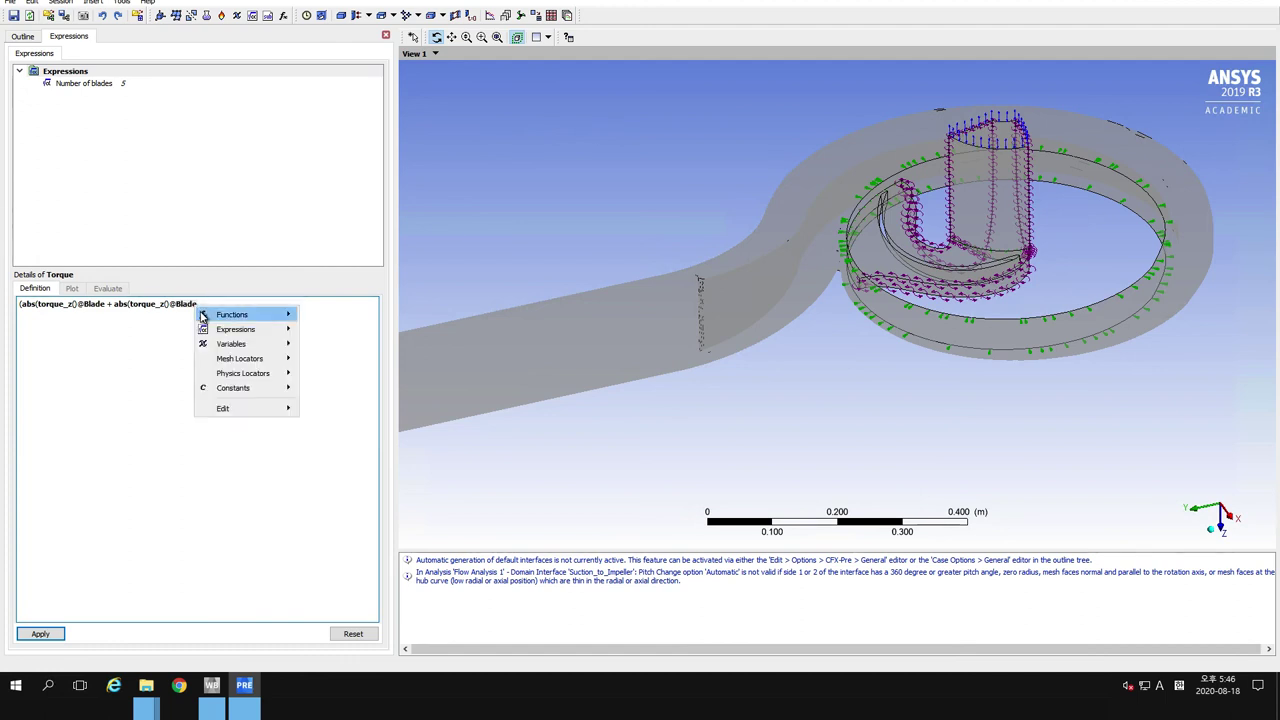
{"action": "mouse_move", "coordinate": [203, 316]}
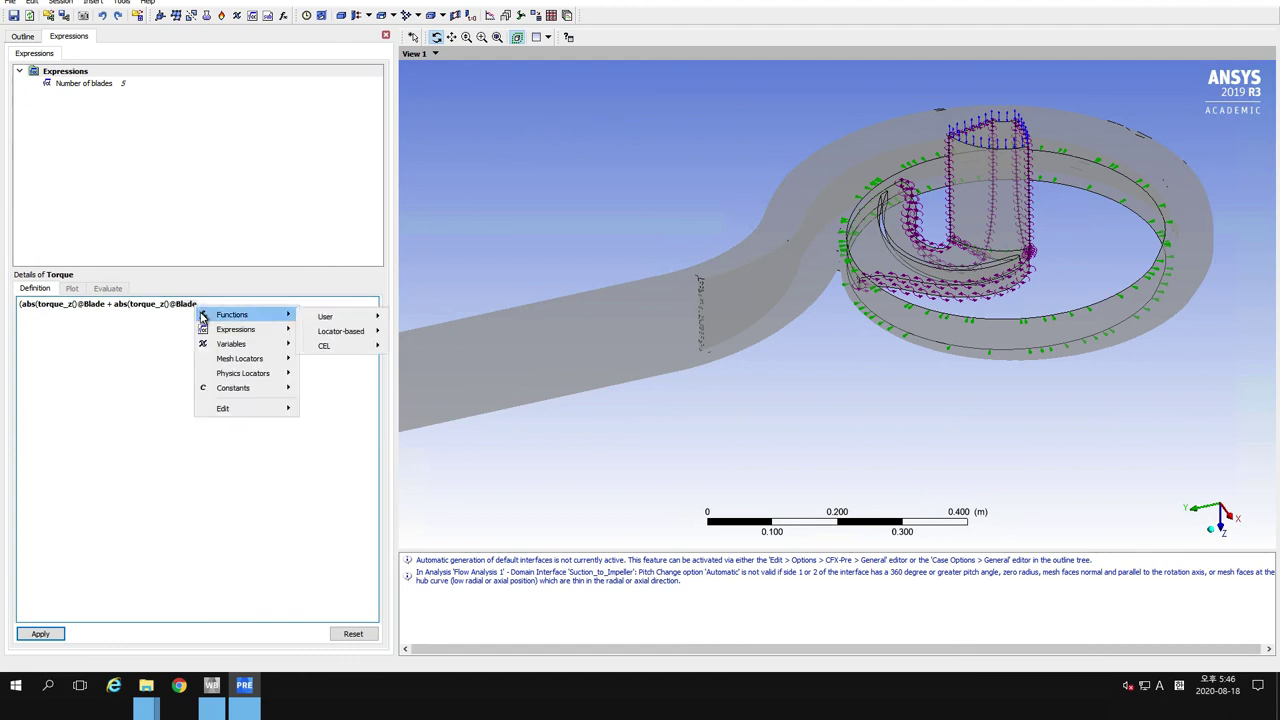
{"action": "mouse_move", "coordinate": [265, 374]}
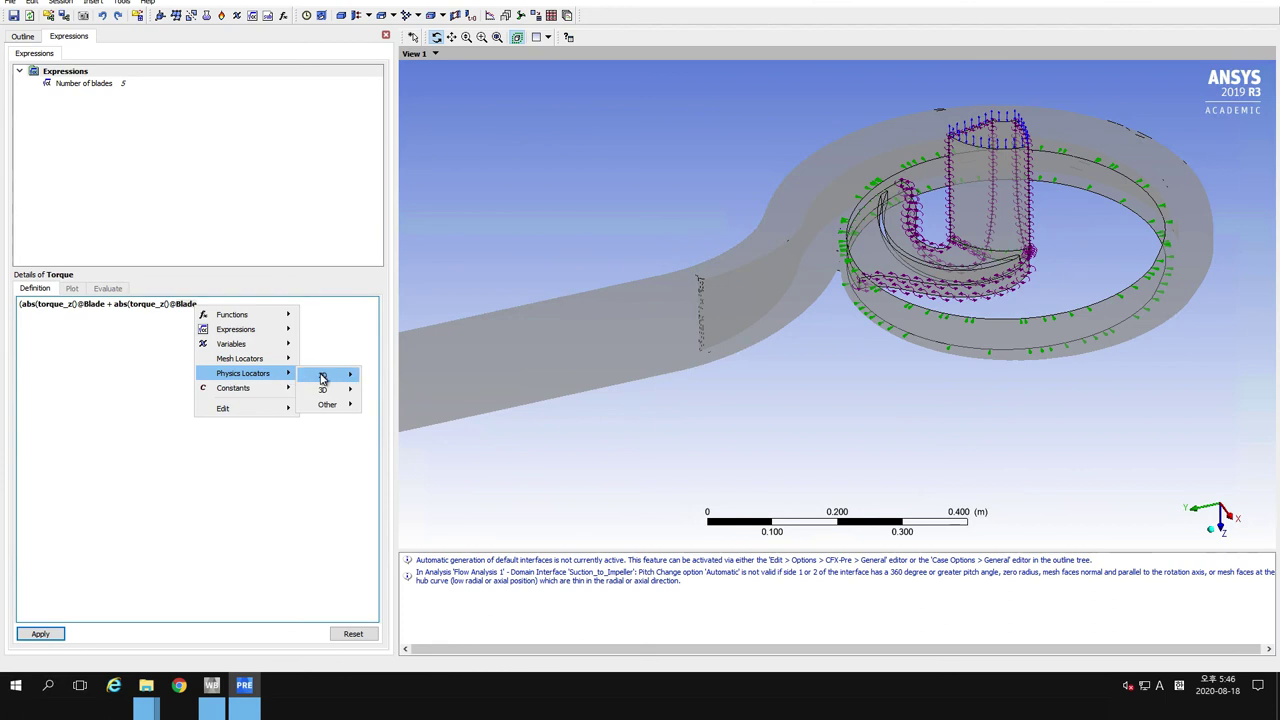
{"action": "mouse_move", "coordinate": [322, 375]}
{"action": "left_click", "coordinate": [387, 393]}
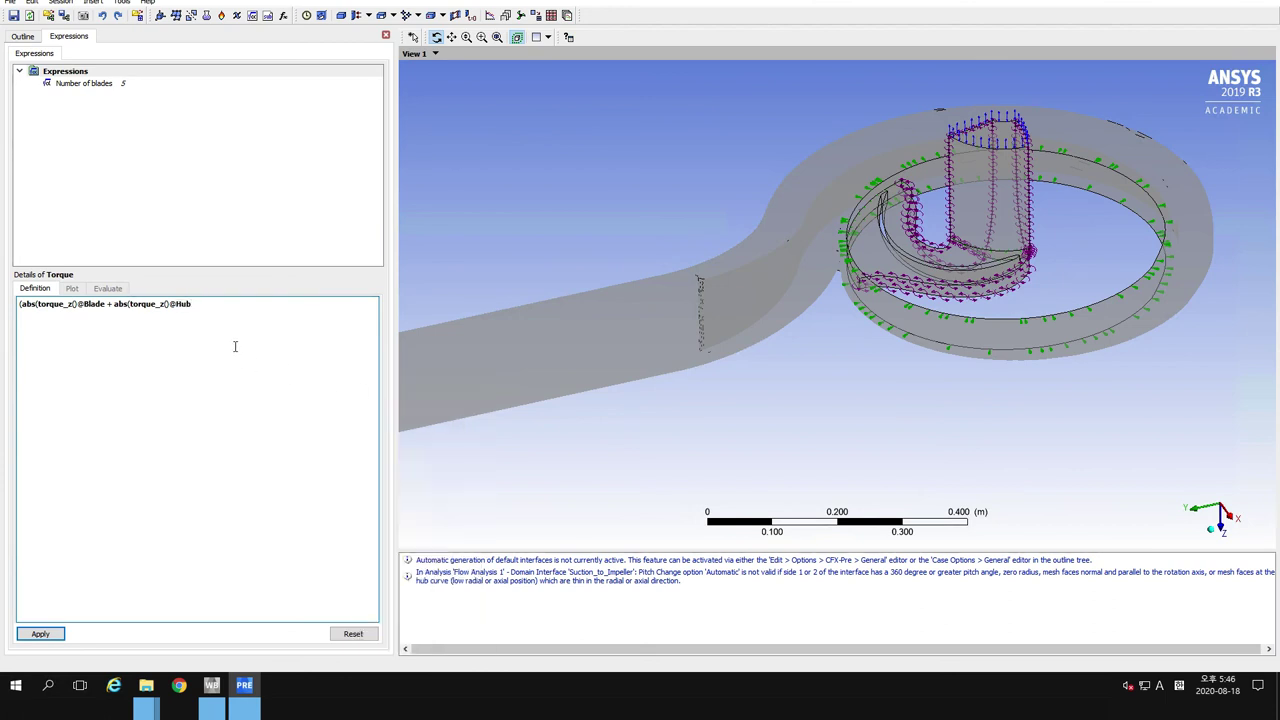
{"action": "type", "text": "+"}
{"action": "key", "text": "ctrl+v"}
{"action": "double_click", "coordinate": [316, 302]}
{"action": "right_click", "coordinate": [265, 310]}
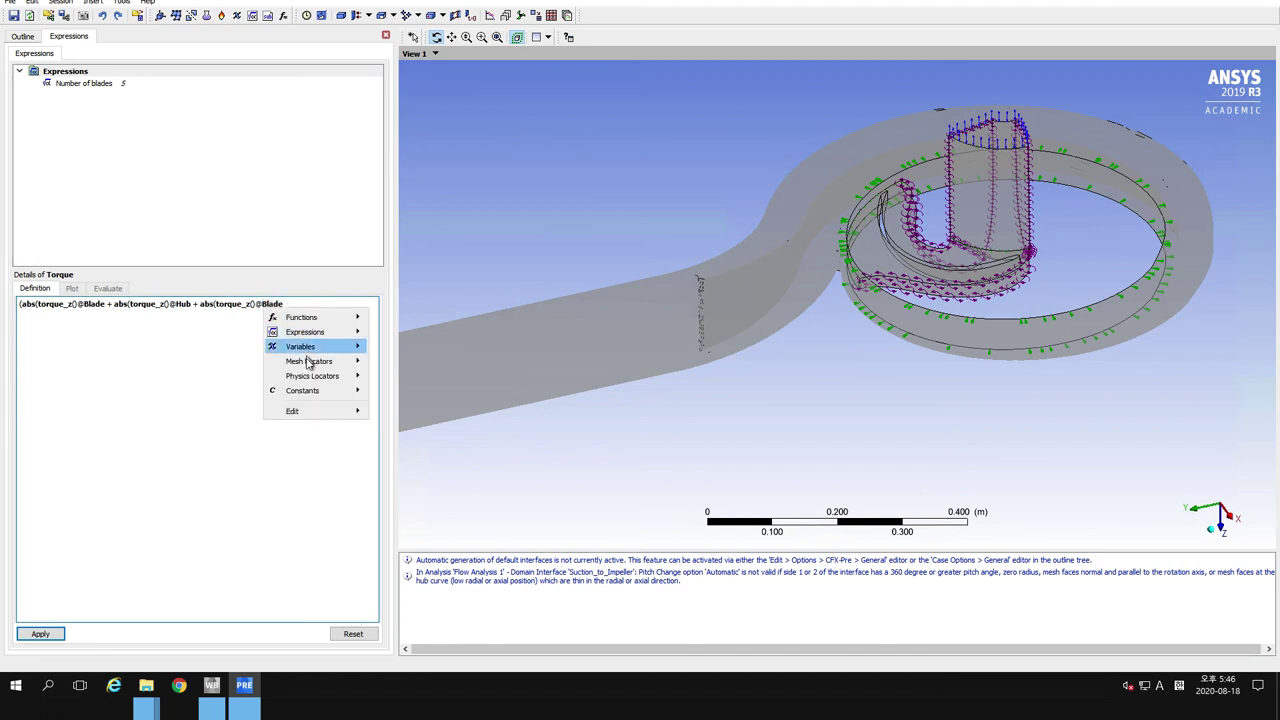
{"action": "mouse_move", "coordinate": [362, 378]}
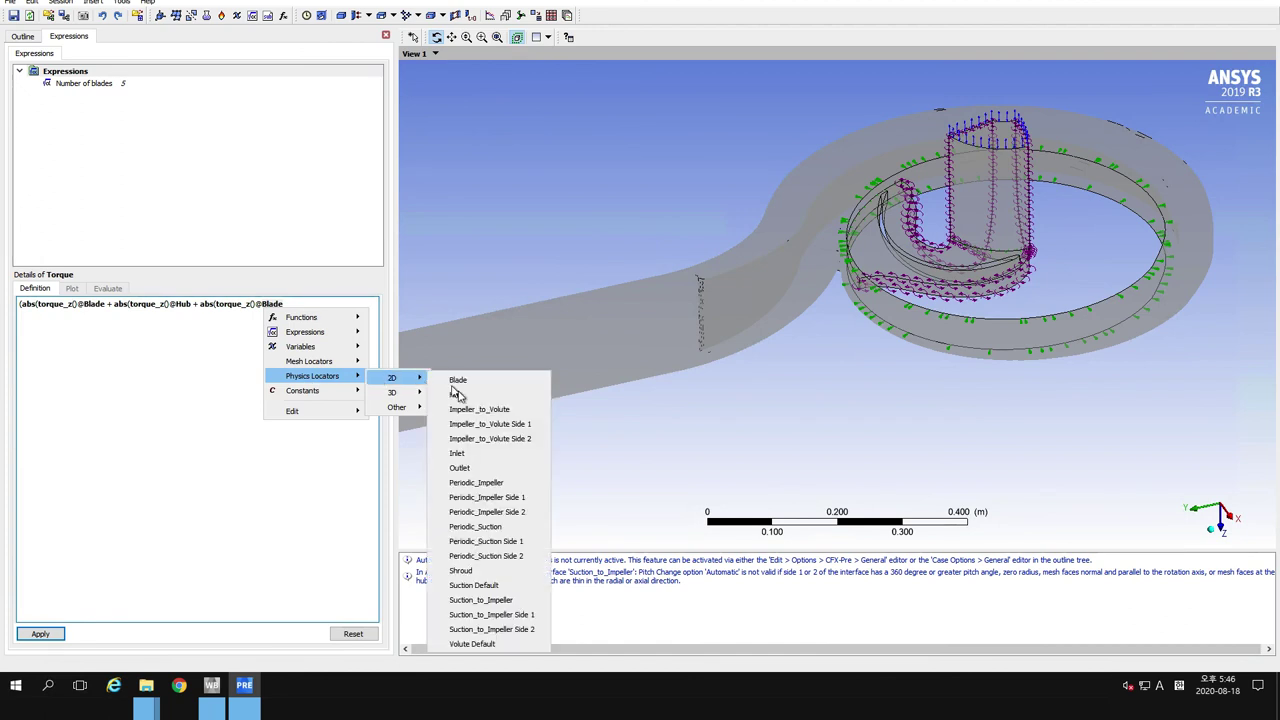
{"action": "left_click", "coordinate": [474, 572]}
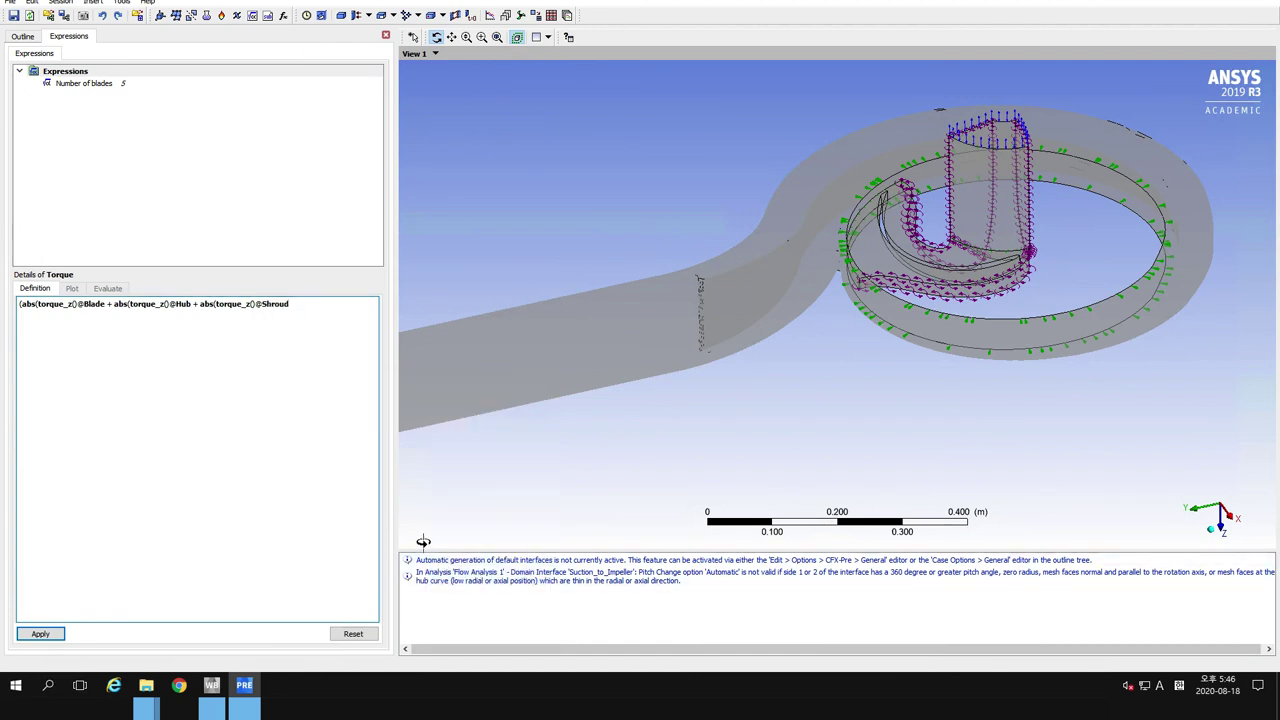
Close the bracket, multiply the Torque definition by the Number of blades expression and apply it
{"action": "type", "text": ") *"}
{"action": "right_click", "coordinate": [320, 316]}
{"action": "mouse_move", "coordinate": [362, 341]}
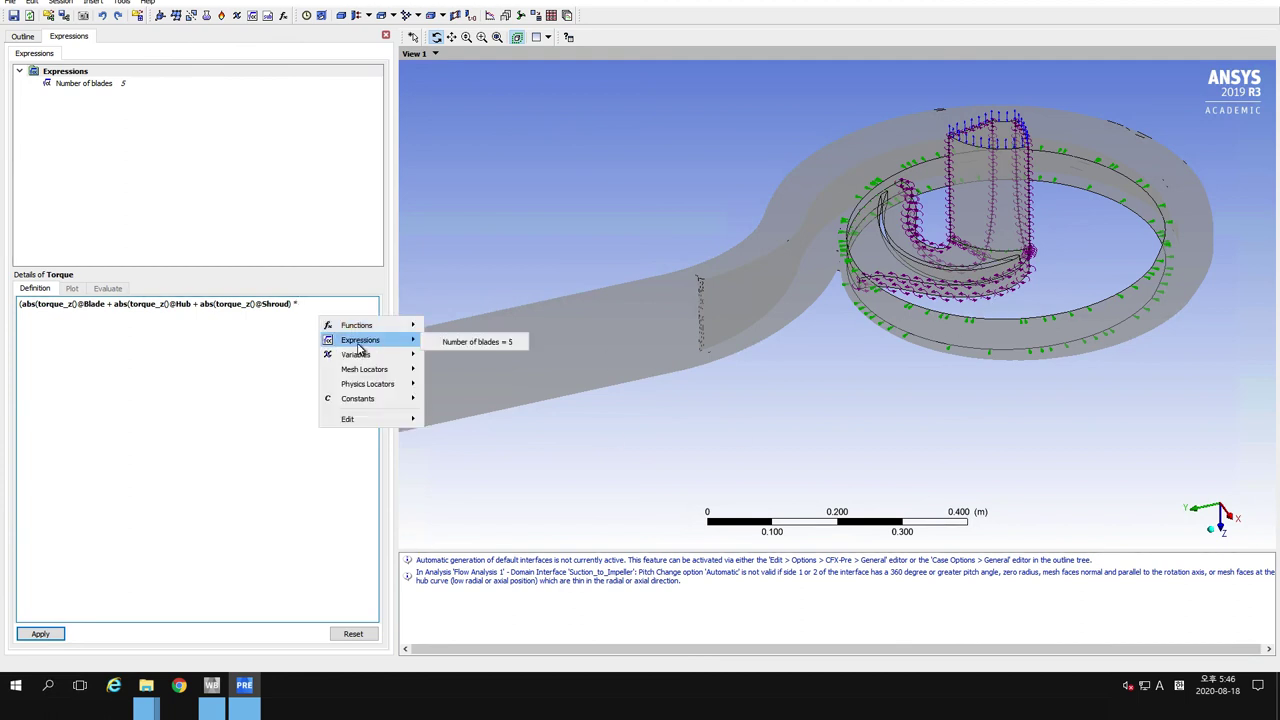
{"action": "left_click", "coordinate": [471, 341]}
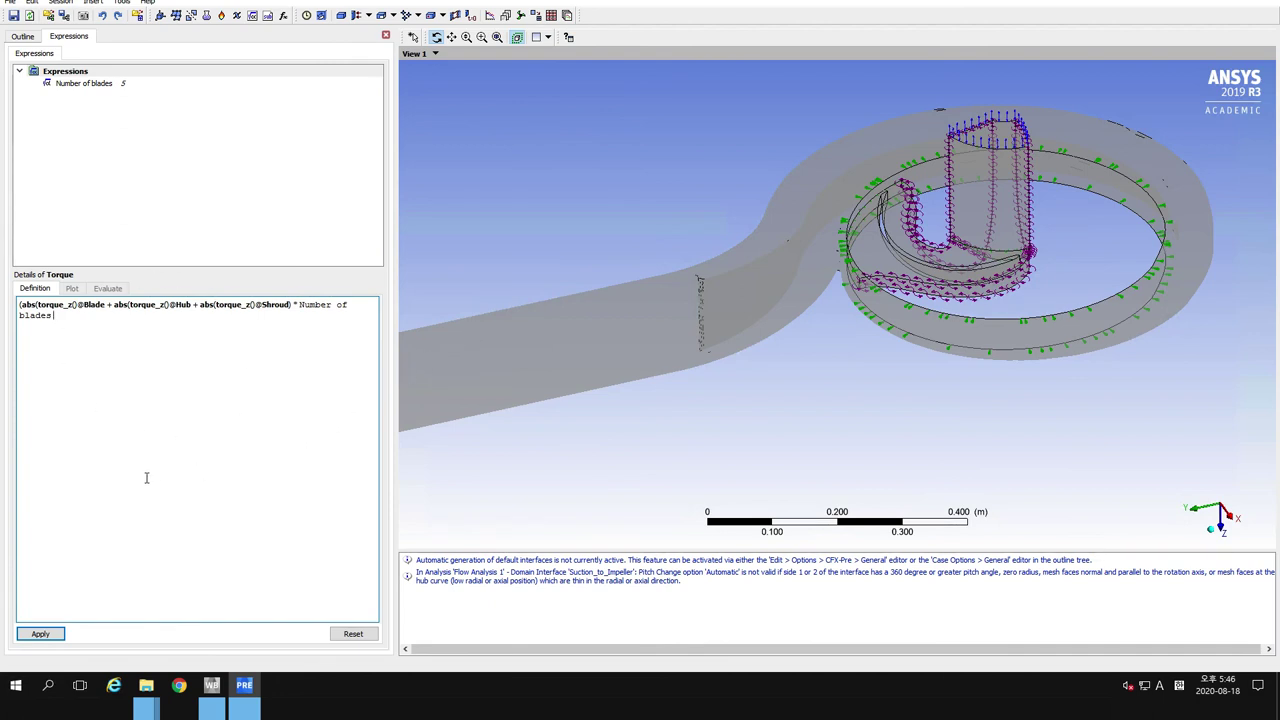
{"action": "left_click", "coordinate": [51, 633]}
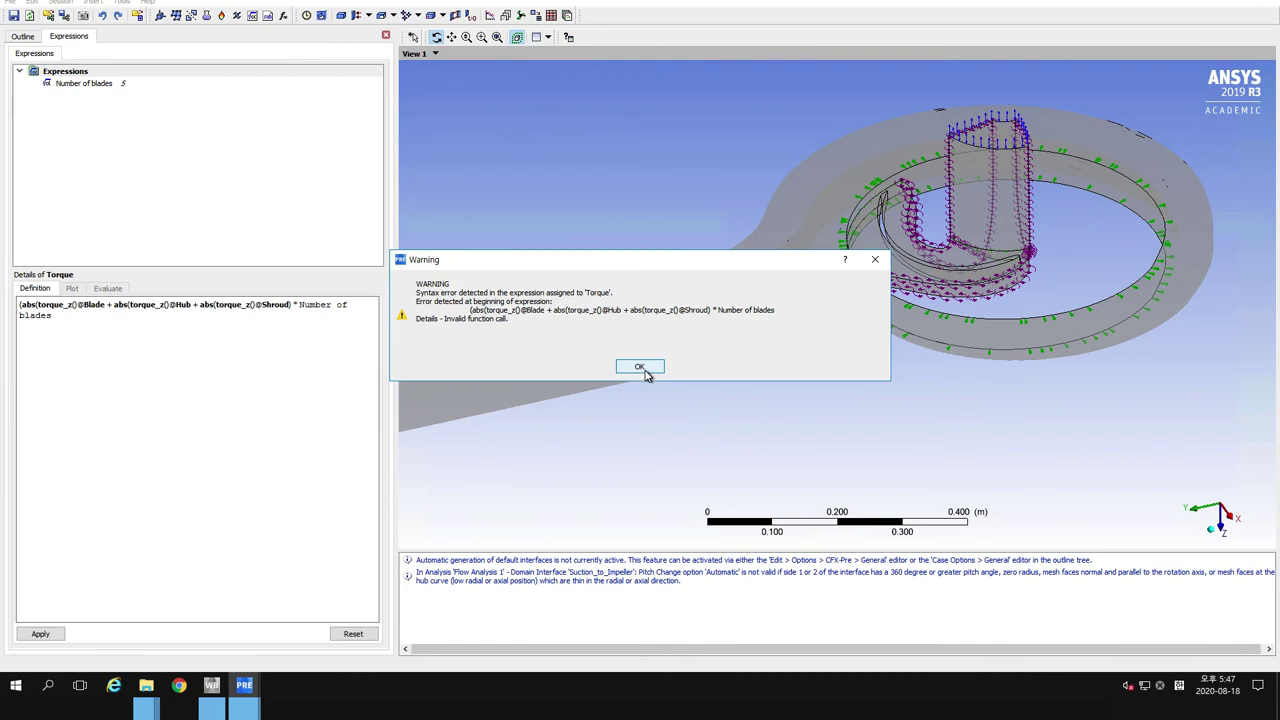
{"action": "left_click", "coordinate": [642, 367]}
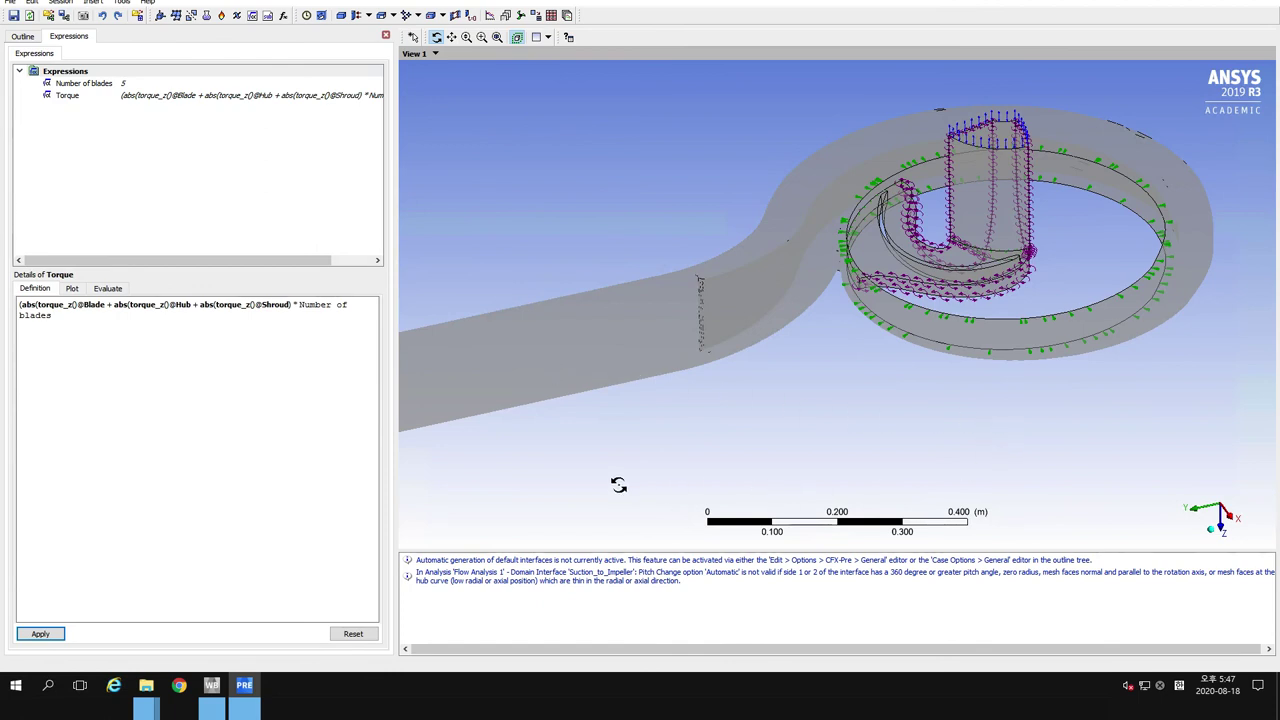
Add a closing bracket after the Shroud locator in the Torque definition and apply the expression
{"action": "left_click", "coordinate": [291, 305]}
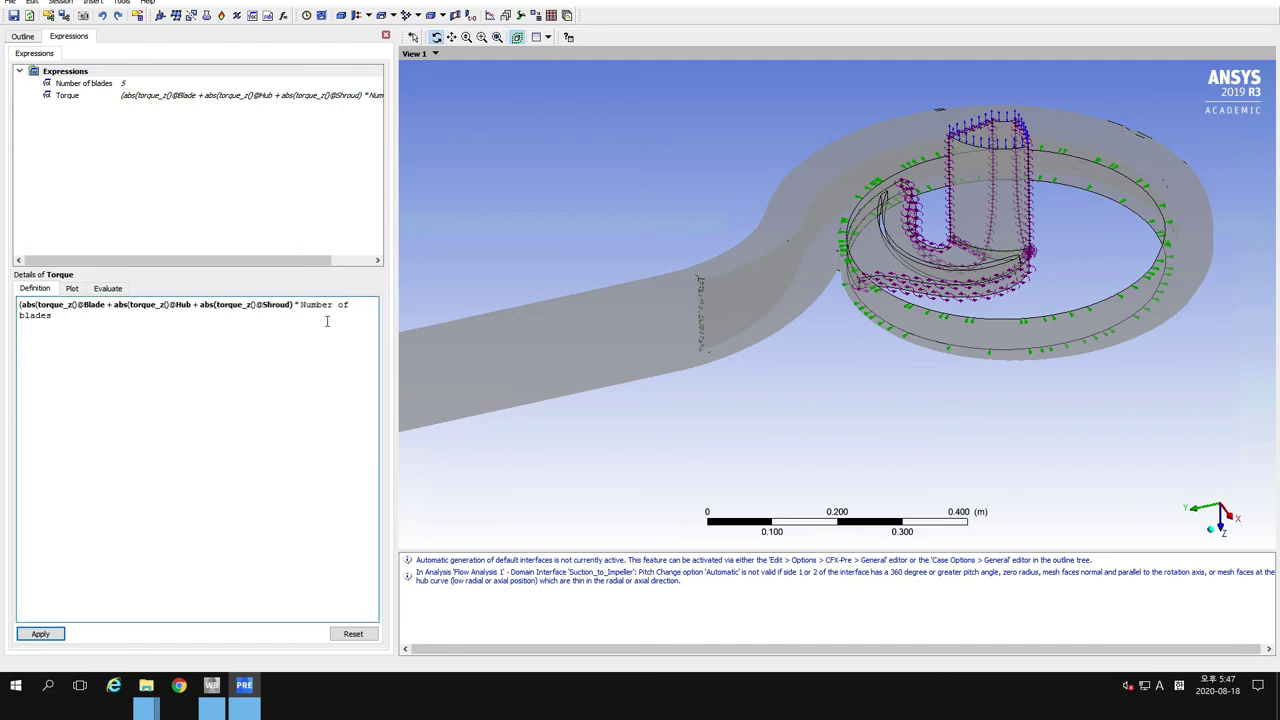
{"action": "type", "text": ")"}
{"action": "left_click", "coordinate": [45, 634]}
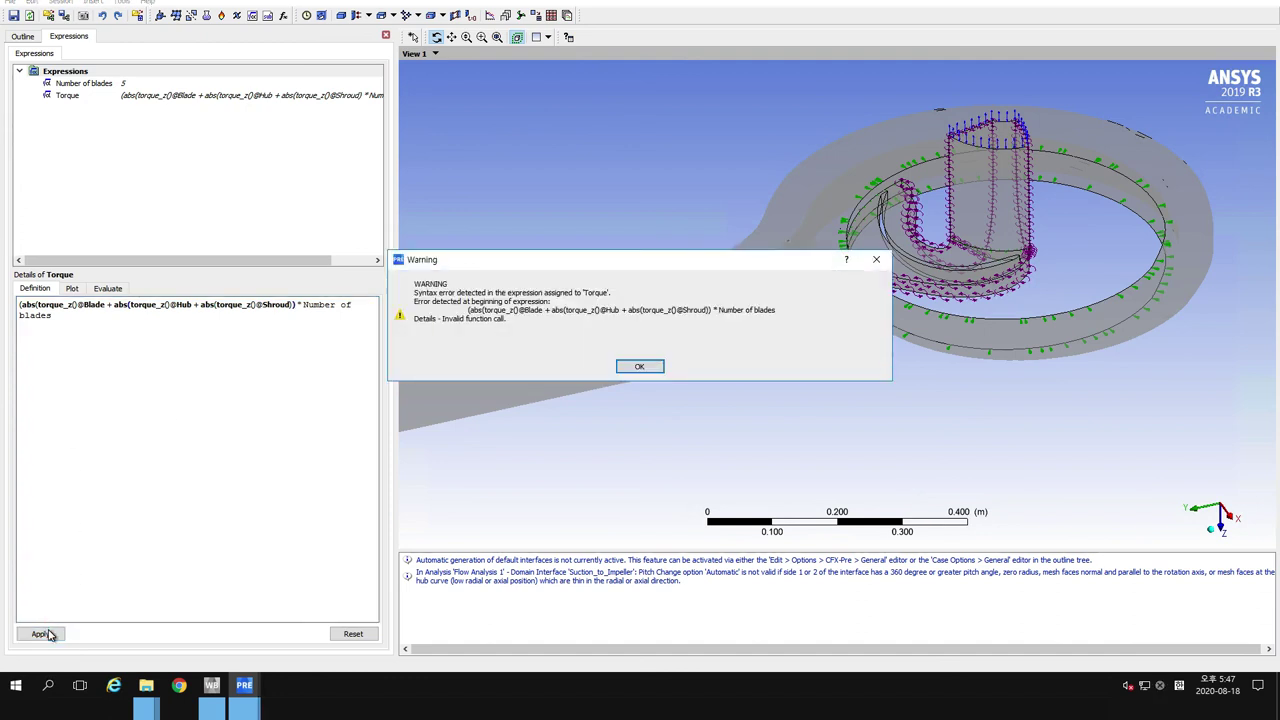
{"action": "left_click", "coordinate": [656, 368]}
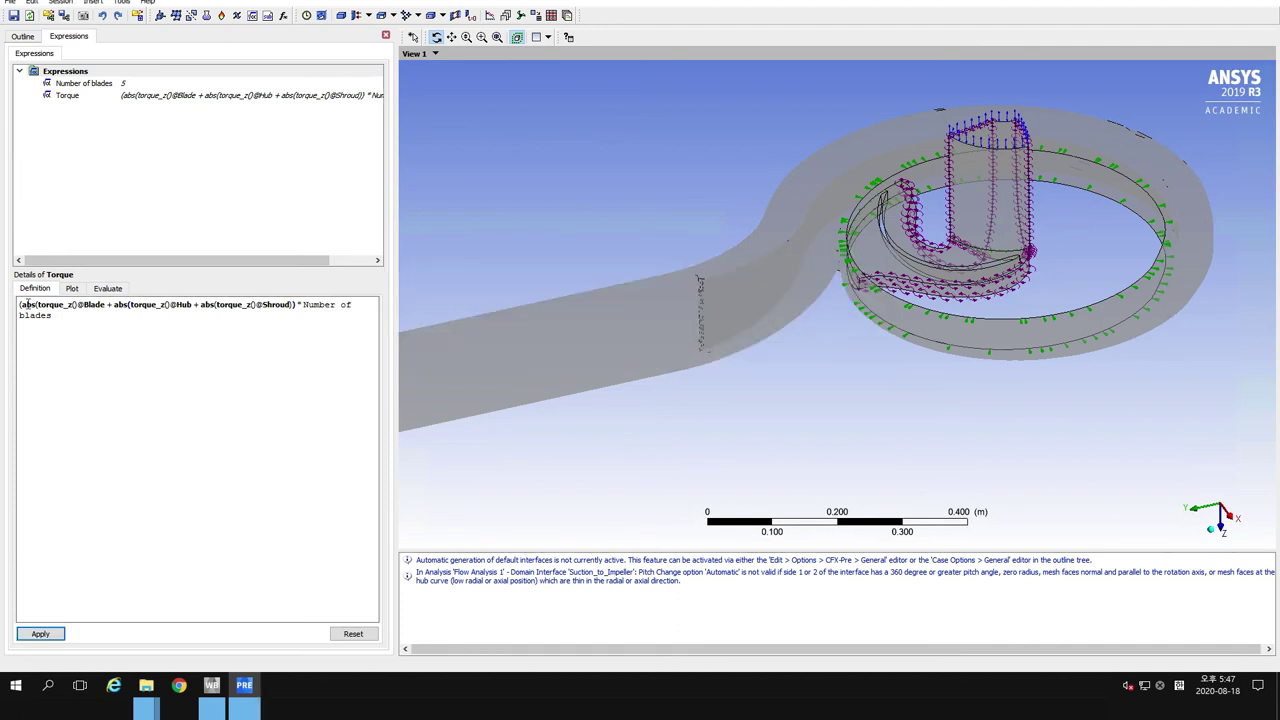
Add the missing closing brackets after the Hub and Blade locators in the Torque definition and apply it
{"action": "left_click", "coordinate": [194, 305]}
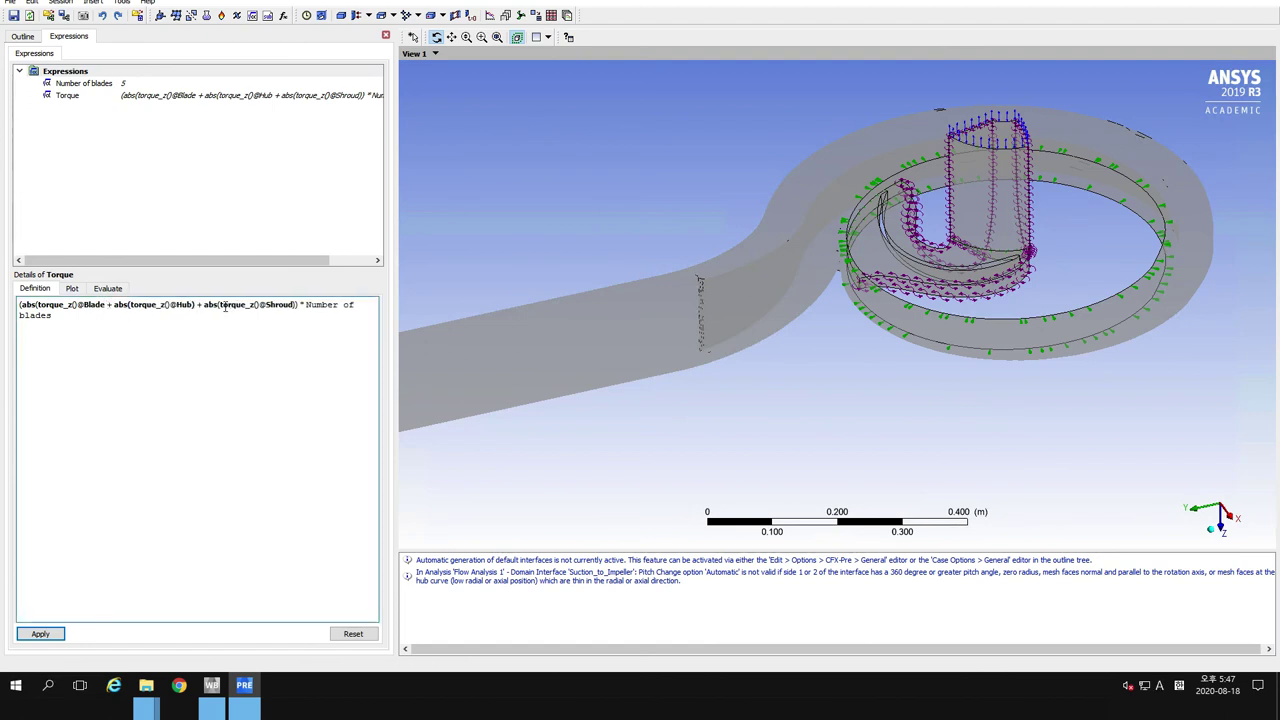
{"action": "left_click", "coordinate": [57, 634]}
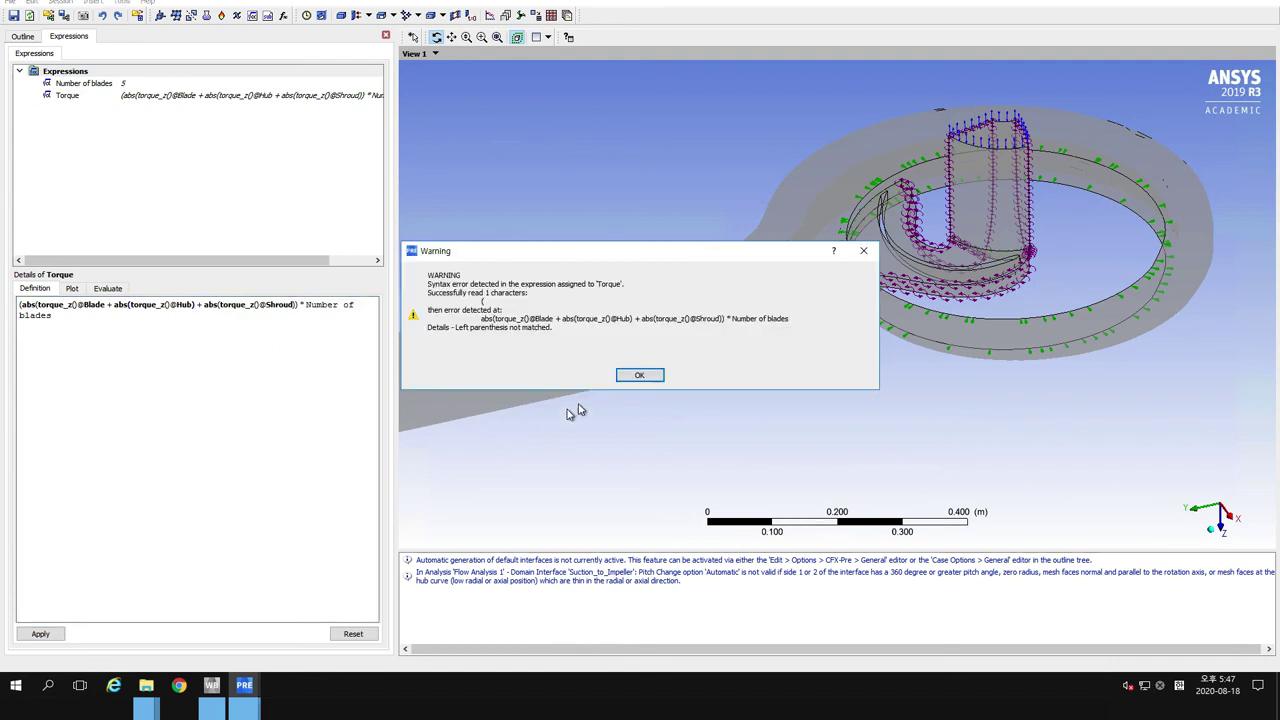
{"action": "left_click", "coordinate": [645, 375]}
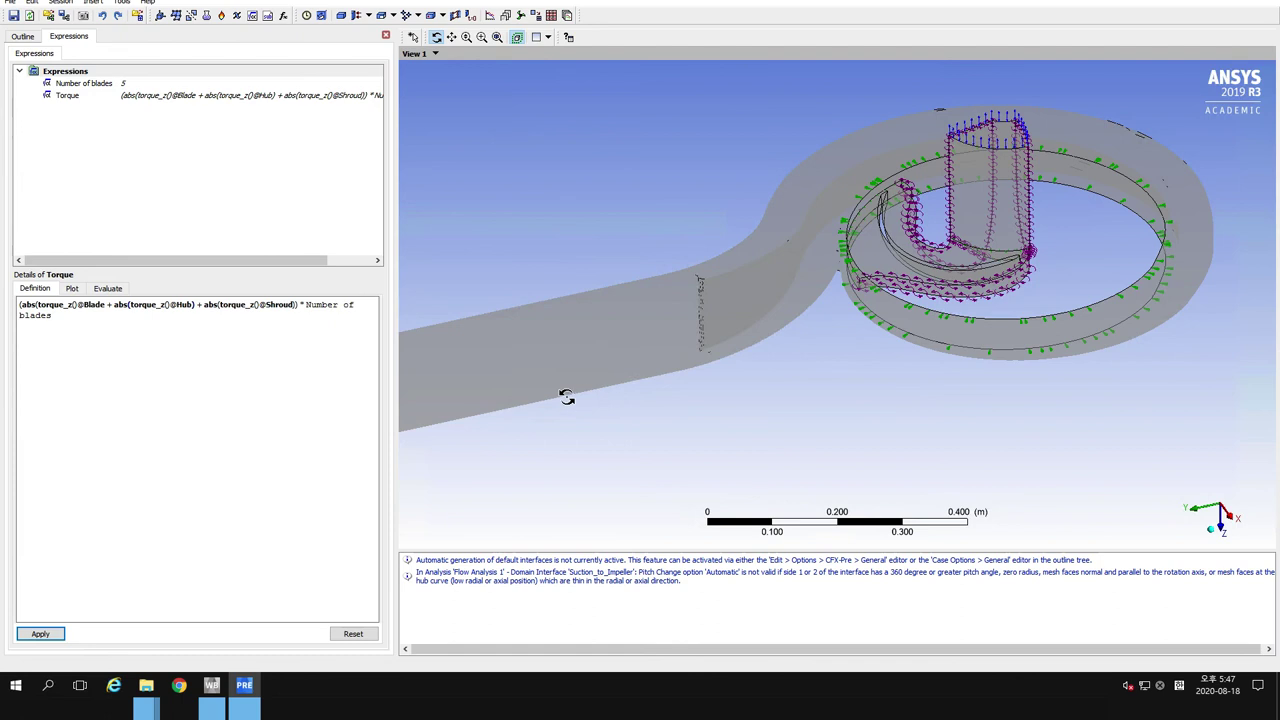
{"action": "left_click", "coordinate": [105, 305]}
{"action": "type", "text": ")"}
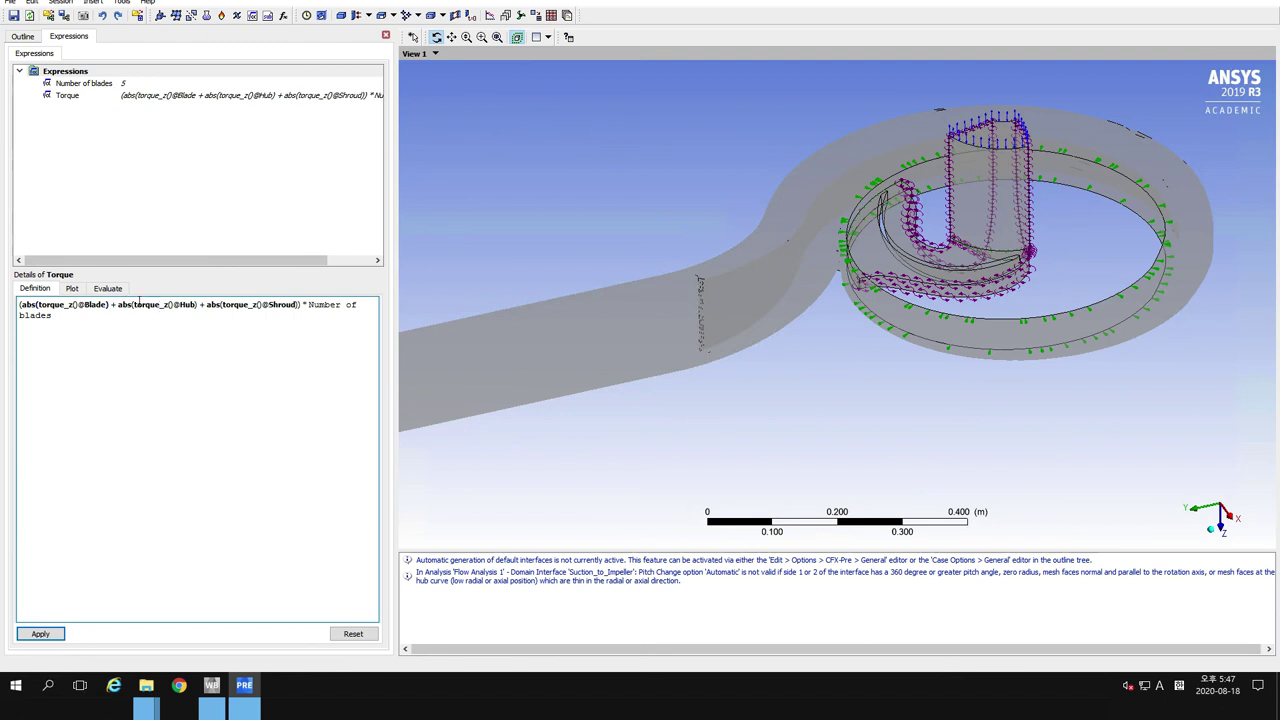
{"action": "left_click", "coordinate": [205, 313]}
{"action": "left_click", "coordinate": [48, 634]}
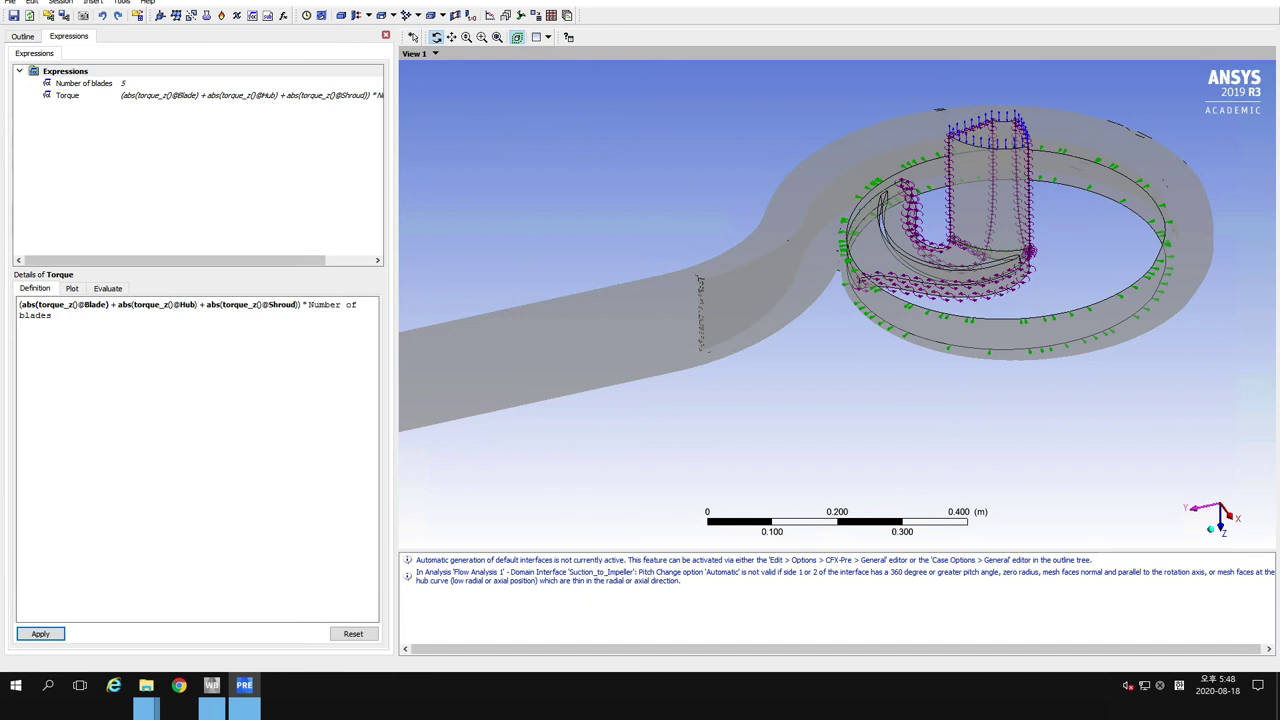
Create the expression head as "(massFlowAve(Total Pressure in Stn Frame)@ Outlet - massFlowAve(Total Pressure in Stn Frame)@ Inlet) / (dens * g)"
{"action": "left_click_drag", "start_coordinate": [1279, 5], "coordinate": [630, 5]}
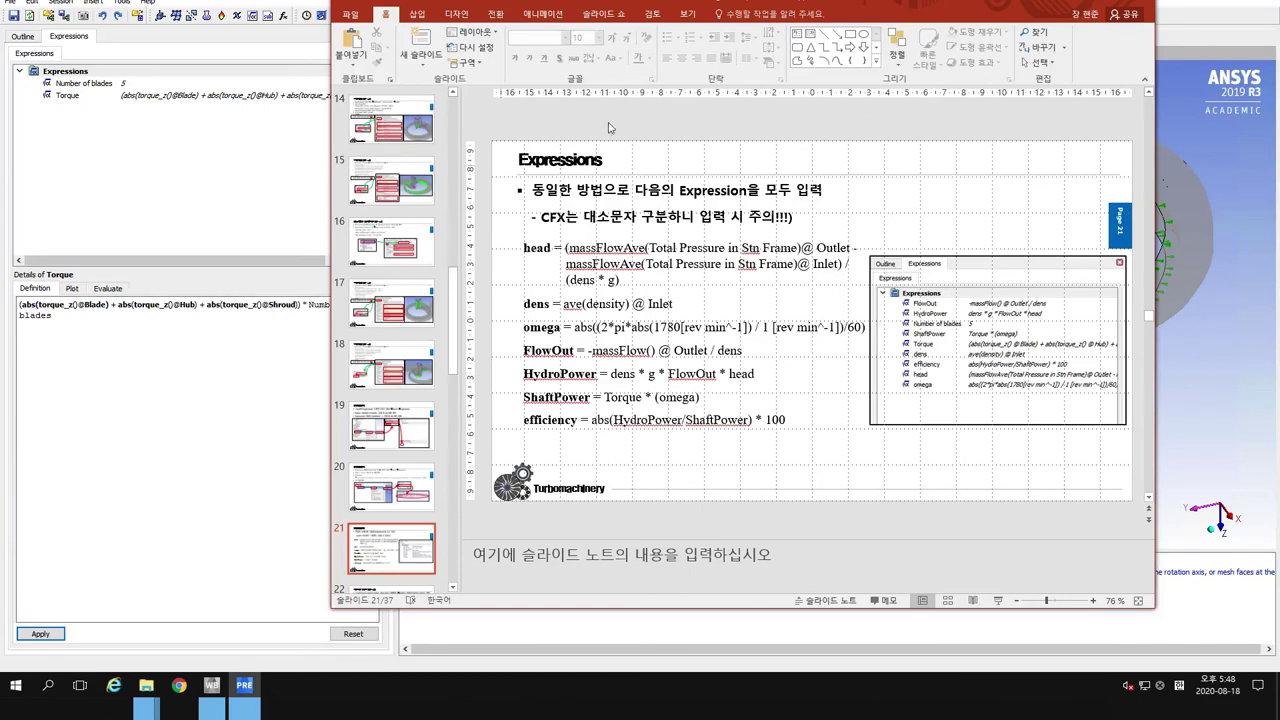
{"action": "left_click_drag", "start_coordinate": [893, 5], "coordinate": [1279, 115]}
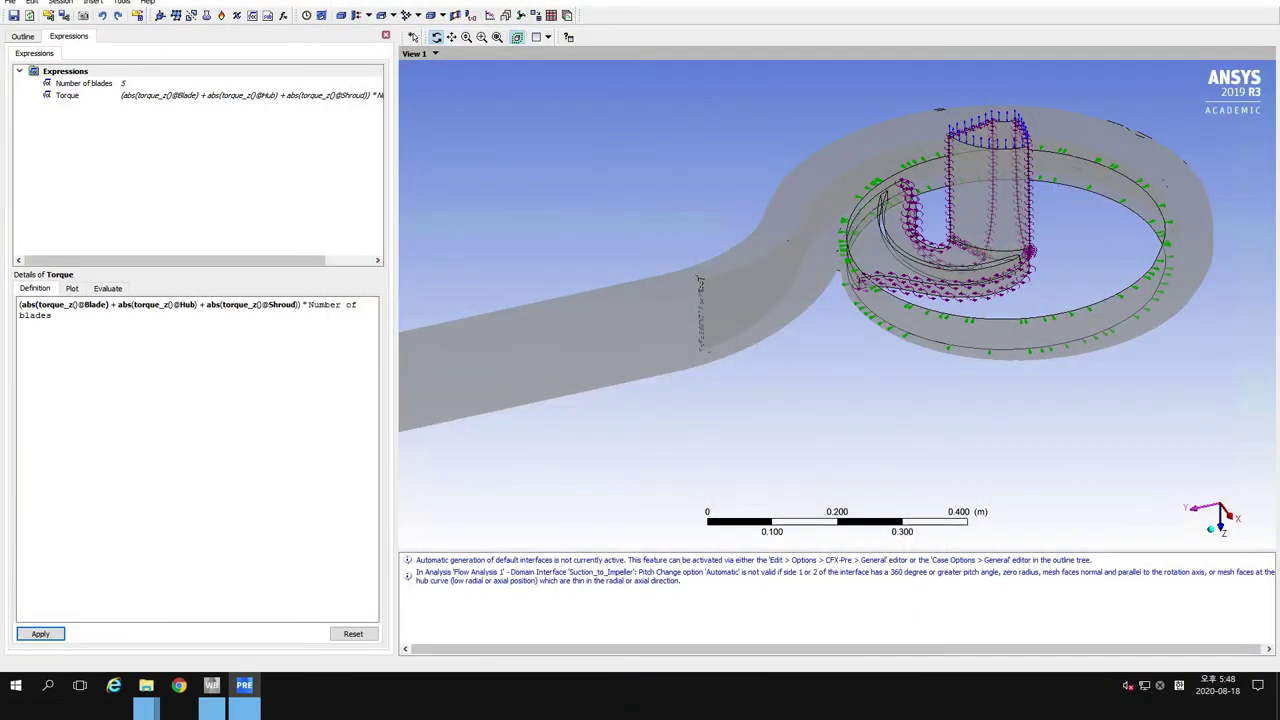
{"action": "right_click", "coordinate": [88, 77]}
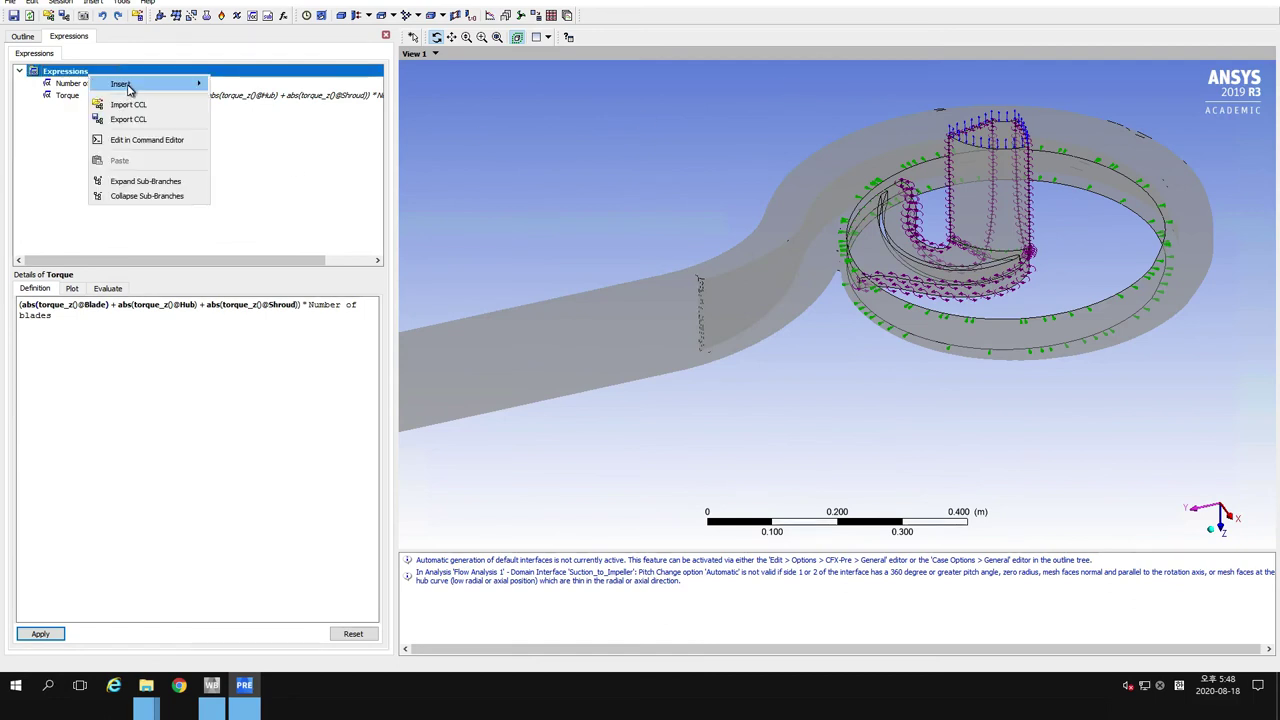
{"action": "mouse_move", "coordinate": [130, 85]}
{"action": "left_click", "coordinate": [233, 88]}
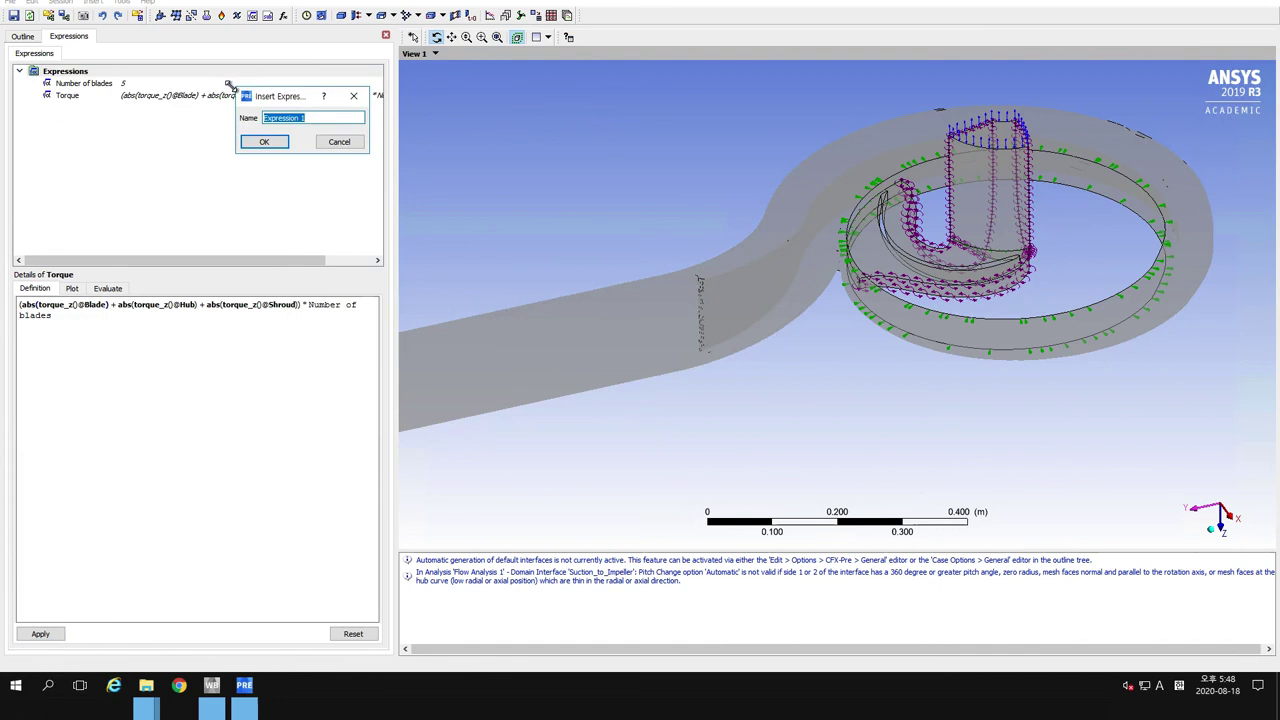
{"action": "type", "text": "head"}
{"action": "key", "text": "Return"}
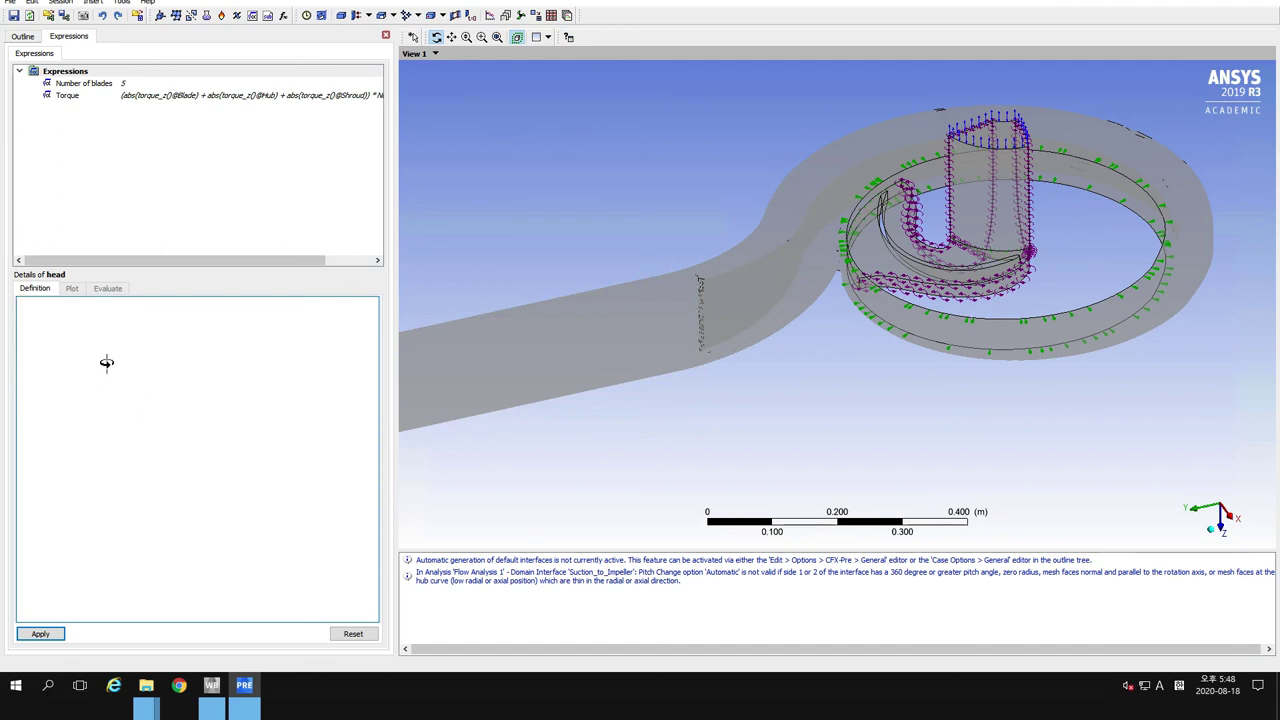
{"action": "key", "text": "ctrl+v"}
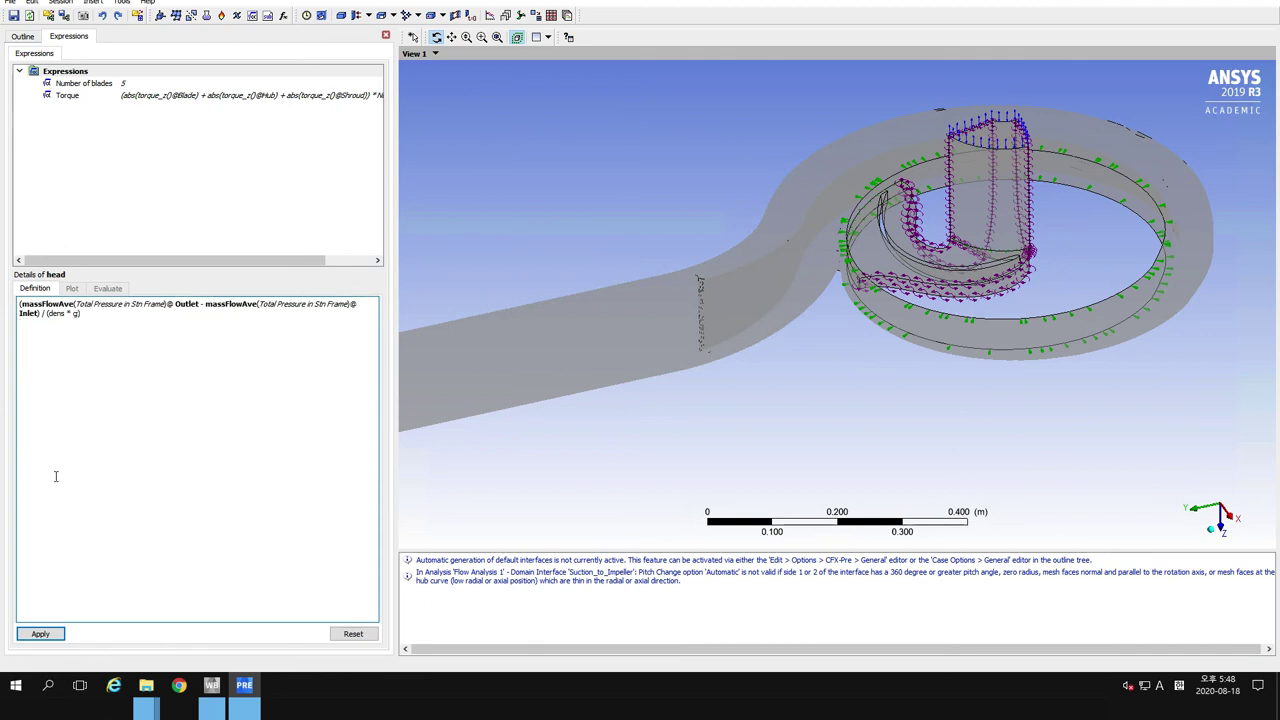
{"action": "left_click", "coordinate": [34, 634]}
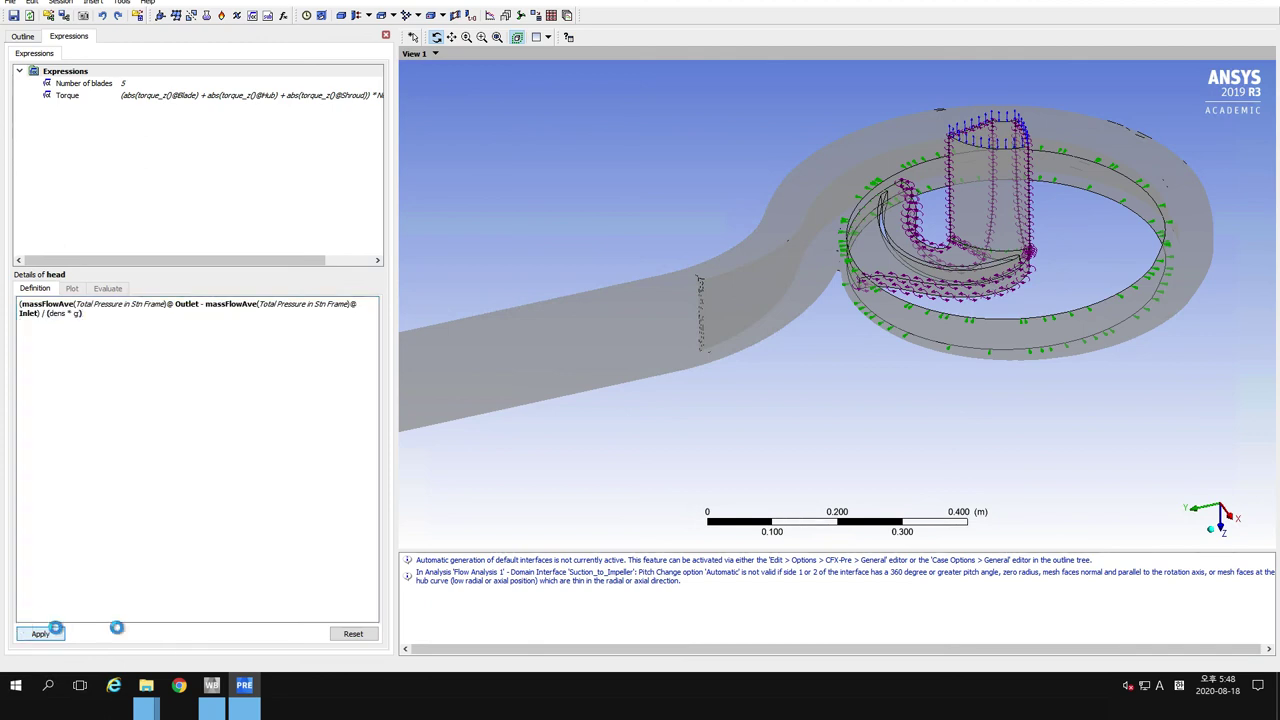
Create an expression named dens with the definition "ave(density) @ Inlet" and apply it
{"action": "right_click", "coordinate": [80, 78]}
{"action": "mouse_move", "coordinate": [117, 84]}
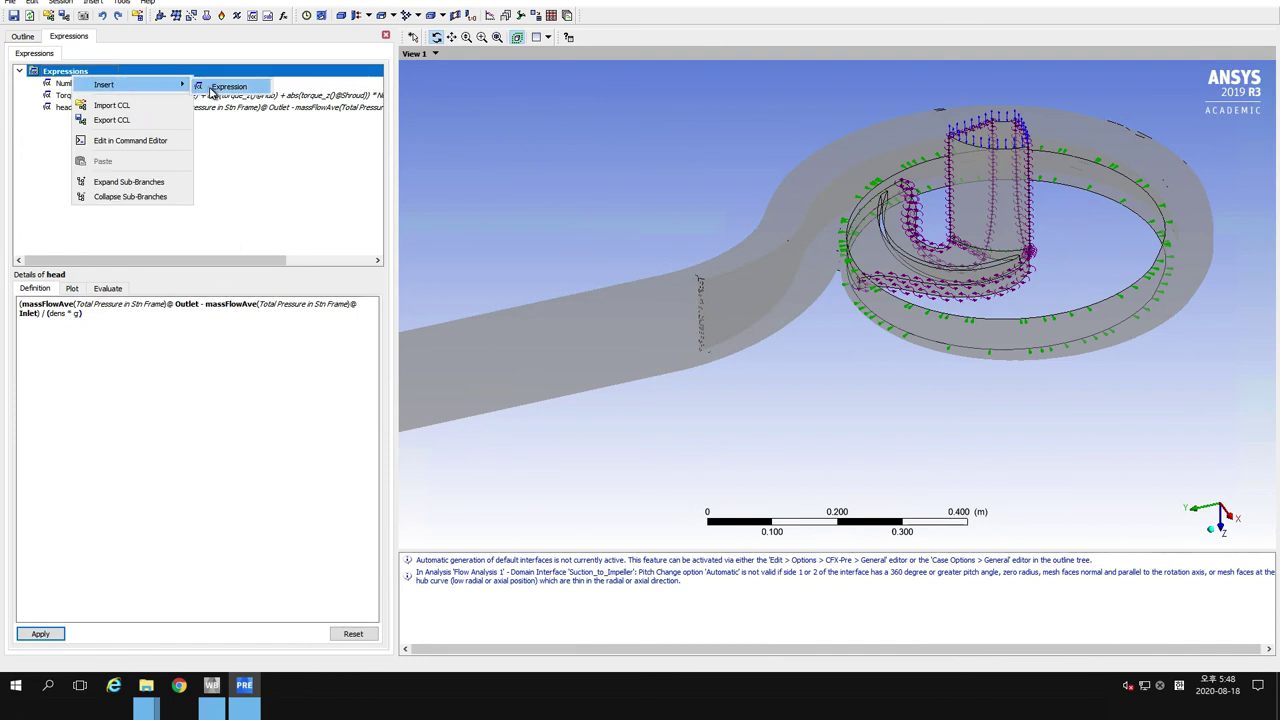
{"action": "left_click", "coordinate": [210, 88]}
{"action": "type", "text": "dens"}
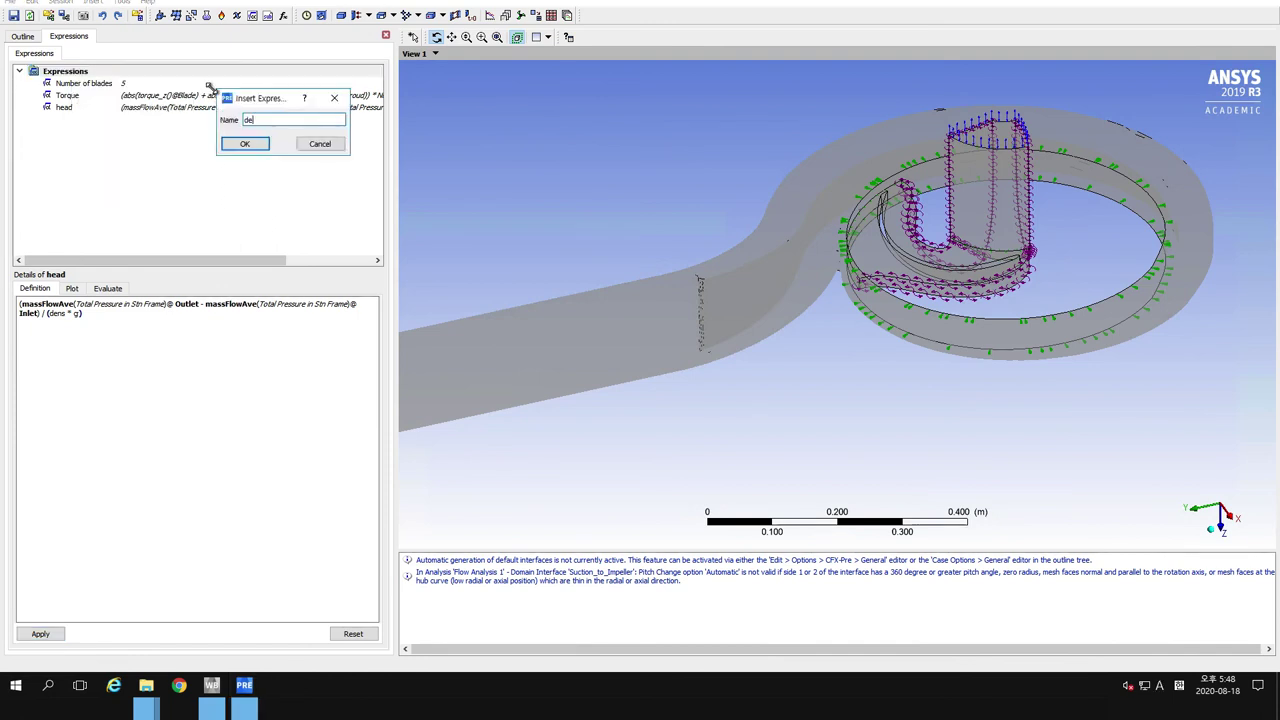
{"action": "left_click", "coordinate": [242, 144]}
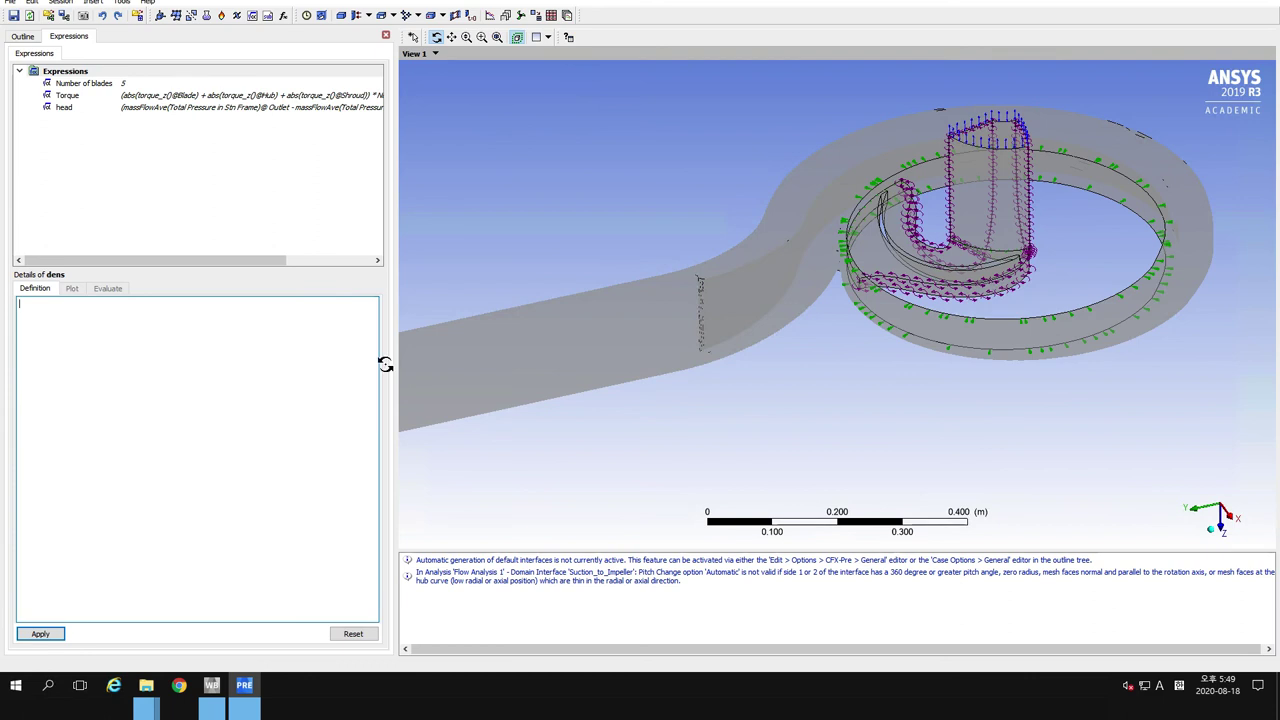
{"action": "type", "text": "ave(density) @ Inlet"}
{"action": "left_click", "coordinate": [37, 636]}
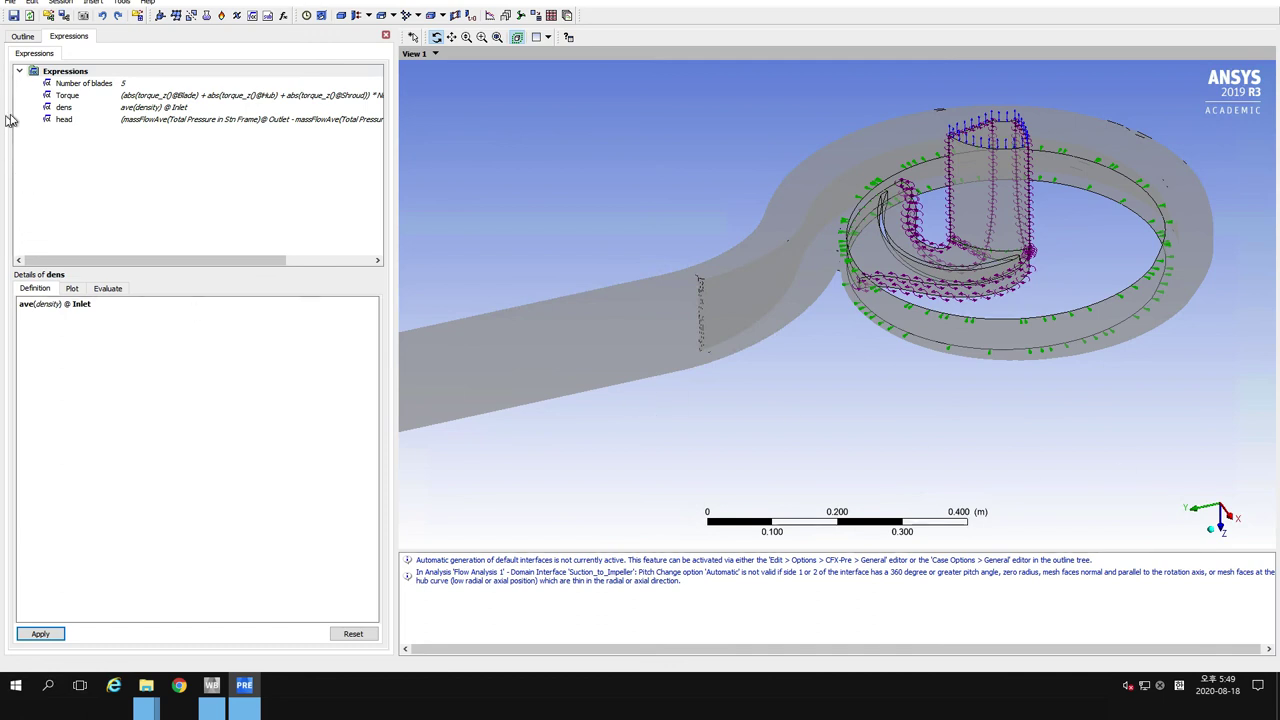
Create an expression named omega with the definition "abs((2*pi*abs(1780[rev min^-1]) / 1 [rev min^-1])/60)" and apply it
{"action": "right_click", "coordinate": [74, 75]}
{"action": "mouse_move", "coordinate": [163, 82]}
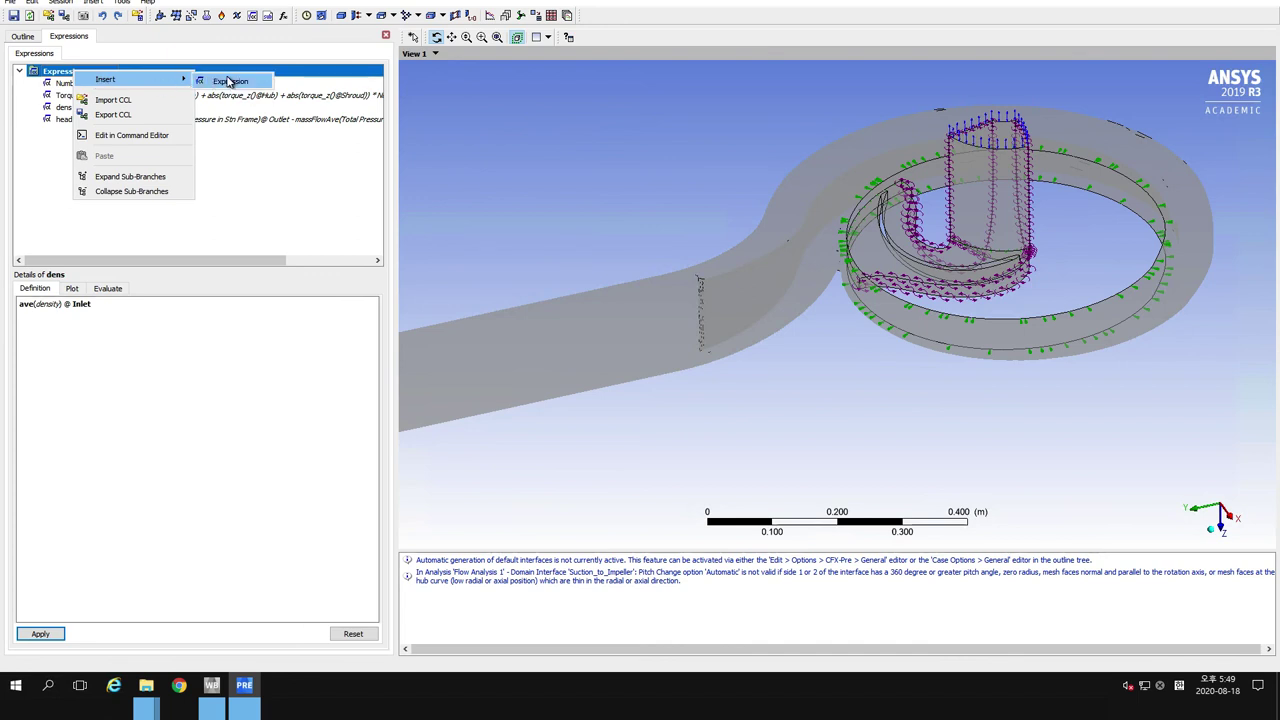
{"action": "left_click", "coordinate": [229, 81]}
{"action": "type", "text": "omega"}
{"action": "left_click", "coordinate": [264, 135]}
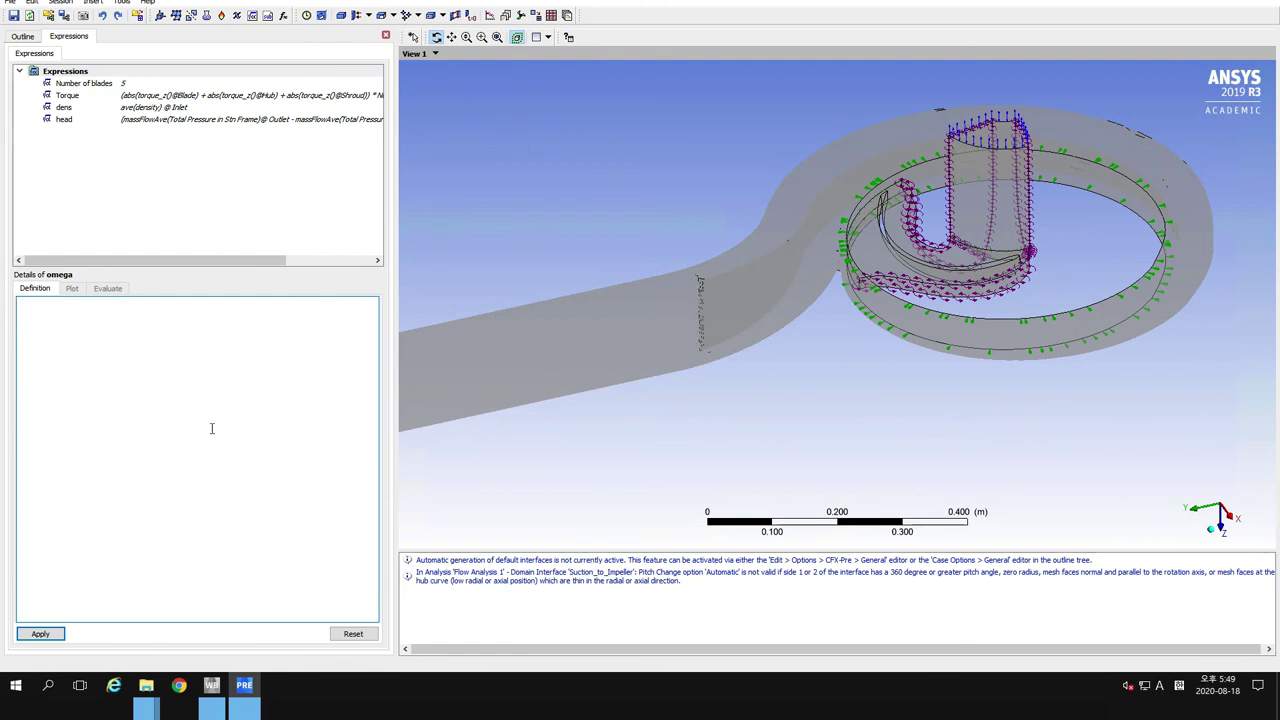
{"action": "type", "text": "abs((2*pi*abs(1780 [rev min^-1]) / 1 [rev min^-1])/60)"}
{"action": "key", "text": "BackSpace"}
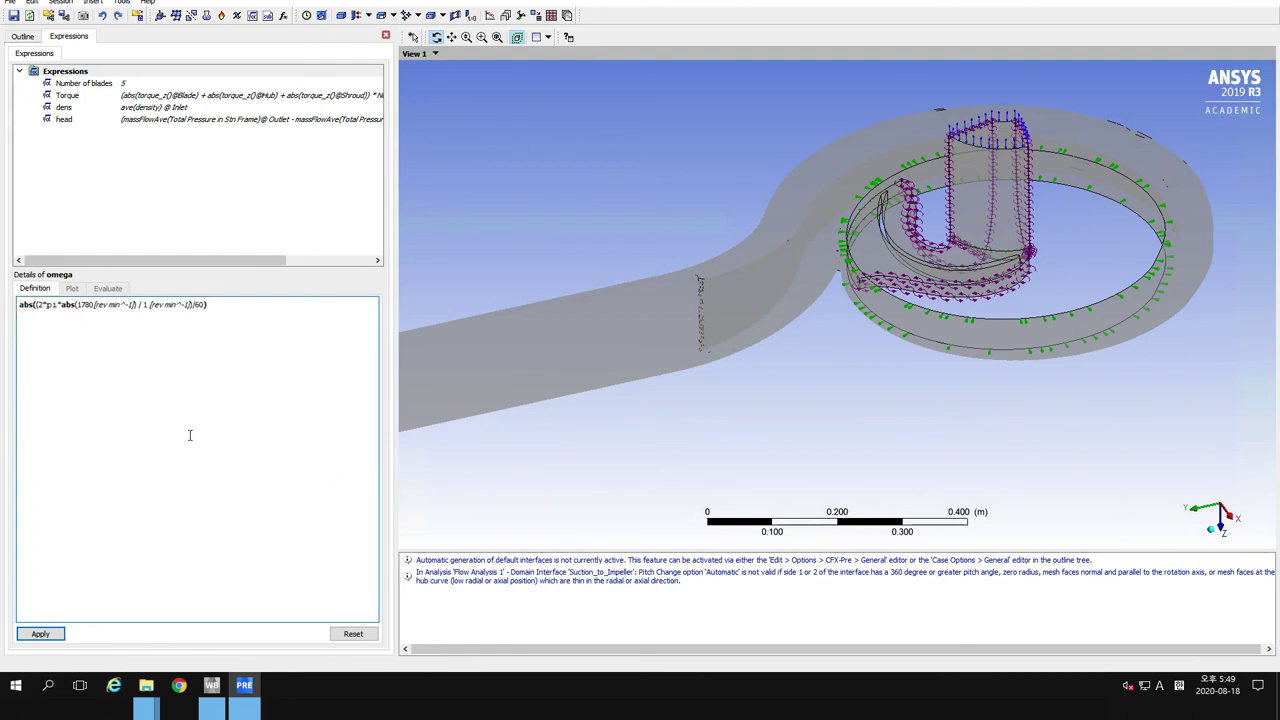
{"action": "left_click", "coordinate": [36, 634]}
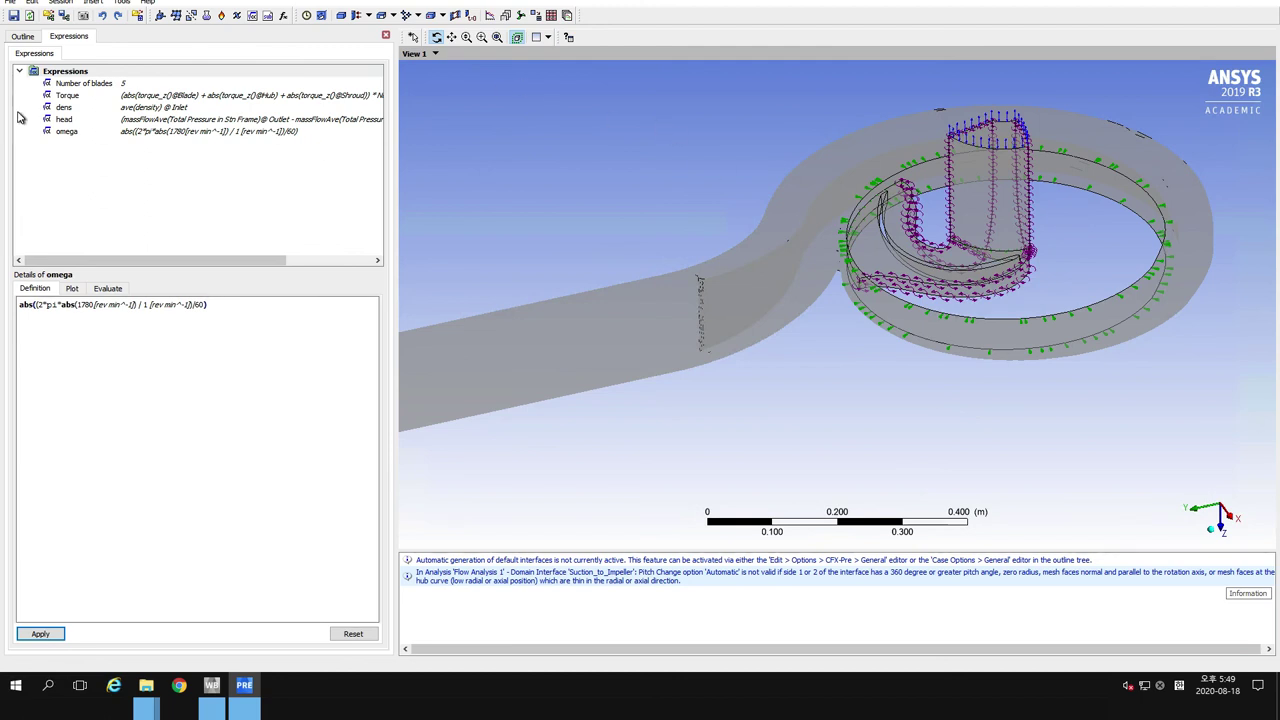
Create an expression named FlowOut with the definition "-massFlow() @ Outlet / dens" and apply it
{"action": "right_click", "coordinate": [87, 70]}
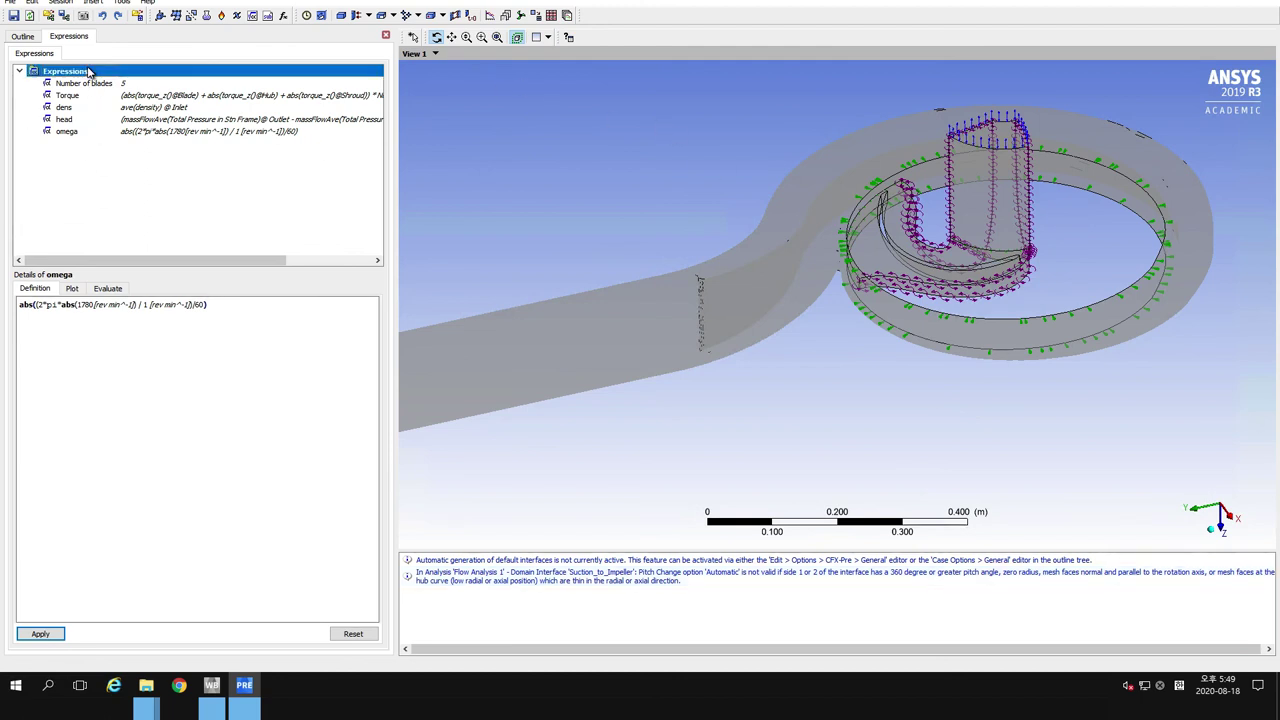
{"action": "mouse_move", "coordinate": [122, 78]}
{"action": "left_click", "coordinate": [222, 78]}
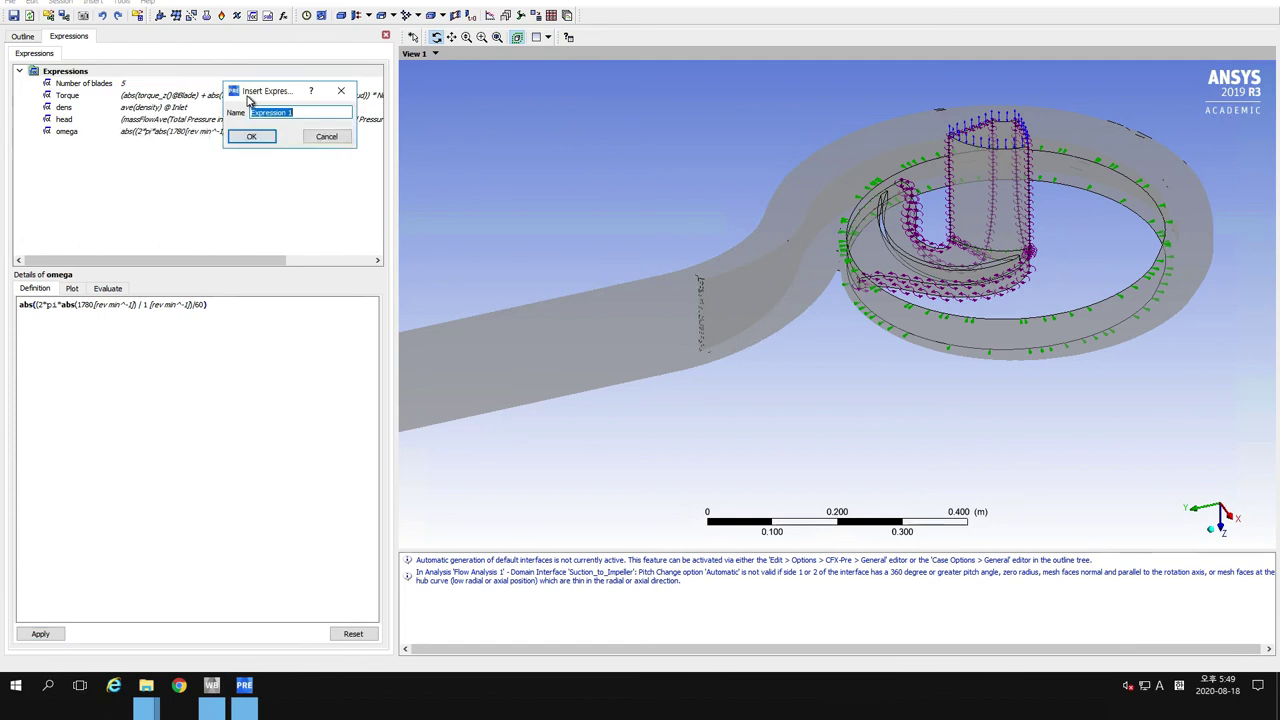
{"action": "type", "text": "FlowOut"}
{"action": "left_click", "coordinate": [252, 136]}
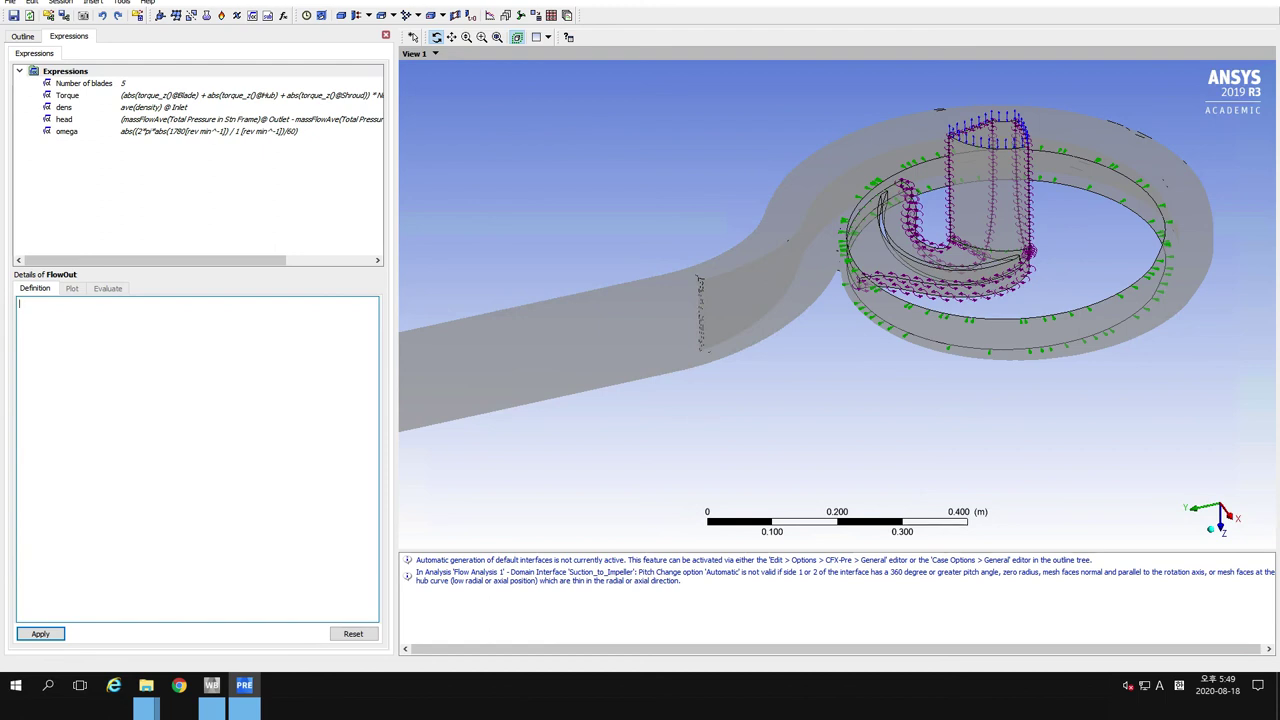
{"action": "type", "text": "-massFlow() @ Outlet / dens"}
{"action": "left_click", "coordinate": [40, 633]}
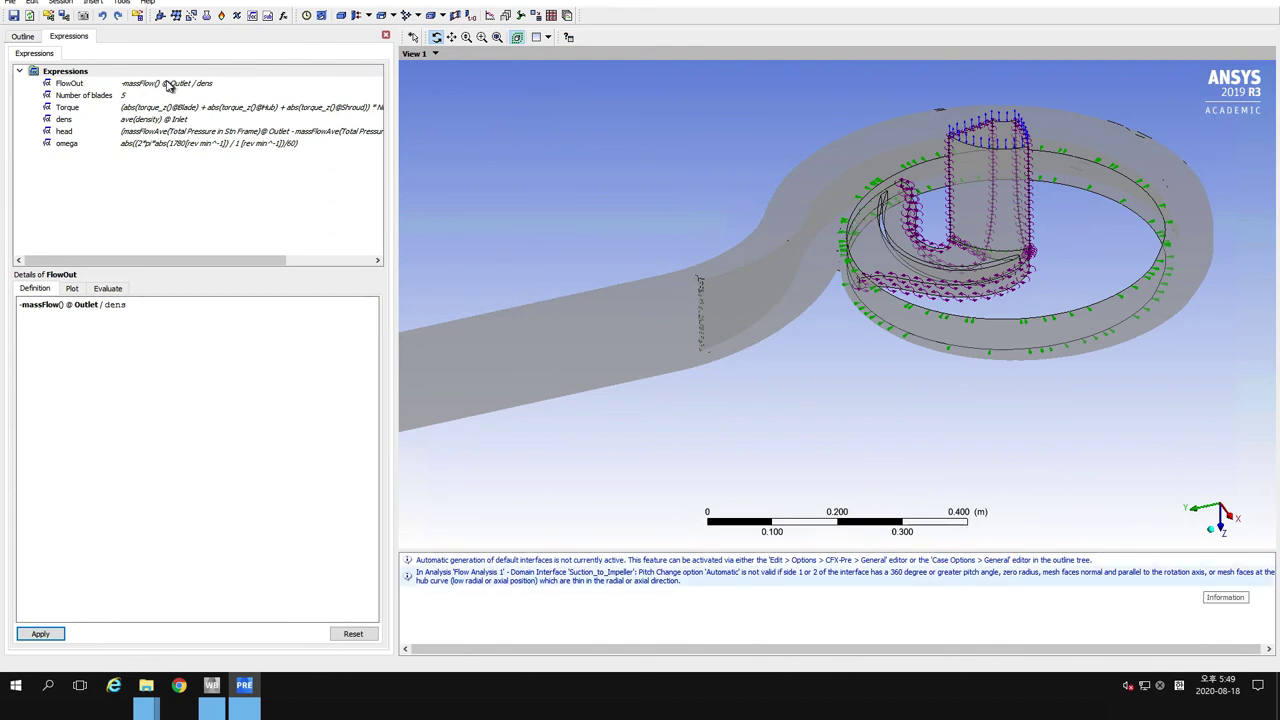
Create an expression named HydroPower with the definition "dens * g * FlowOut * head" and apply it
{"action": "right_click", "coordinate": [63, 77]}
{"action": "mouse_move", "coordinate": [160, 80]}
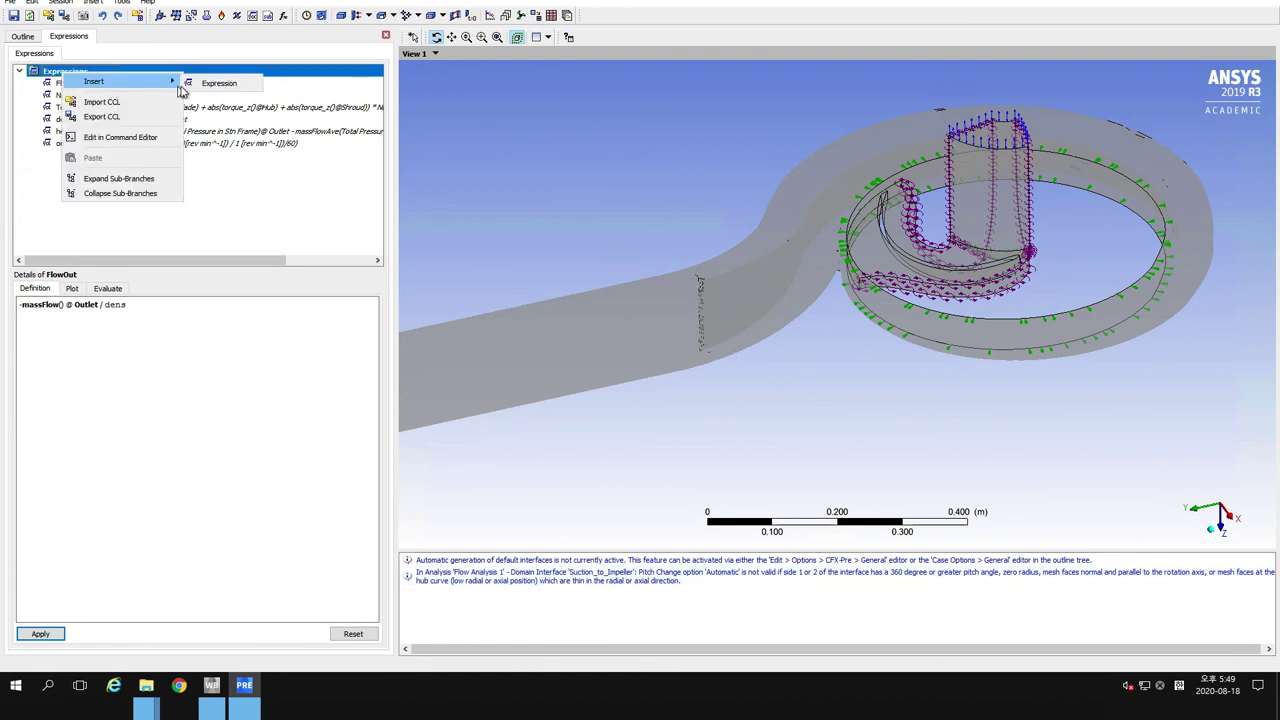
{"action": "left_click", "coordinate": [215, 82]}
{"action": "type", "text": "HydroPower"}
{"action": "left_click", "coordinate": [237, 140]}
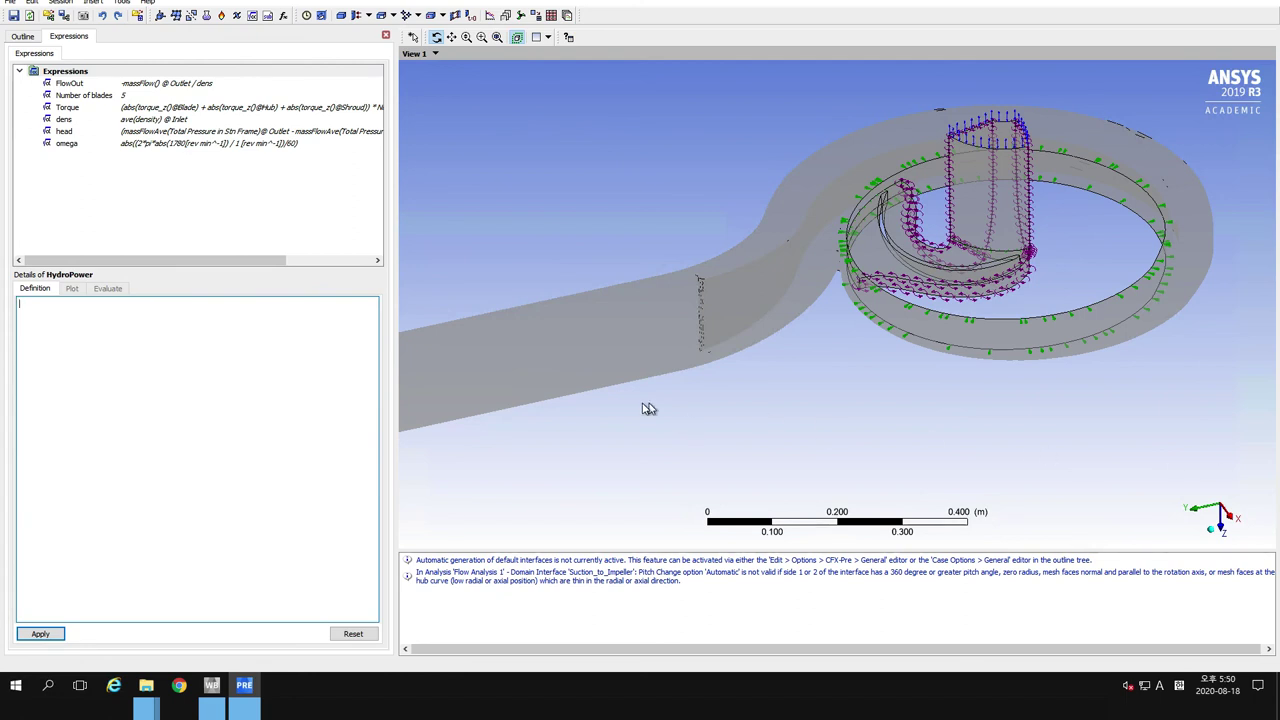
{"action": "type", "text": "dens * g * FlowOut * head"}
{"action": "left_click", "coordinate": [38, 634]}
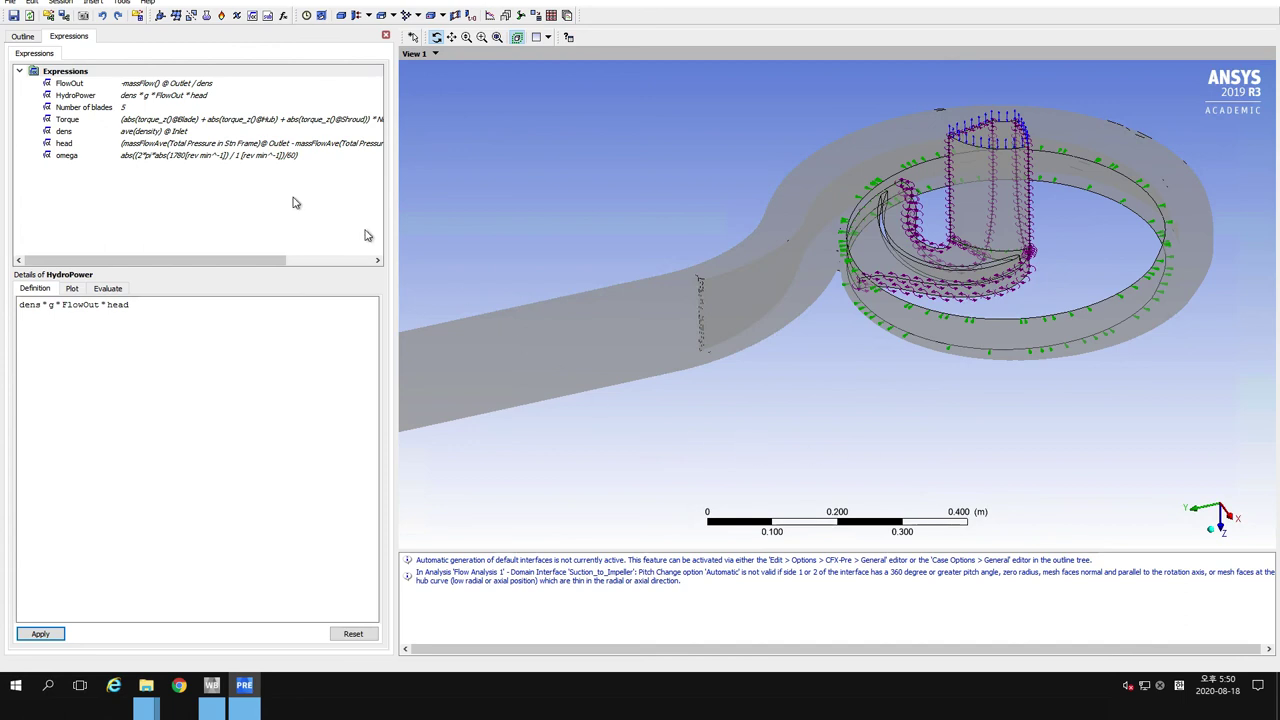
Insert a new expression named ShaftPower and open its definition for editing
{"action": "right_click", "coordinate": [63, 71]}
{"action": "mouse_move", "coordinate": [92, 77]}
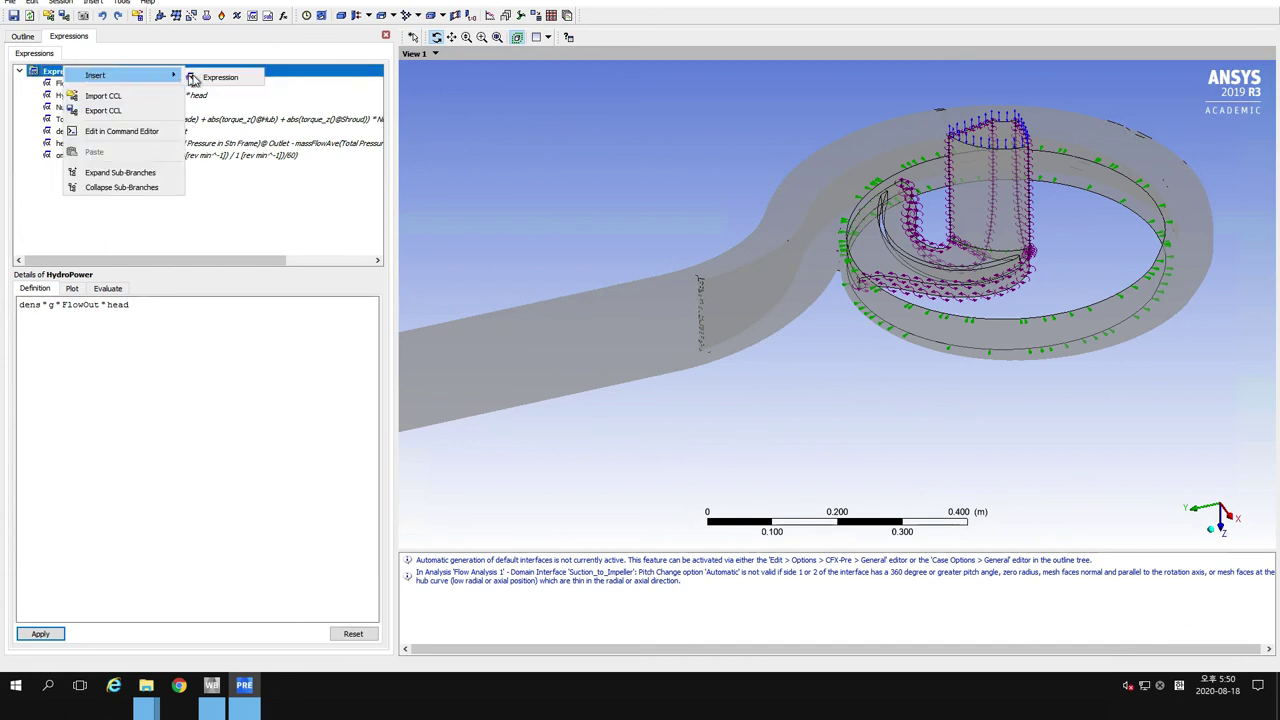
{"action": "left_click", "coordinate": [200, 77]}
{"action": "type", "text": "ShaftPower"}
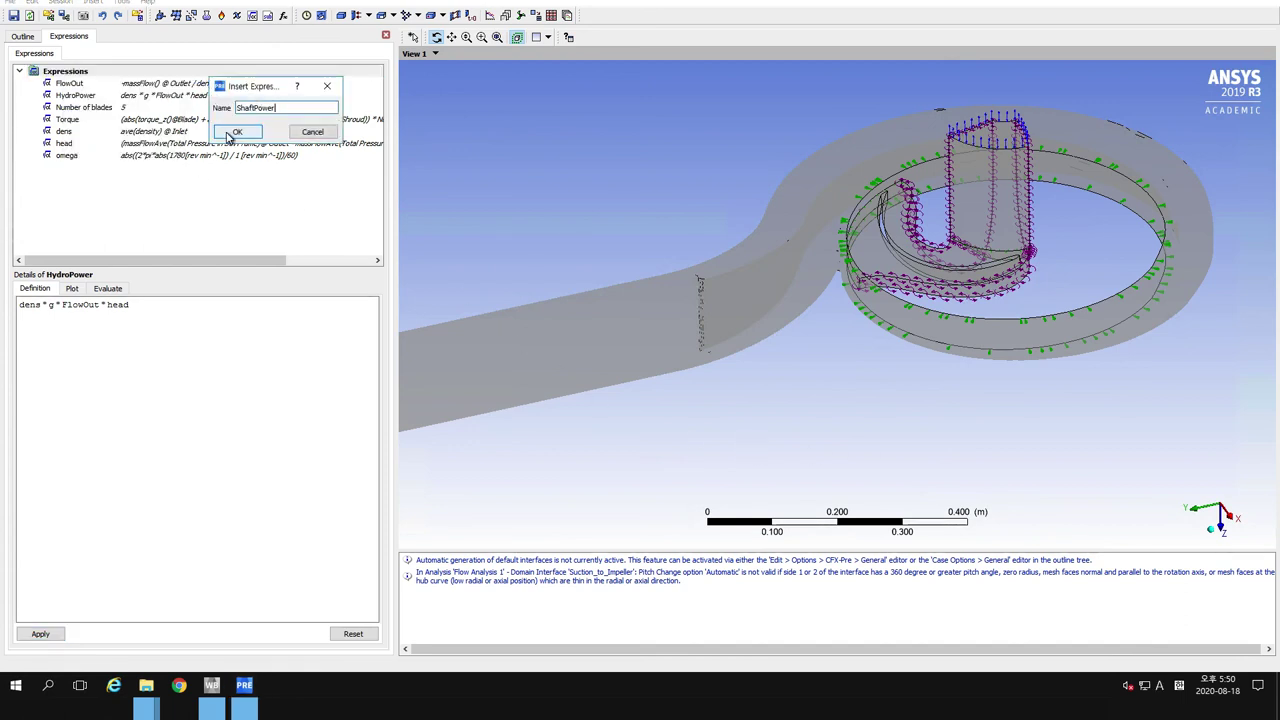
{"action": "left_click", "coordinate": [236, 133]}
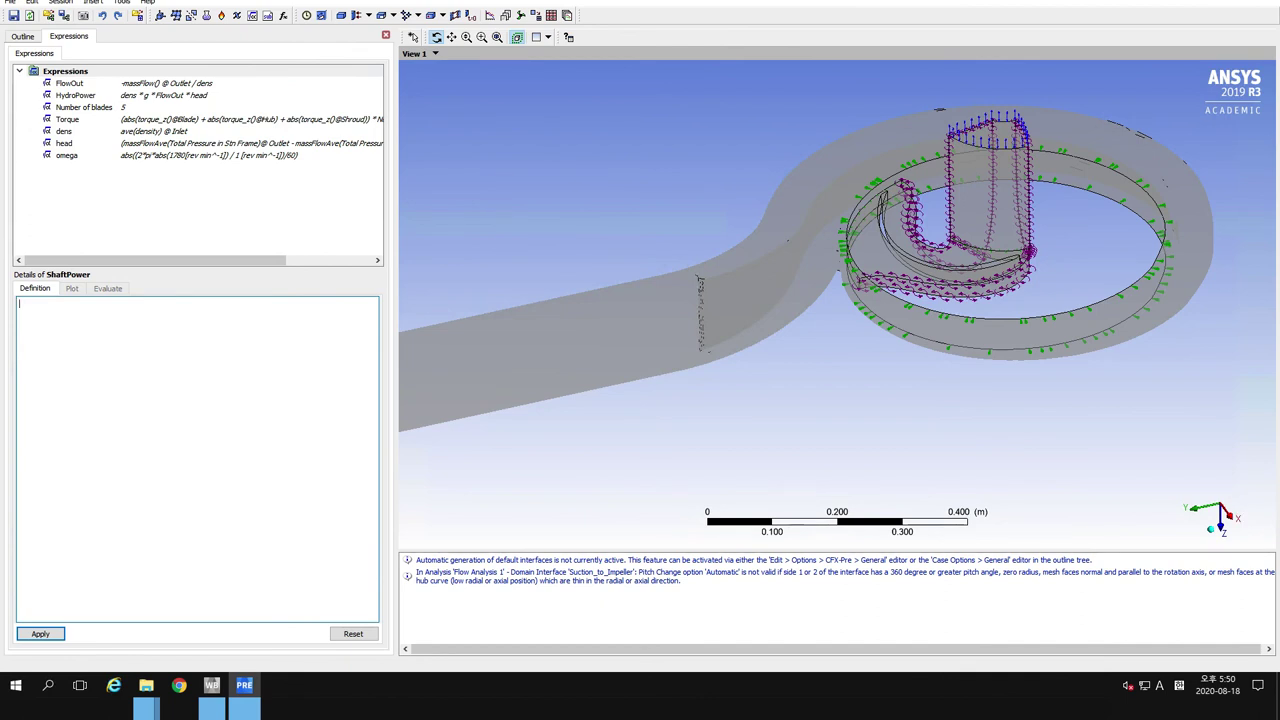
Define the ShaftPower expression as Torque*(omega) and apply it
{"action": "type", "text": "Torque*(omega)"}
{"action": "left_click", "coordinate": [40, 633]}
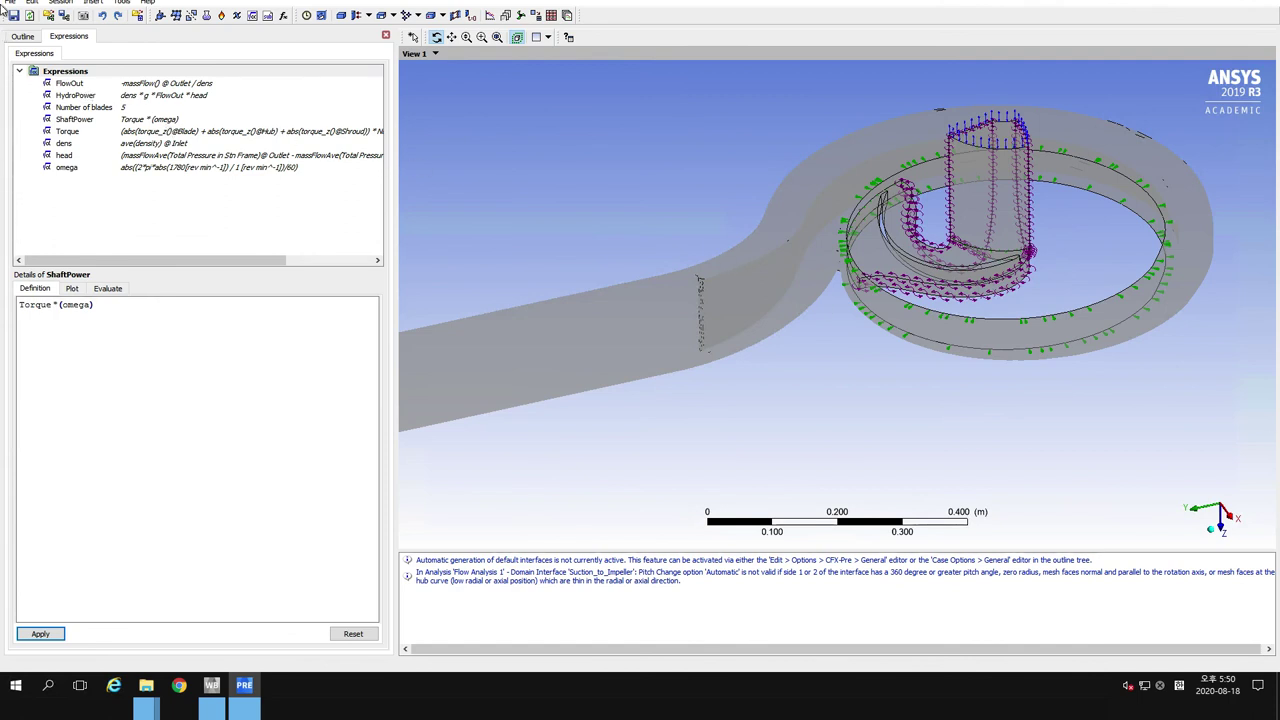
Create an expression named efficiency and define it as abs(HydroPower/ShaftPower) * 100
{"action": "right_click", "coordinate": [72, 71]}
{"action": "mouse_move", "coordinate": [131, 78]}
{"action": "left_click", "coordinate": [228, 79]}
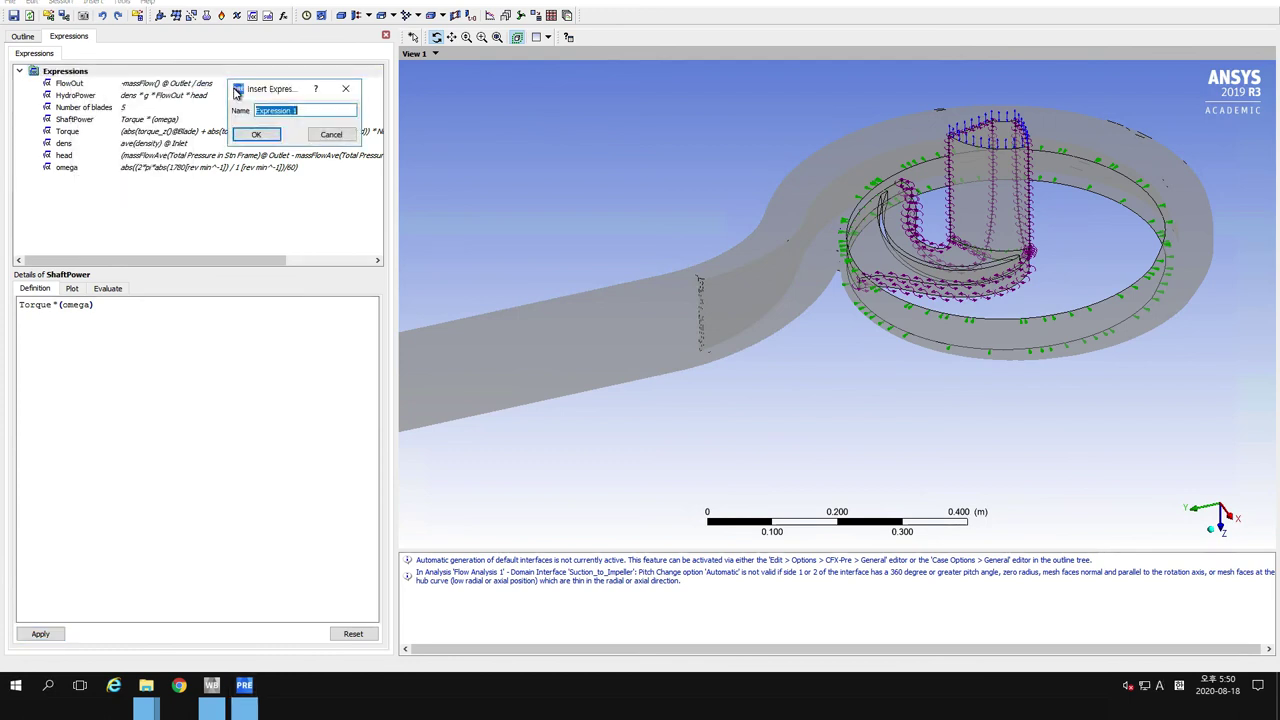
{"action": "type", "text": "efficiency"}
{"action": "left_click", "coordinate": [256, 135]}
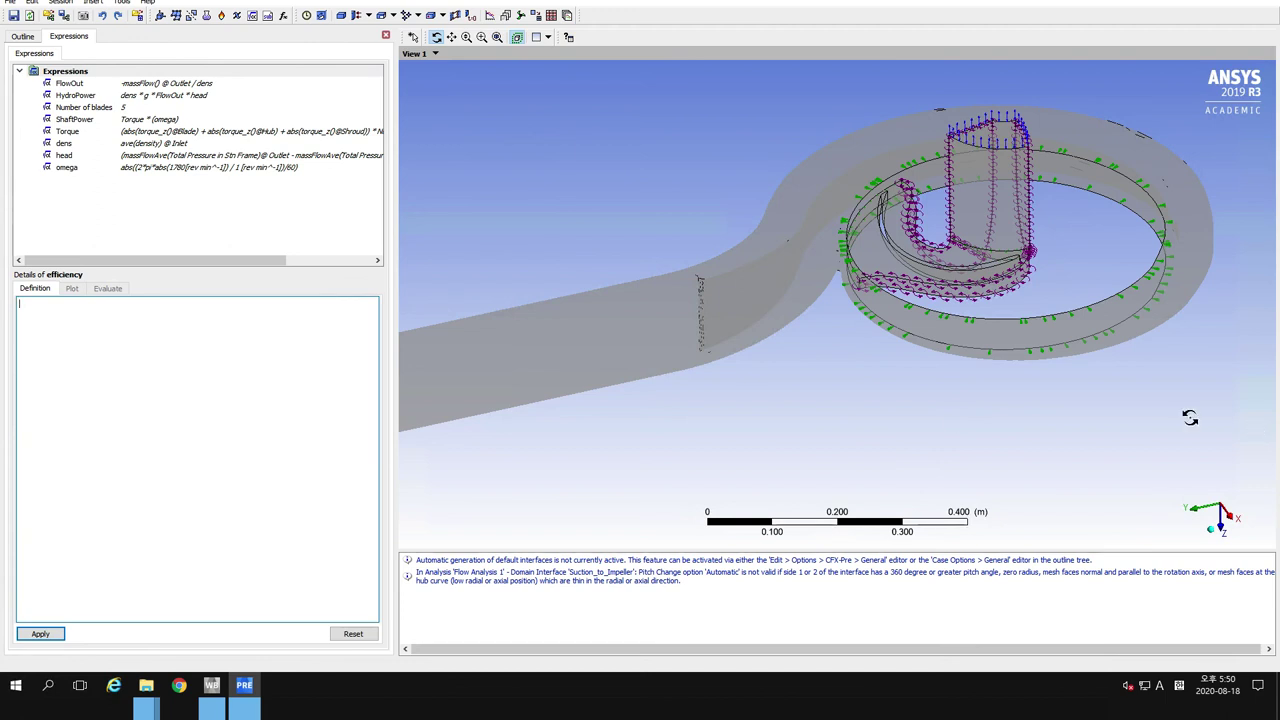
{"action": "type", "text": "abs(HydroPower/ShaftPower) * 100"}
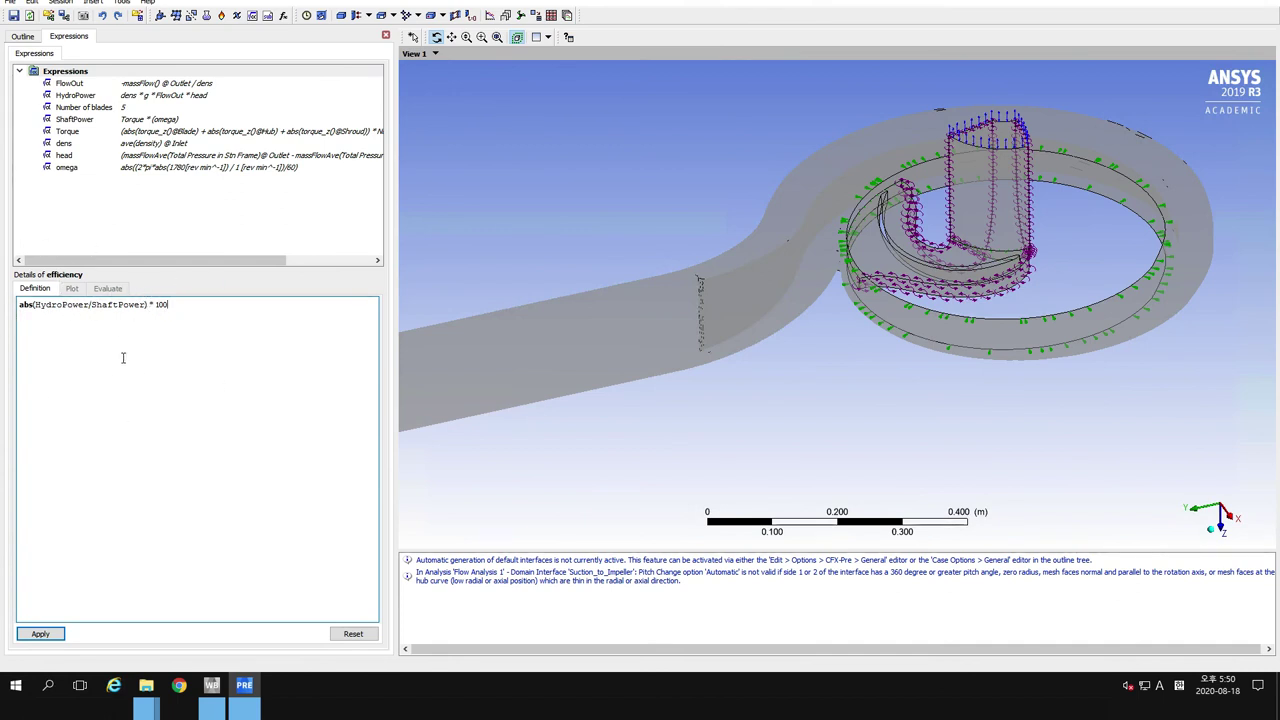
{"action": "left_click", "coordinate": [40, 633]}
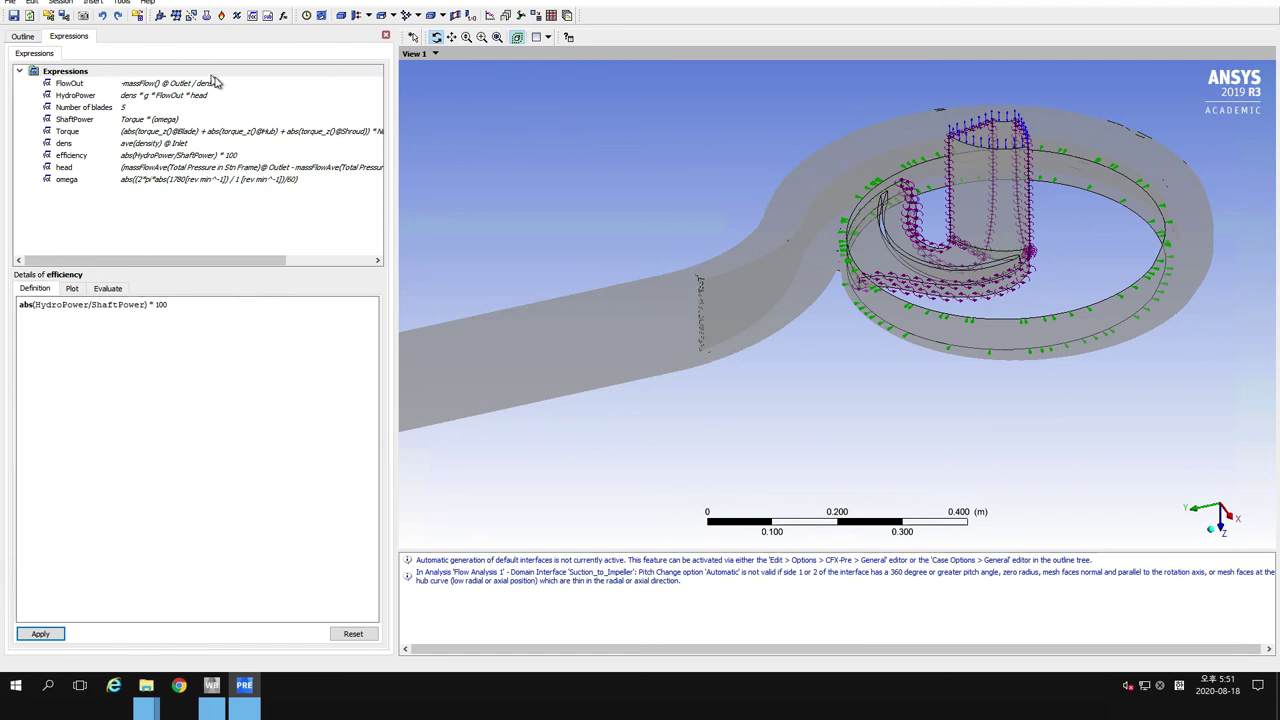
{"action": "left_click", "coordinate": [22, 37]}
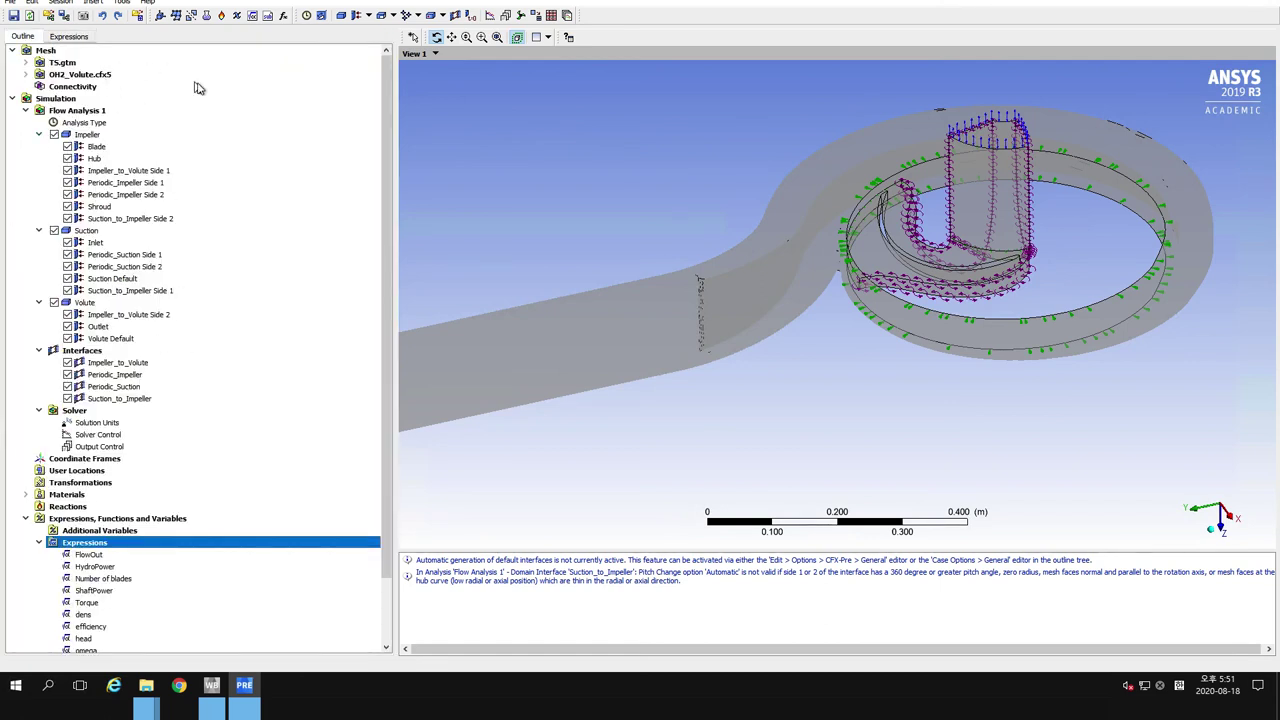
{"action": "left_click", "coordinate": [67, 37]}
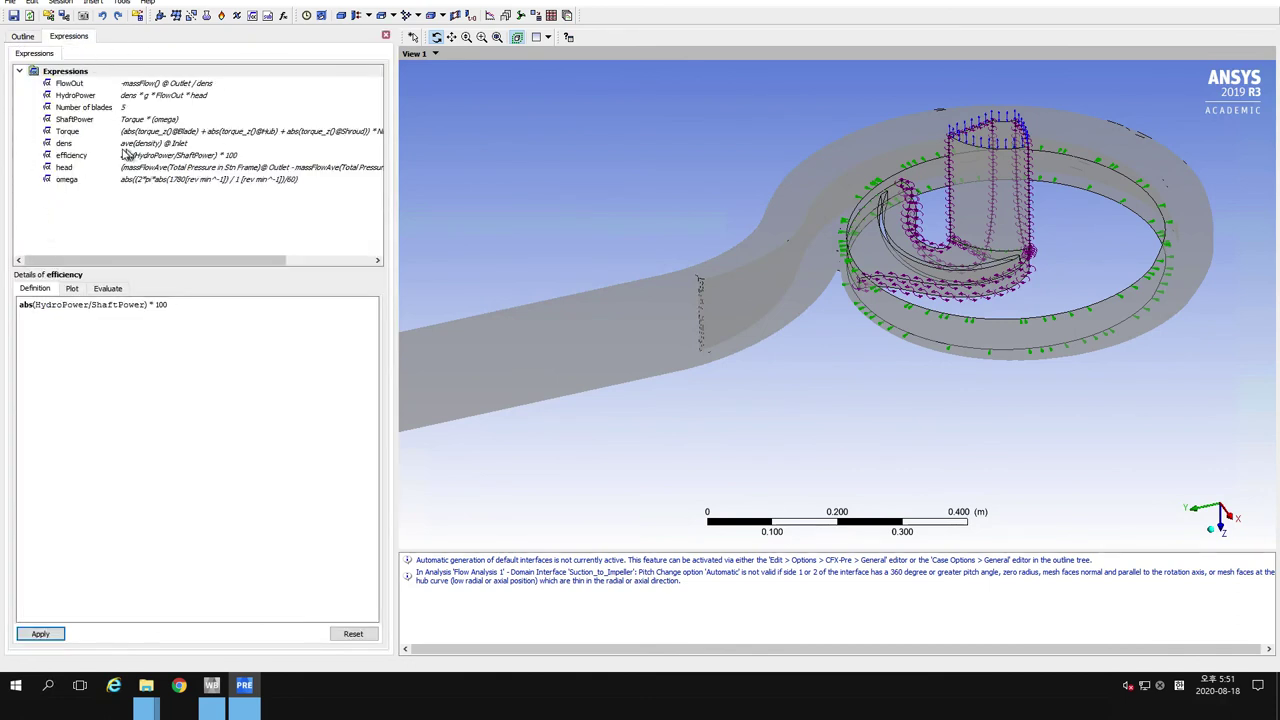
Export the whole Expressions group as a CCL file named CCL in the E:\workspace folder
{"action": "left_click", "coordinate": [7, 3]}
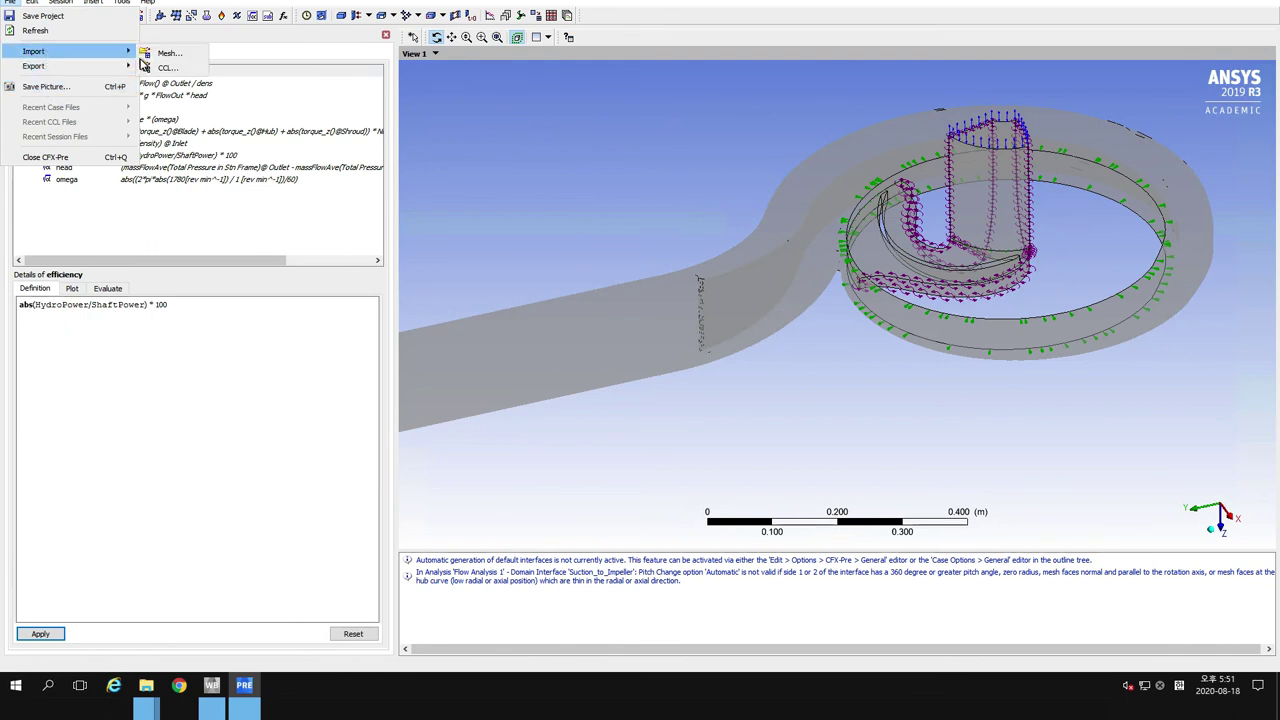
{"action": "mouse_move", "coordinate": [95, 65]}
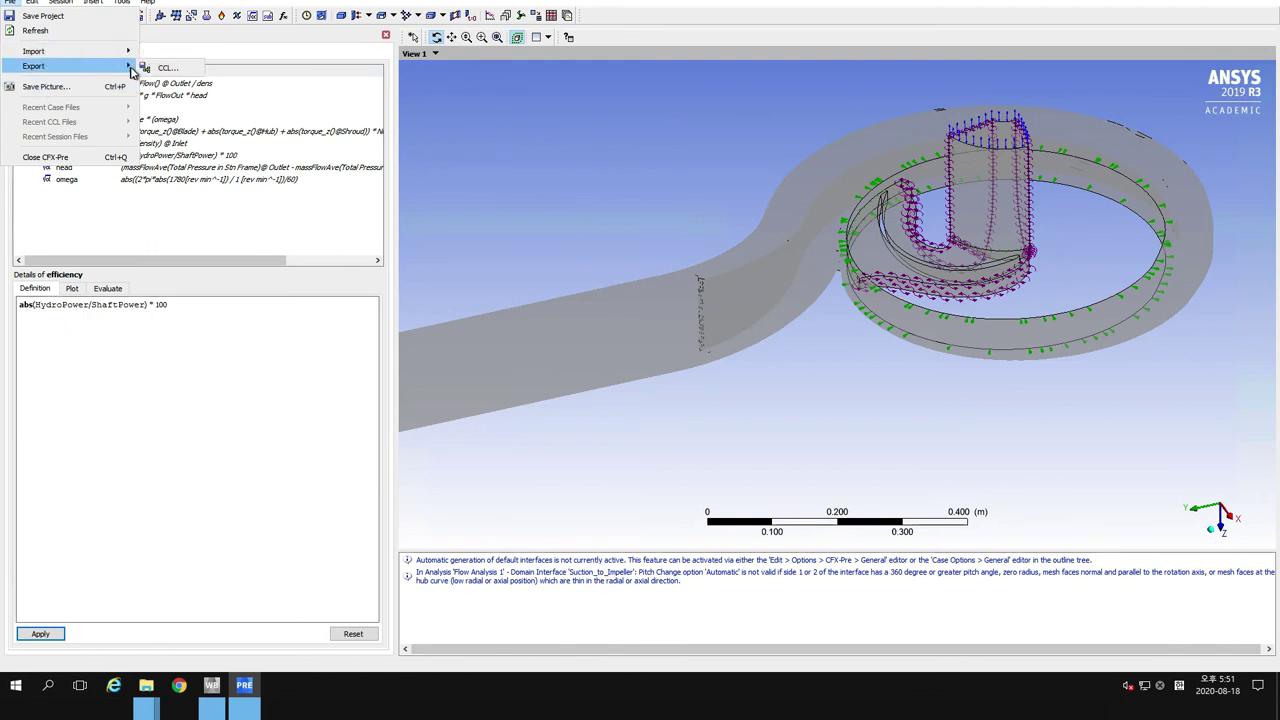
{"action": "left_click", "coordinate": [160, 67]}
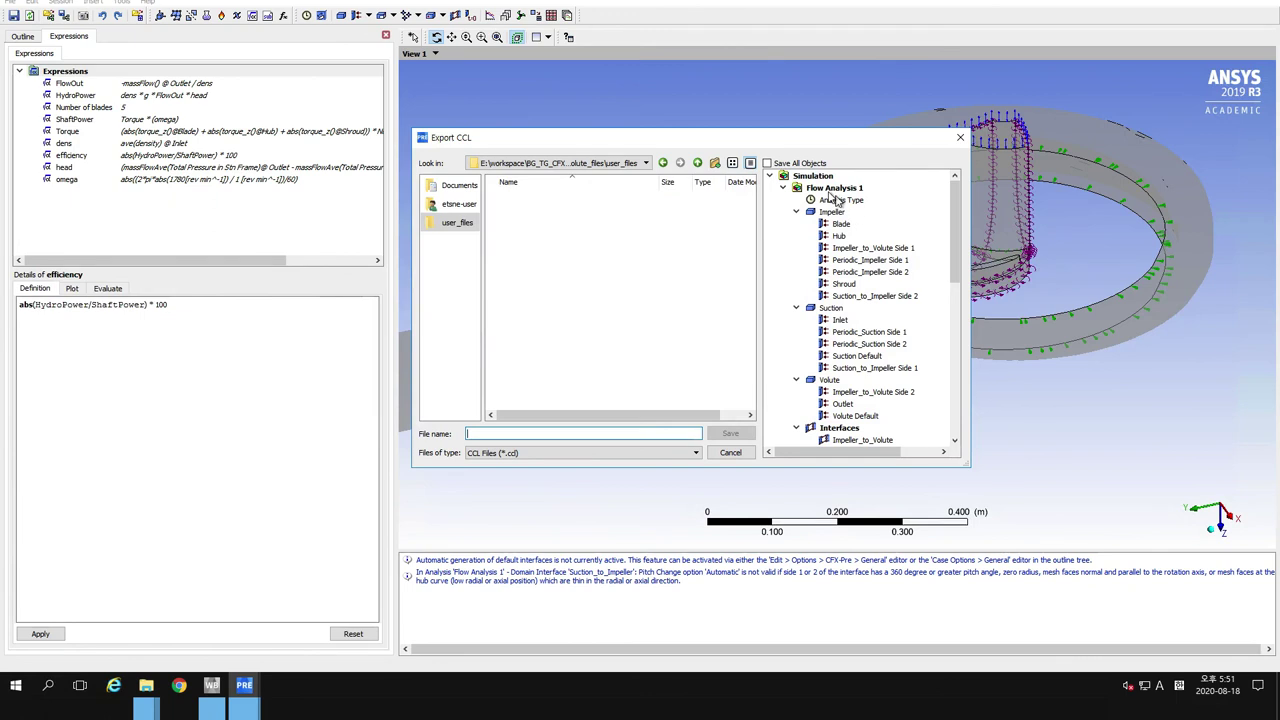
{"action": "left_click_drag", "start_coordinate": [957, 240], "coordinate": [957, 395]}
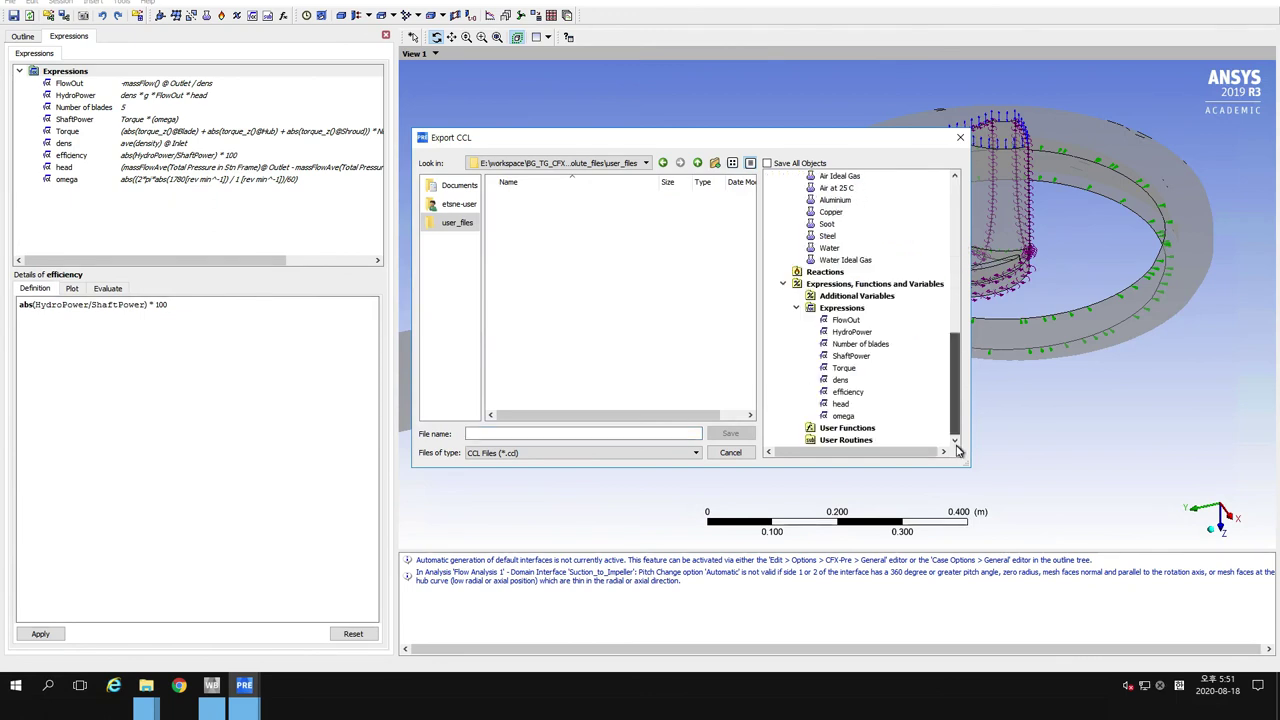
{"action": "left_click", "coordinate": [856, 309]}
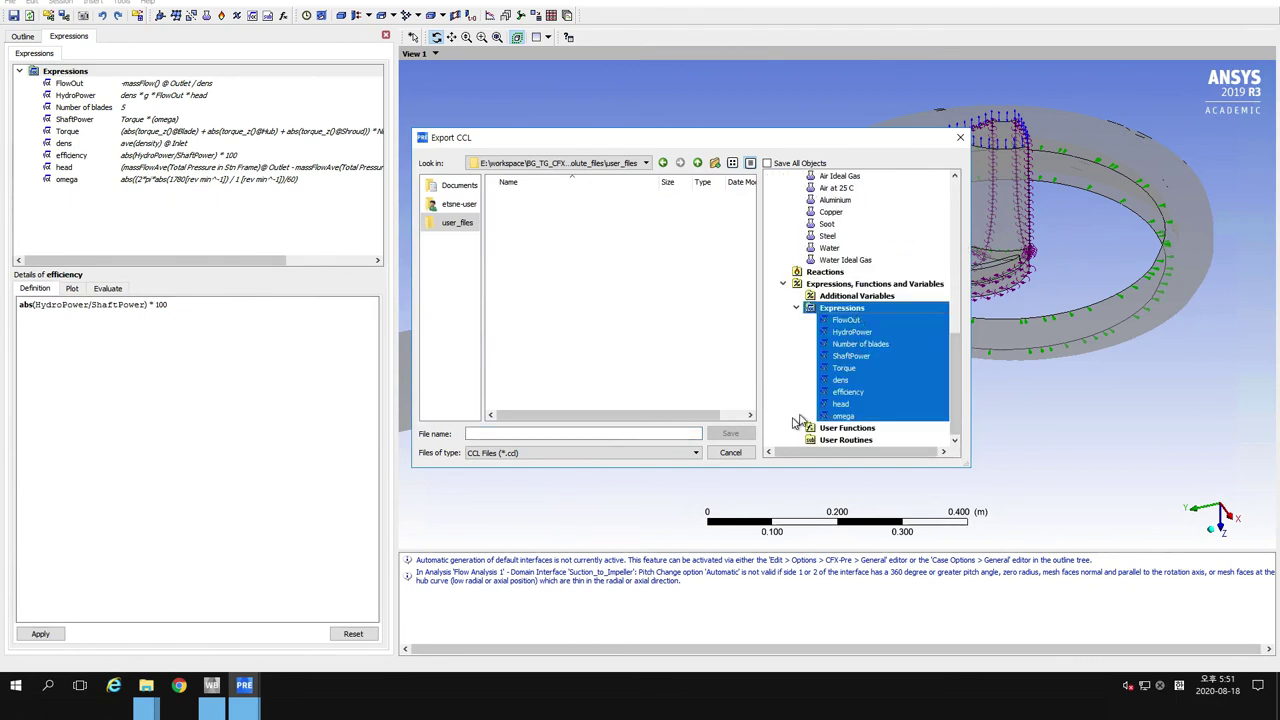
{"action": "left_click", "coordinate": [638, 433]}
{"action": "left_click", "coordinate": [699, 163]}
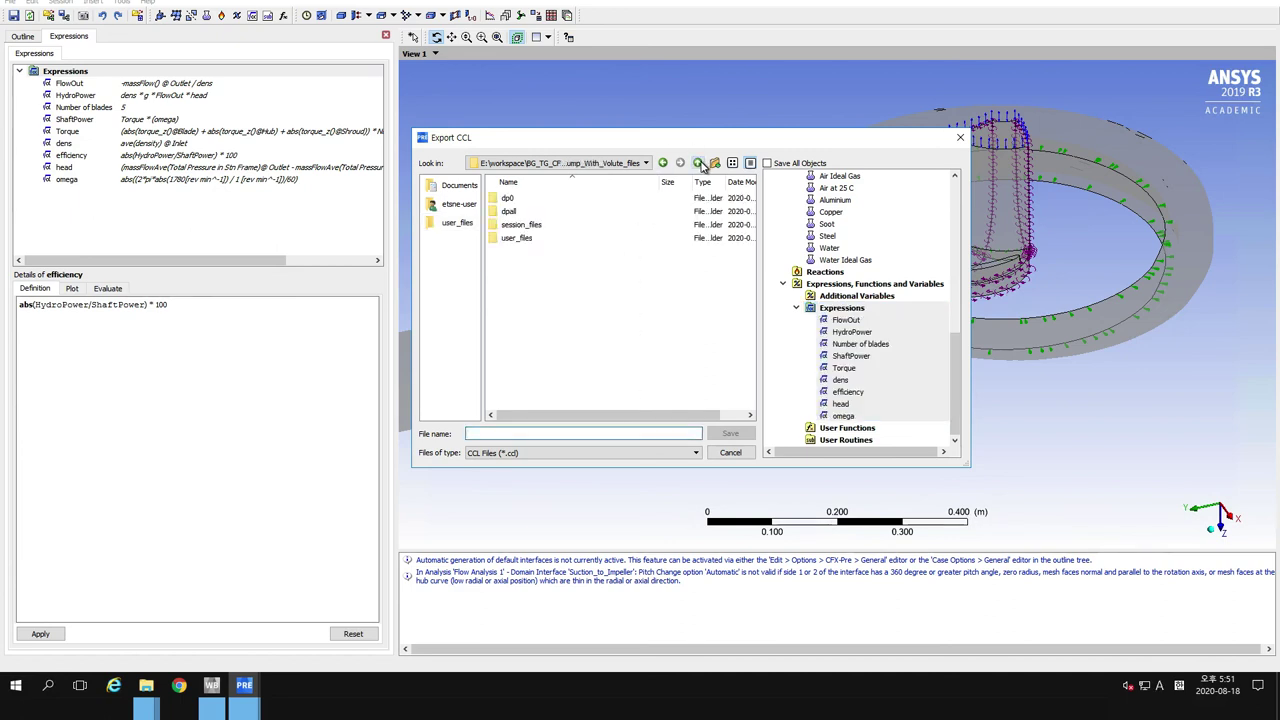
{"action": "left_click", "coordinate": [700, 164]}
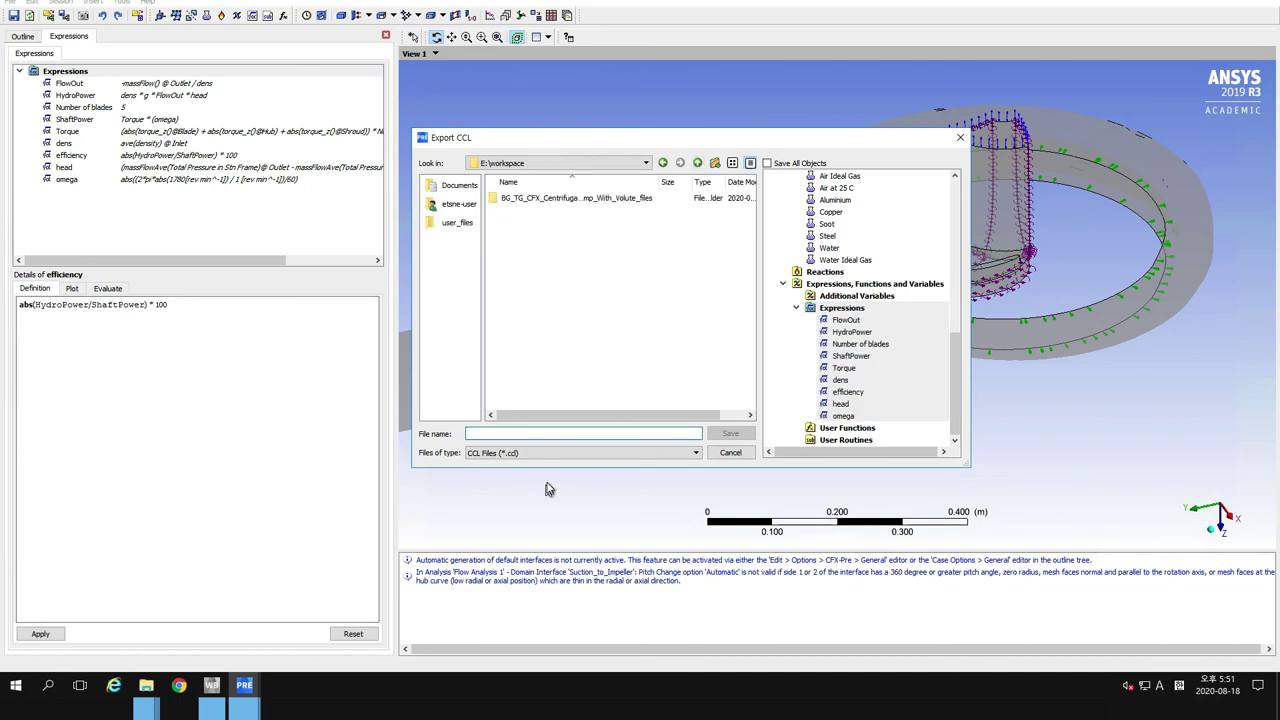
{"action": "left_click", "coordinate": [556, 435]}
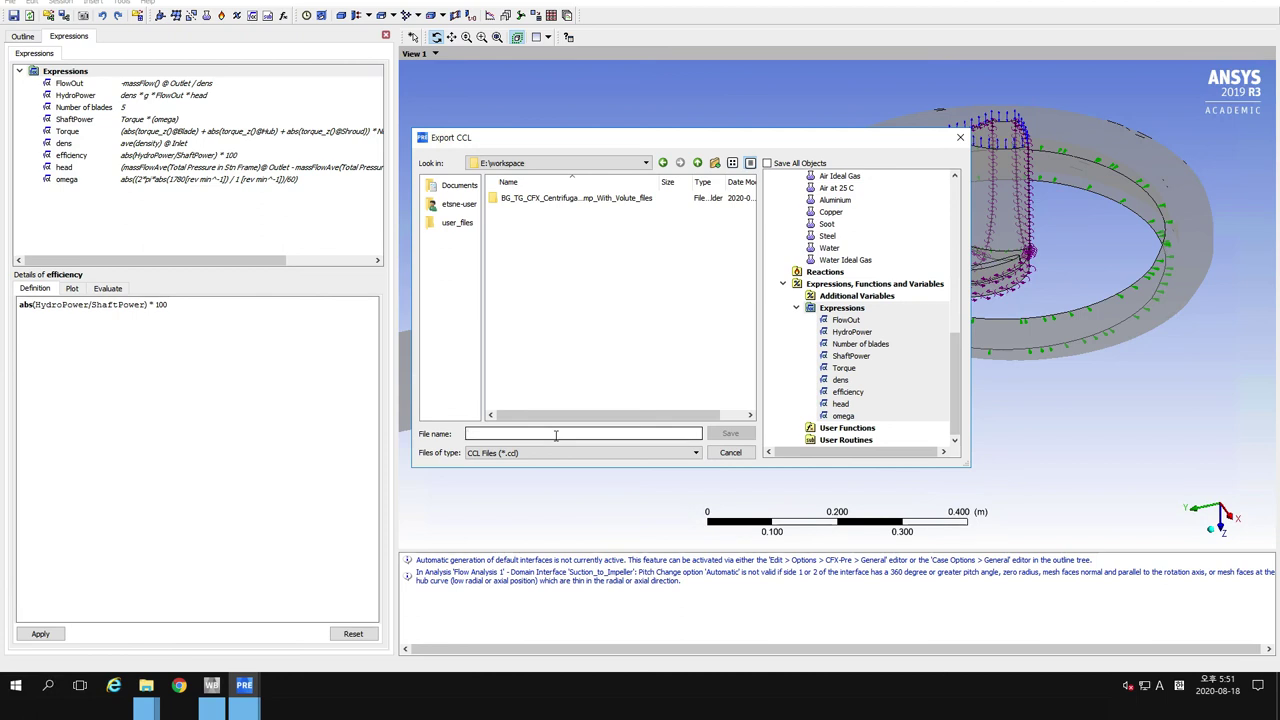
{"action": "type", "text": "CCL"}
{"action": "left_click", "coordinate": [730, 433]}
Open the exported CCL.ccl file from the workspace folder in Notepad (메모장)
{"action": "mouse_move", "coordinate": [146, 685]}
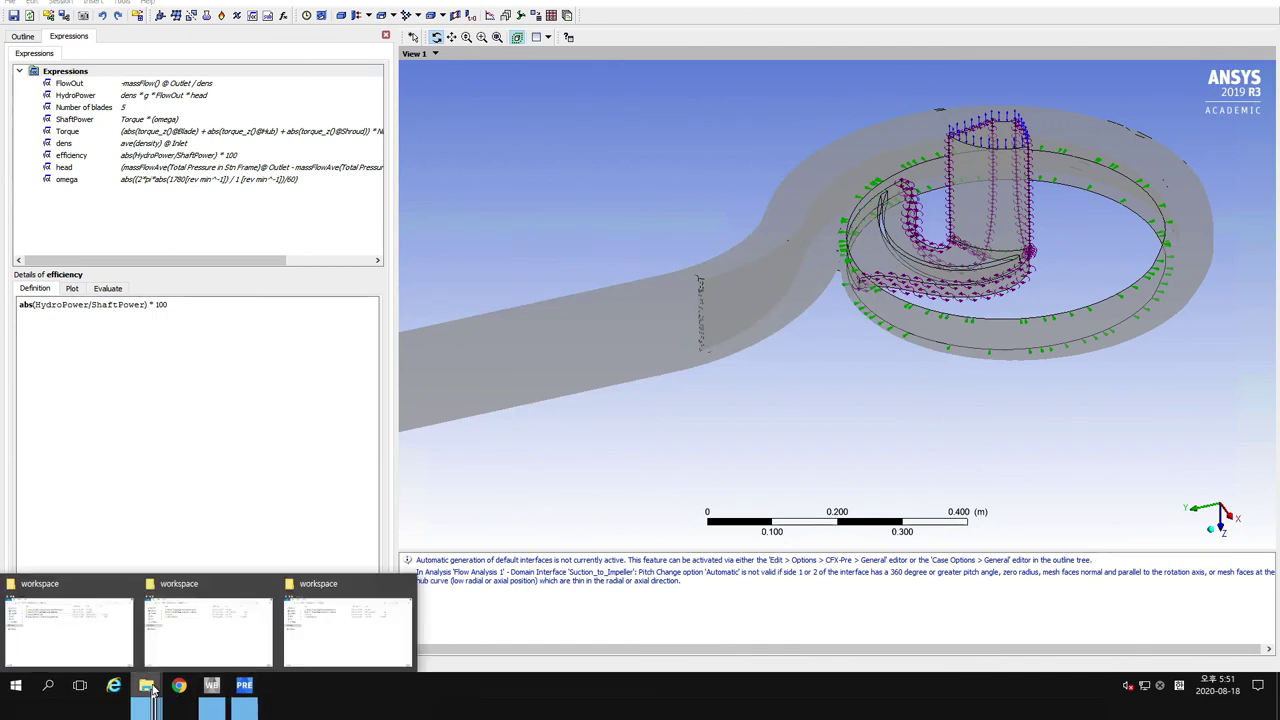
{"action": "left_click", "coordinate": [252, 638]}
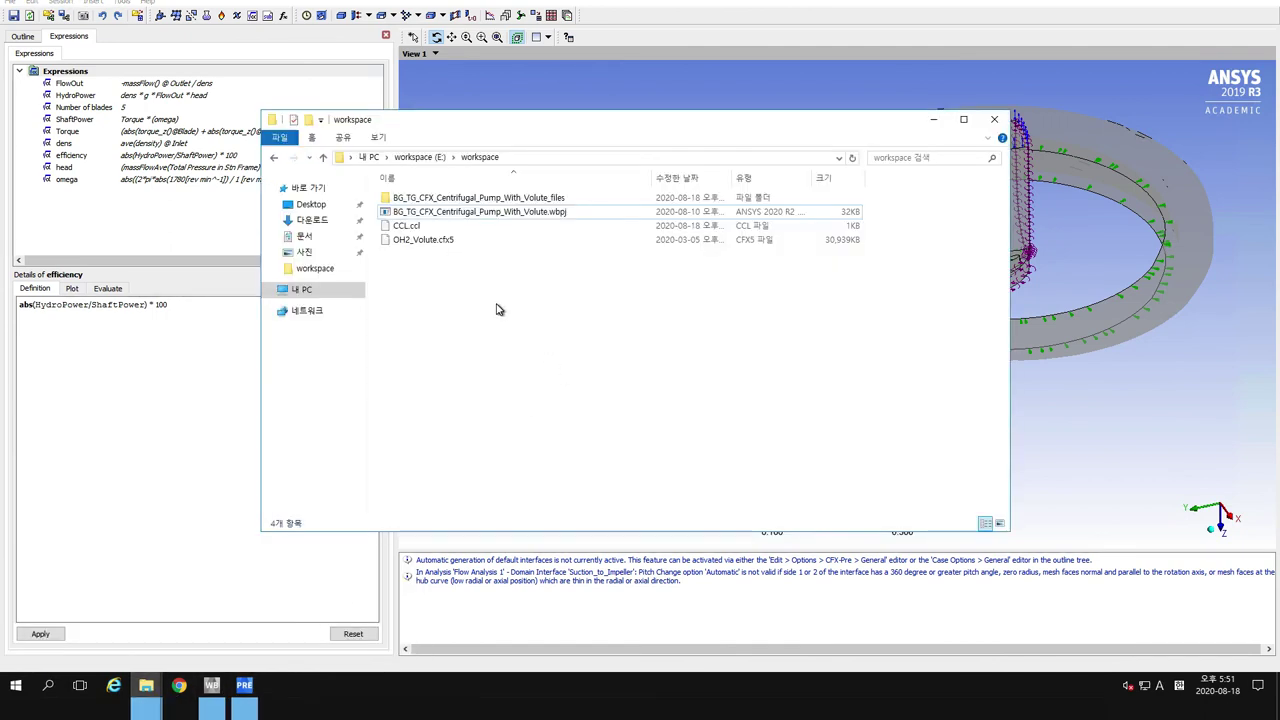
{"action": "left_click", "coordinate": [399, 230]}
{"action": "left_click_drag", "start_coordinate": [399, 230], "coordinate": [410, 240]}
{"action": "left_click", "coordinate": [407, 232]}
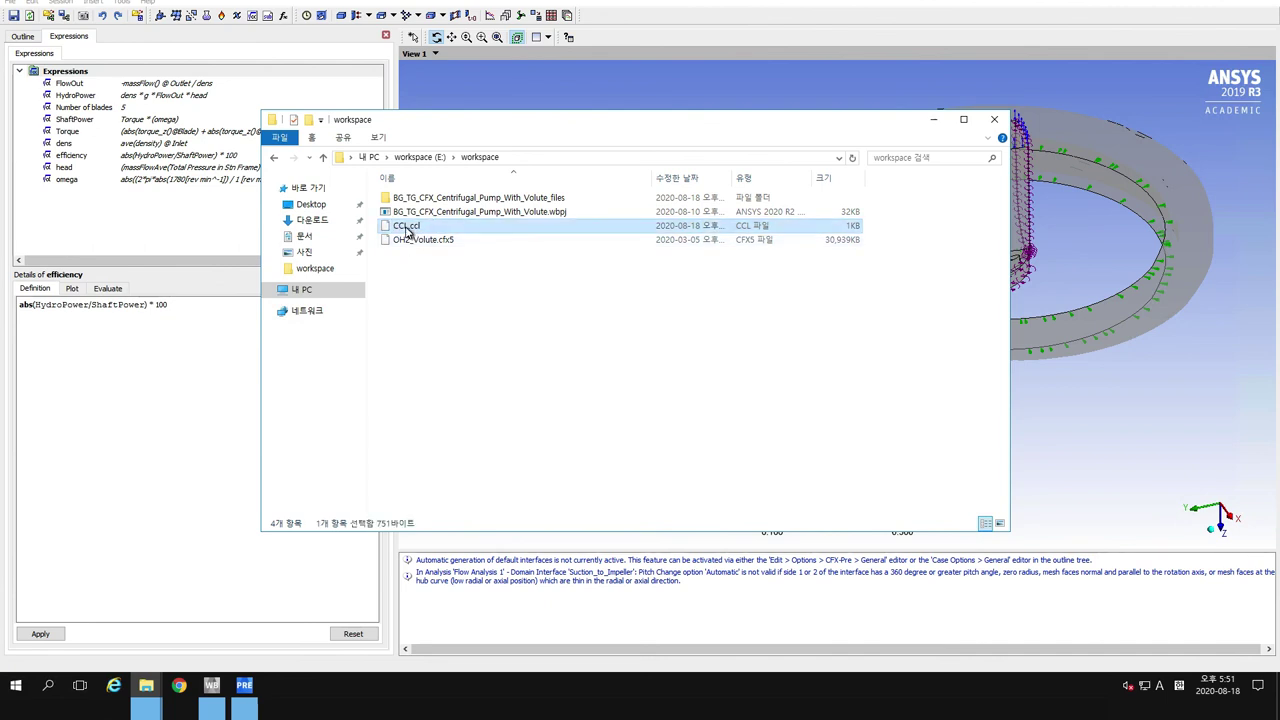
{"action": "key", "text": "Return"}
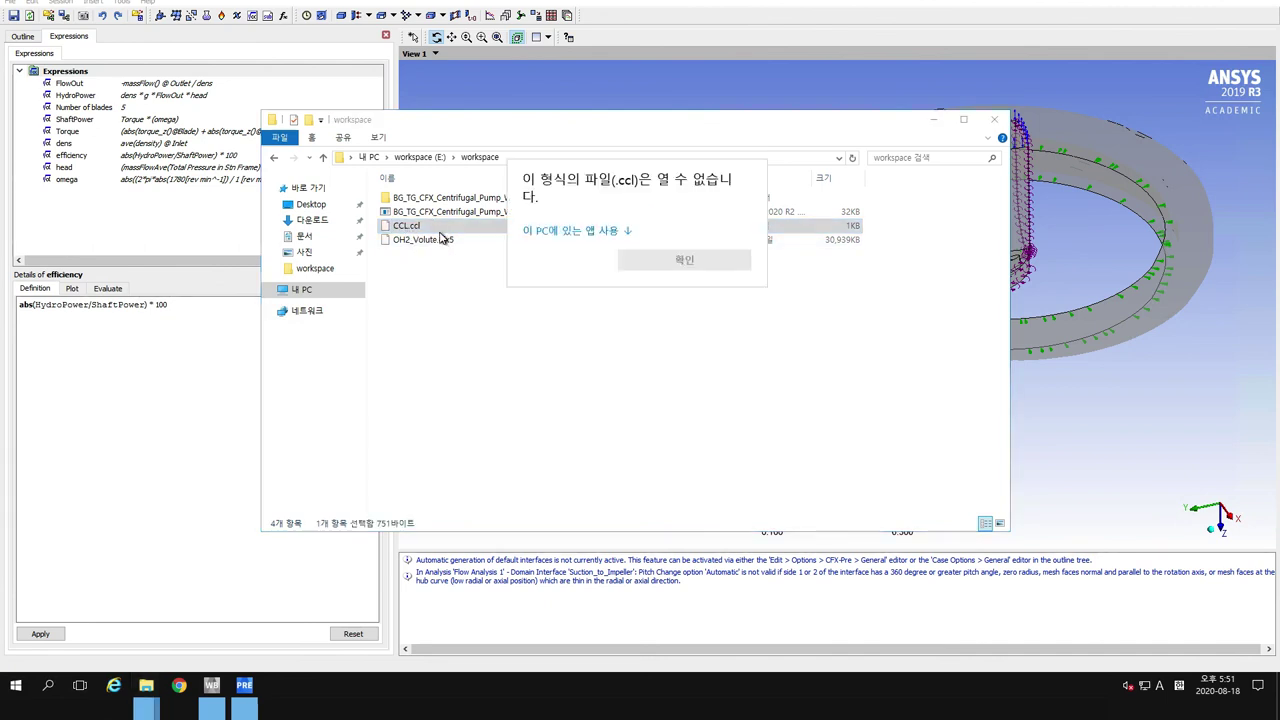
{"action": "left_click", "coordinate": [590, 241]}
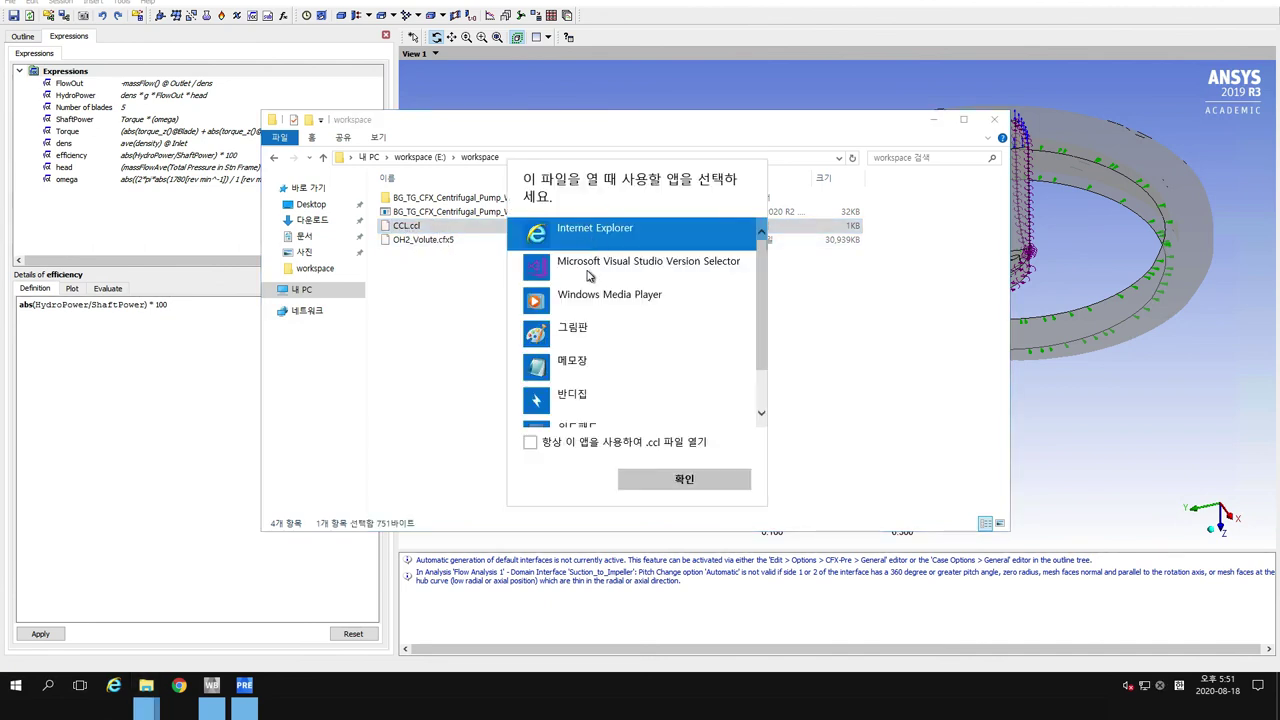
{"action": "left_click", "coordinate": [584, 362]}
{"action": "left_click", "coordinate": [668, 479]}
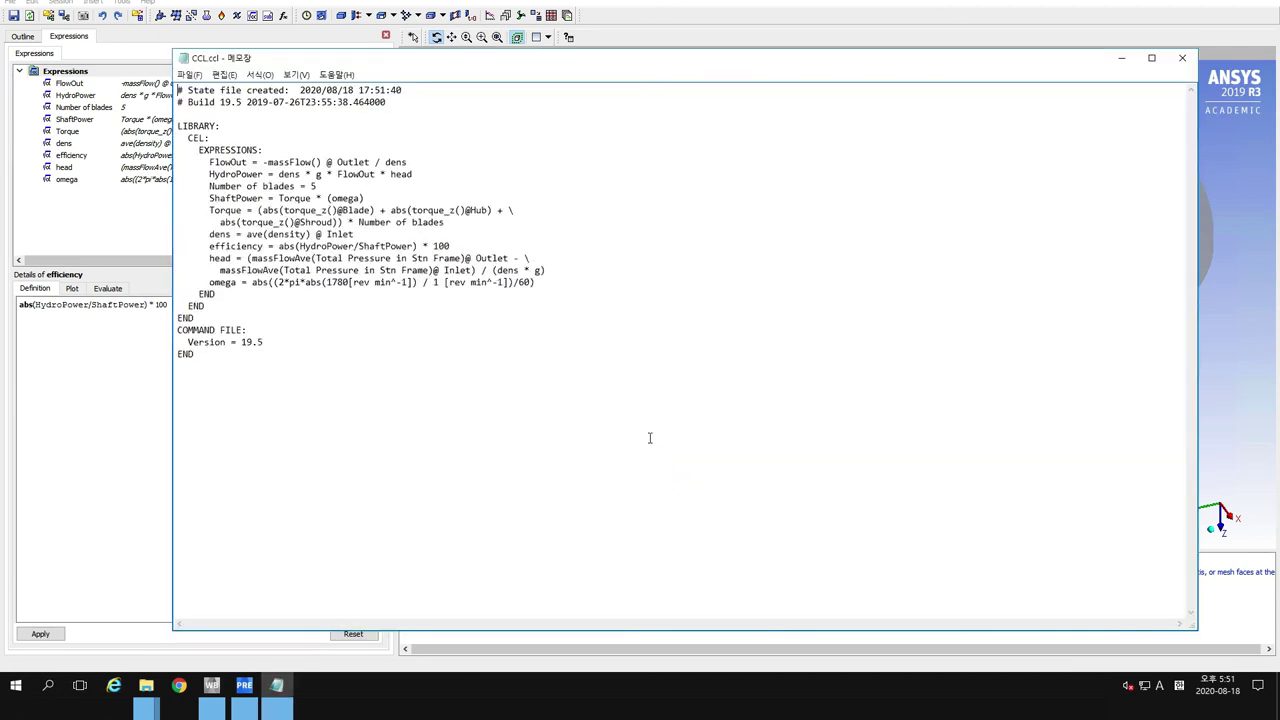
Review the EXPRESSIONS block in the CCL file, then close it and return to CFX-Pre
{"action": "left_click_drag", "start_coordinate": [584, 294], "coordinate": [126, 152]}
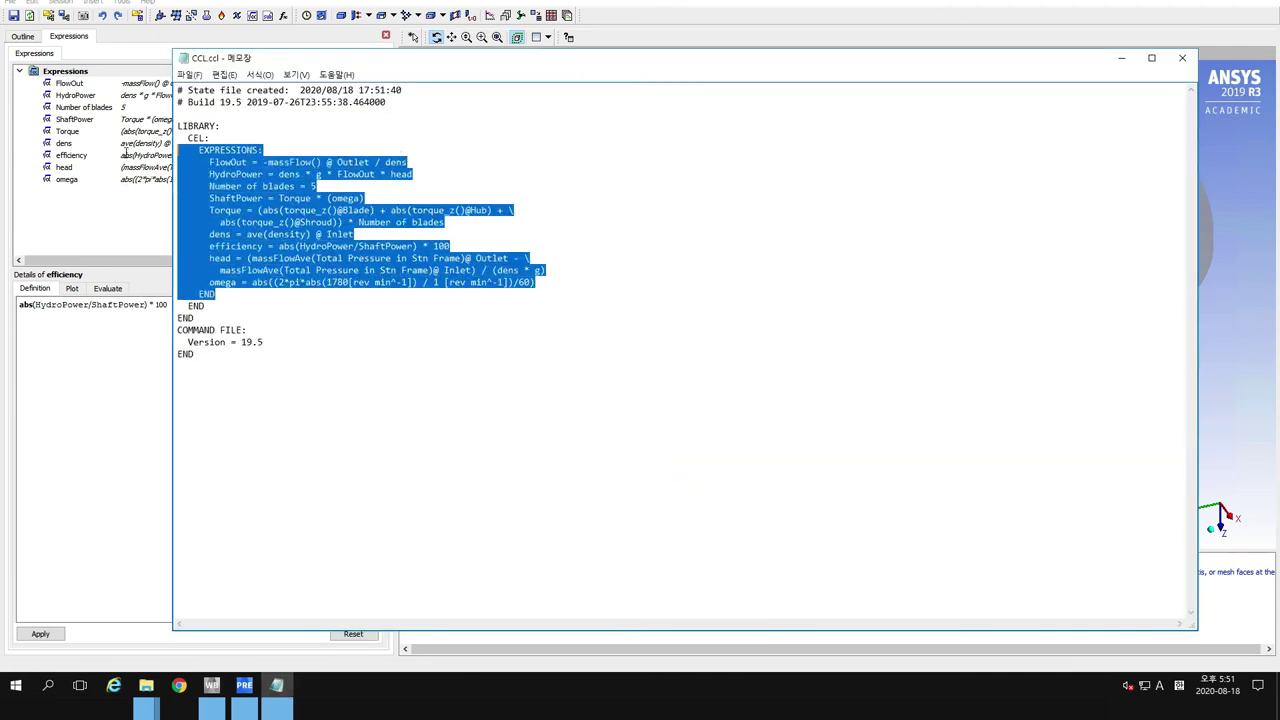
{"action": "left_click", "coordinate": [401, 334]}
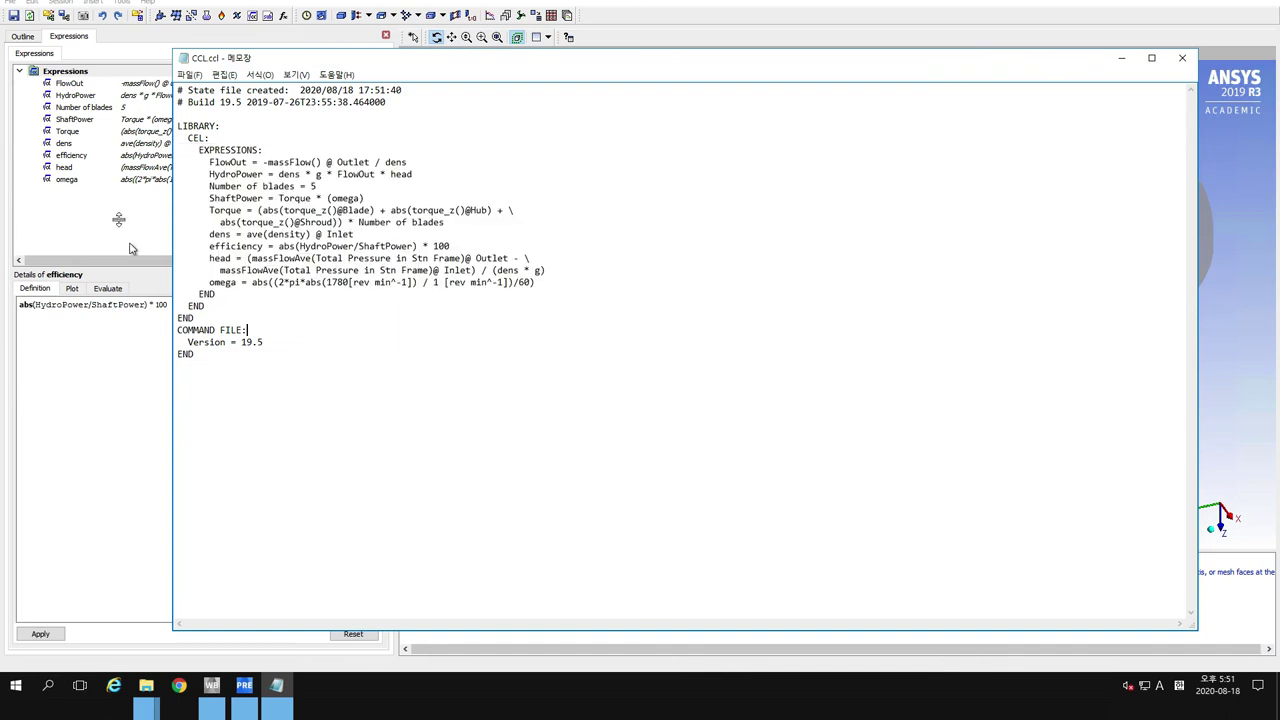
{"action": "left_click", "coordinate": [1182, 58]}
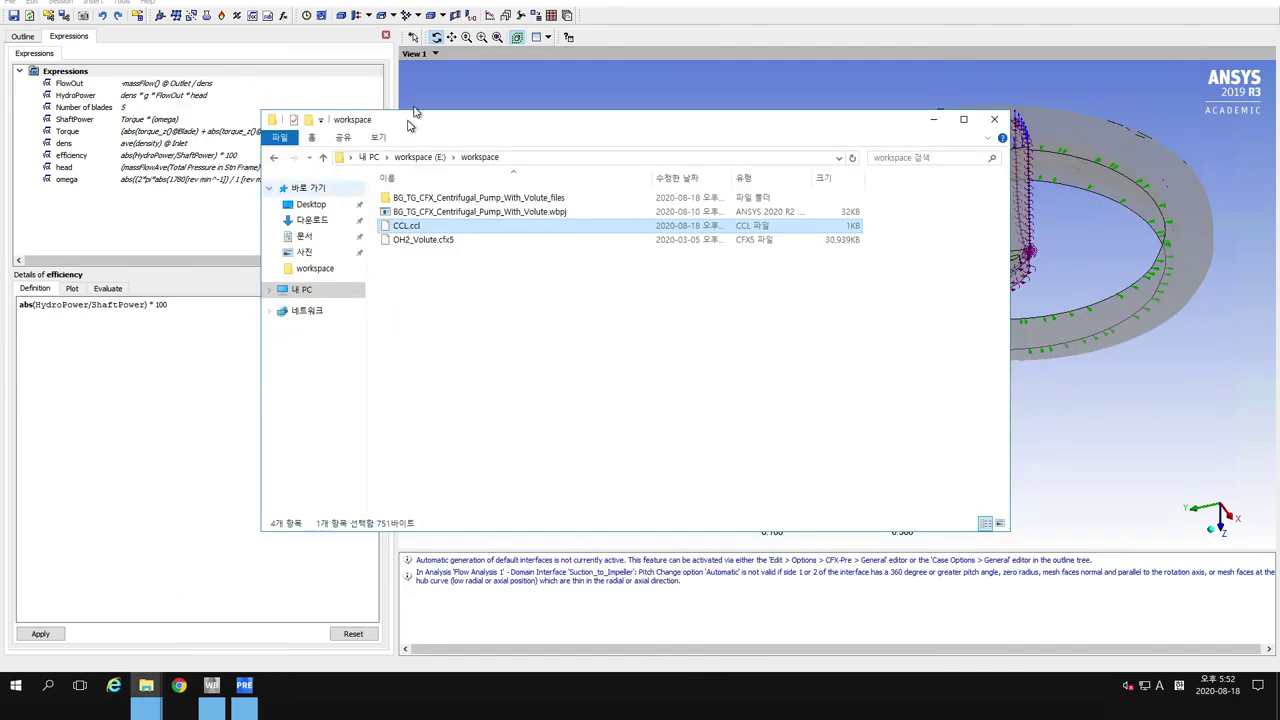
{"action": "left_click", "coordinate": [462, 8]}
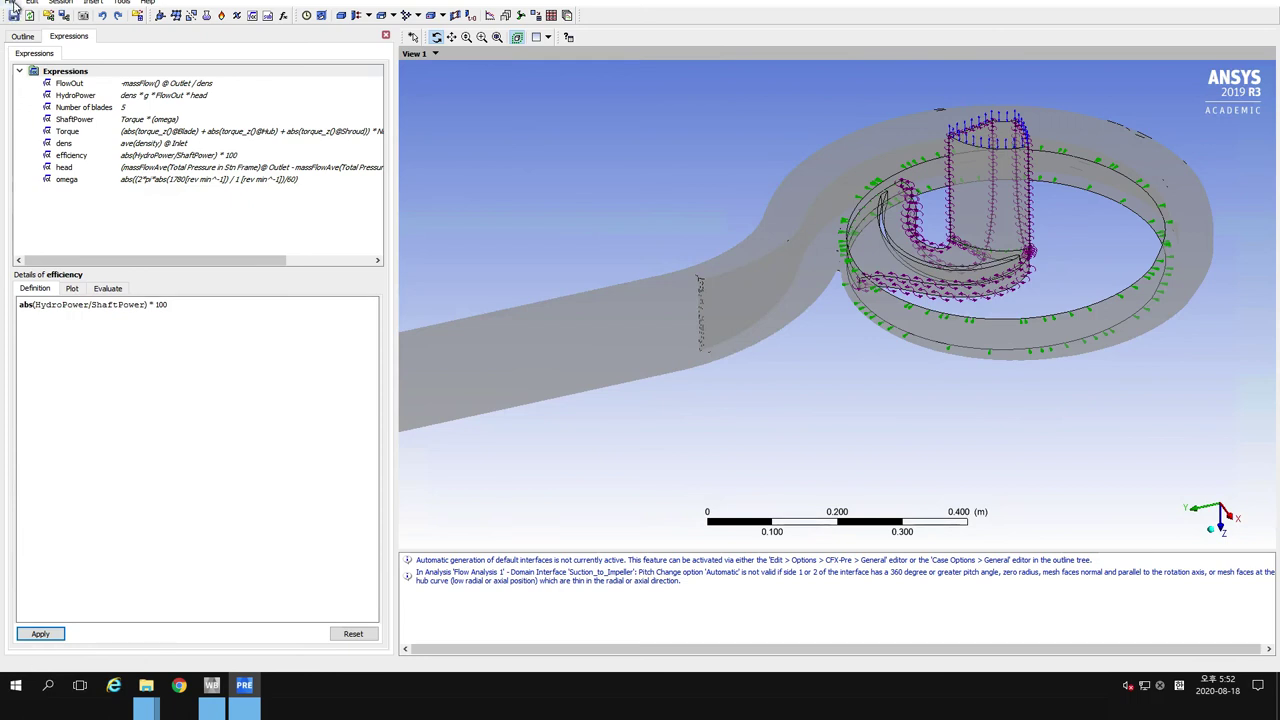
{"action": "left_click", "coordinate": [9, 2]}
{"action": "mouse_move", "coordinate": [46, 52]}
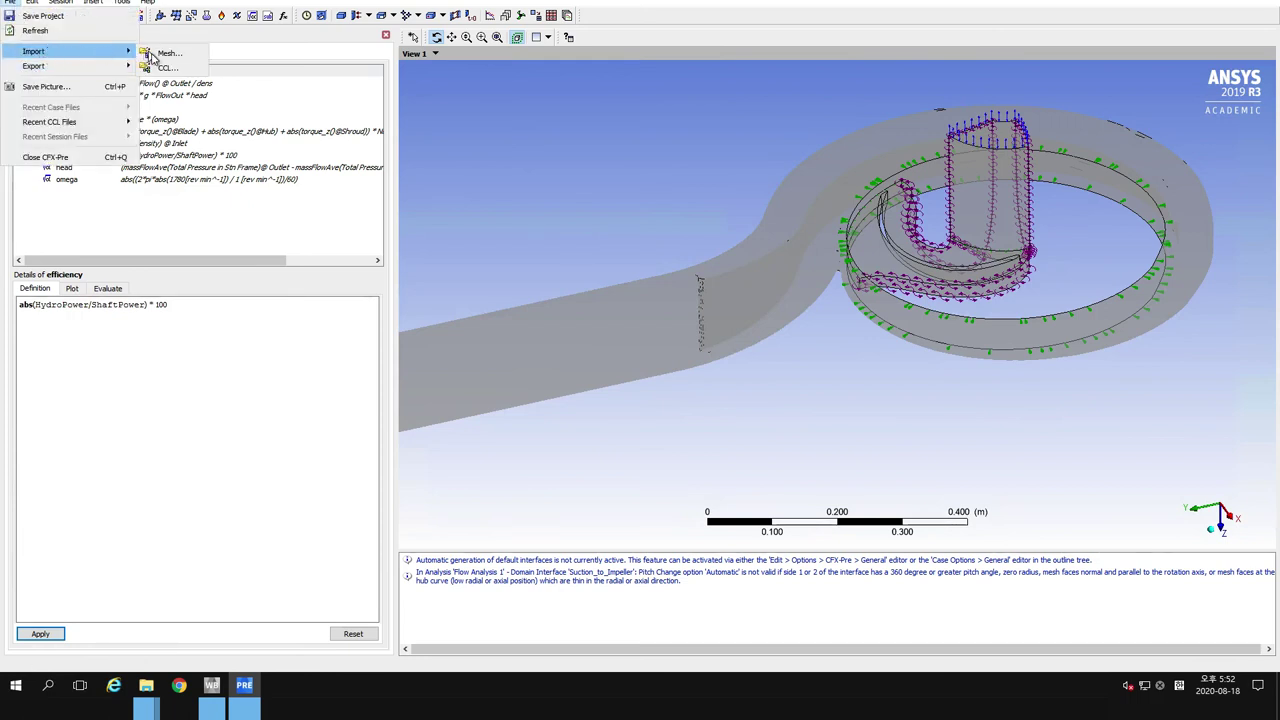
{"action": "left_click", "coordinate": [163, 67]}
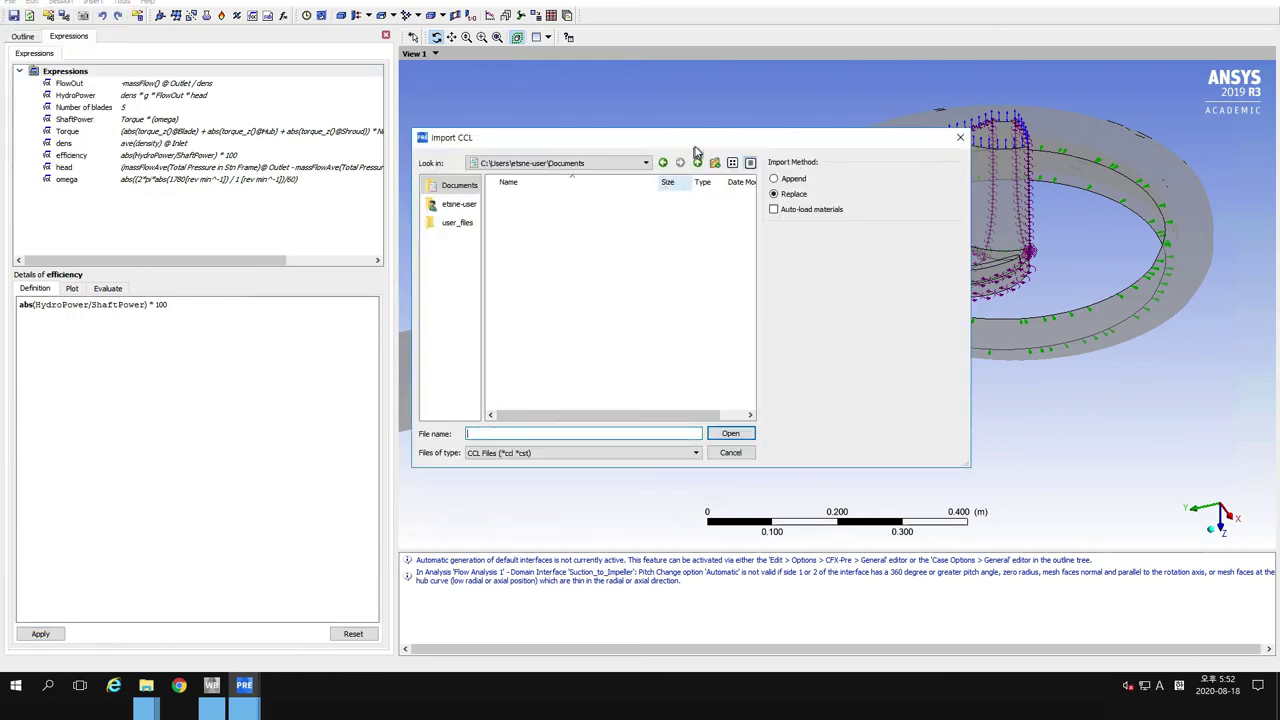
{"action": "left_click", "coordinate": [731, 452]}
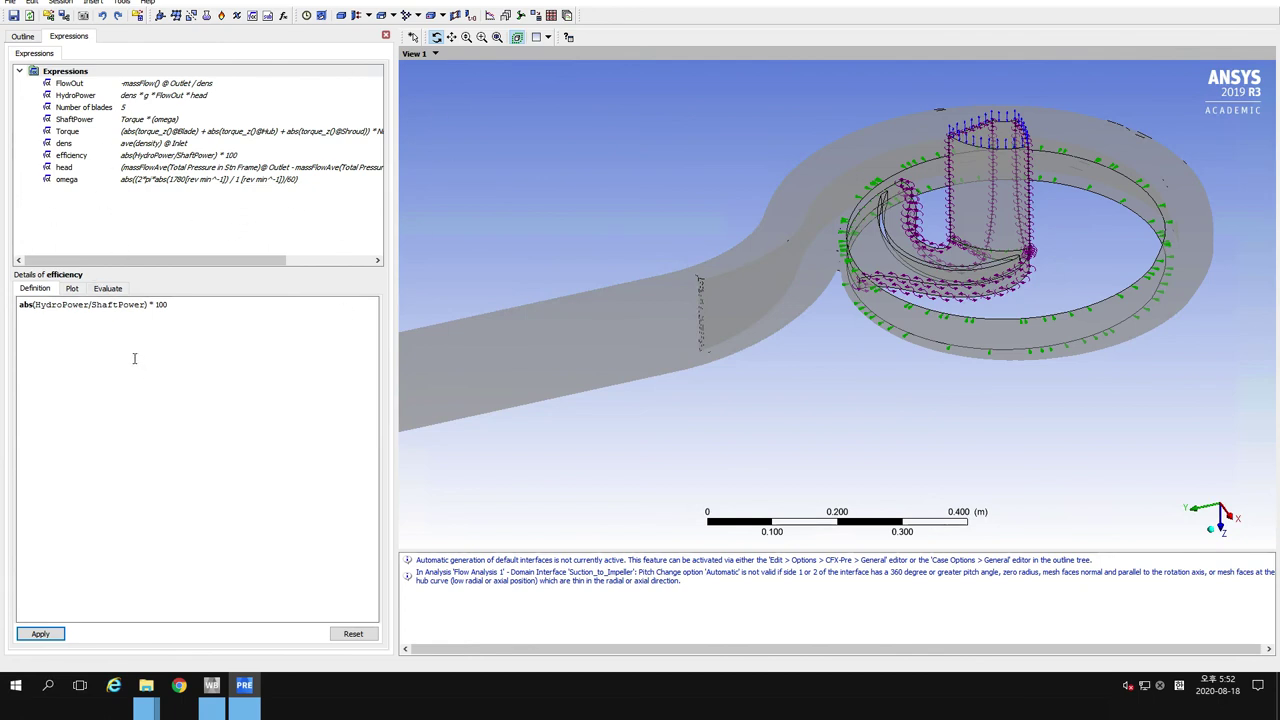
{"action": "left_click", "coordinate": [116, 402]}
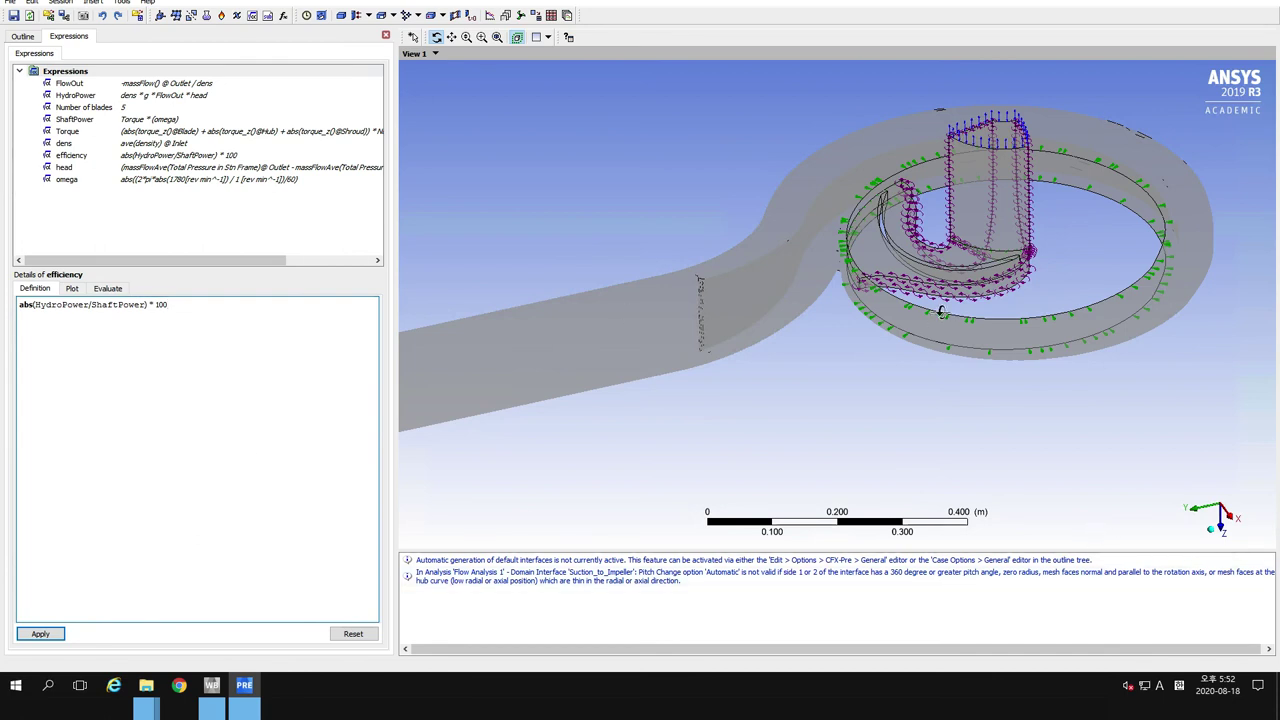
{"action": "left_click", "coordinate": [52, 636]}
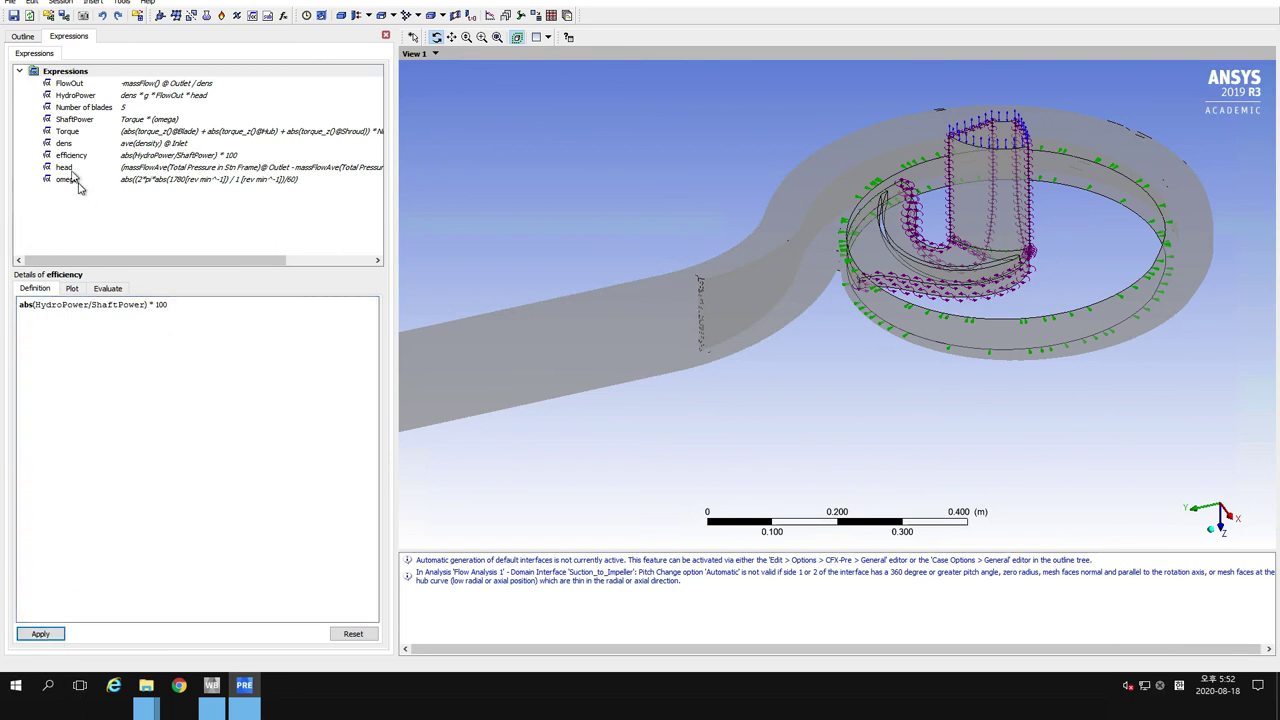
Edit the Output Control of Flow Analysis 1 and enable Monitor Objects
{"action": "left_click", "coordinate": [22, 37]}
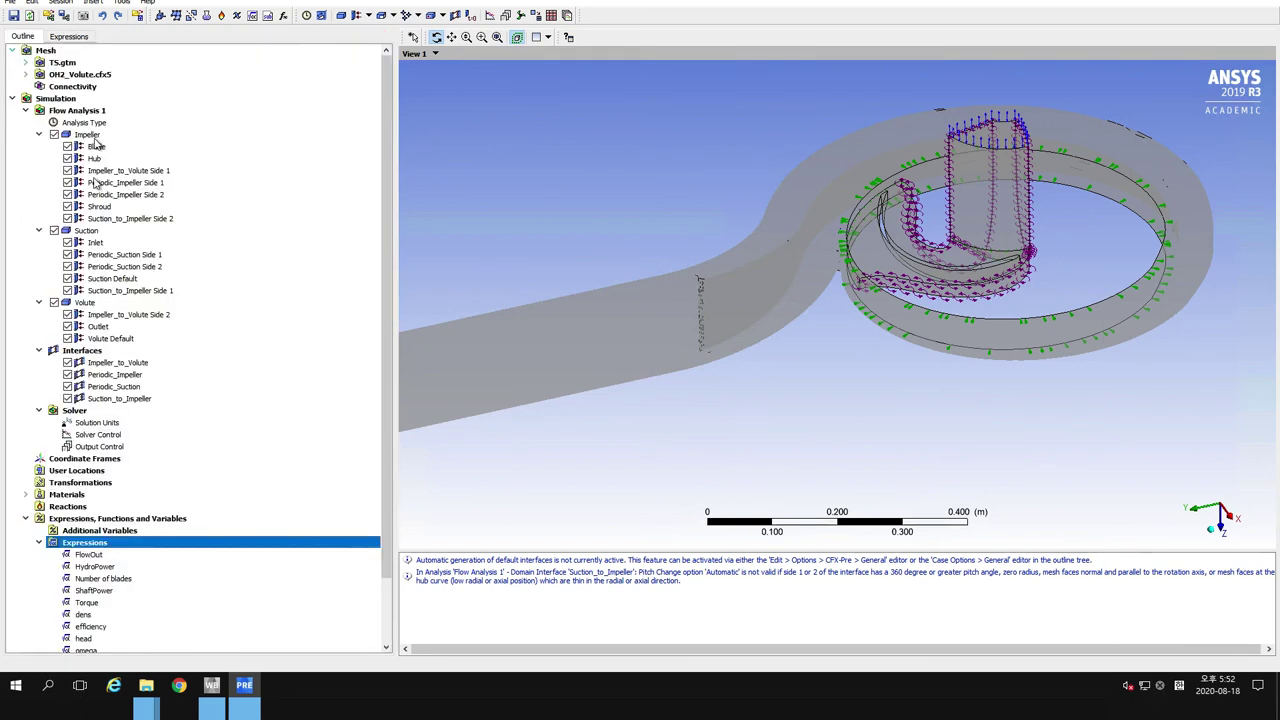
{"action": "left_click", "coordinate": [90, 447]}
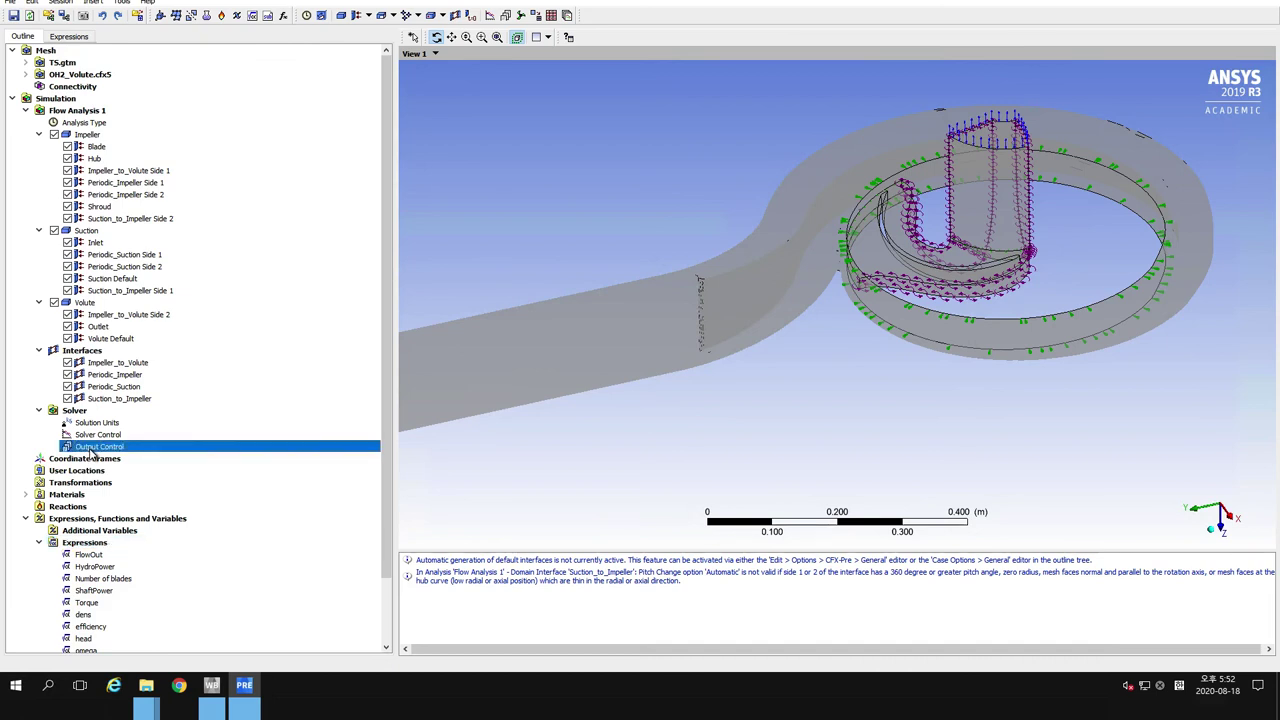
{"action": "double_click", "coordinate": [92, 447]}
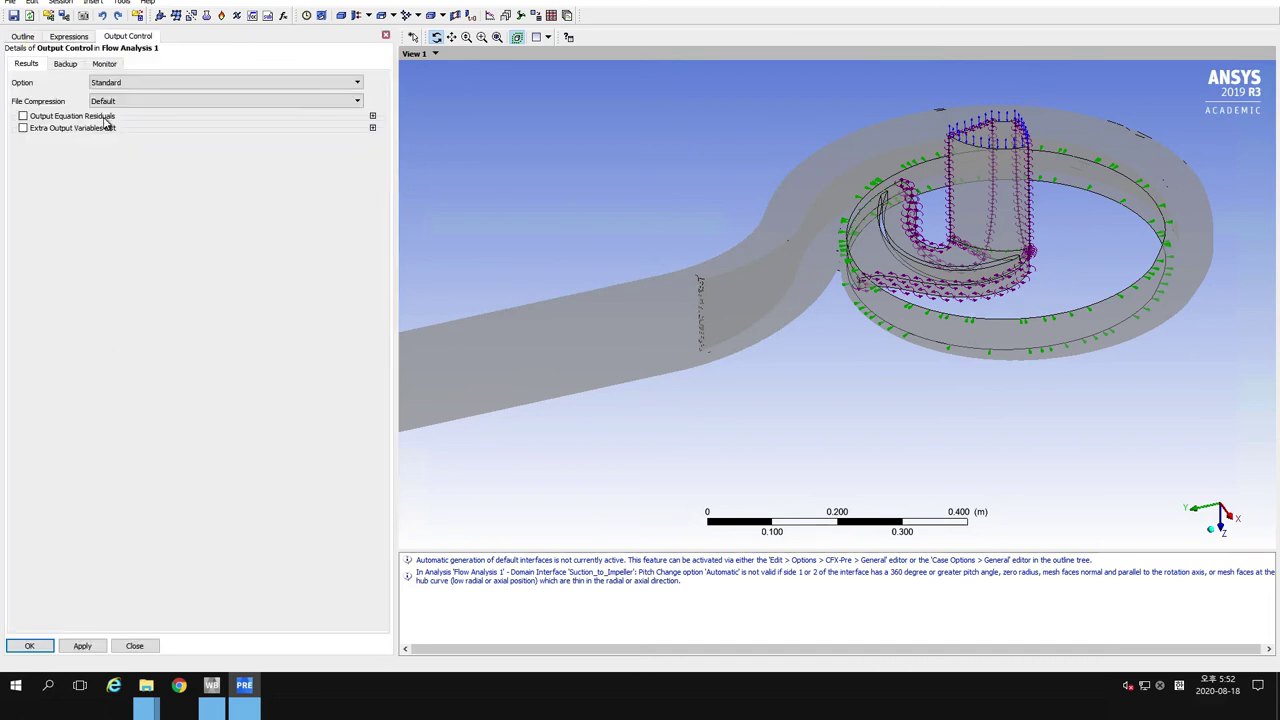
{"action": "left_click", "coordinate": [104, 63]}
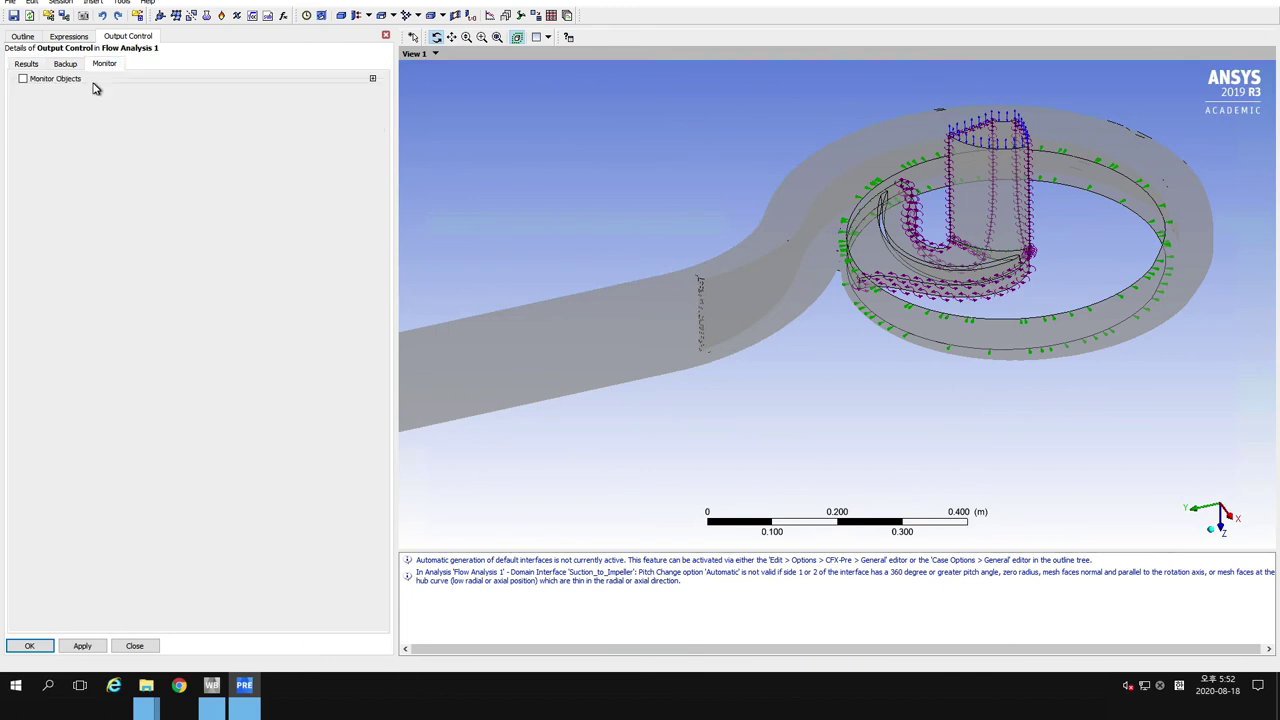
{"action": "left_click", "coordinate": [22, 79]}
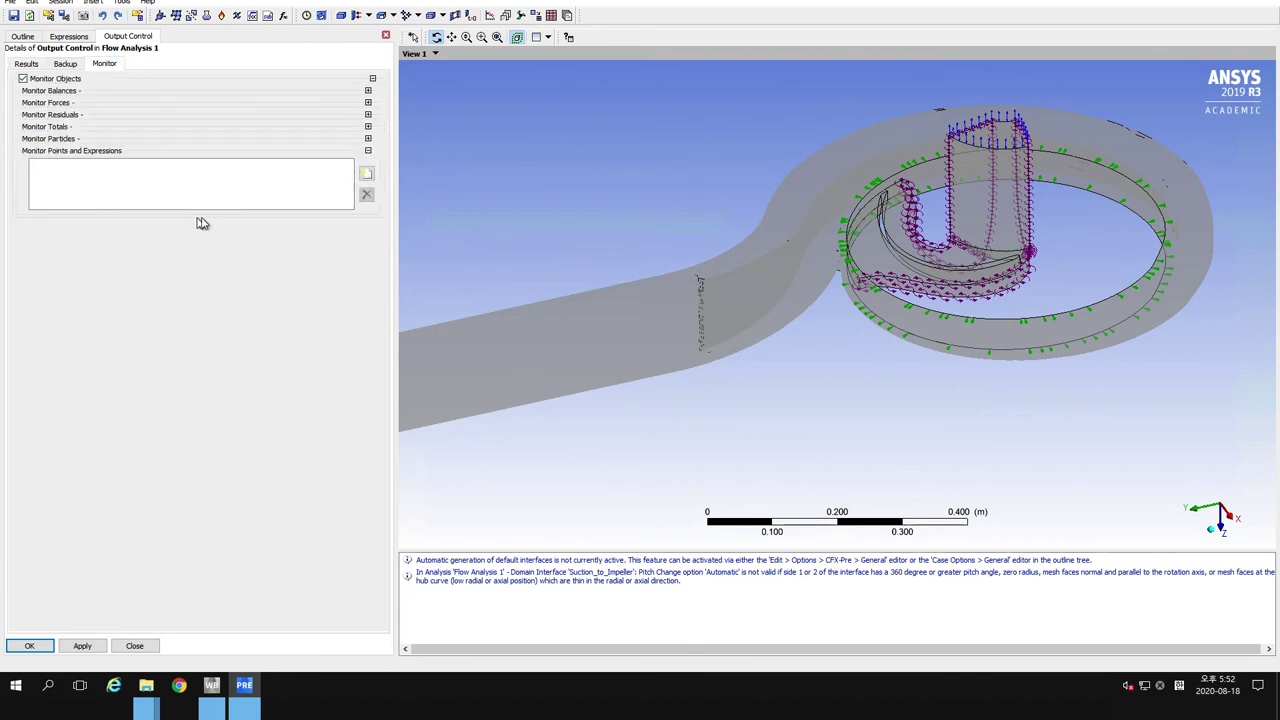
Add a monitor named Head, set its option to Expression with the head expression as value, and apply it
{"action": "left_click", "coordinate": [366, 176]}
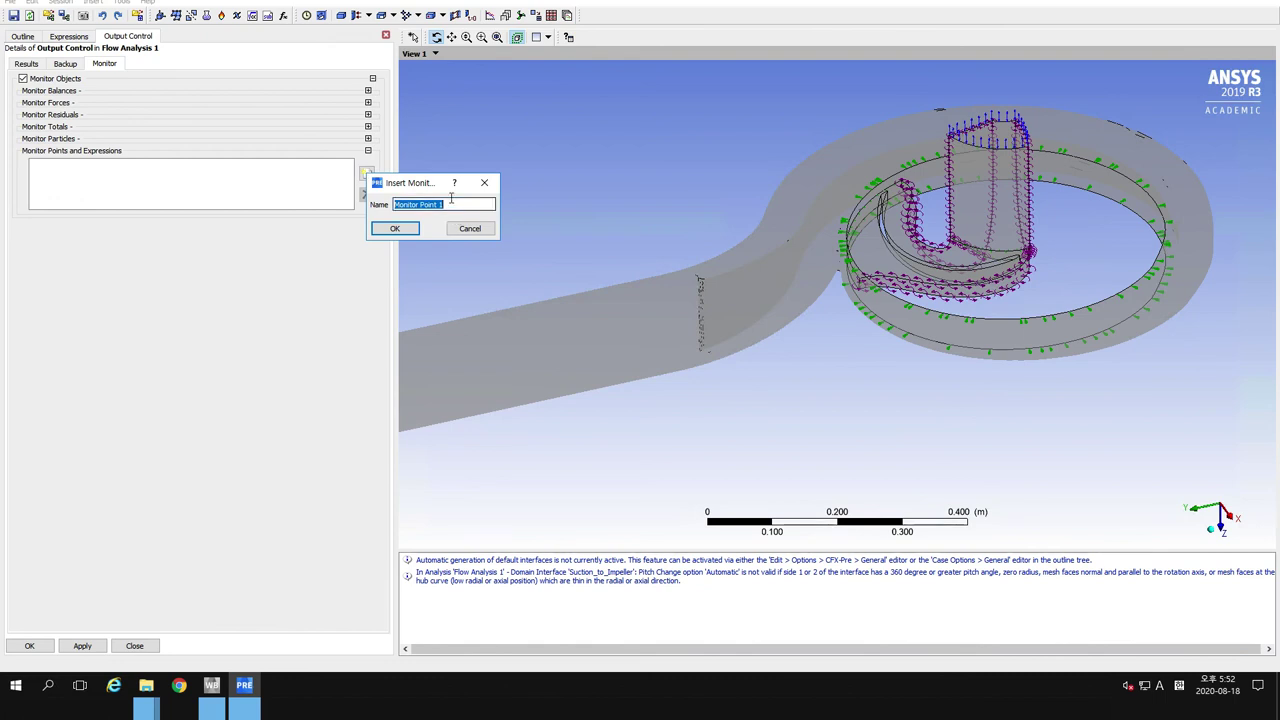
{"action": "type", "text": "Head"}
{"action": "key", "text": "Return"}
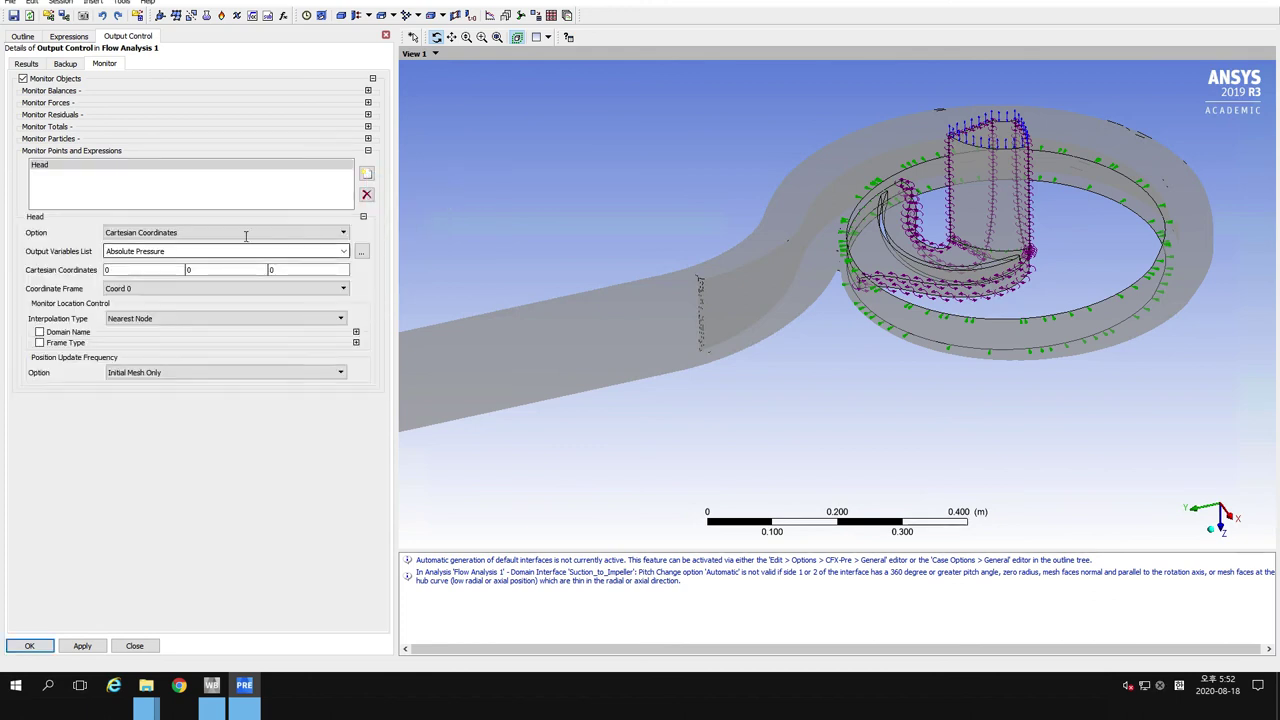
{"action": "left_click", "coordinate": [245, 236]}
{"action": "left_click", "coordinate": [200, 270]}
{"action": "left_click", "coordinate": [197, 257]}
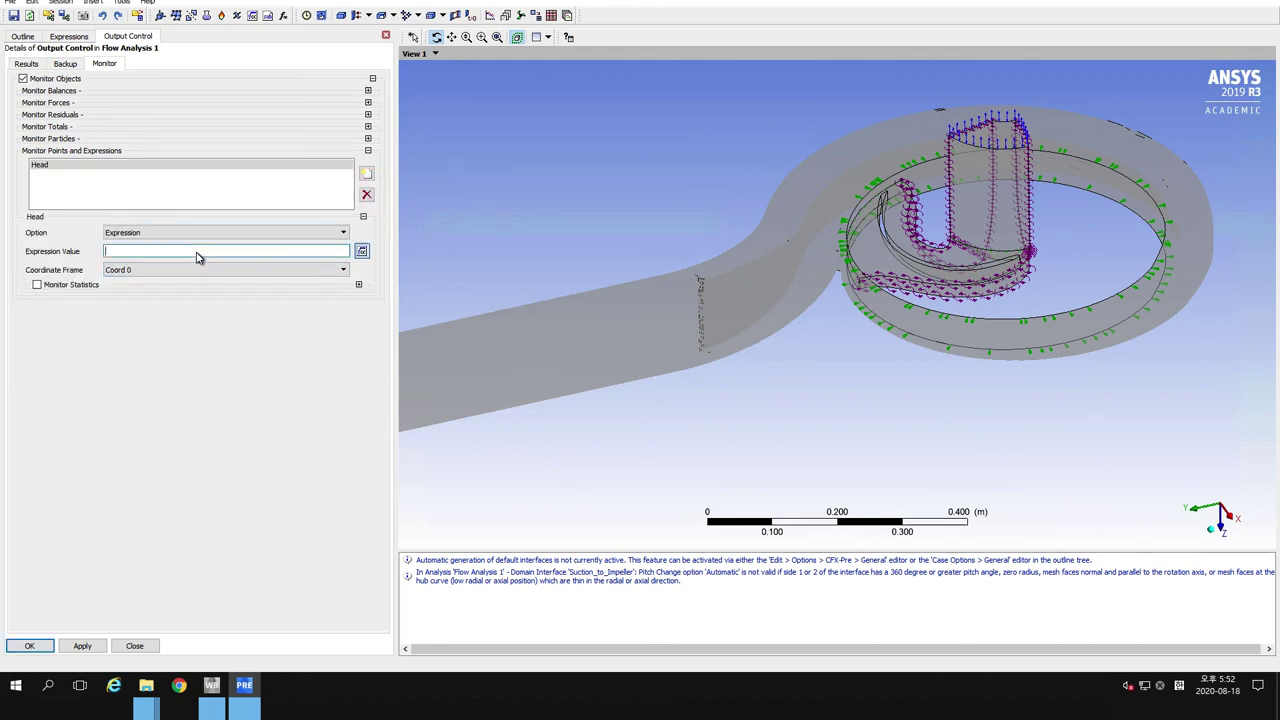
{"action": "right_click", "coordinate": [199, 256]}
{"action": "mouse_move", "coordinate": [222, 277]}
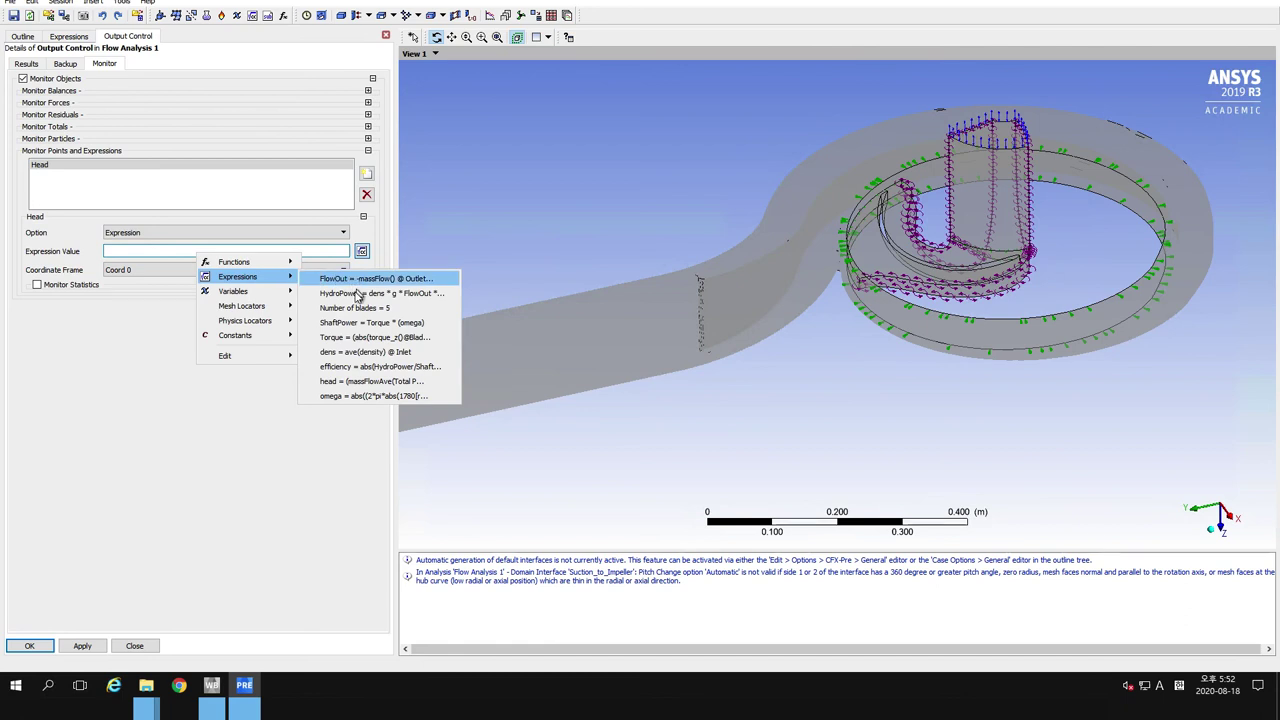
{"action": "left_click", "coordinate": [348, 382]}
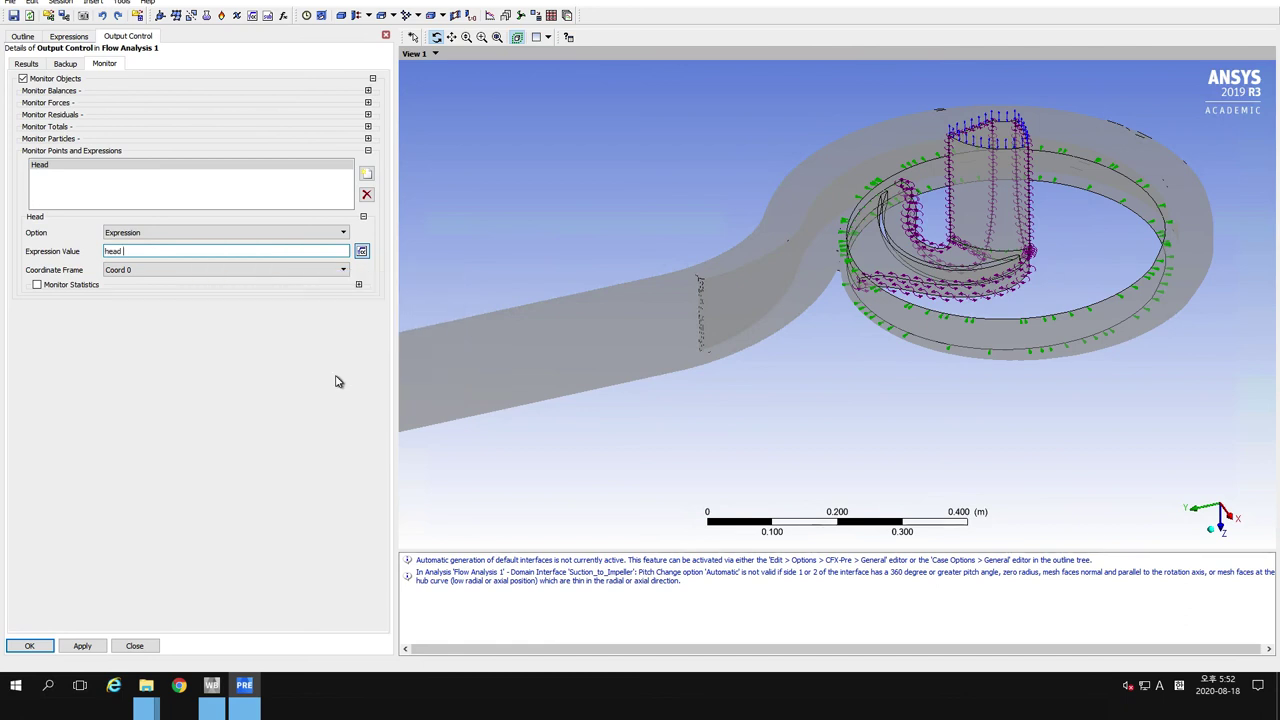
{"action": "left_click", "coordinate": [83, 647]}
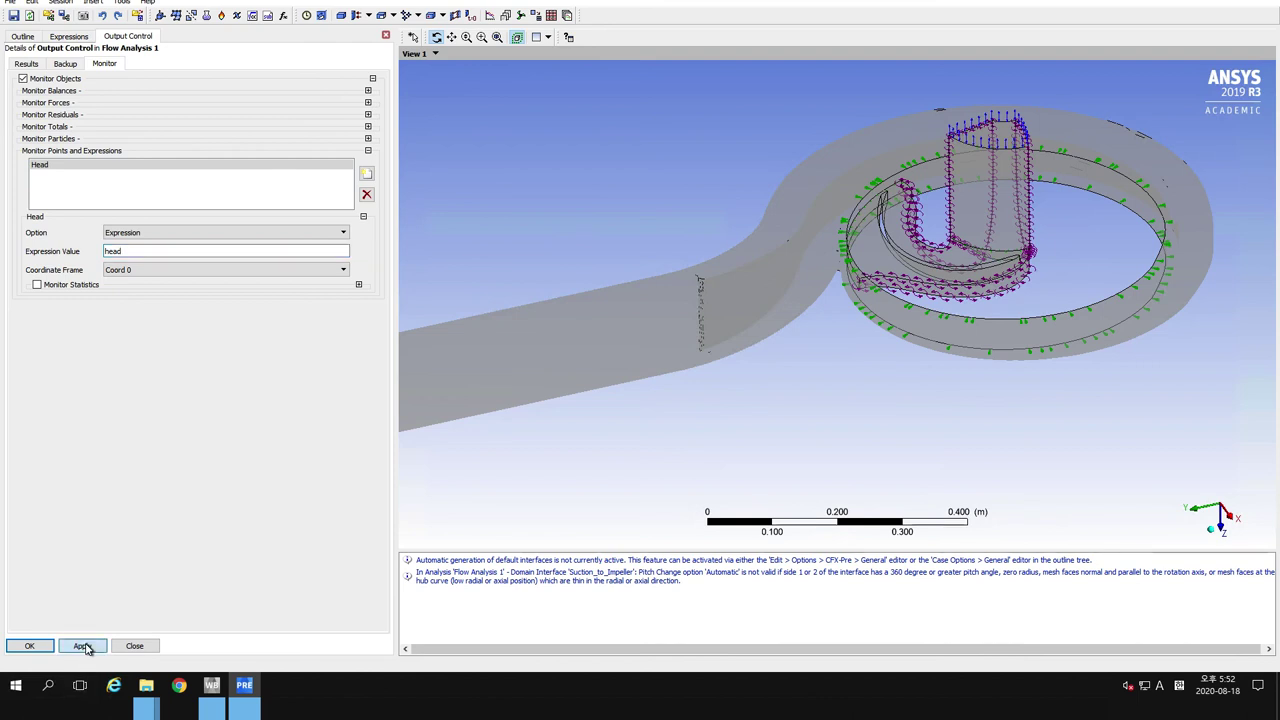
Add a monitor named Efficiency that uses the efficiency expression as its Expression Value, and accept the Output Control settings
{"action": "left_click", "coordinate": [366, 174]}
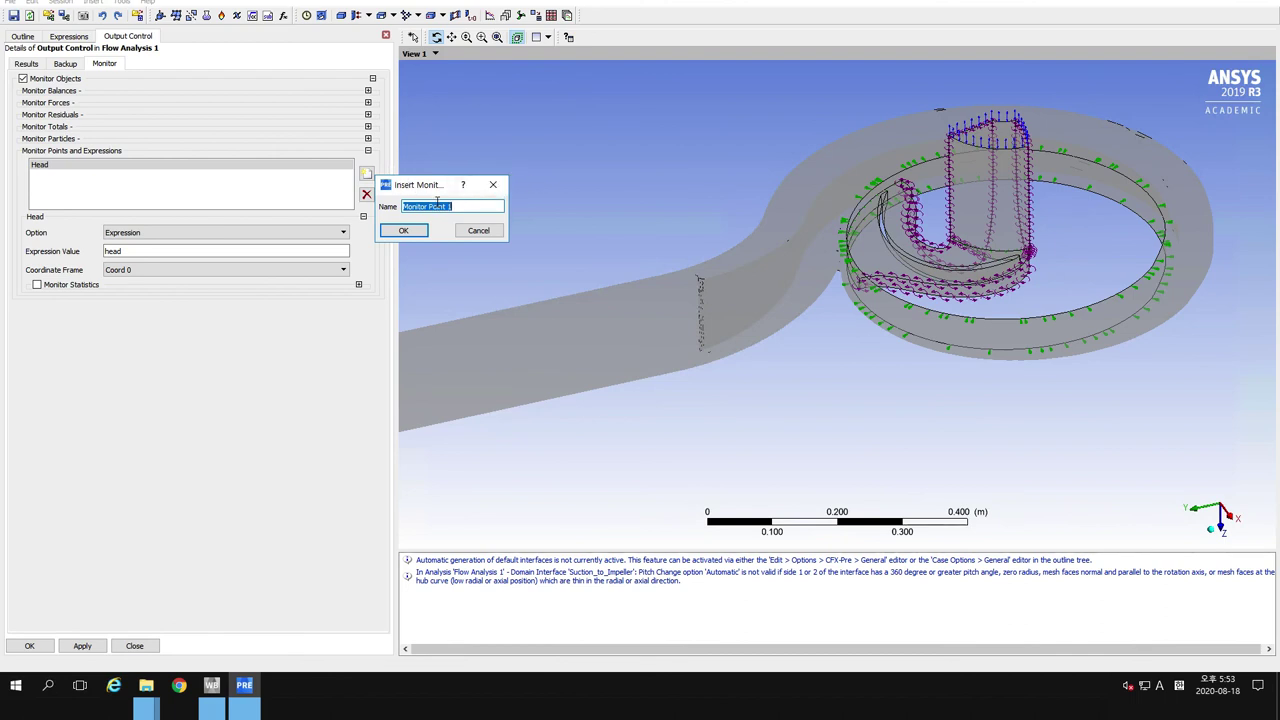
{"action": "type", "text": "Effi"}
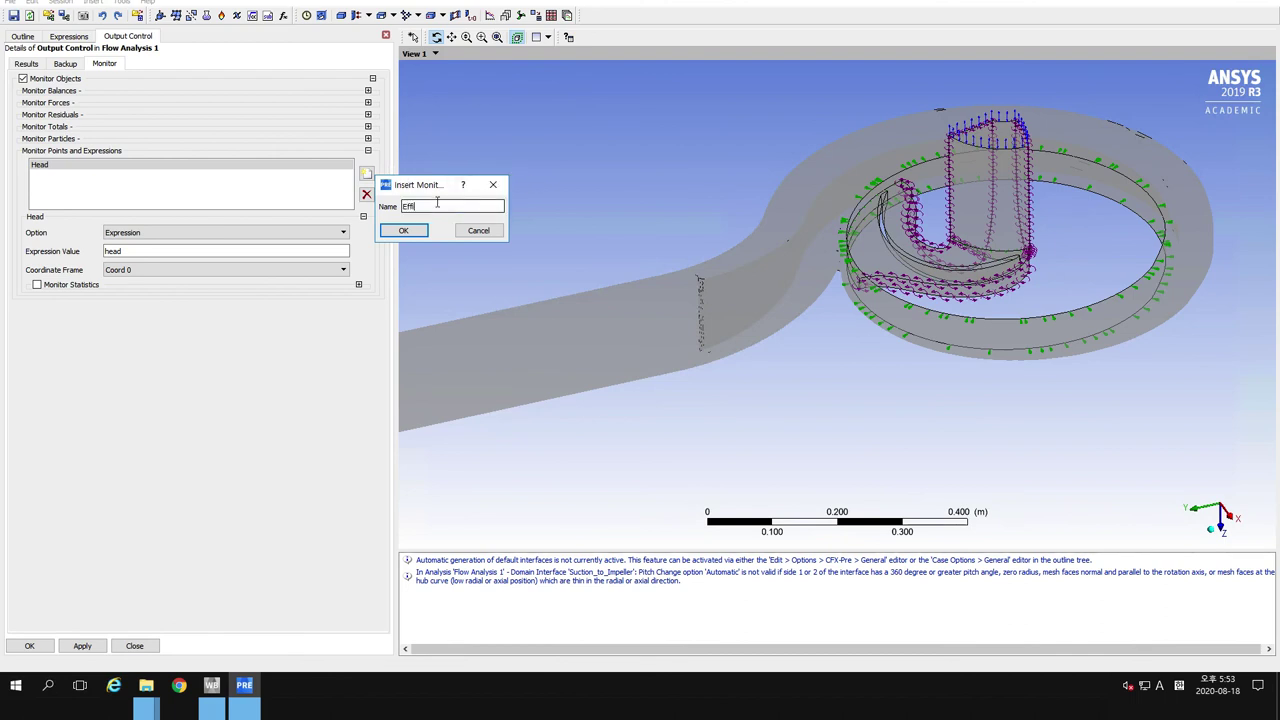
{"action": "type", "text": "ciency"}
{"action": "left_click", "coordinate": [410, 231]}
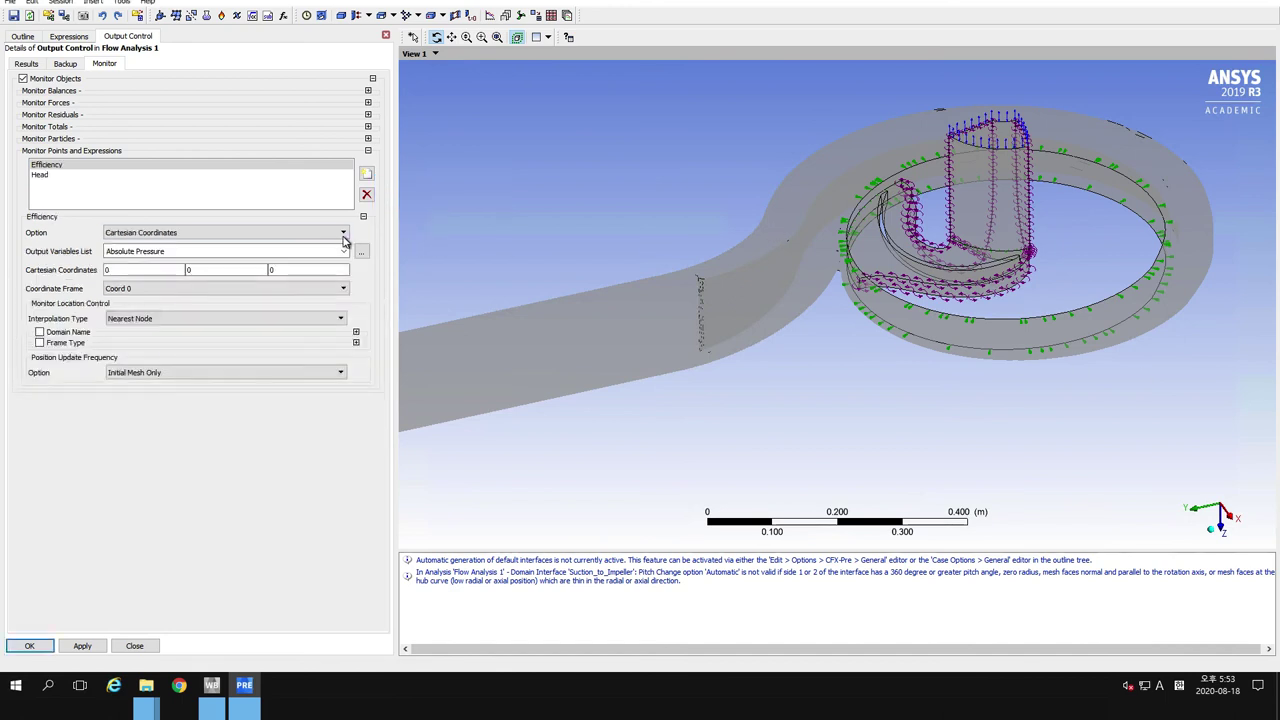
{"action": "left_click", "coordinate": [342, 236]}
{"action": "left_click", "coordinate": [243, 265]}
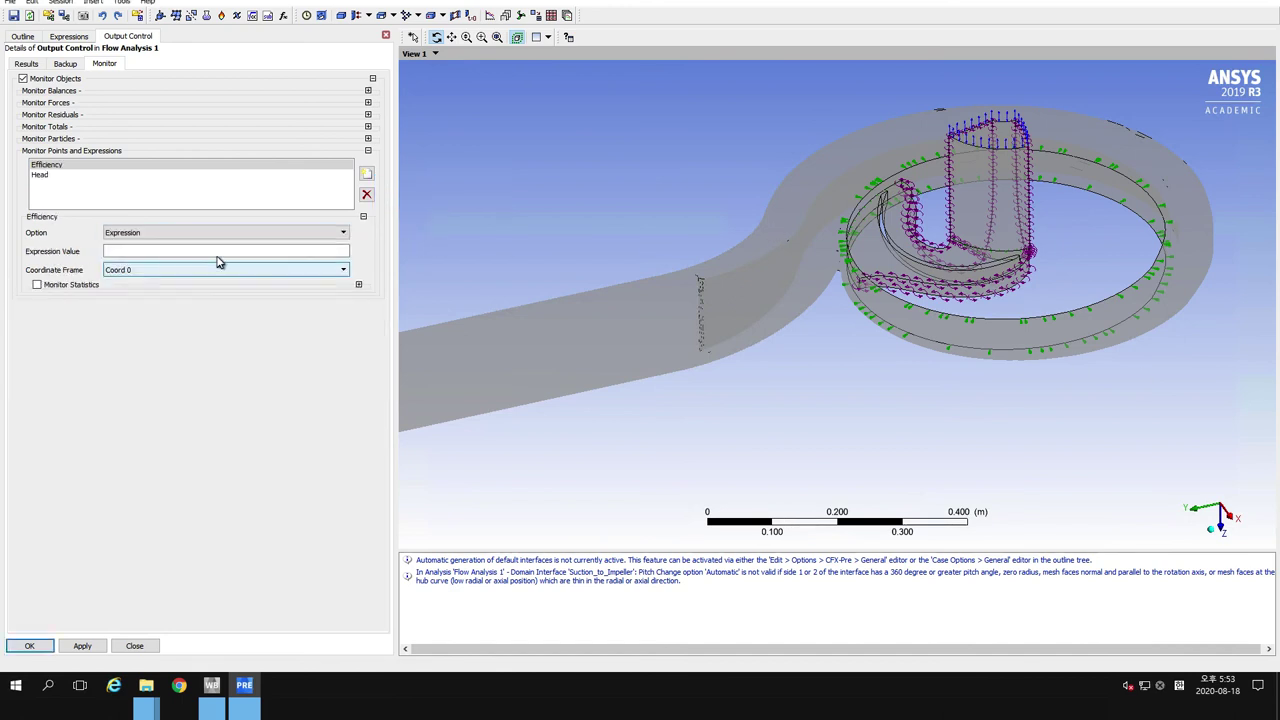
{"action": "right_click", "coordinate": [219, 257]}
{"action": "mouse_move", "coordinate": [250, 276]}
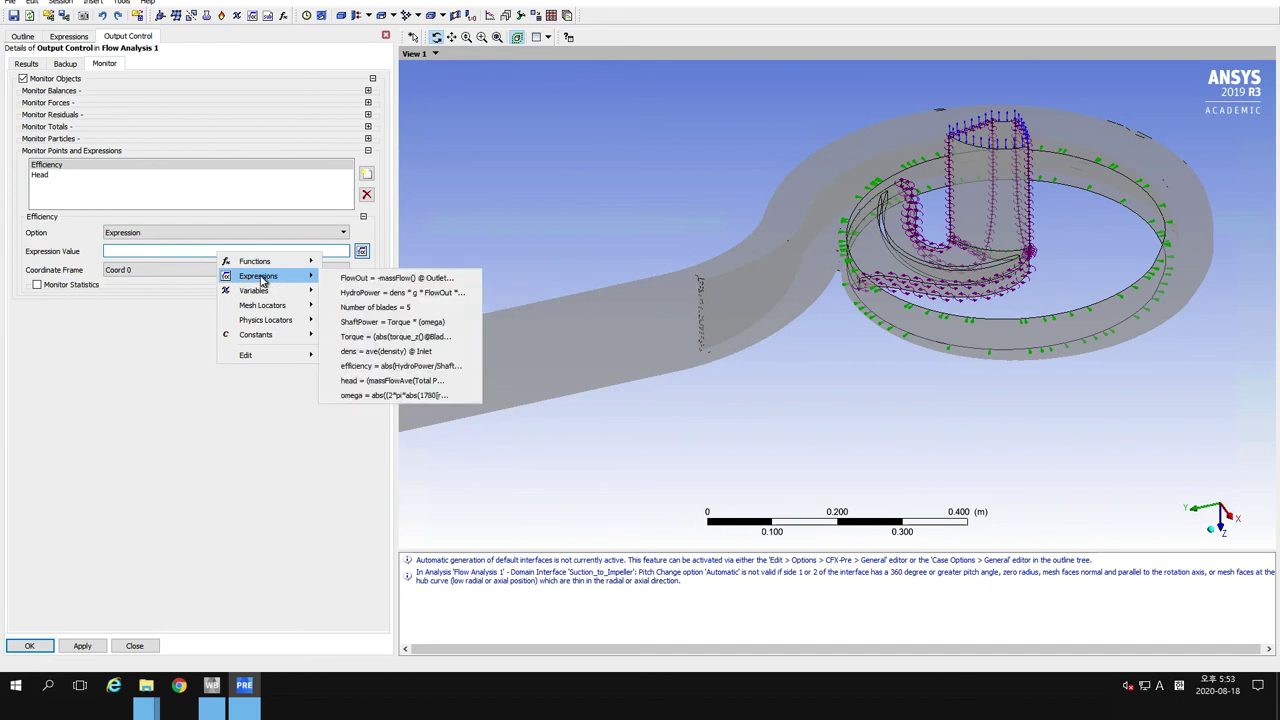
{"action": "left_click", "coordinate": [379, 366]}
{"action": "left_click", "coordinate": [84, 646]}
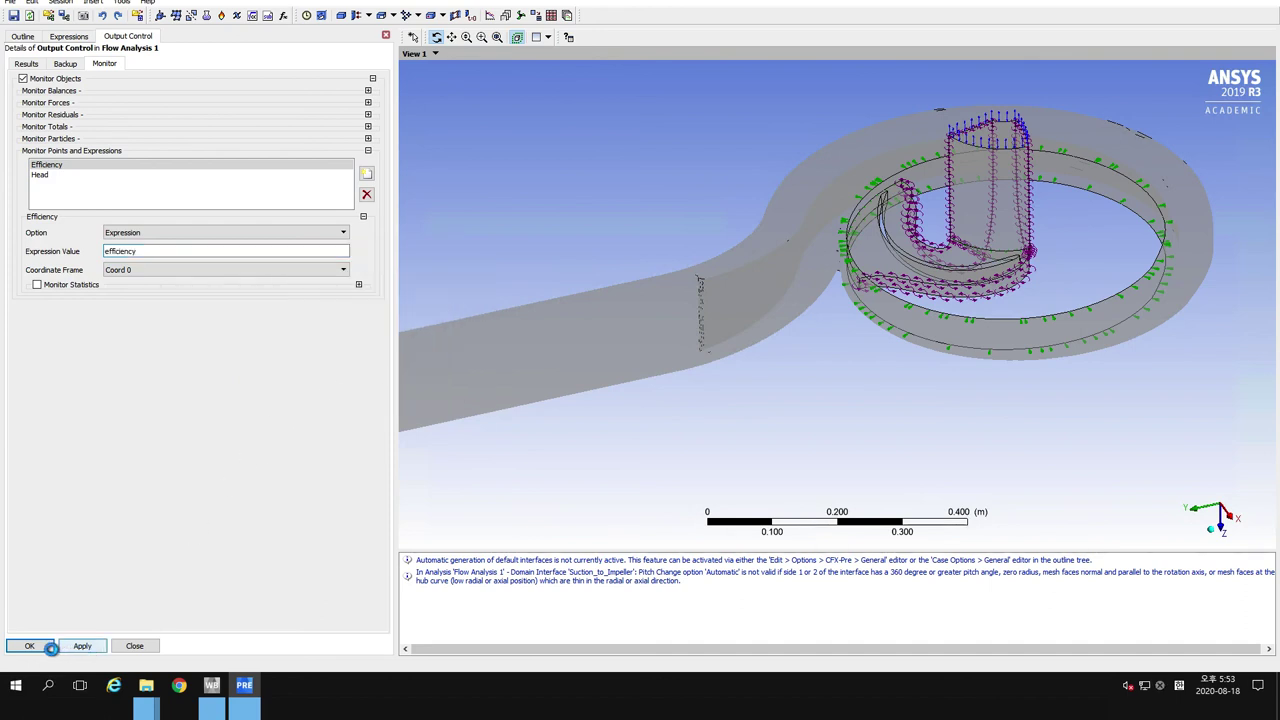
{"action": "left_click", "coordinate": [43, 647]}
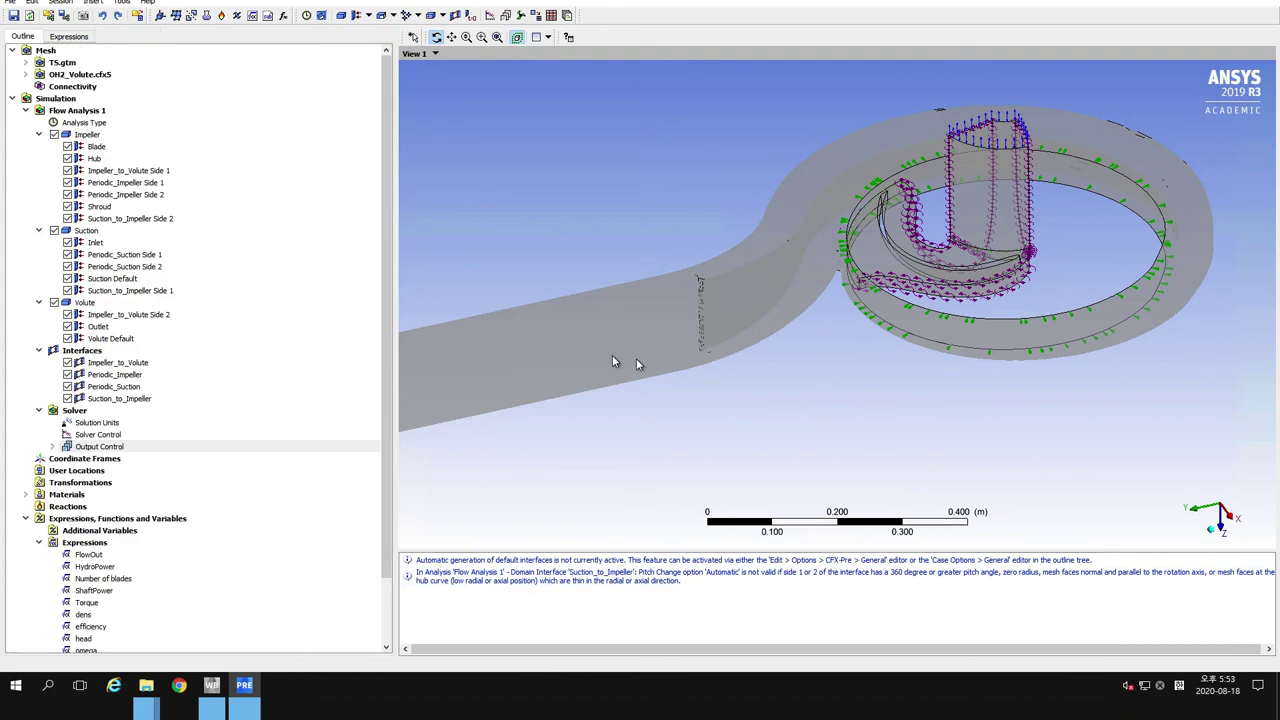
Edit the Solver Control of Flow Analysis 1, setting Max. Iterations to 200 and the Timescale Factor to 10
{"action": "left_click", "coordinate": [80, 436]}
{"action": "double_click", "coordinate": [79, 437]}
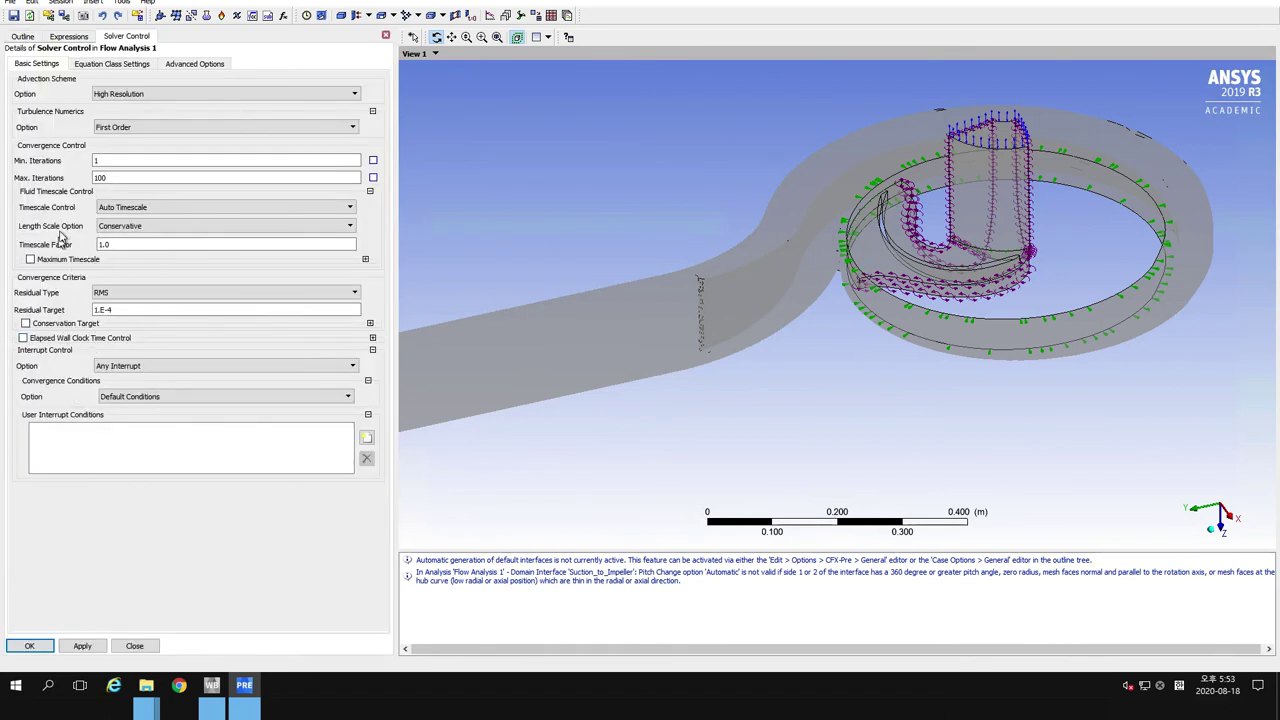
{"action": "double_click", "coordinate": [100, 177]}
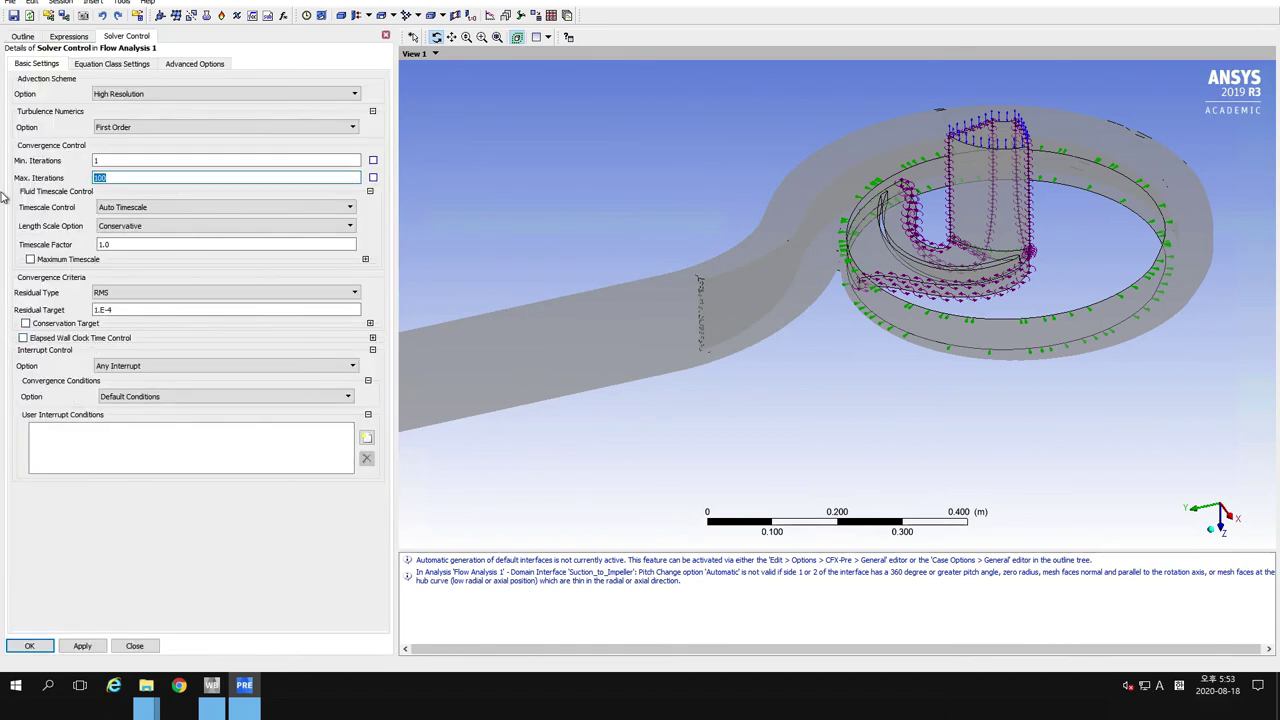
{"action": "type", "text": "200"}
{"action": "double_click", "coordinate": [120, 247]}
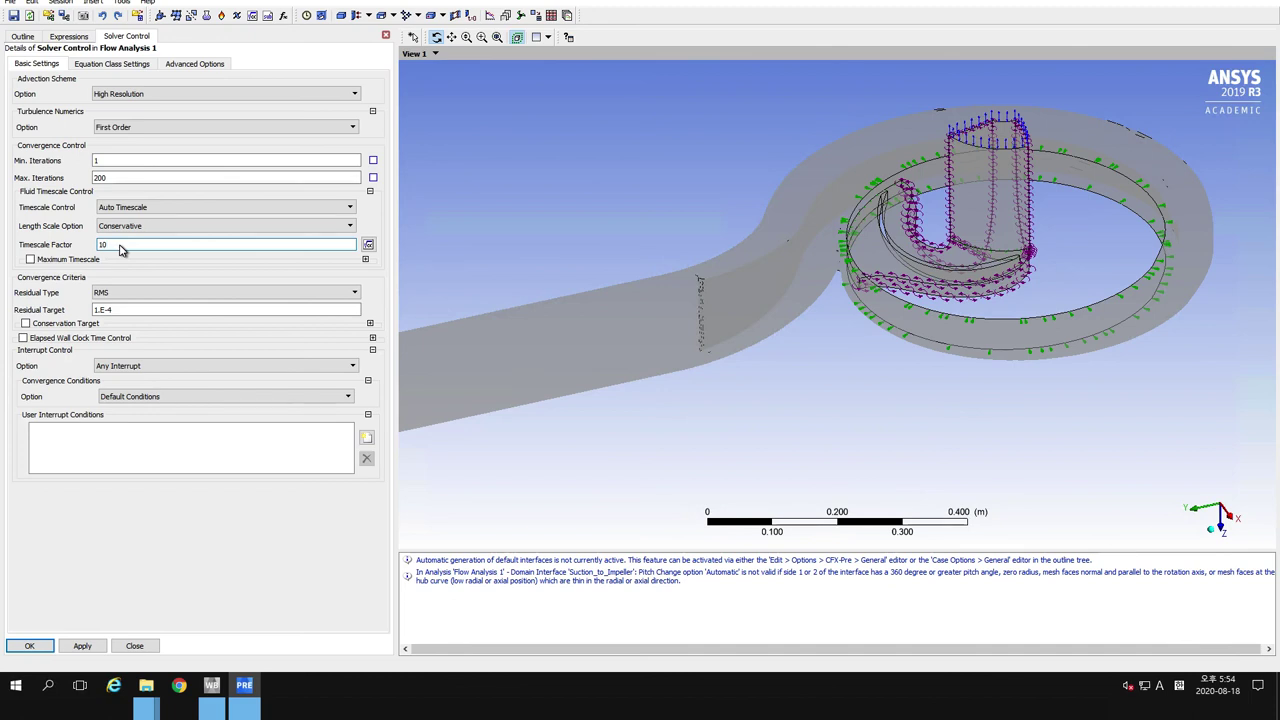
Set the Residual Target to 0.00001, enable the Conservation Target with value 0.01, and accept the Solver Control settings
{"action": "double_click", "coordinate": [106, 310]}
{"action": "left_click", "coordinate": [150, 308]}
{"action": "type", "text": "0.00001"}
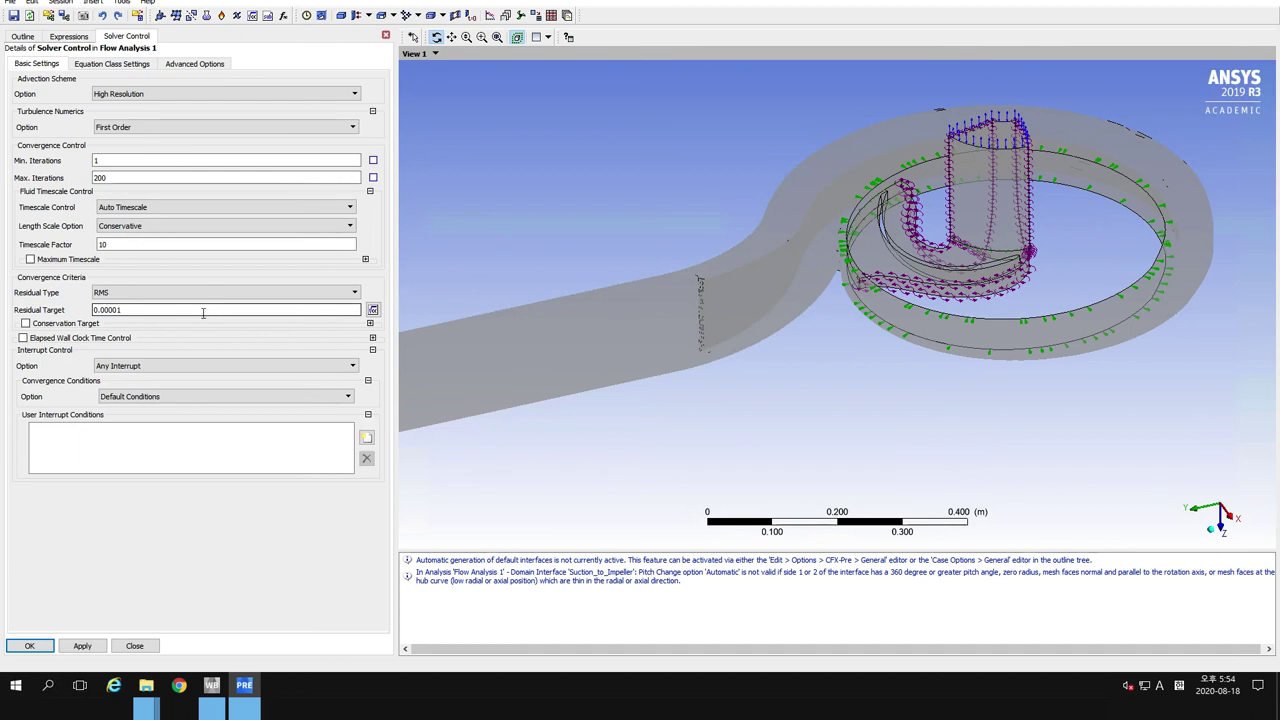
{"action": "left_click", "coordinate": [58, 324]}
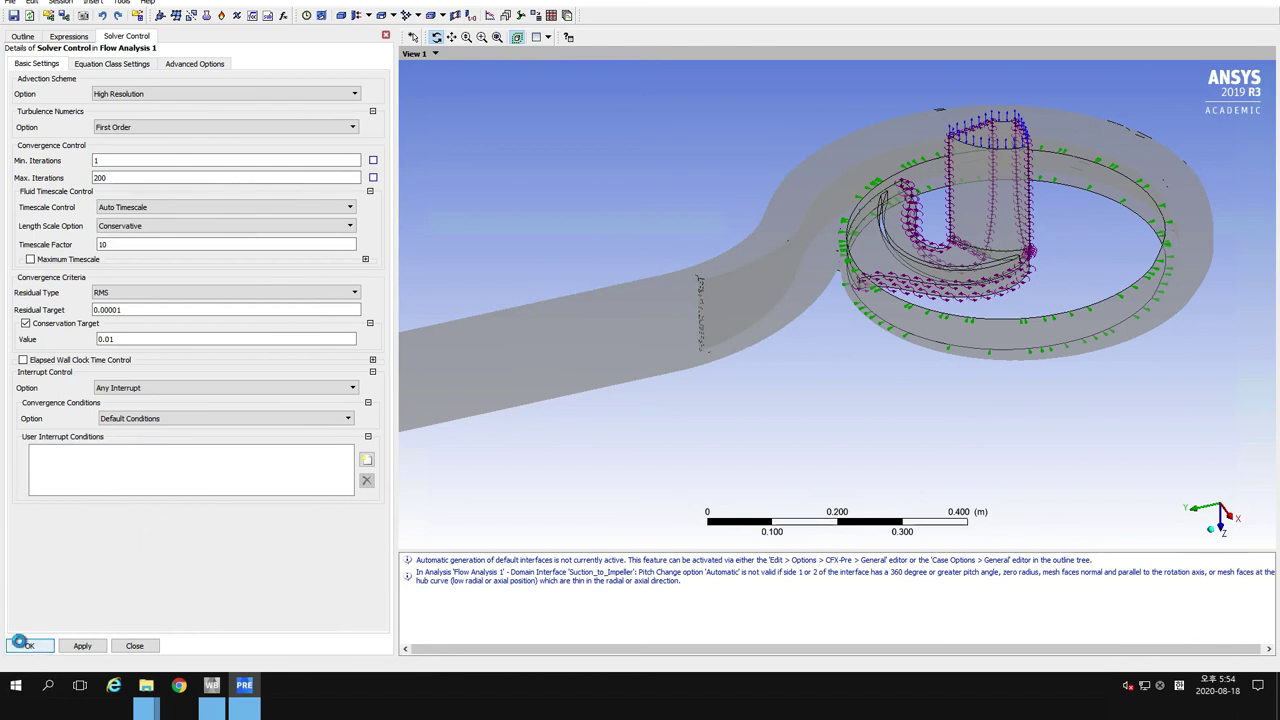
{"action": "left_click", "coordinate": [25, 646]}
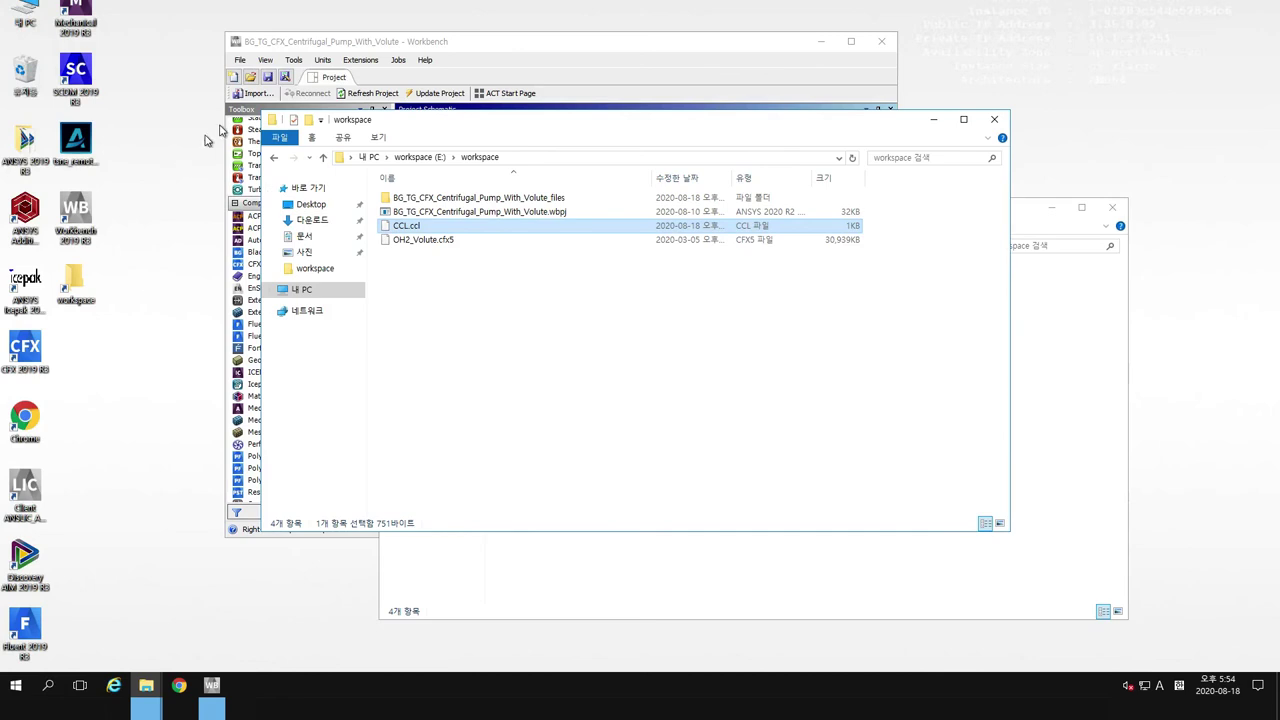
Switch to Workbench, save the pump project, and open the CFX system's Solution for defining a run
{"action": "left_click", "coordinate": [529, 50]}
{"action": "left_click", "coordinate": [267, 77]}
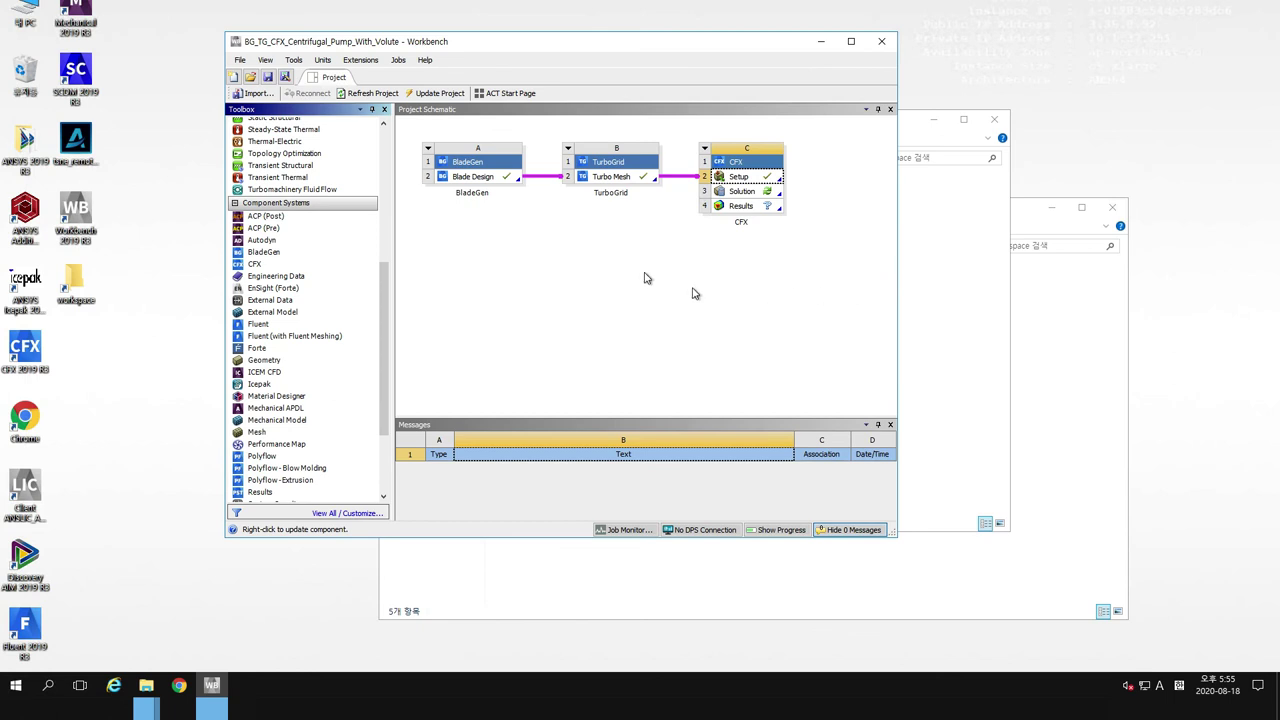
{"action": "left_click", "coordinate": [742, 193]}
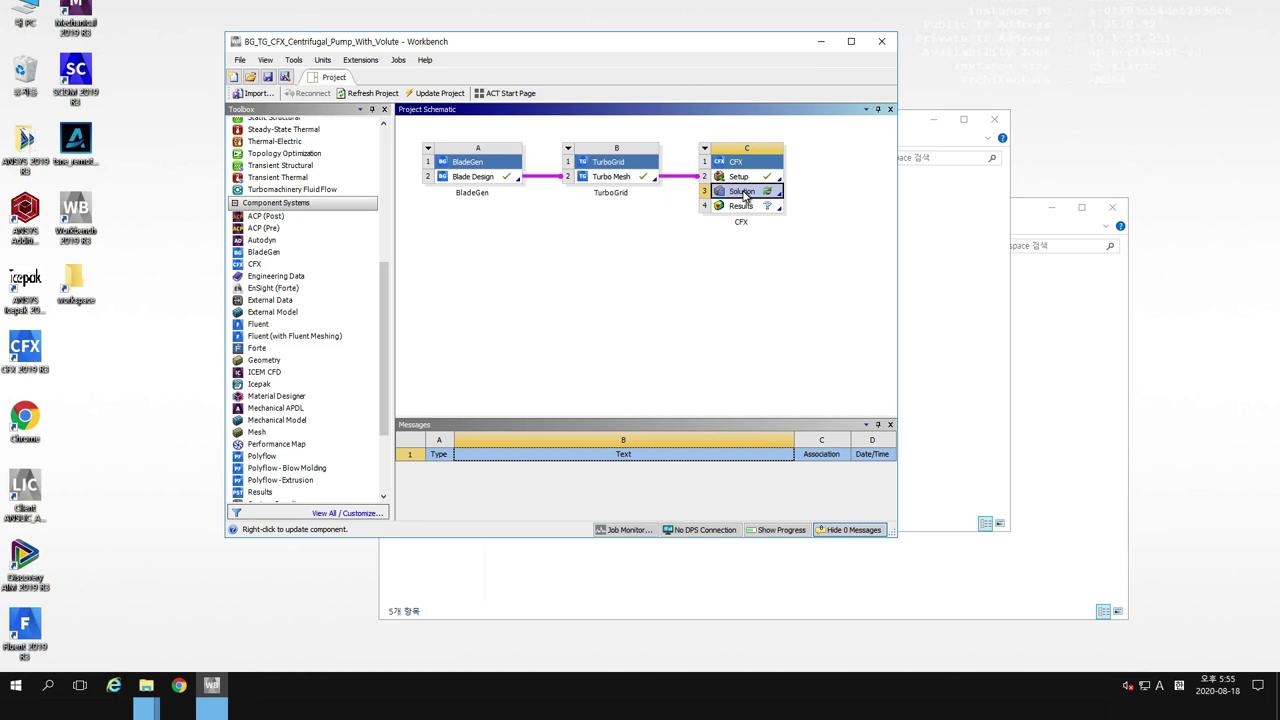
{"action": "double_click", "coordinate": [743, 193]}
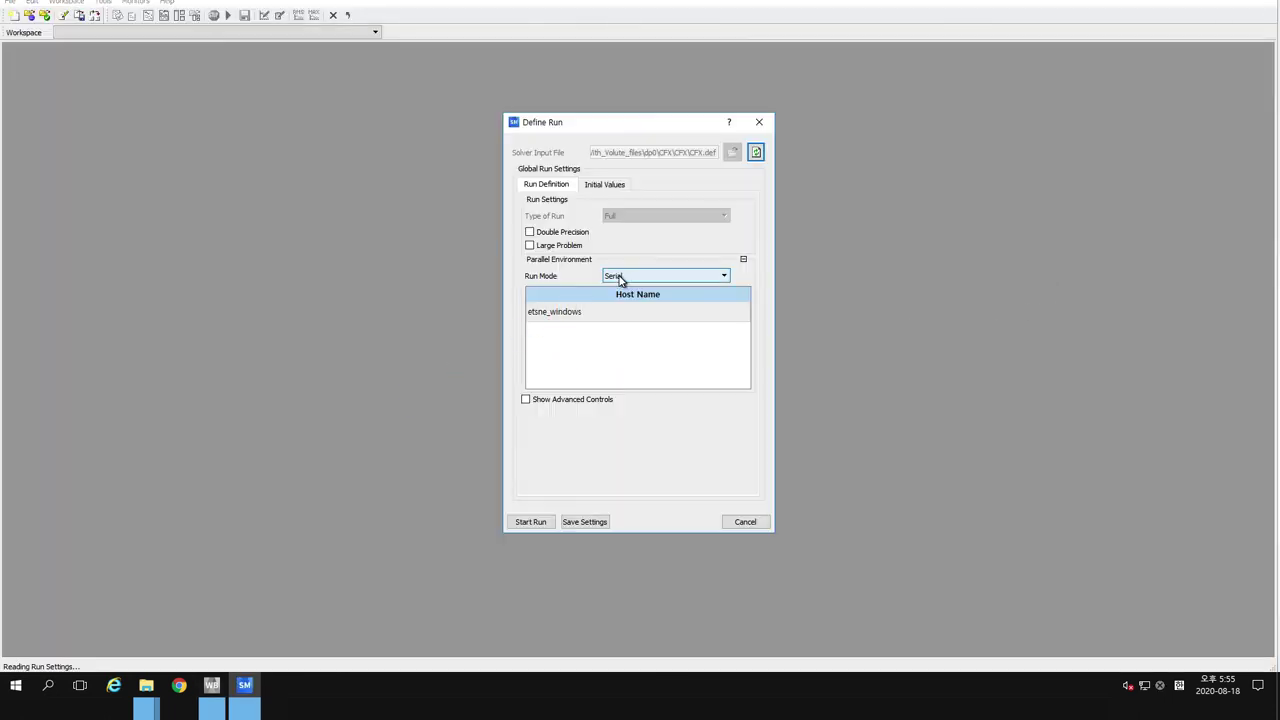
Try to run the solver in Intel MPI Local Parallel mode with 2 partitions
{"action": "left_click", "coordinate": [621, 279]}
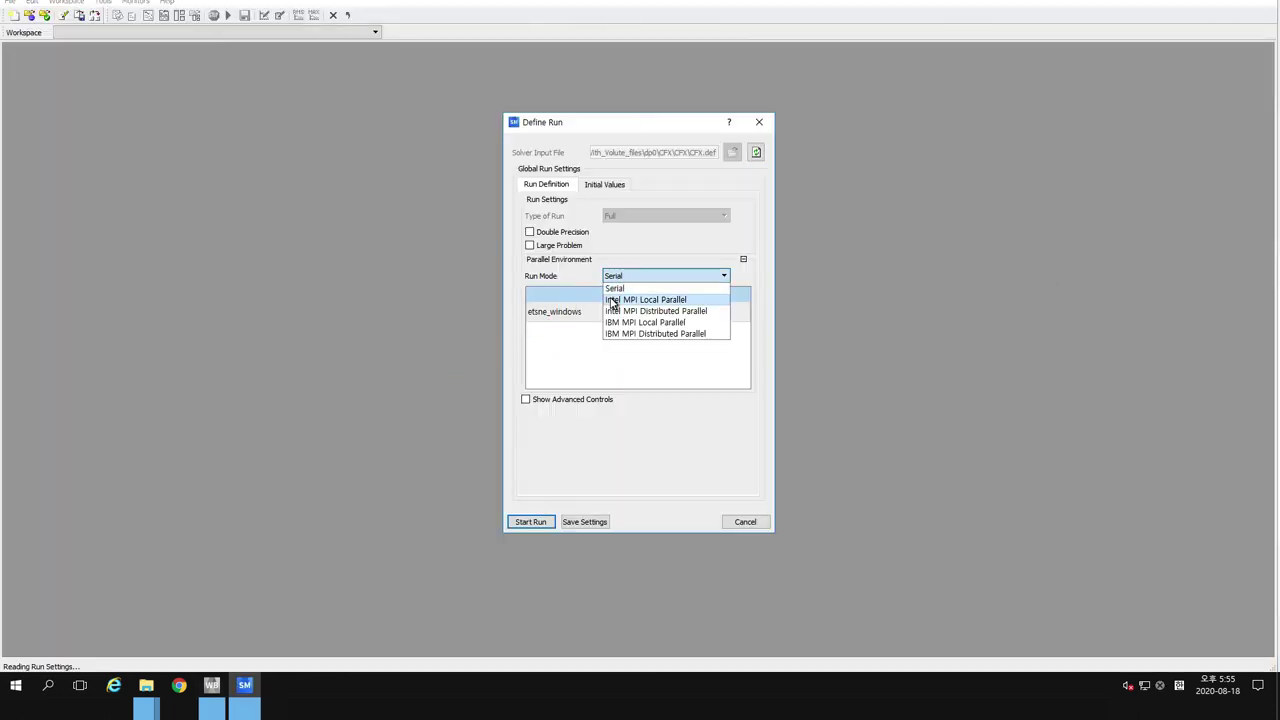
{"action": "left_click", "coordinate": [613, 301]}
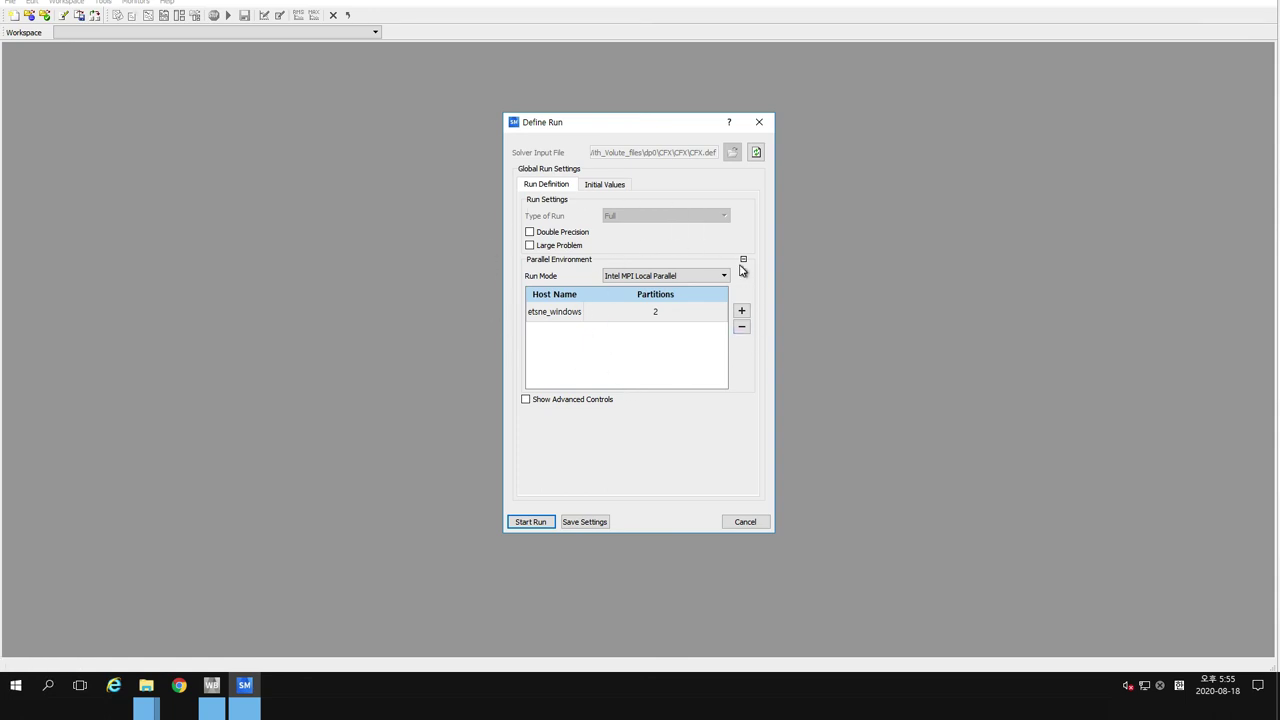
{"action": "left_click", "coordinate": [524, 524]}
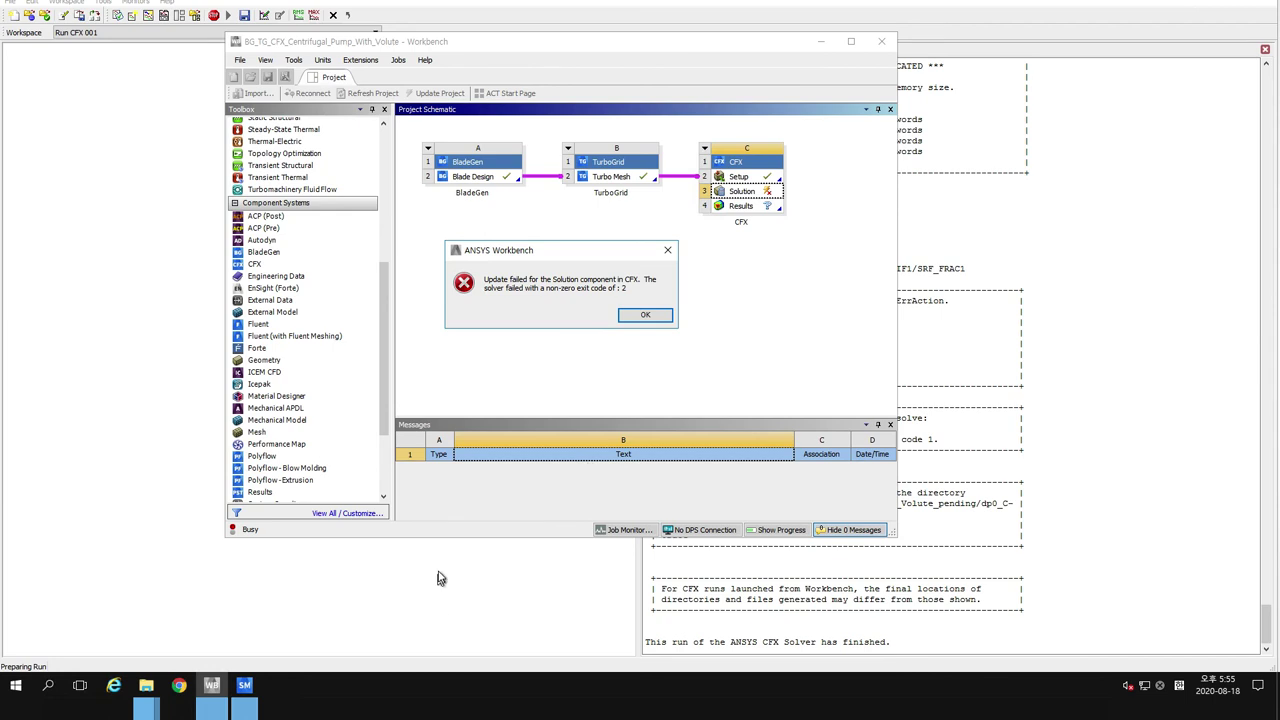
{"action": "left_click", "coordinate": [627, 313]}
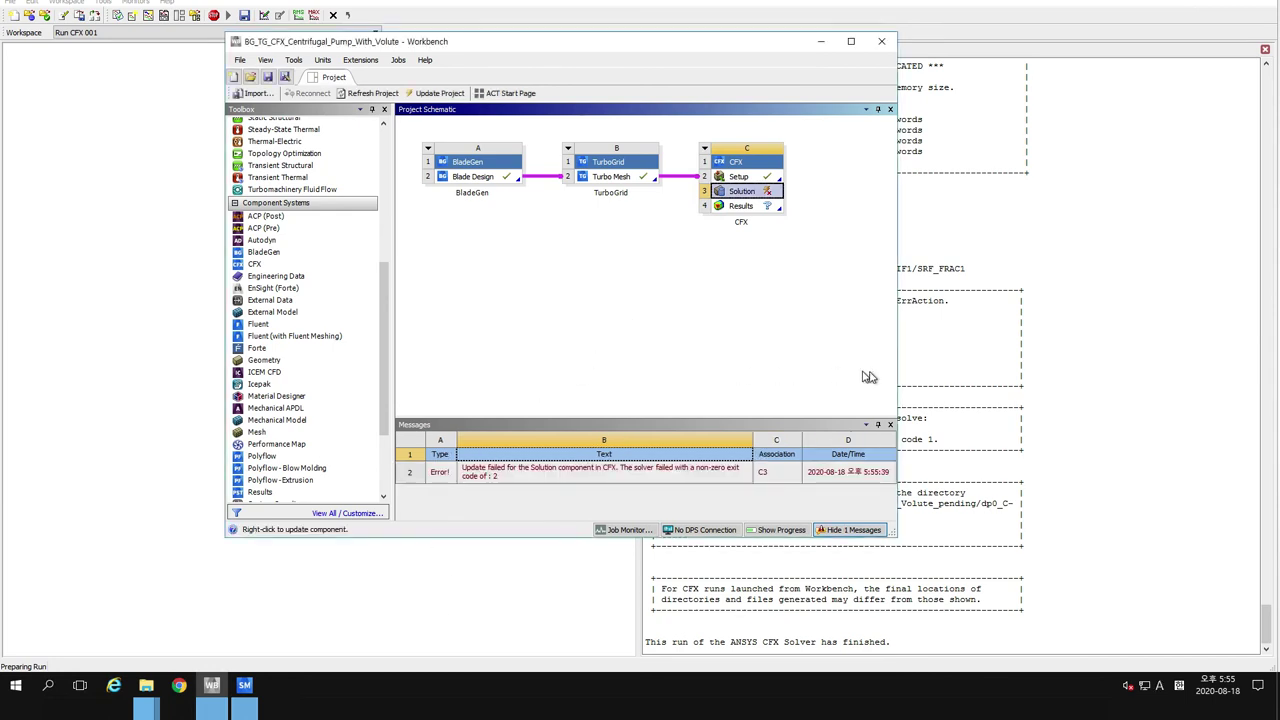
Review the Out File of the CFX run for the error details and close the Solver Manager
{"action": "left_click", "coordinate": [931, 359]}
{"action": "scroll", "coordinate": [931, 360], "scroll_direction": "up", "scroll_amount": 20}
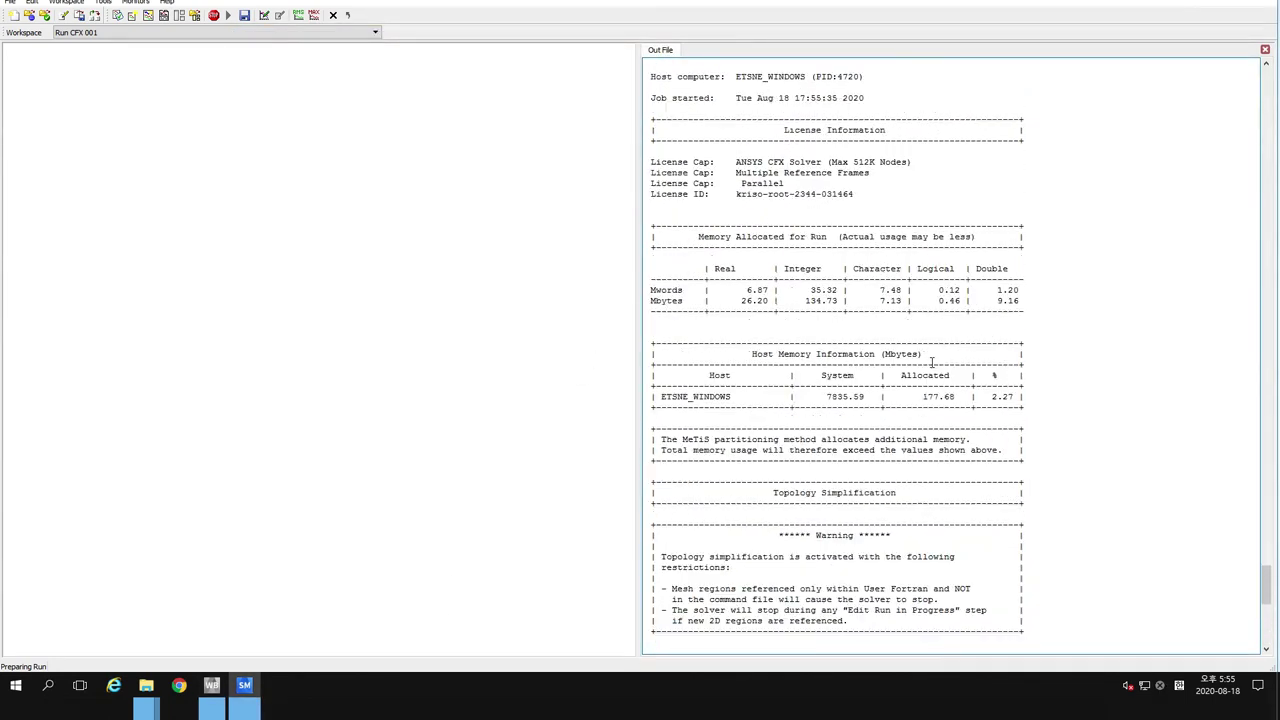
{"action": "scroll", "coordinate": [931, 362], "scroll_direction": "up", "scroll_amount": 8}
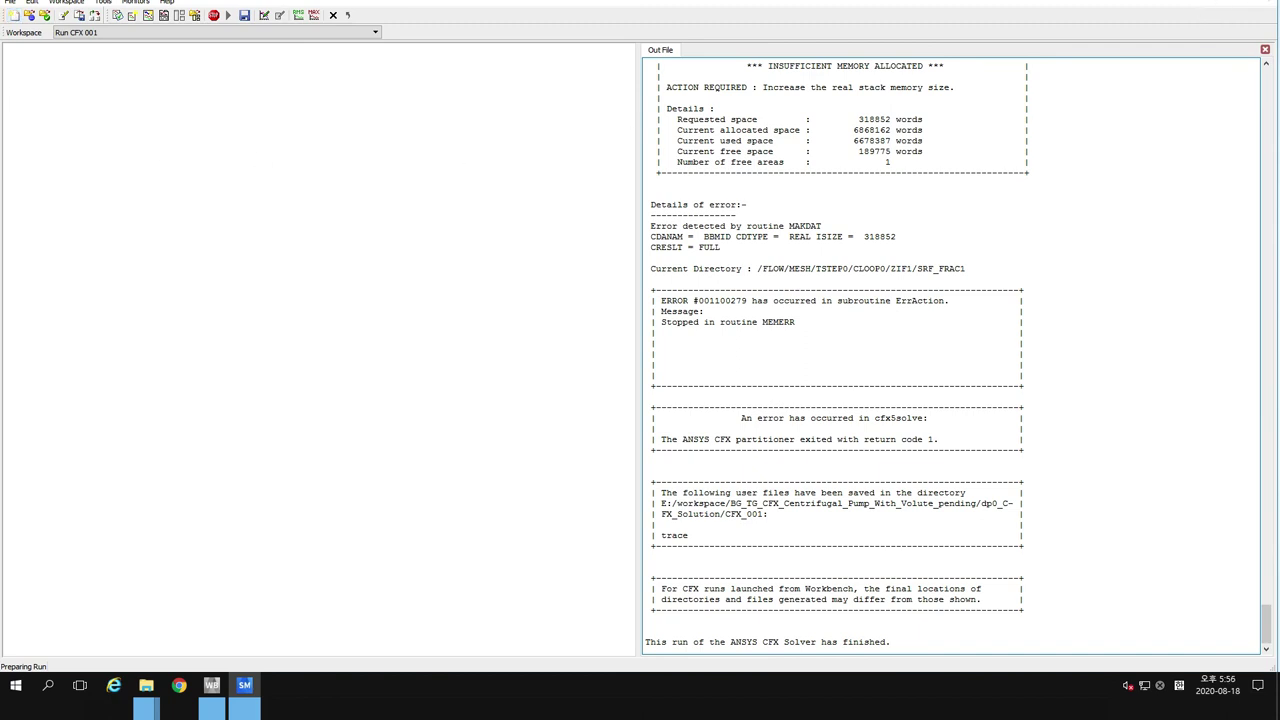
{"action": "key", "text": "alt+F4"}
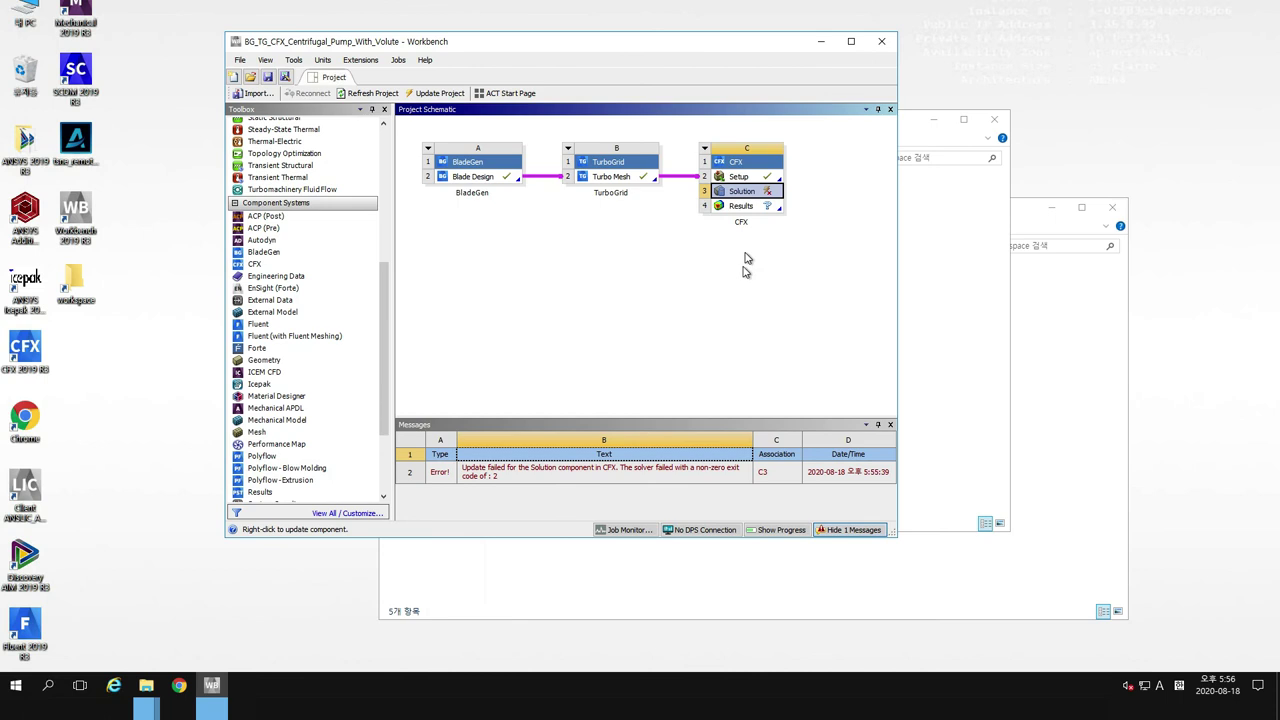
Clear the generated data of the CFX system's Solution in Workbench and reset the Solution
{"action": "left_click", "coordinate": [745, 194]}
{"action": "right_click", "coordinate": [745, 194]}
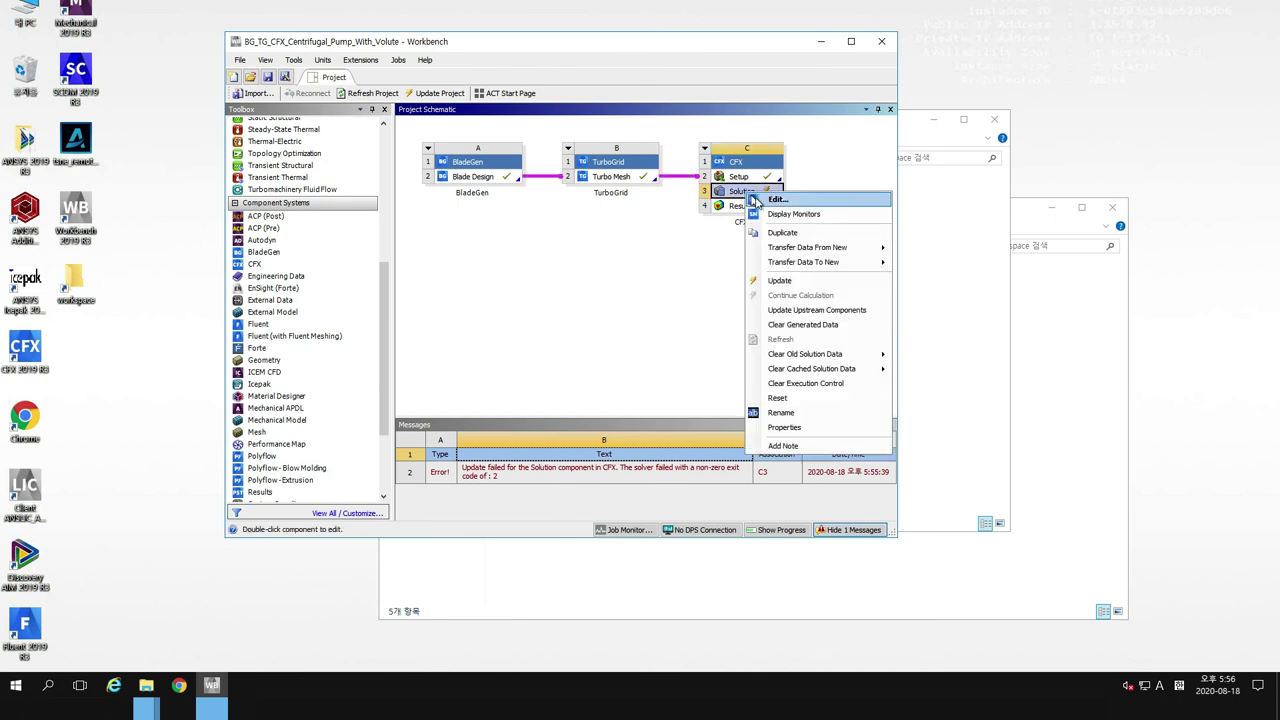
{"action": "left_click", "coordinate": [786, 326]}
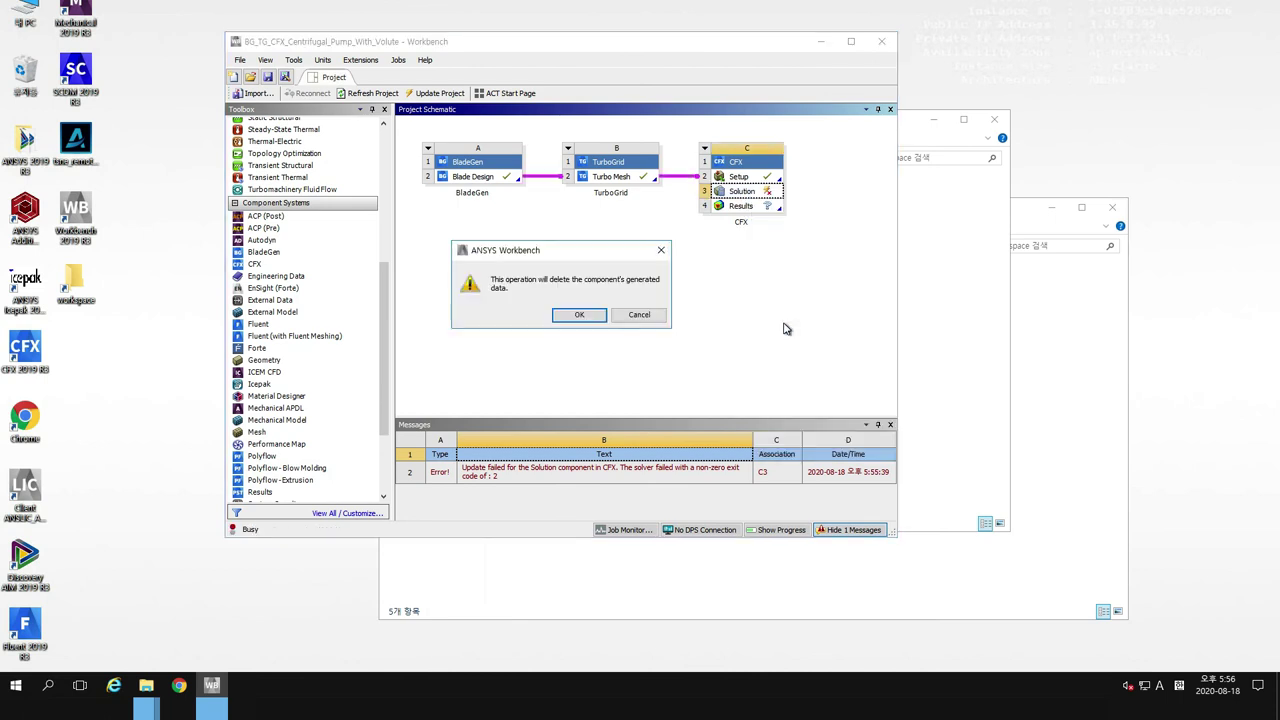
{"action": "left_click", "coordinate": [586, 317]}
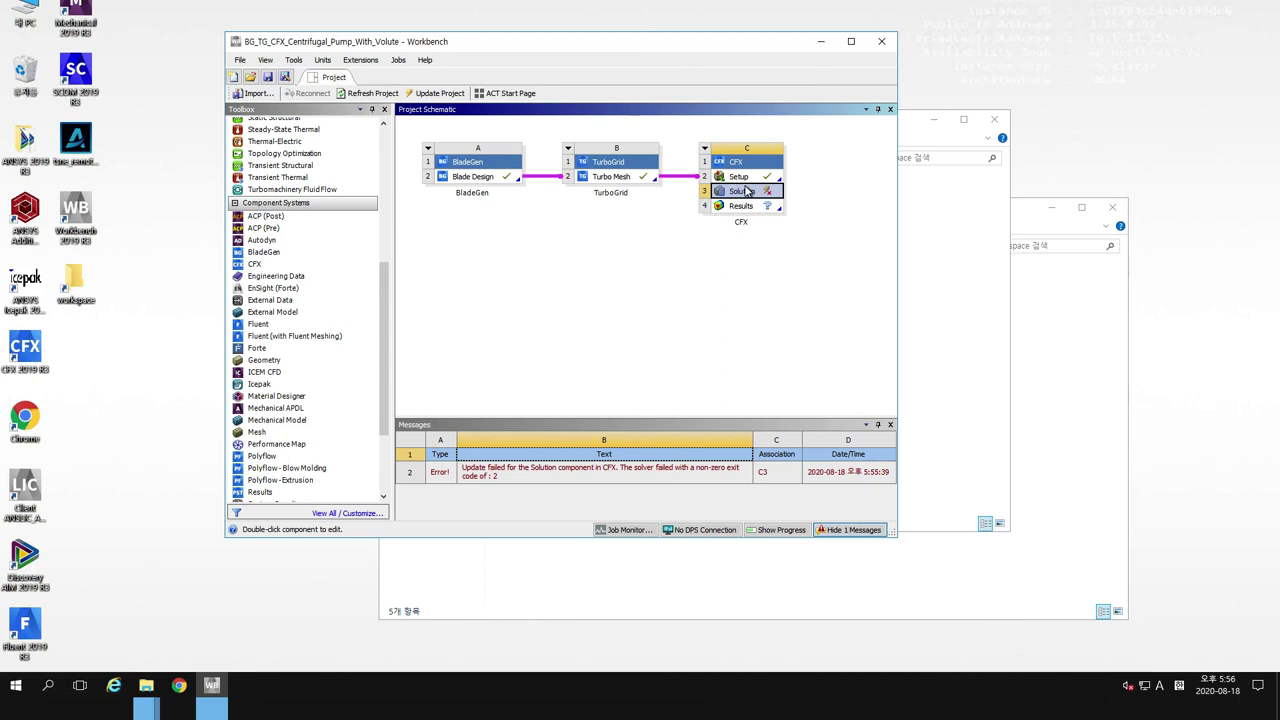
{"action": "right_click", "coordinate": [748, 190]}
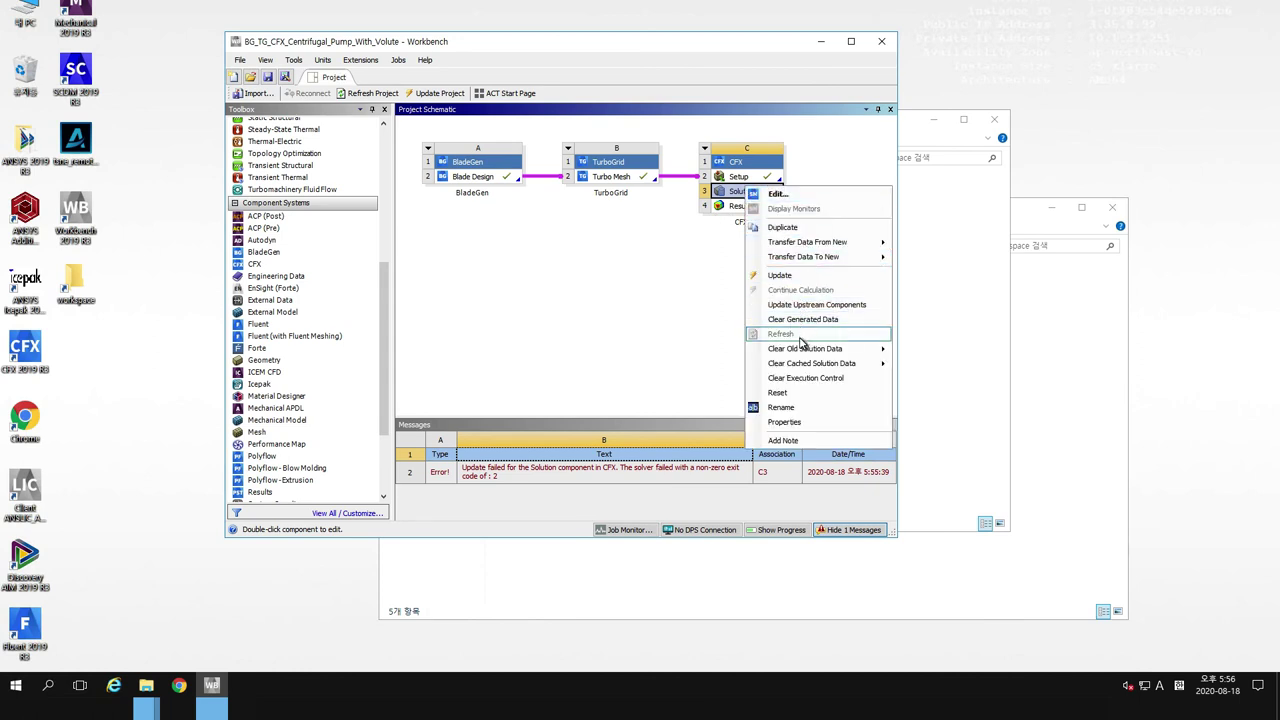
{"action": "left_click", "coordinate": [797, 394]}
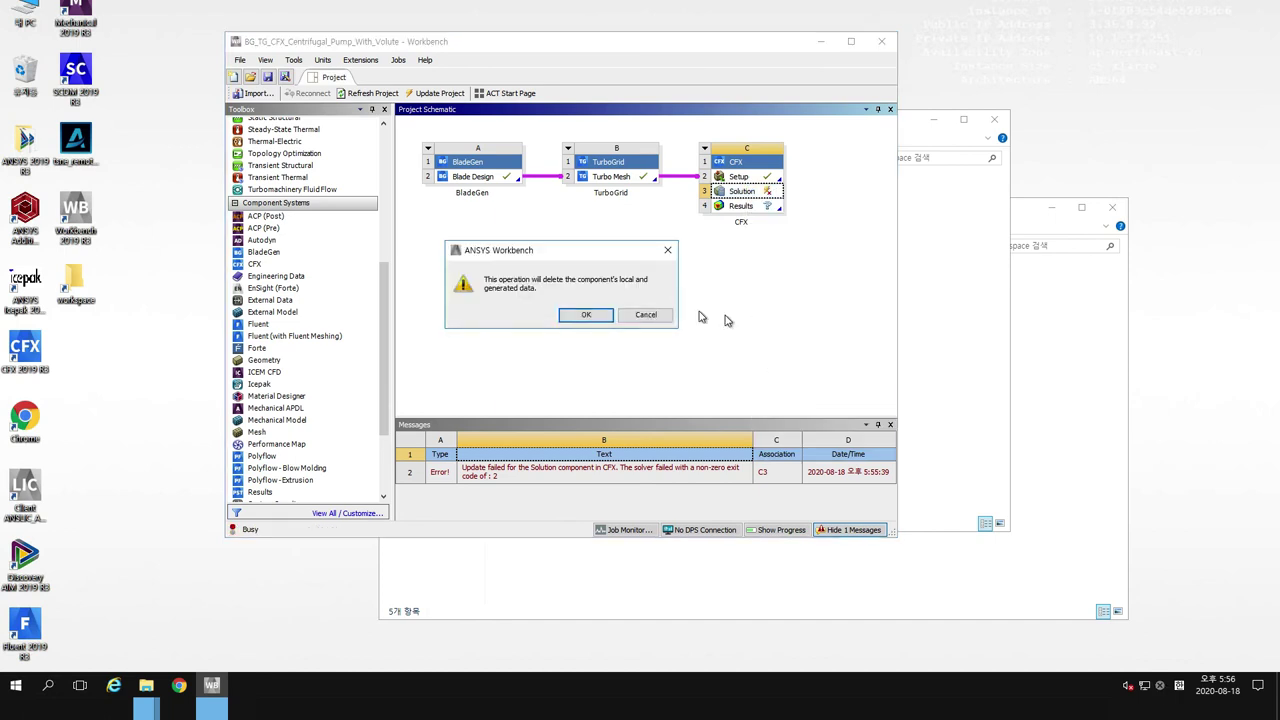
{"action": "left_click", "coordinate": [585, 313]}
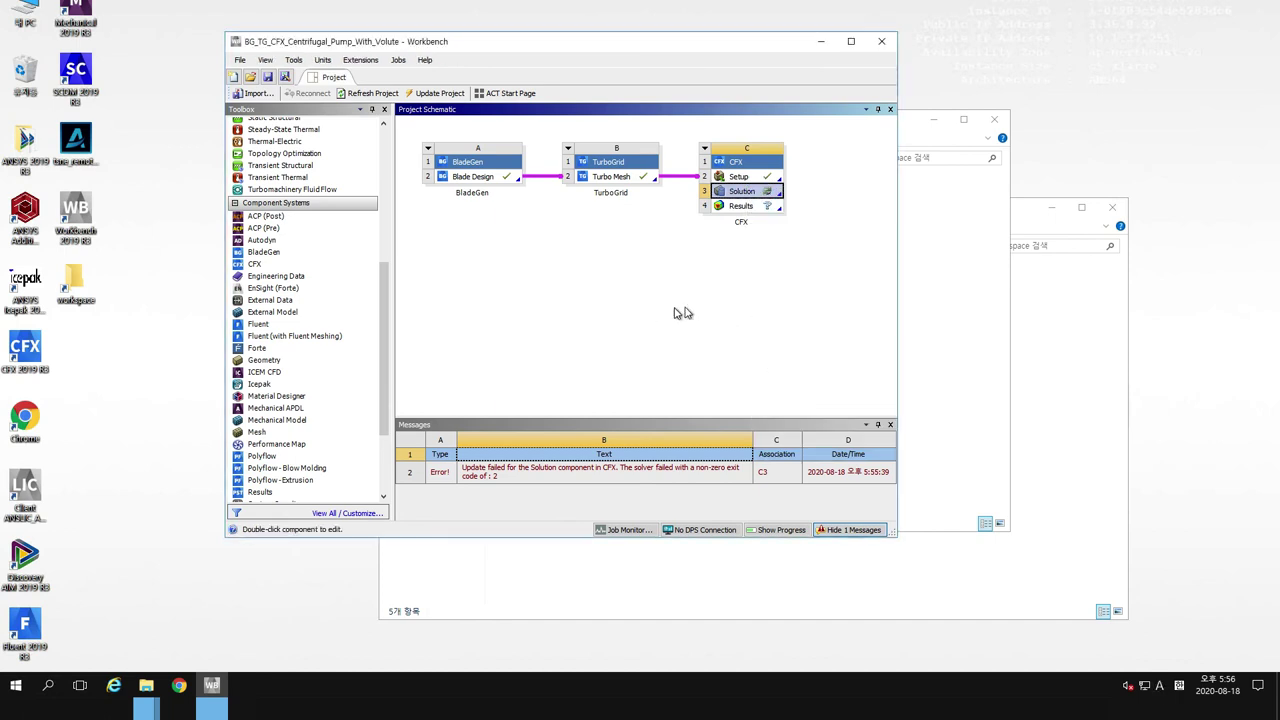
Open the CFX system's Solution, show the advanced run controls, and set the run mode to Intel MPI Local Parallel
{"action": "right_click", "coordinate": [742, 193]}
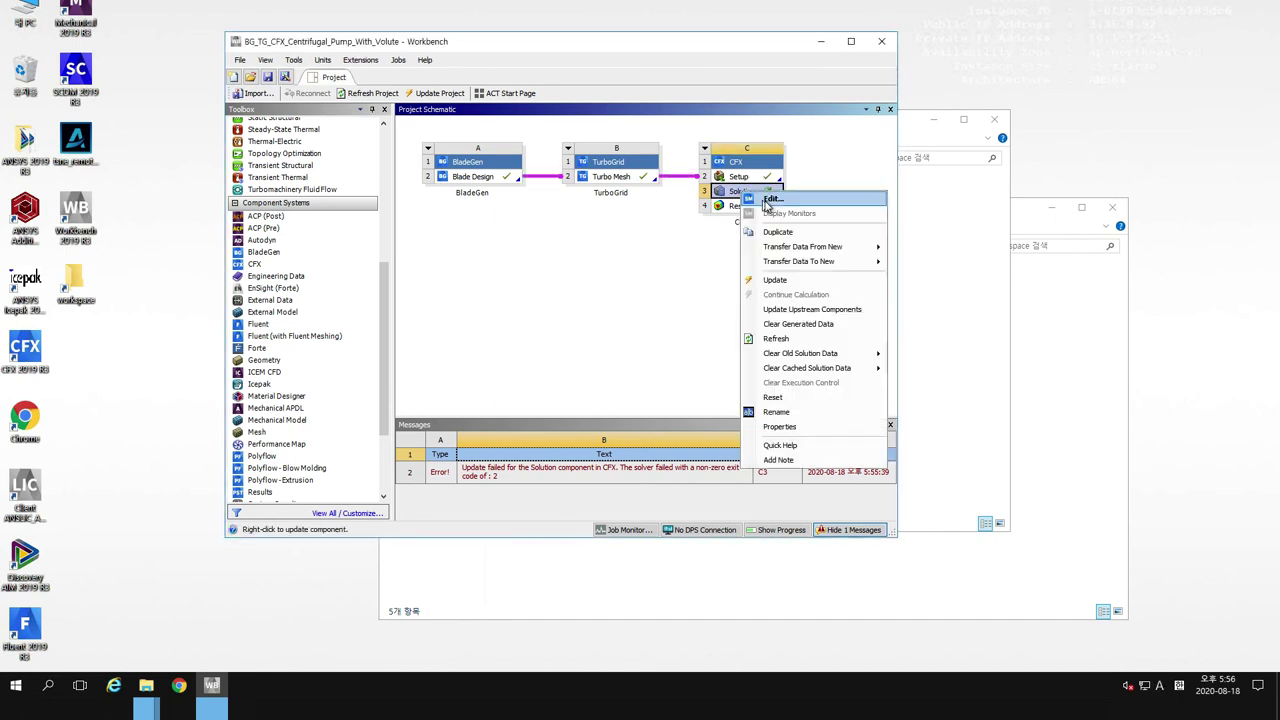
{"action": "left_click", "coordinate": [770, 198]}
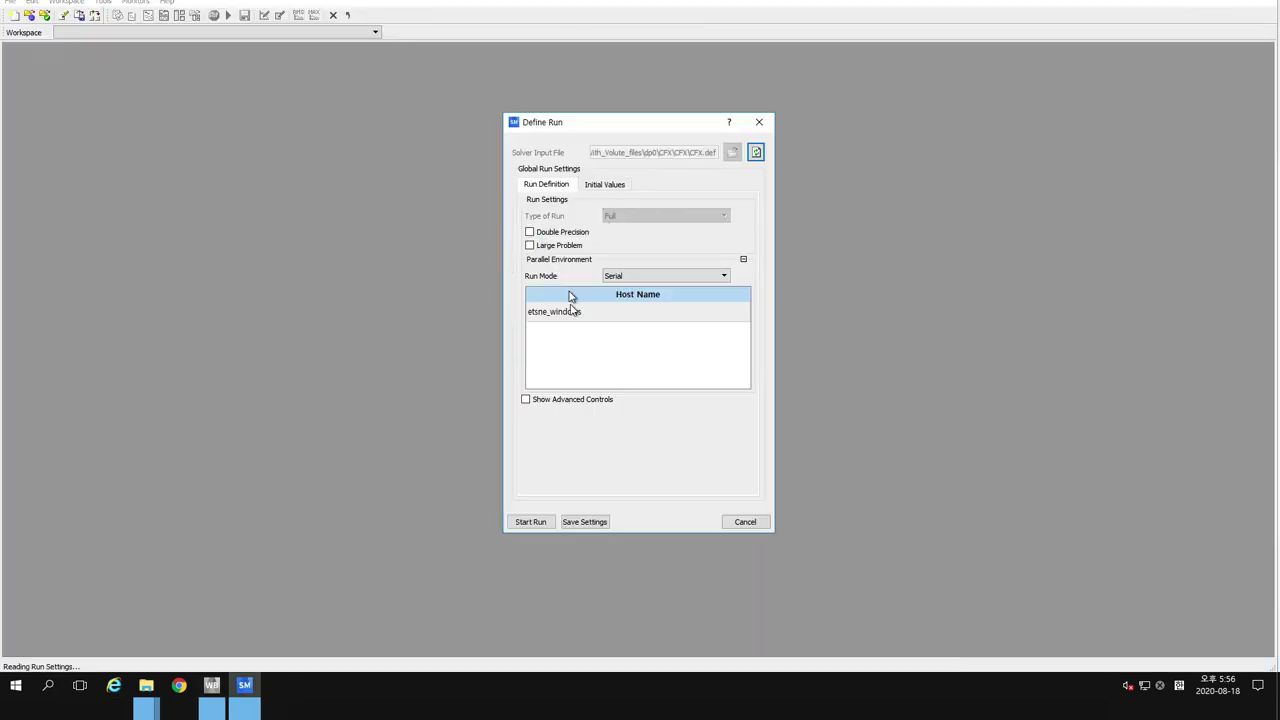
{"action": "left_click", "coordinate": [526, 400]}
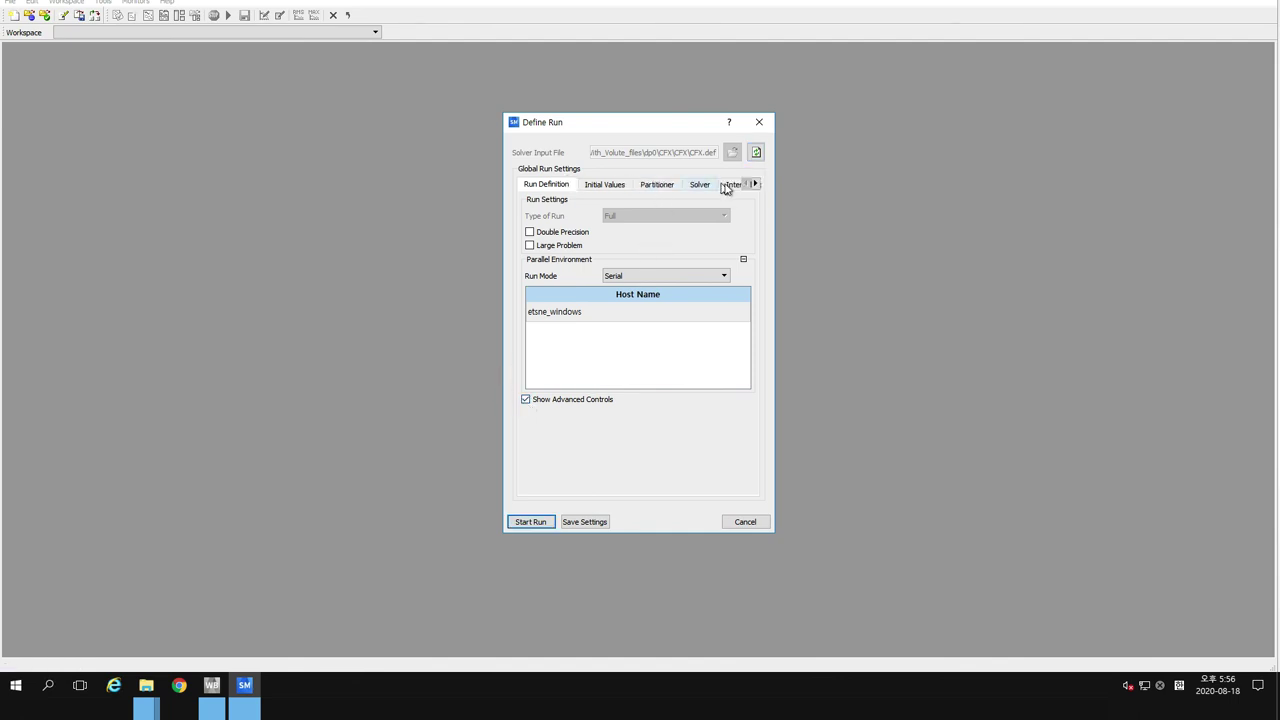
{"action": "left_click", "coordinate": [637, 277]}
{"action": "left_click", "coordinate": [637, 301]}
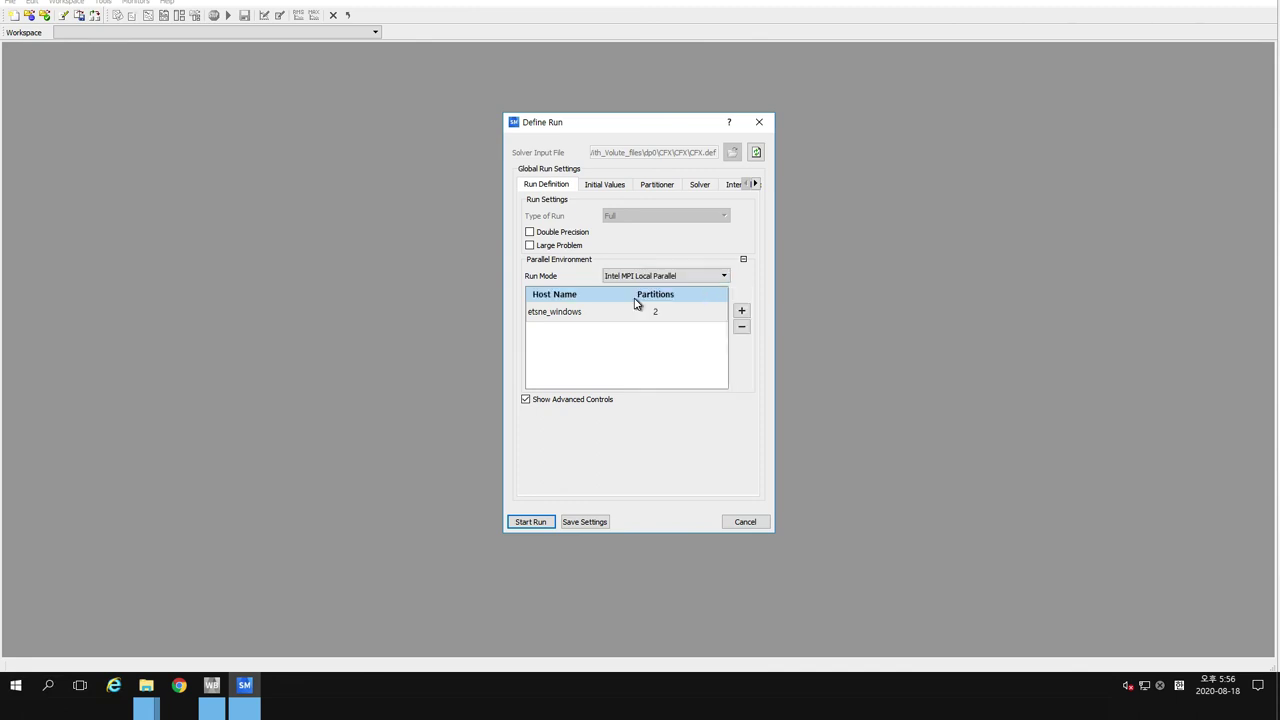
Set the partitioner's Memory Alloc Factor to 1.2 and start the solver run
{"action": "left_click", "coordinate": [670, 187]}
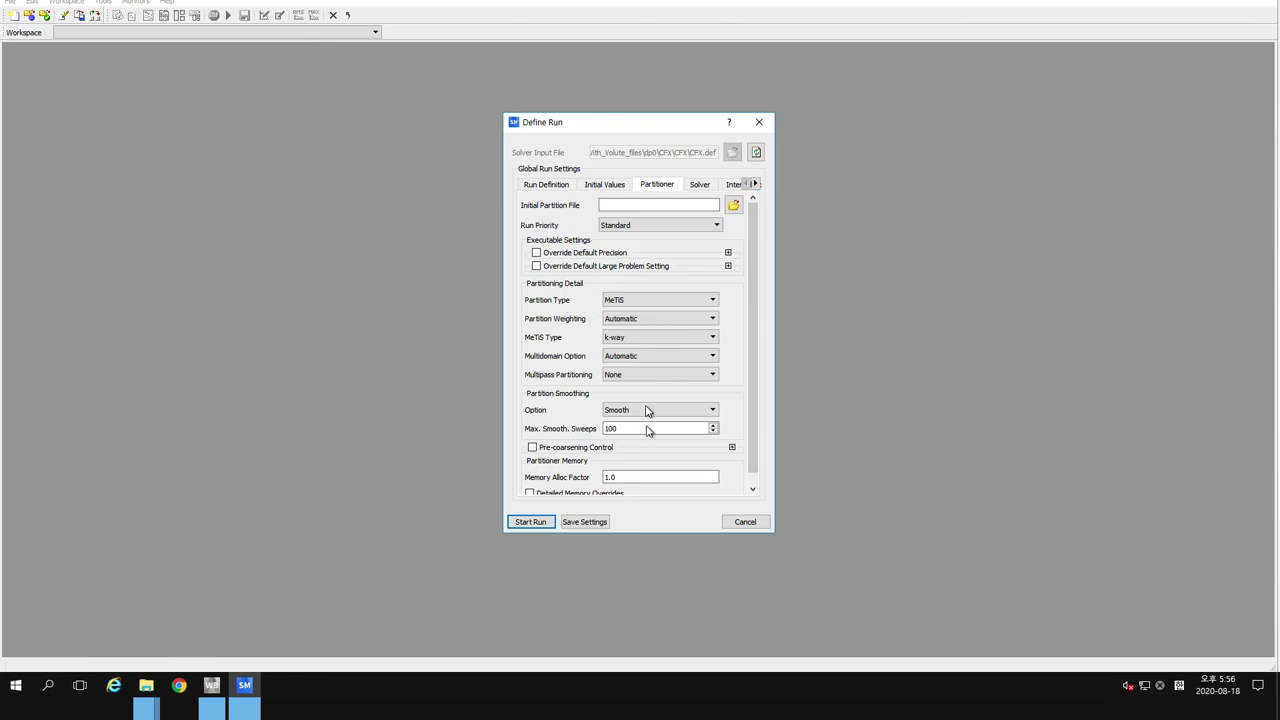
{"action": "double_click", "coordinate": [633, 479]}
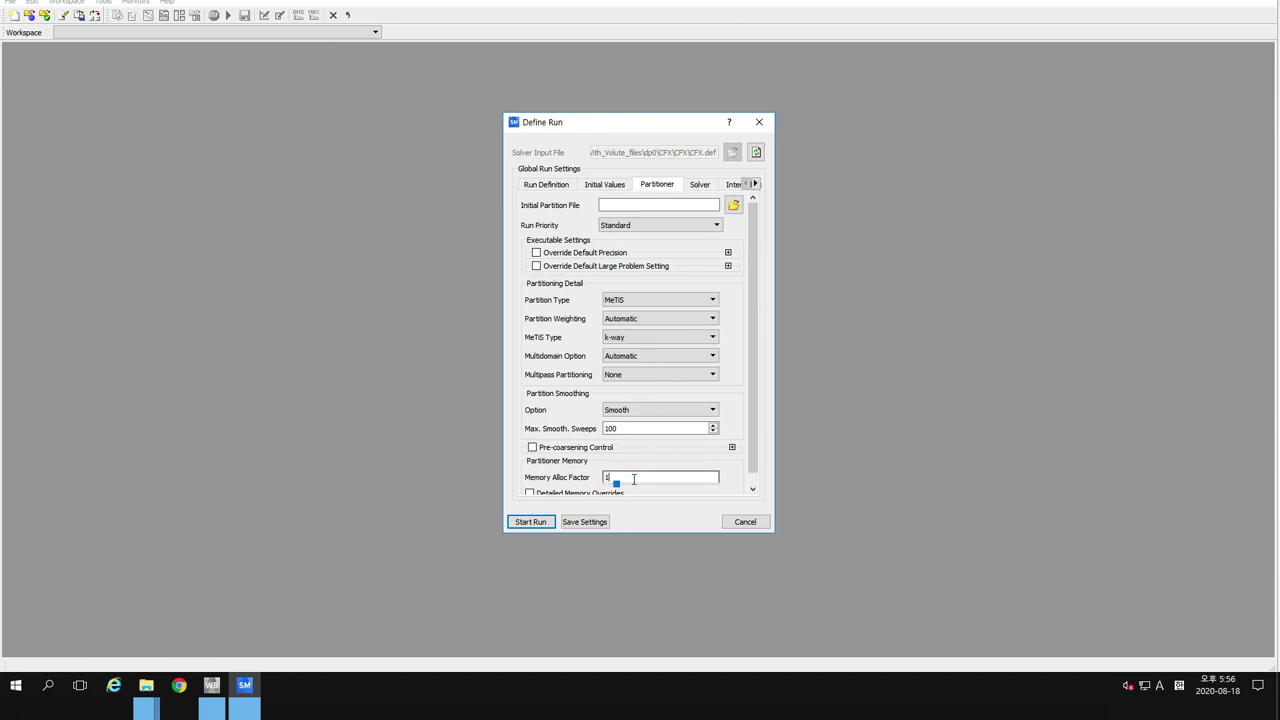
{"action": "type", "text": "12"}
{"action": "key", "text": "BackSpace"}
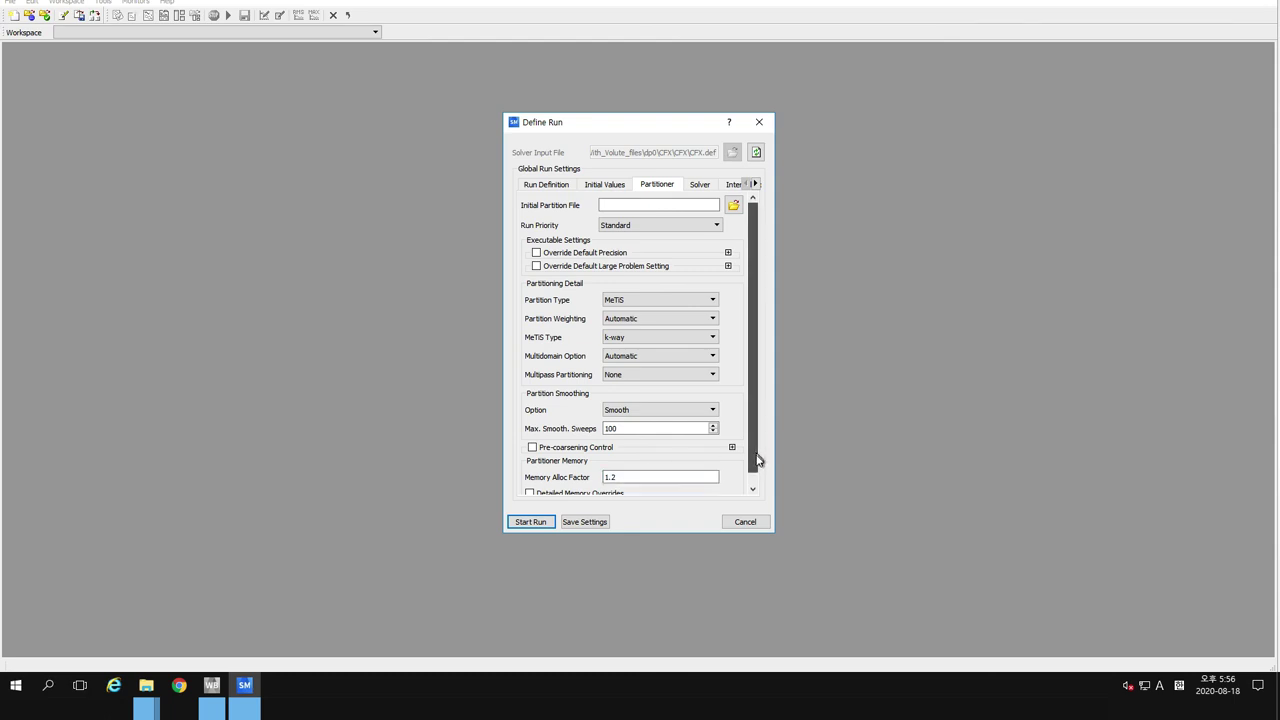
{"action": "left_click", "coordinate": [753, 489]}
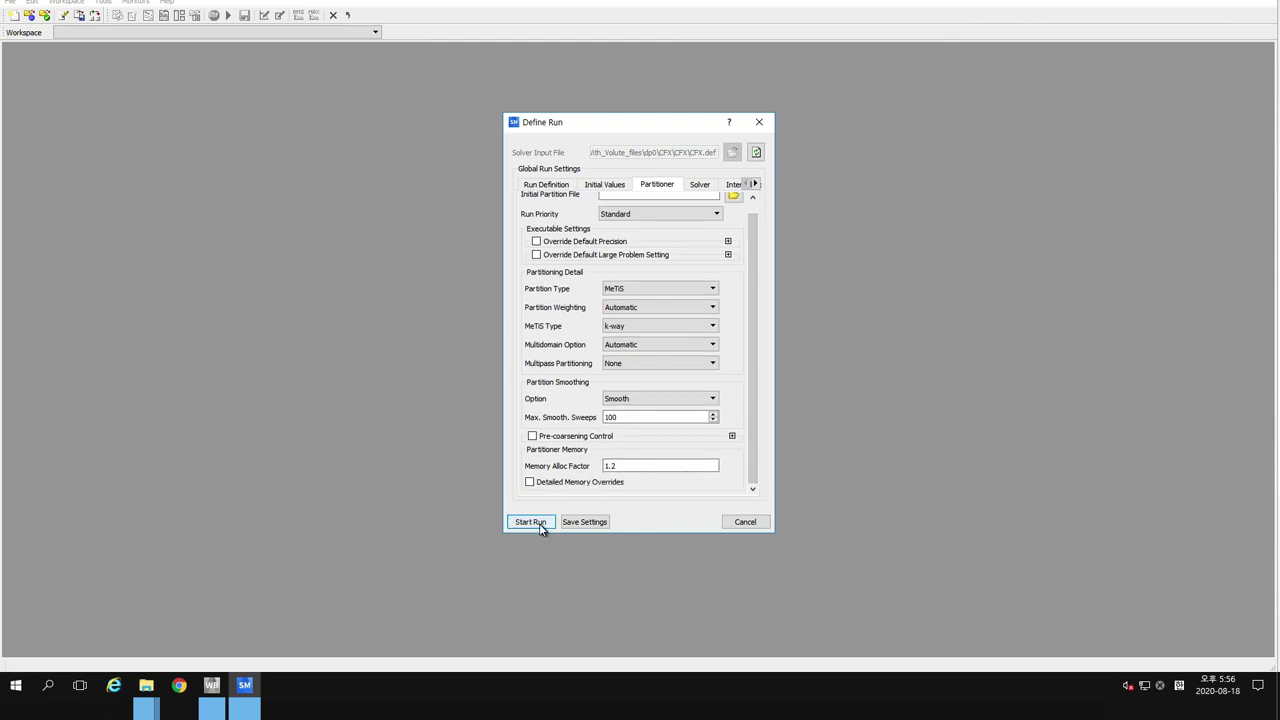
{"action": "left_click", "coordinate": [530, 522]}
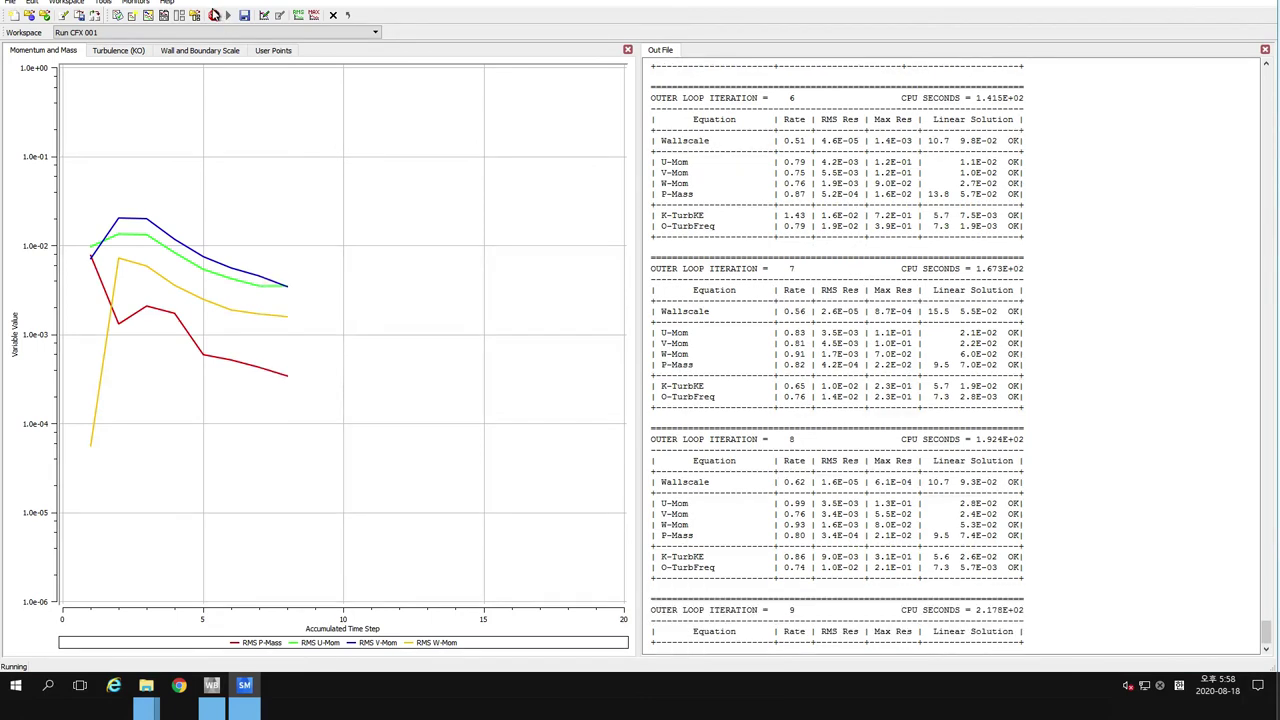
Switch to File Explorer, copy the BladeGen_to_TurboGrid_CFX_Pump_Impeller_001 file into the E: drive's workspace folder, and return to the Solver Manager
{"action": "left_click", "coordinate": [145, 690]}
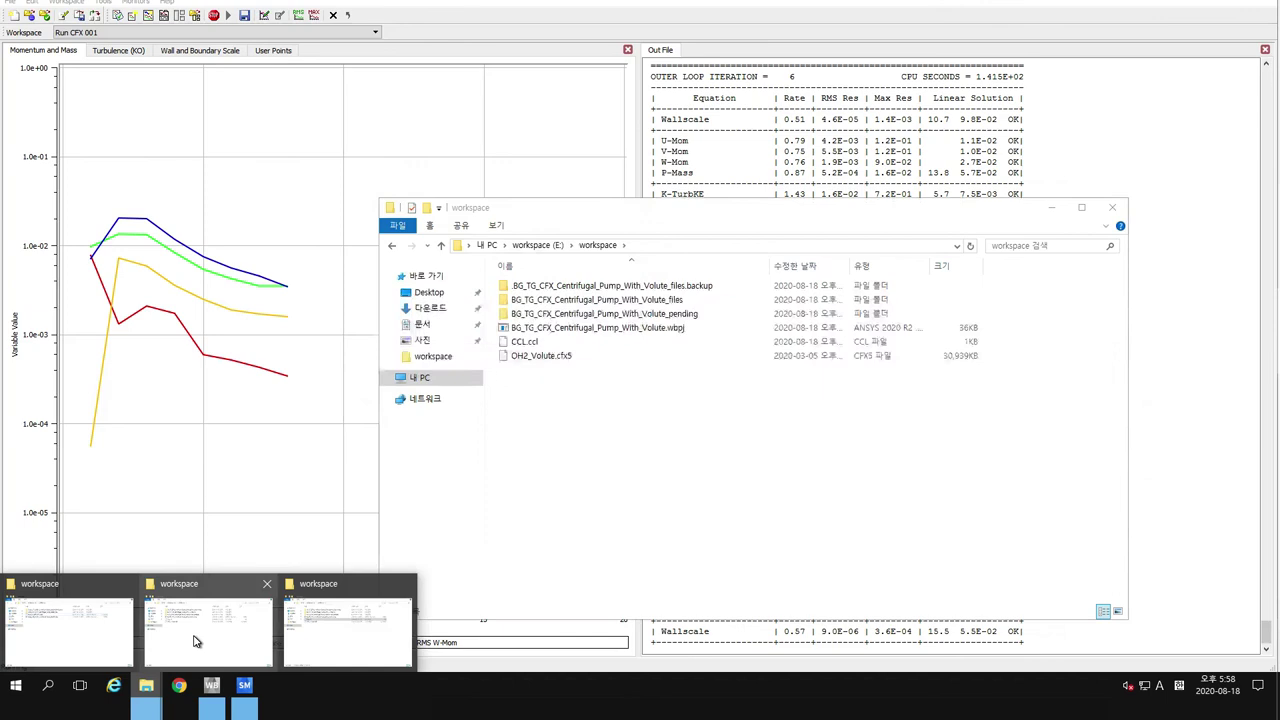
{"action": "left_click", "coordinate": [195, 641]}
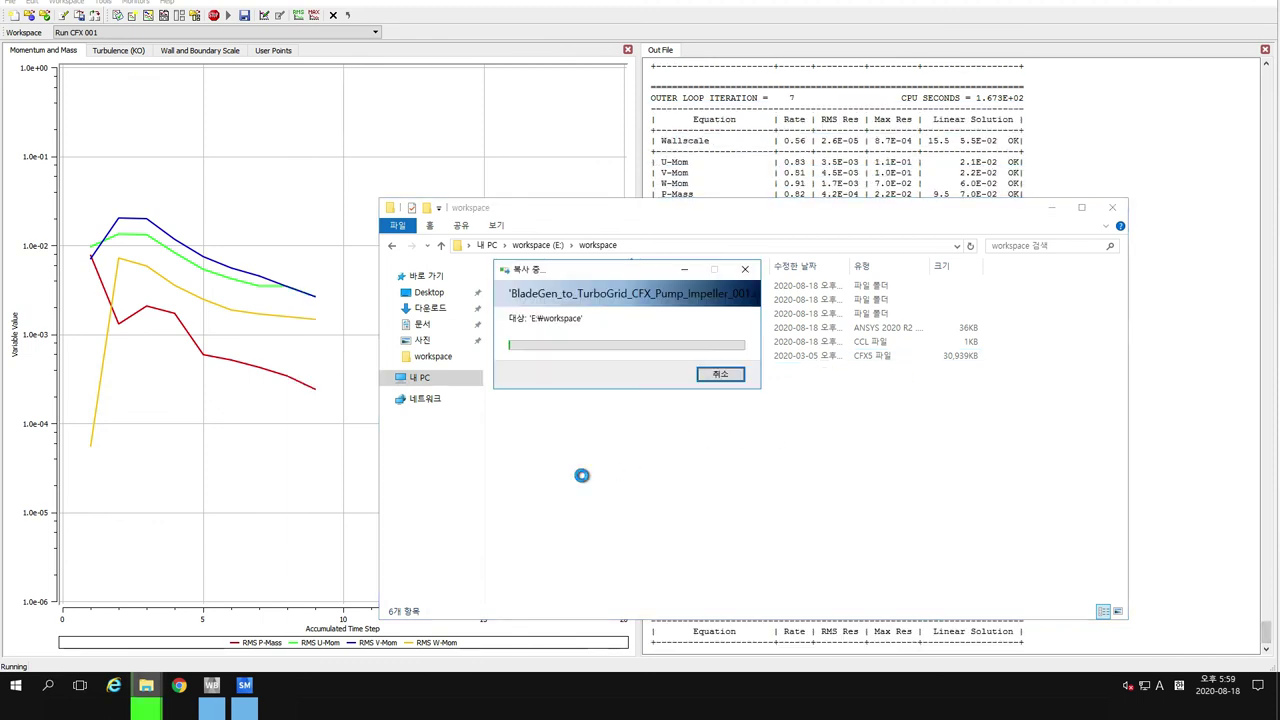
{"action": "left_click_drag", "start_coordinate": [613, 271], "coordinate": [869, 141]}
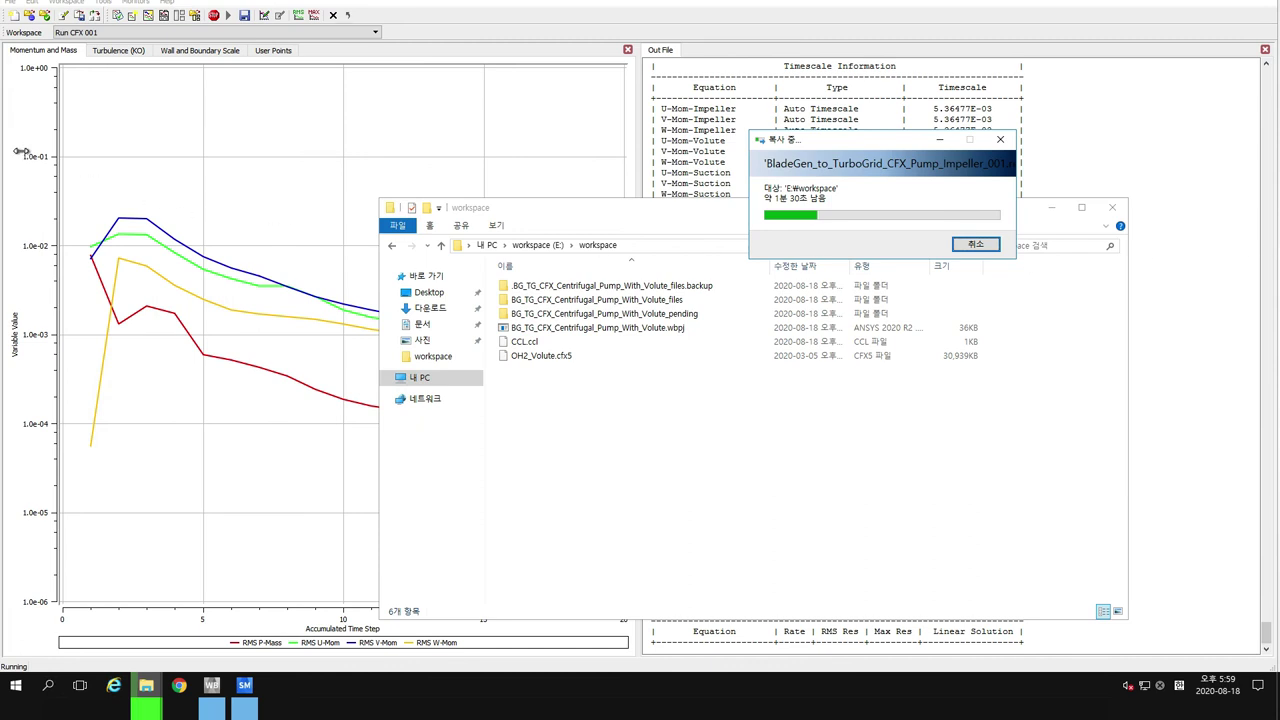
{"action": "left_click", "coordinate": [212, 152]}
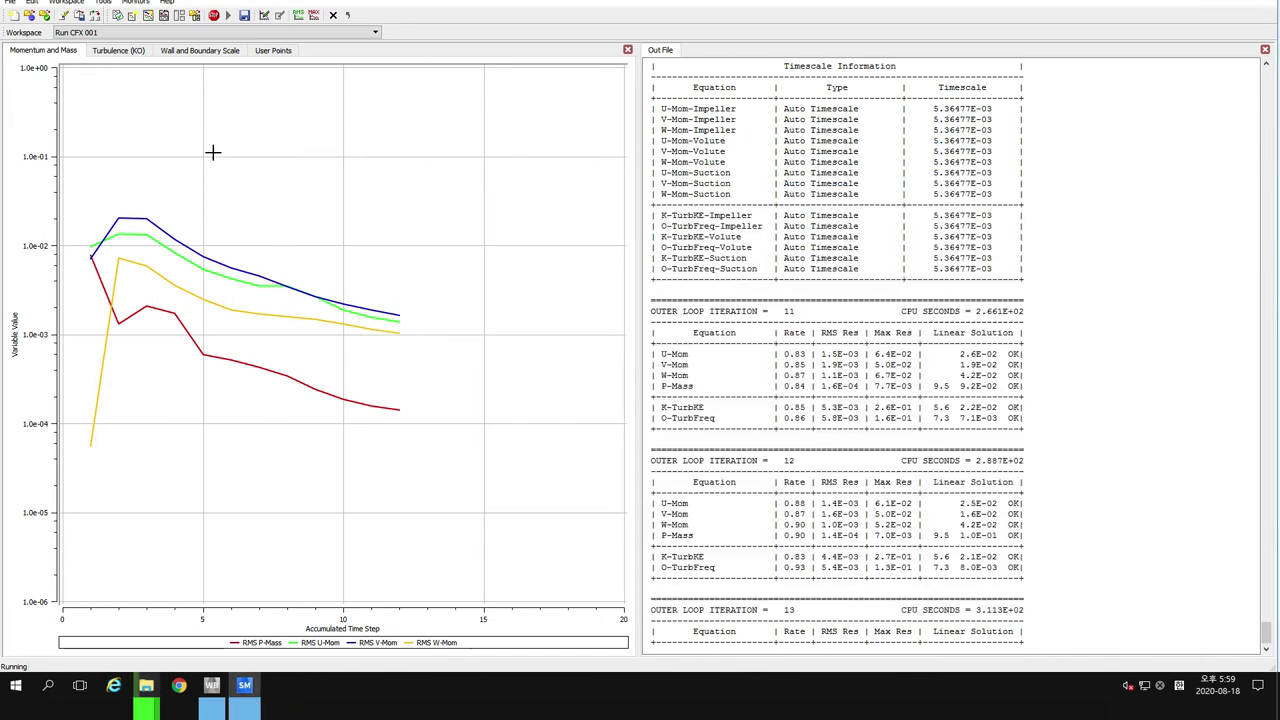
Remove Efficiency from the User Points monitor's plot lines so it plots only Head
{"action": "left_click", "coordinate": [276, 53]}
{"action": "right_click", "coordinate": [266, 181]}
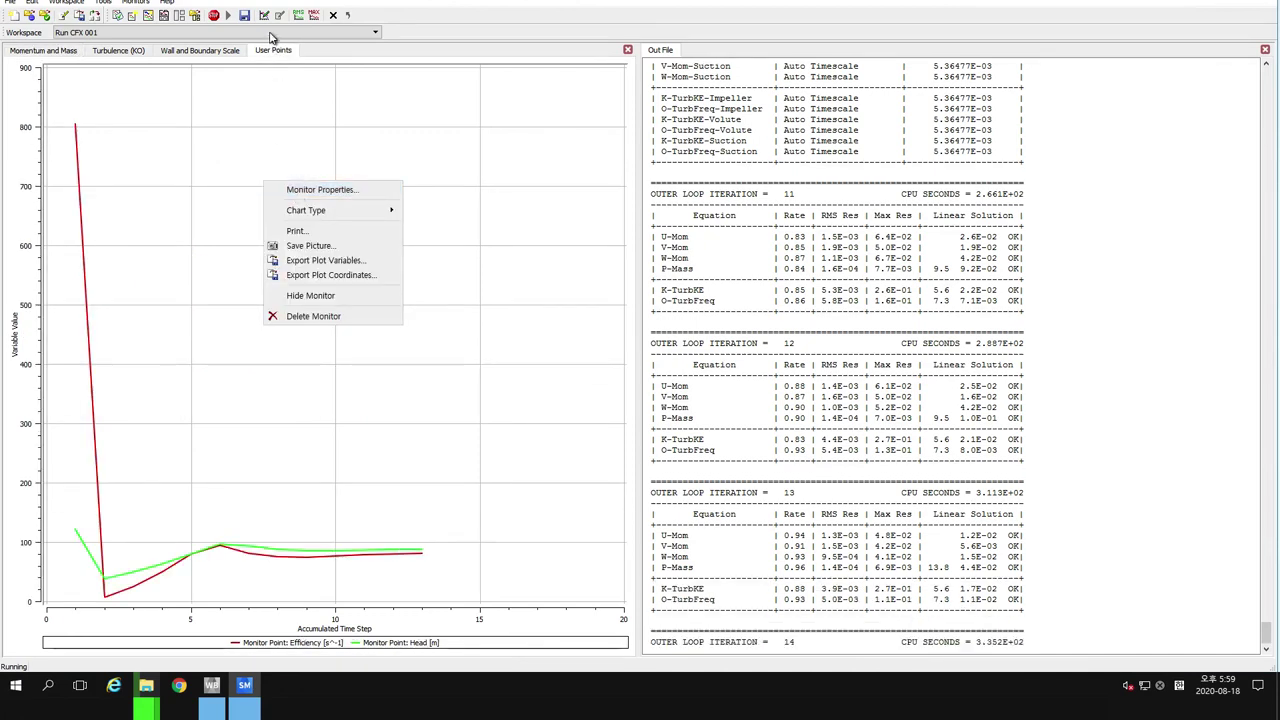
{"action": "left_click", "coordinate": [316, 191]}
{"action": "left_click", "coordinate": [578, 216]}
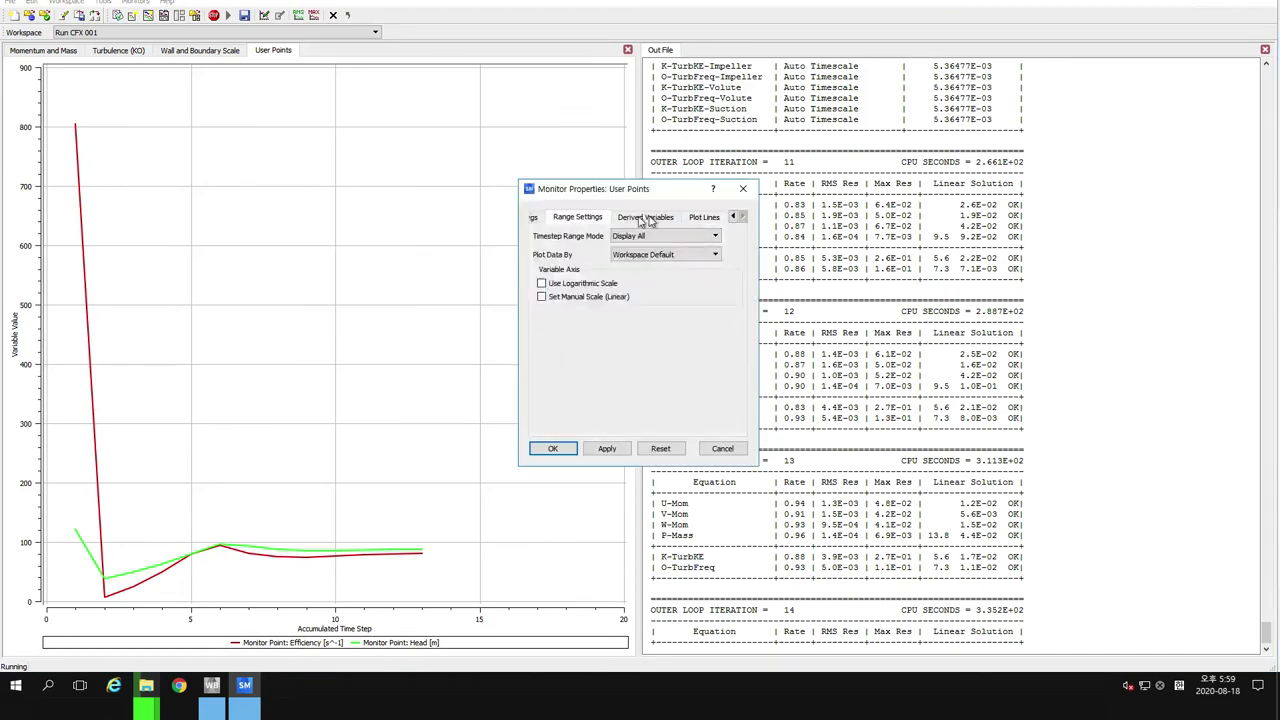
{"action": "left_click", "coordinate": [704, 217]}
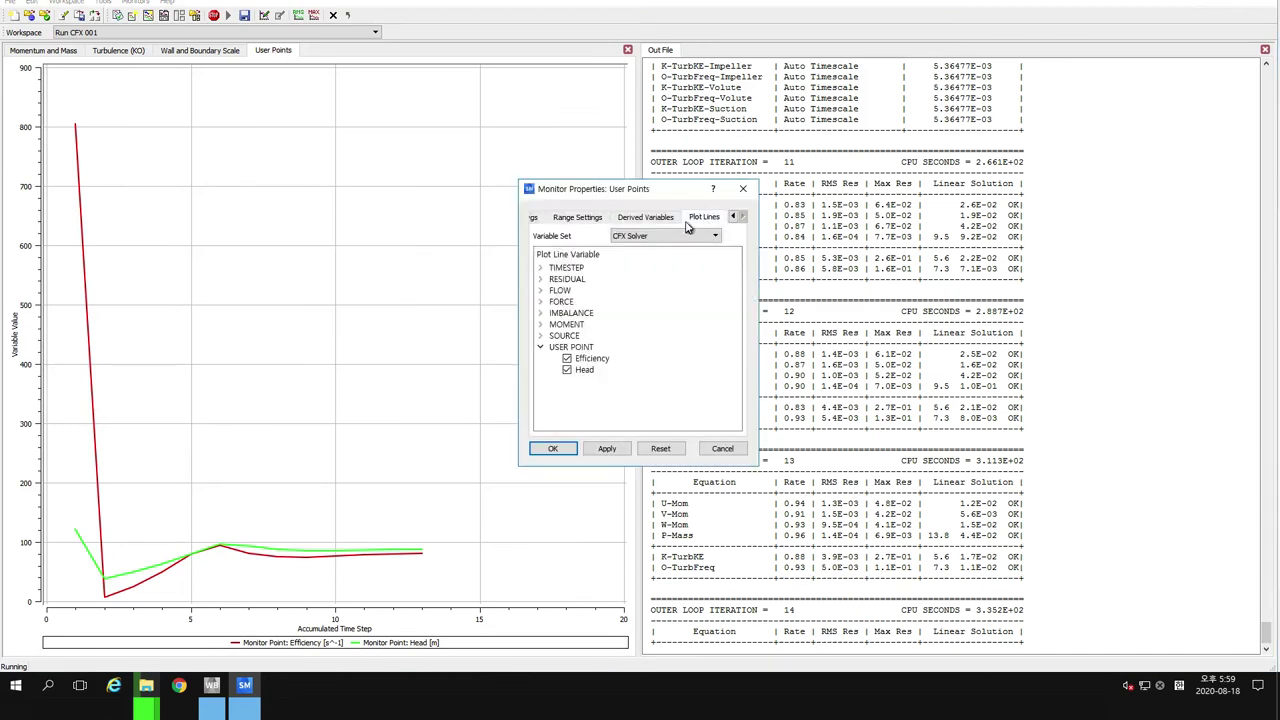
{"action": "left_click", "coordinate": [567, 358]}
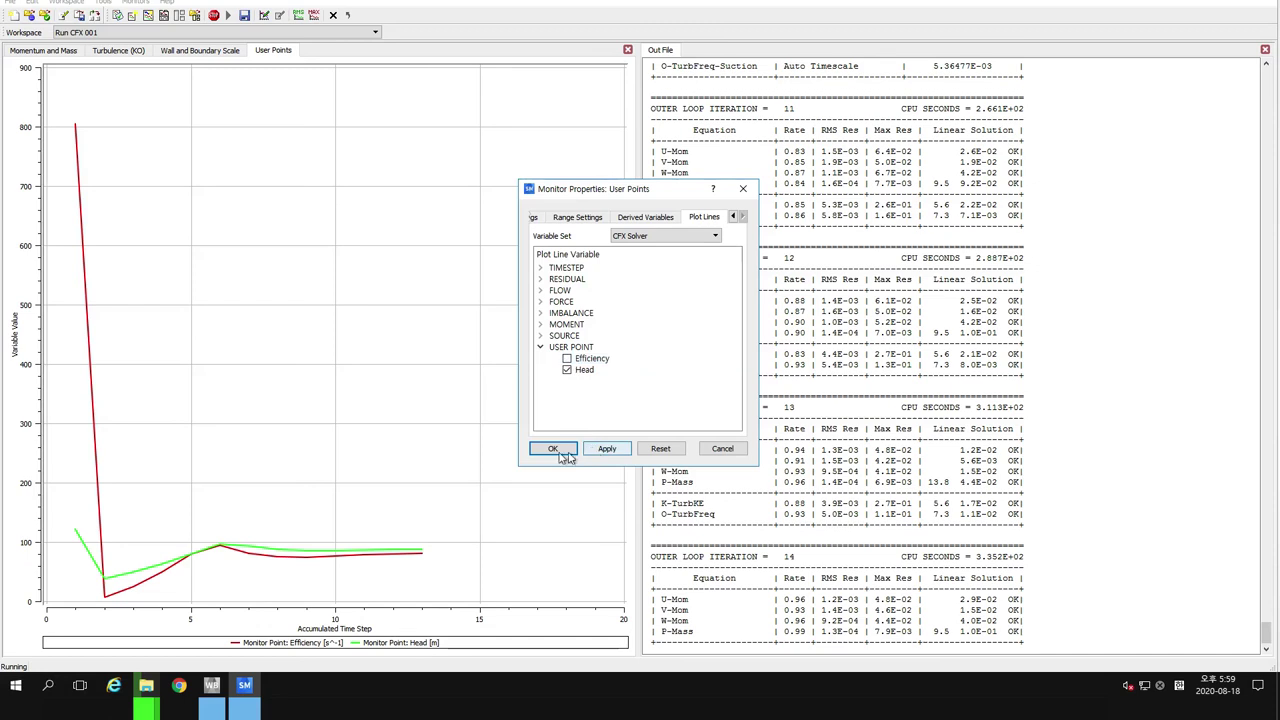
{"action": "left_click", "coordinate": [560, 452]}
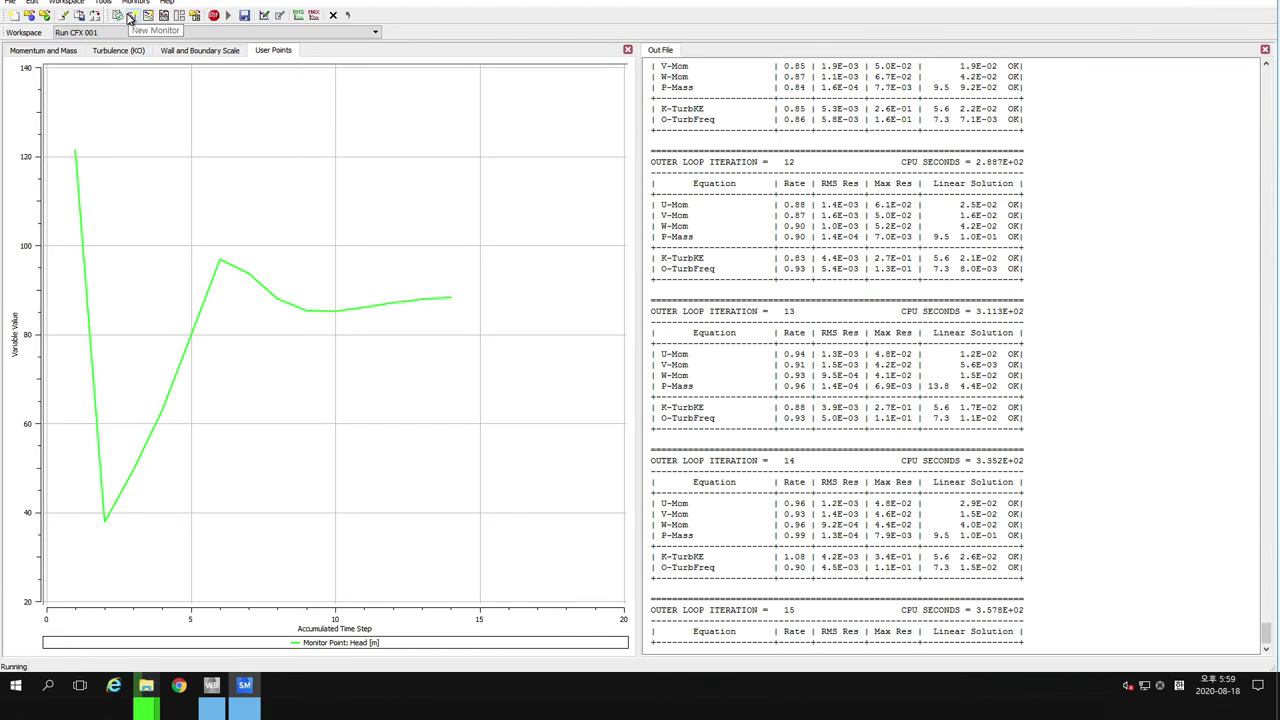
Create a new plot monitor that shows only the Efficiency user point
{"action": "left_click", "coordinate": [129, 18]}
{"action": "left_click", "coordinate": [195, 117]}
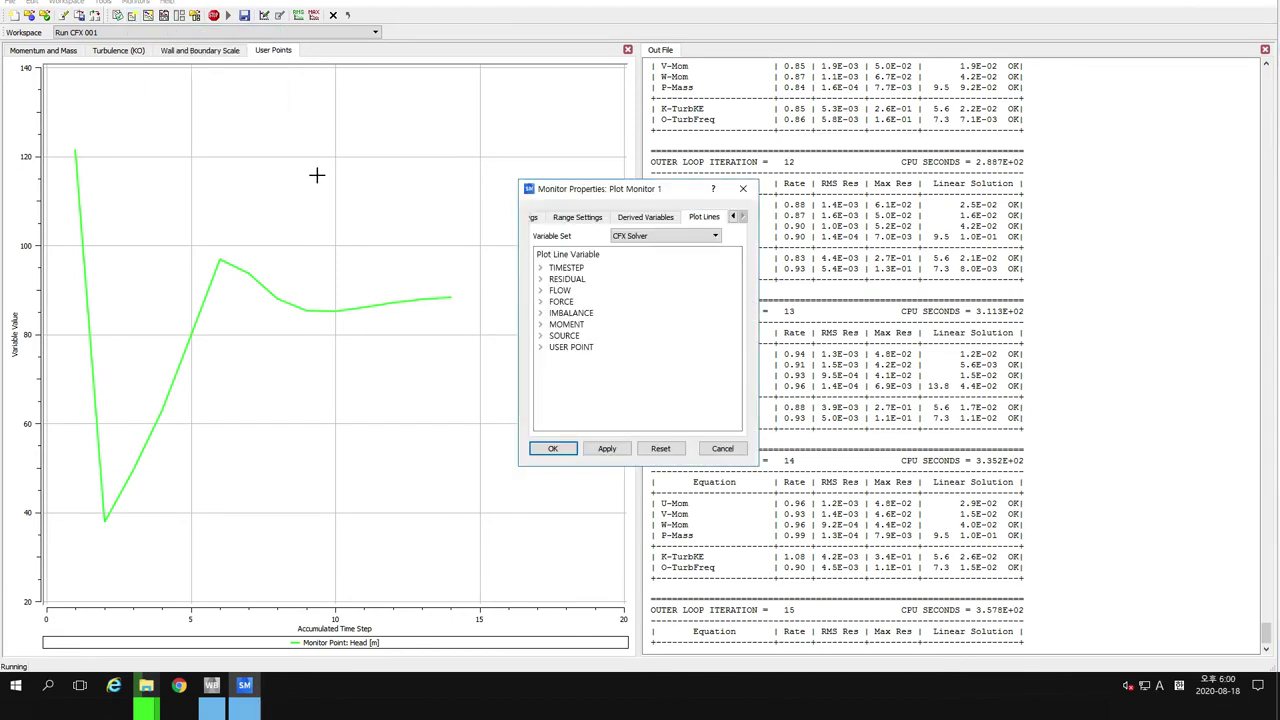
{"action": "left_click", "coordinate": [541, 347]}
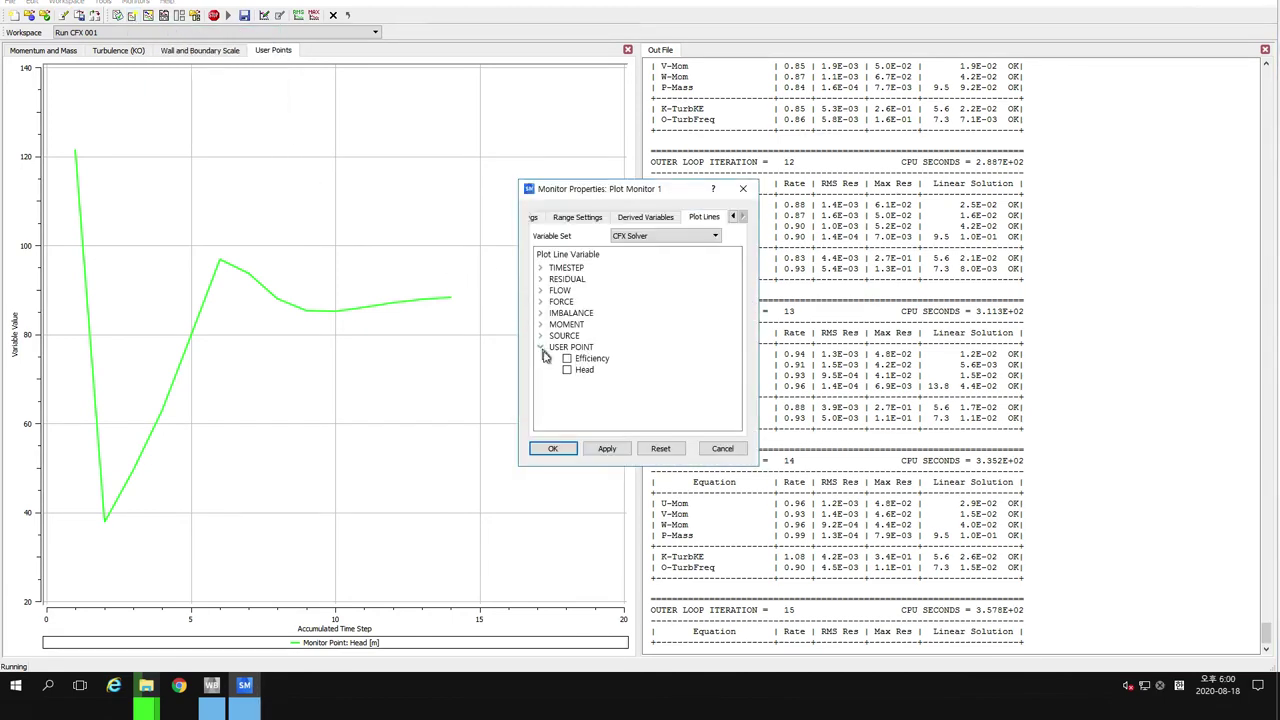
{"action": "left_click", "coordinate": [558, 449]}
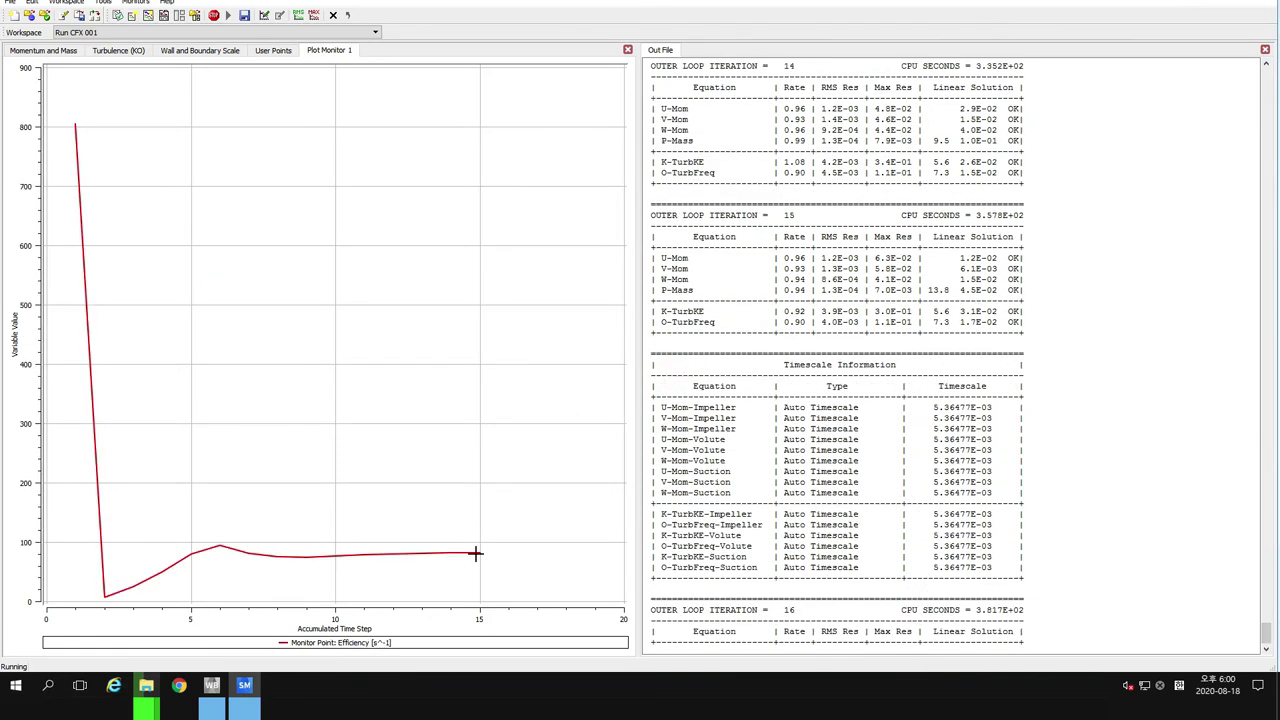
Check the latest point of the efficiency curve and create another plot monitor with all IMBALANCE variables selected
{"action": "mouse_move", "coordinate": [479, 540]}
{"action": "left_click", "coordinate": [129, 19]}
{"action": "left_click", "coordinate": [163, 106]}
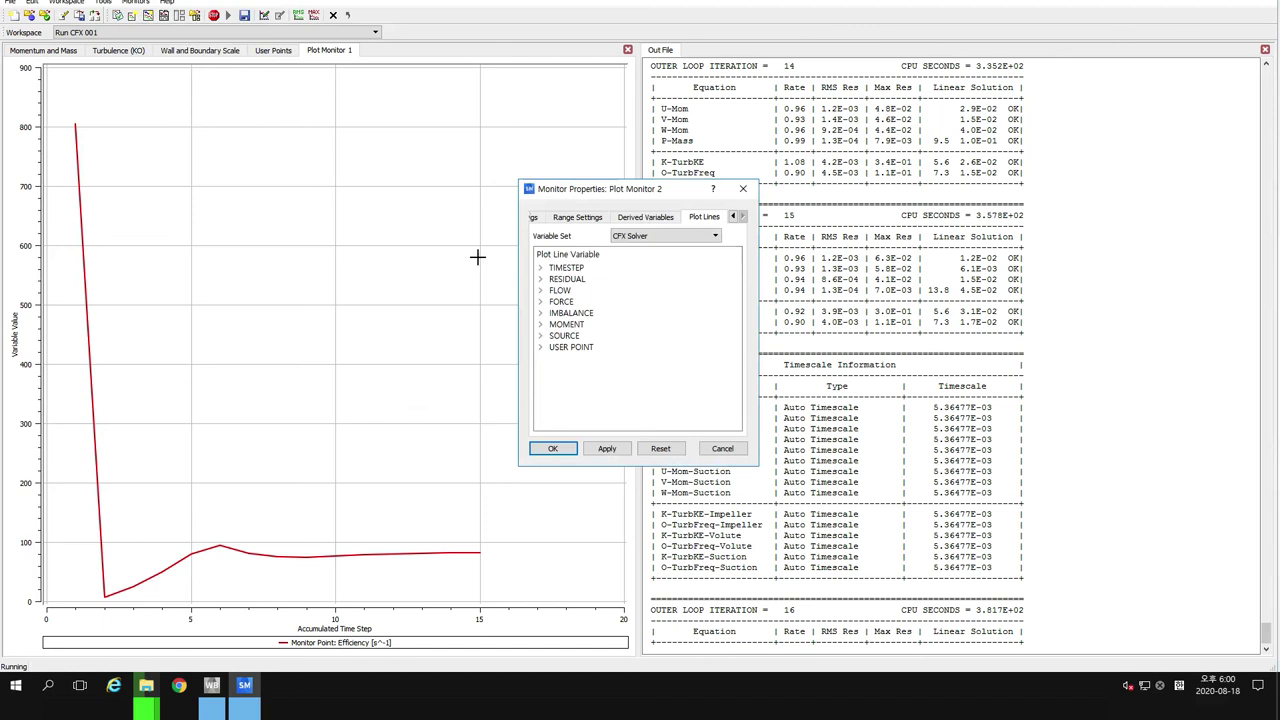
{"action": "right_click", "coordinate": [581, 314]}
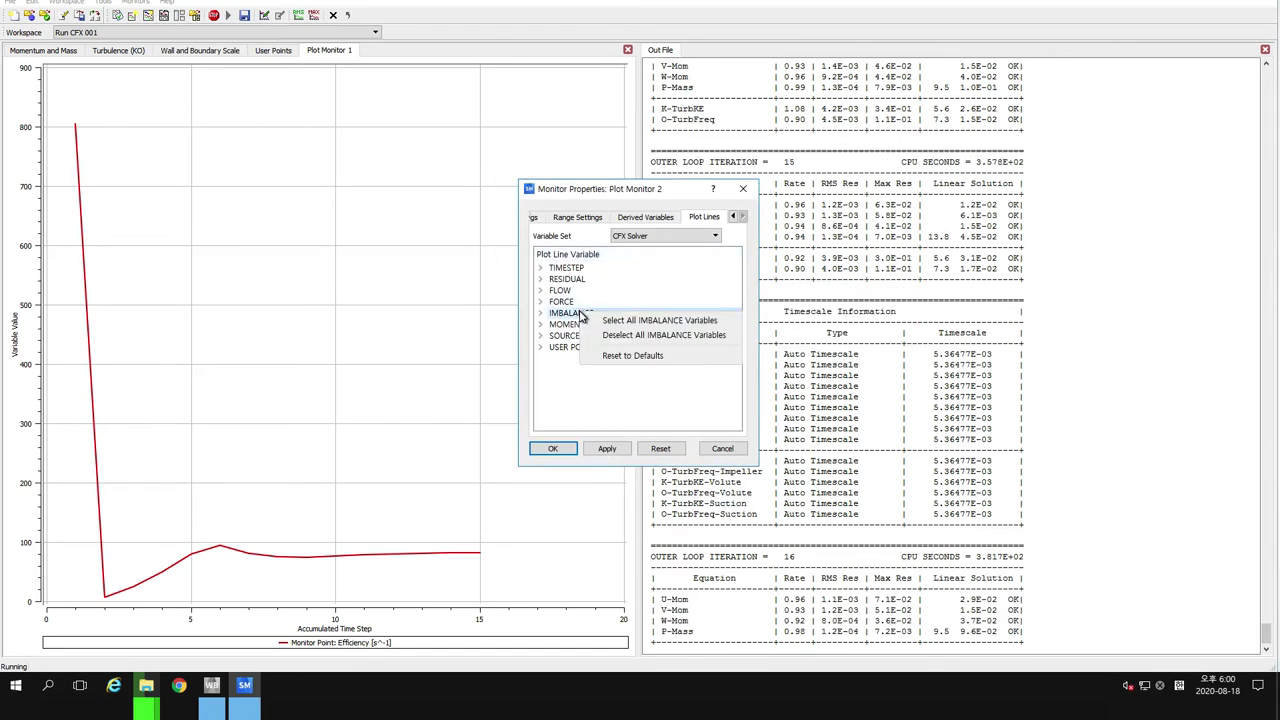
{"action": "left_click", "coordinate": [605, 321]}
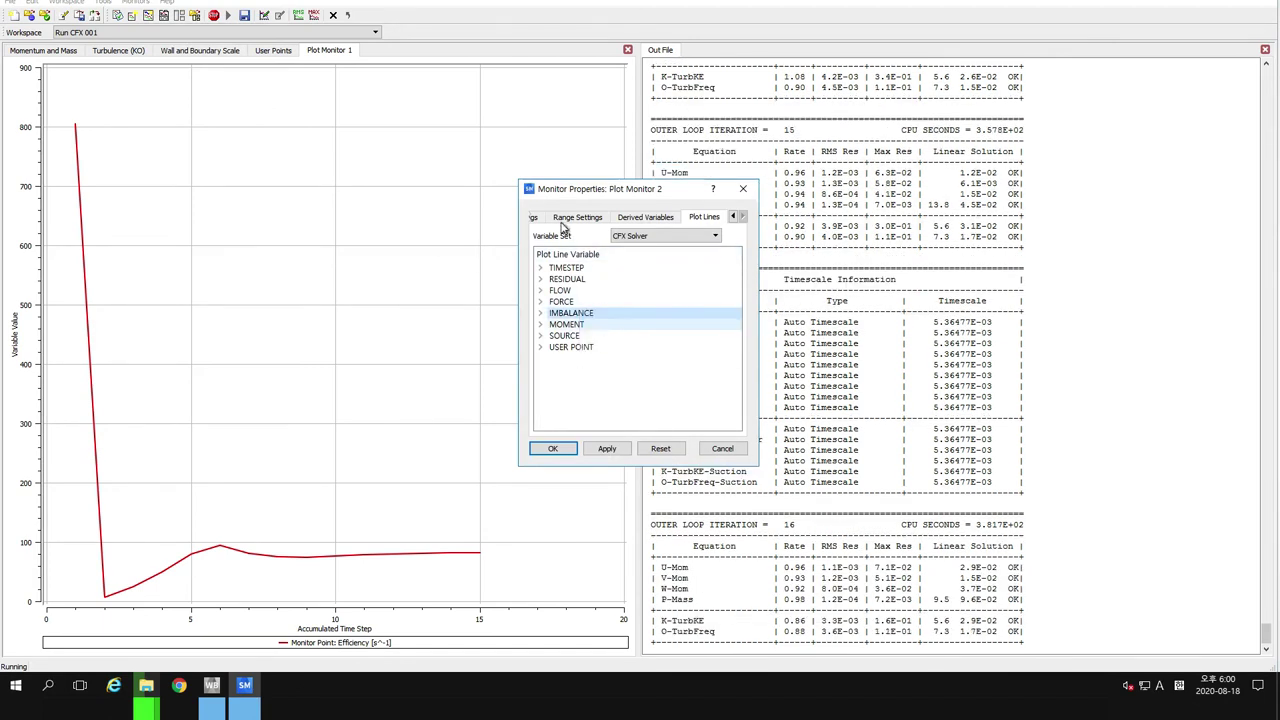
{"action": "left_click", "coordinate": [565, 455]}
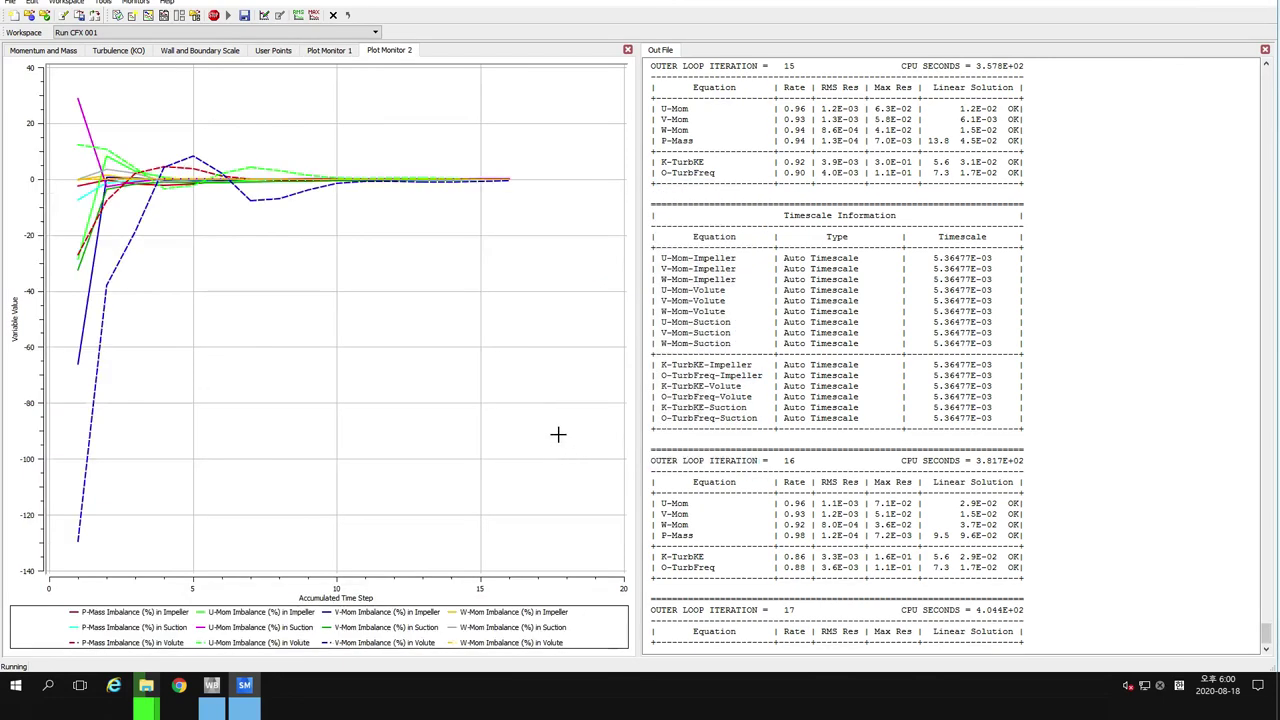
Check the latest points of the head curve in User Points and the efficiency curve in Plot Monitor 1
{"action": "left_click", "coordinate": [272, 52]}
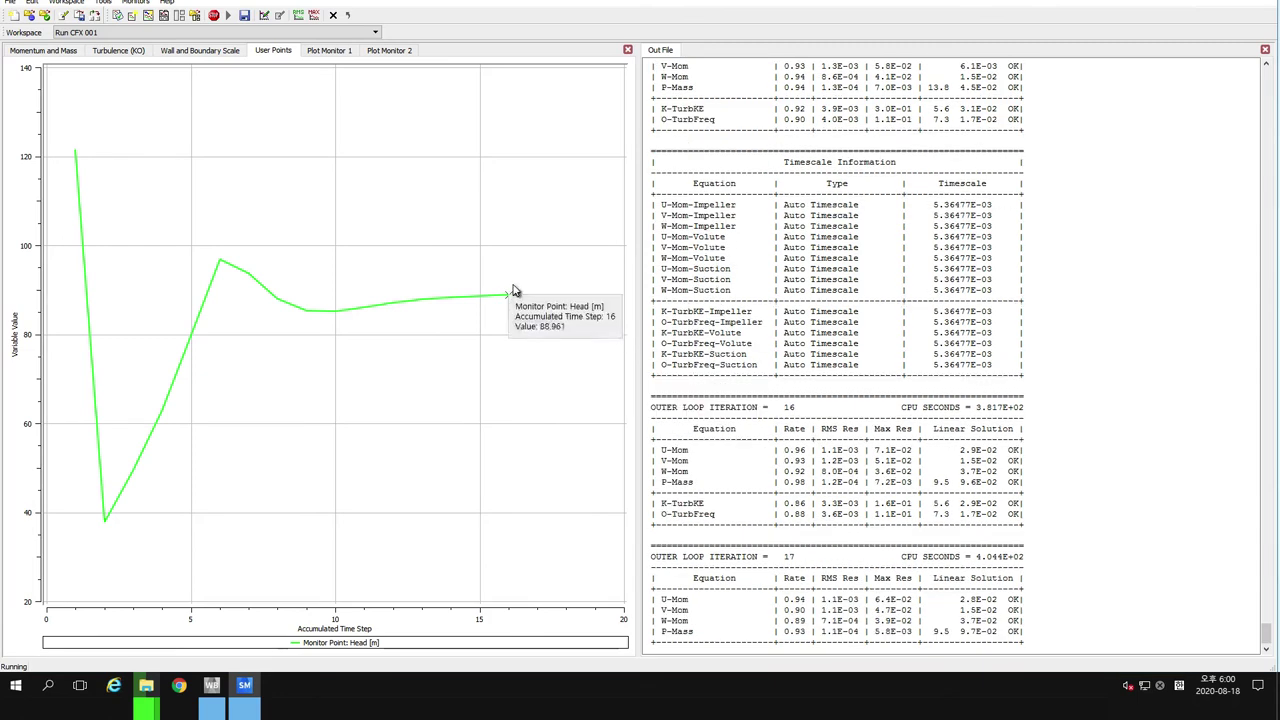
{"action": "left_click", "coordinate": [330, 52]}
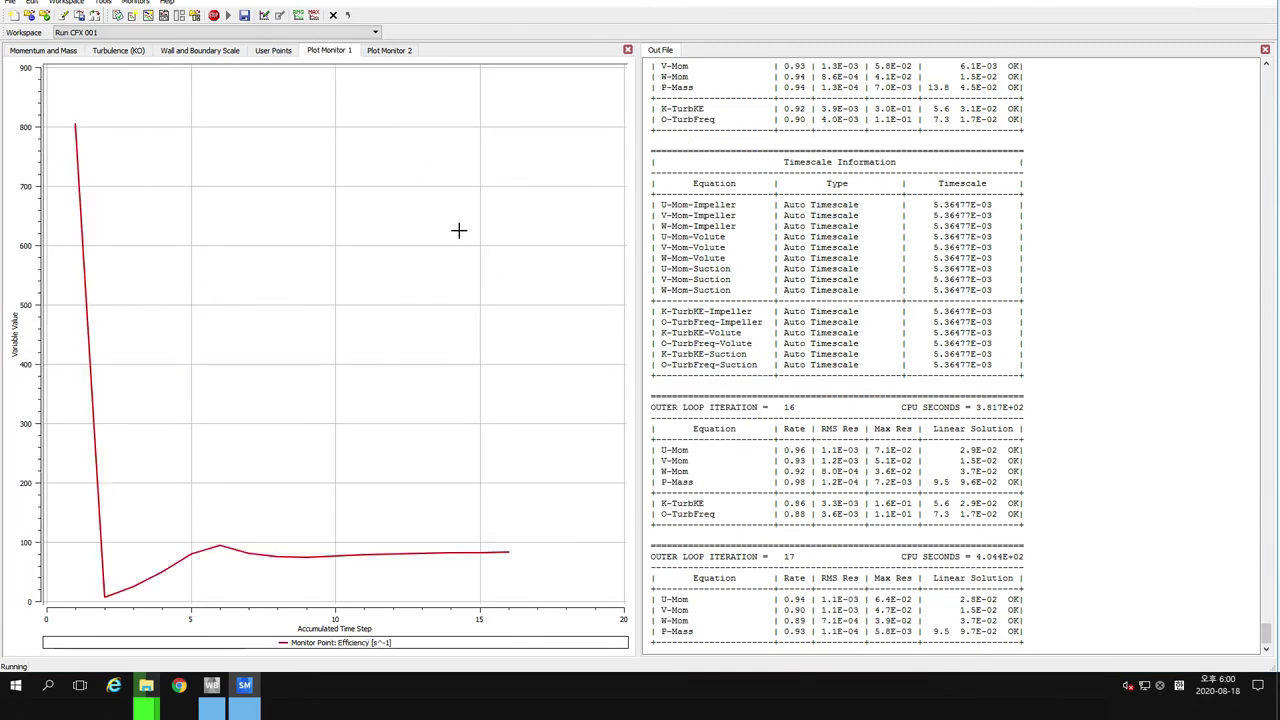
{"action": "mouse_move", "coordinate": [512, 553]}
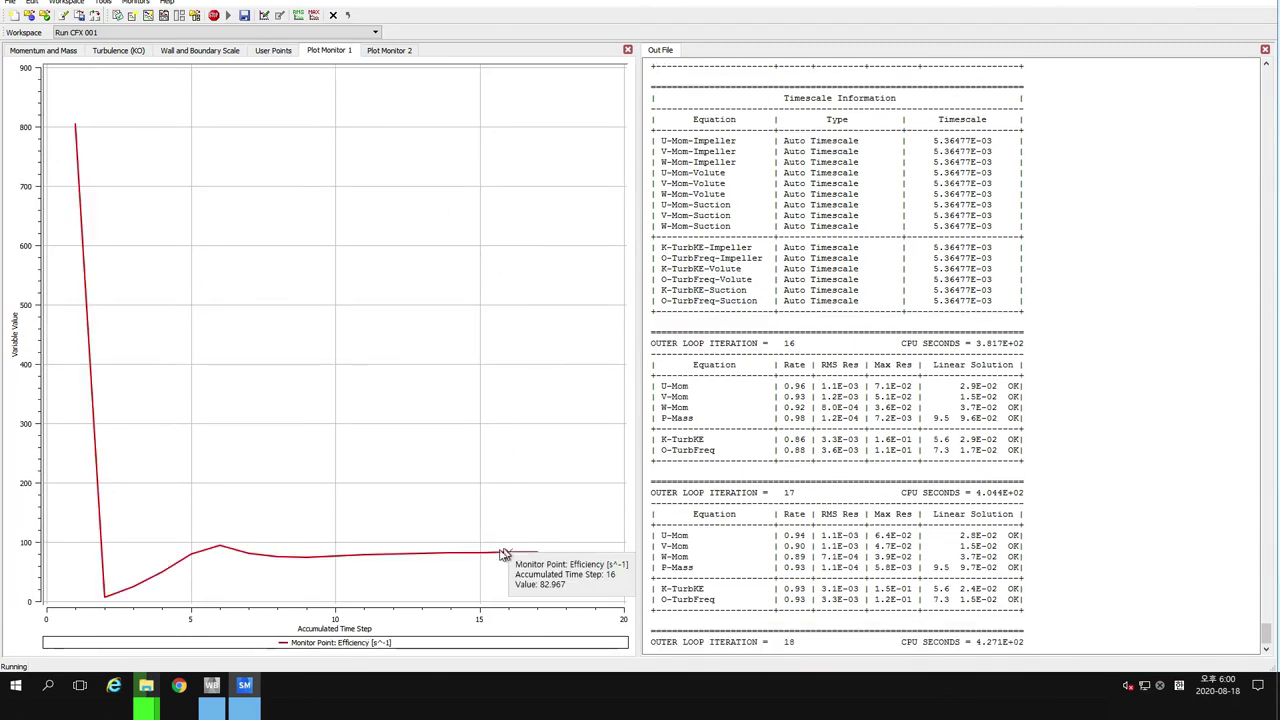
Give the User Points monitor's head plot a manual linear scale with a lower bound of 85 and an upper bound of 95
{"action": "left_click", "coordinate": [276, 52]}
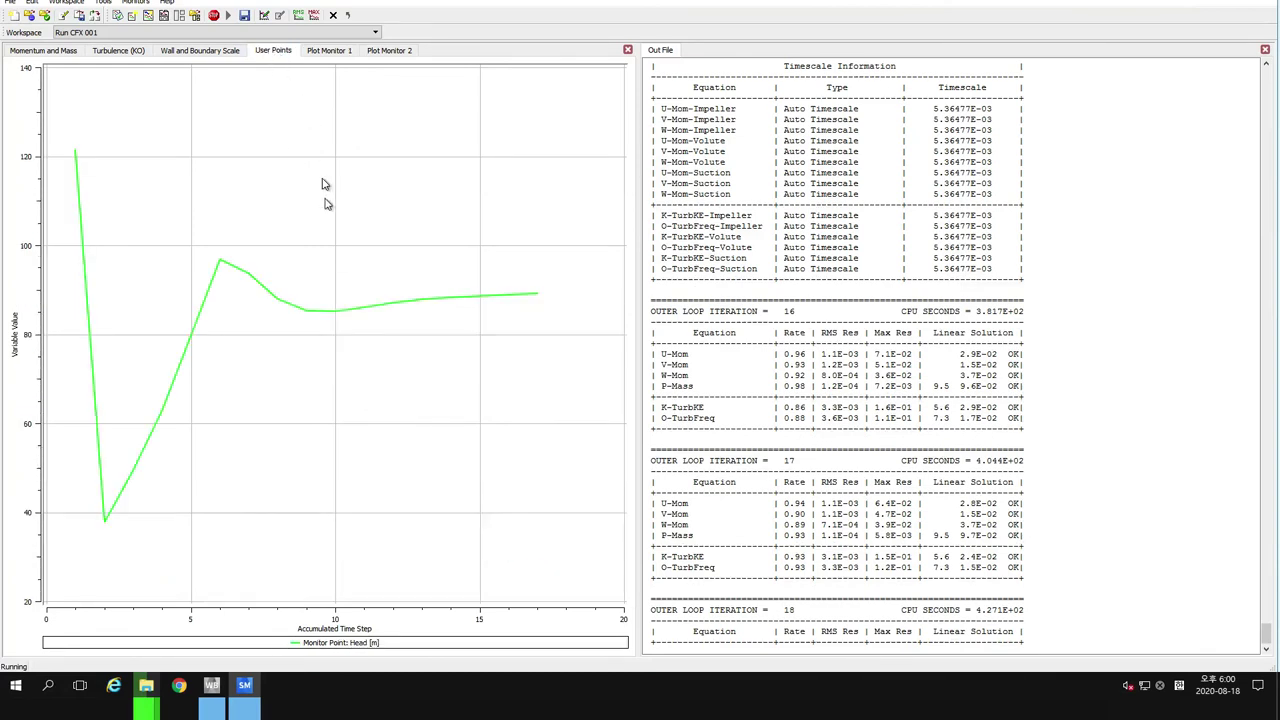
{"action": "right_click", "coordinate": [445, 260]}
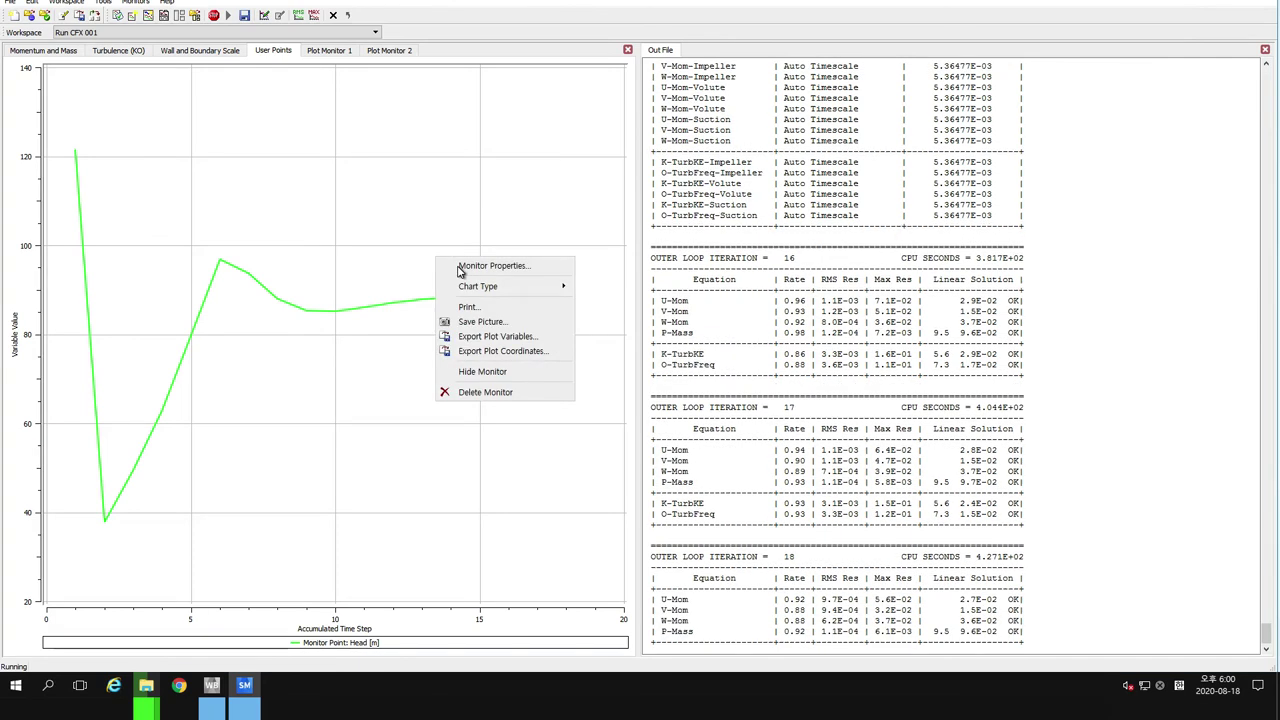
{"action": "left_click", "coordinate": [456, 265]}
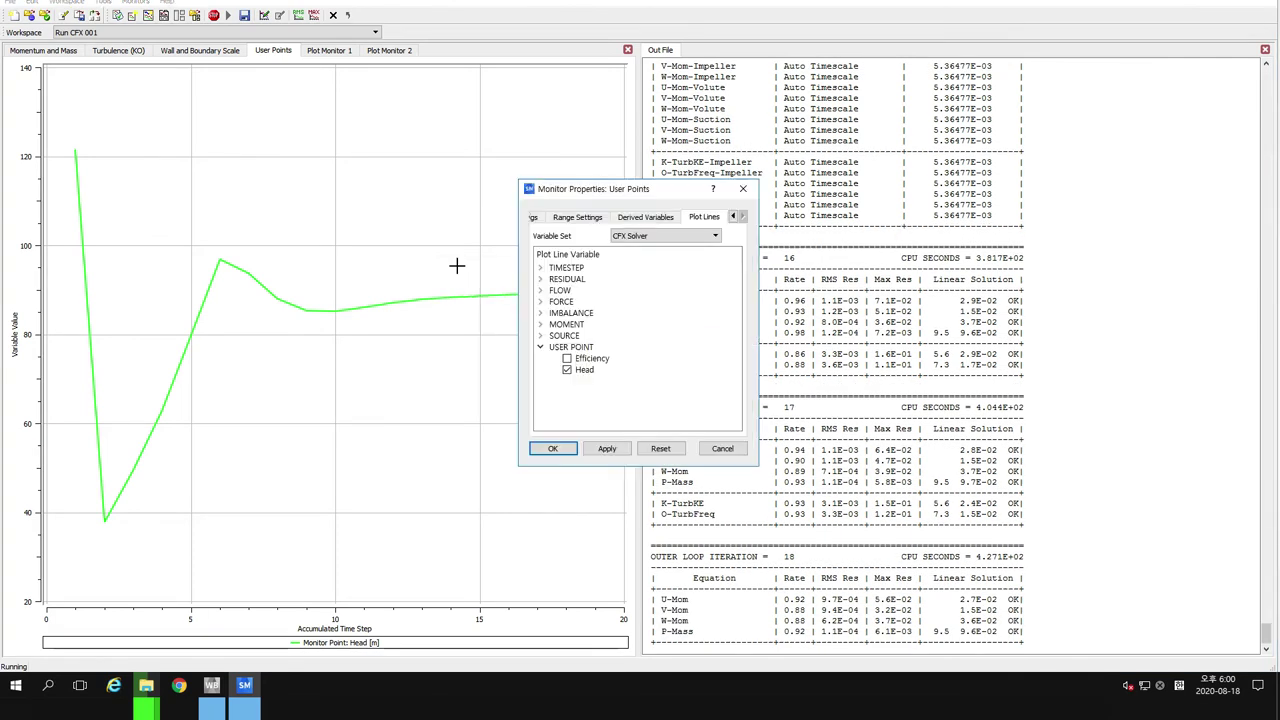
{"action": "left_click", "coordinate": [580, 217]}
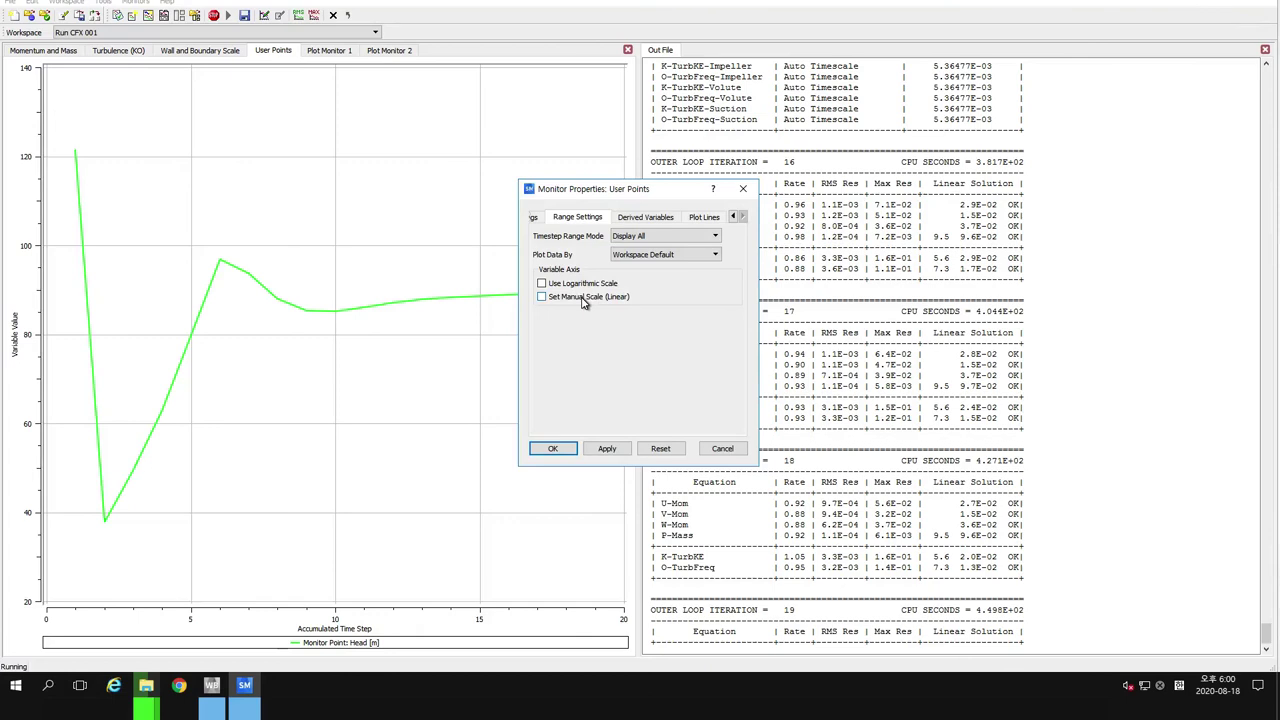
{"action": "left_click", "coordinate": [586, 297]}
{"action": "triple_click", "coordinate": [628, 316]}
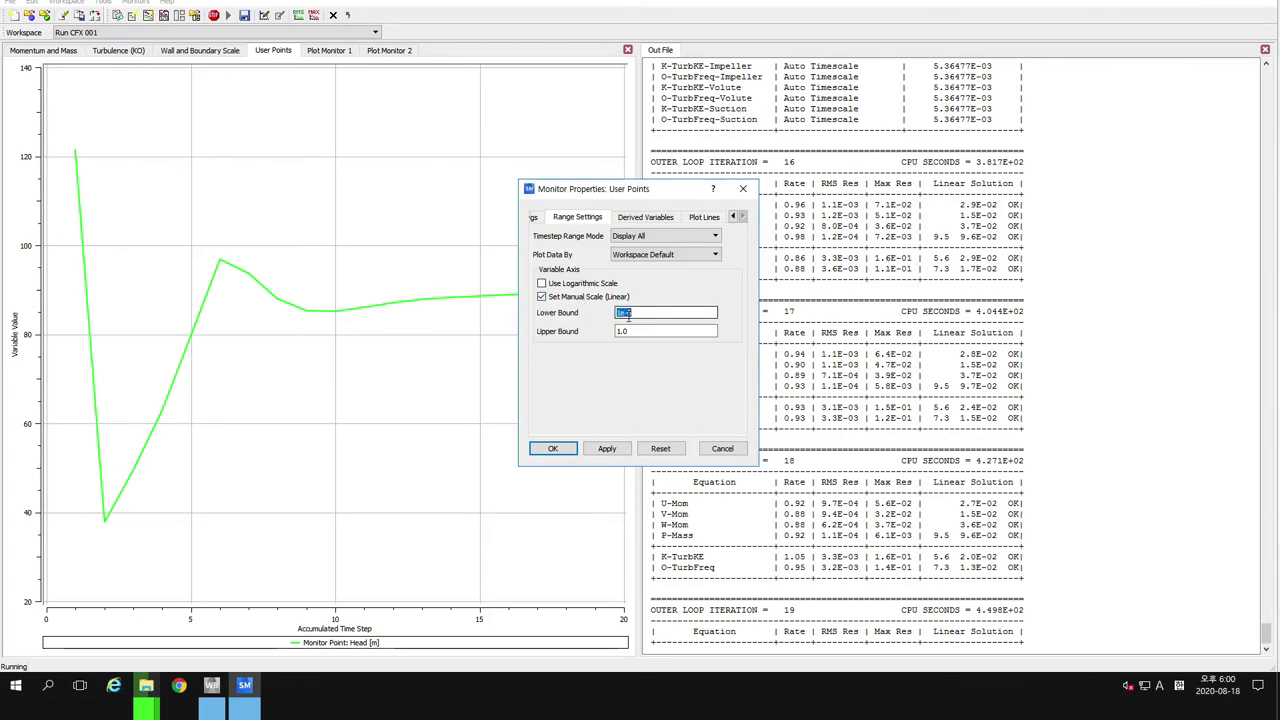
{"action": "type", "text": "85"}
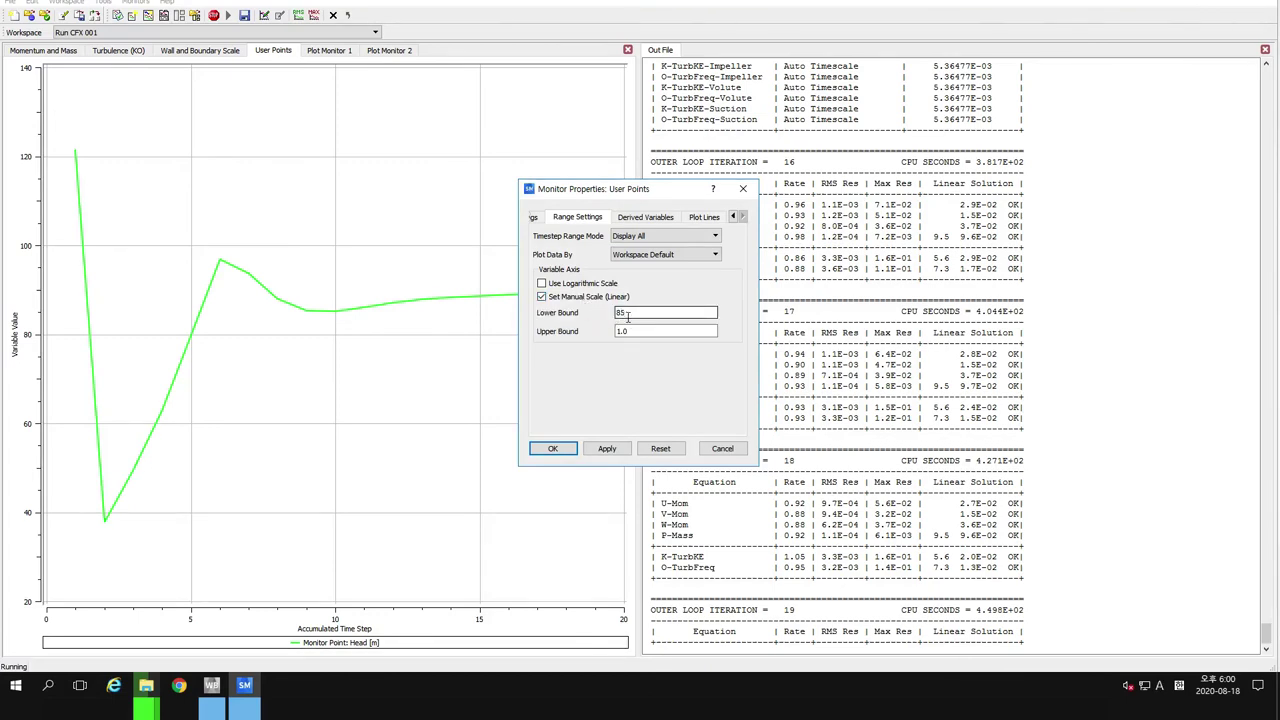
{"action": "left_click", "coordinate": [629, 333]}
{"action": "double_click", "coordinate": [630, 333]}
{"action": "type", "text": "95"}
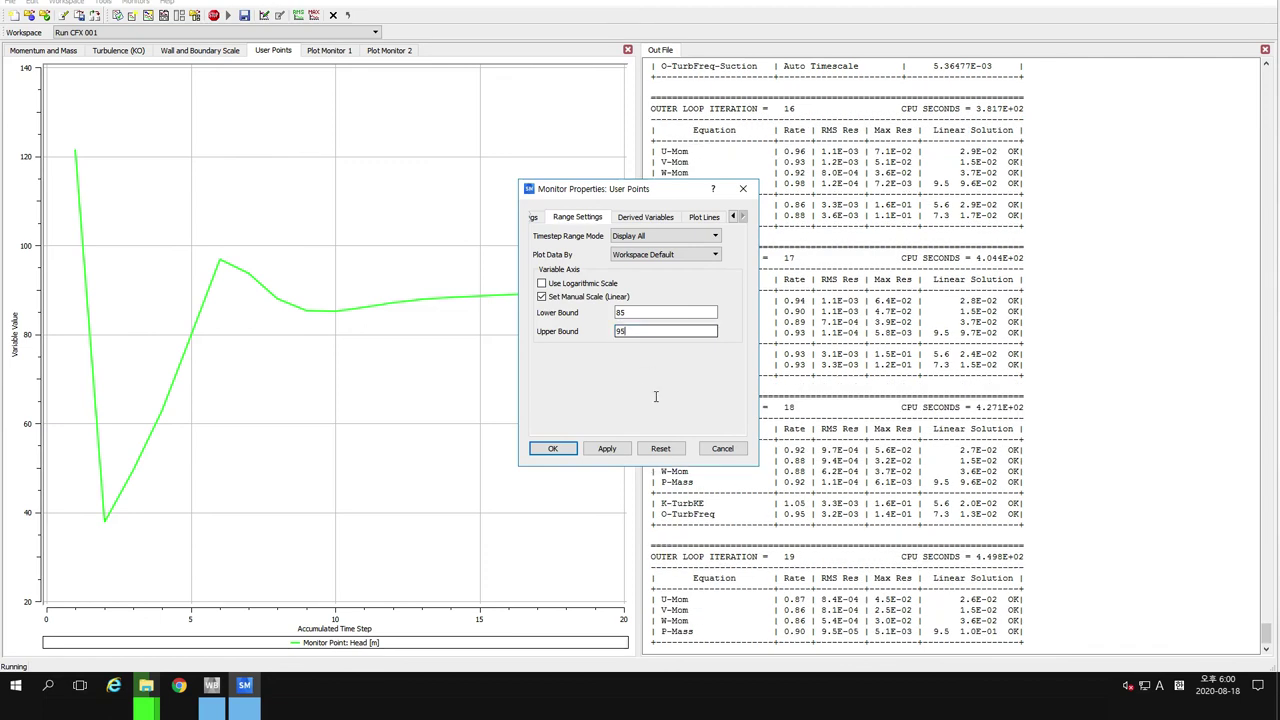
{"action": "left_click", "coordinate": [596, 454]}
{"action": "left_click", "coordinate": [556, 451]}
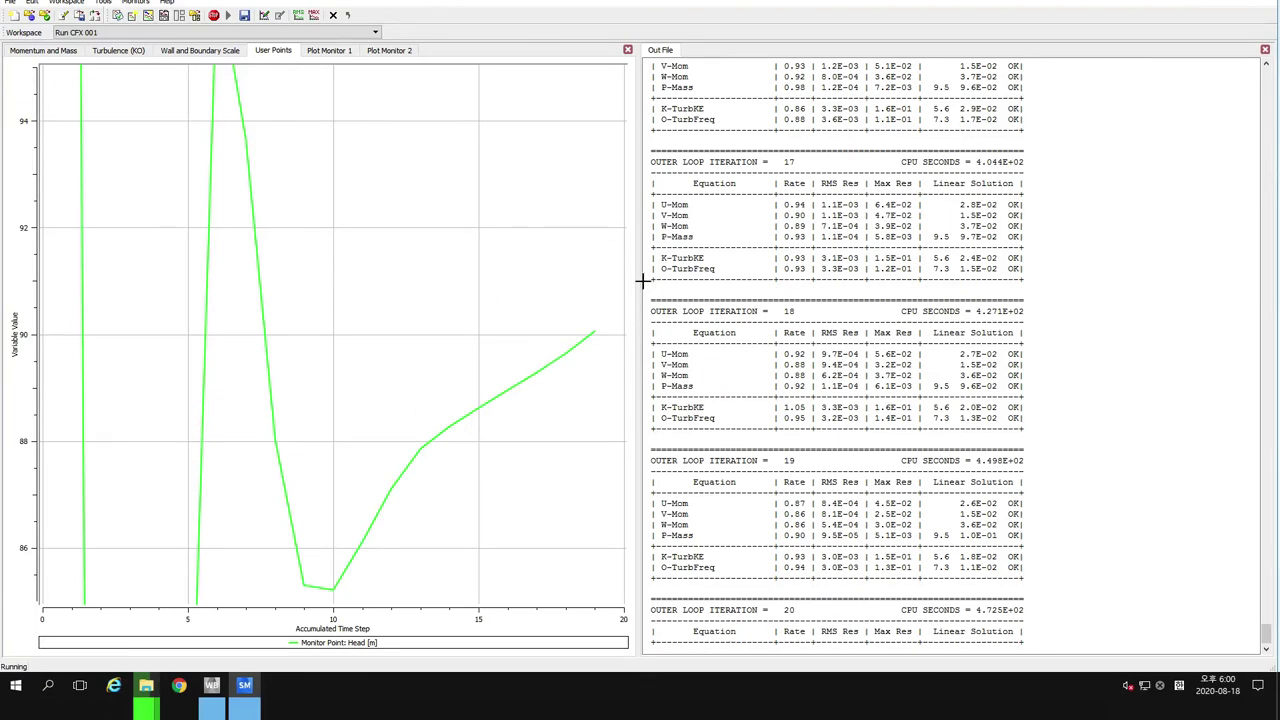
Give Plot Monitor 1's efficiency plot a manual linear scale with a lower bound of 80 and an upper bound of 95
{"action": "left_click", "coordinate": [72, 51]}
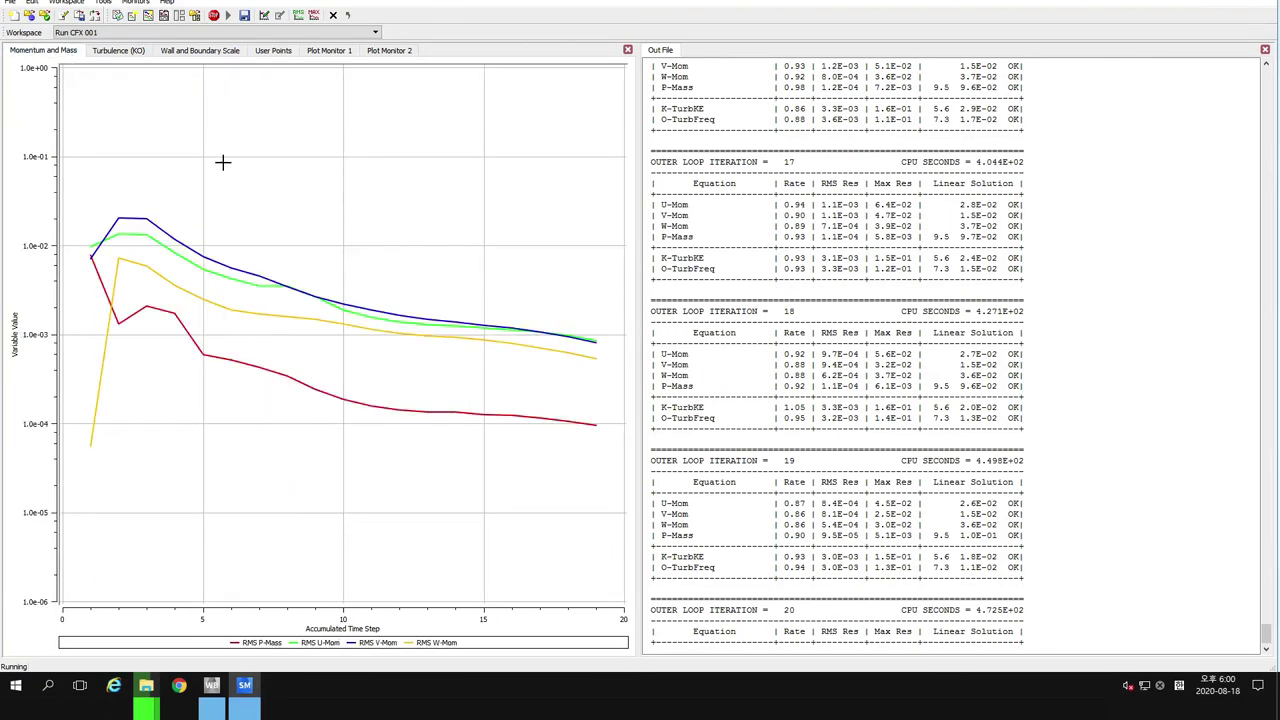
{"action": "left_click", "coordinate": [280, 52]}
{"action": "left_click", "coordinate": [322, 51]}
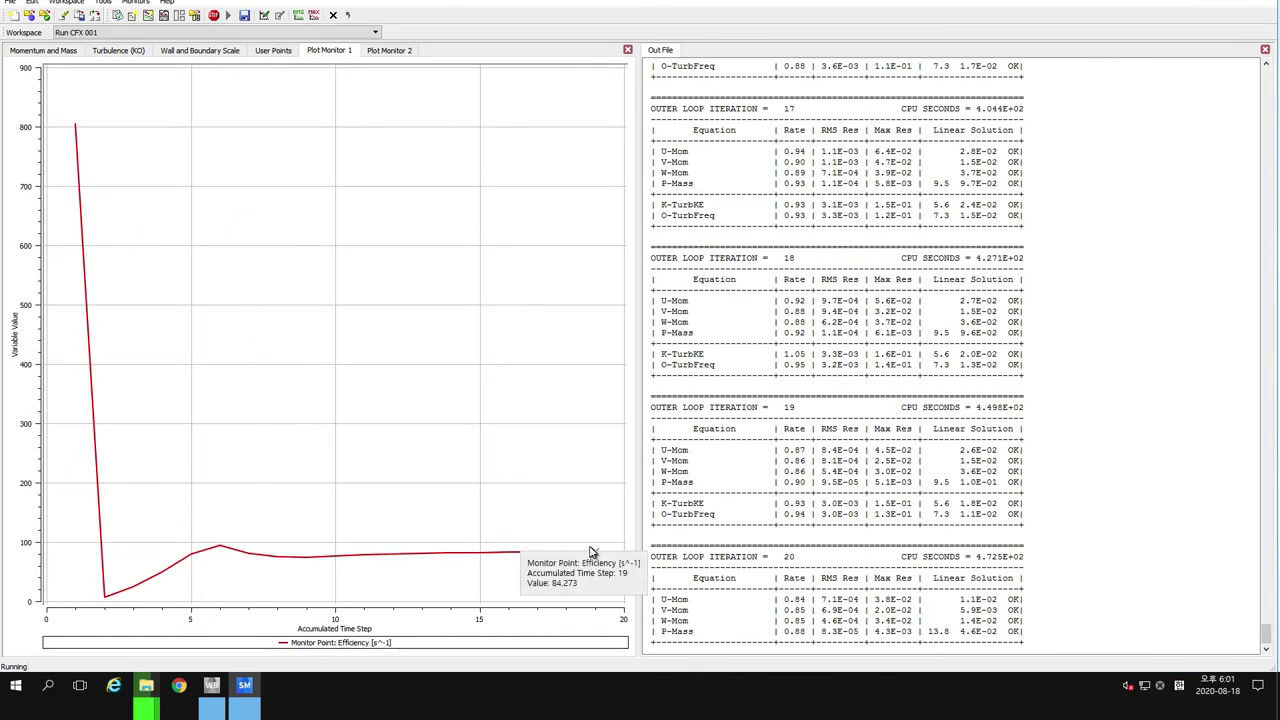
{"action": "right_click", "coordinate": [470, 456]}
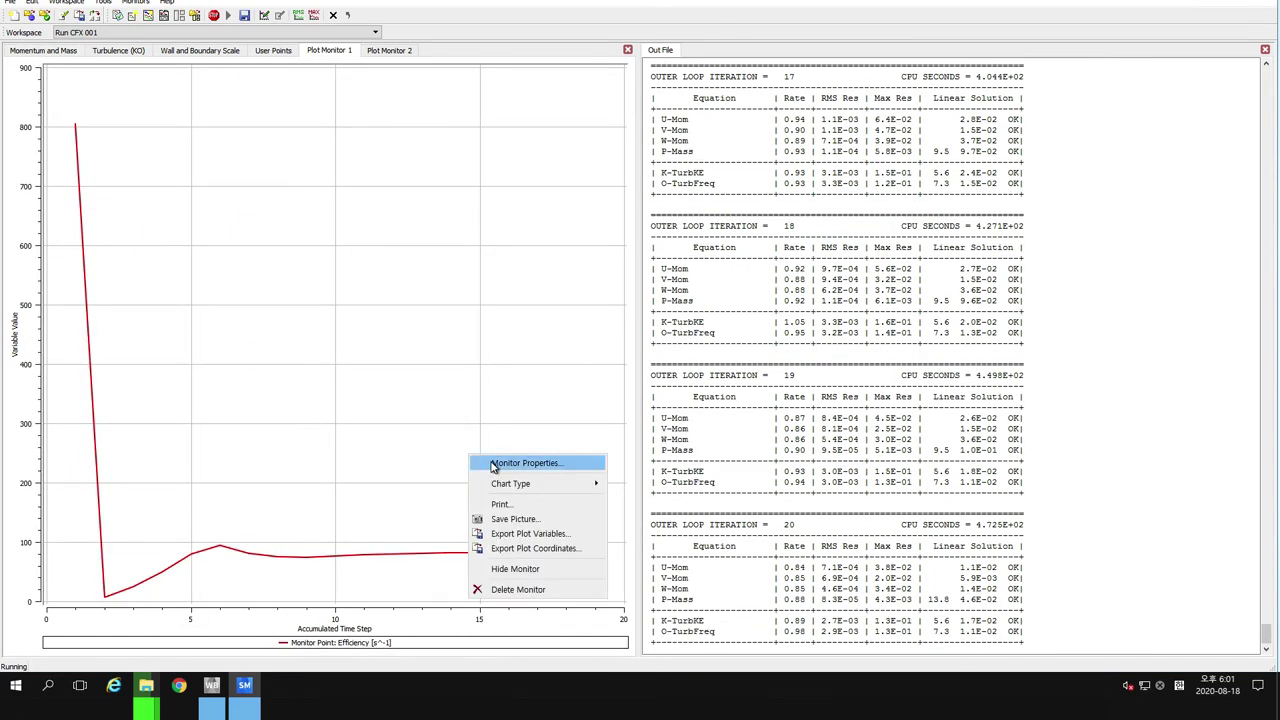
{"action": "left_click", "coordinate": [493, 466]}
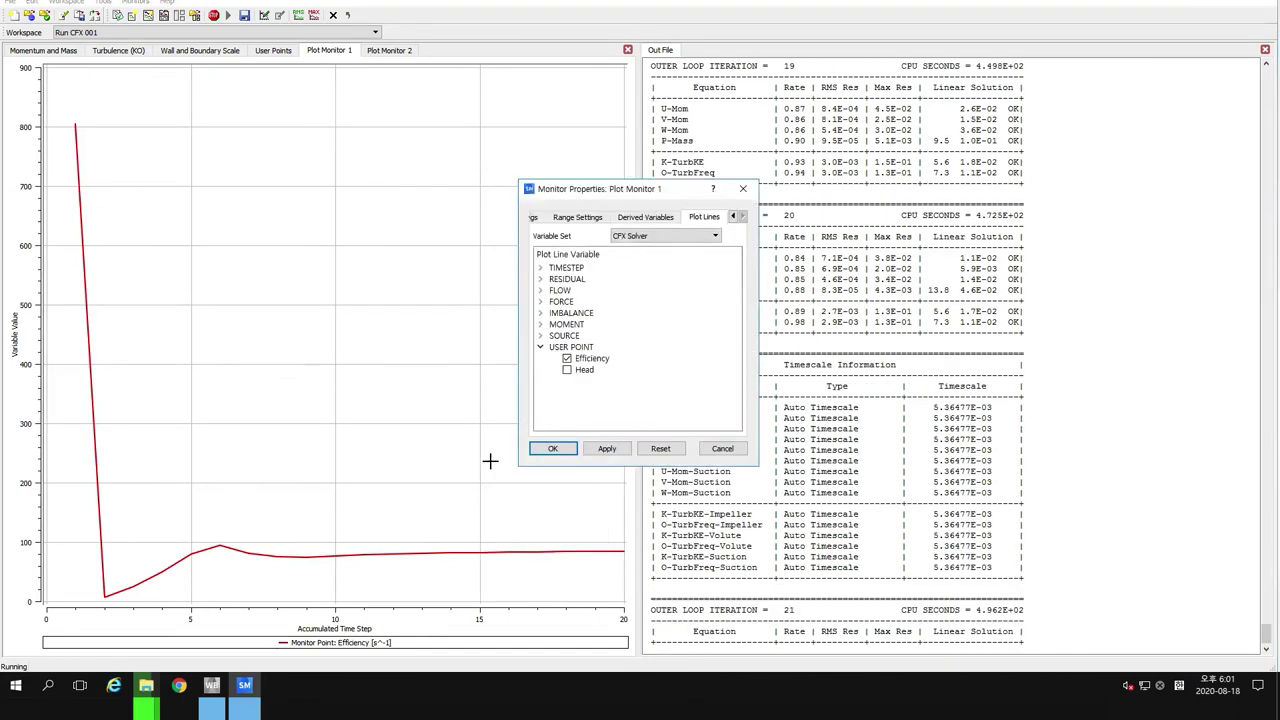
{"action": "left_click", "coordinate": [579, 218]}
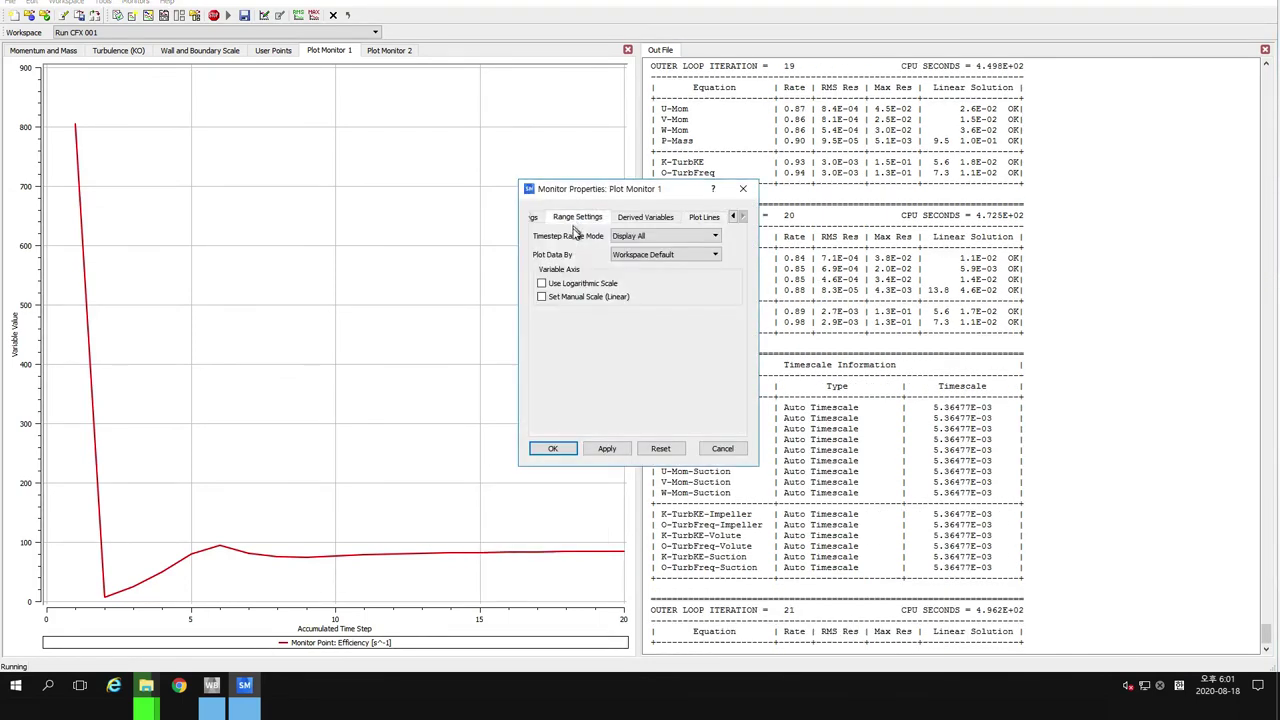
{"action": "left_click", "coordinate": [588, 297]}
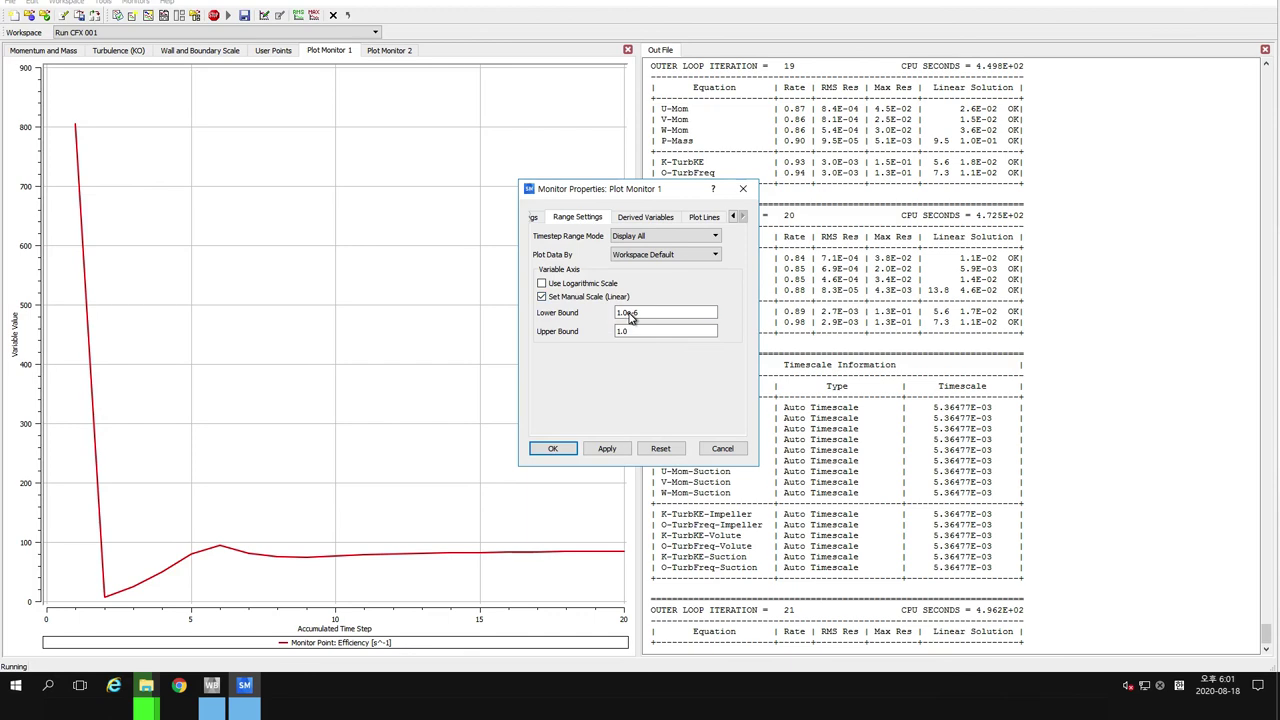
{"action": "double_click", "coordinate": [630, 314]}
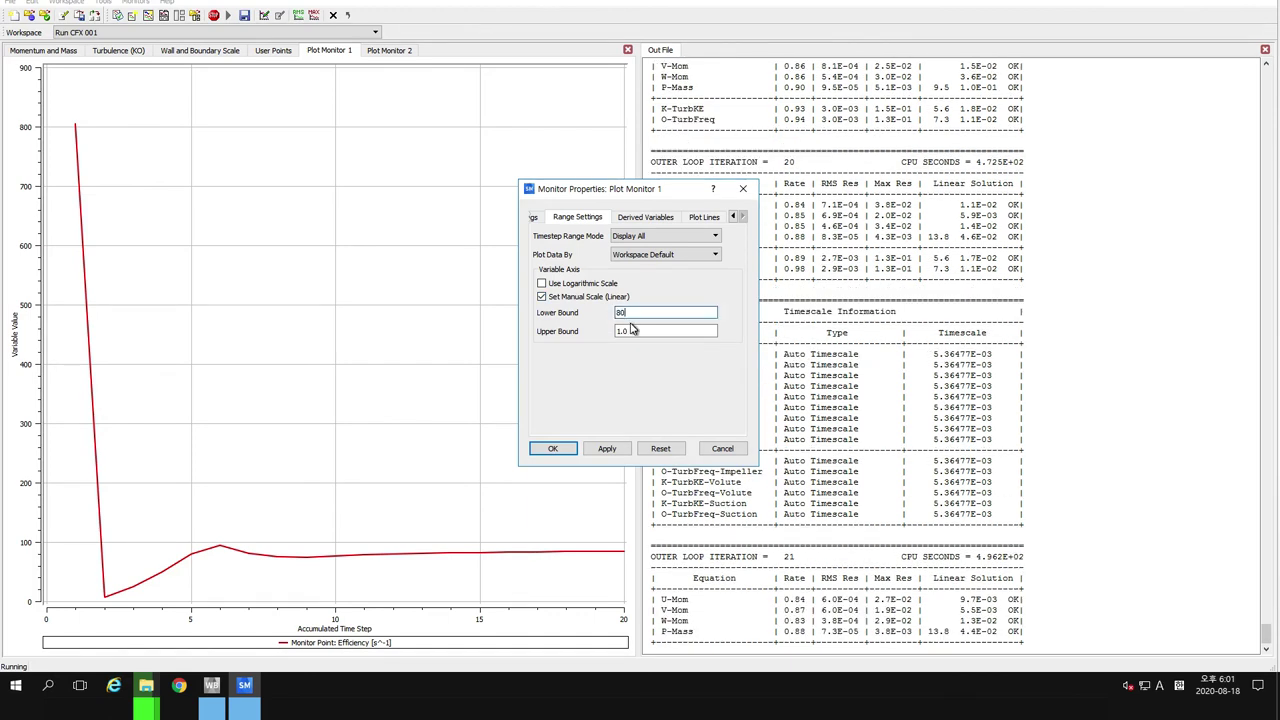
{"action": "double_click", "coordinate": [632, 331]}
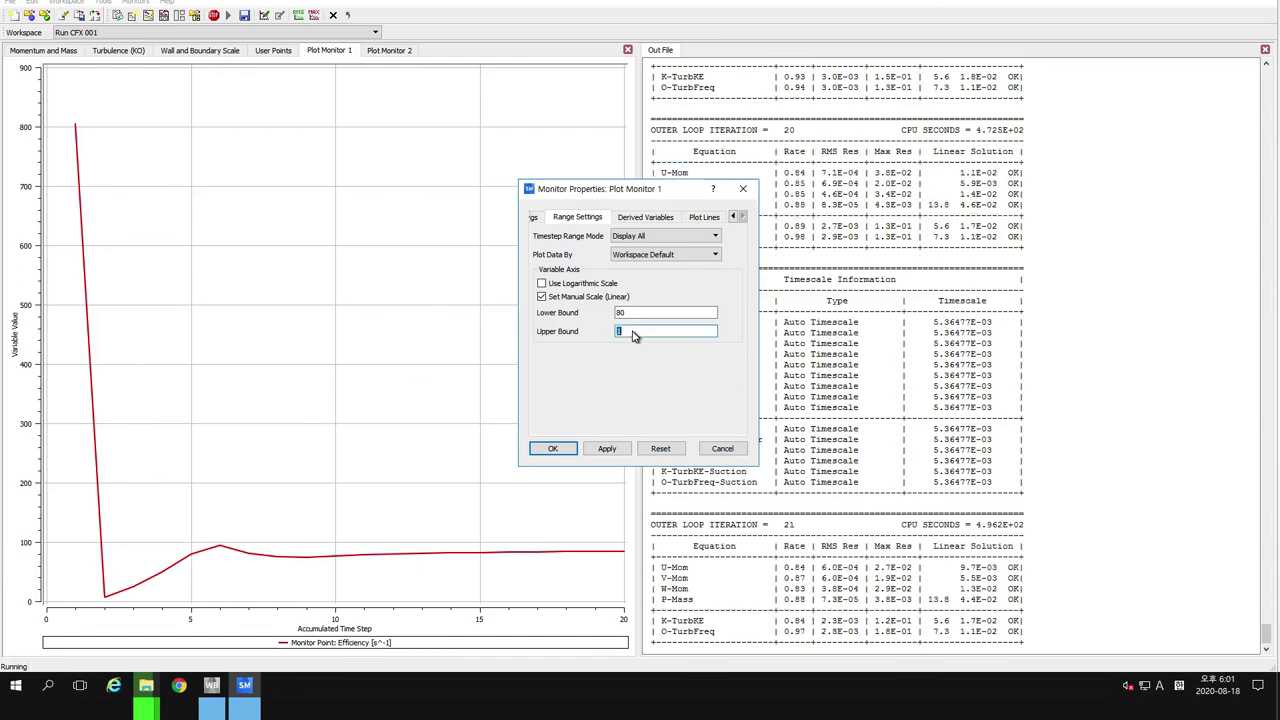
{"action": "type", "text": "95"}
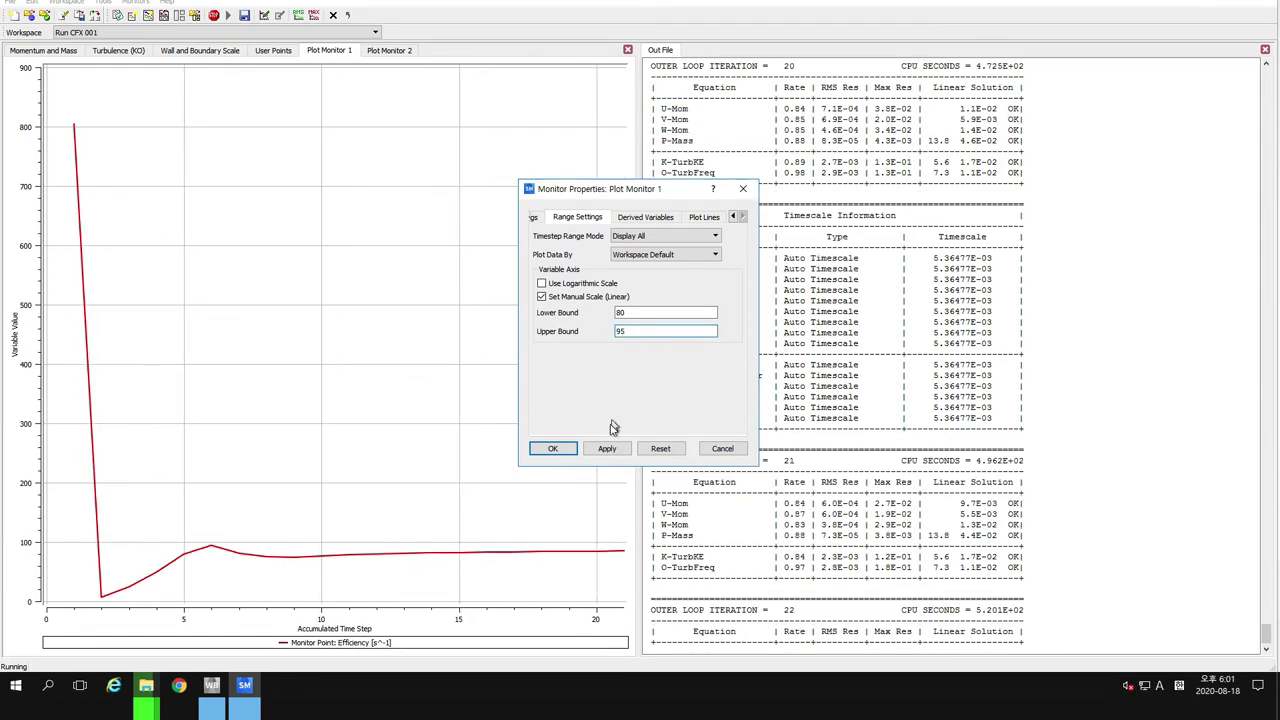
{"action": "left_click", "coordinate": [590, 452]}
{"action": "left_click", "coordinate": [553, 449]}
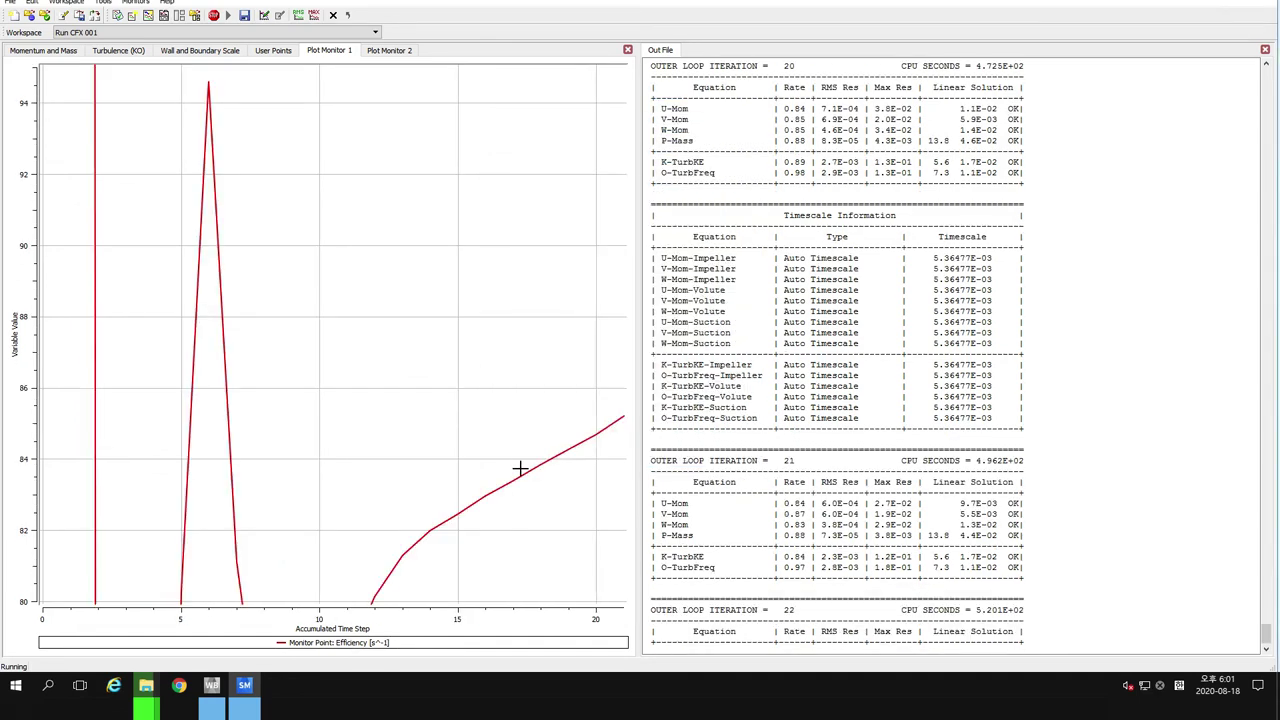
Give Plot Monitor 2's imbalance plot a manual linear scale with a lower bound of -1
{"action": "left_click", "coordinate": [389, 52]}
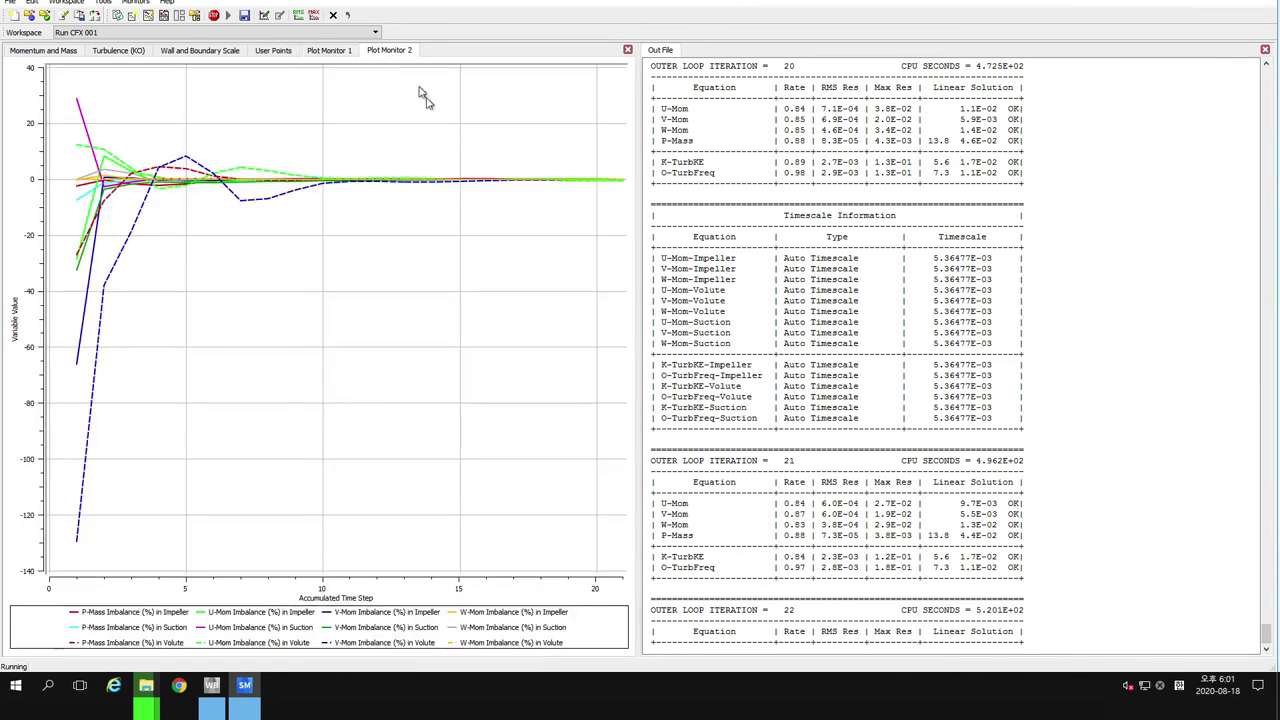
{"action": "right_click", "coordinate": [469, 229]}
{"action": "left_click", "coordinate": [501, 242]}
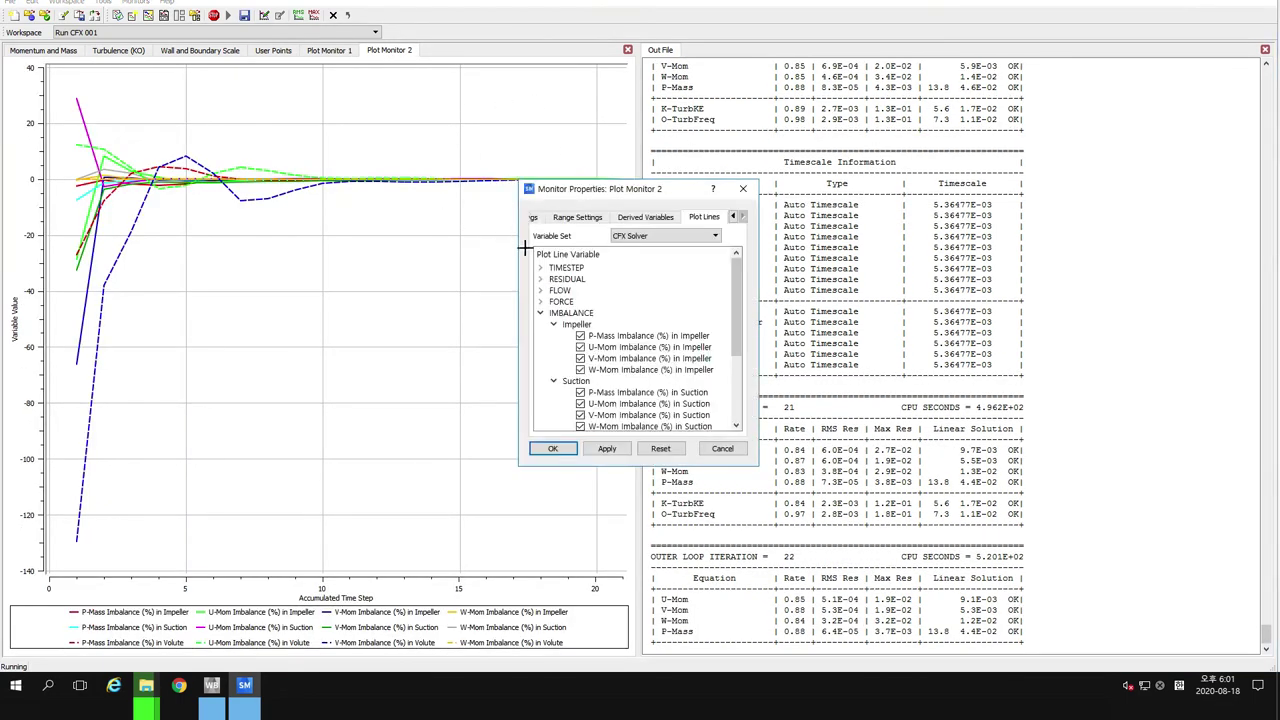
{"action": "left_click", "coordinate": [577, 217]}
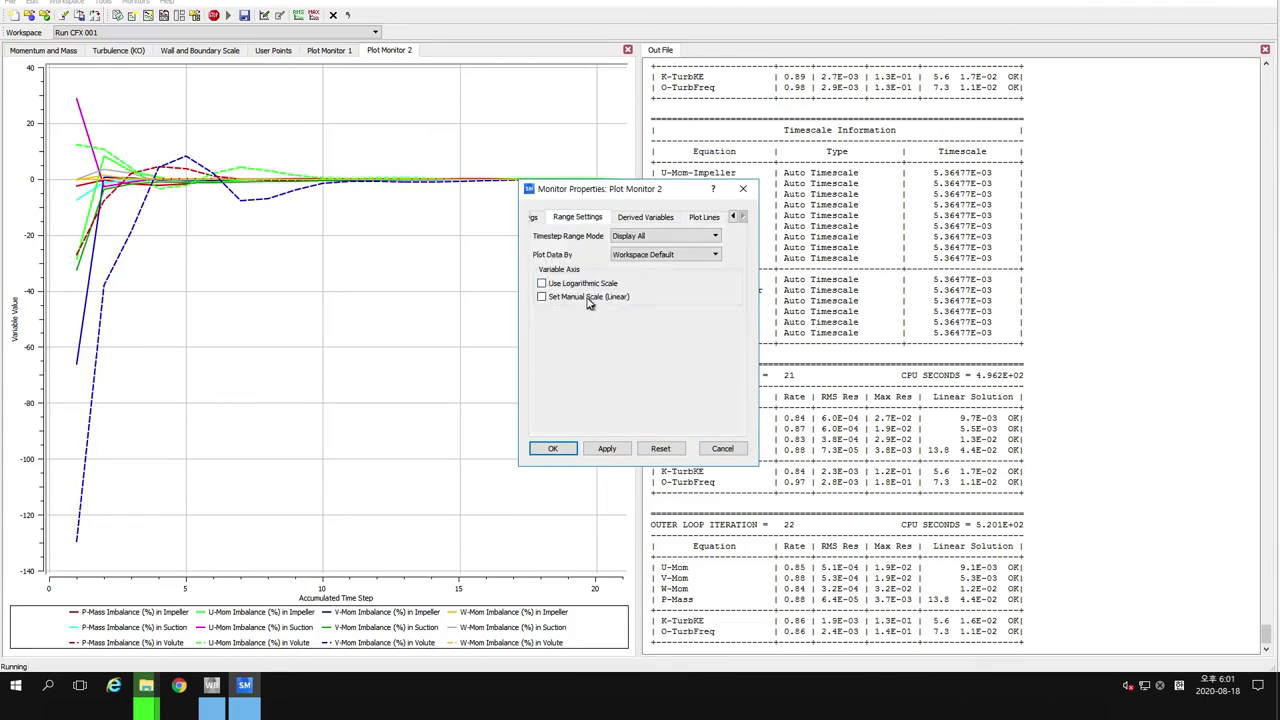
{"action": "left_click", "coordinate": [590, 298]}
{"action": "double_click", "coordinate": [638, 312]}
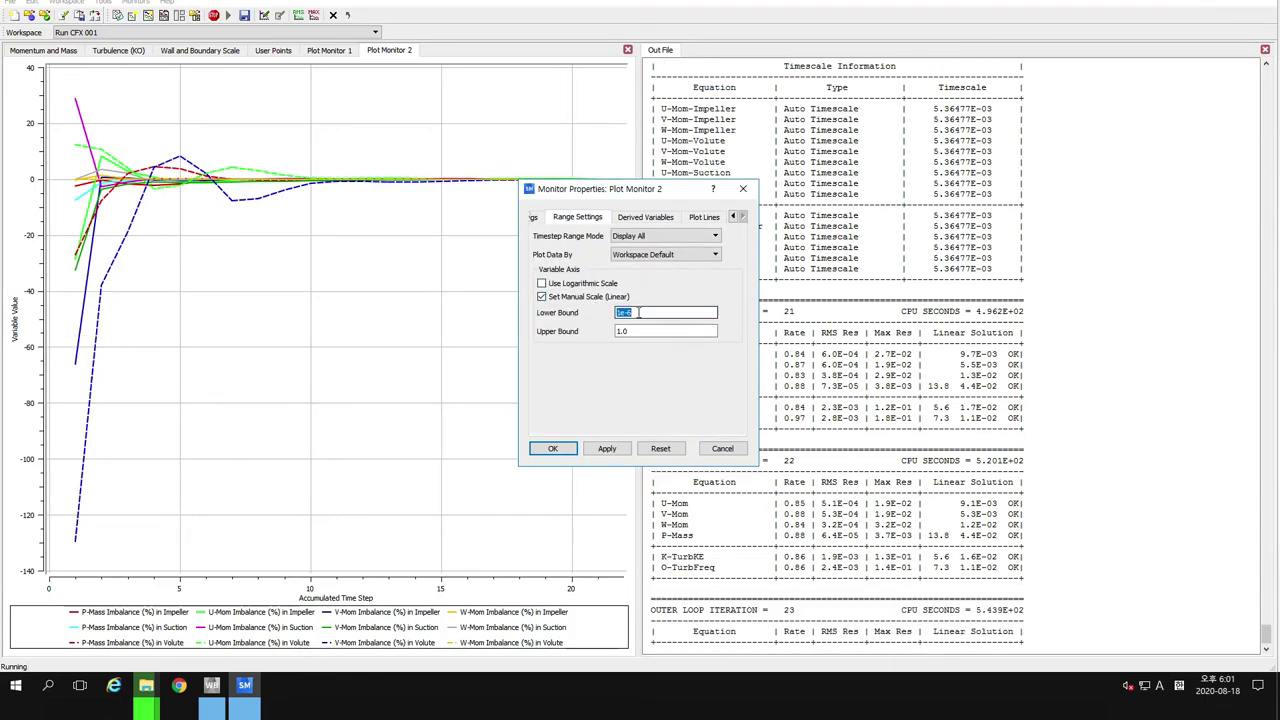
{"action": "type", "text": "-1"}
{"action": "left_click", "coordinate": [554, 449]}
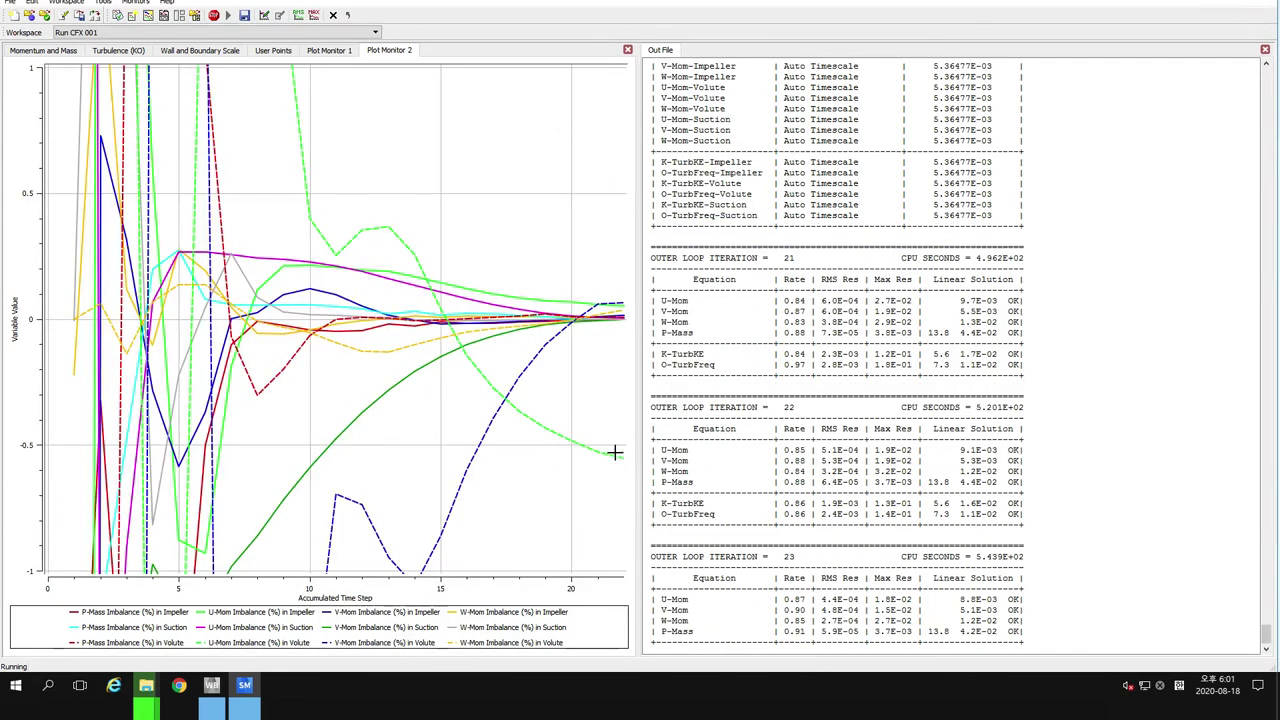
{"action": "mouse_move", "coordinate": [613, 461]}
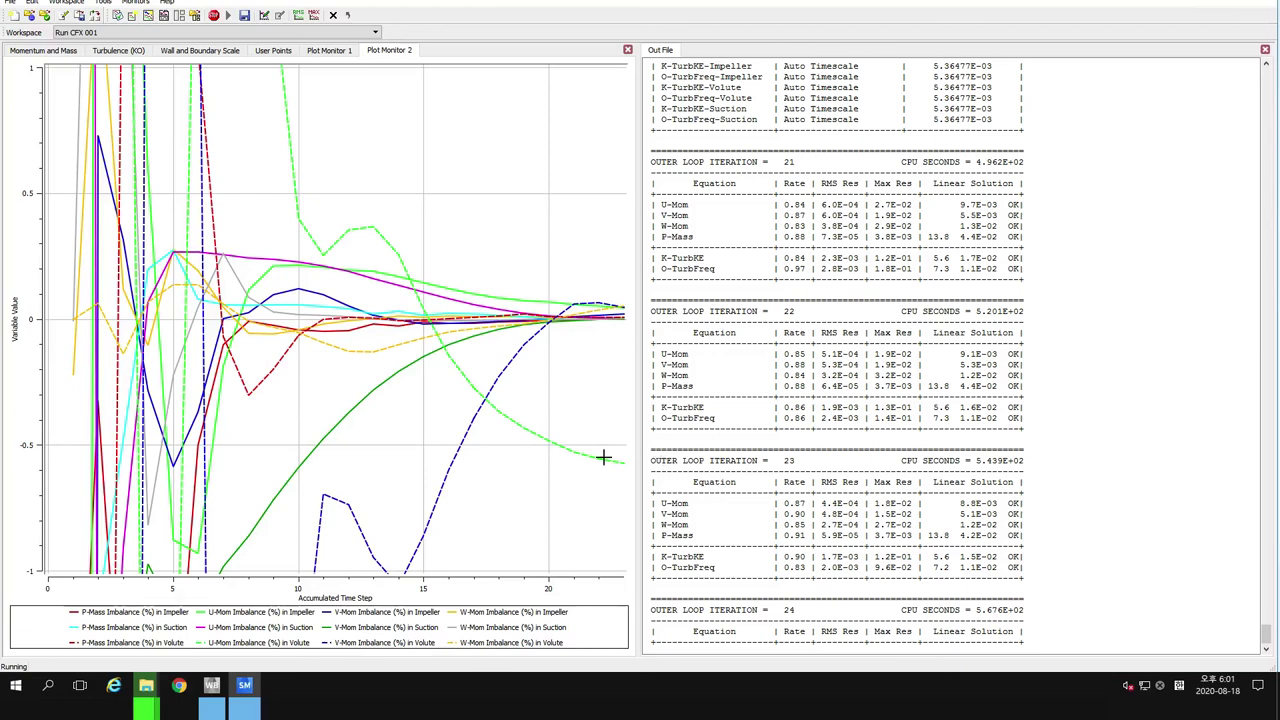
Review the momentum and mass residuals, and check the file copy progress in File Explorer before returning to the Solver Manager
{"action": "left_click", "coordinate": [57, 54]}
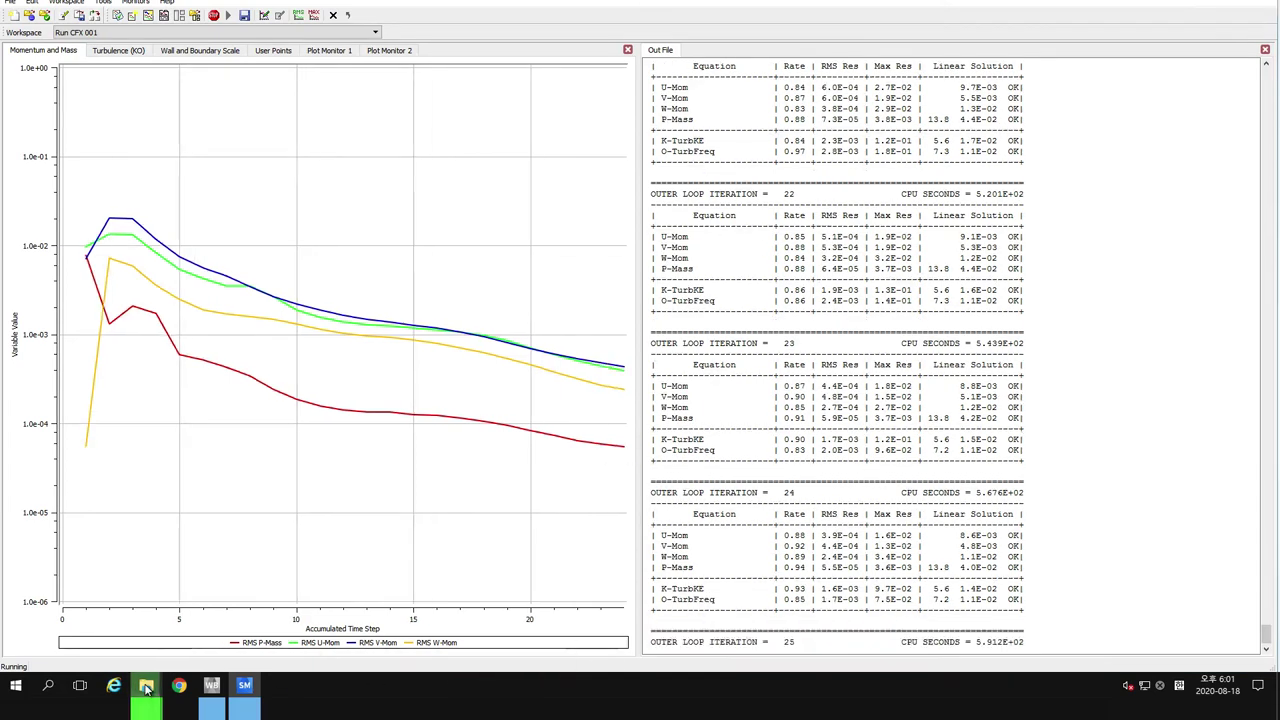
{"action": "mouse_move", "coordinate": [146, 687]}
{"action": "left_click", "coordinate": [495, 615]}
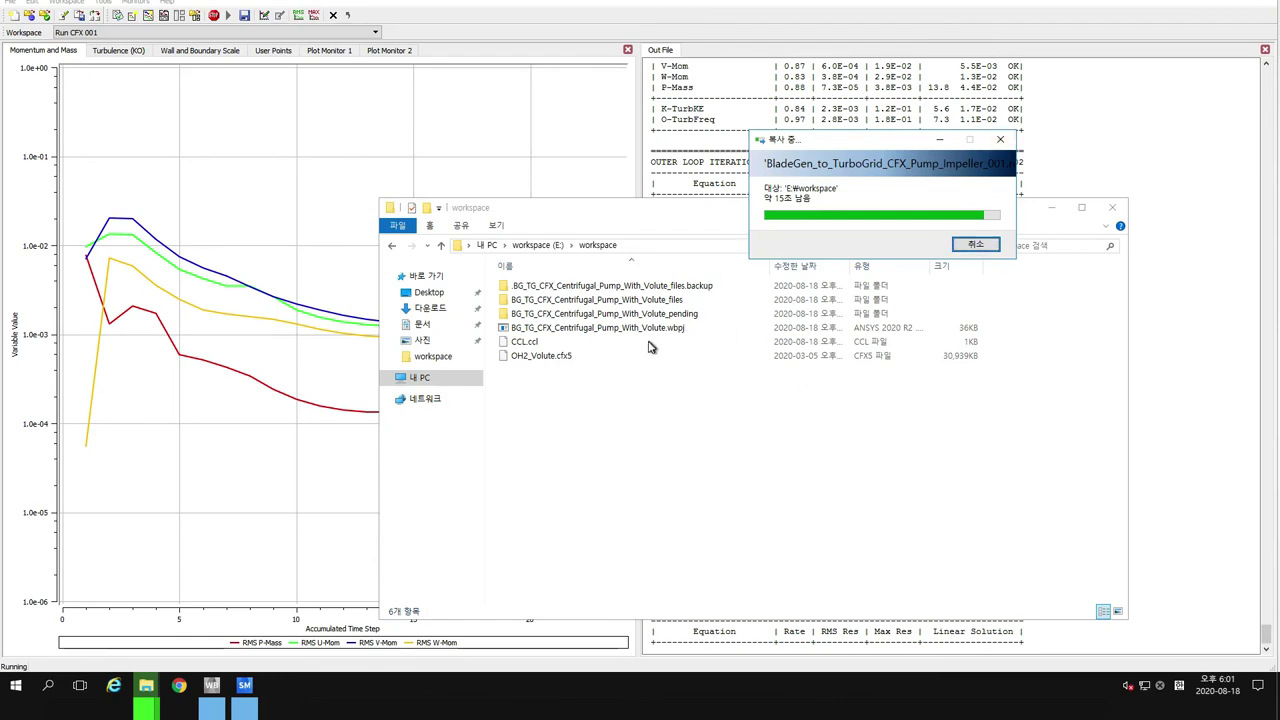
{"action": "left_click", "coordinate": [362, 152]}
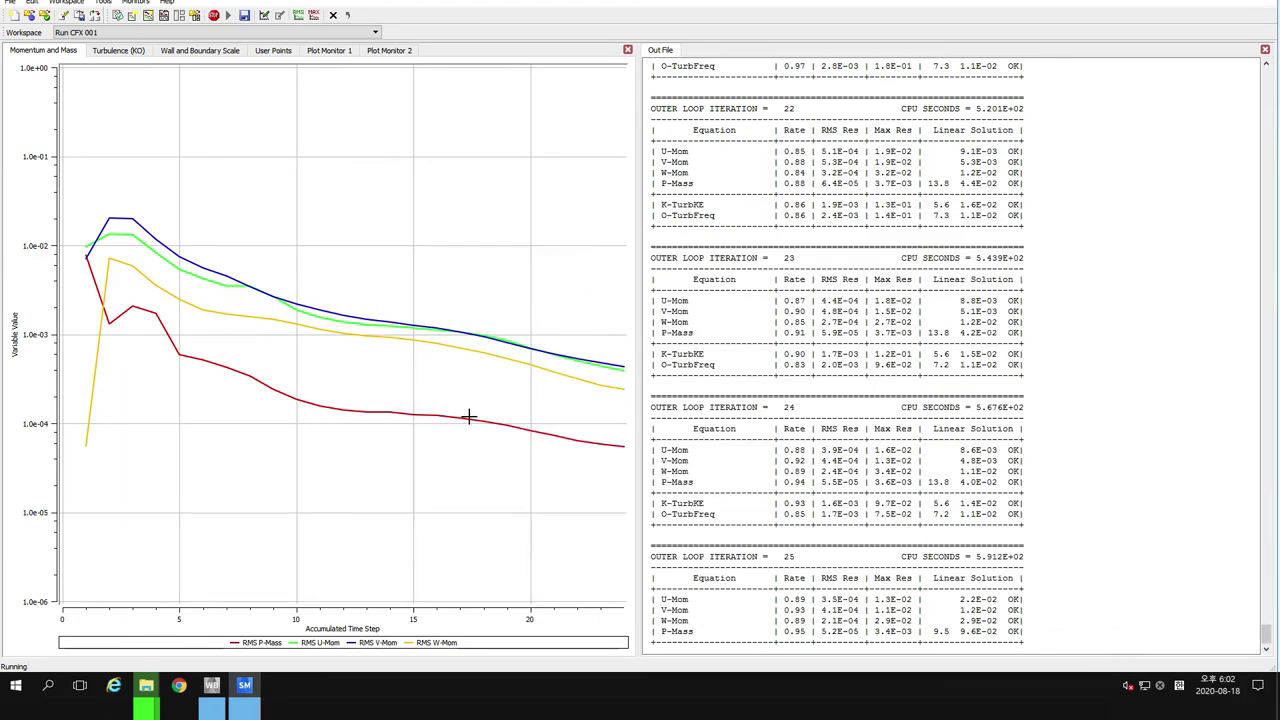
Switch to PowerPoint and bring the CFX-Solver slide fully into view to read its notes on monitoring the calculation
{"action": "key", "text": "alt+Tab"}
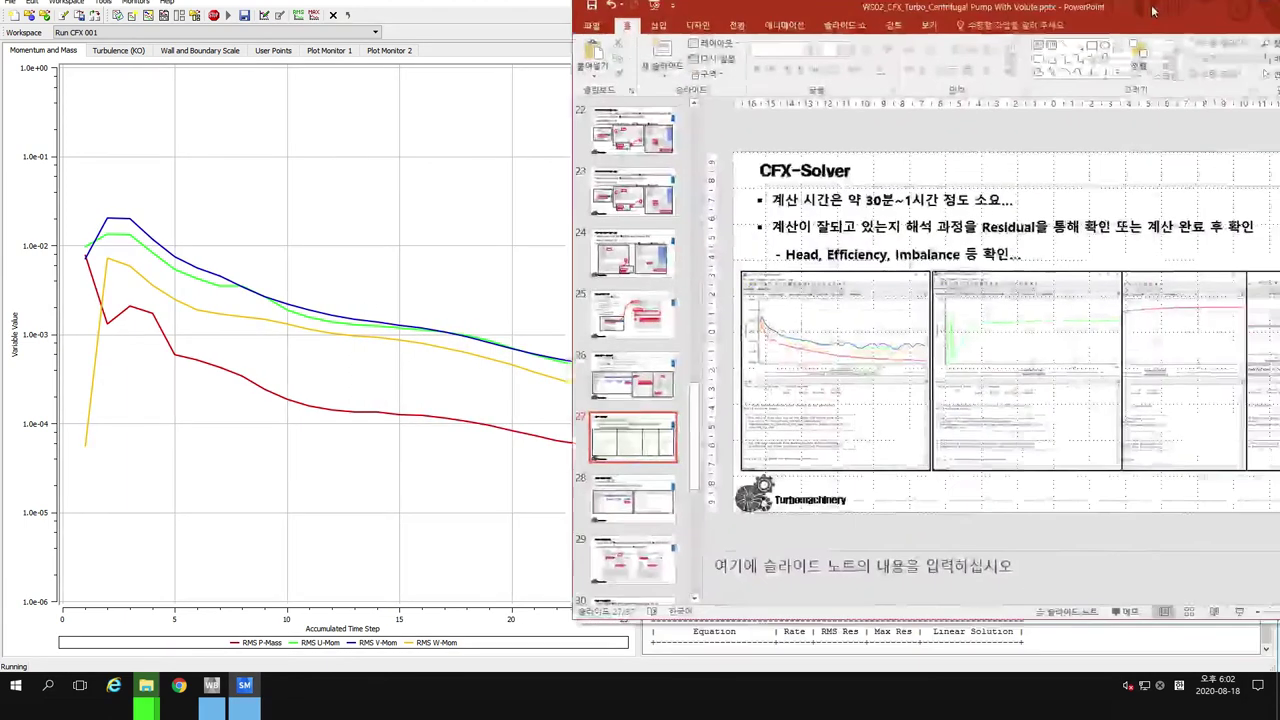
{"action": "left_click_drag", "start_coordinate": [1152, 10], "coordinate": [897, 23]}
{"action": "double_click", "coordinate": [896, 23]}
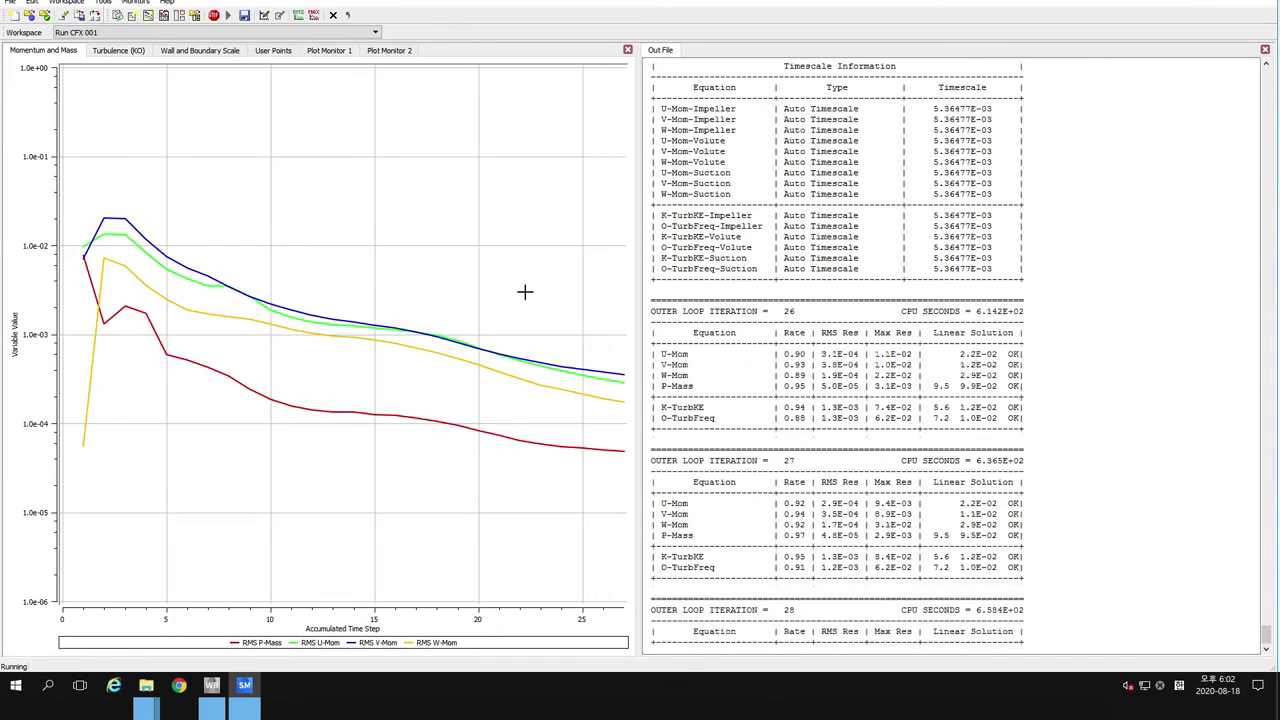
Stop the current CFX solver run and confirm the stop request
{"action": "left_click", "coordinate": [213, 15]}
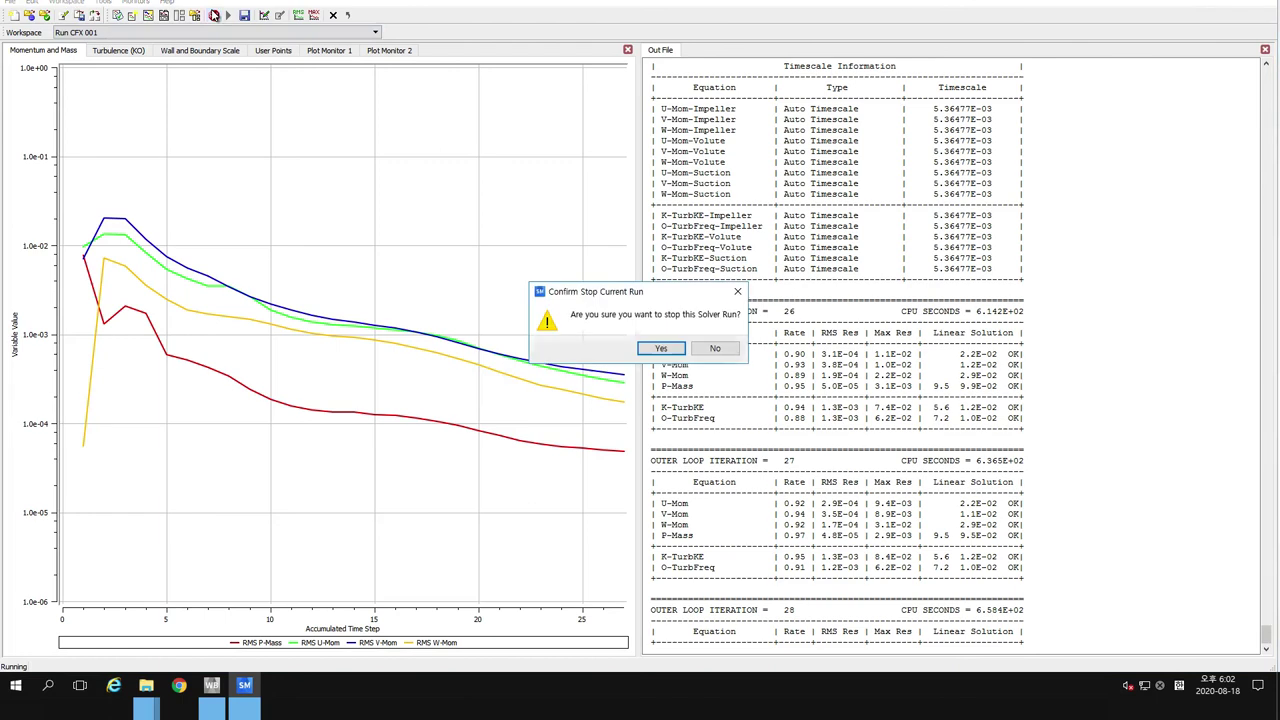
{"action": "left_click", "coordinate": [662, 349]}
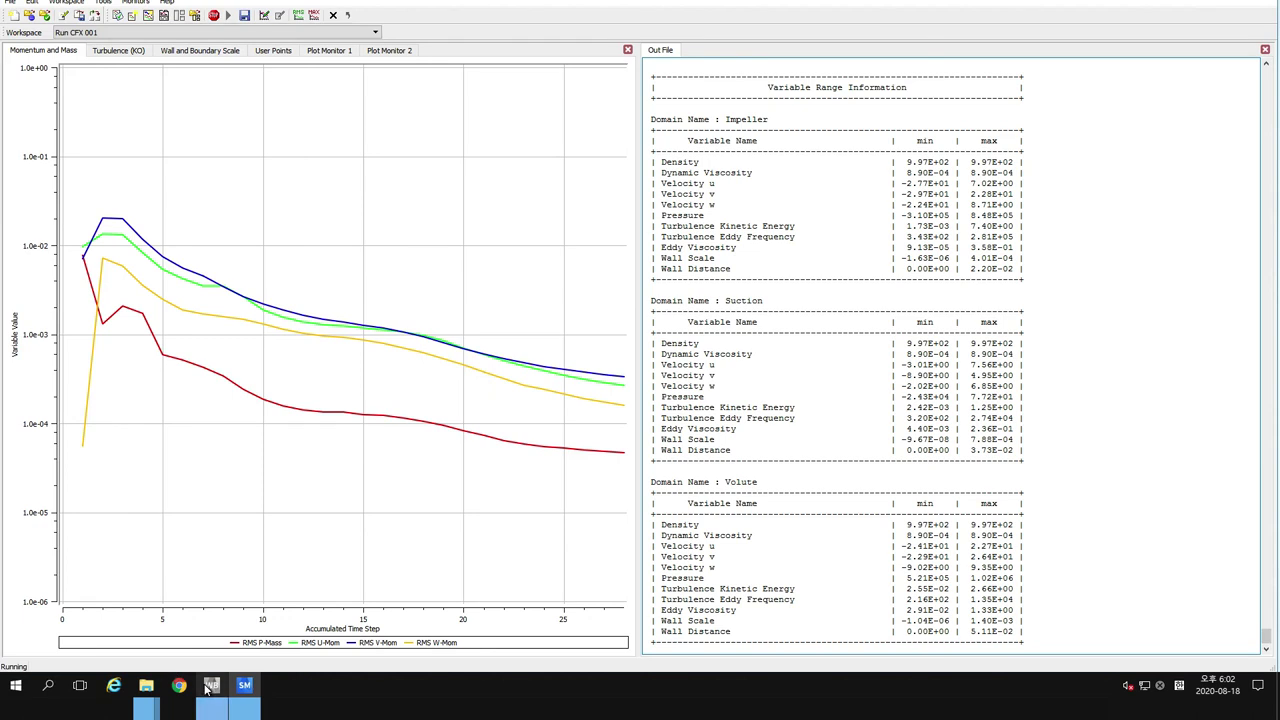
{"action": "mouse_move", "coordinate": [146, 686]}
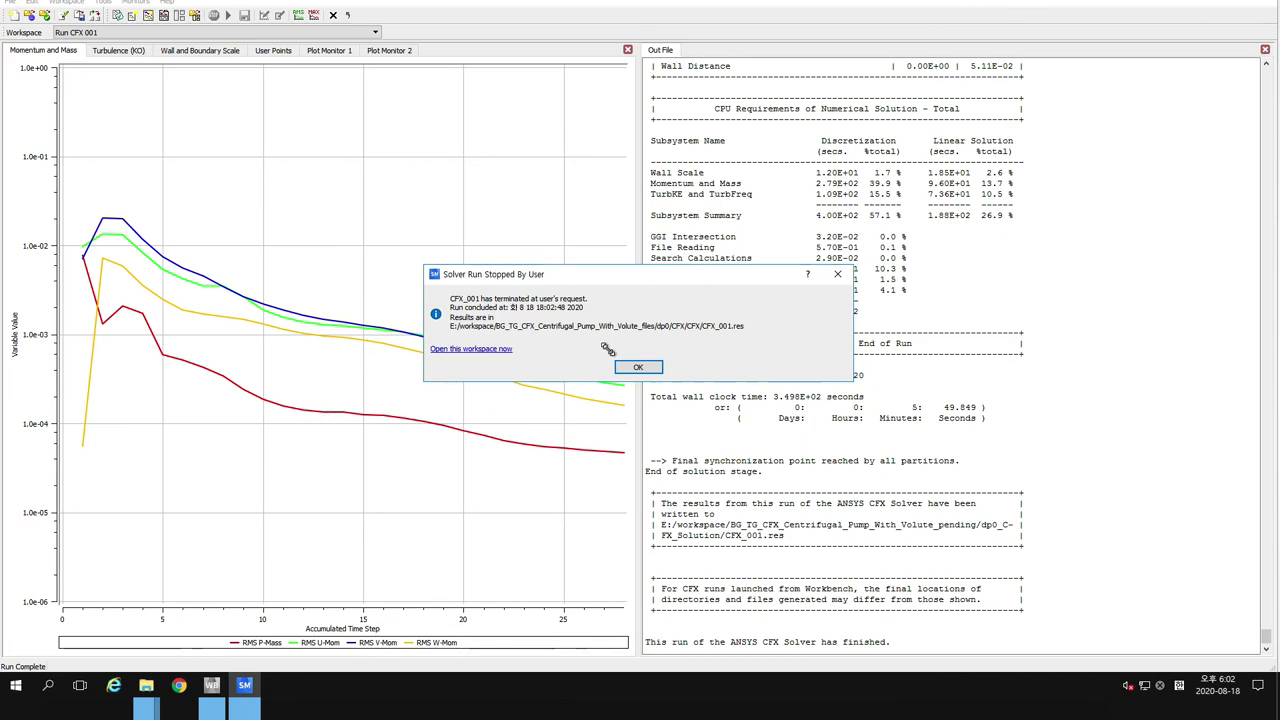
Dismiss the stopped-run notice, close the Solver Manager and return to the Workbench project
{"action": "left_click", "coordinate": [637, 368]}
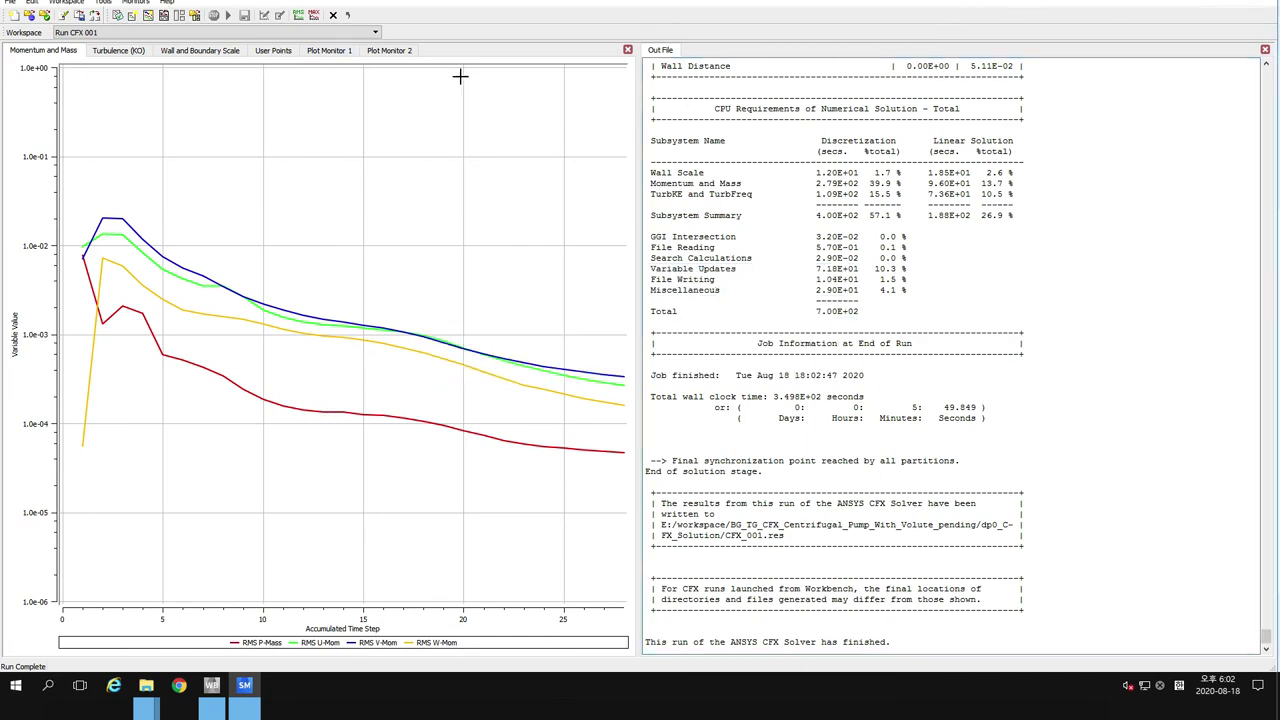
{"action": "key", "text": "alt+F4"}
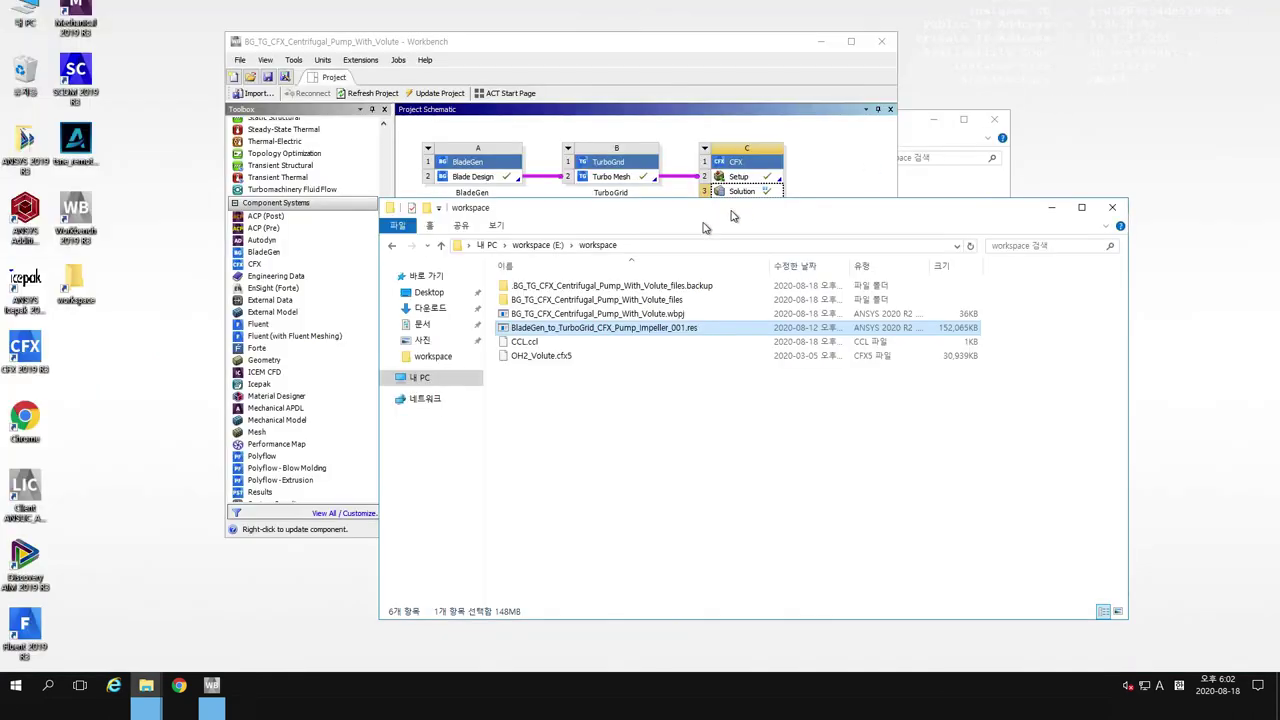
{"action": "left_click", "coordinate": [839, 176]}
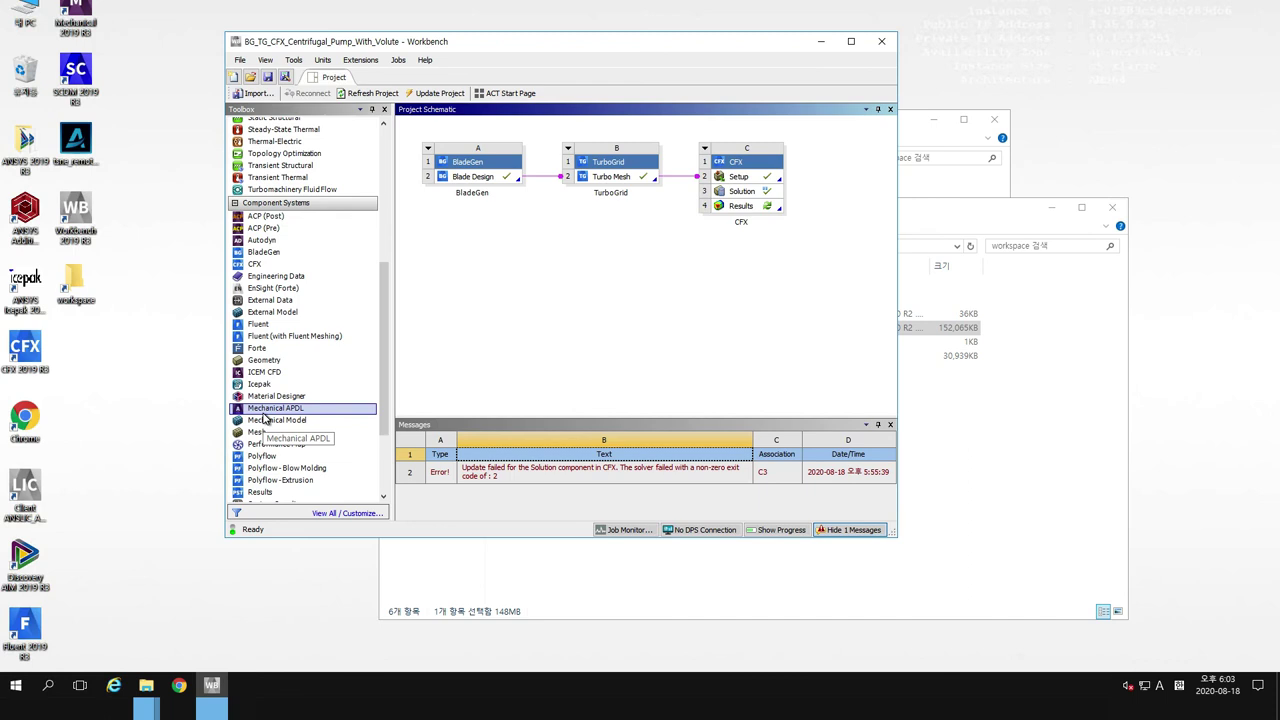
Add a standalone Results component below the BladeGen system in the project schematic and open it in a maximized CFD-Post window
{"action": "scroll", "coordinate": [263, 418], "scroll_direction": "down", "scroll_amount": 3}
{"action": "left_click_drag", "start_coordinate": [262, 386], "coordinate": [452, 256]}
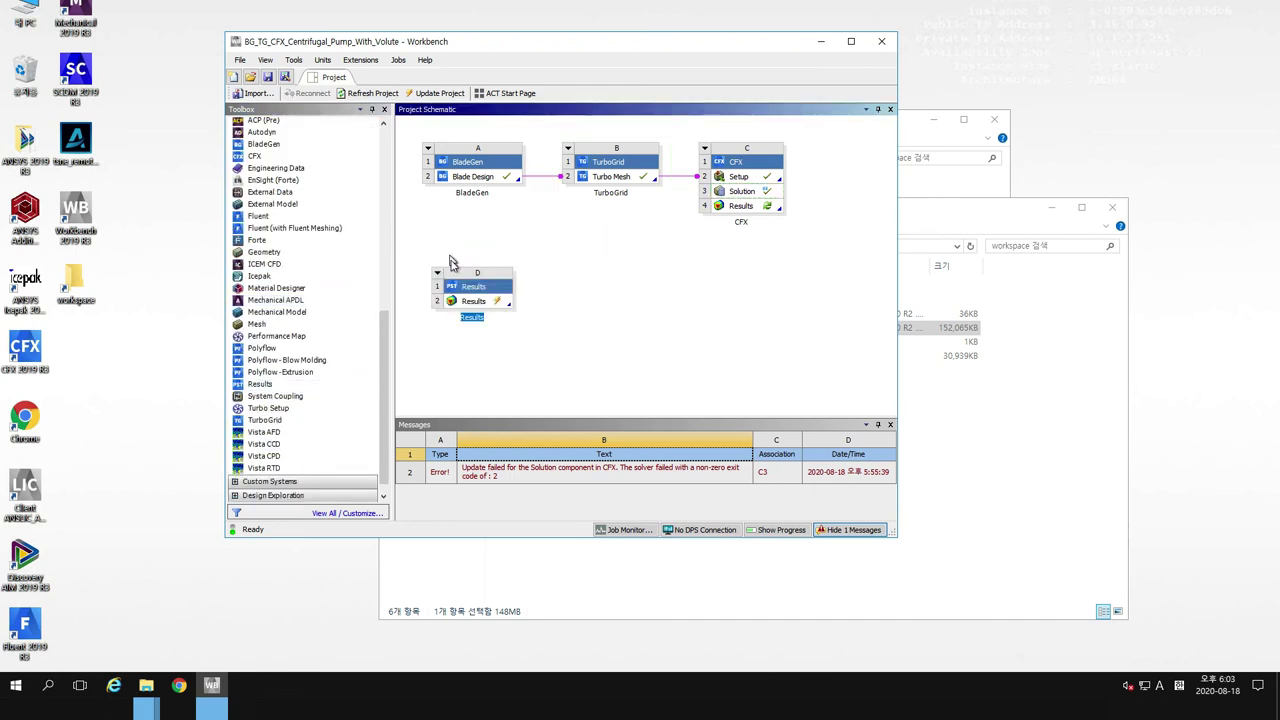
{"action": "left_click", "coordinate": [479, 310]}
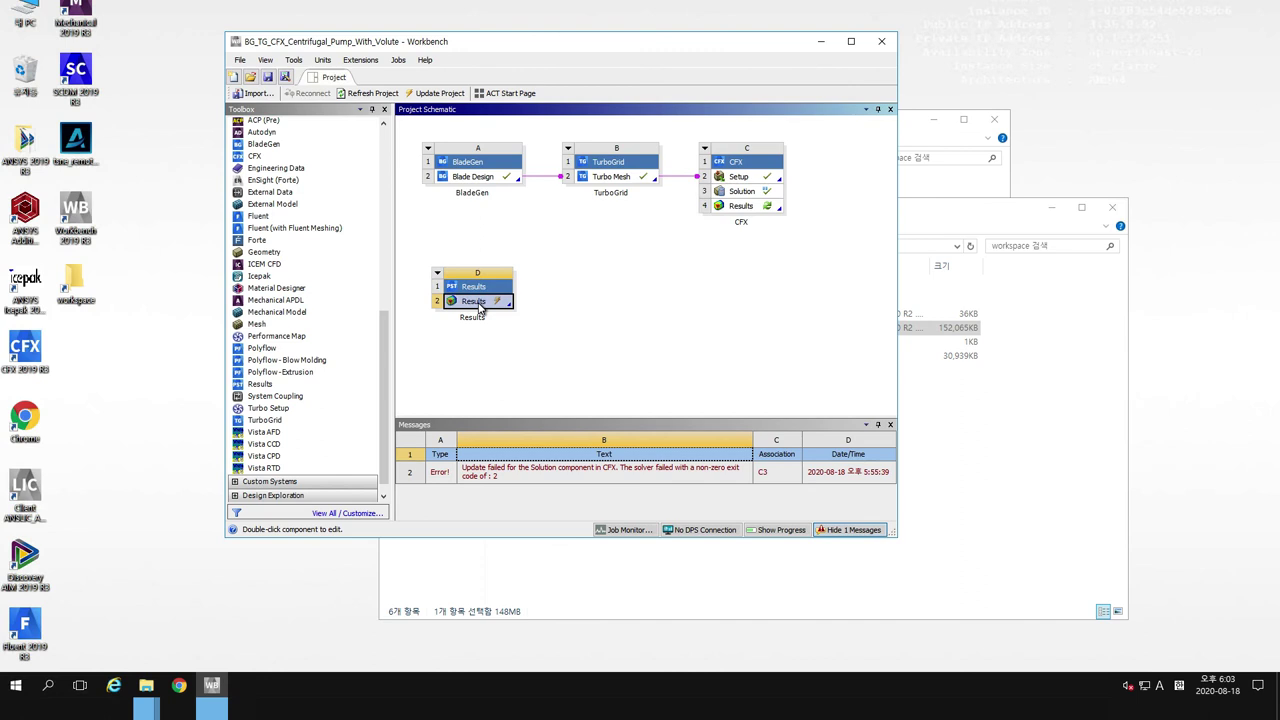
{"action": "right_click", "coordinate": [479, 309]}
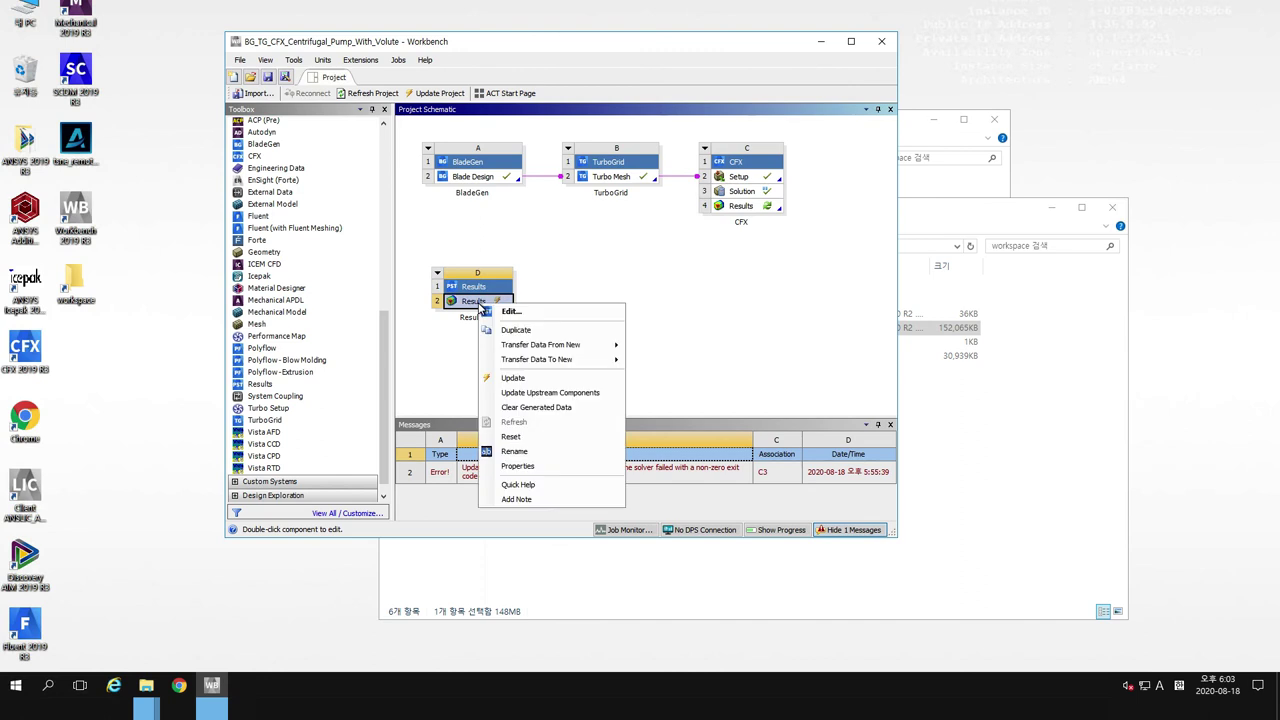
{"action": "left_click", "coordinate": [508, 312]}
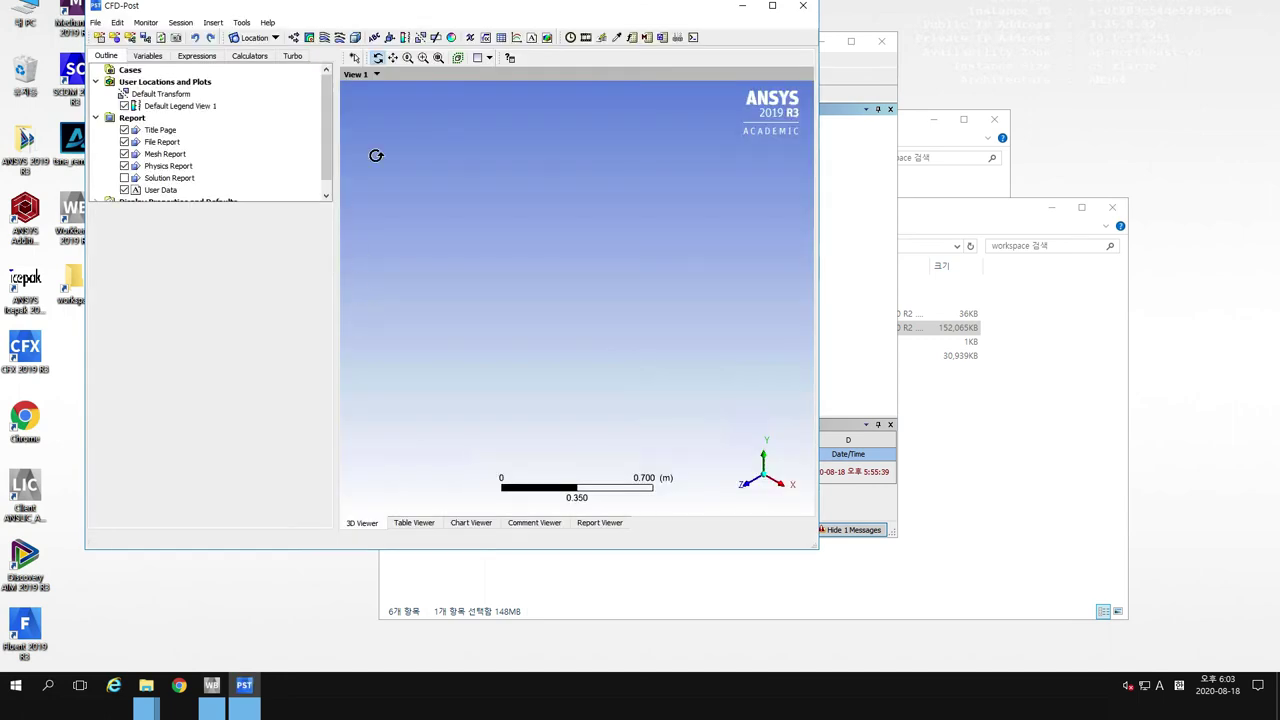
{"action": "double_click", "coordinate": [617, 16]}
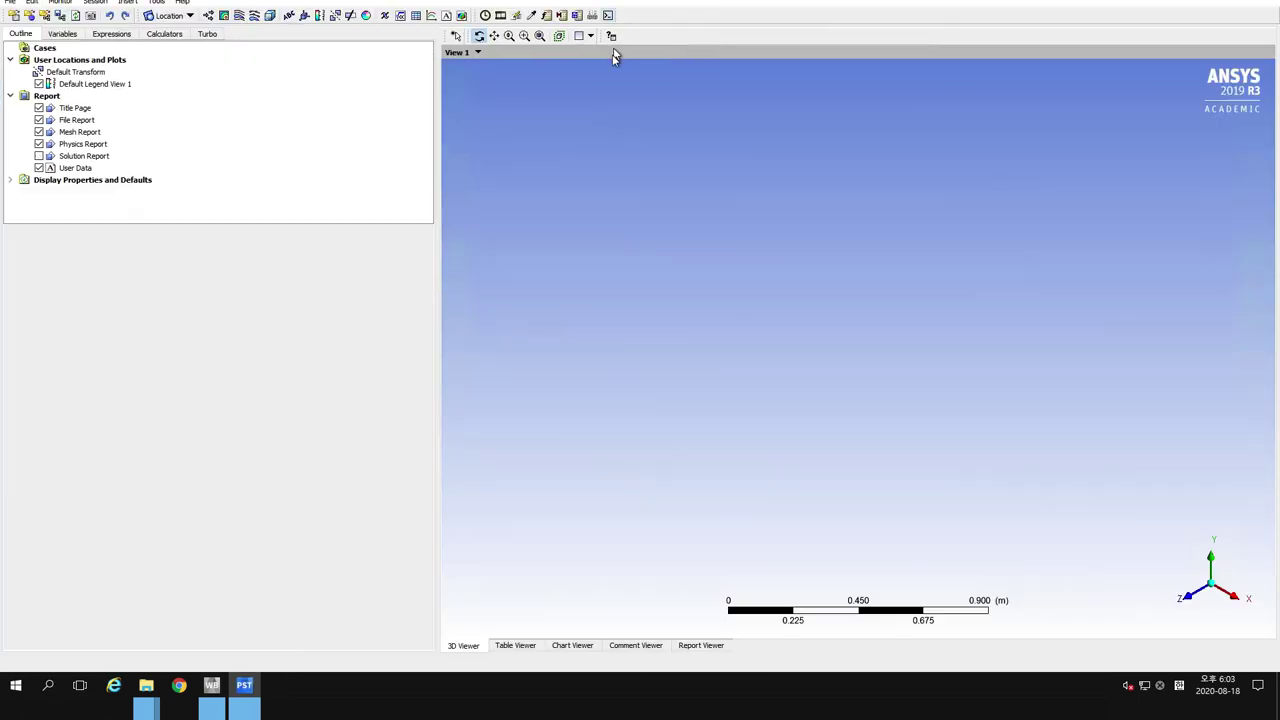
{"action": "left_click_drag", "start_coordinate": [438, 184], "coordinate": [360, 186]}
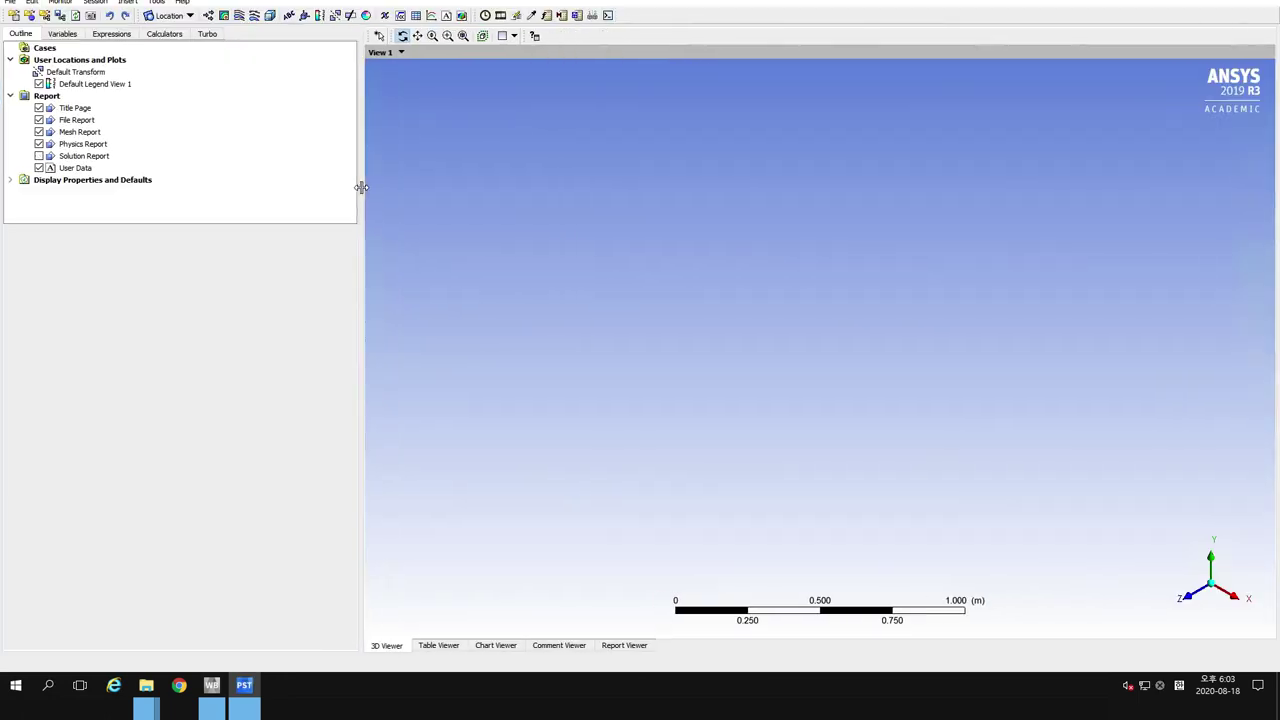
Load BladeGen_to_TurboGrid_CFX_Pump_Impeller_001.res from E:\workspace with the Impeller, Suction and Volute domains
{"action": "left_click", "coordinate": [14, 18]}
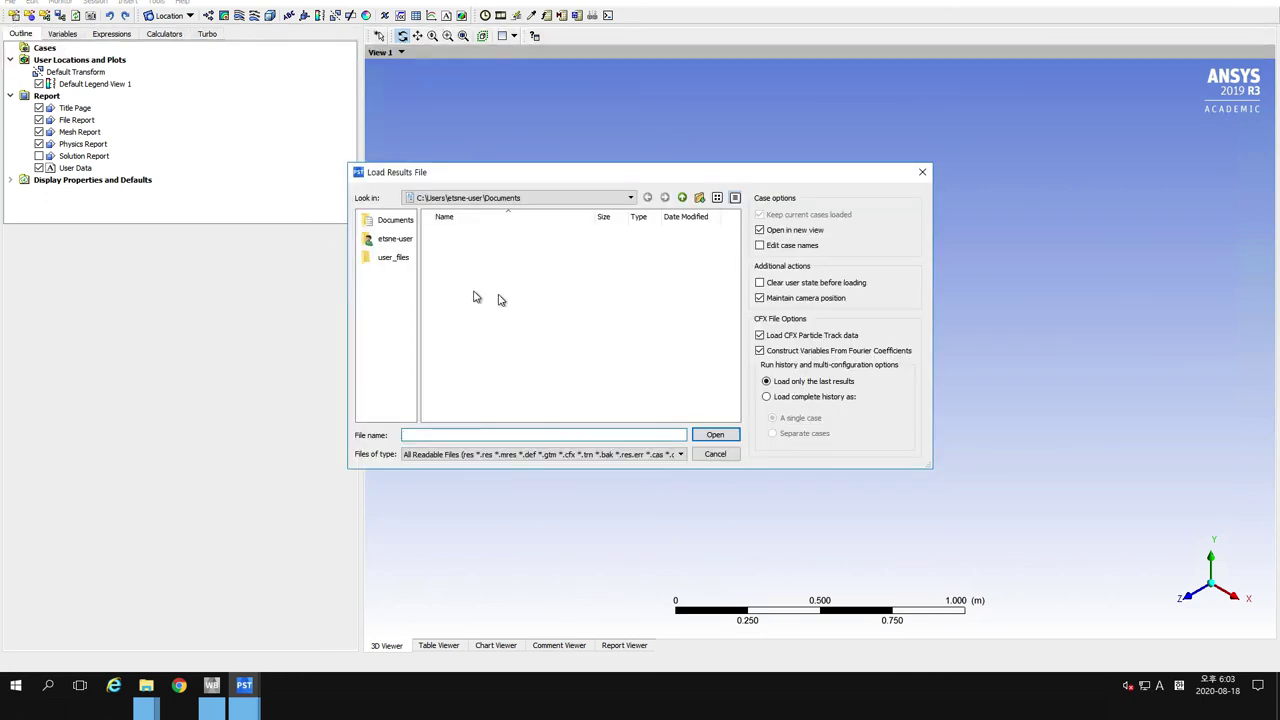
{"action": "left_click", "coordinate": [631, 201]}
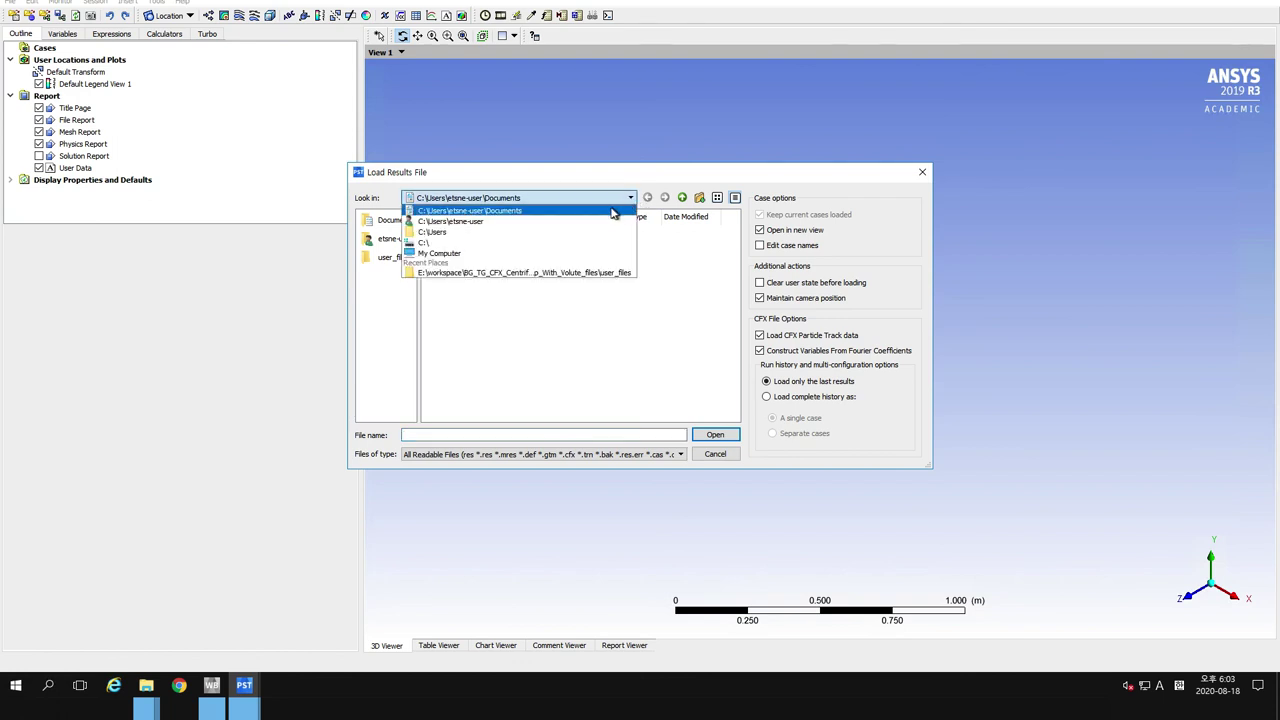
{"action": "left_click", "coordinate": [465, 256]}
{"action": "double_click", "coordinate": [464, 257]}
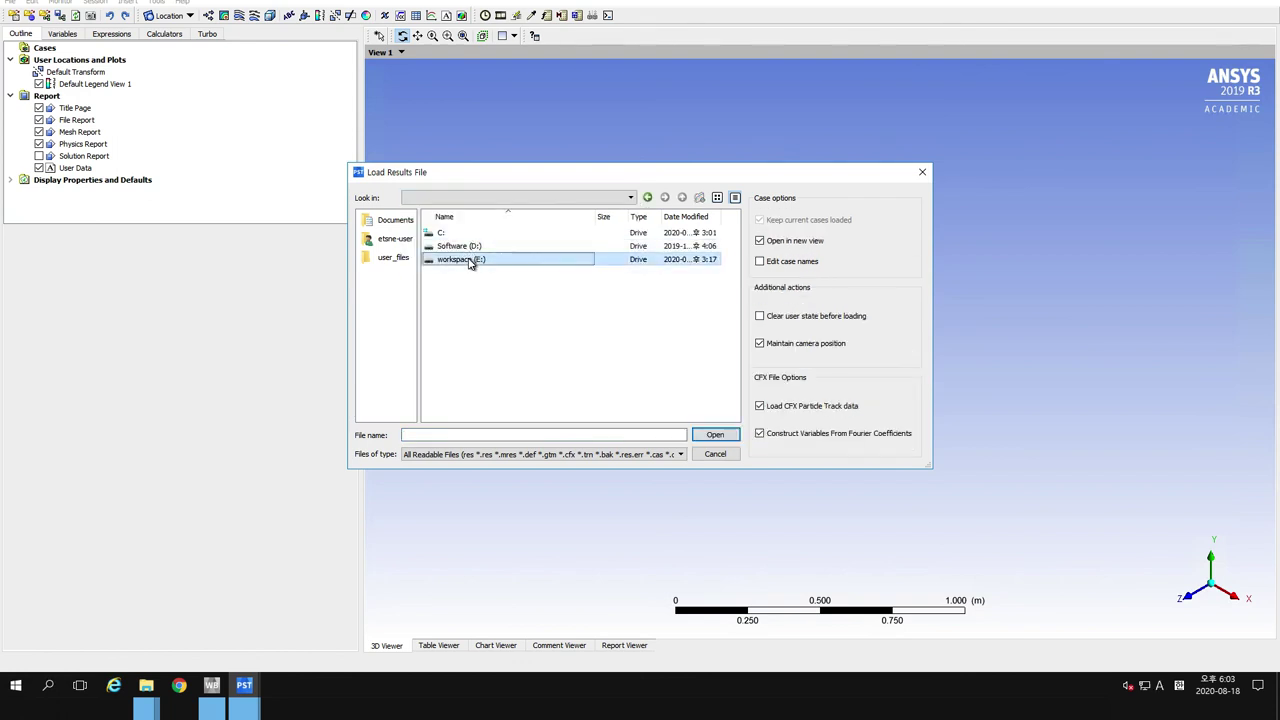
{"action": "double_click", "coordinate": [456, 246]}
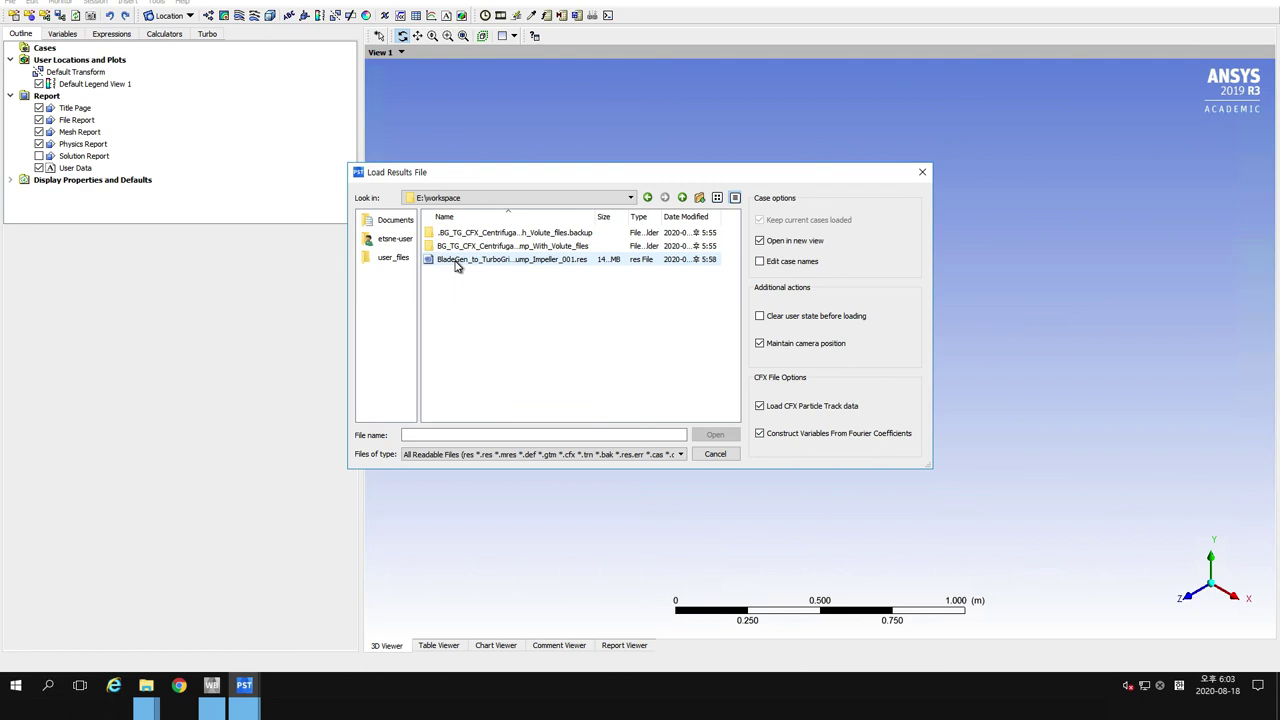
{"action": "left_click", "coordinate": [456, 262]}
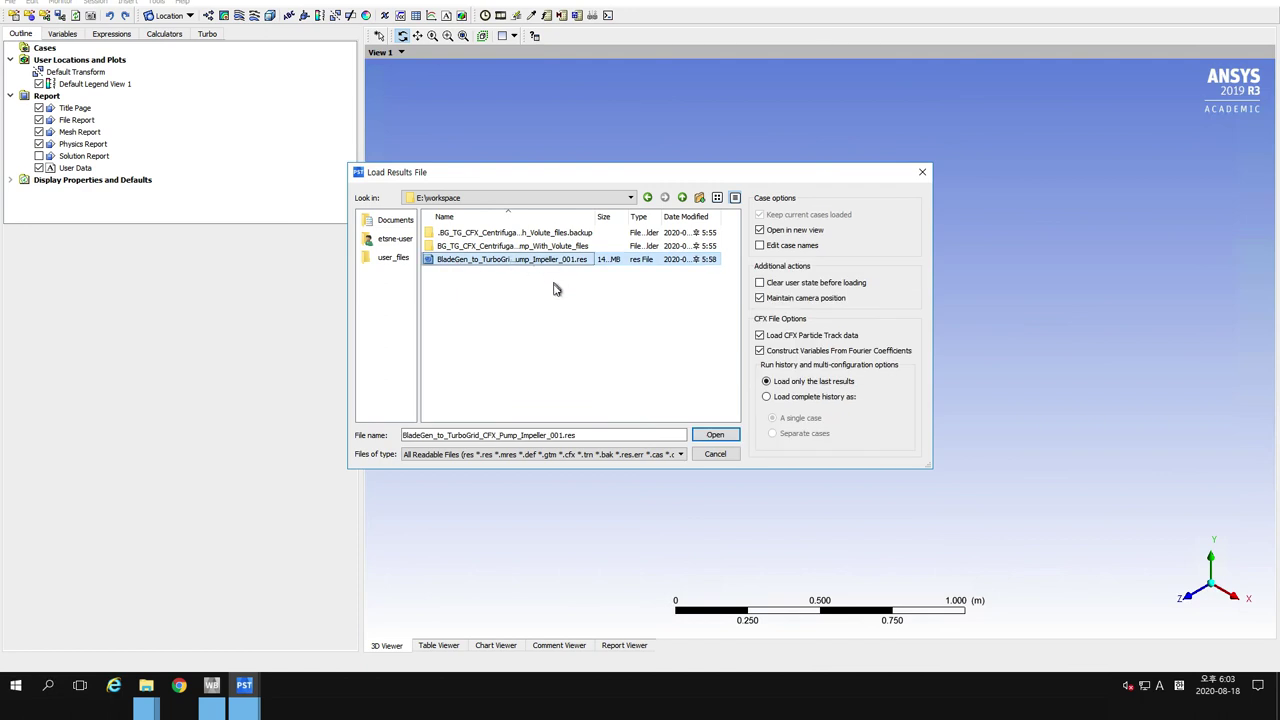
{"action": "left_click", "coordinate": [712, 435]}
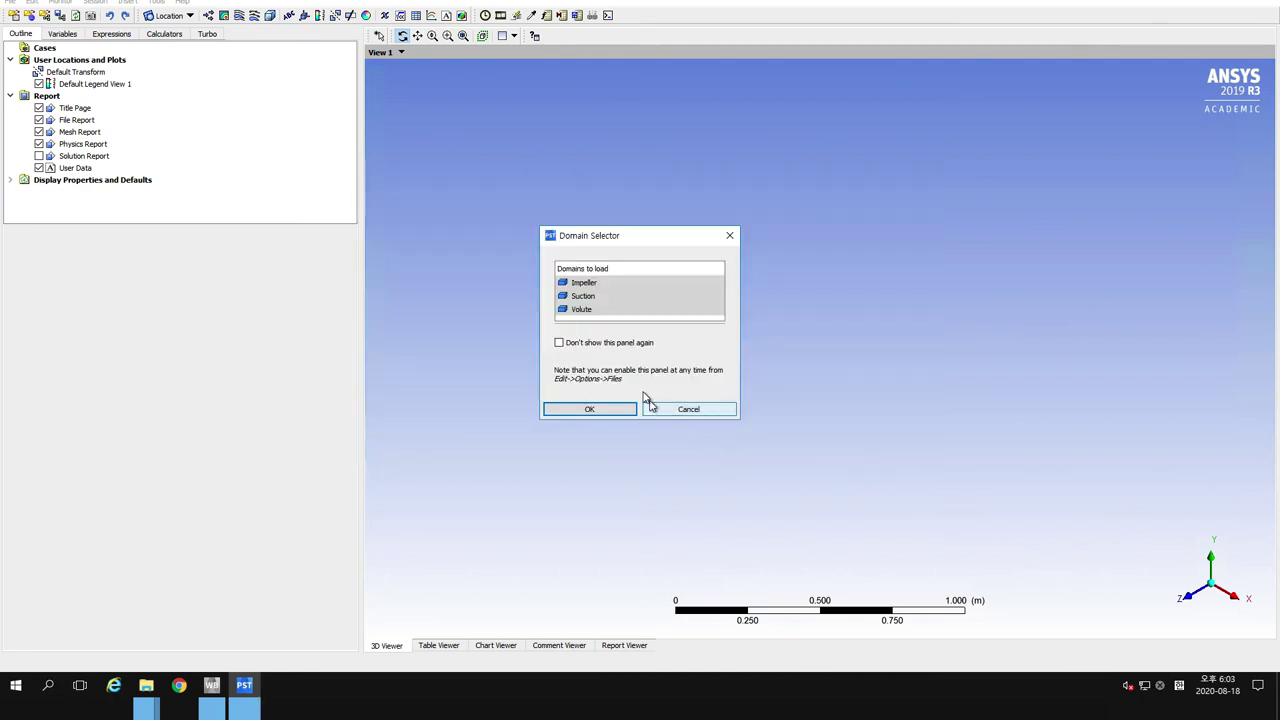
{"action": "left_click", "coordinate": [603, 410]}
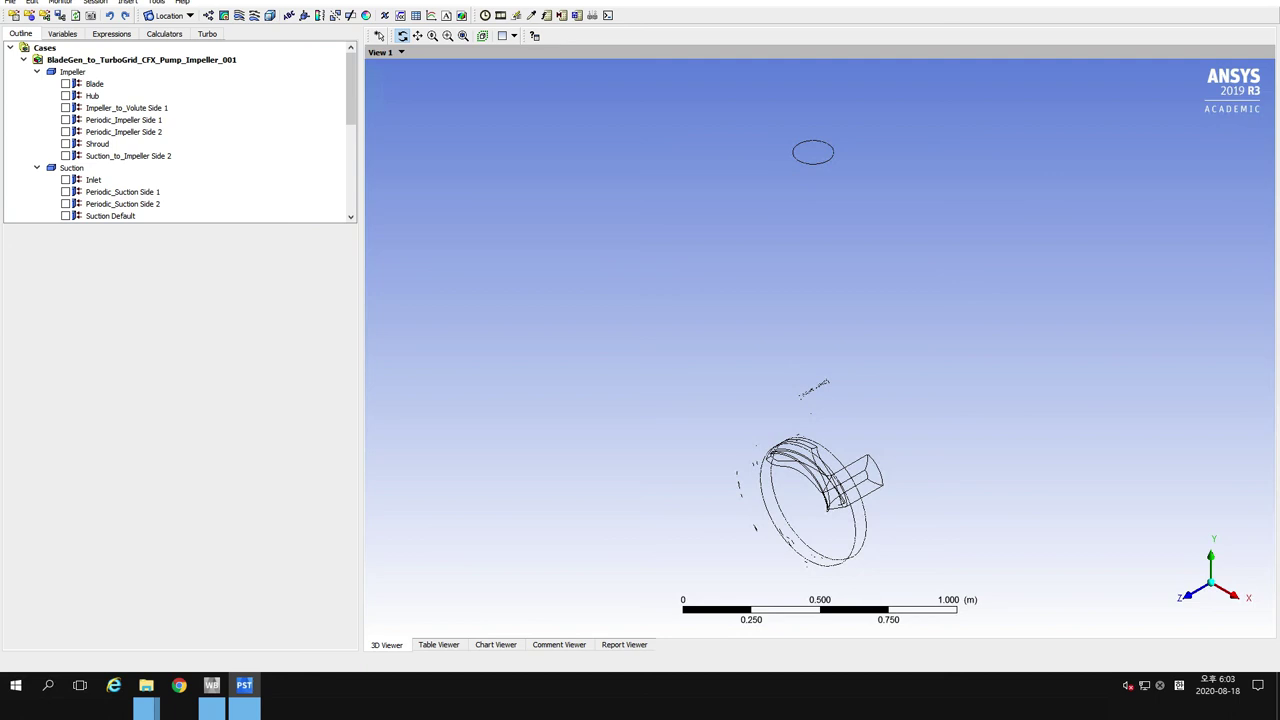
Enter the turbo workspace without auto-initializing all components, and initialize only the Suction component
{"action": "left_click", "coordinate": [207, 34]}
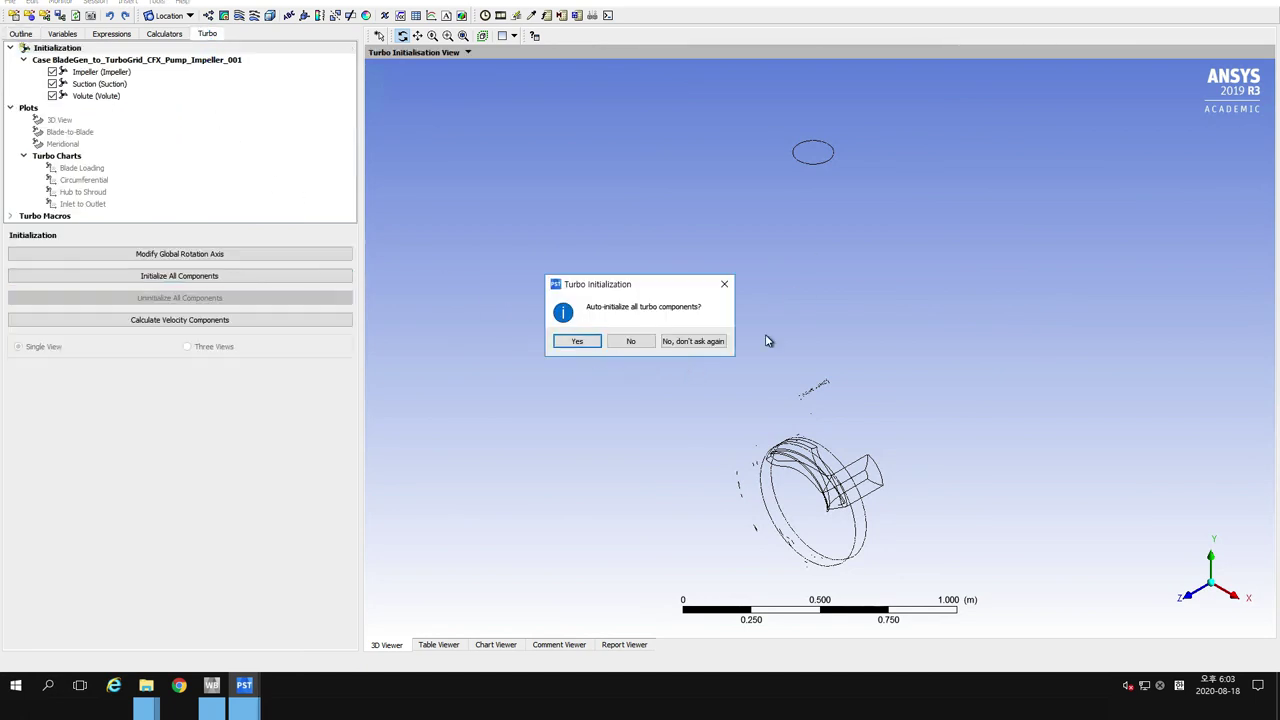
{"action": "left_click", "coordinate": [617, 343]}
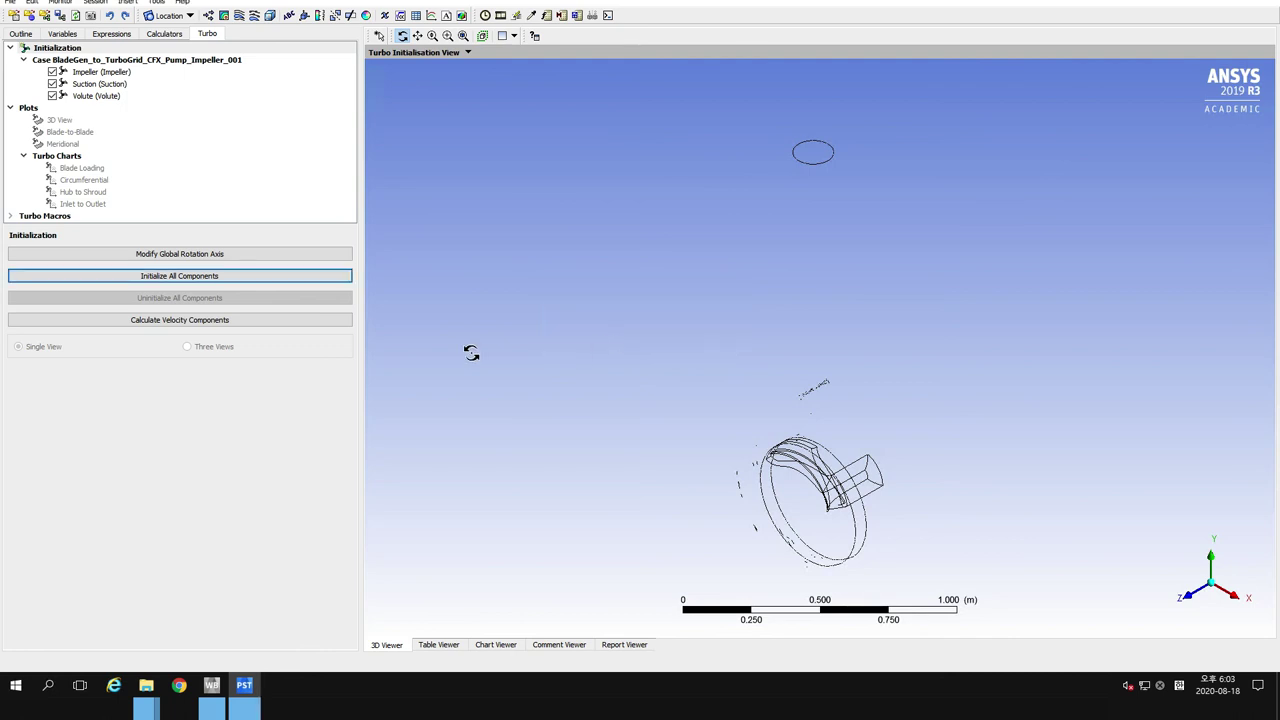
{"action": "left_click", "coordinate": [101, 87]}
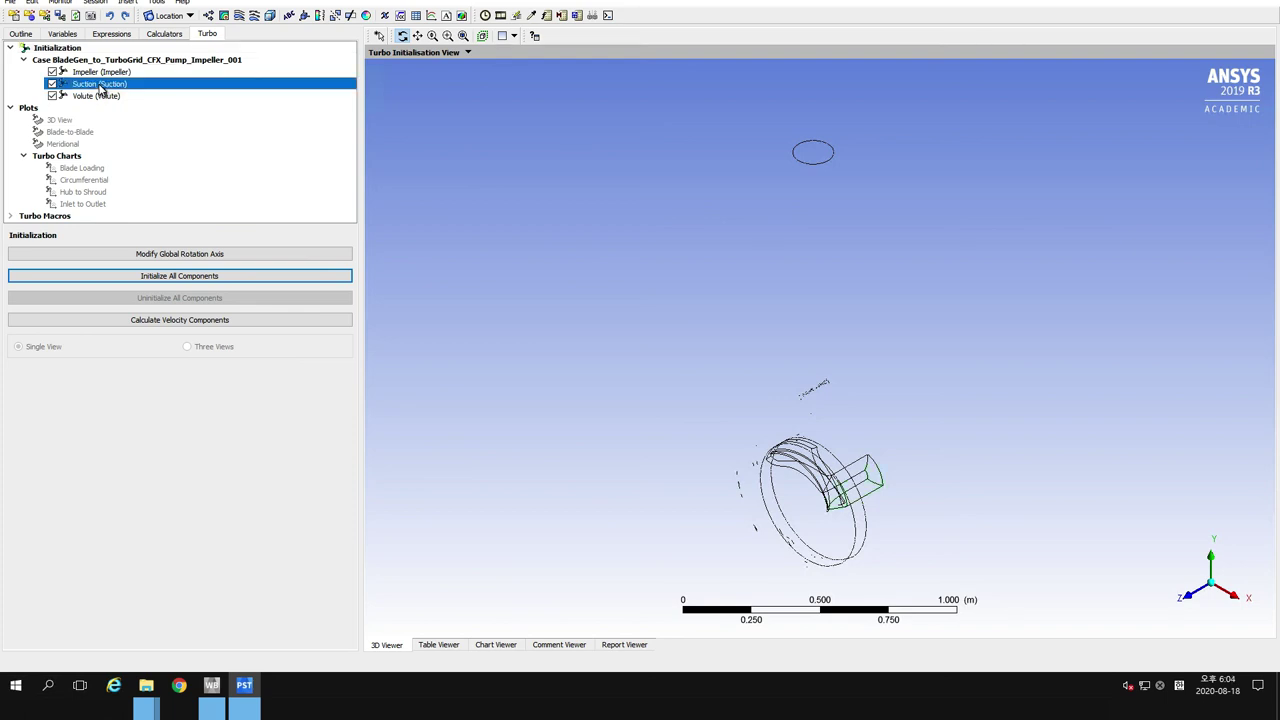
{"action": "right_click", "coordinate": [101, 90]}
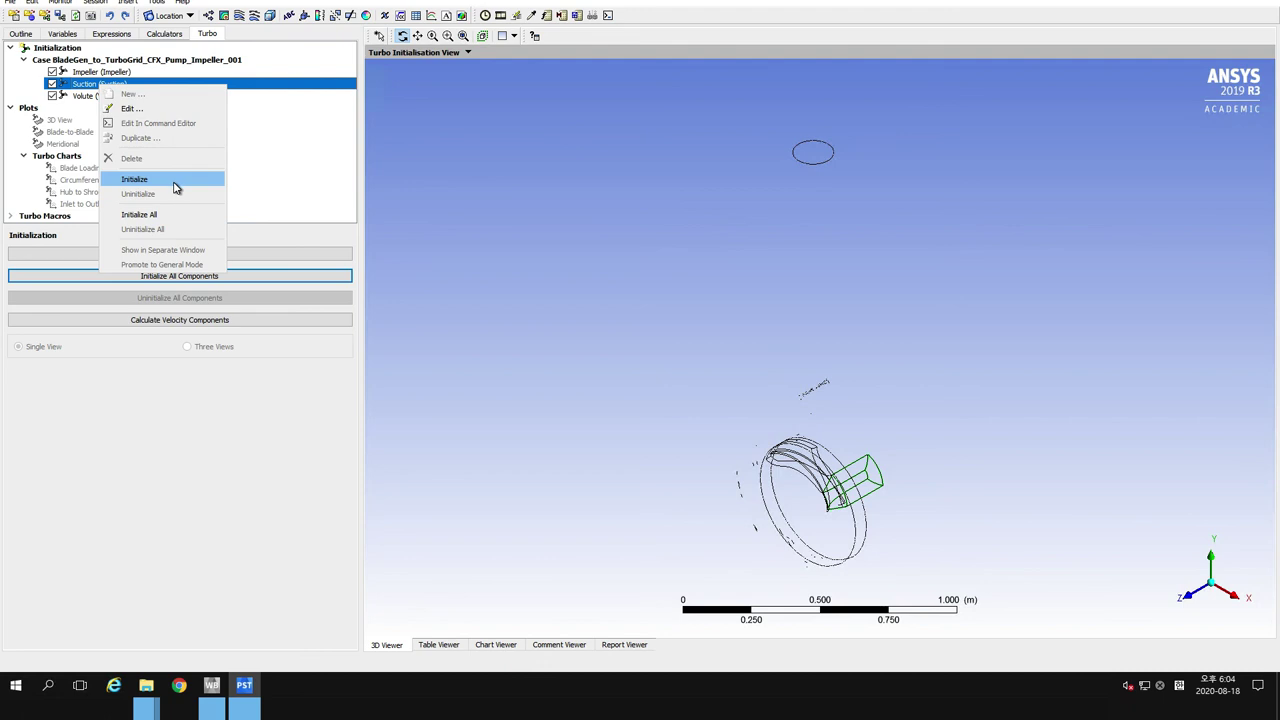
{"action": "left_click", "coordinate": [174, 184]}
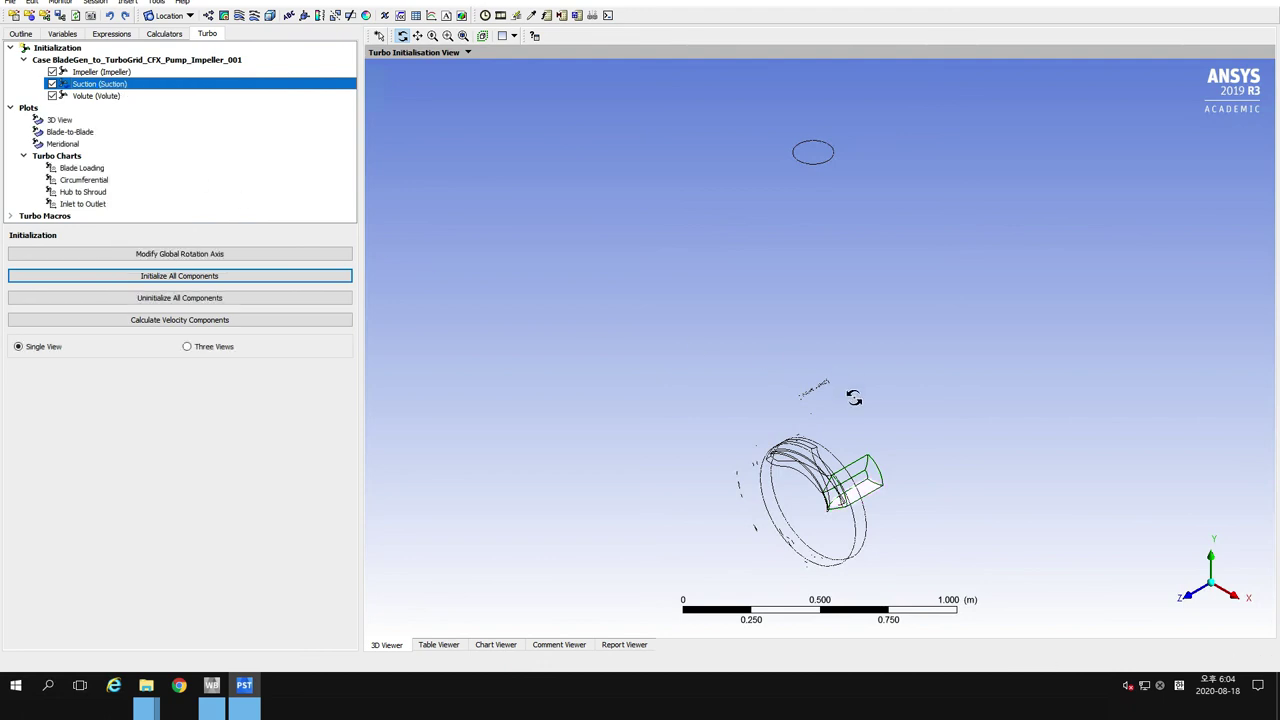
{"action": "left_click_drag", "start_coordinate": [854, 398], "coordinate": [626, 297]}
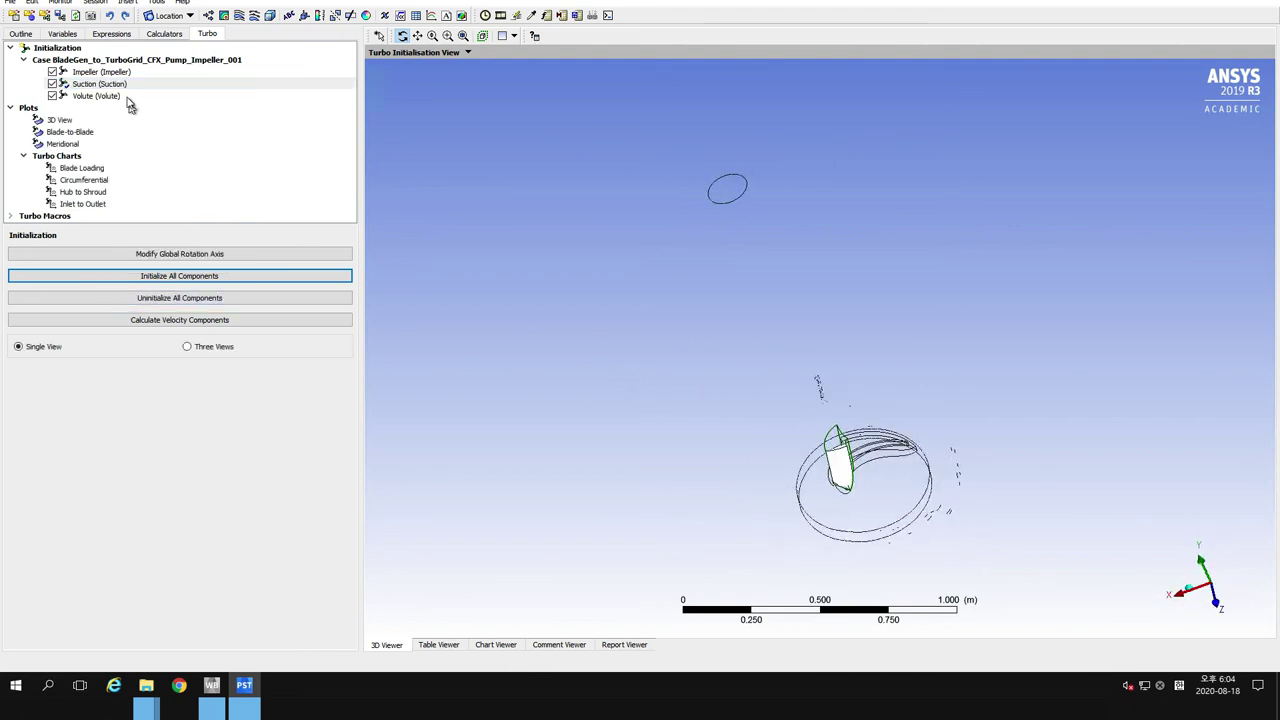
Initialize the Impeller turbo component and inspect its initialized region in the 3D model
{"action": "right_click", "coordinate": [113, 73]}
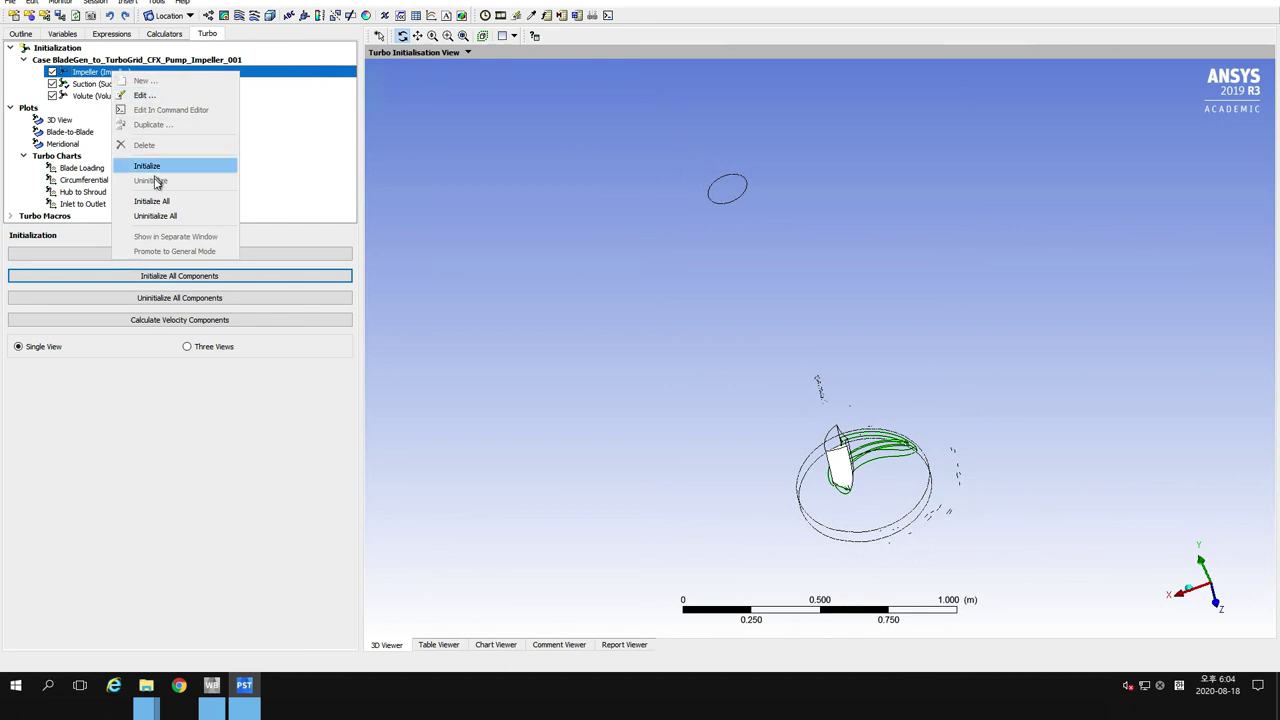
{"action": "left_click", "coordinate": [155, 171]}
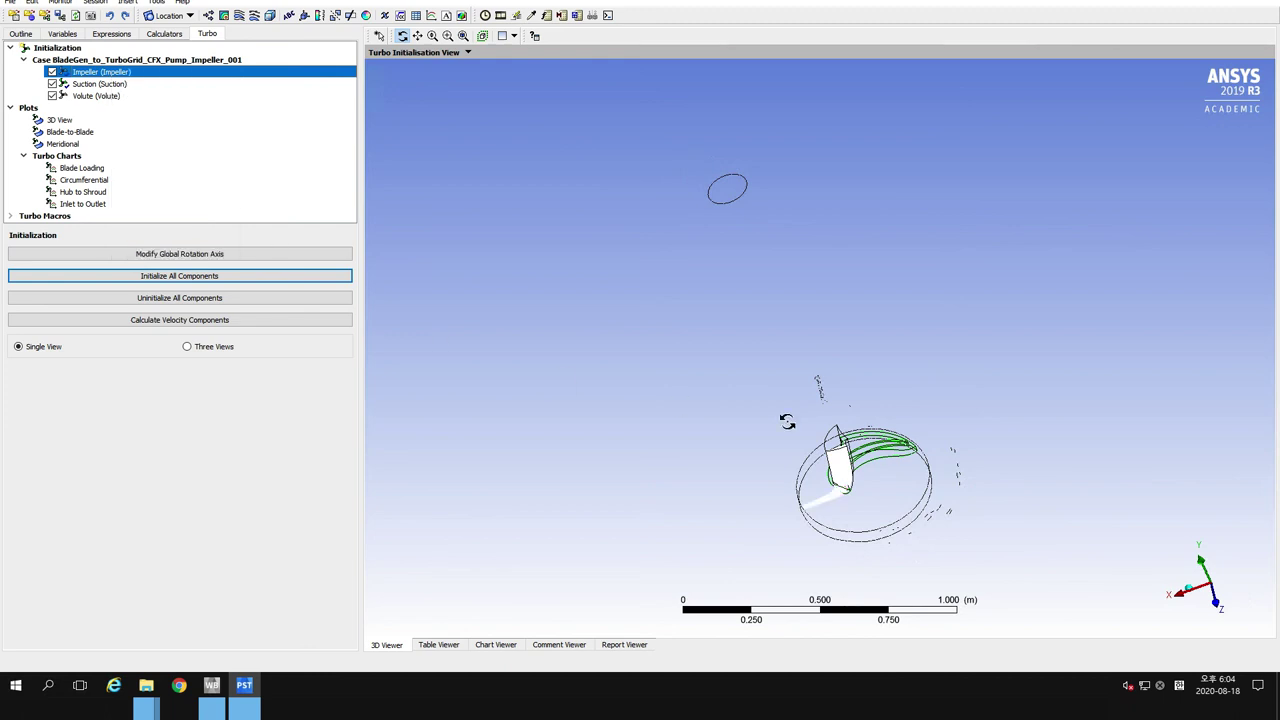
{"action": "left_click", "coordinate": [896, 470]}
{"action": "left_click_drag", "start_coordinate": [896, 470], "coordinate": [915, 440]}
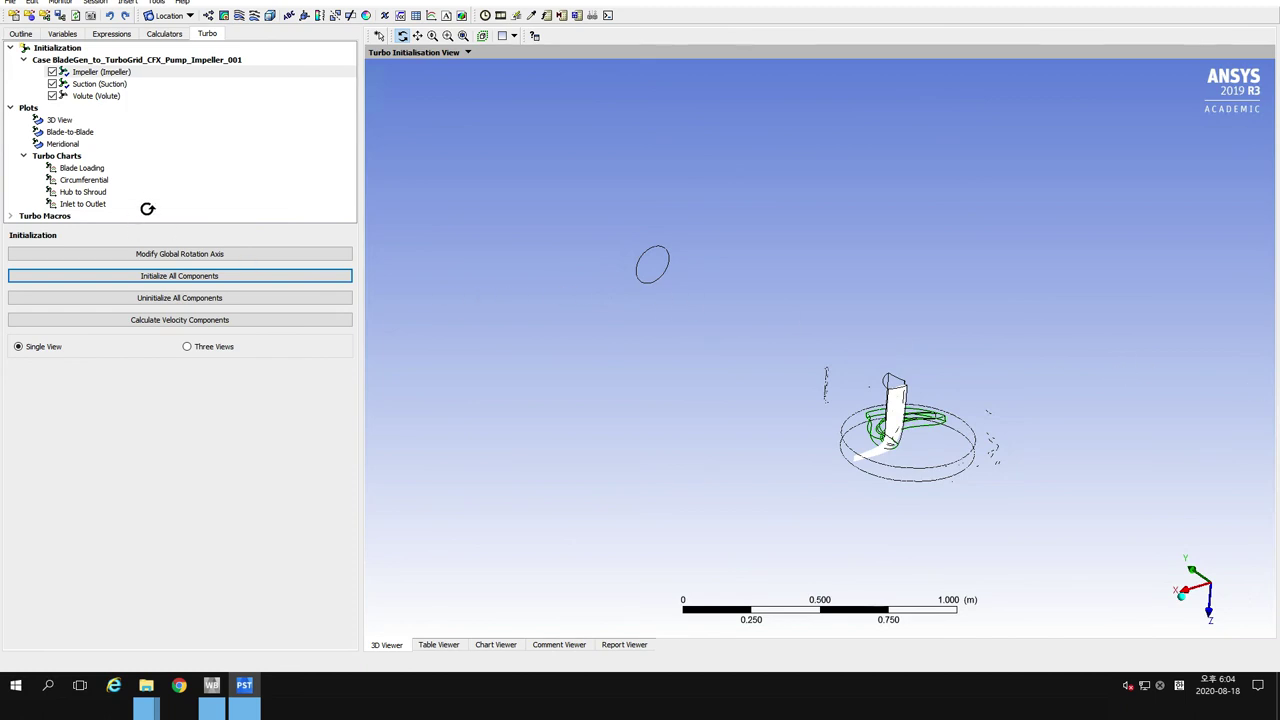
In the turbo 3D View plot, set graphical instancing of the Impeller domain to 5 copies and apply it
{"action": "left_click", "coordinate": [60, 120]}
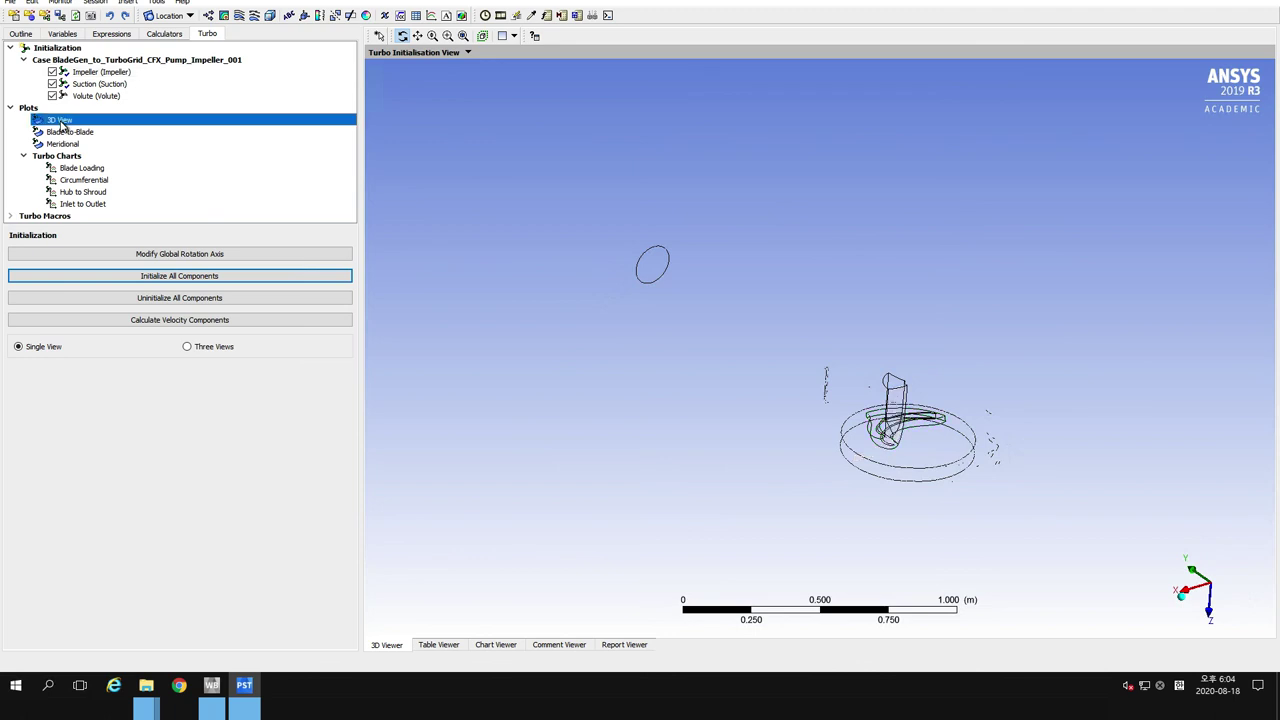
{"action": "left_click", "coordinate": [62, 121]}
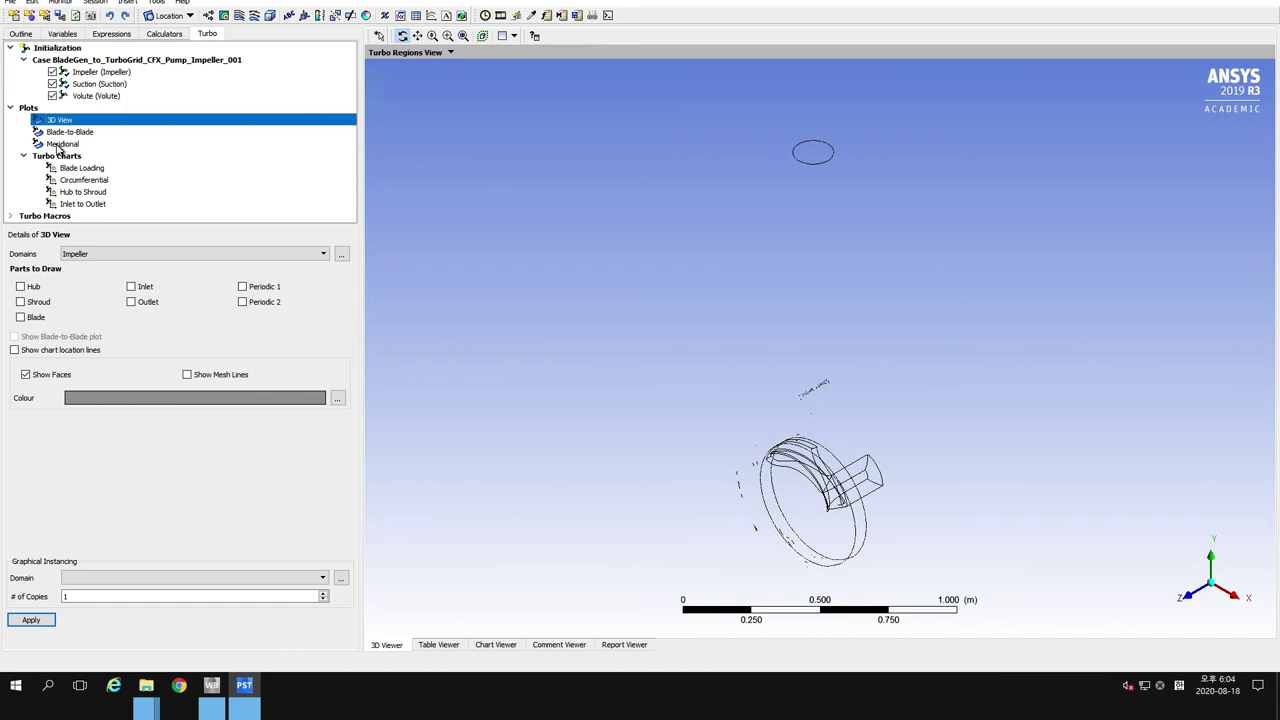
{"action": "left_click", "coordinate": [87, 582]}
{"action": "left_click", "coordinate": [86, 591]}
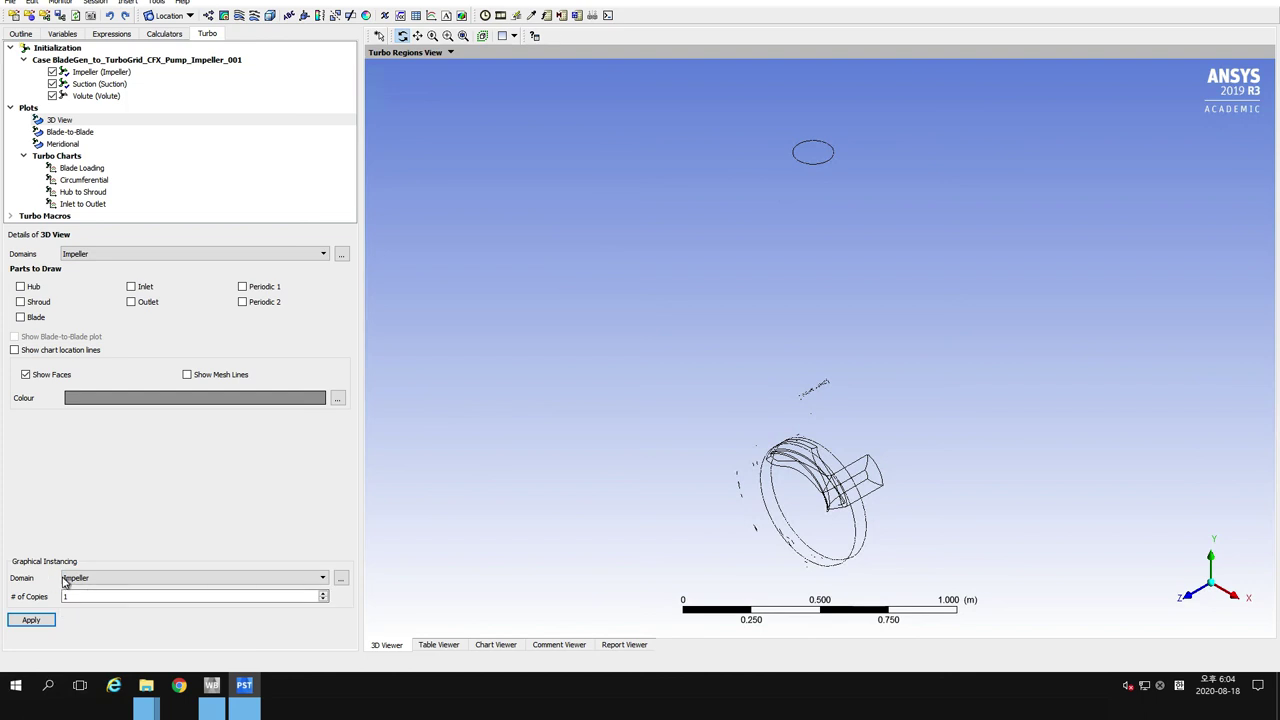
{"action": "key", "text": "Tab"}
{"action": "type", "text": "5"}
{"action": "left_click", "coordinate": [31, 621]}
Apply graphical instancing of 5 copies to the Suction domain and inspect the complete impeller and inlet wireframe
{"action": "left_click", "coordinate": [104, 581]}
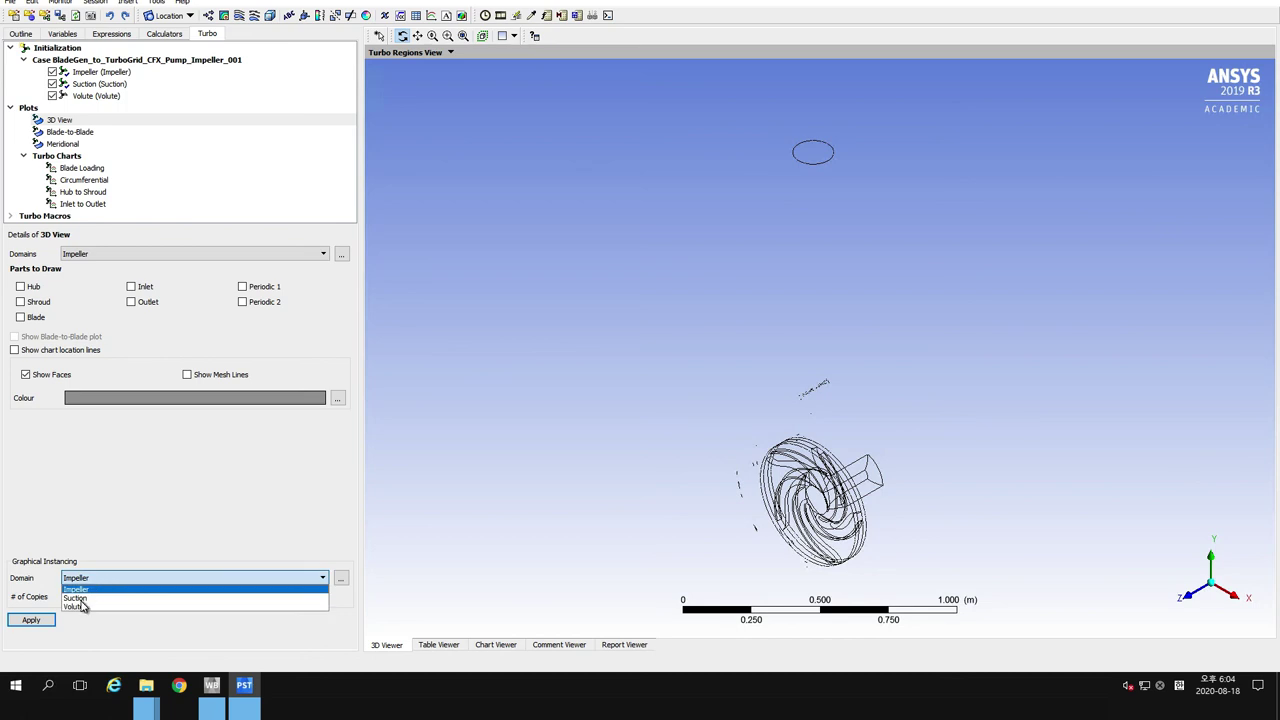
{"action": "left_click", "coordinate": [81, 598]}
{"action": "type", "text": "5"}
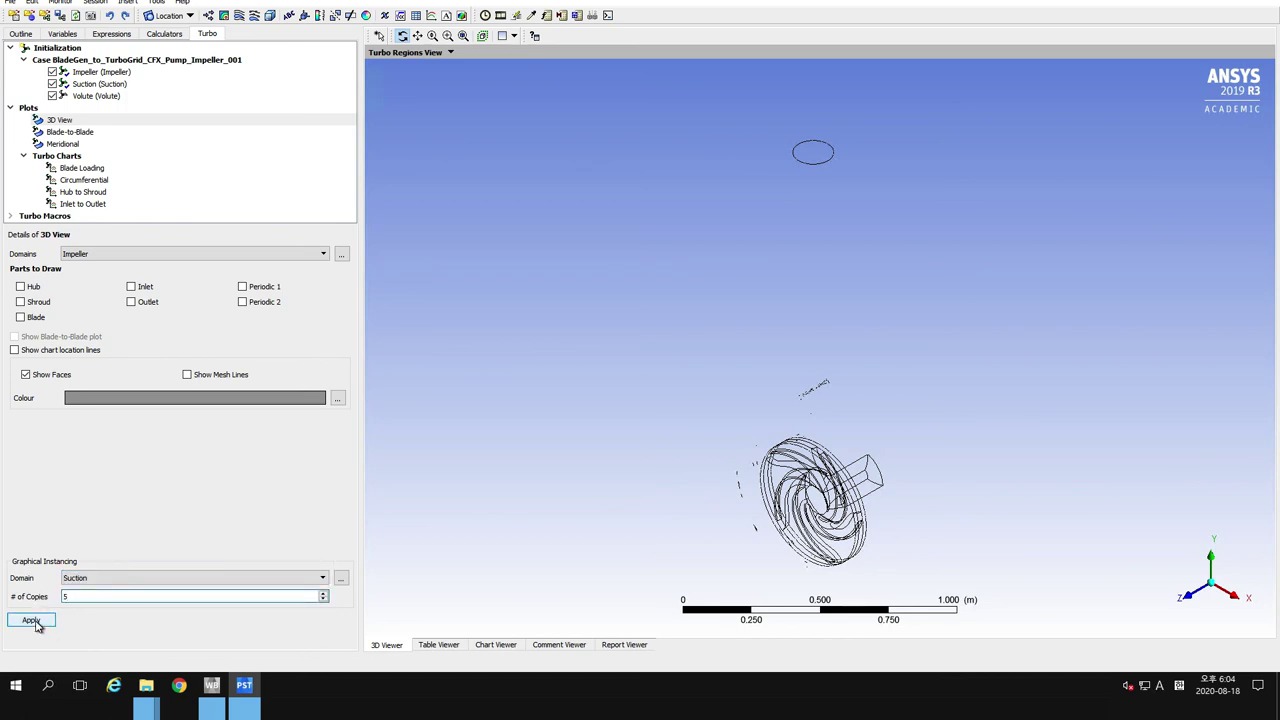
{"action": "left_click", "coordinate": [31, 621]}
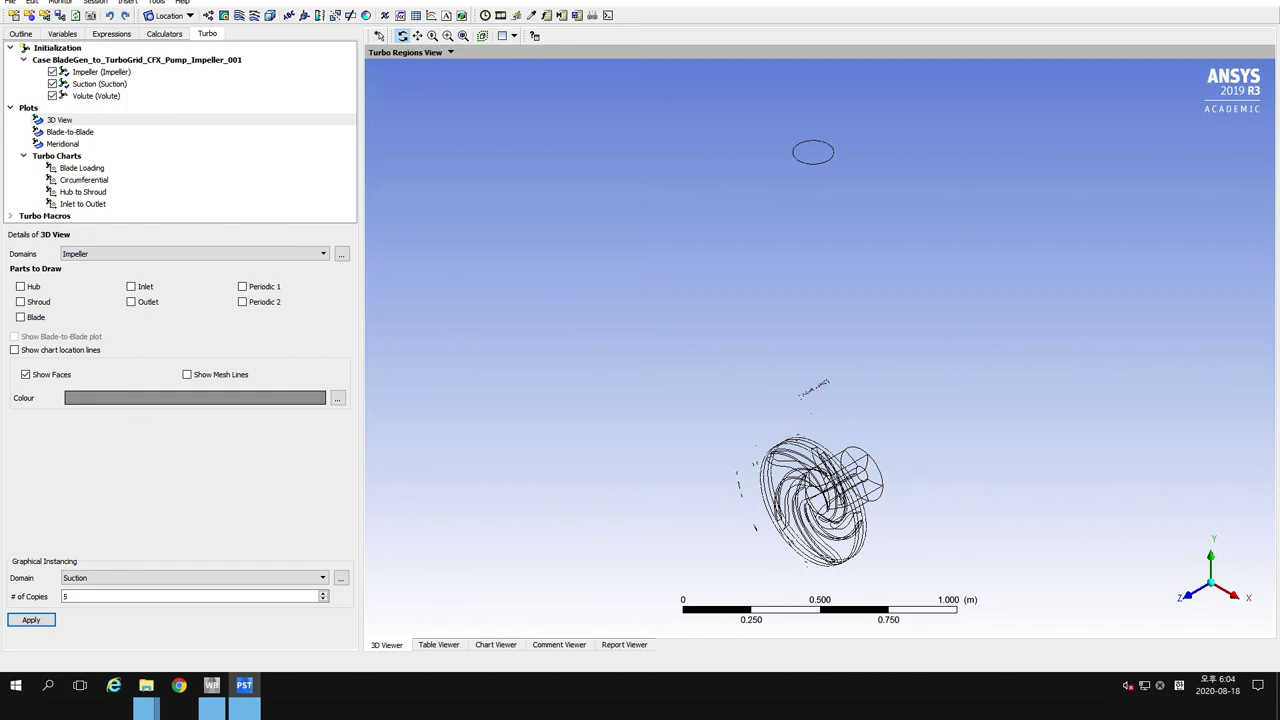
{"action": "left_click_drag", "start_coordinate": [788, 420], "coordinate": [750, 498]}
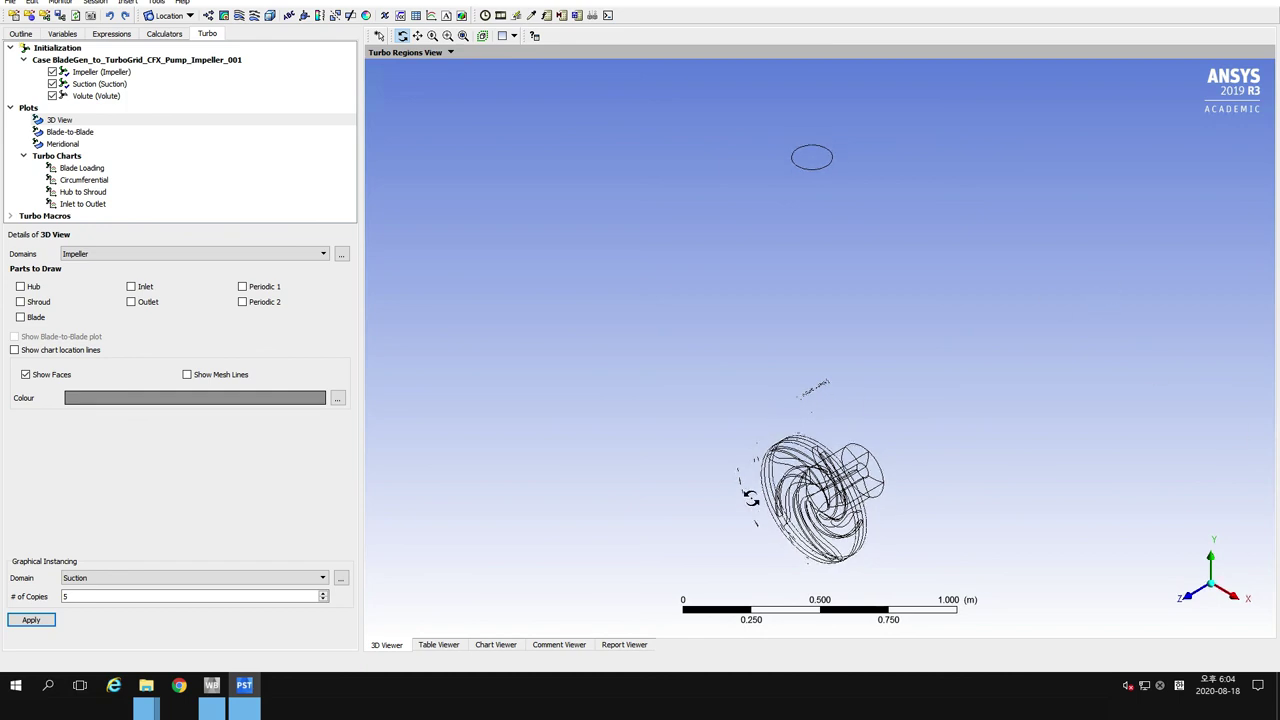
{"action": "left_click_drag", "start_coordinate": [829, 354], "coordinate": [711, 484]}
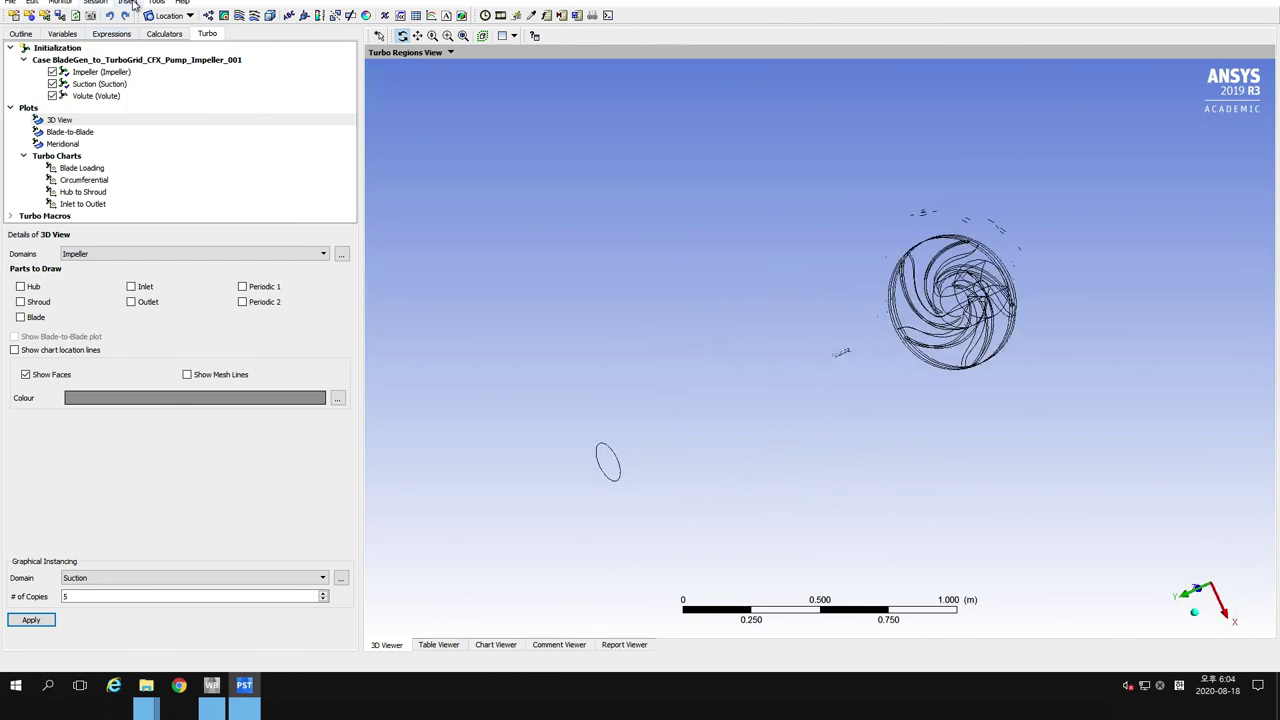
Insert a new turbo surface, accepting the default name
{"action": "left_click", "coordinate": [127, 2]}
{"action": "mouse_move", "coordinate": [150, 16]}
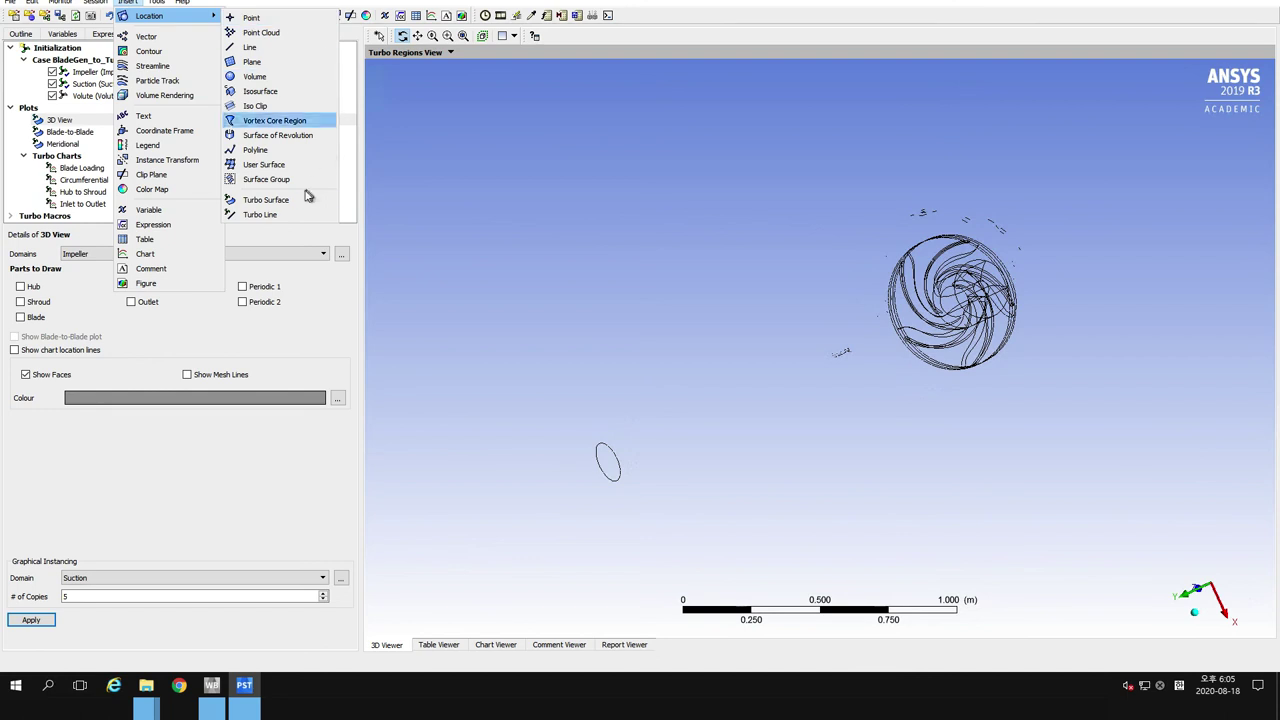
{"action": "left_click", "coordinate": [265, 200]}
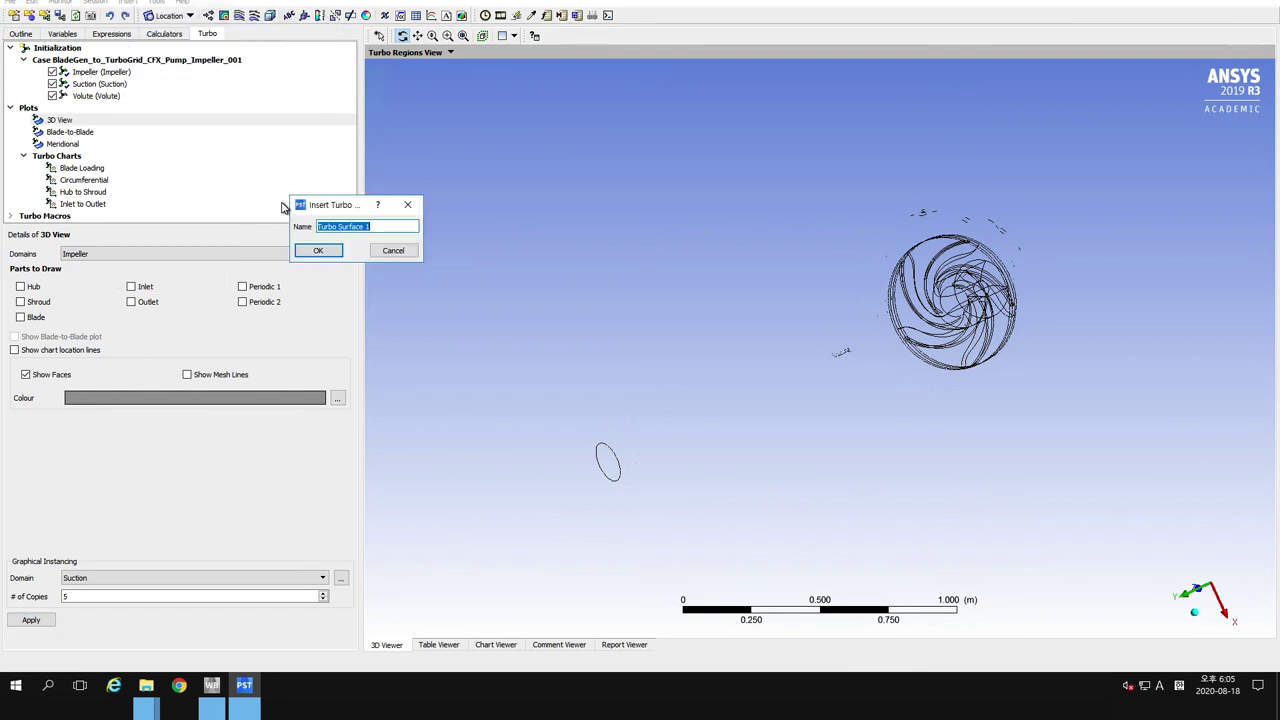
{"action": "left_click", "coordinate": [331, 251]}
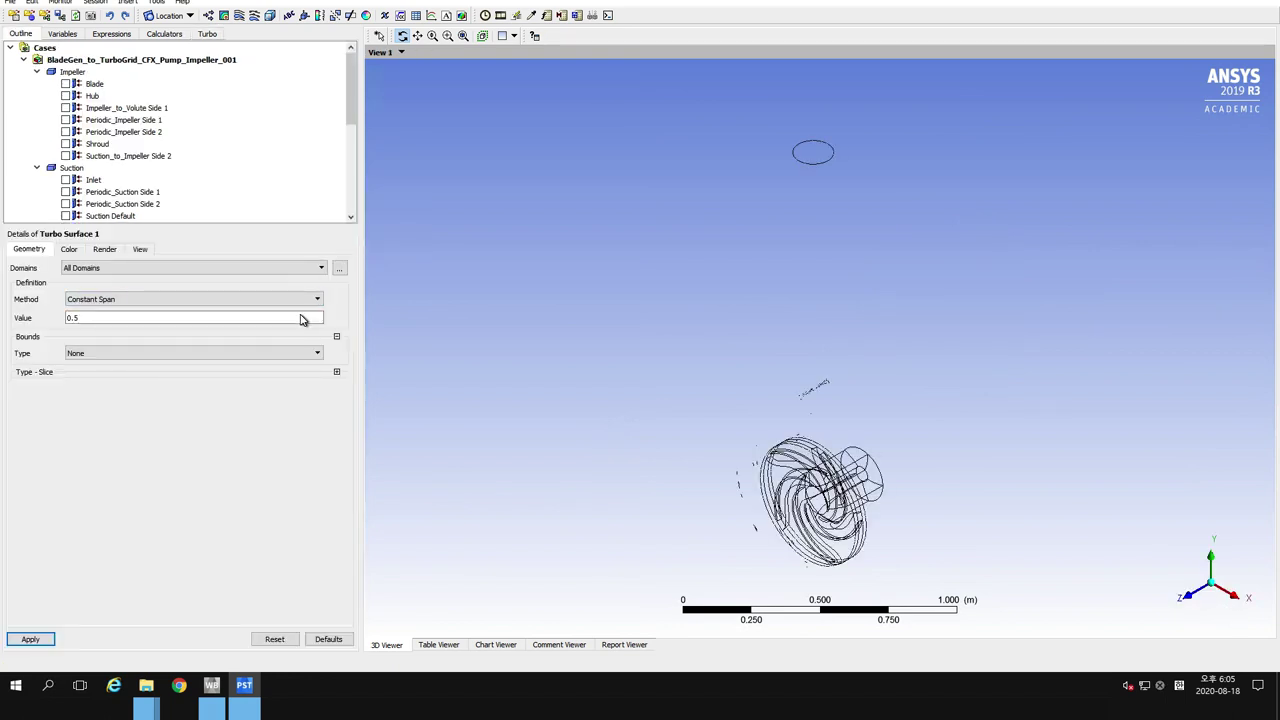
Restrict the turbo surface to the Impeller and Suction domains, apply it at constant span 0.5, and inspect it in the 3D view
{"action": "left_click", "coordinate": [339, 271]}
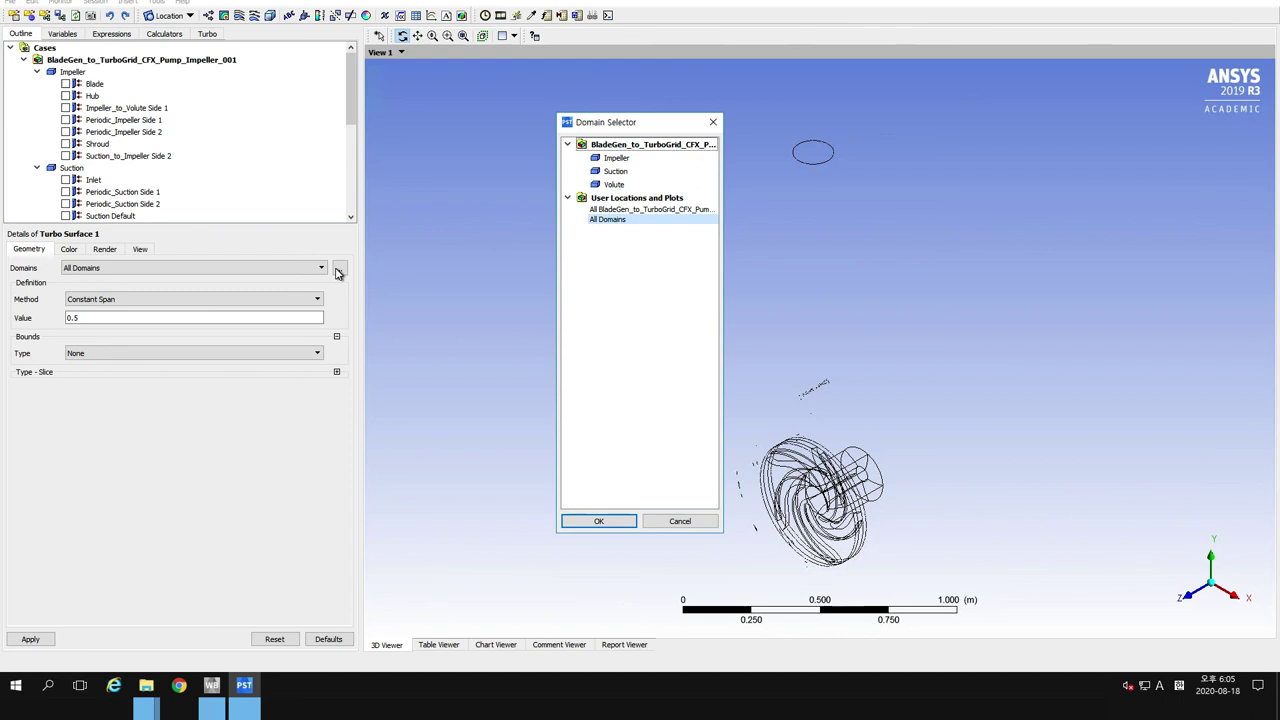
{"action": "left_click", "coordinate": [617, 159]}
{"action": "left_click", "coordinate": [620, 171], "text": "ctrl"}
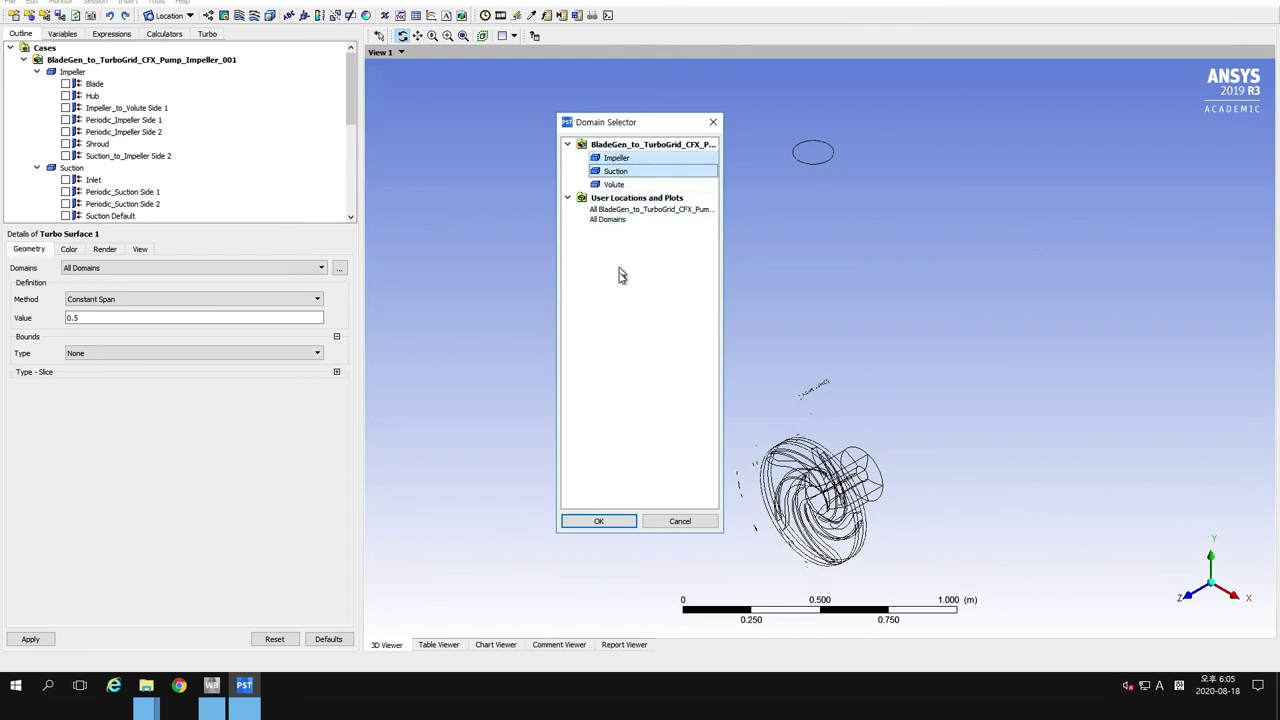
{"action": "left_click", "coordinate": [600, 522]}
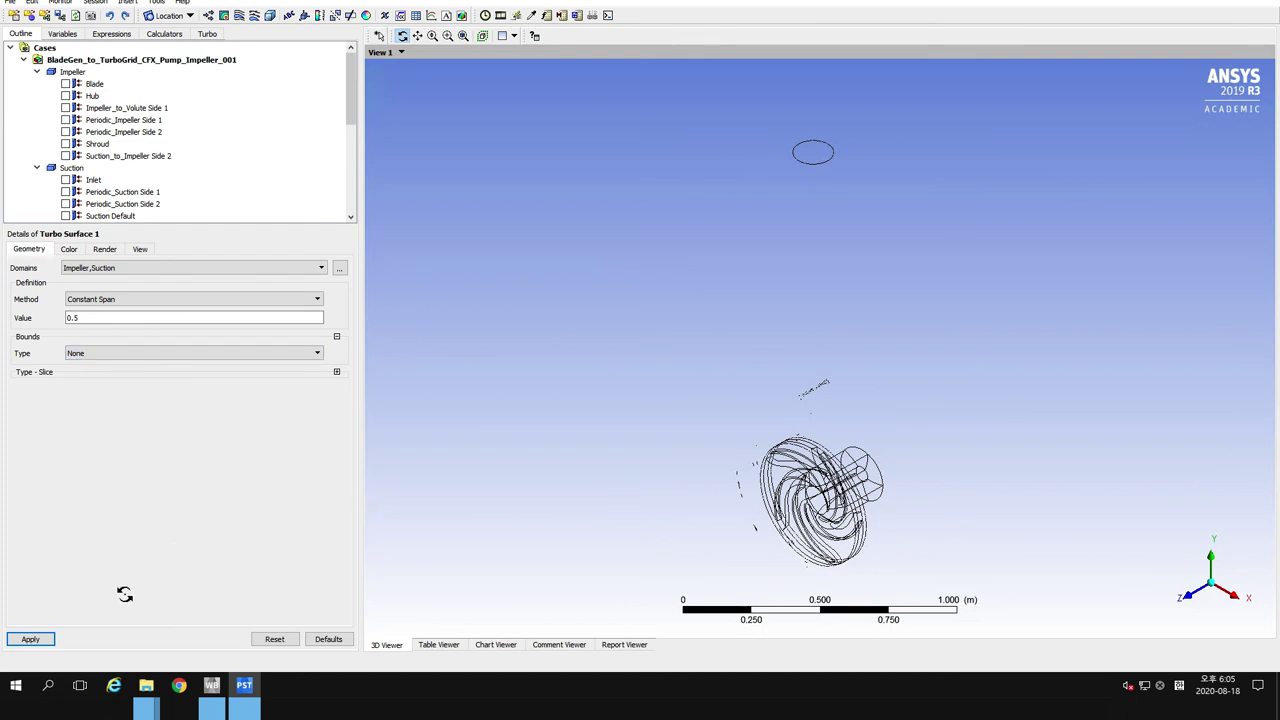
{"action": "left_click", "coordinate": [36, 638]}
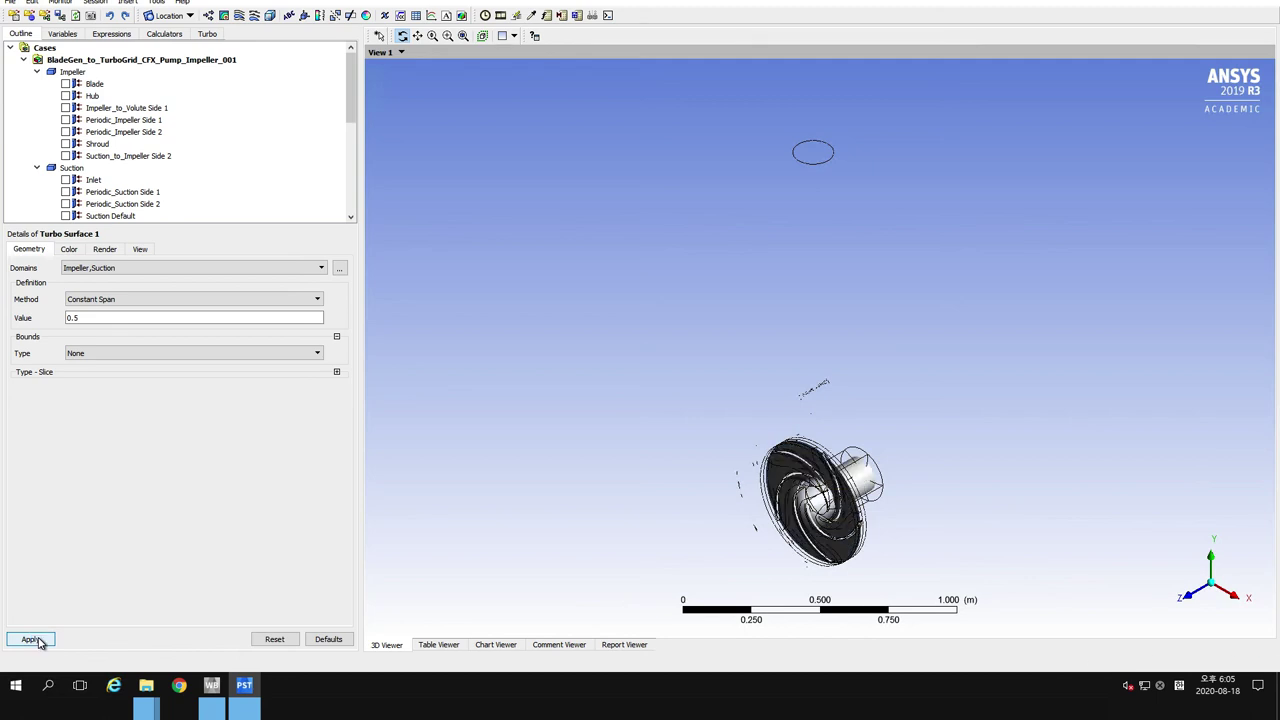
{"action": "left_click_drag", "start_coordinate": [697, 551], "coordinate": [621, 632]}
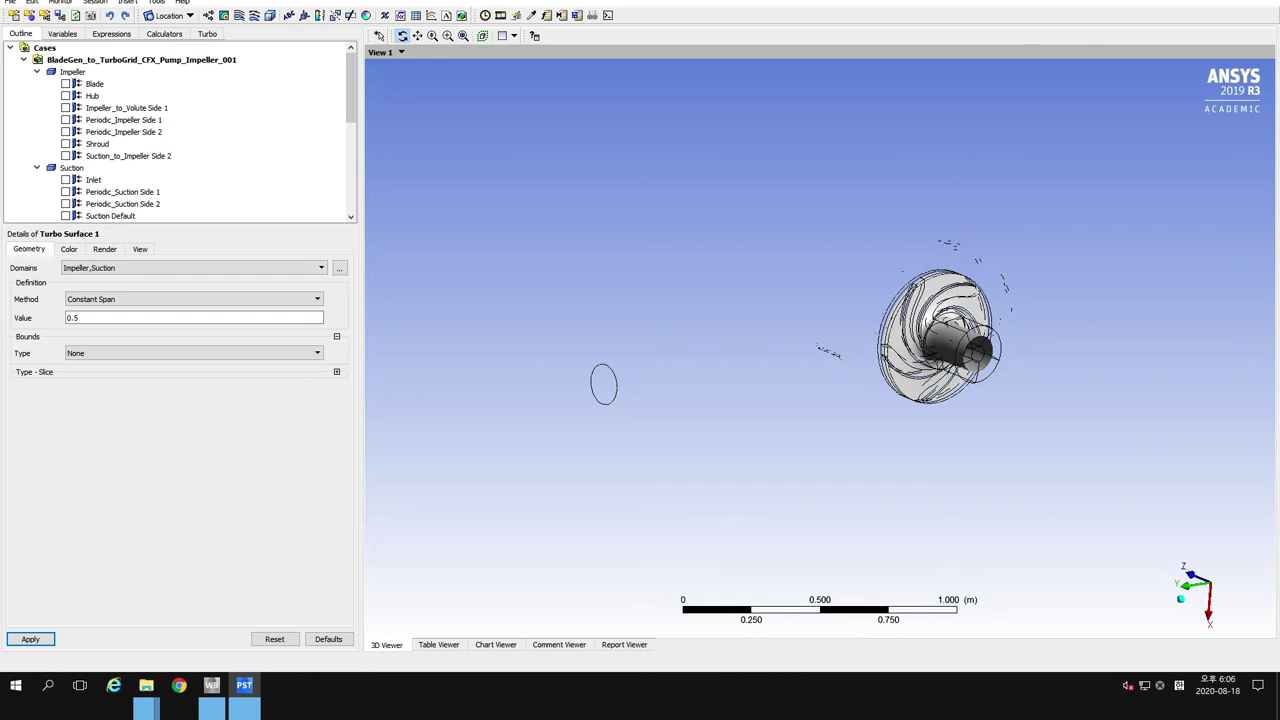
Insert a new XY plane with the default name and switch its Z value to expression entry
{"action": "left_click", "coordinate": [162, 17]}
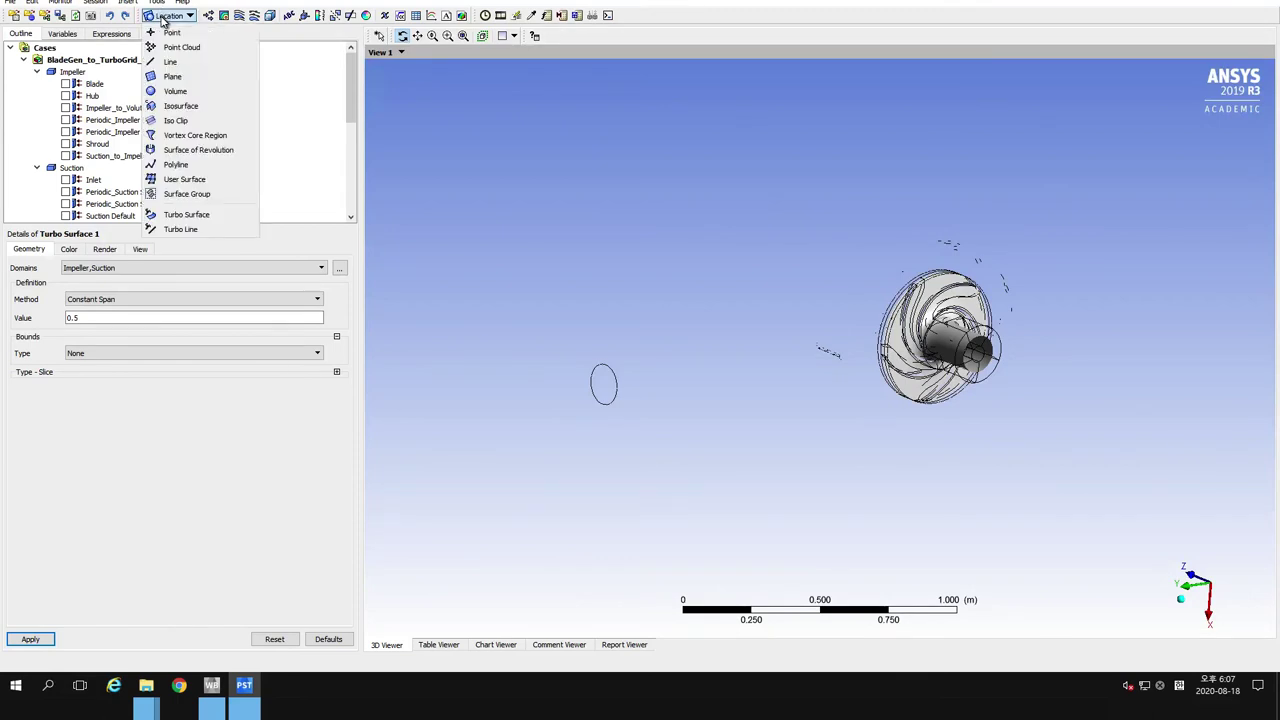
{"action": "left_click", "coordinate": [172, 77]}
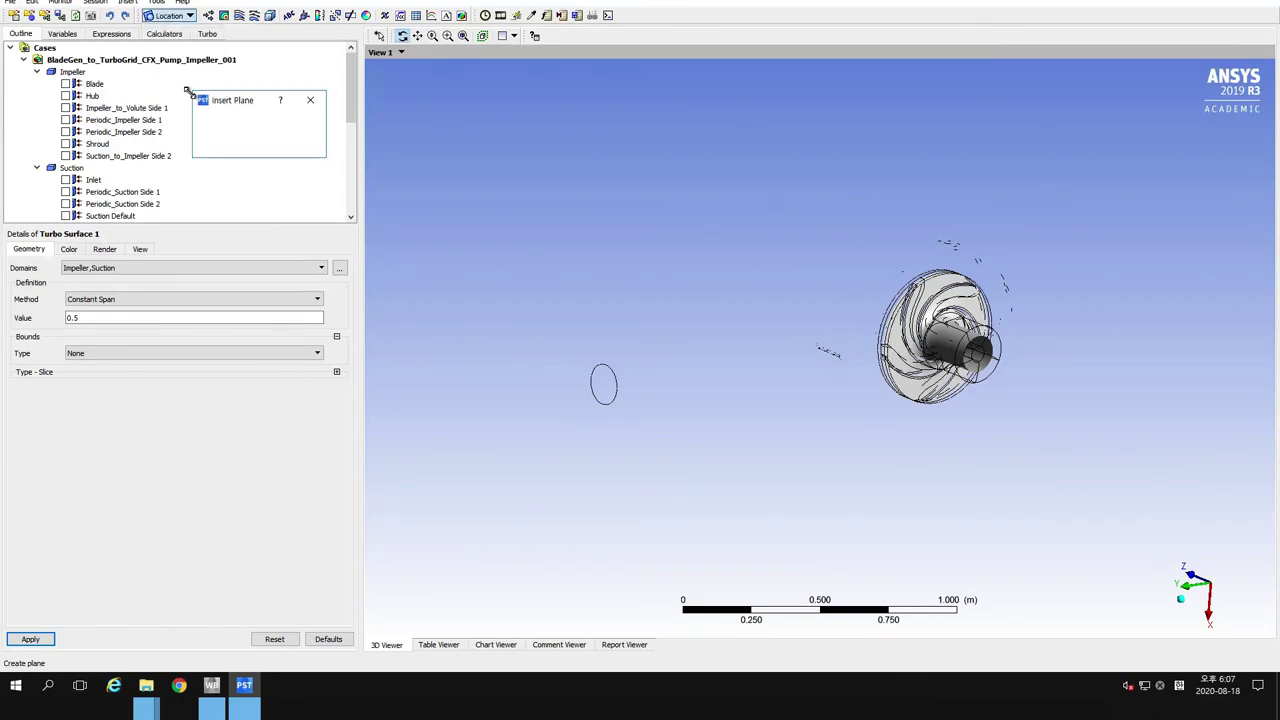
{"action": "left_click", "coordinate": [224, 145]}
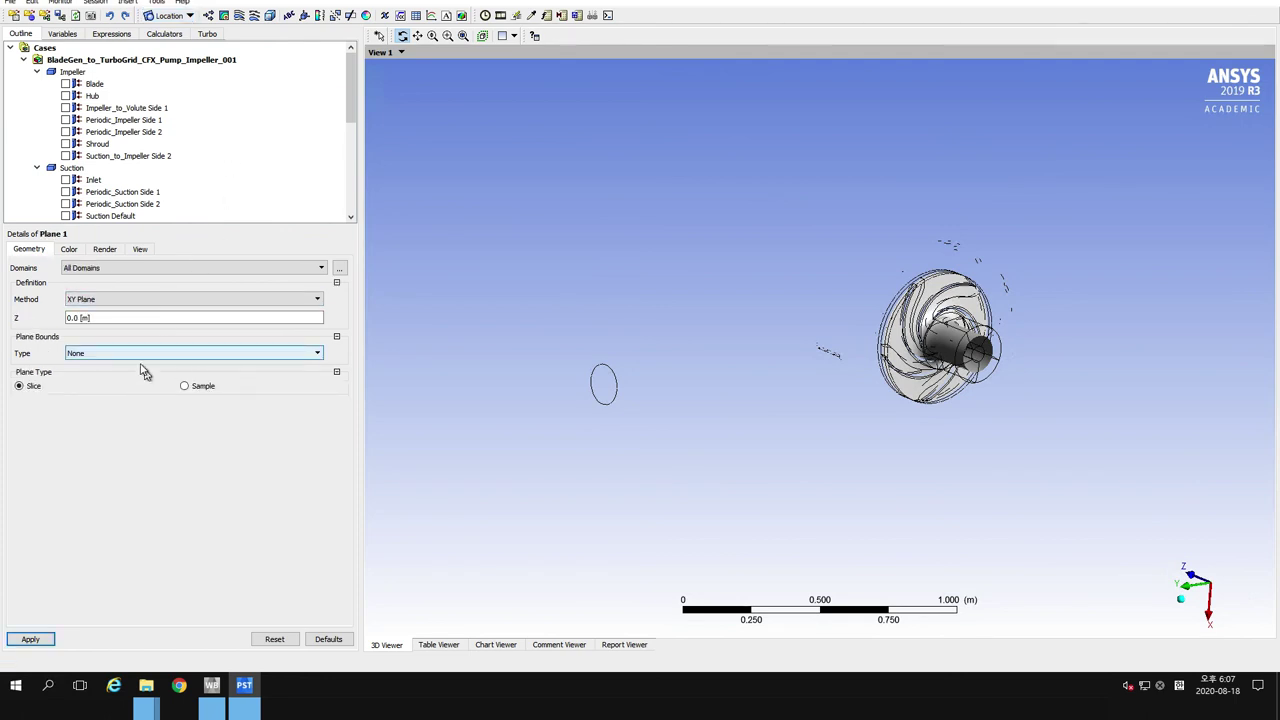
{"action": "left_click", "coordinate": [107, 320]}
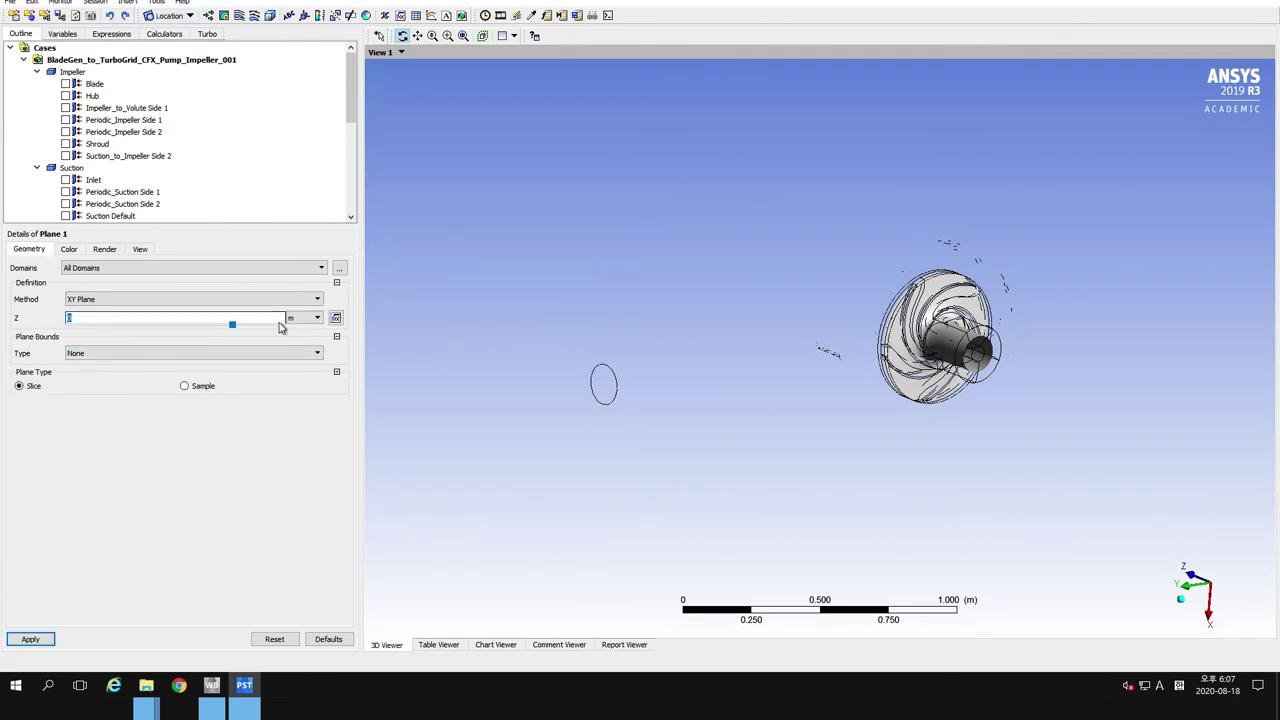
{"action": "left_click", "coordinate": [336, 319]}
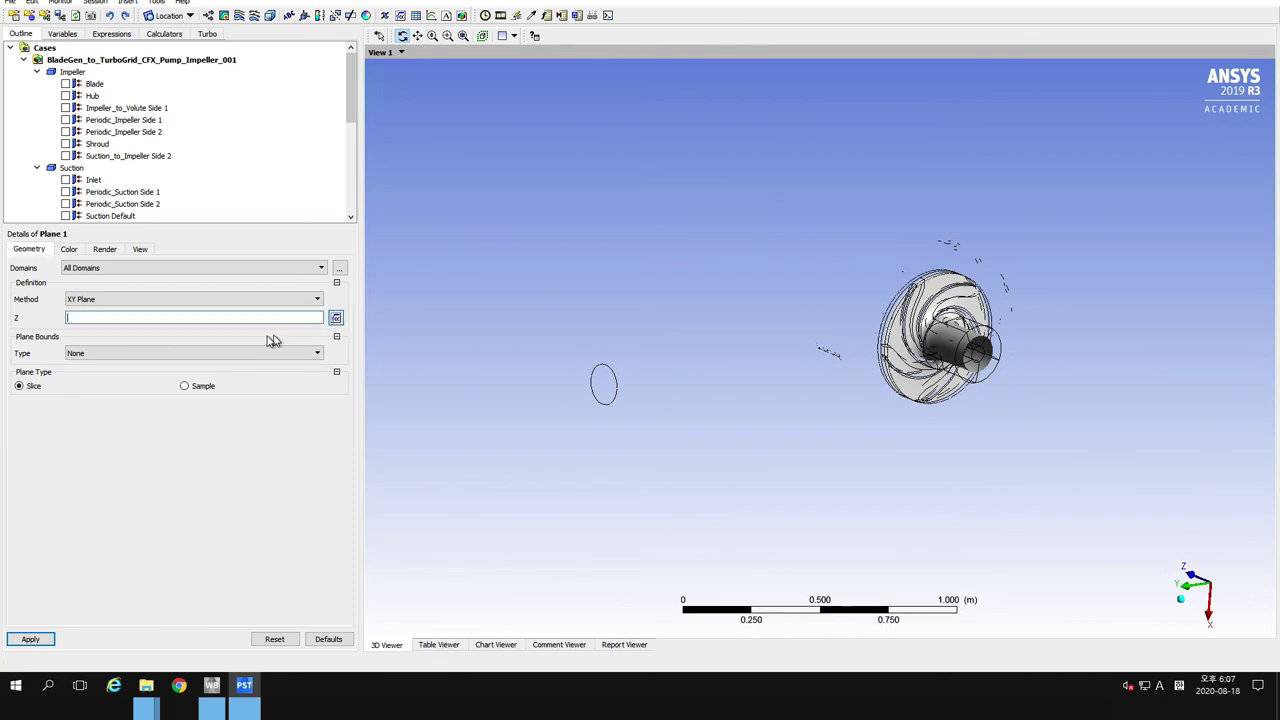
Build the plane's Z expression with the CFD-Post function maxVal and the variable Z
{"action": "left_click", "coordinate": [117, 320]}
{"action": "right_click", "coordinate": [117, 320]}
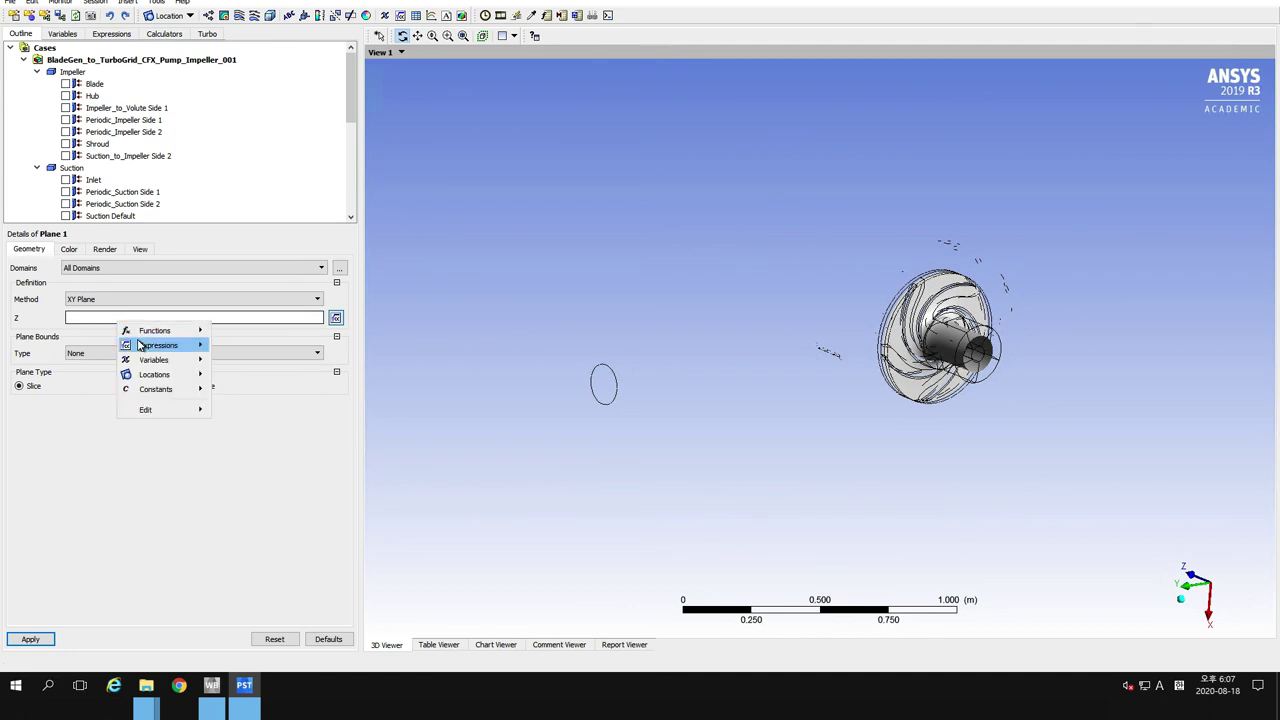
{"action": "mouse_move", "coordinate": [150, 331]}
{"action": "mouse_move", "coordinate": [255, 334]}
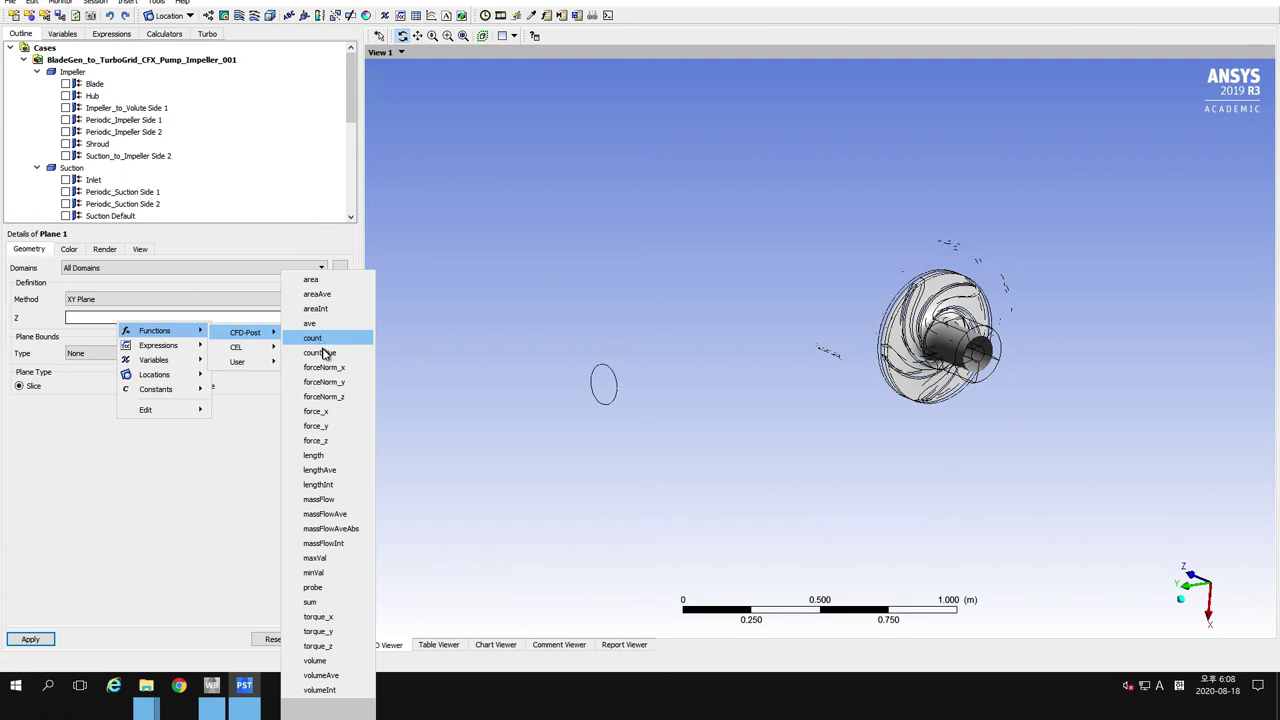
{"action": "left_click", "coordinate": [315, 557]}
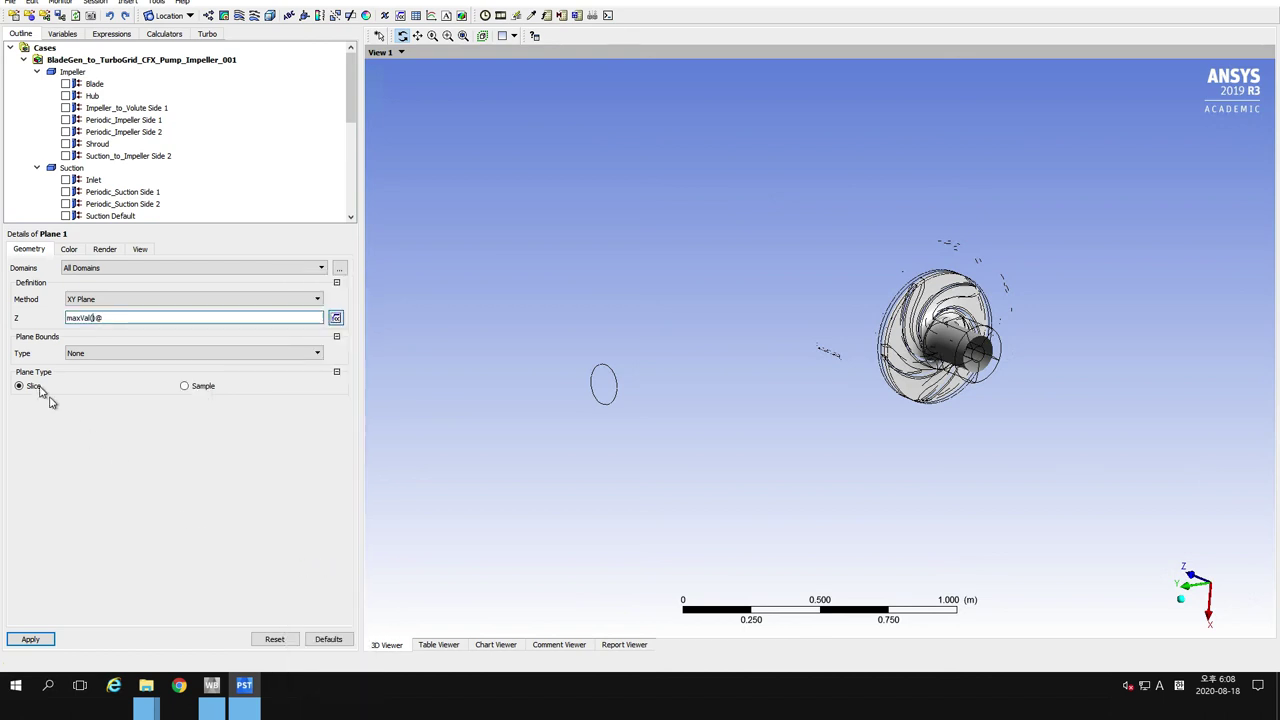
{"action": "right_click", "coordinate": [94, 318]}
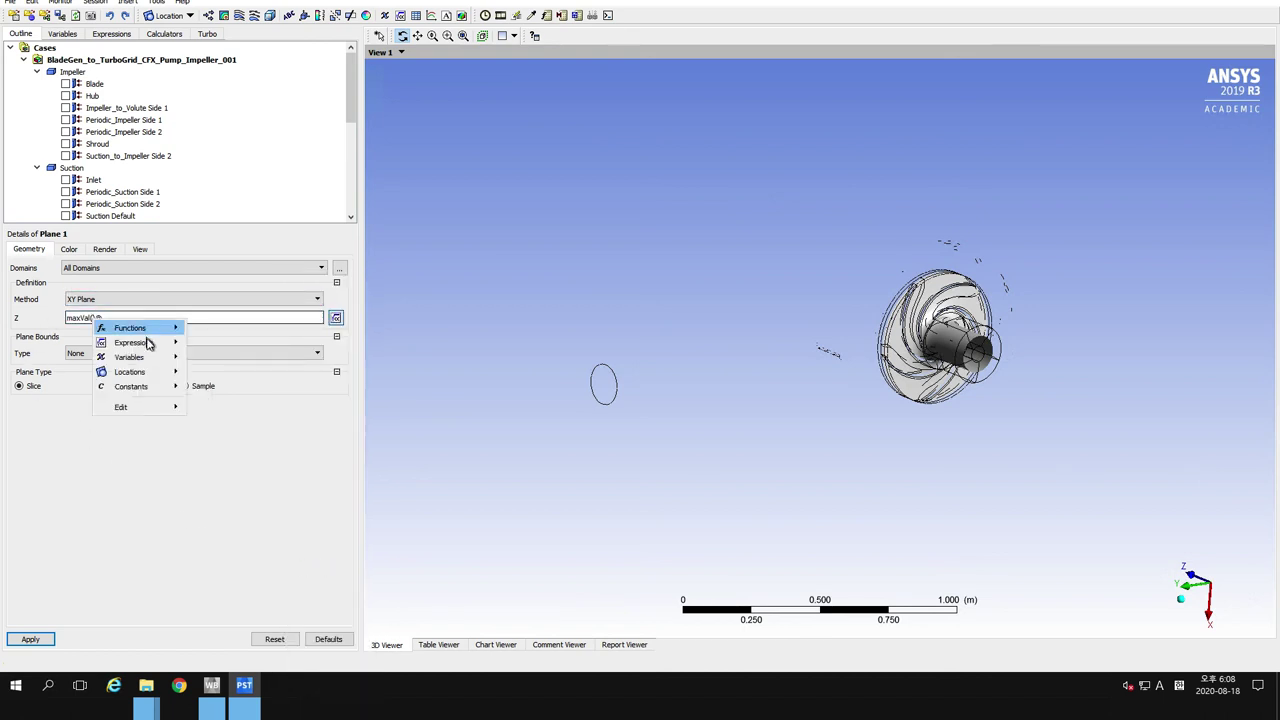
{"action": "mouse_move", "coordinate": [160, 360]}
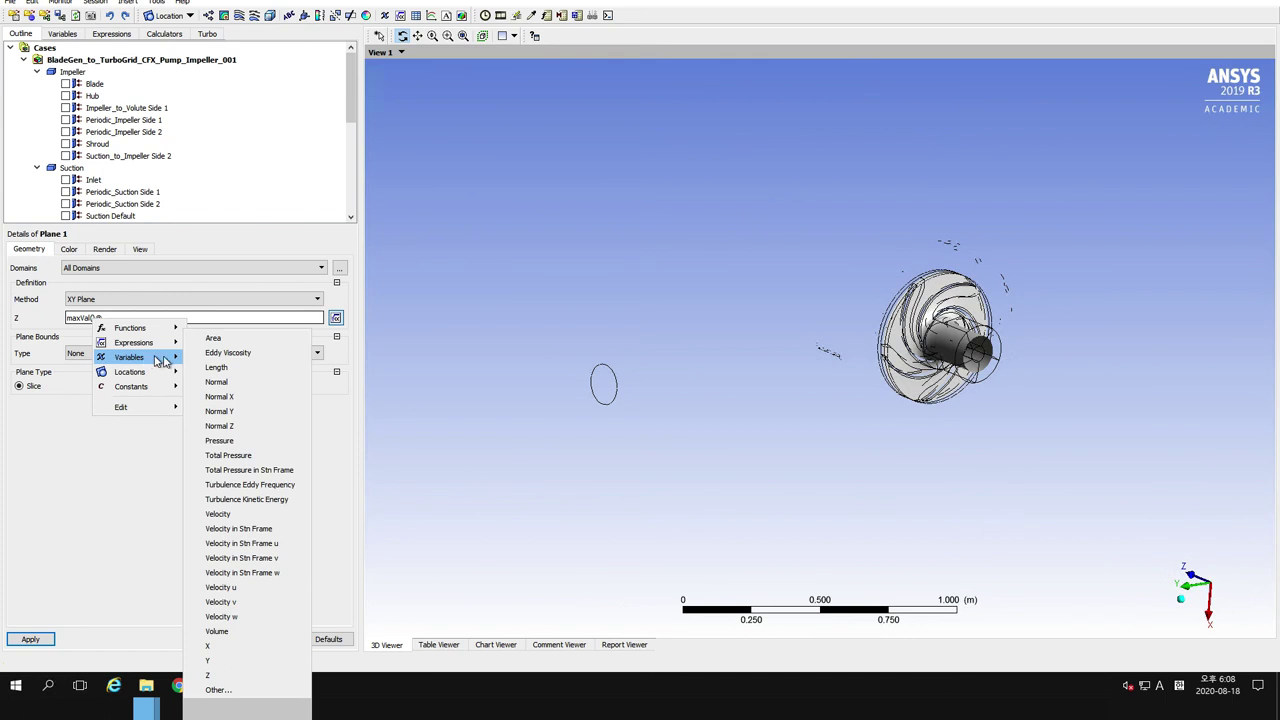
{"action": "left_click", "coordinate": [215, 677]}
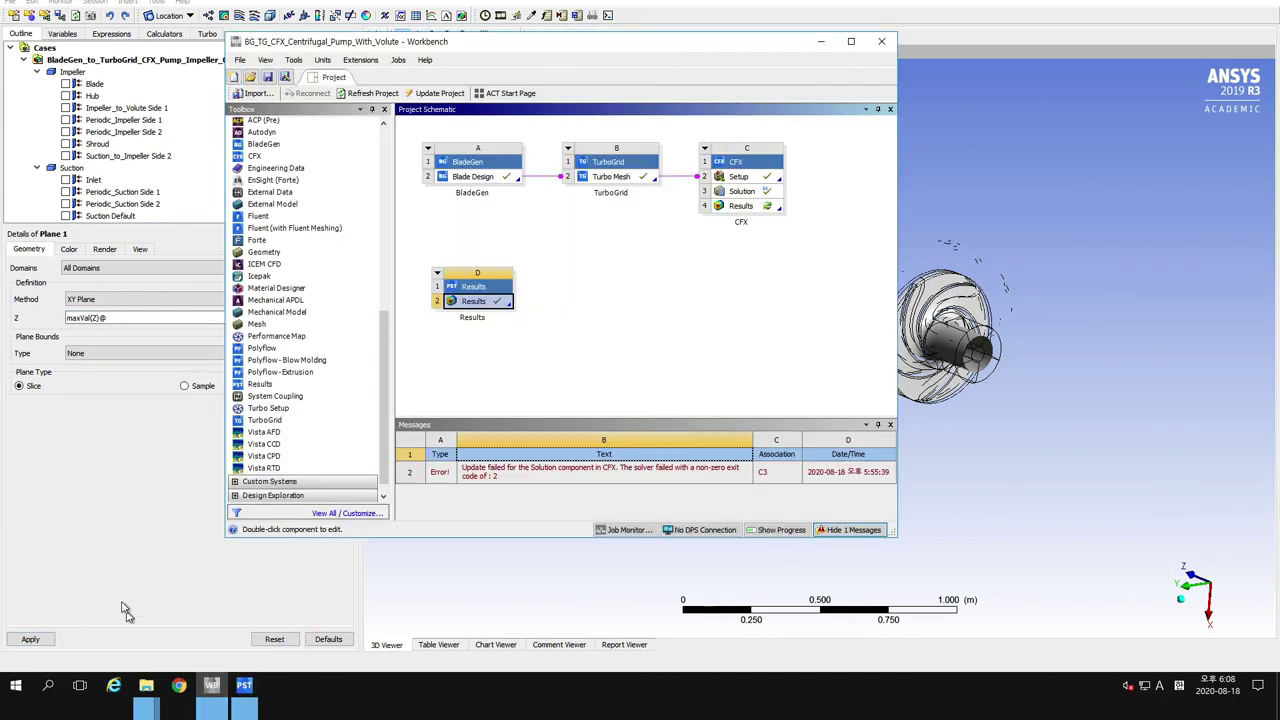
{"action": "left_click", "coordinate": [112, 321]}
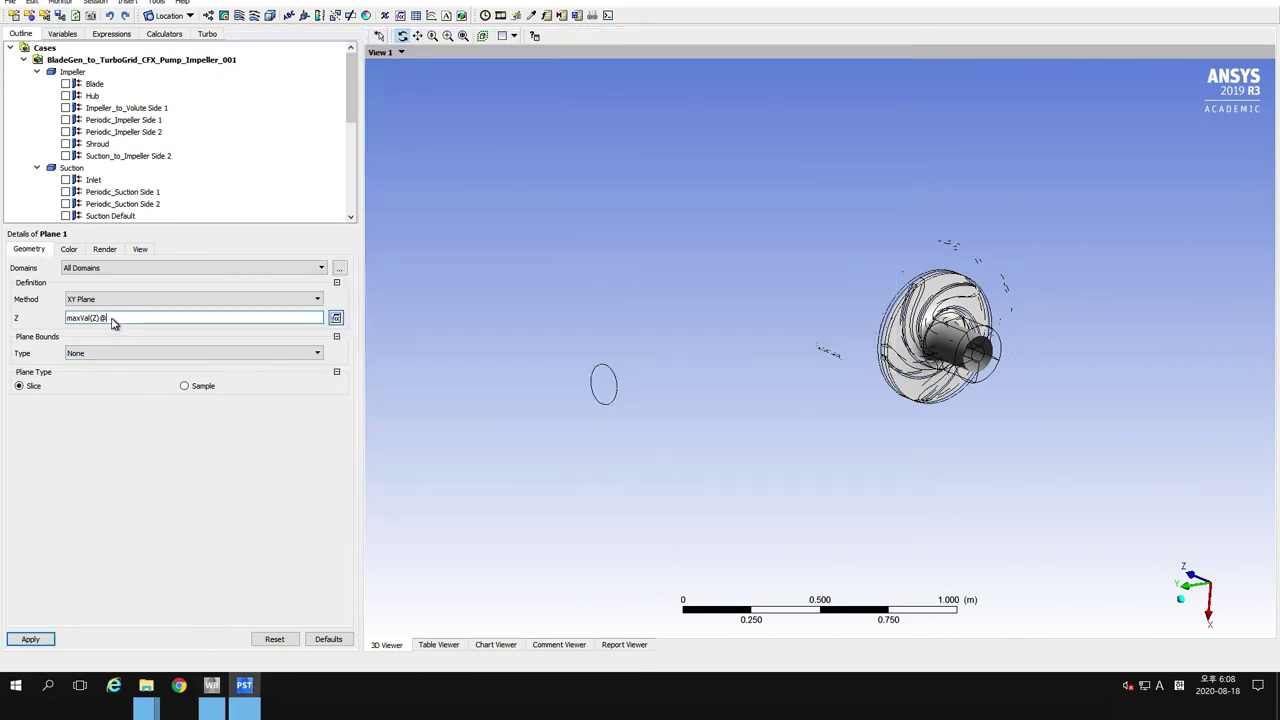
{"action": "right_click", "coordinate": [112, 321]}
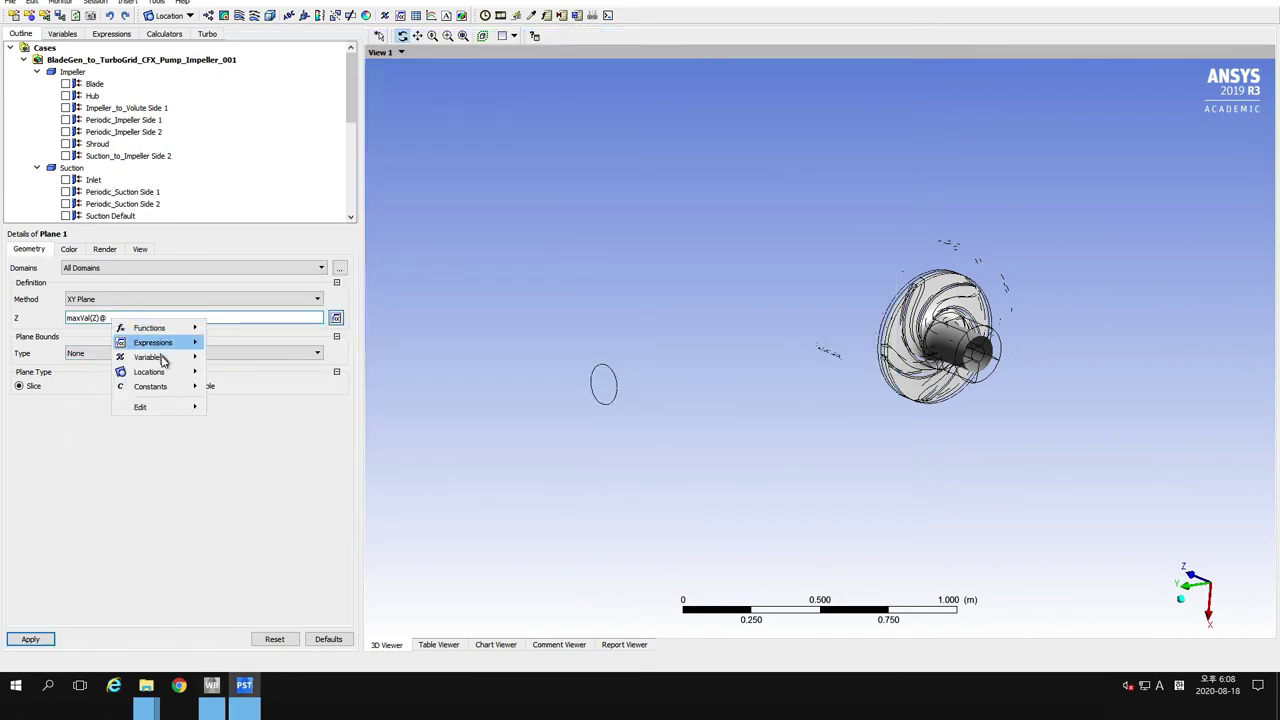
{"action": "mouse_move", "coordinate": [163, 372]}
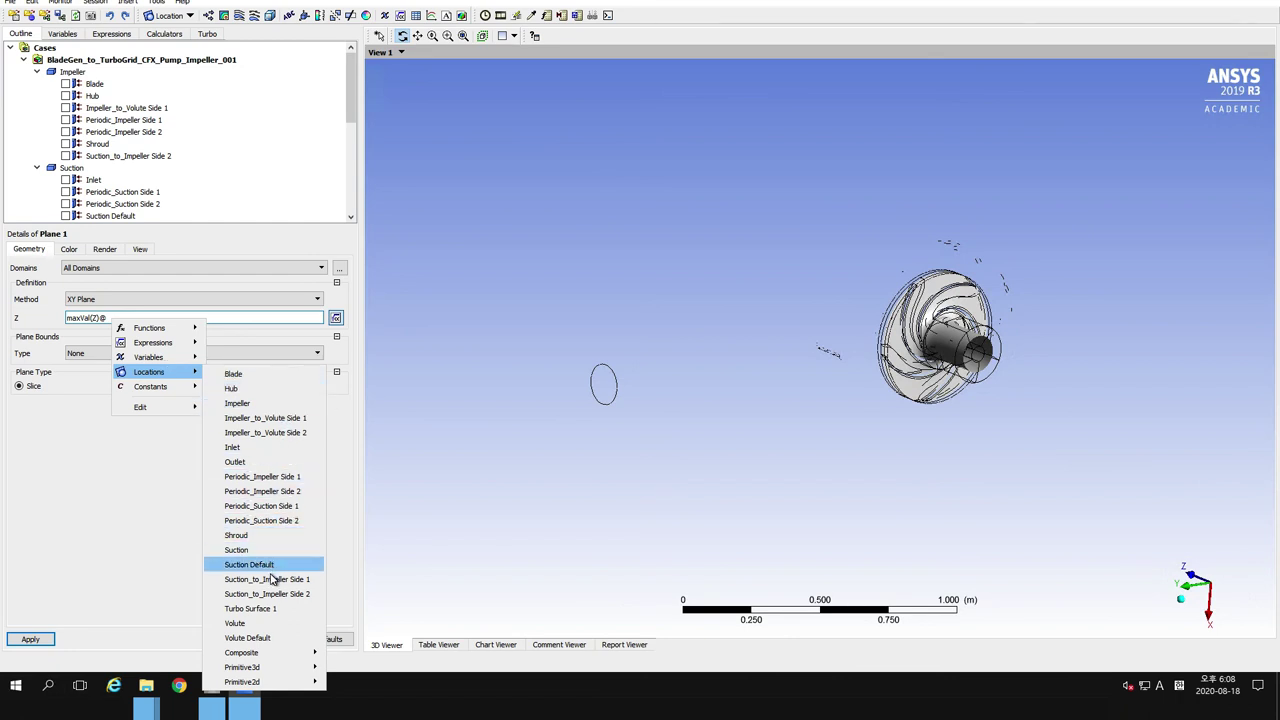
{"action": "left_click", "coordinate": [262, 609]}
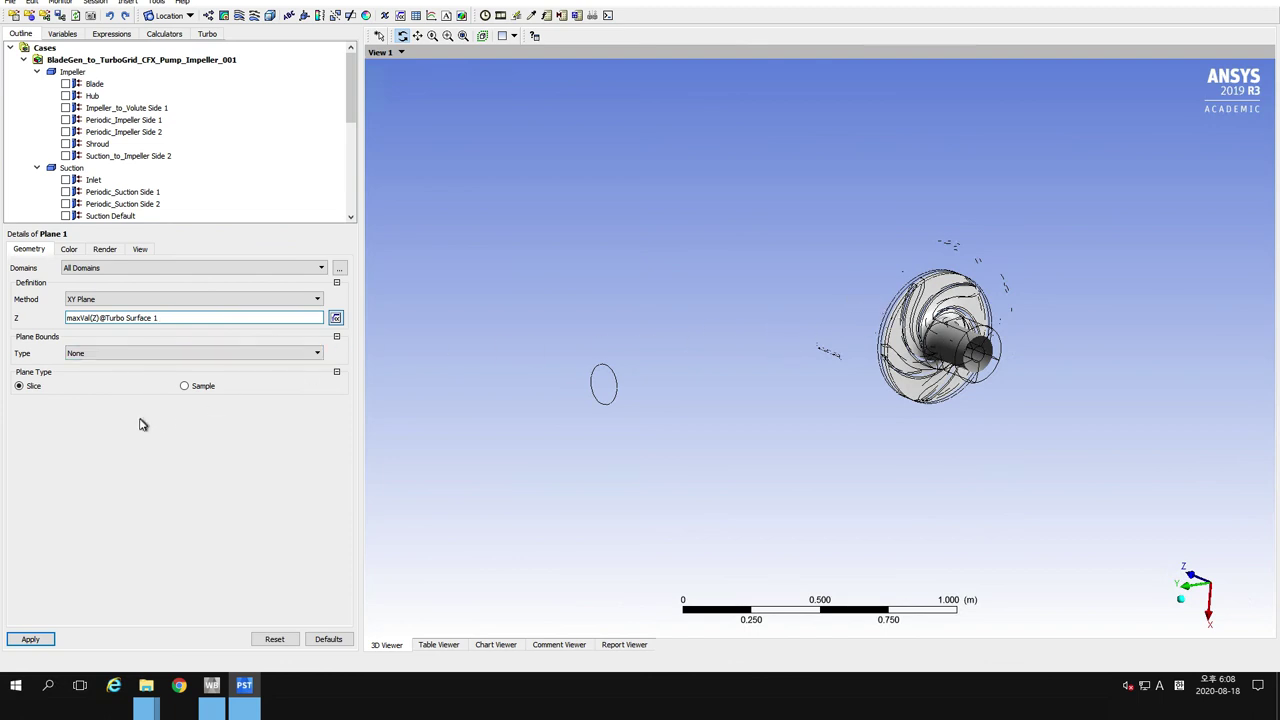
{"action": "left_click", "coordinate": [22, 642]}
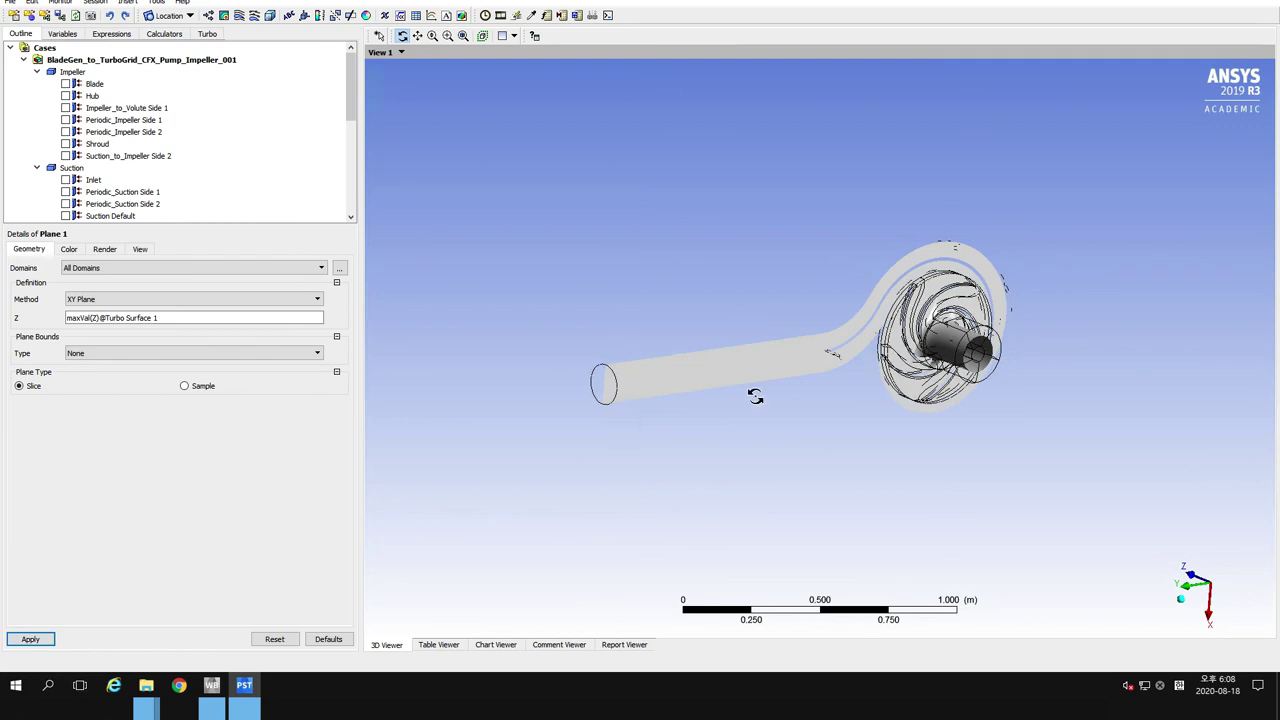
Restrict the plane to the Volute domain, apply it, and inspect the slice together with the impeller surface
{"action": "left_click_drag", "start_coordinate": [755, 396], "coordinate": [766, 366]}
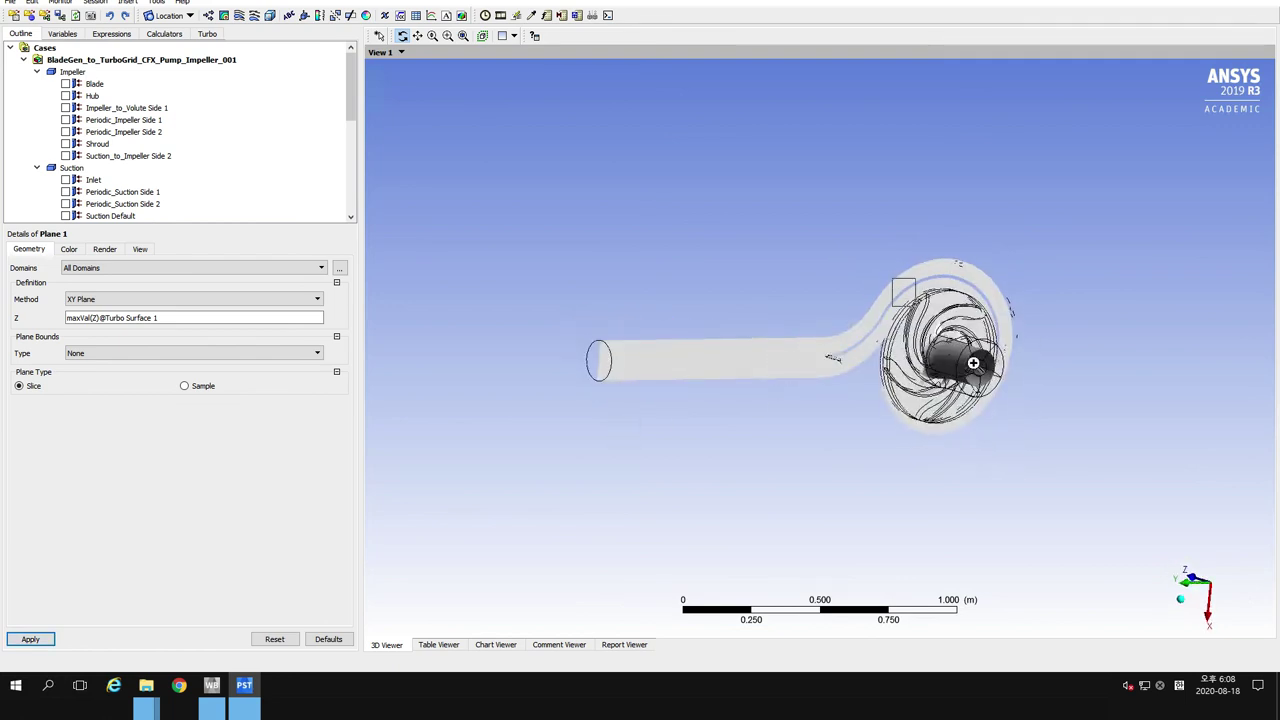
{"action": "right_click_drag", "start_coordinate": [973, 363], "coordinate": [975, 365]}
{"action": "left_click_drag", "start_coordinate": [843, 394], "coordinate": [798, 255]}
{"action": "scroll", "coordinate": [762, 337], "scroll_direction": "down", "scroll_amount": 5}
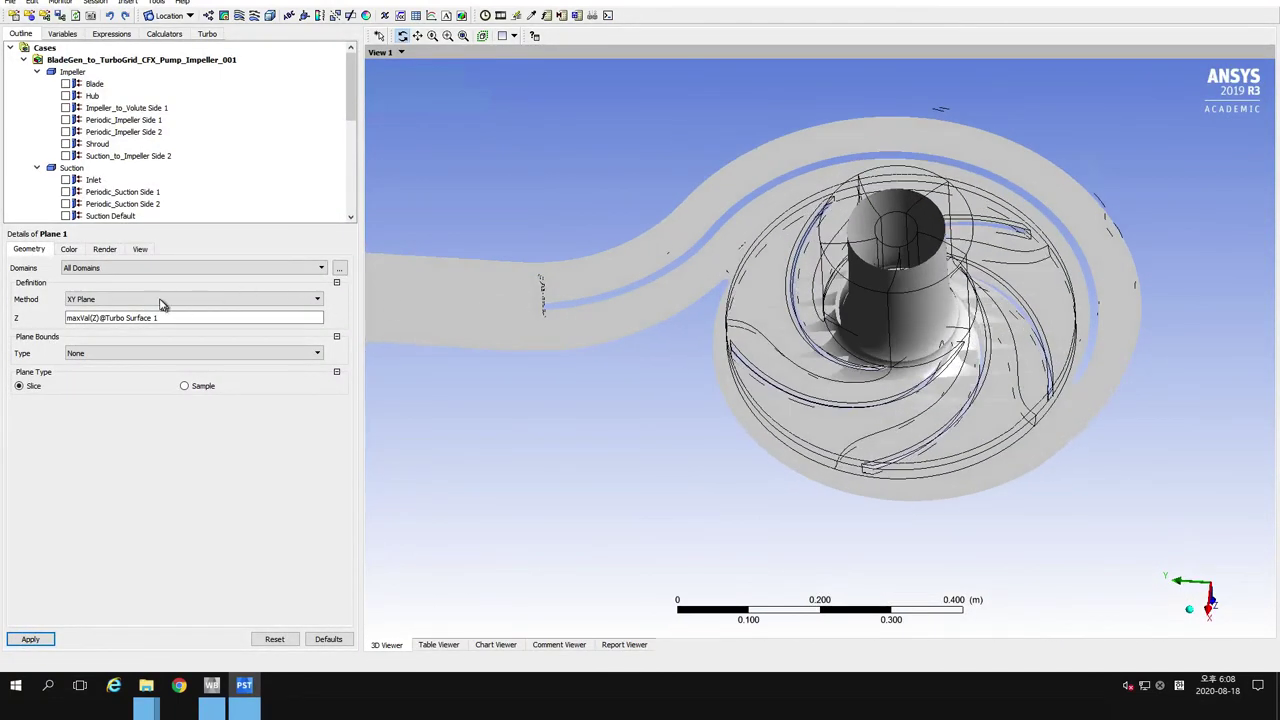
{"action": "left_click", "coordinate": [82, 271]}
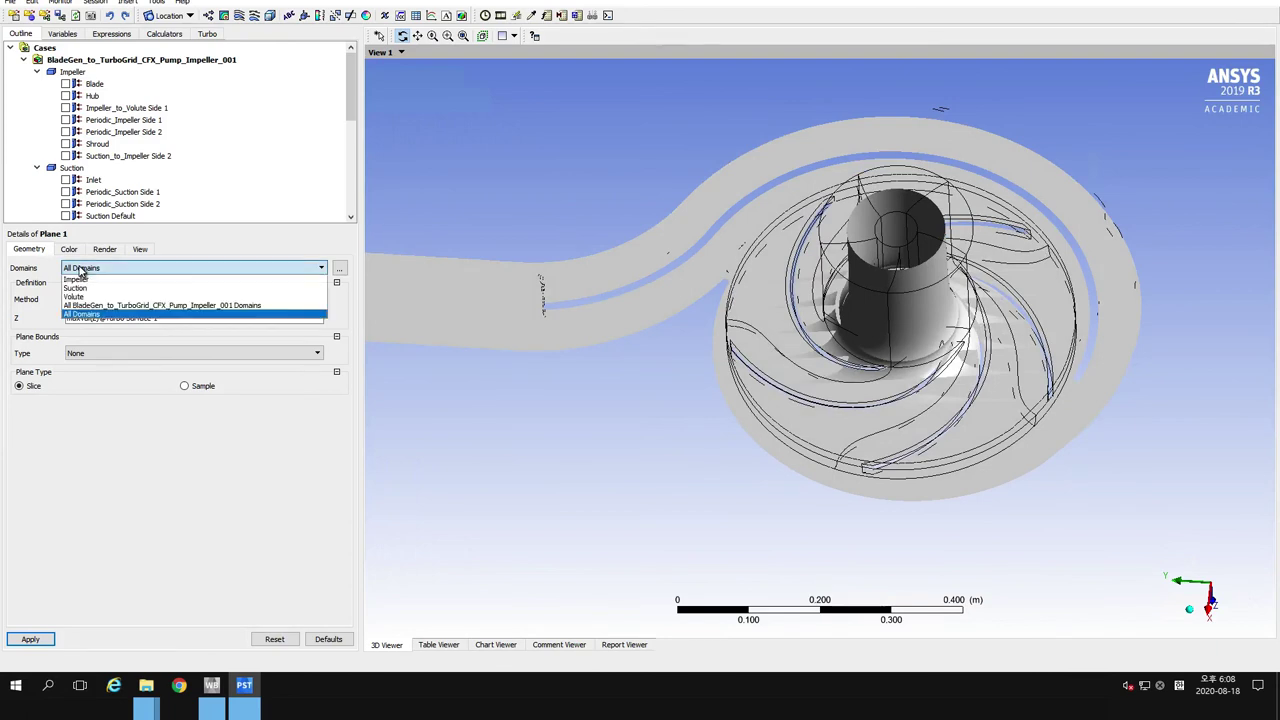
{"action": "left_click", "coordinate": [80, 296]}
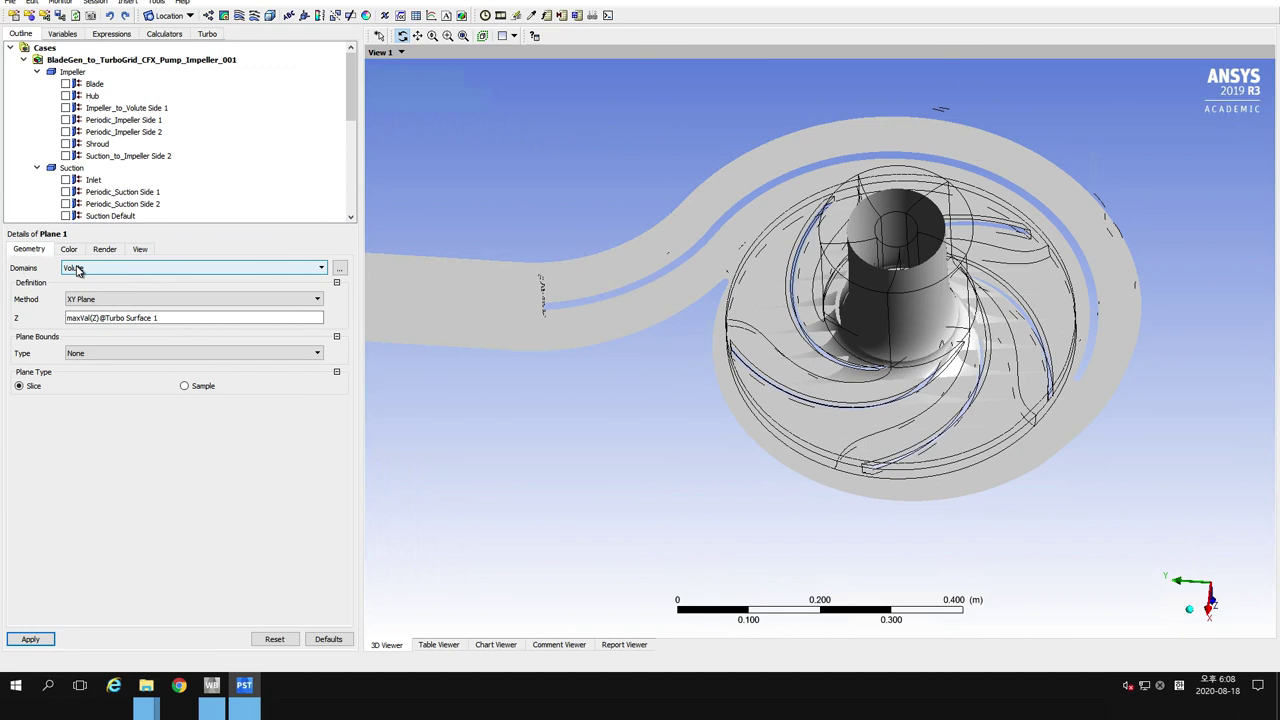
{"action": "left_click", "coordinate": [30, 639]}
{"action": "left_click_drag", "start_coordinate": [663, 306], "coordinate": [694, 326]}
{"action": "key", "text": "z"}
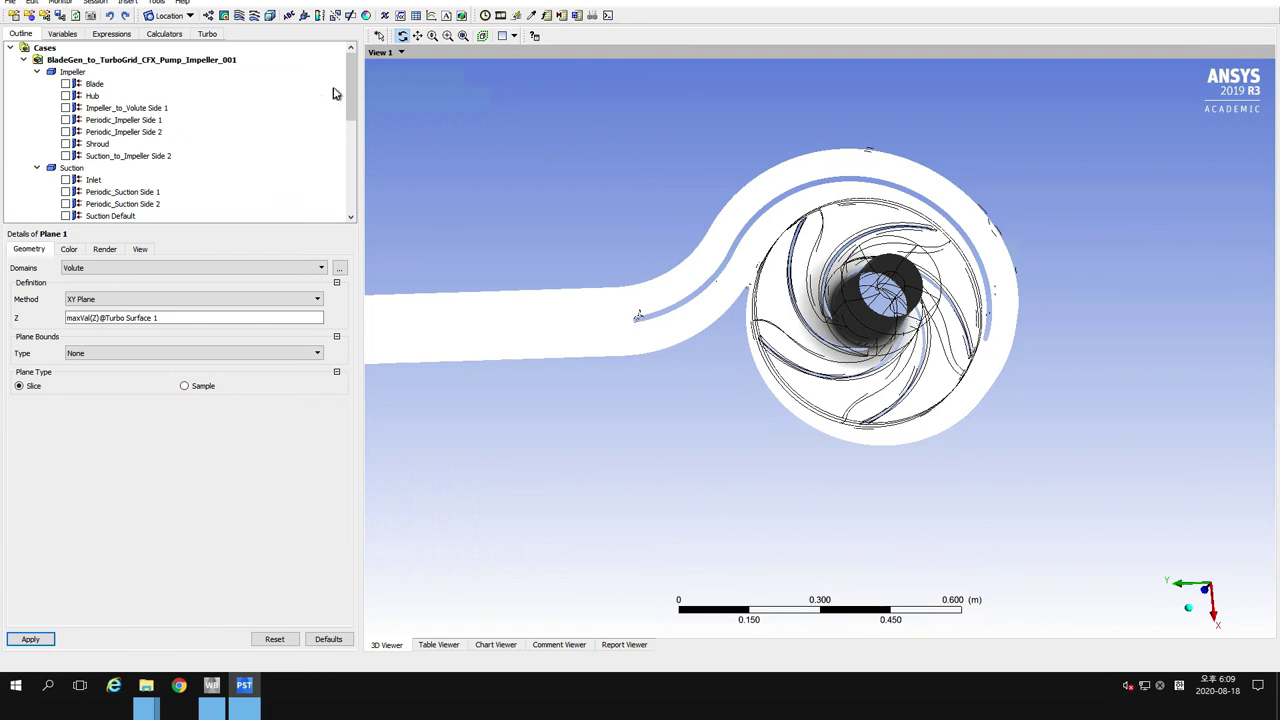
Hide Plane 1 and Turbo Surface 1 so only the wireframe is displayed
{"action": "left_click_drag", "start_coordinate": [354, 86], "coordinate": [360, 203]}
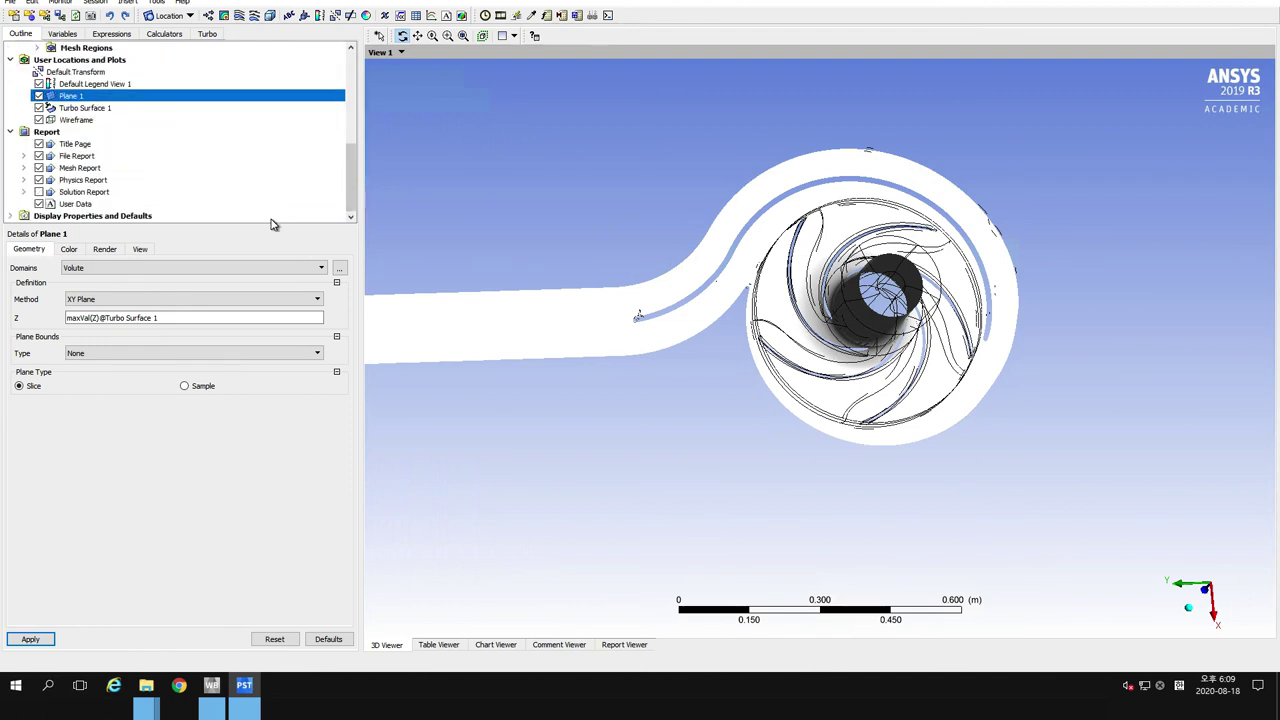
{"action": "left_click", "coordinate": [39, 96]}
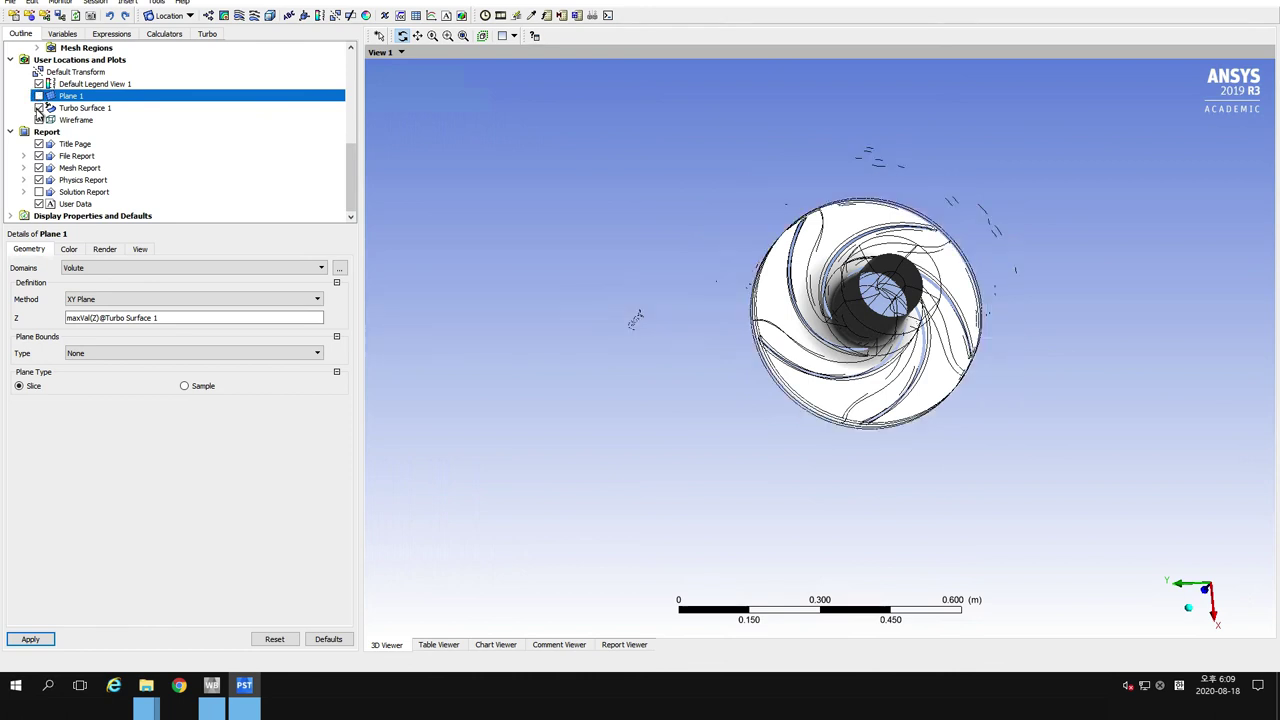
{"action": "left_click", "coordinate": [39, 108]}
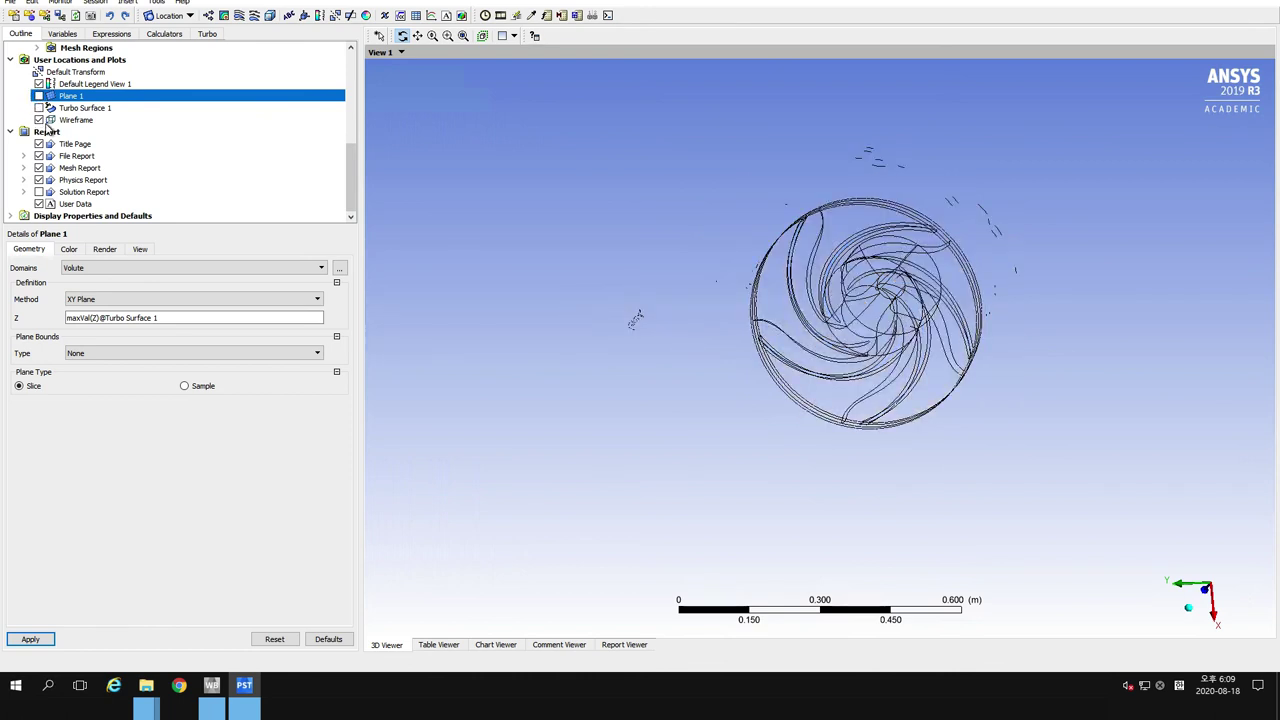
Insert a contour plot and choose Plane 1 and Turbo Surface 1 as its locations
{"action": "left_click", "coordinate": [221, 19]}
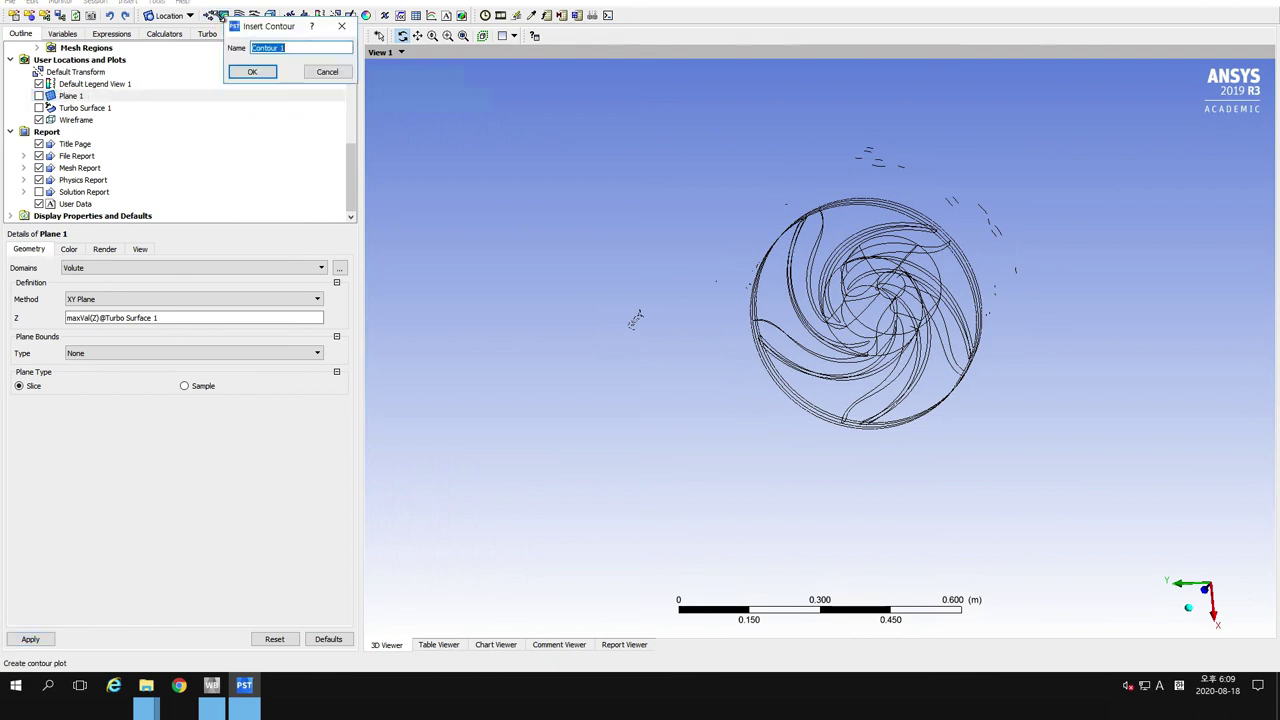
{"action": "left_click", "coordinate": [252, 75]}
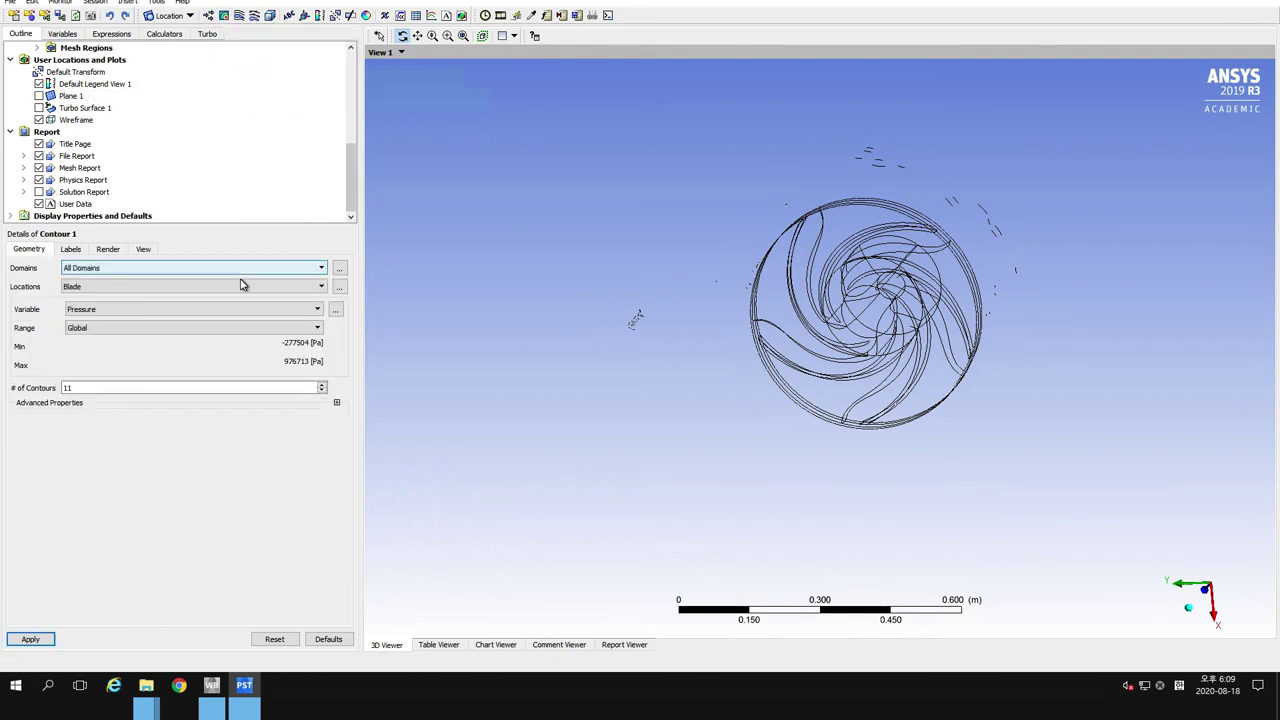
{"action": "left_click", "coordinate": [339, 287]}
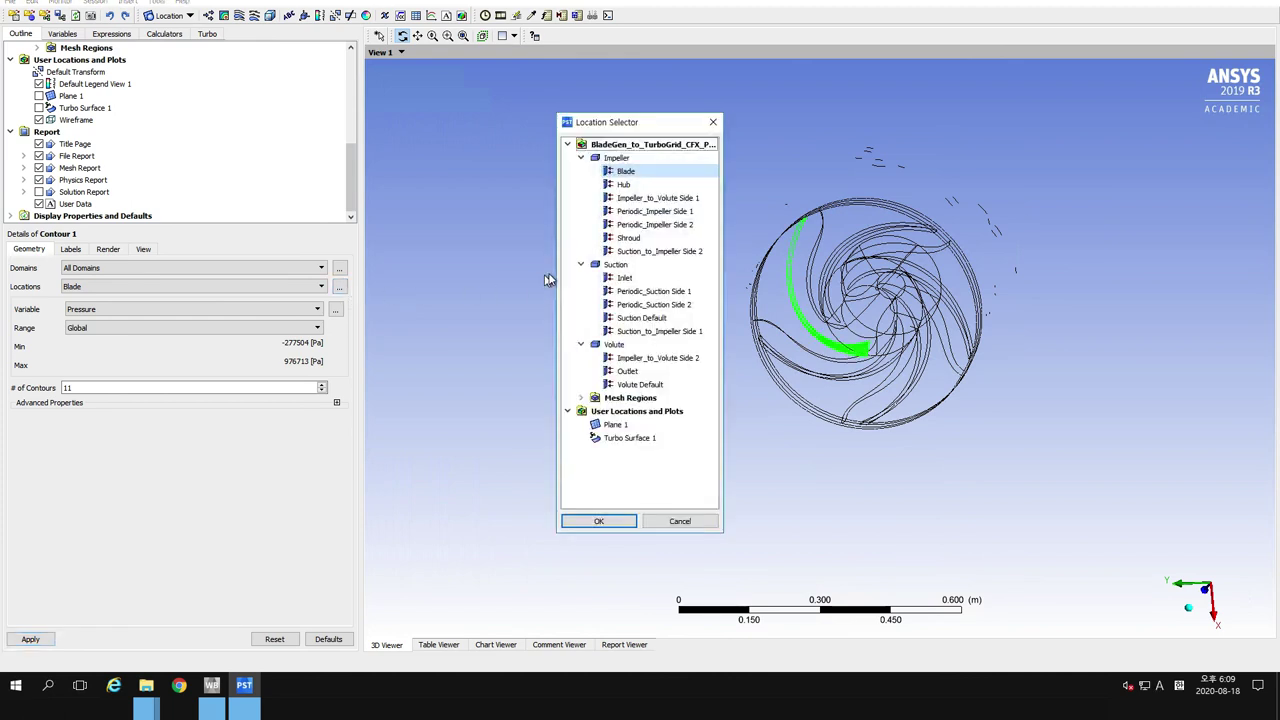
{"action": "left_click", "coordinate": [668, 426]}
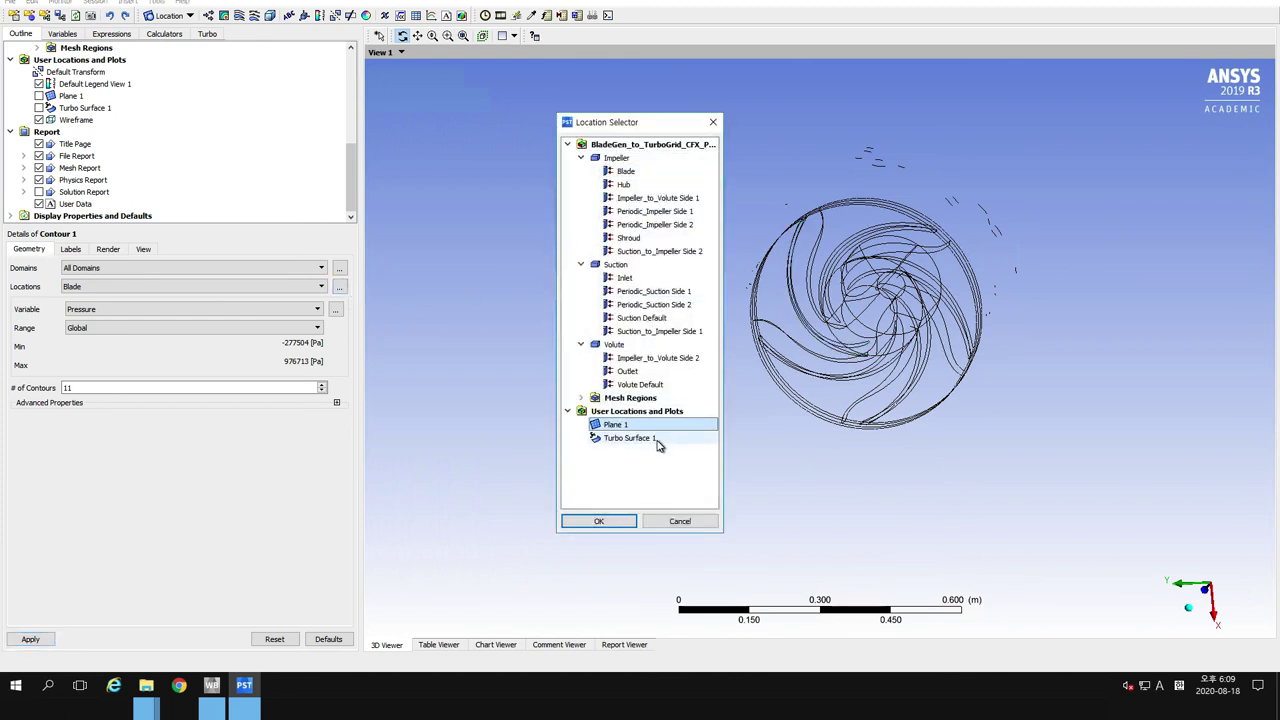
{"action": "left_click", "coordinate": [658, 442], "text": "ctrl"}
{"action": "left_click", "coordinate": [599, 522]}
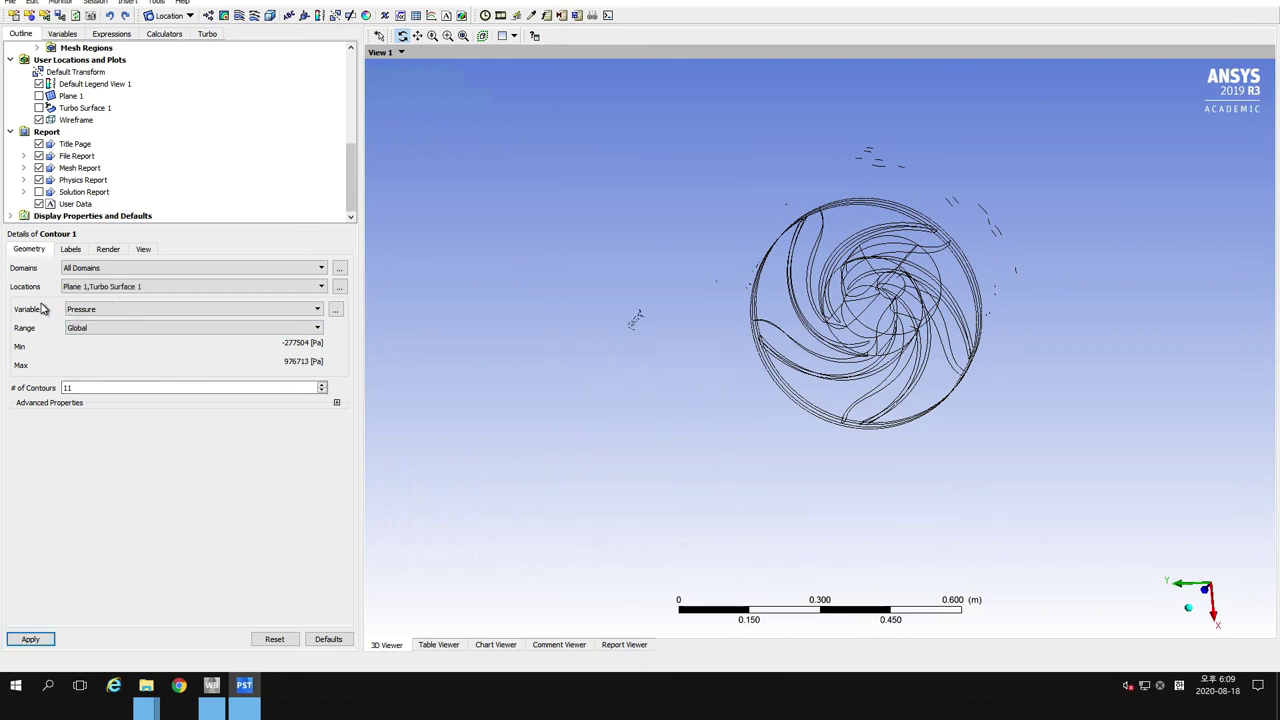
Set the pressure contour's range to Local, apply it, and inspect the plot on the volute and impeller
{"action": "left_click", "coordinate": [86, 330]}
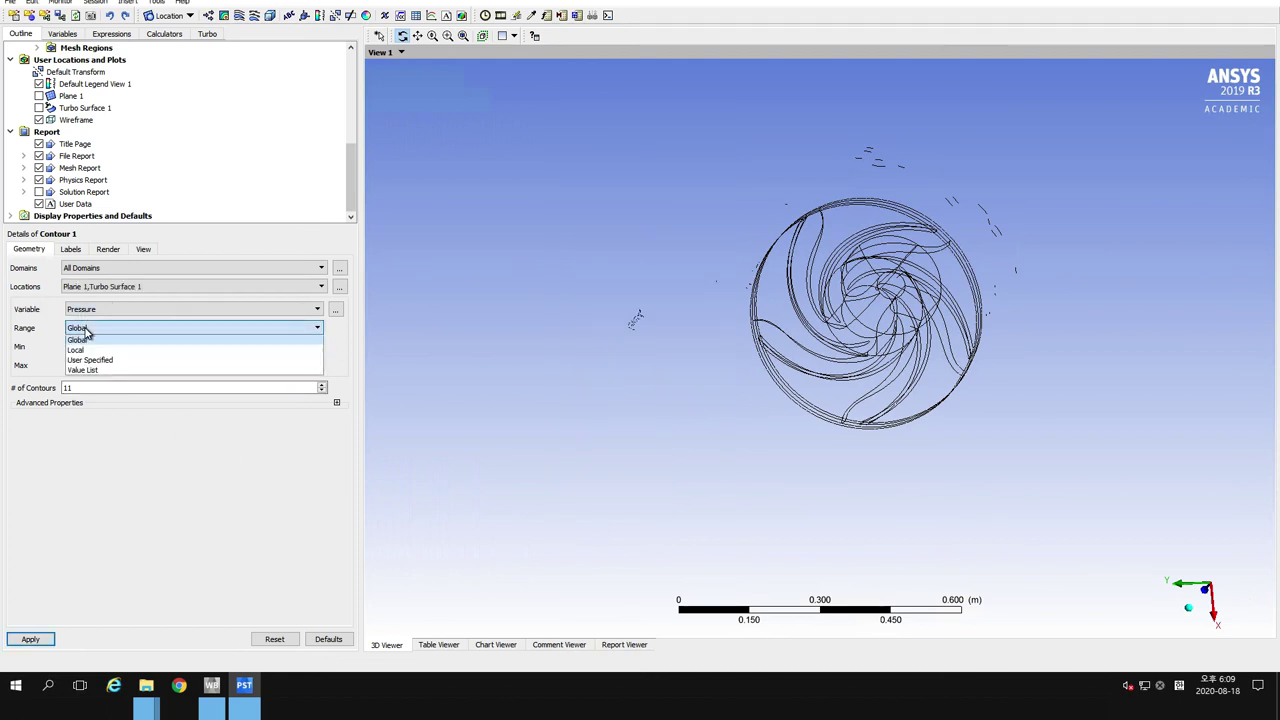
{"action": "left_click", "coordinate": [86, 344]}
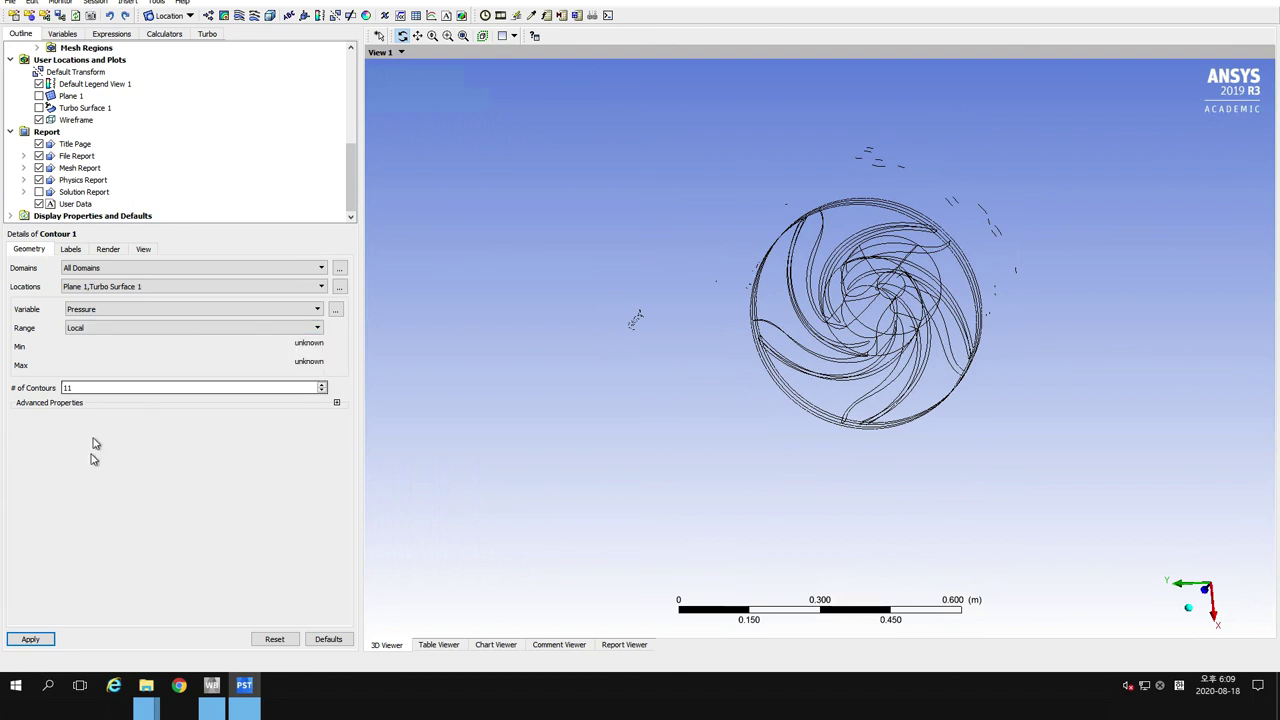
{"action": "left_click", "coordinate": [40, 639]}
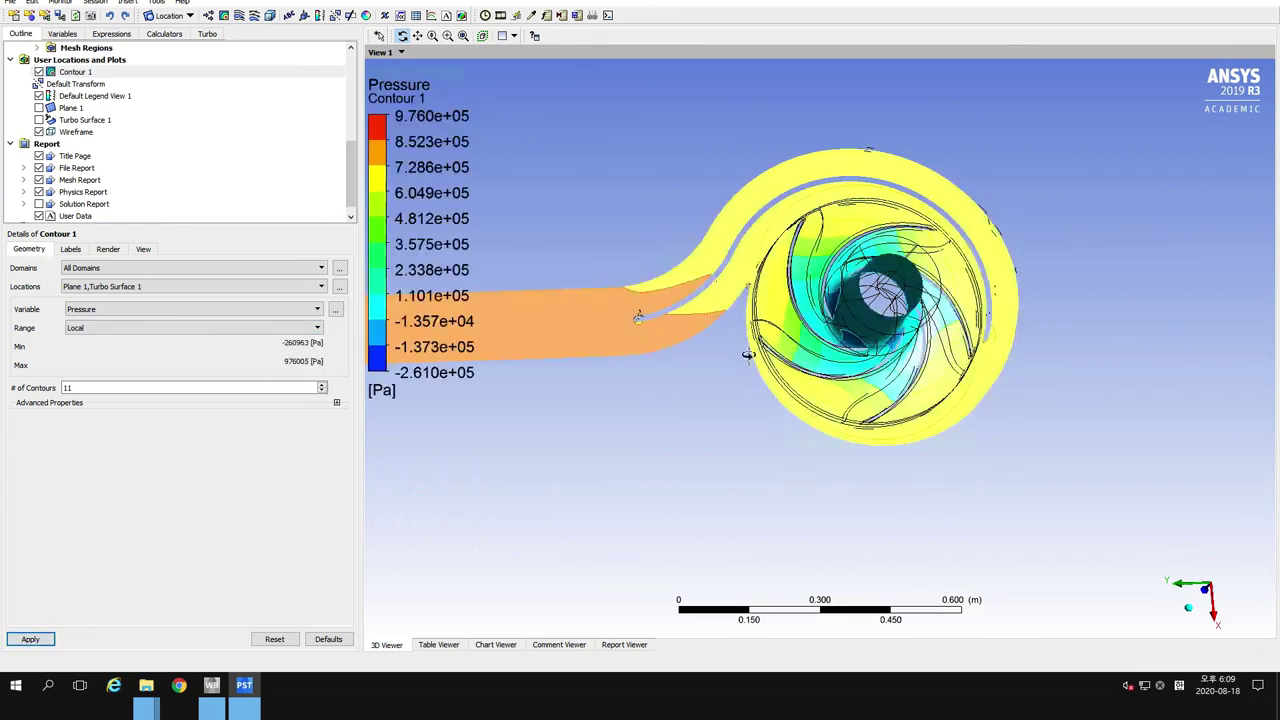
{"action": "left_click_drag", "start_coordinate": [852, 318], "coordinate": [882, 348]}
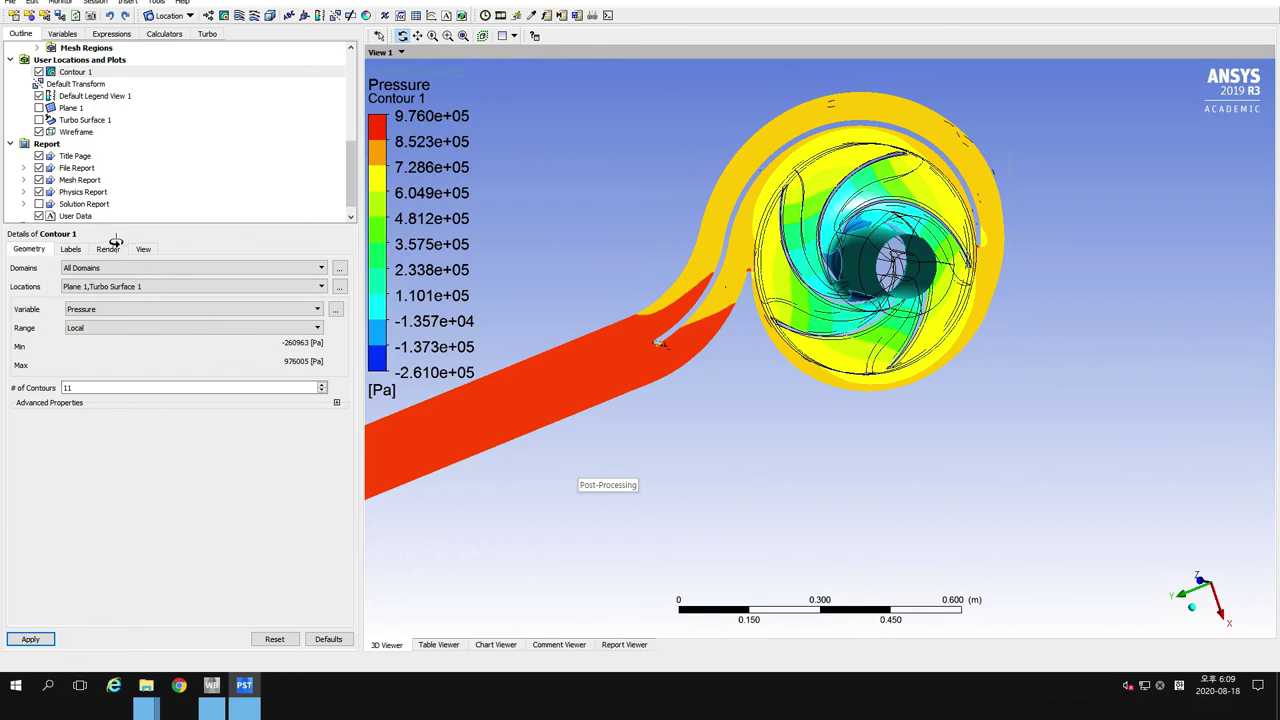
Turn on constant coloring for the contour lines with the Default color mode, apply it, and inspect the lines
{"action": "left_click", "coordinate": [108, 249]}
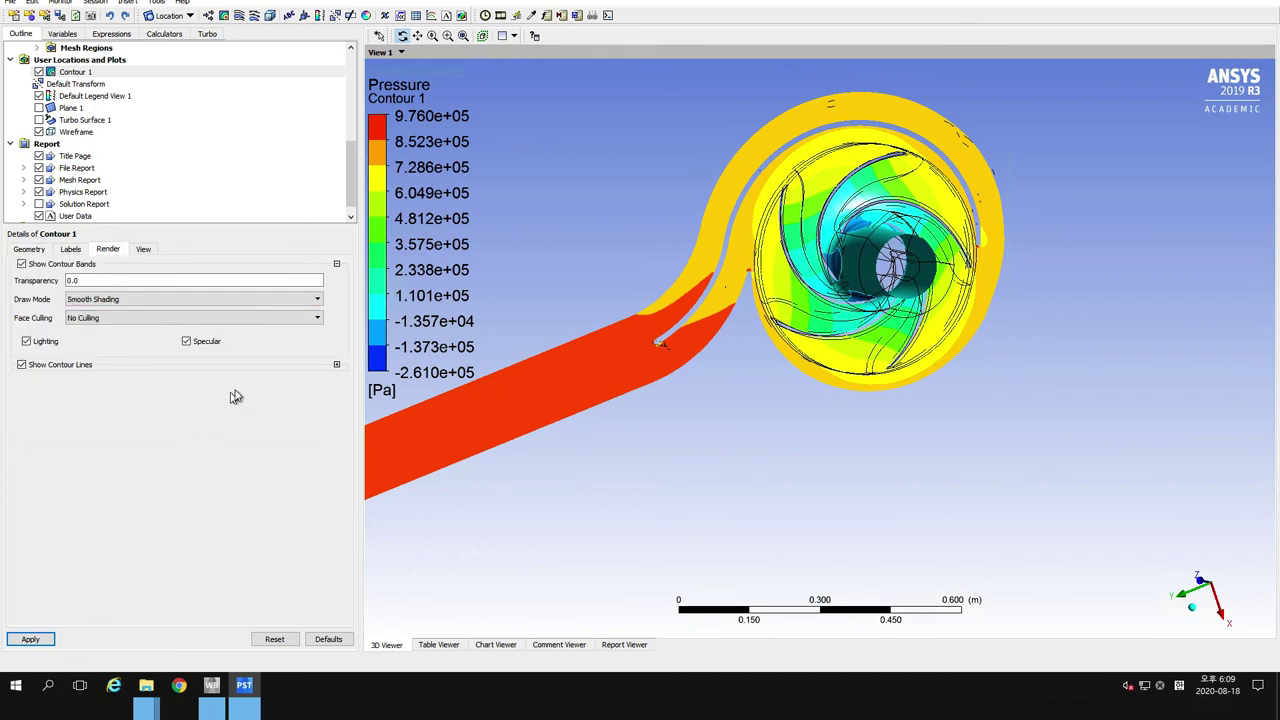
{"action": "left_click", "coordinate": [337, 366]}
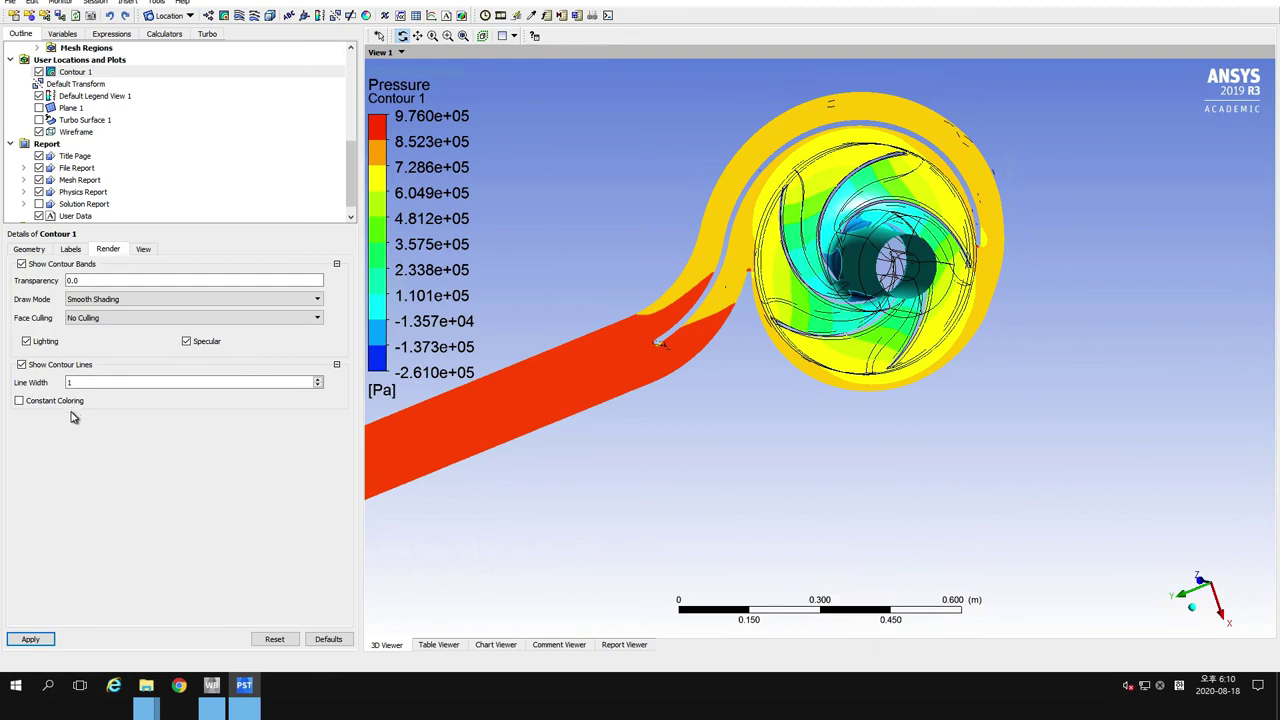
{"action": "left_click", "coordinate": [19, 401]}
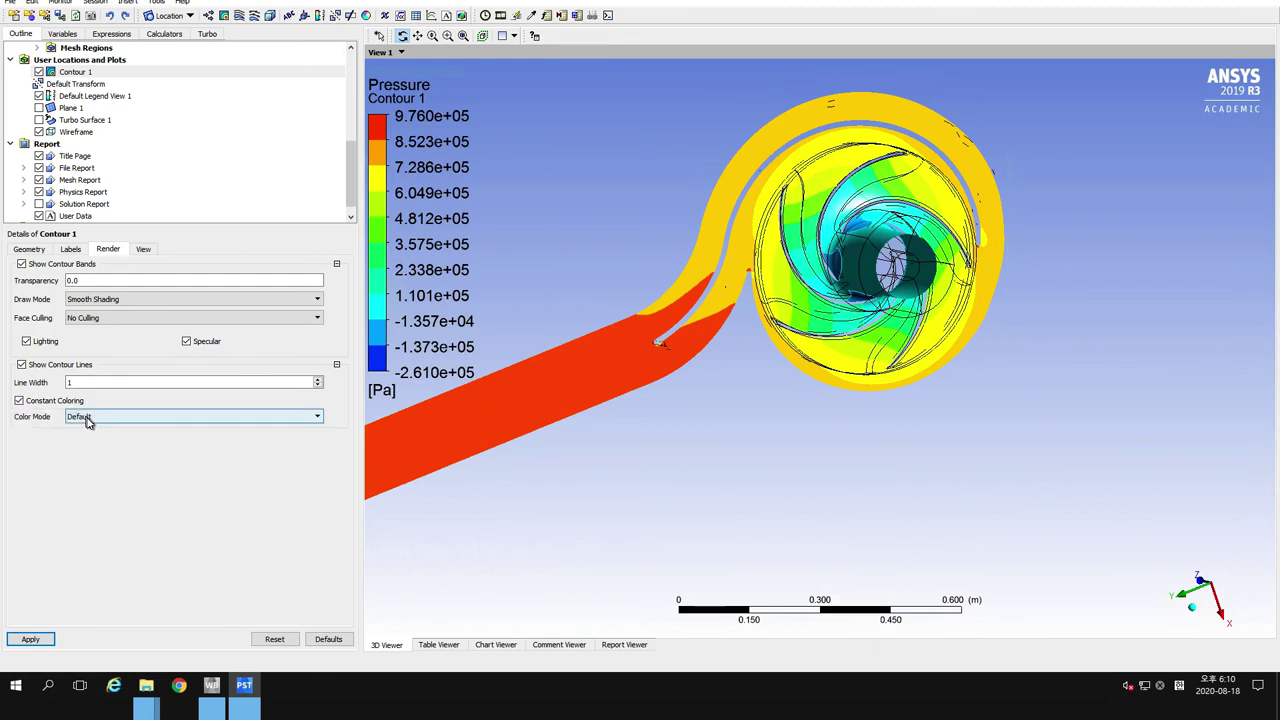
{"action": "left_click", "coordinate": [31, 639]}
{"action": "left_click_drag", "start_coordinate": [805, 353], "coordinate": [1102, 470]}
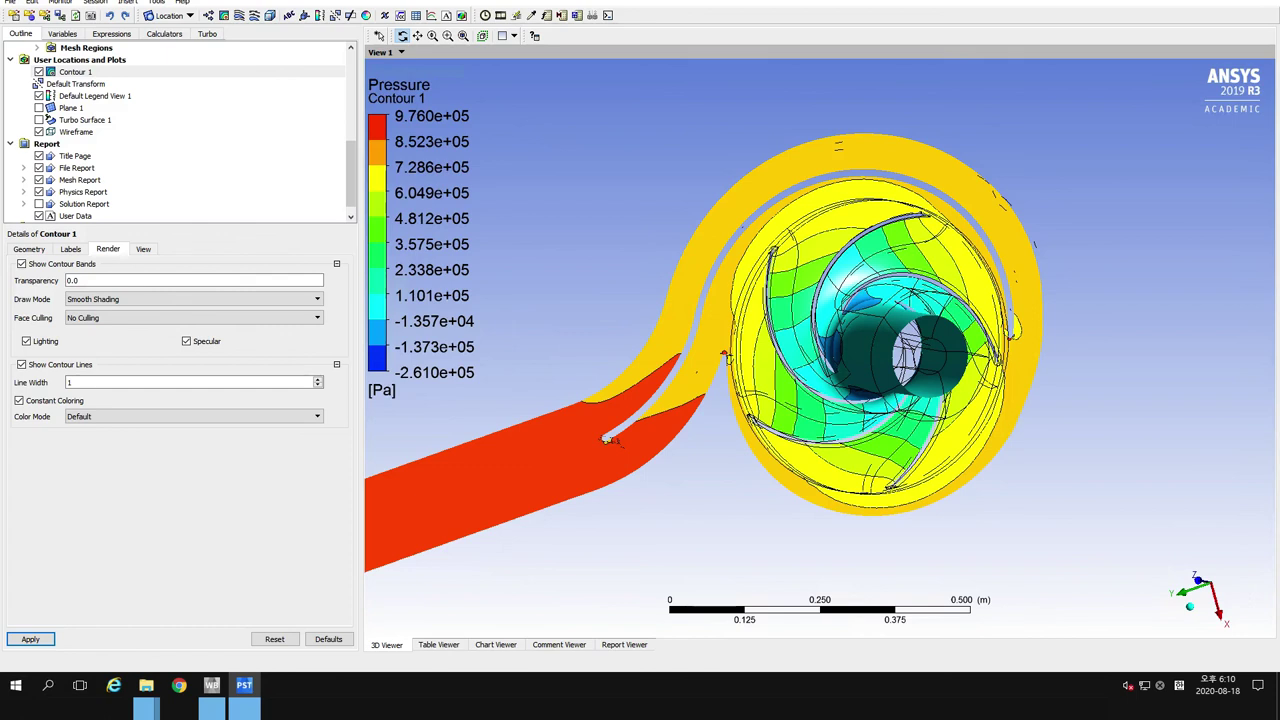
{"action": "left_click_drag", "start_coordinate": [871, 311], "coordinate": [913, 330]}
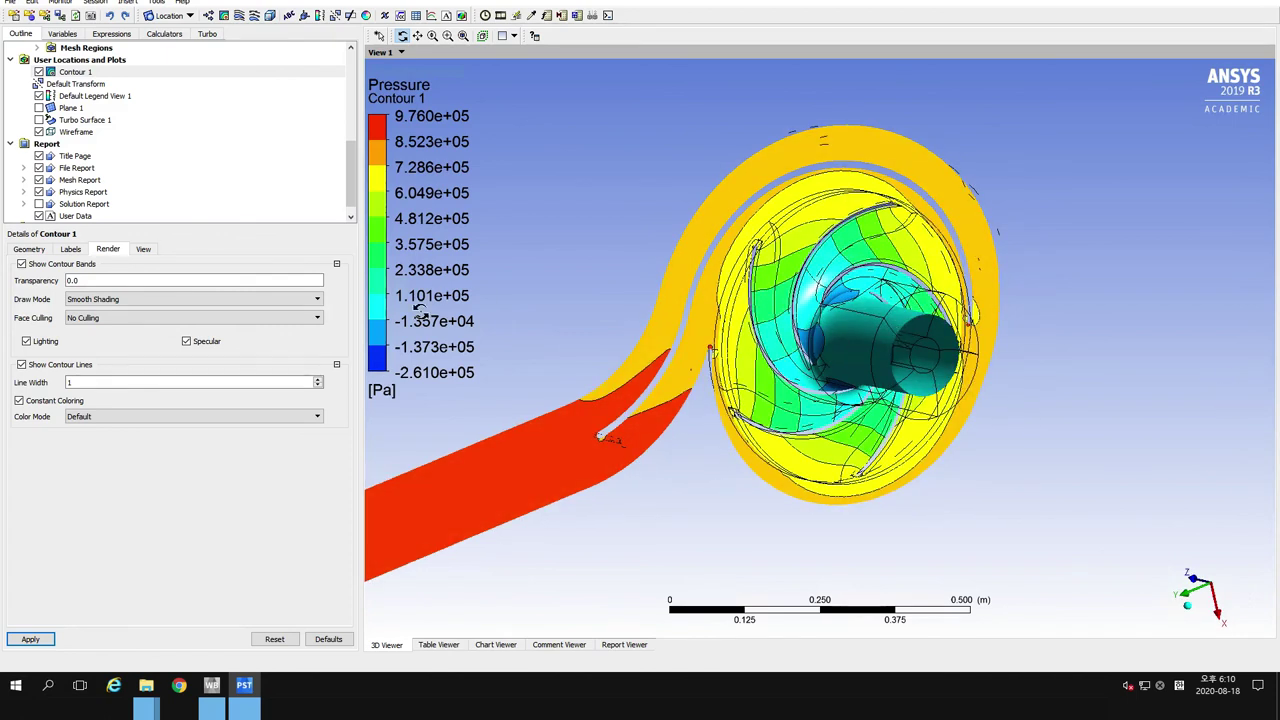
Show the Volute Default boundary and render its faces with a transparency of 0.8
{"action": "scroll", "coordinate": [140, 182], "scroll_direction": "up", "scroll_amount": 5}
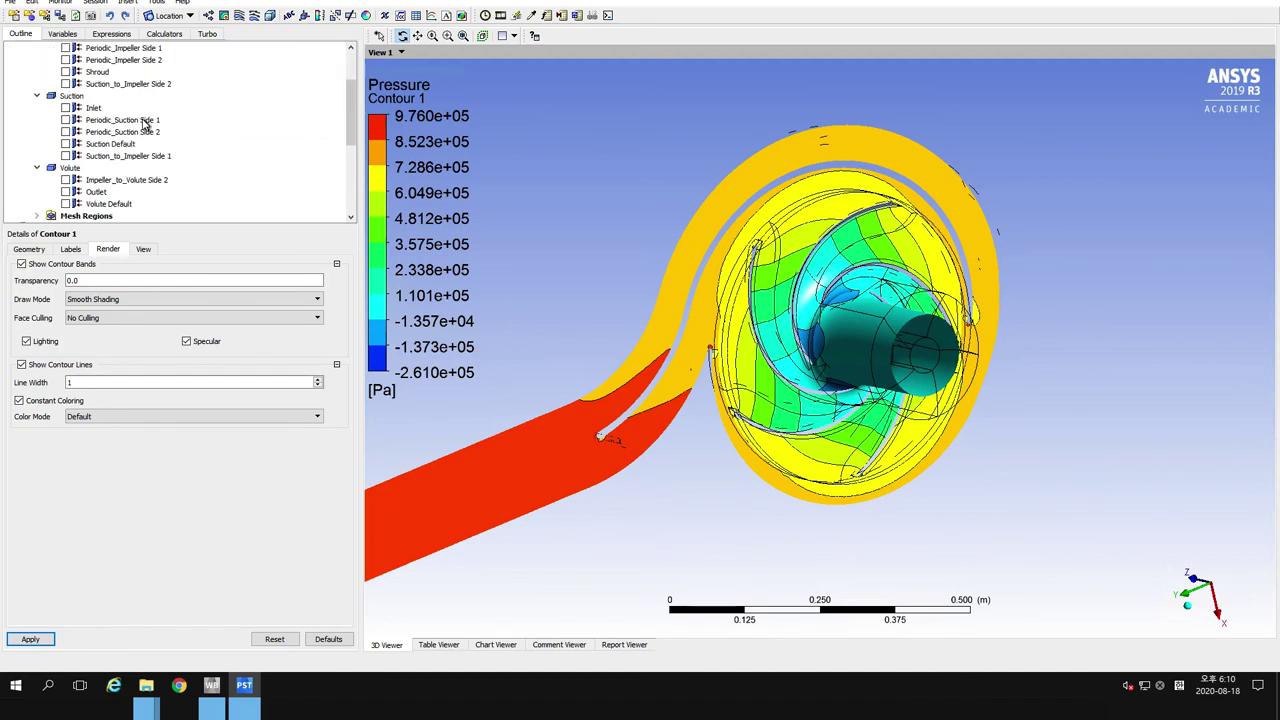
{"action": "scroll", "coordinate": [140, 130], "scroll_direction": "down", "scroll_amount": 1}
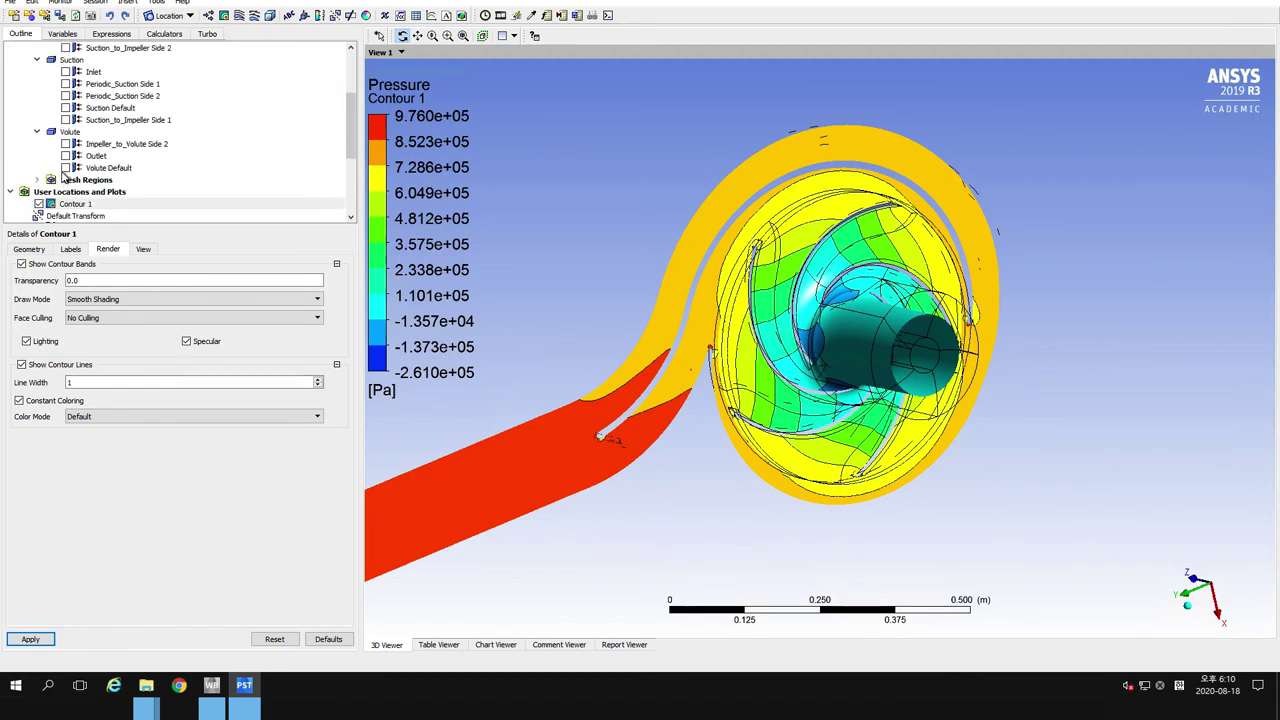
{"action": "left_click", "coordinate": [66, 168]}
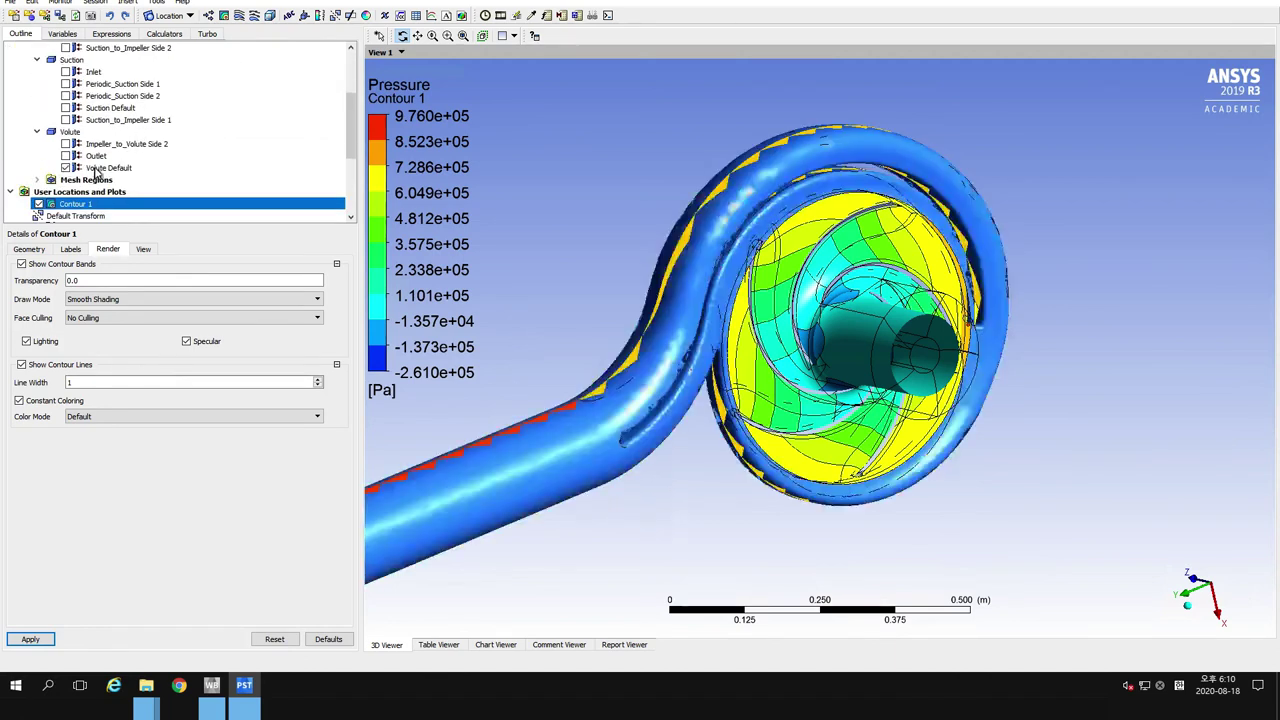
{"action": "left_click", "coordinate": [104, 169]}
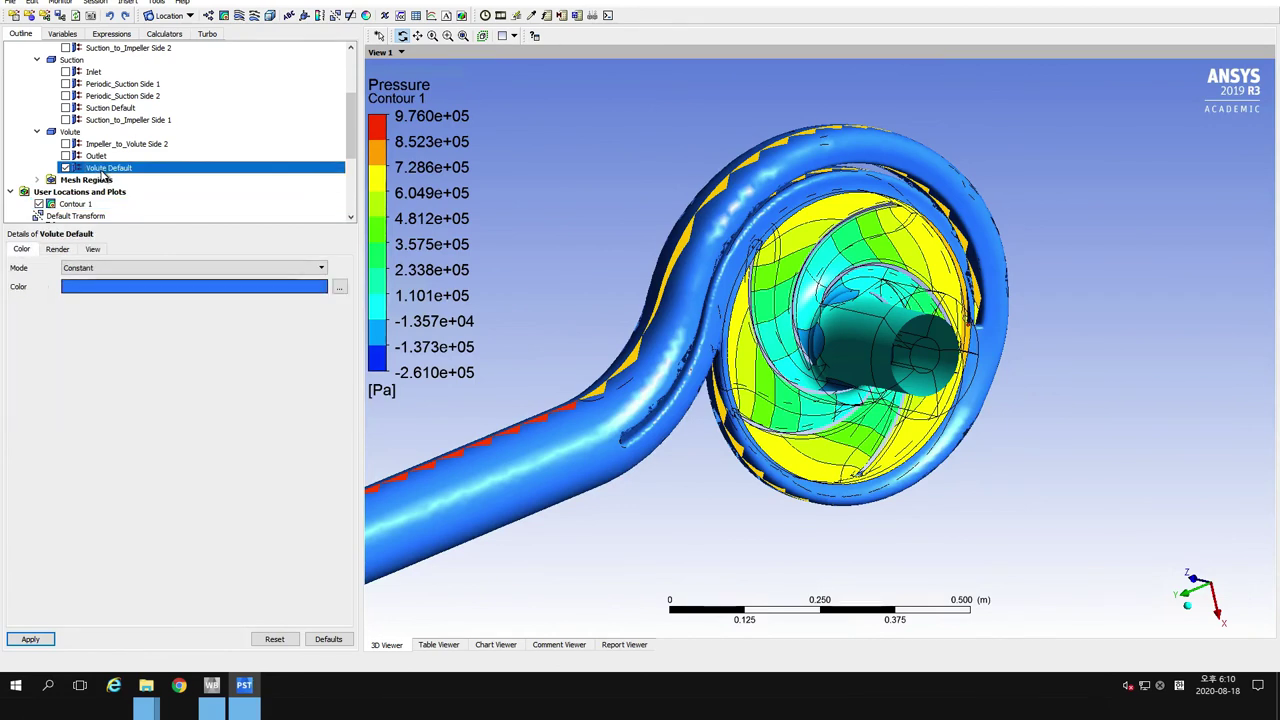
{"action": "left_click", "coordinate": [70, 254]}
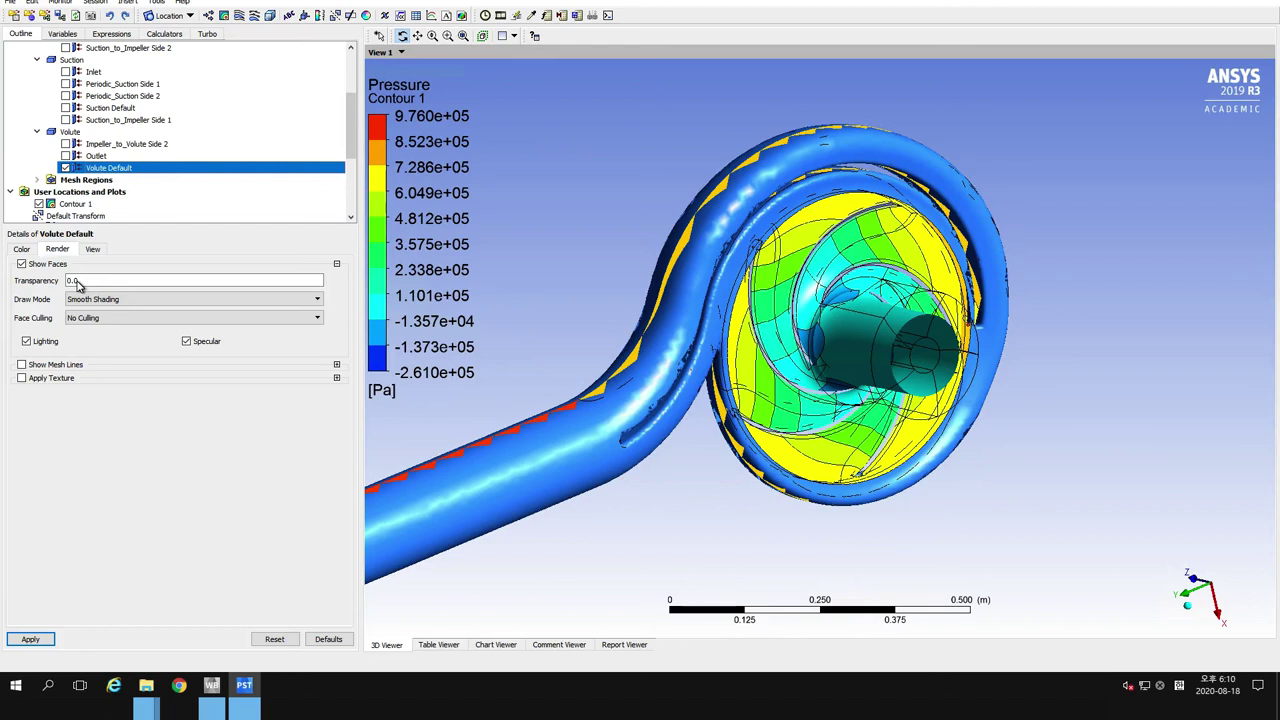
{"action": "double_click", "coordinate": [78, 283]}
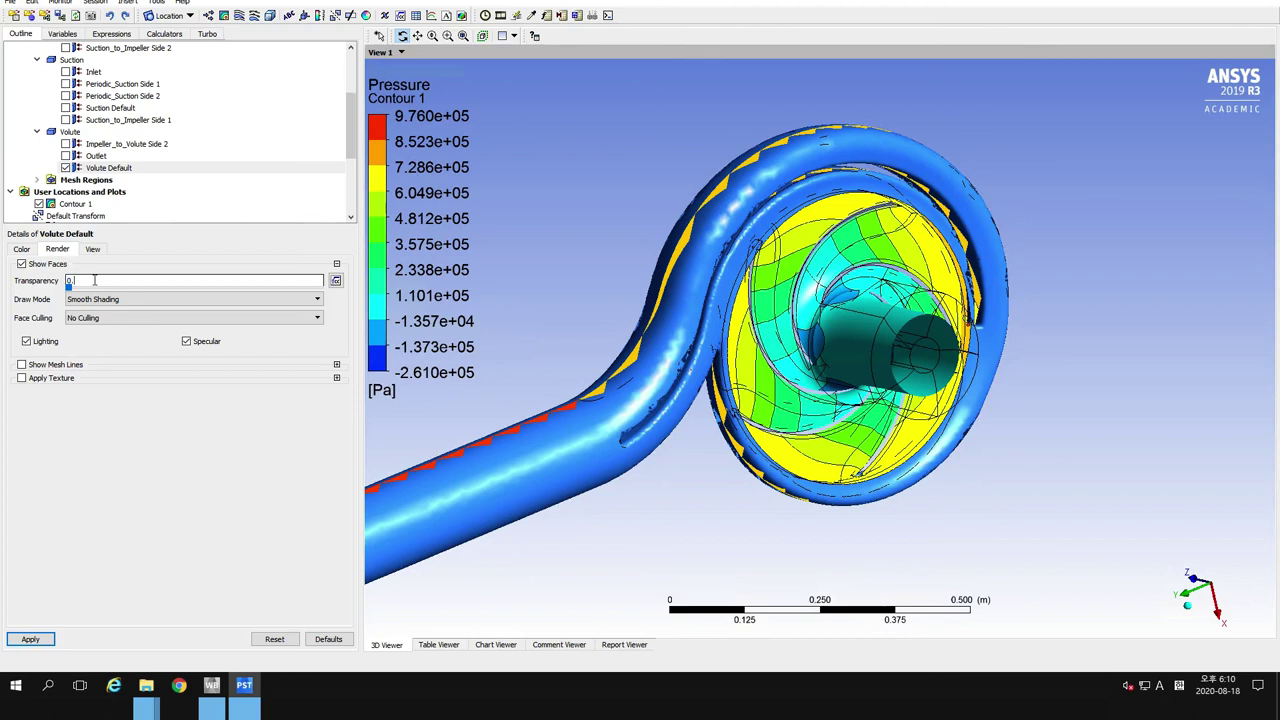
{"action": "left_click", "coordinate": [27, 643]}
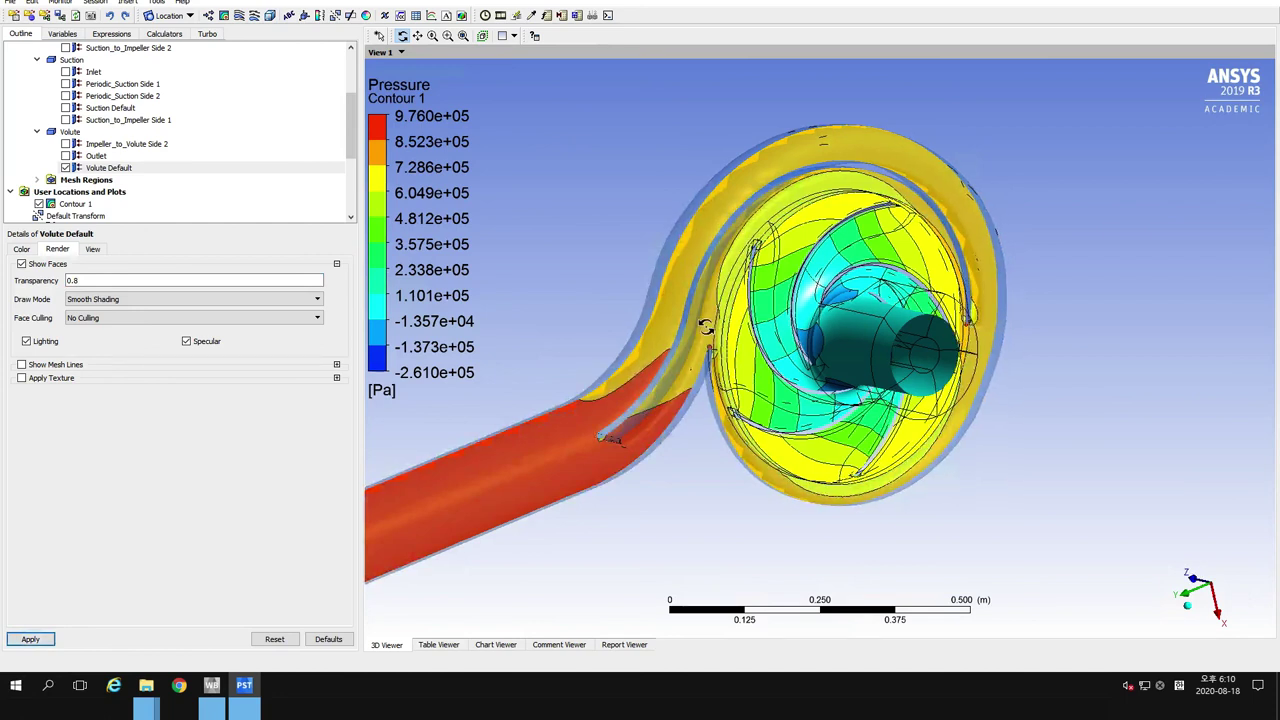
{"action": "mouse_move", "coordinate": [640, 330]}
{"action": "left_mouse_down"}
{"action": "mouse_move", "coordinate": [690, 318]}
{"action": "mouse_move", "coordinate": [696, 342]}
{"action": "mouse_move", "coordinate": [704, 333]}
{"action": "left_mouse_up"}
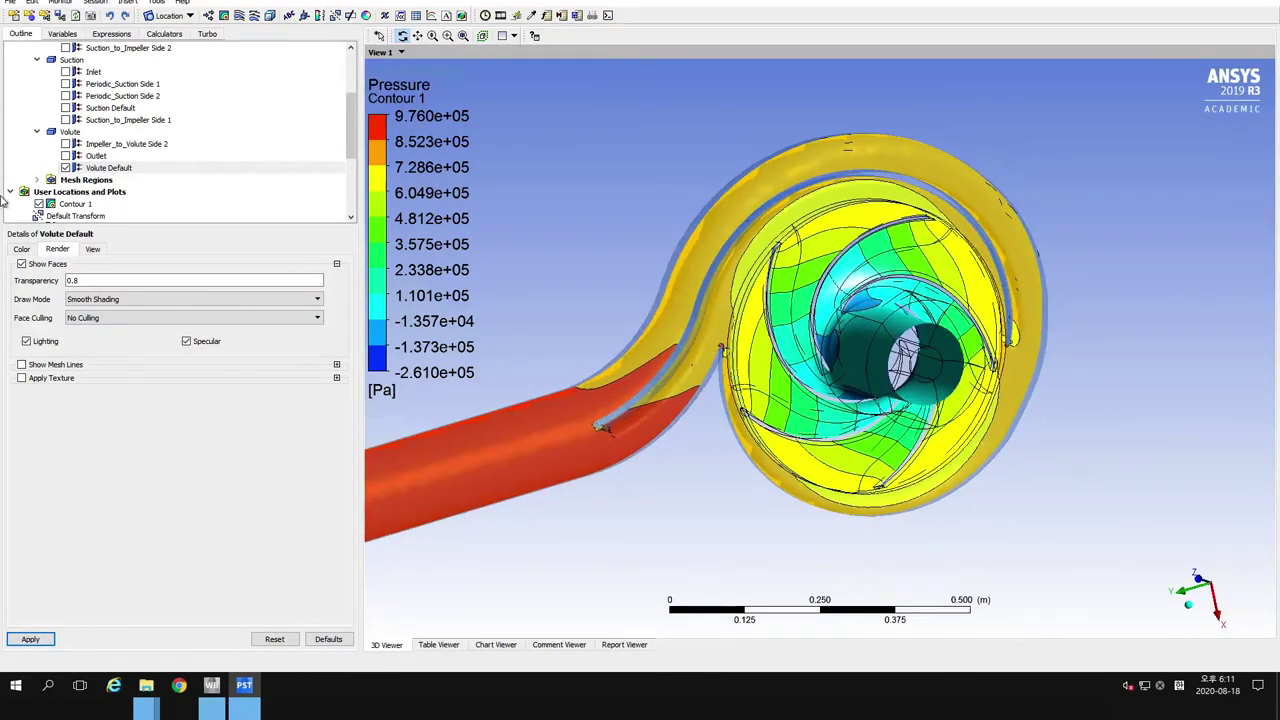
Set Turbo Surface 1's constant span value to 0.25, apply it, and inspect the updated pressure contour
{"action": "scroll", "coordinate": [38, 158], "scroll_direction": "down", "scroll_amount": 3}
{"action": "left_click", "coordinate": [39, 156]}
{"action": "scroll", "coordinate": [45, 158], "scroll_direction": "down", "scroll_amount": 2}
{"action": "scroll", "coordinate": [70, 150], "scroll_direction": "up", "scroll_amount": 2}
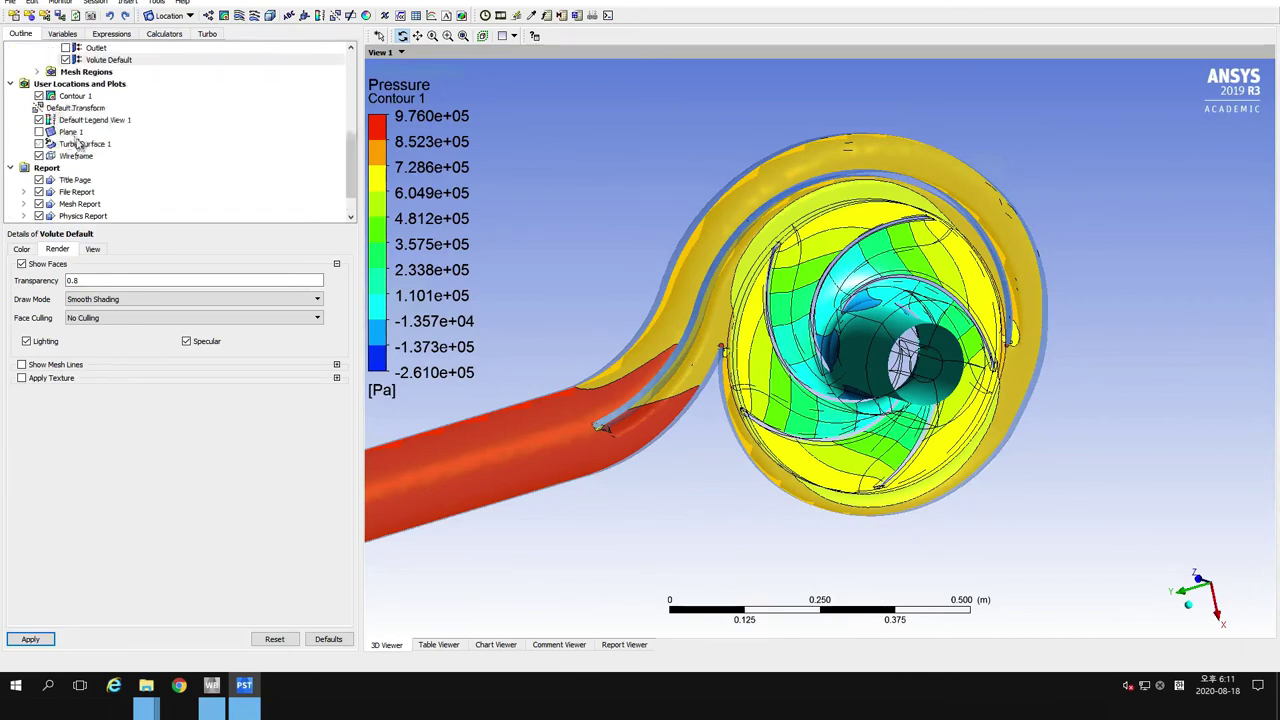
{"action": "left_click", "coordinate": [85, 145]}
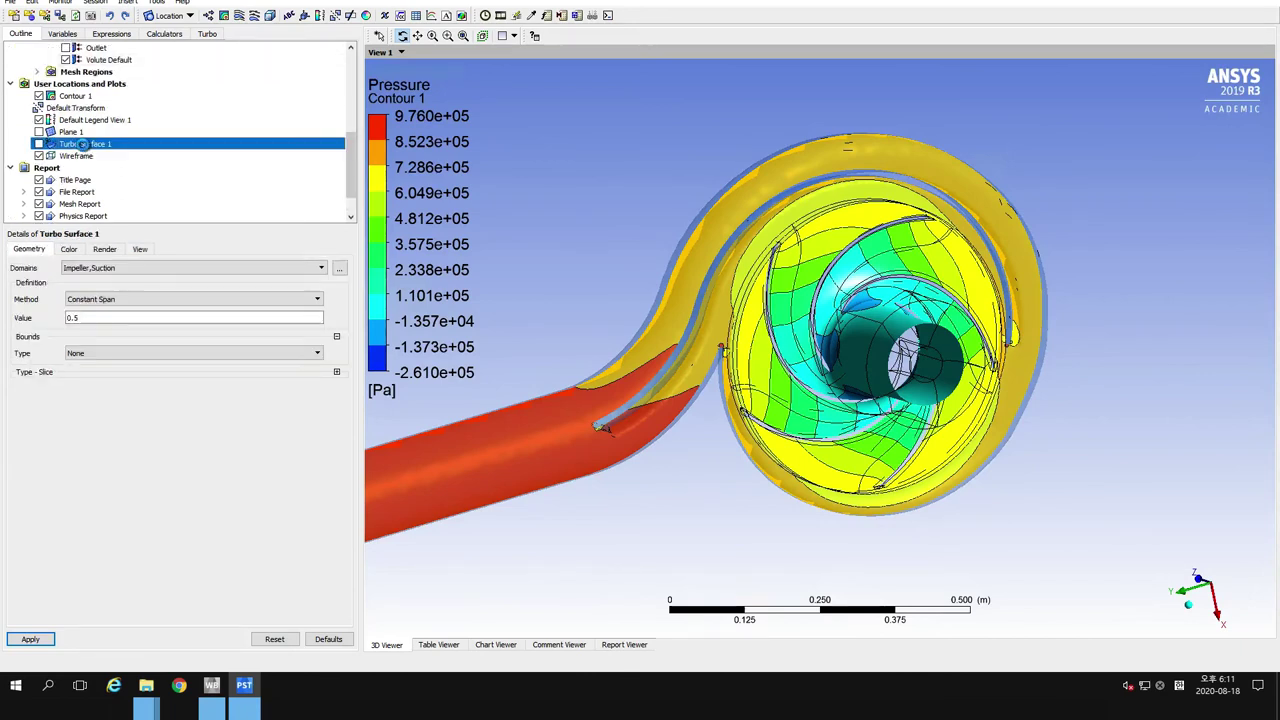
{"action": "left_click", "coordinate": [101, 320]}
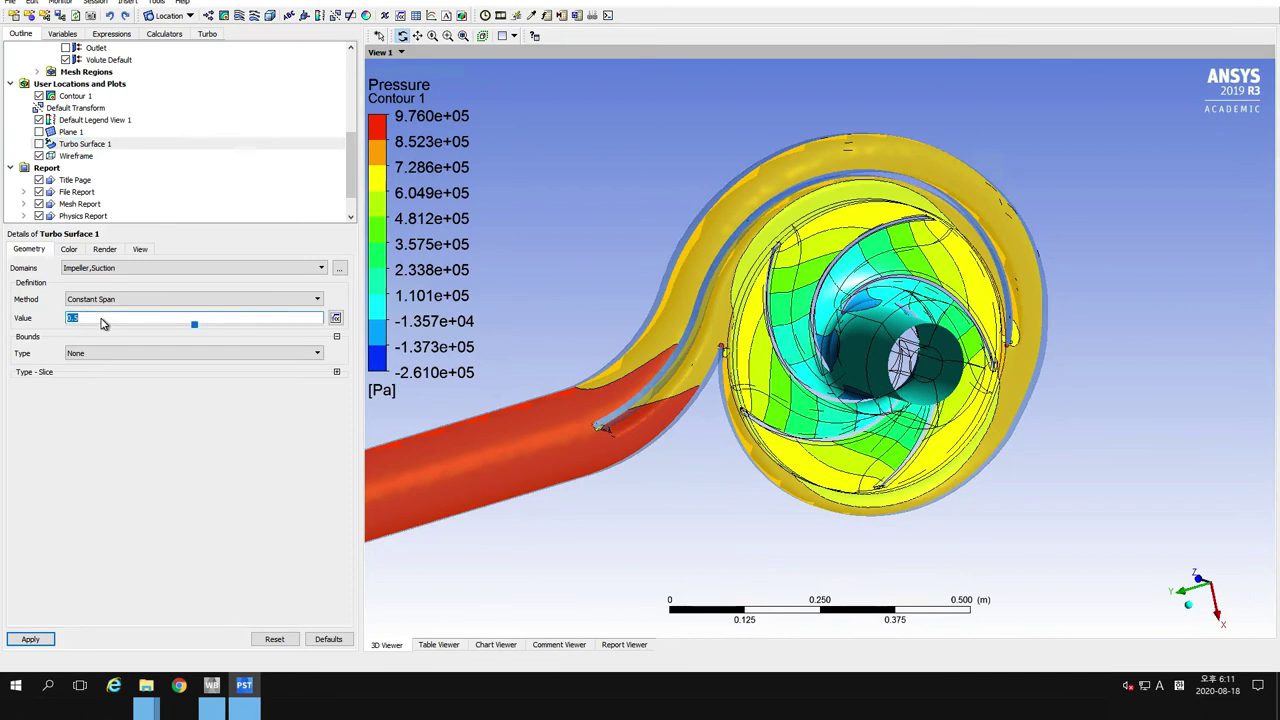
{"action": "type", "text": "0.25"}
{"action": "left_click", "coordinate": [20, 645]}
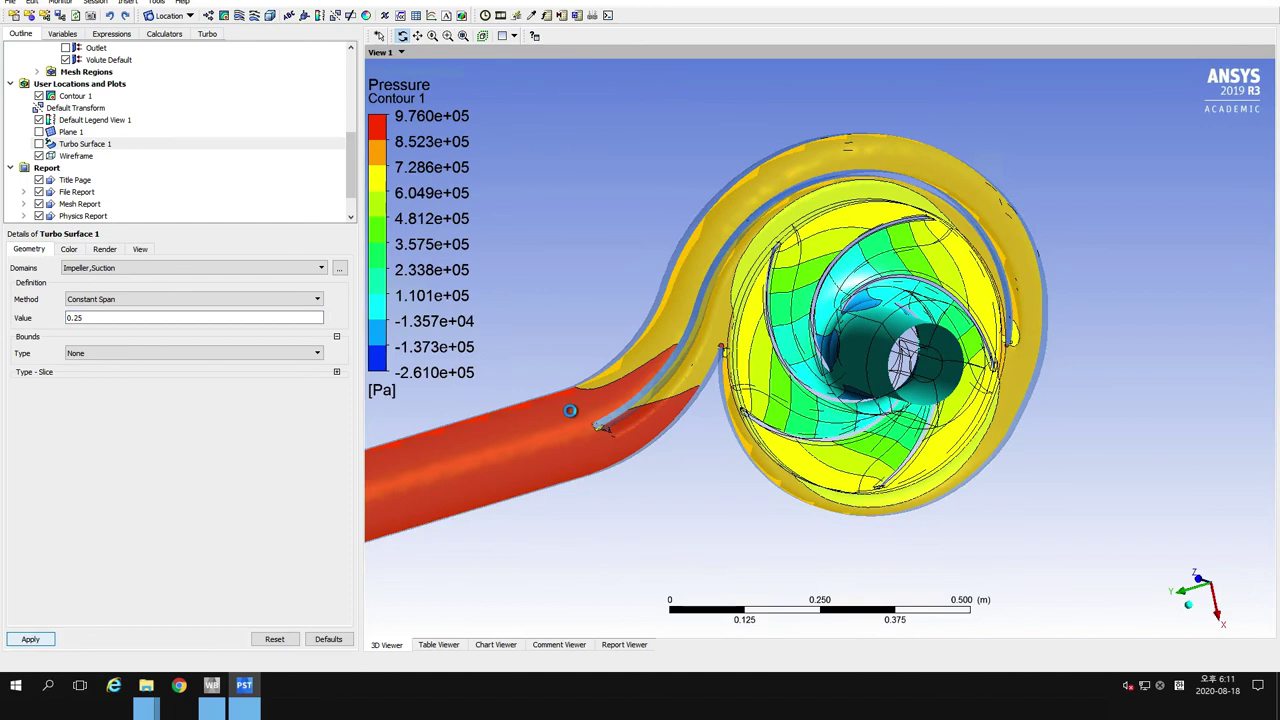
{"action": "left_click_drag", "start_coordinate": [941, 367], "coordinate": [753, 333]}
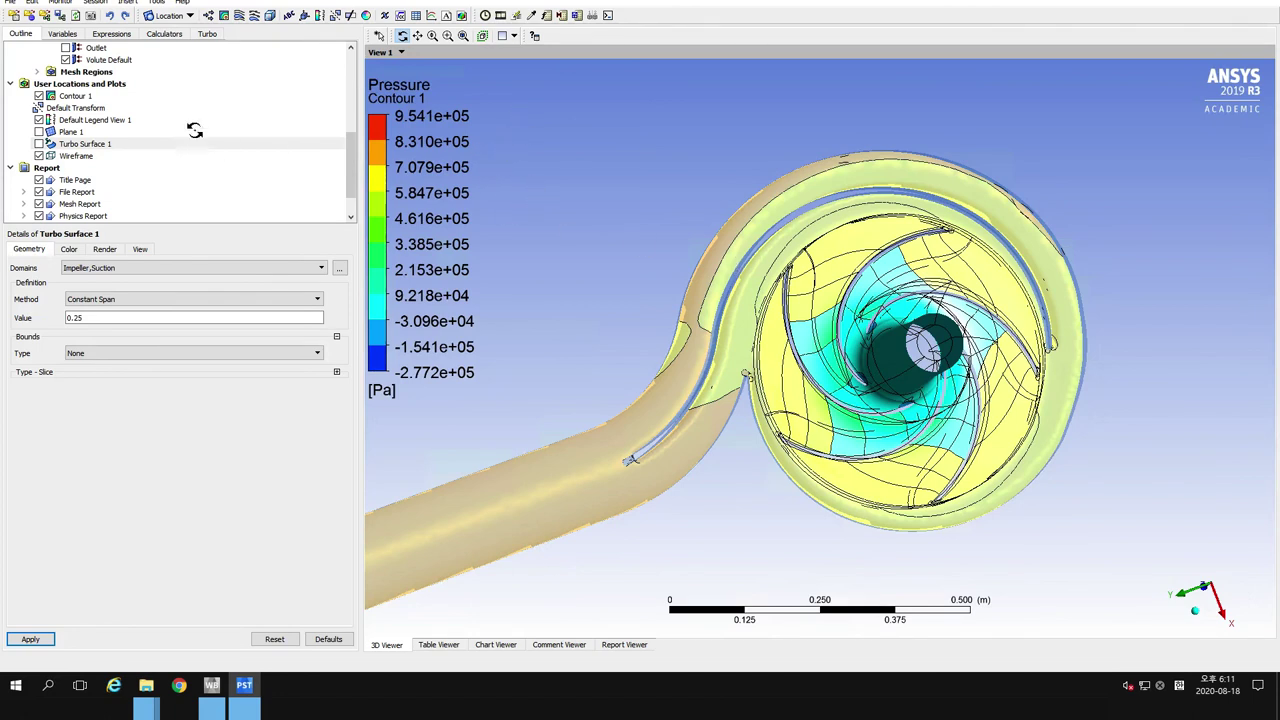
Examine the definitions and values of the head and efficiency expressions
{"action": "left_click", "coordinate": [112, 34]}
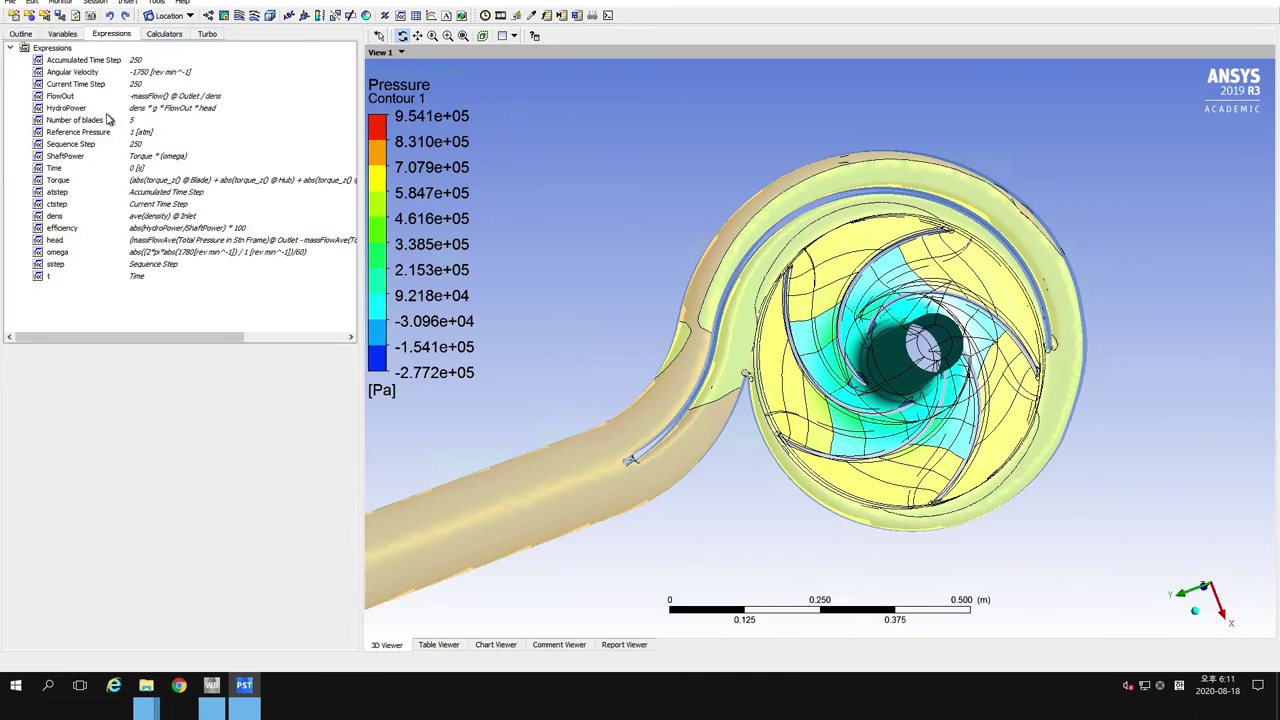
{"action": "left_click", "coordinate": [60, 241]}
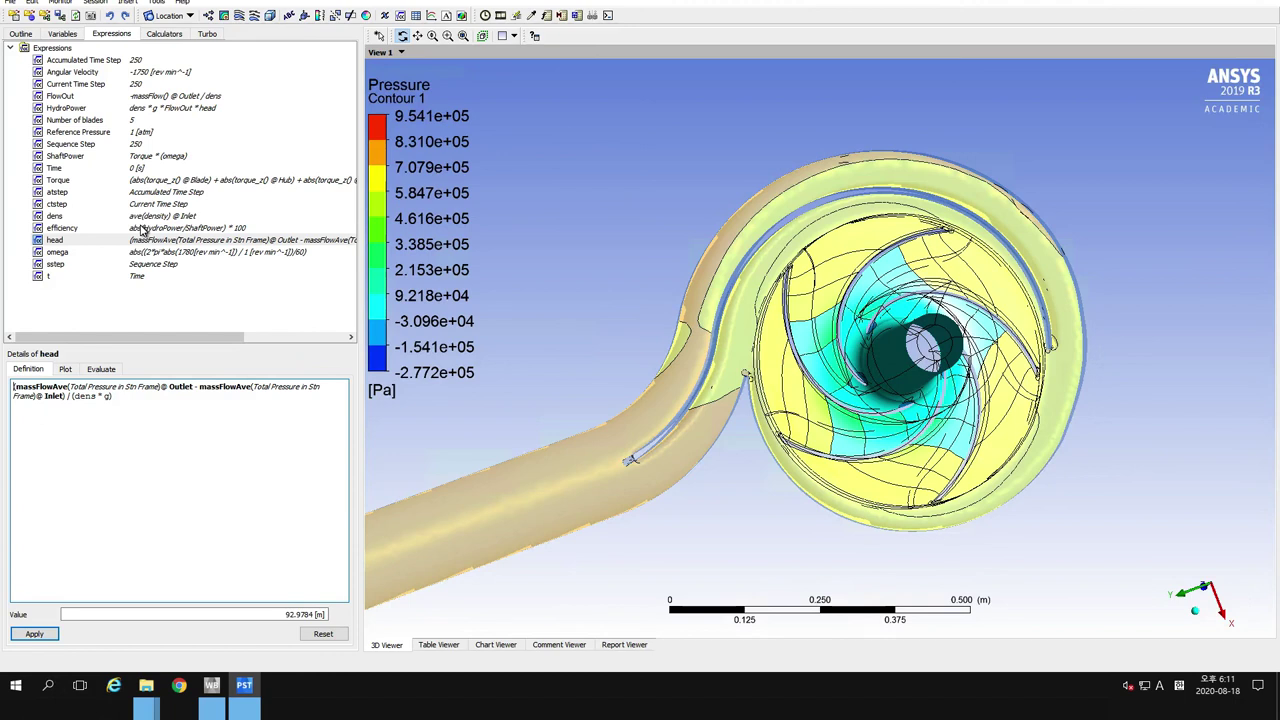
{"action": "left_click", "coordinate": [143, 229]}
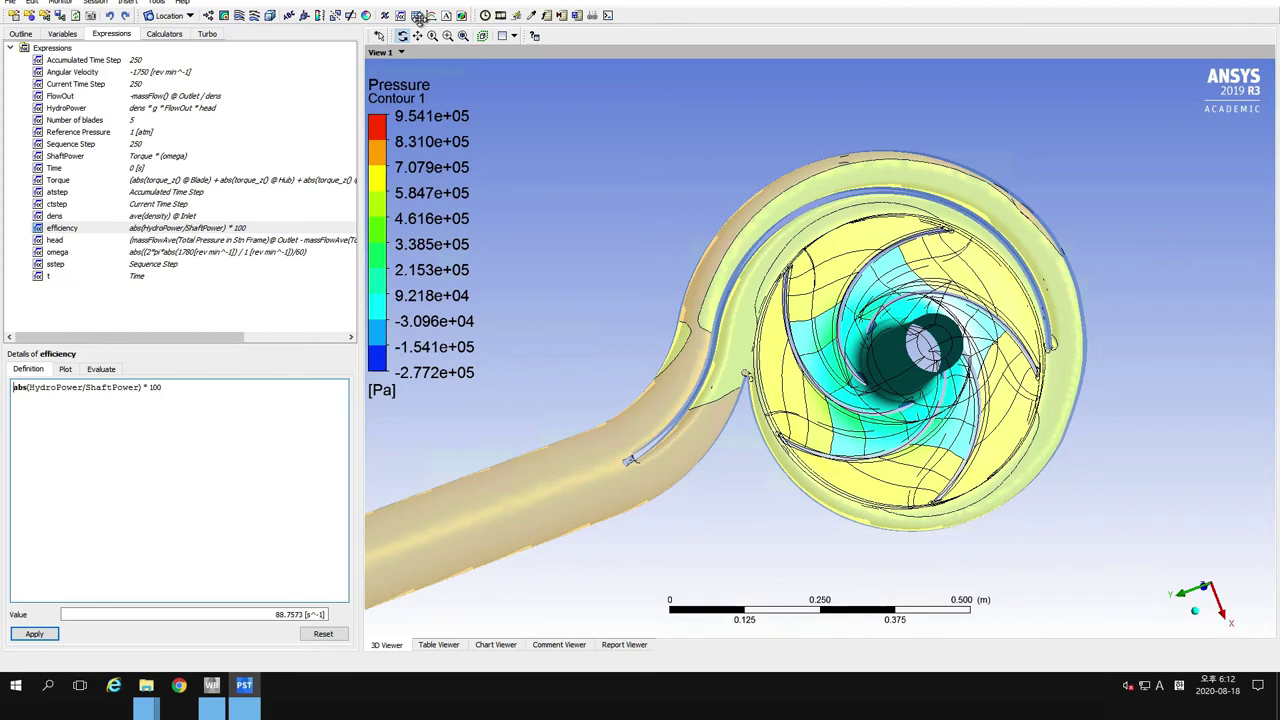
Insert a new table and enter the row labels Head in A1 and Efficiency in A2
{"action": "left_click", "coordinate": [419, 19]}
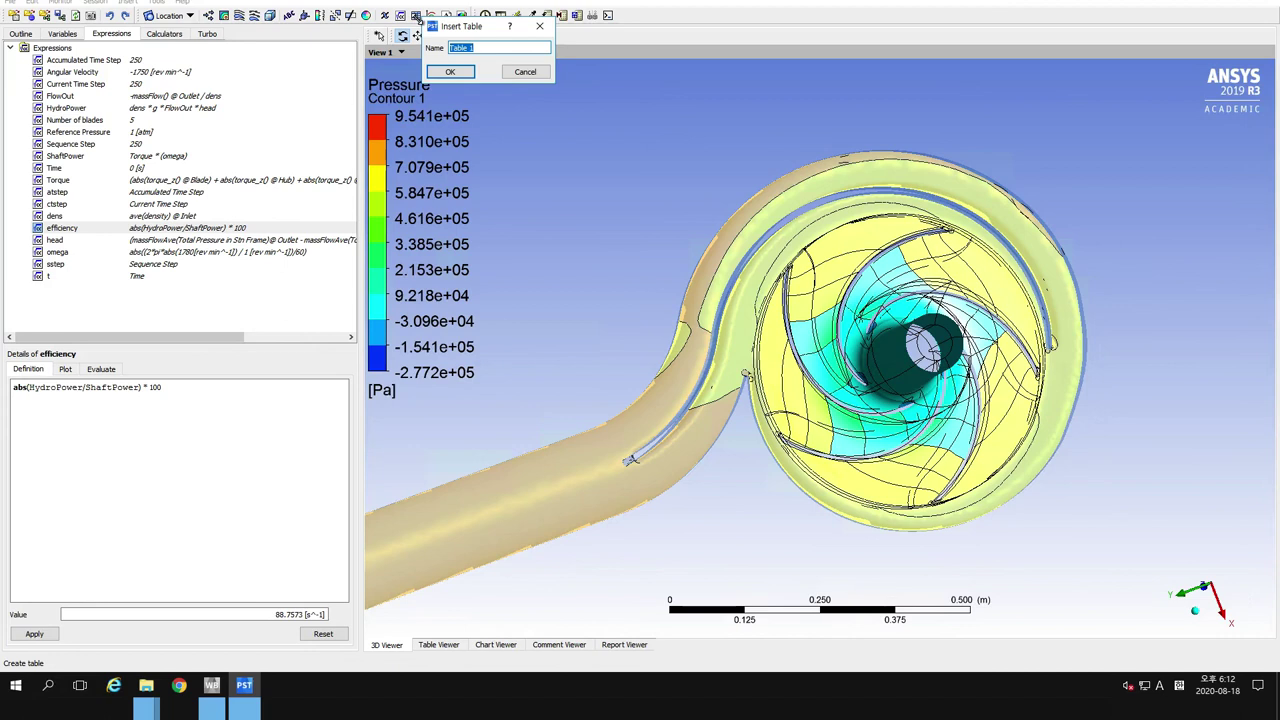
{"action": "left_click", "coordinate": [463, 76]}
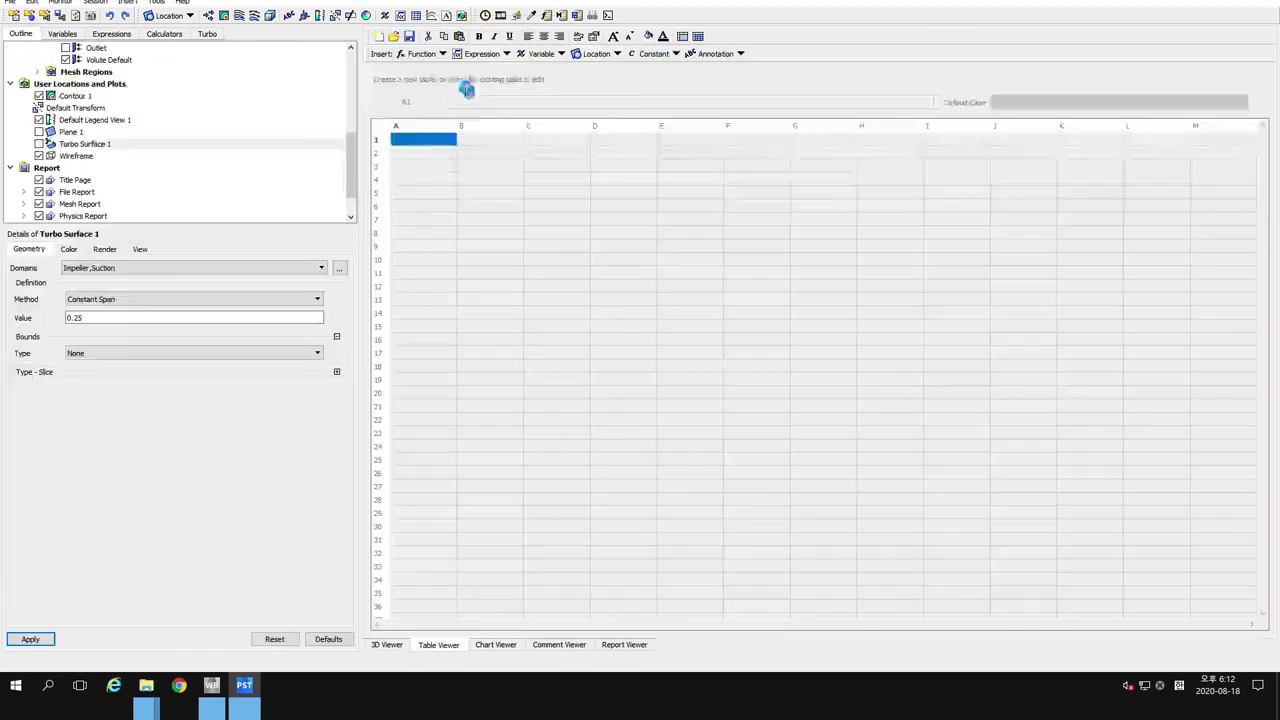
{"action": "left_click", "coordinate": [436, 144]}
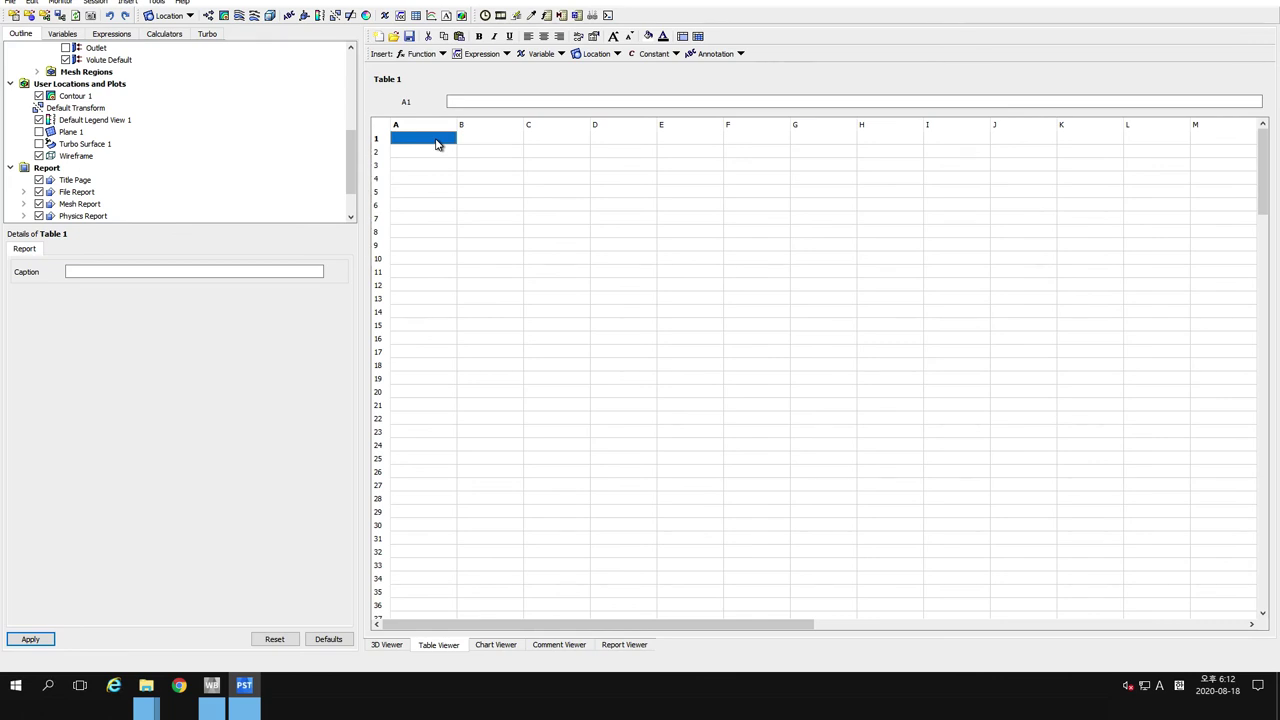
{"action": "type", "text": "He"}
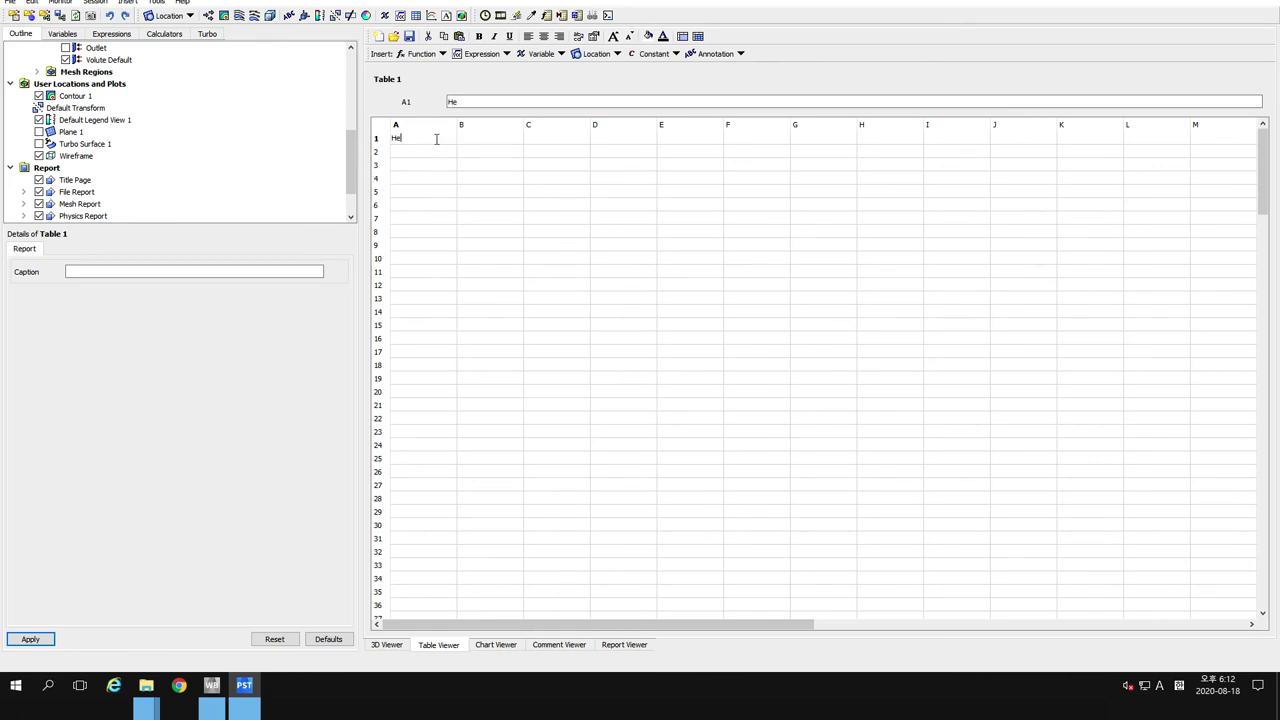
{"action": "type", "text": "ad"}
{"action": "key", "text": "Return"}
{"action": "type", "text": "Efficiency"}
{"action": "key", "text": "Return"}
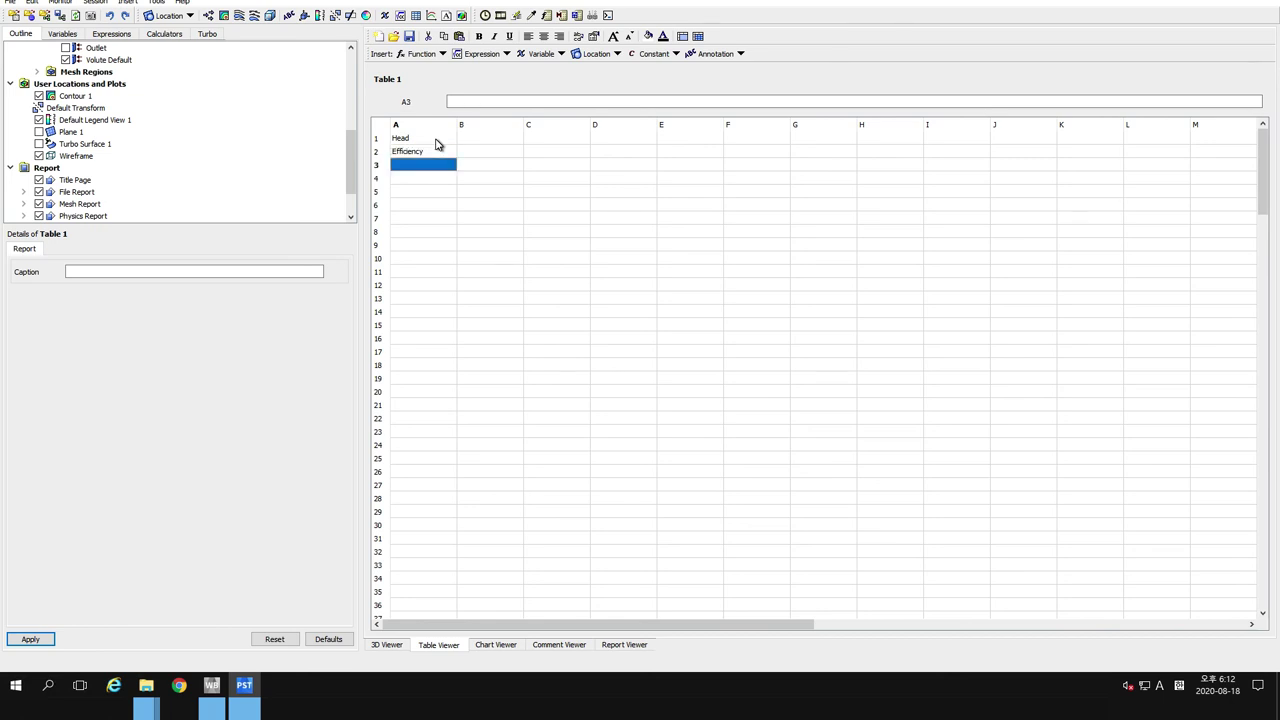
Enter the row labels Flow Rate, Shaft Power, Hydro Power and Torque in cells A3 to A6
{"action": "type", "text": "Flow Rate"}
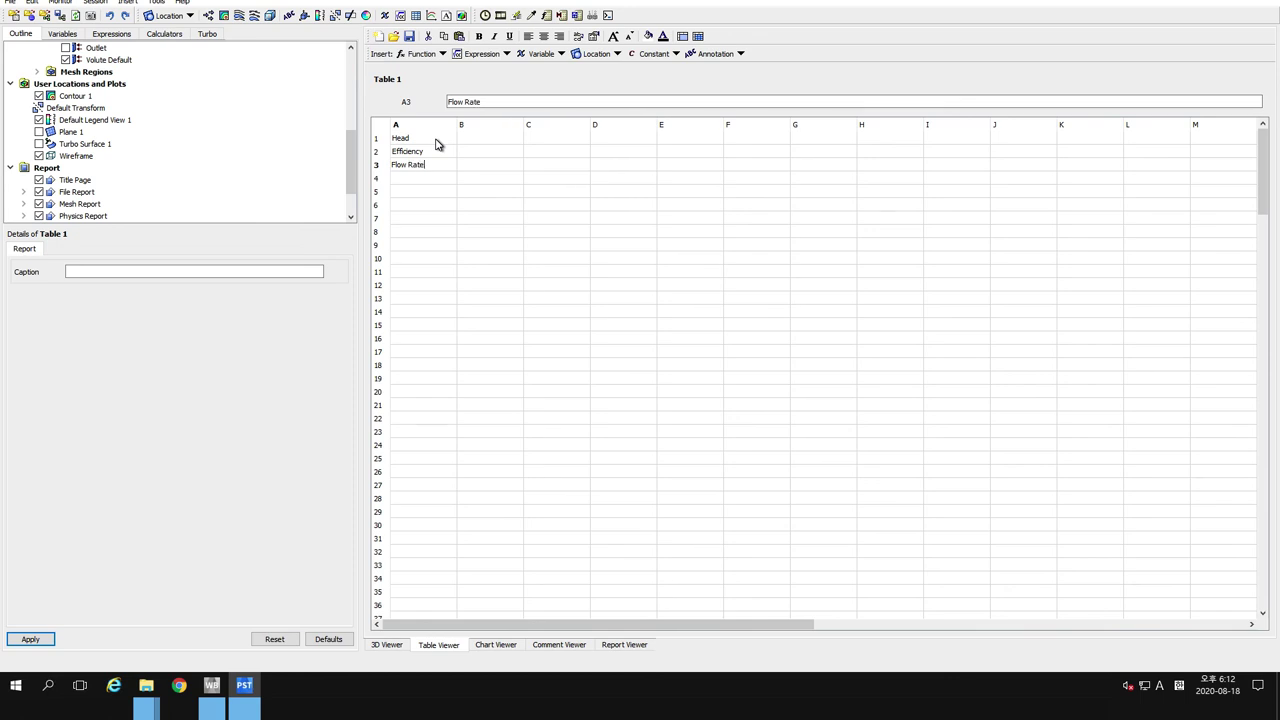
{"action": "key", "text": "Return"}
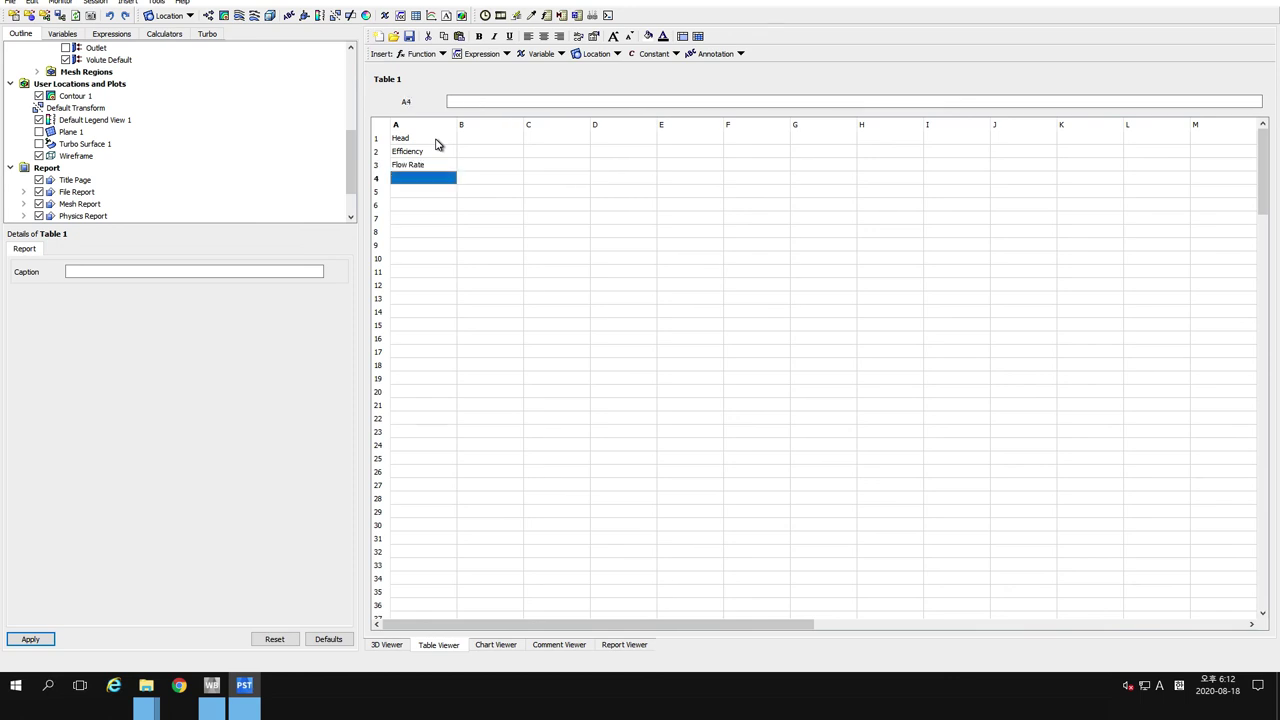
{"action": "type", "text": "Shaft Power"}
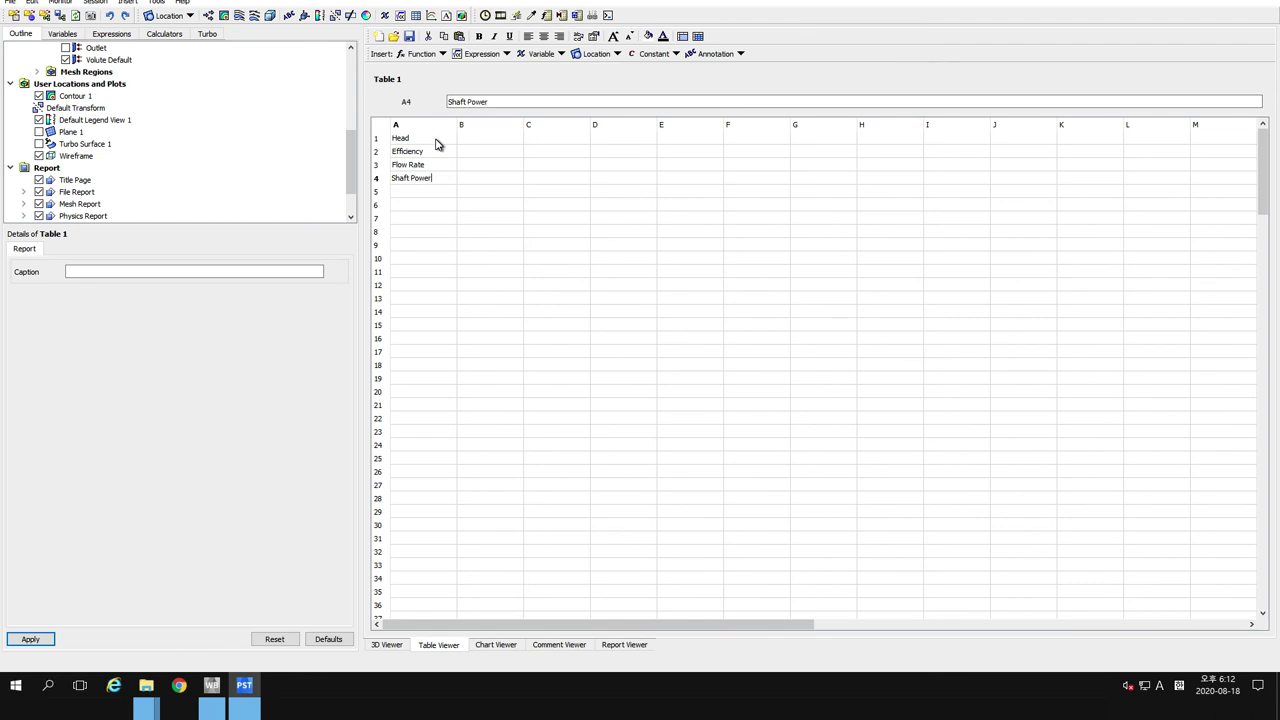
{"action": "key", "text": "Return"}
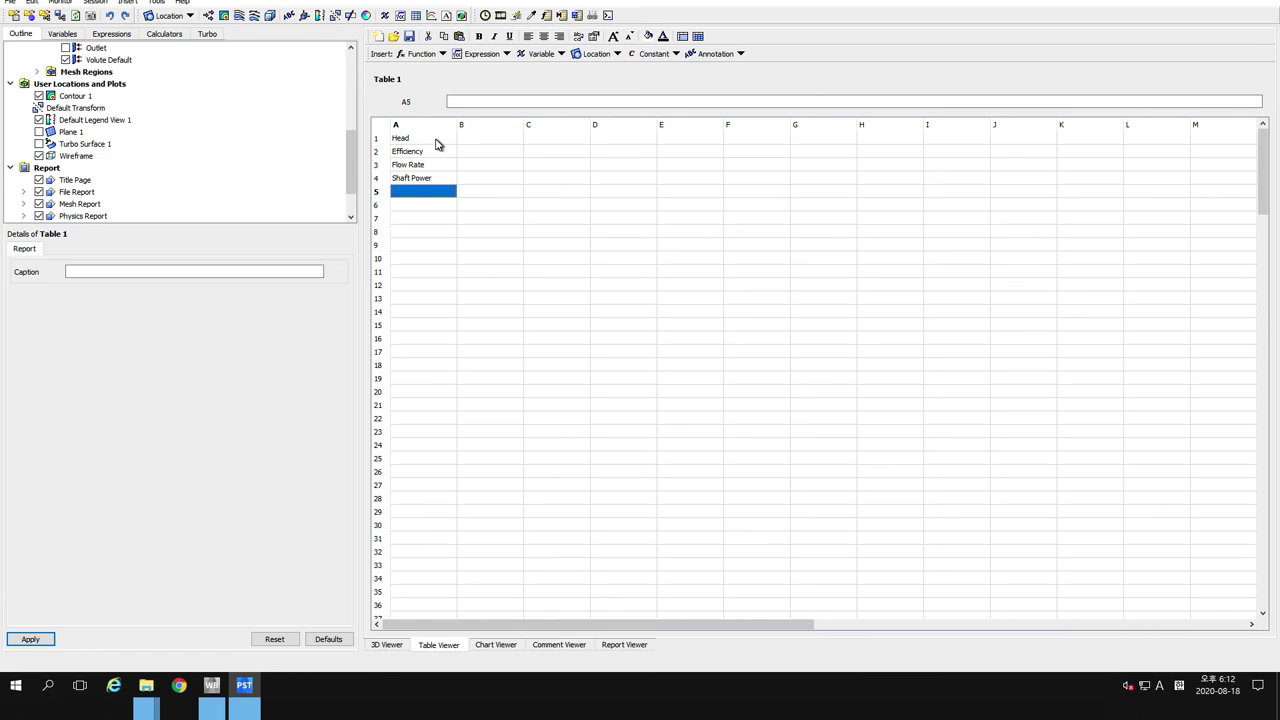
{"action": "type", "text": "Hydro Power"}
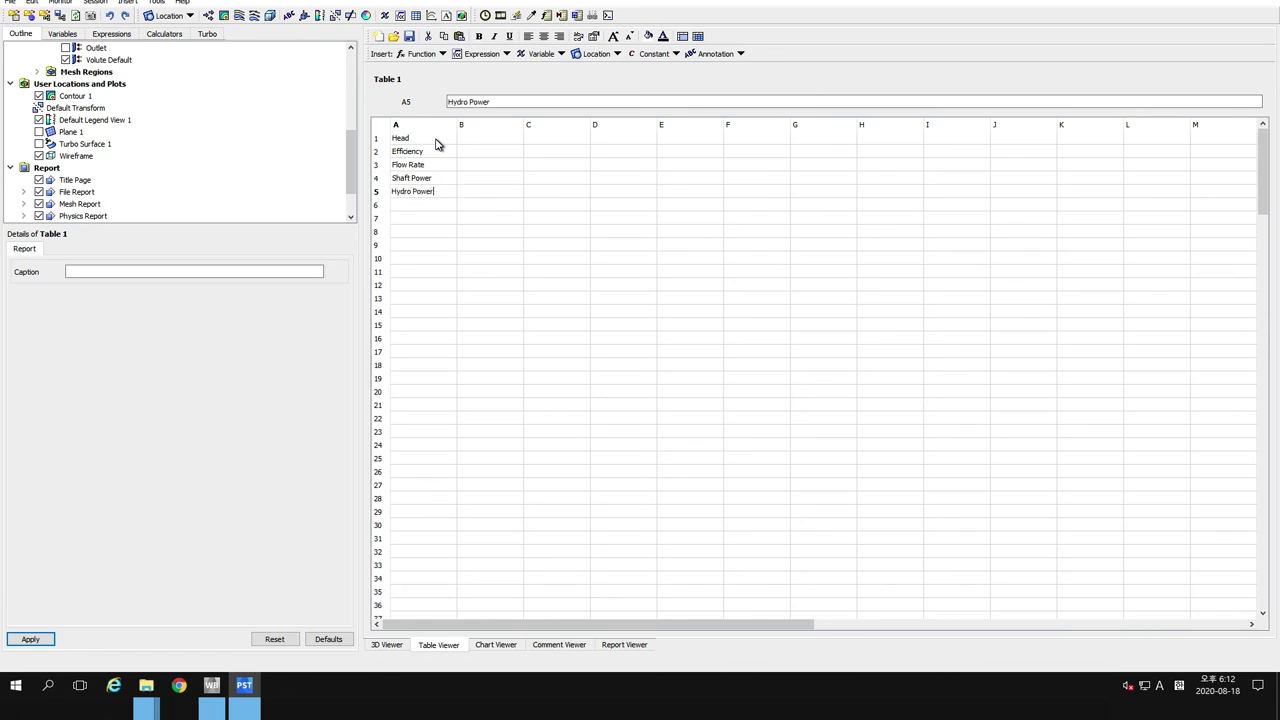
{"action": "key", "text": "Return"}
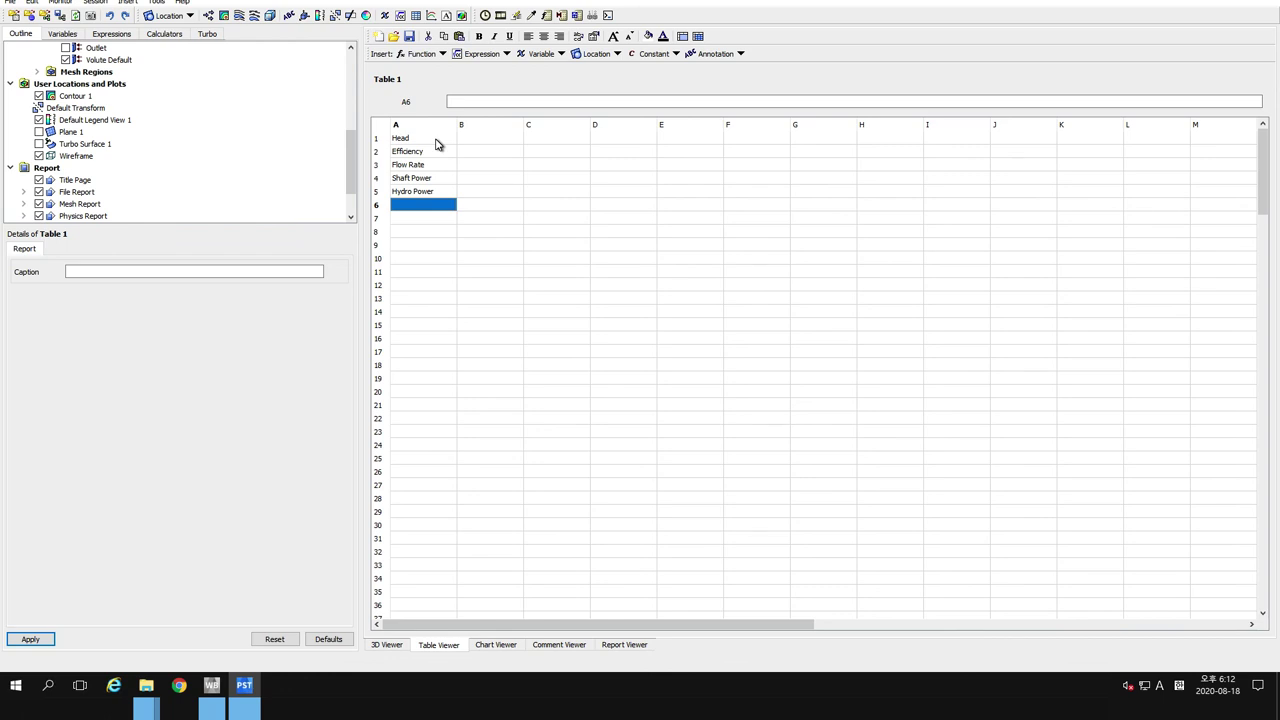
{"action": "type", "text": "To"}
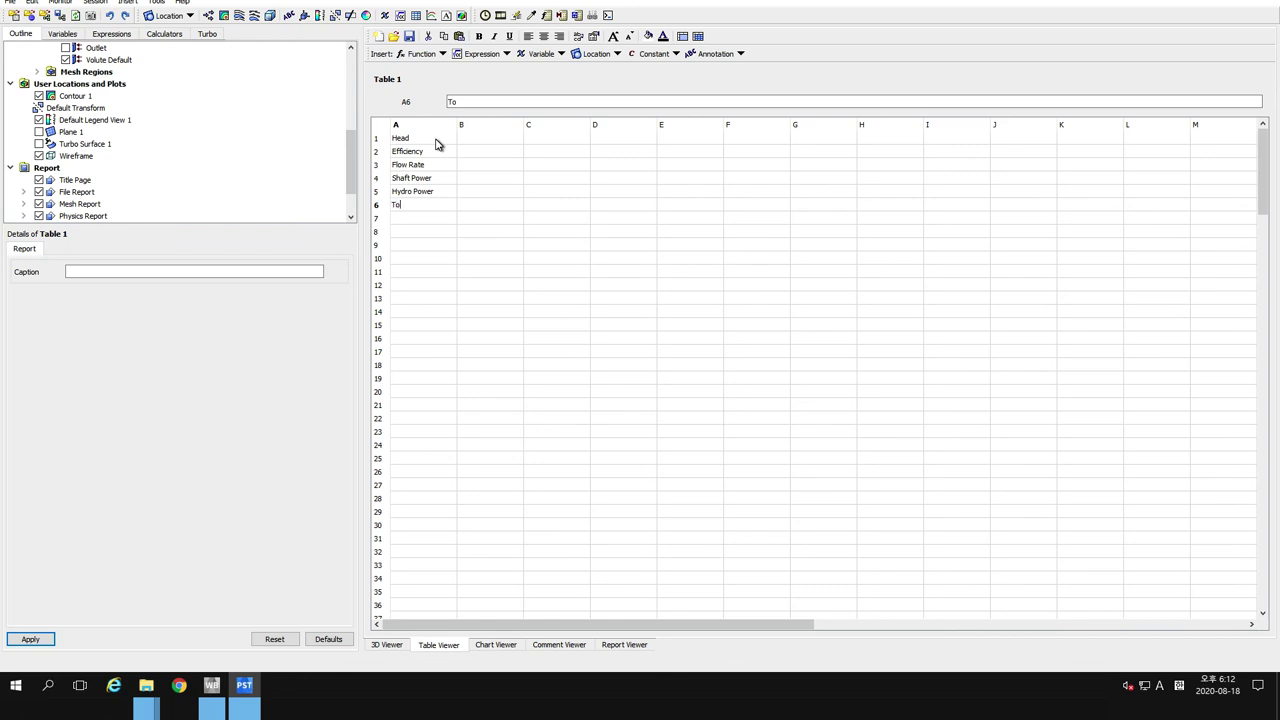
{"action": "type", "text": "rque"}
{"action": "key", "text": "Return"}
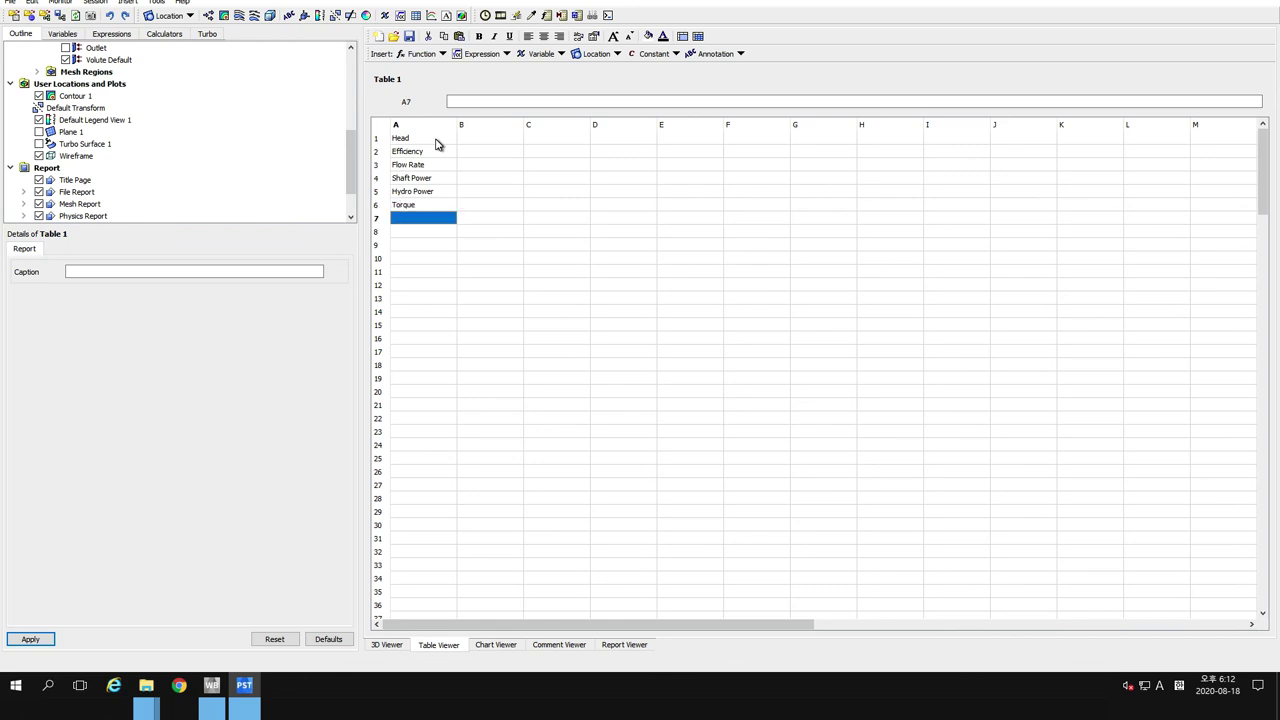
Fill cell B1 with a formula that references the head expression
{"action": "left_click", "coordinate": [483, 142]}
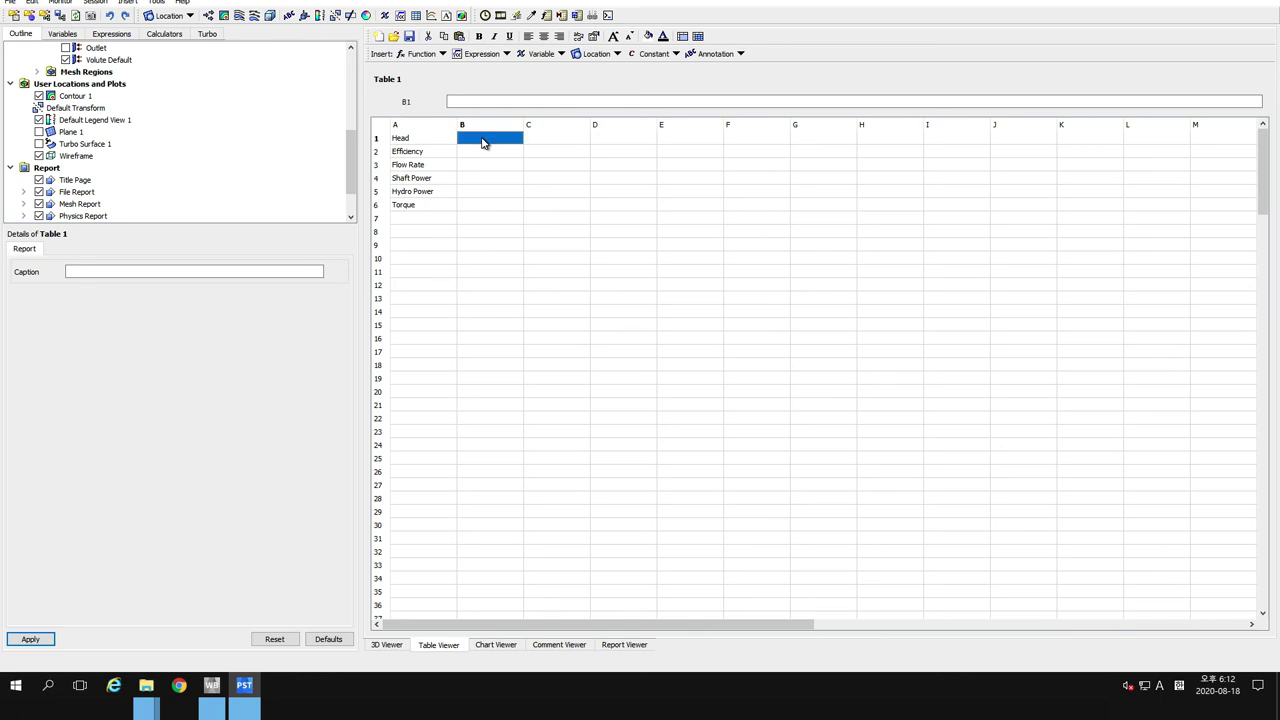
{"action": "type", "text": "="}
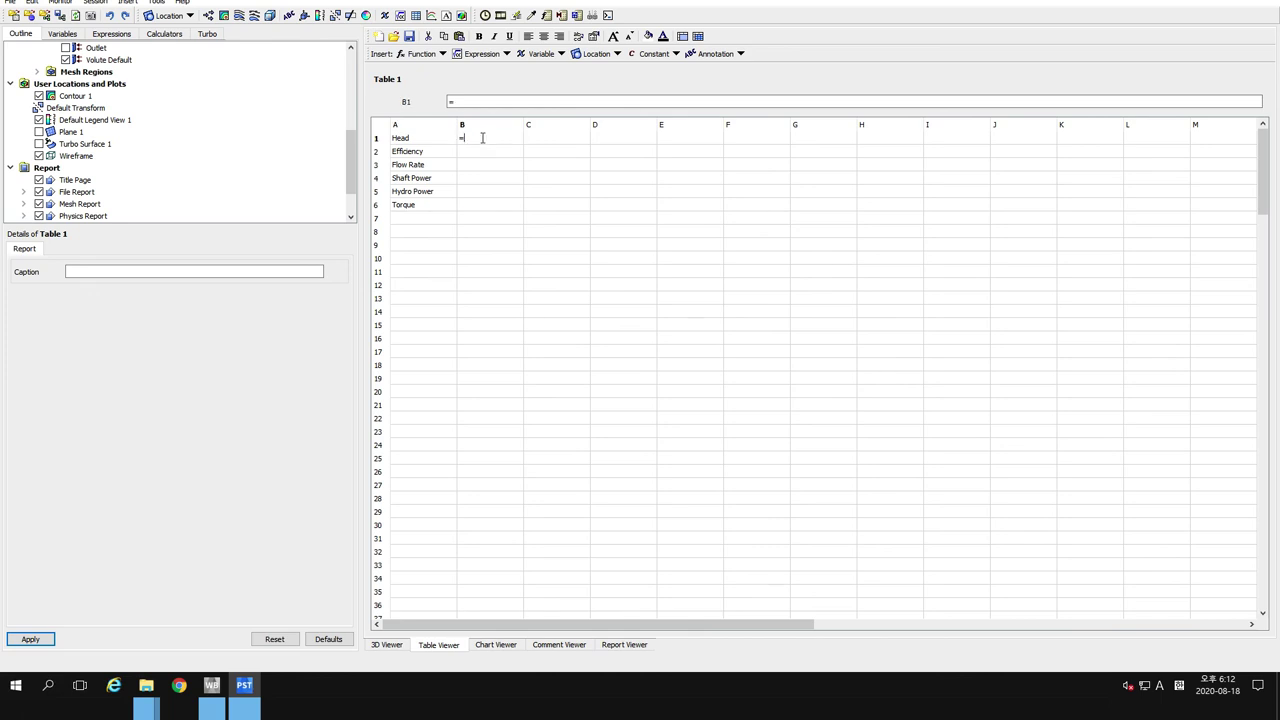
{"action": "right_click", "coordinate": [483, 142]}
{"action": "mouse_move", "coordinate": [528, 162]}
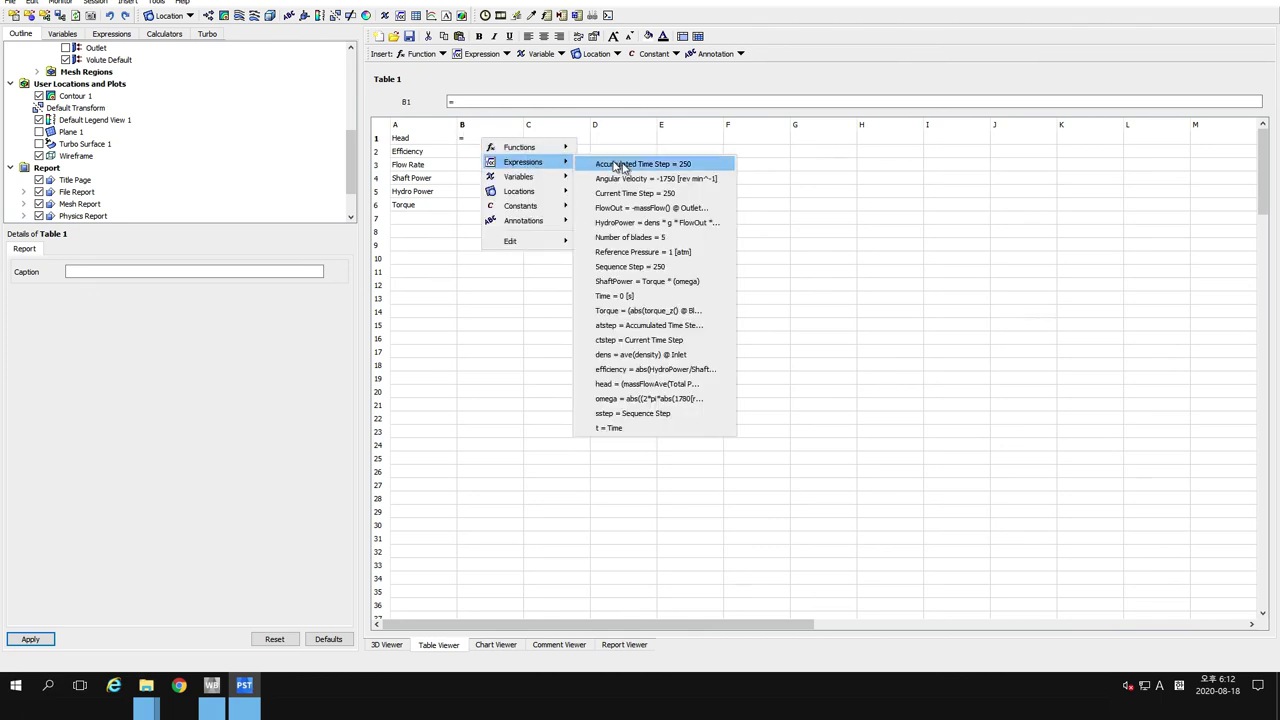
{"action": "left_click", "coordinate": [625, 384]}
Fill cell B2 with a formula that references the efficiency expression
{"action": "left_click", "coordinate": [471, 152]}
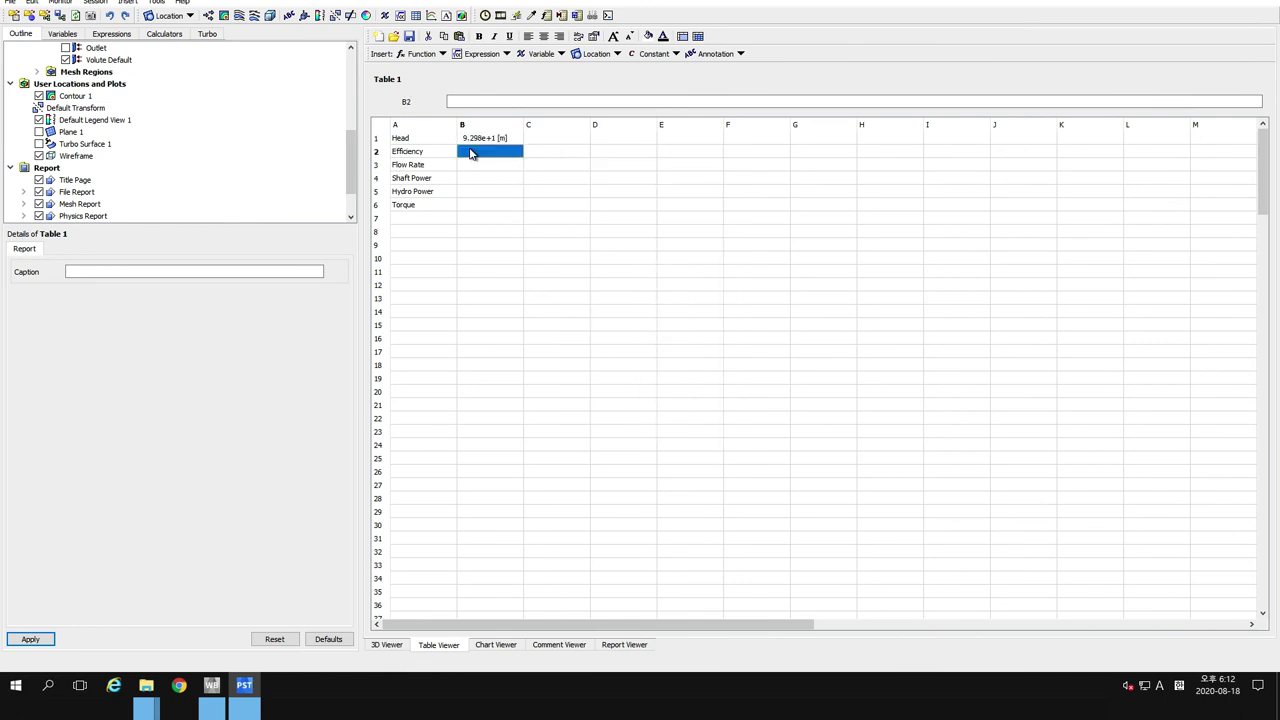
{"action": "type", "text": "="}
{"action": "right_click", "coordinate": [471, 152]}
{"action": "mouse_move", "coordinate": [522, 172]}
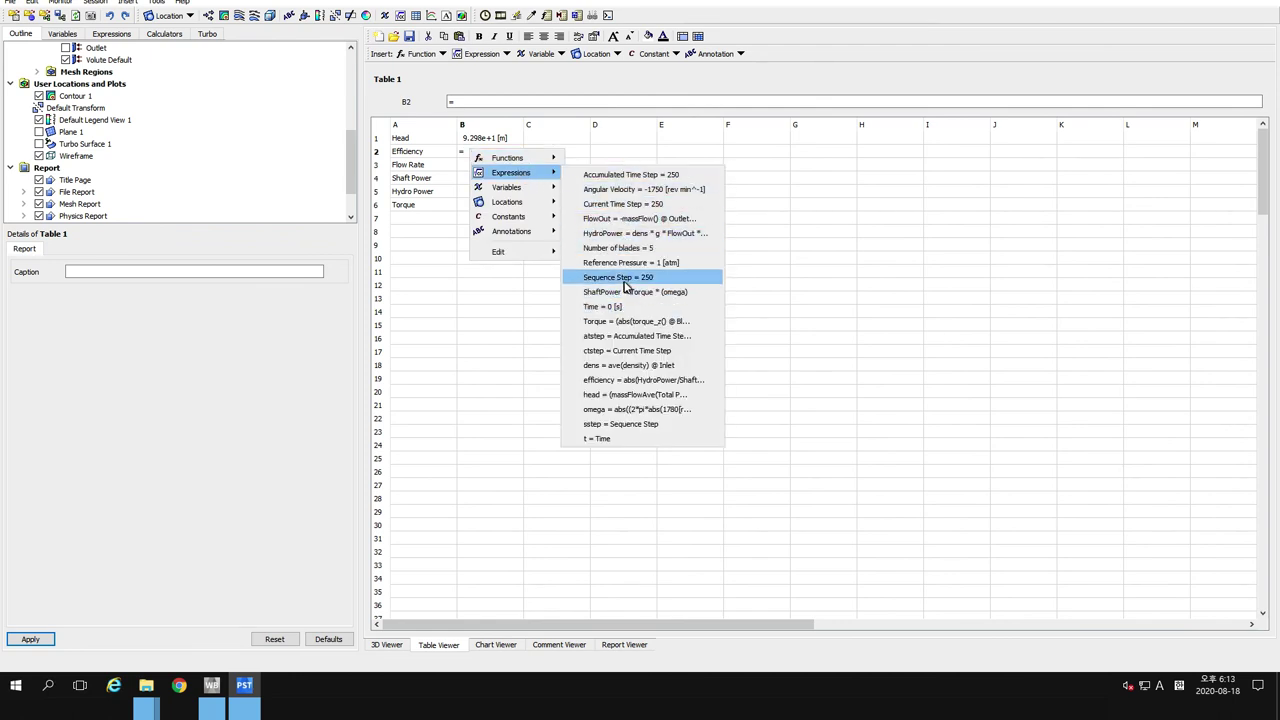
{"action": "left_click", "coordinate": [625, 380]}
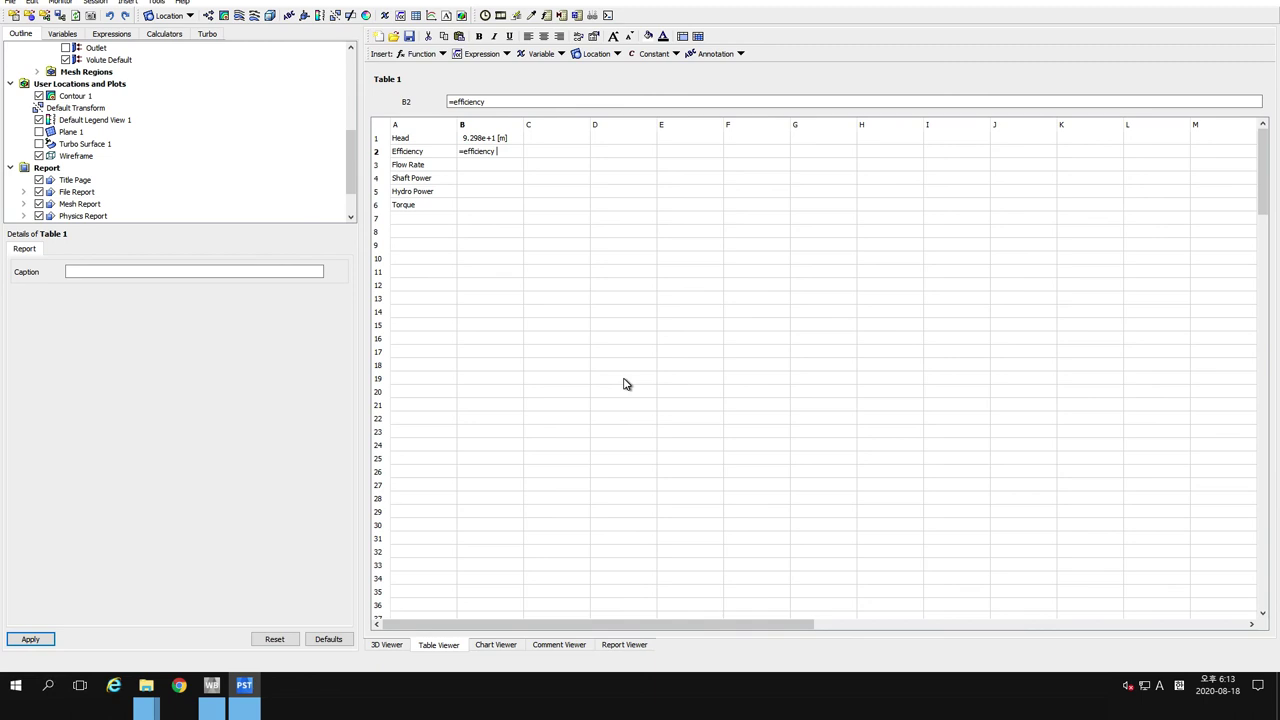
{"action": "key", "text": "Return"}
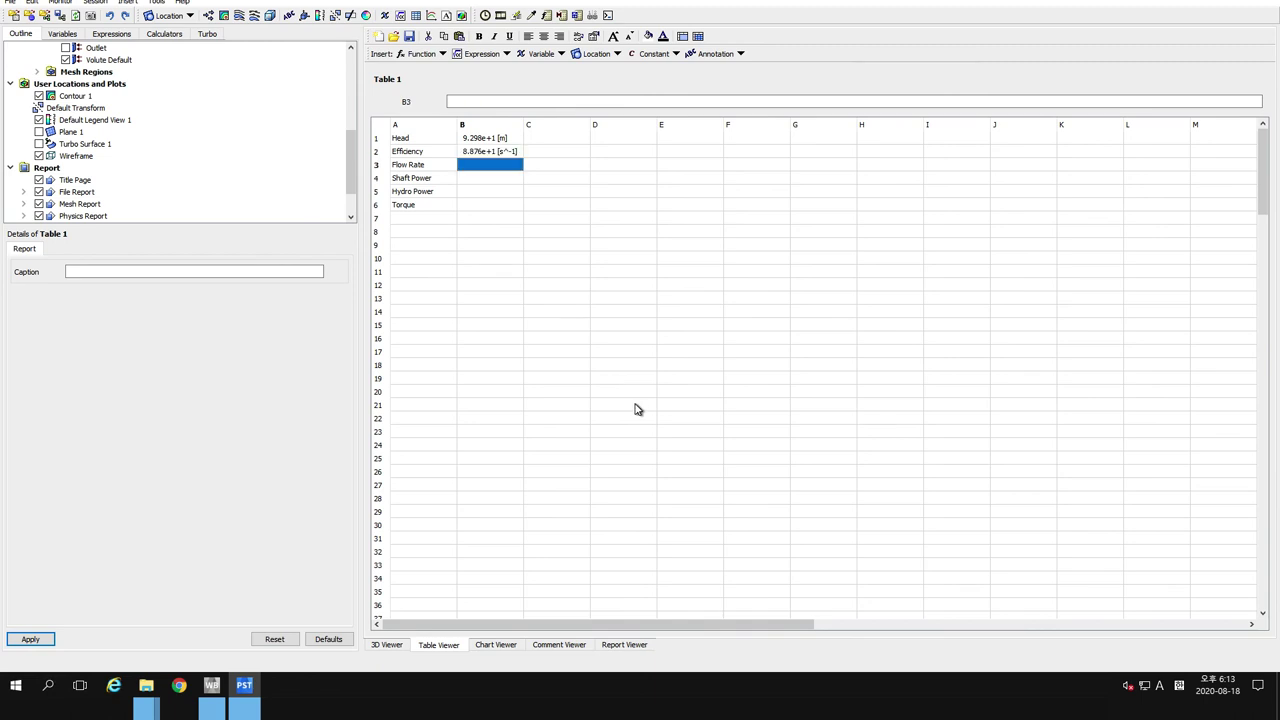
Fill cell B3, next to Flow Rate, with a formula that references the FlowOut expression
{"action": "type", "text": "="}
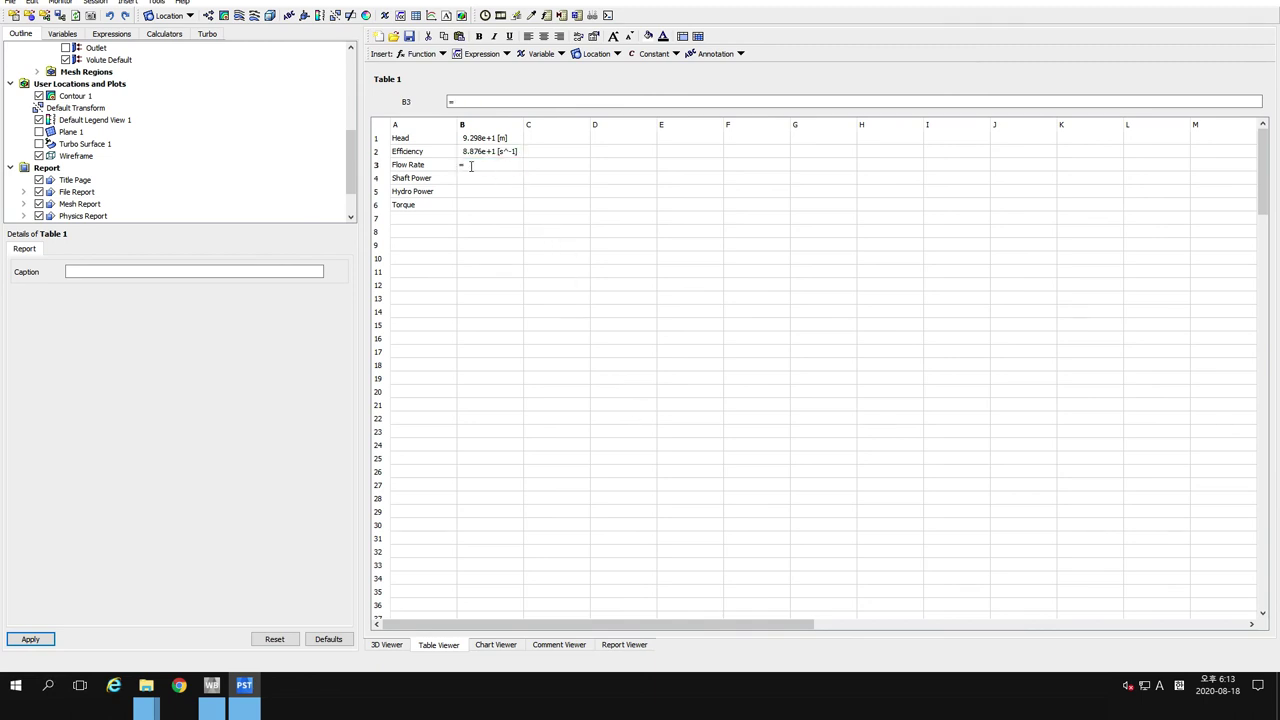
{"action": "right_click", "coordinate": [471, 166]}
{"action": "mouse_move", "coordinate": [512, 190]}
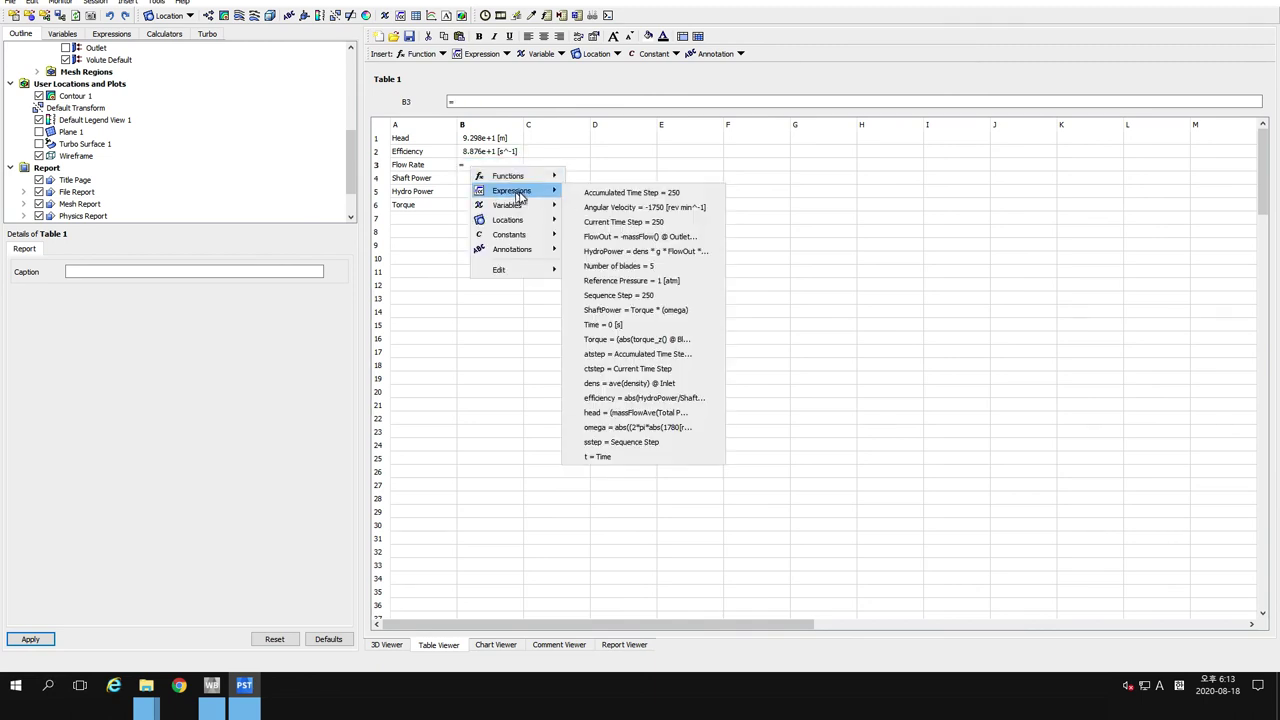
{"action": "left_click", "coordinate": [632, 237]}
{"action": "key", "text": "Return"}
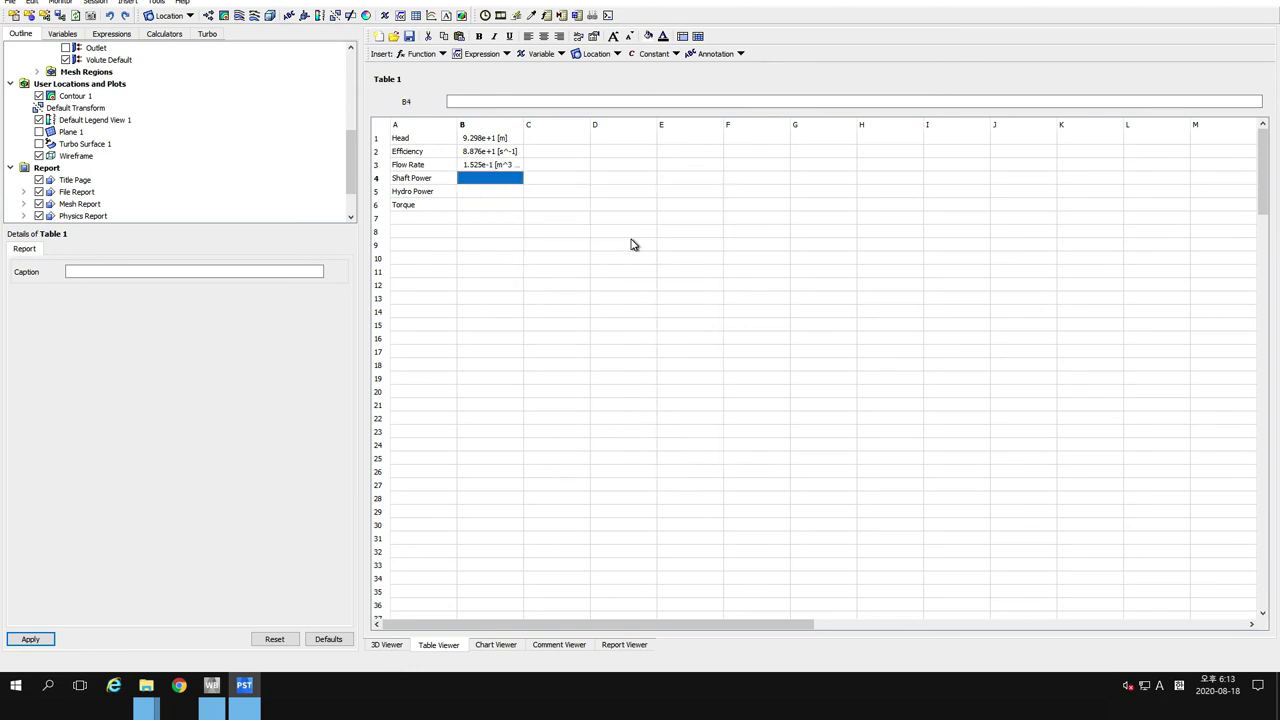
Fill cell B4 with a formula that references the ShaftPower expression
{"action": "type", "text": "="}
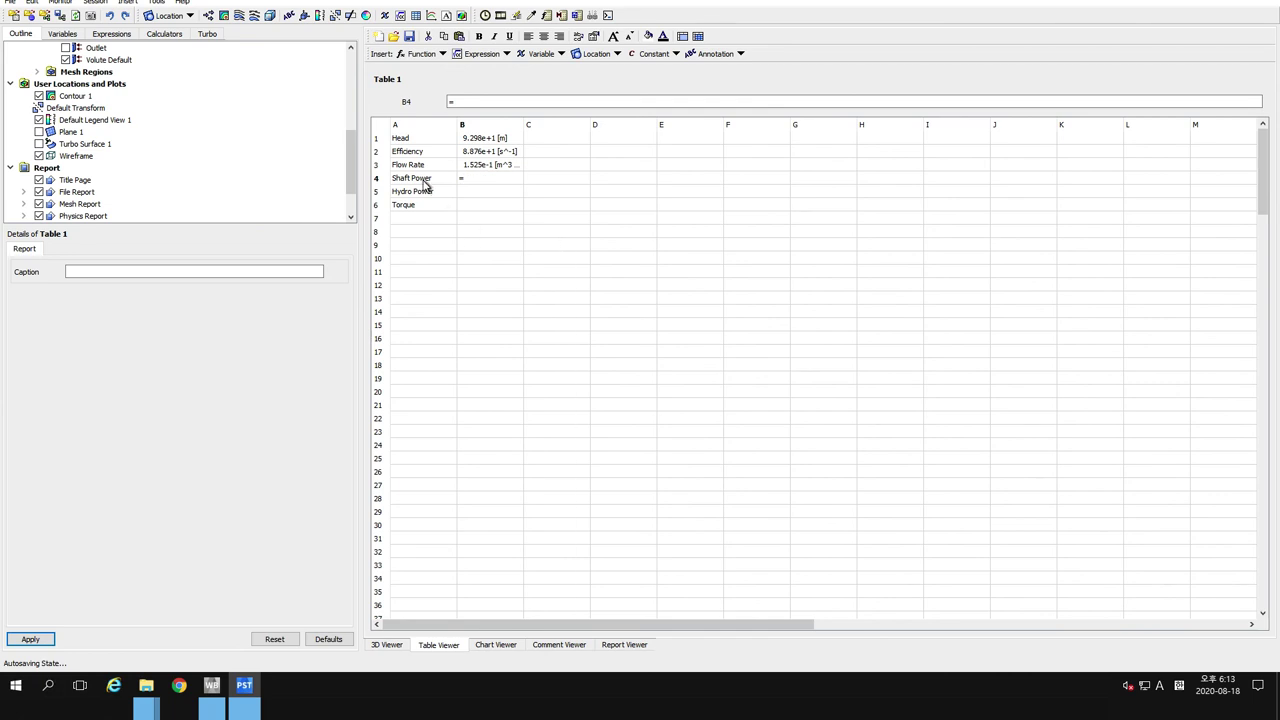
{"action": "right_click", "coordinate": [470, 181]}
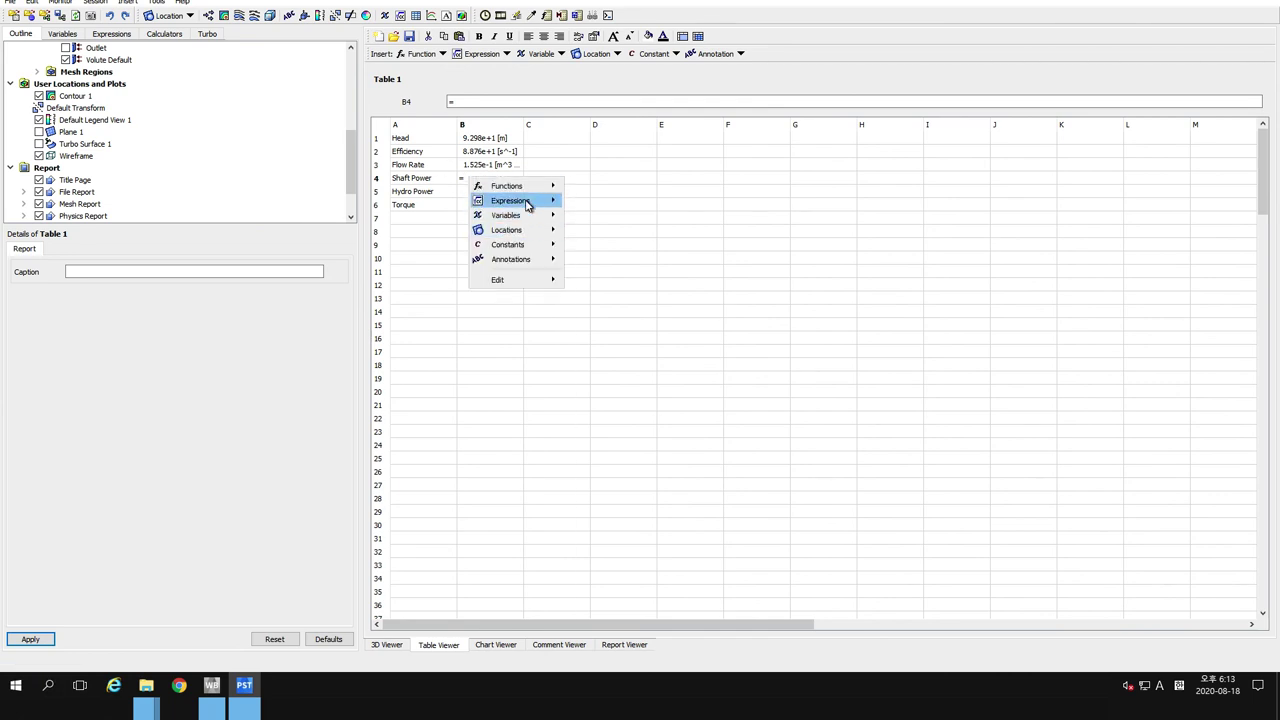
{"action": "mouse_move", "coordinate": [530, 200]}
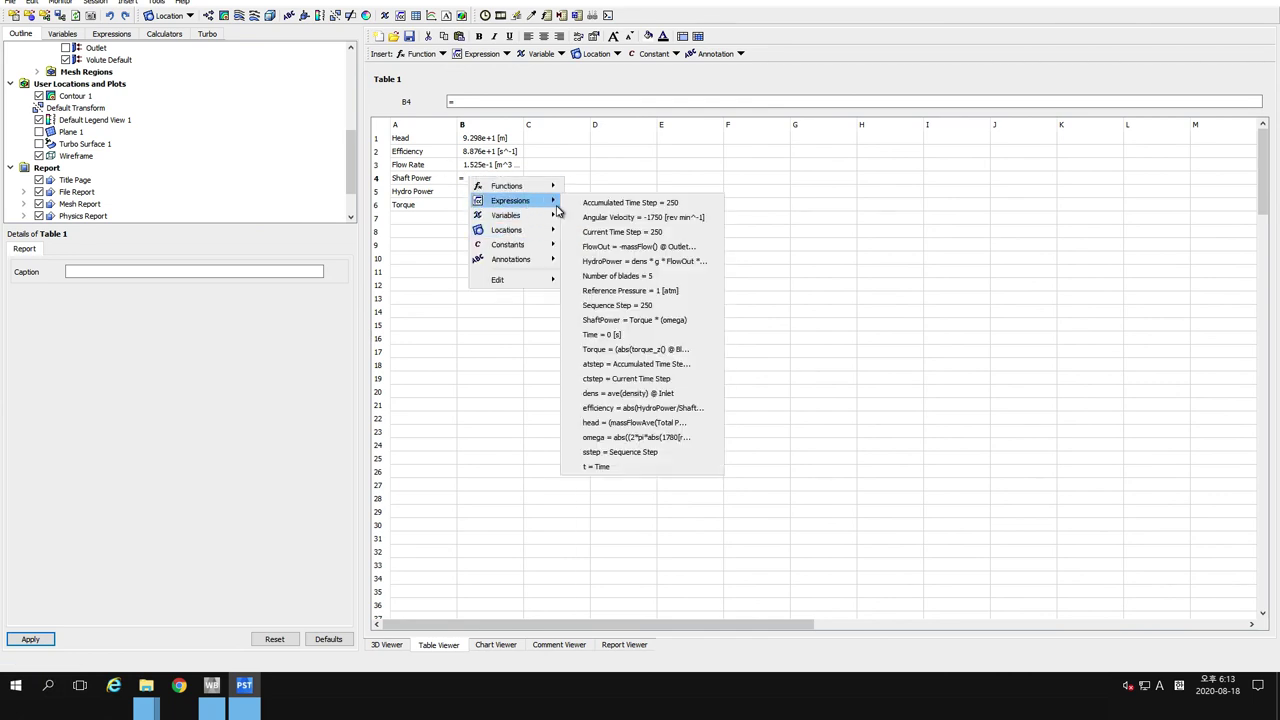
{"action": "left_click", "coordinate": [620, 320]}
{"action": "key", "text": "Return"}
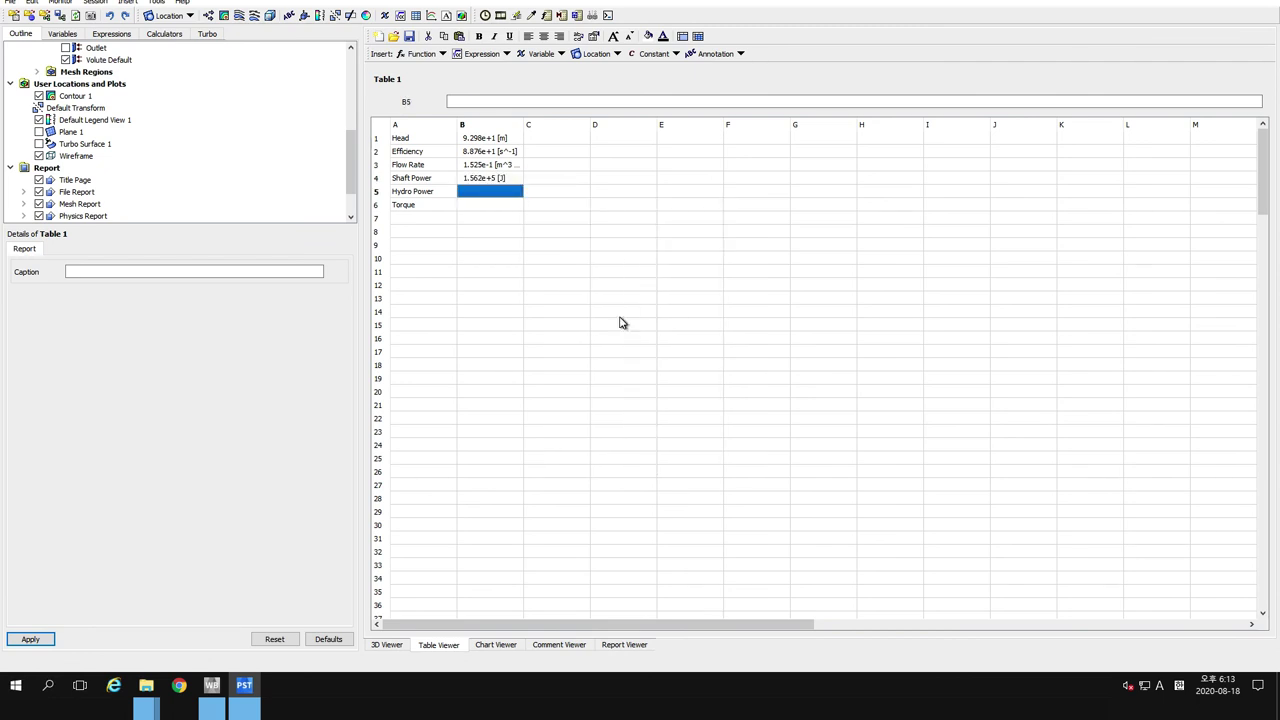
Fill cell B5 with a formula that references the HydroPower expression
{"action": "type", "text": "="}
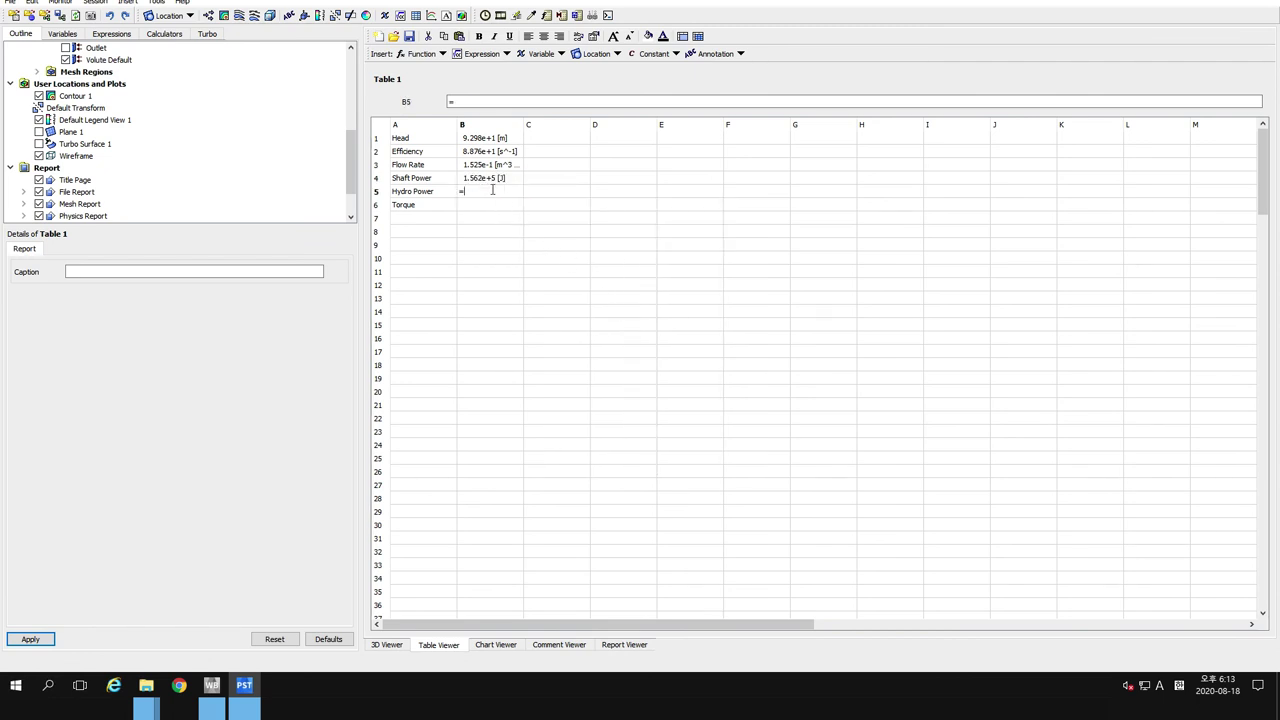
{"action": "right_click", "coordinate": [493, 190]}
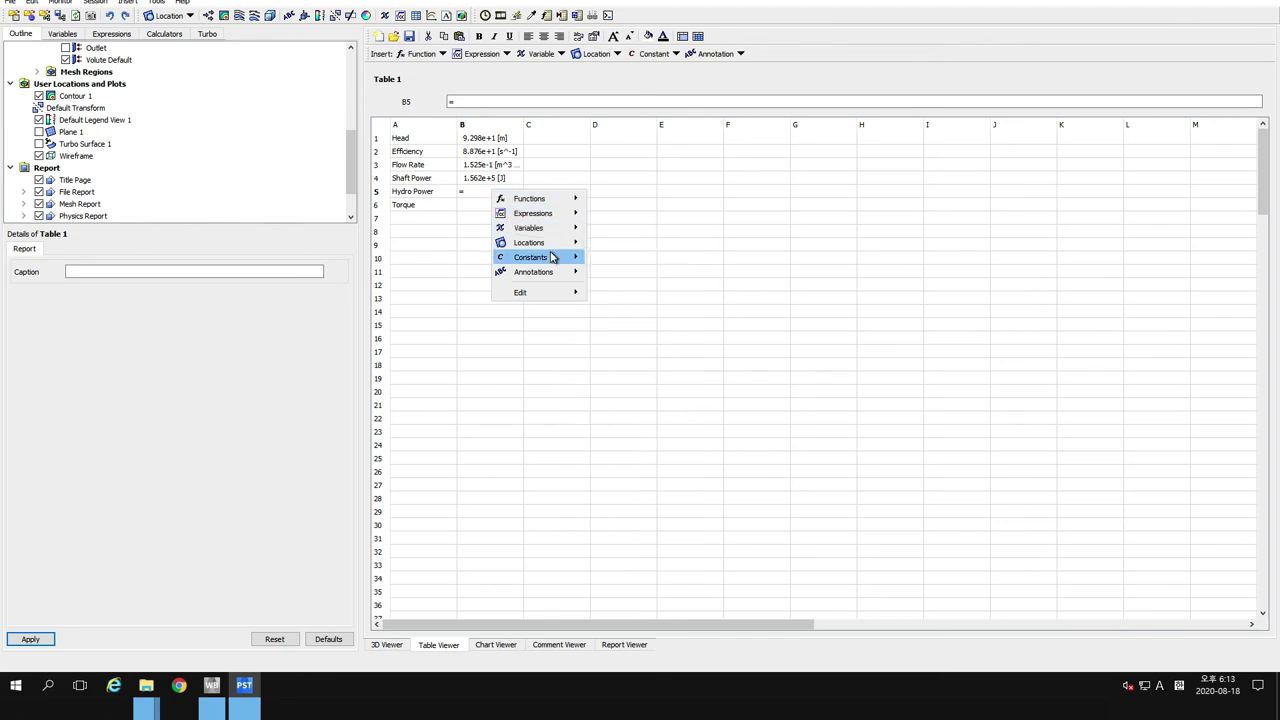
{"action": "mouse_move", "coordinate": [548, 217]}
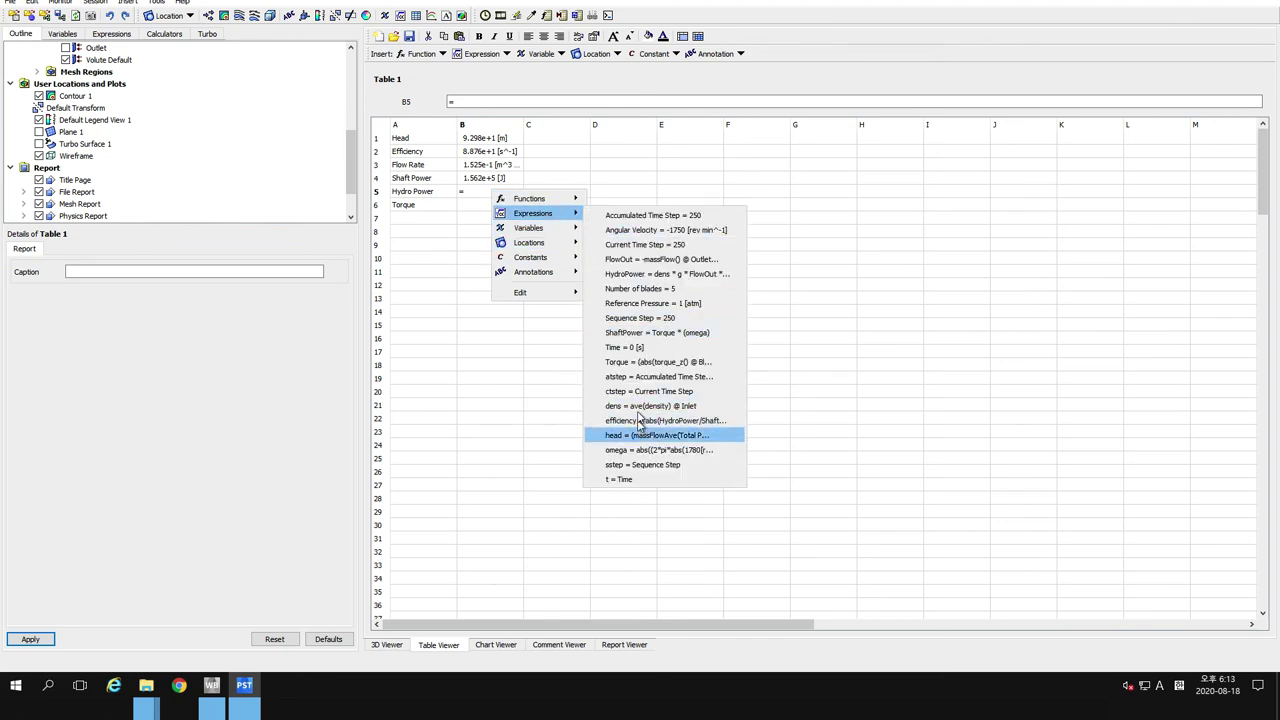
{"action": "left_click", "coordinate": [641, 274]}
{"action": "key", "text": "Return"}
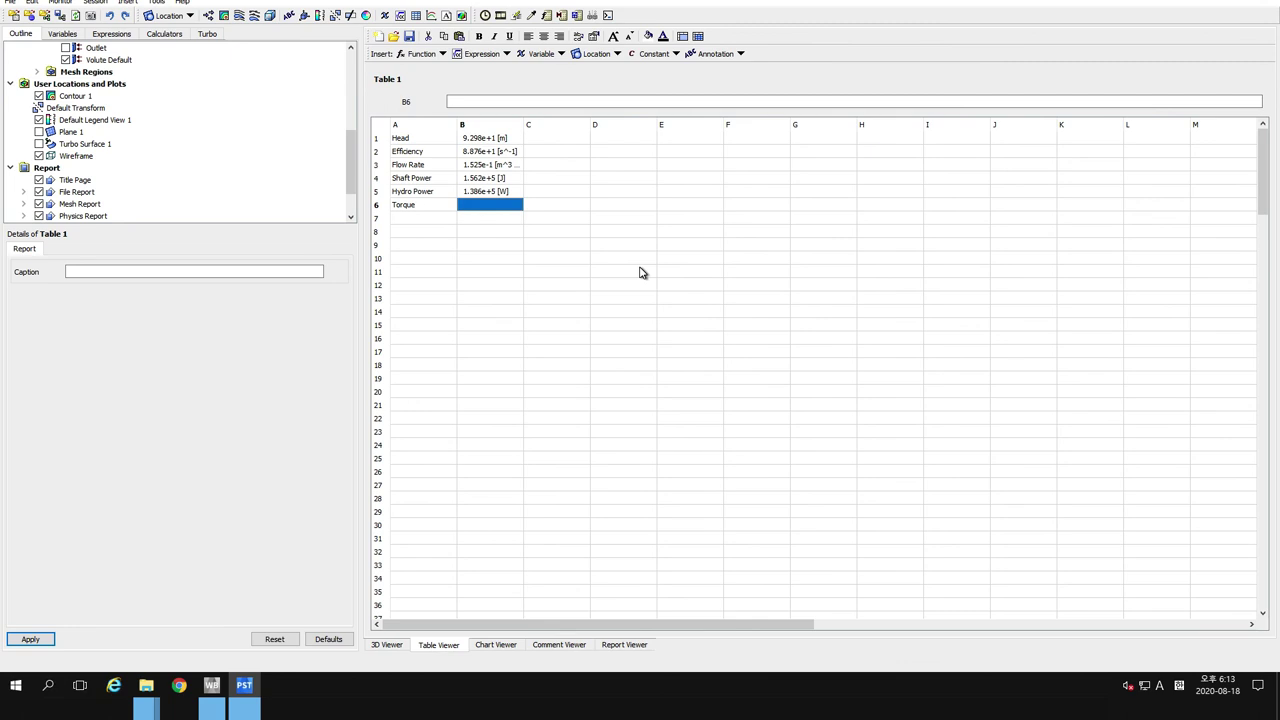
Fill cell B6 with a formula that references the Torque expression
{"action": "type", "text": "="}
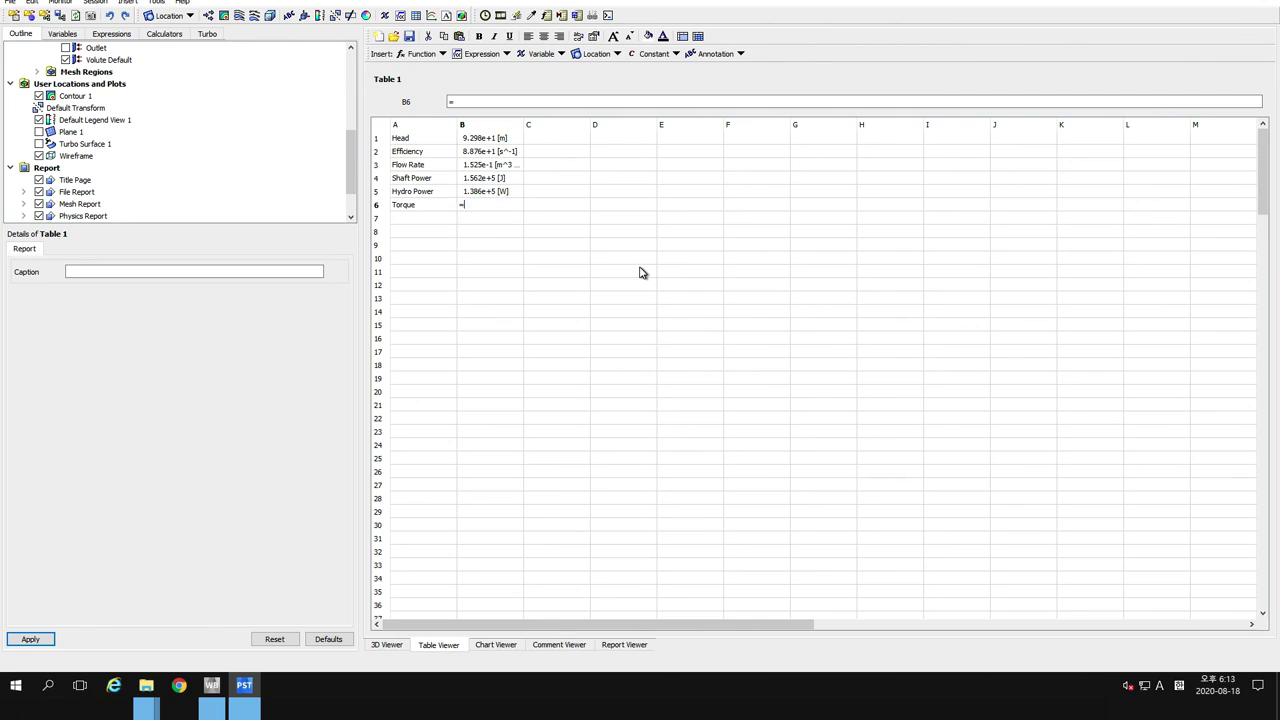
{"action": "right_click", "coordinate": [502, 206]}
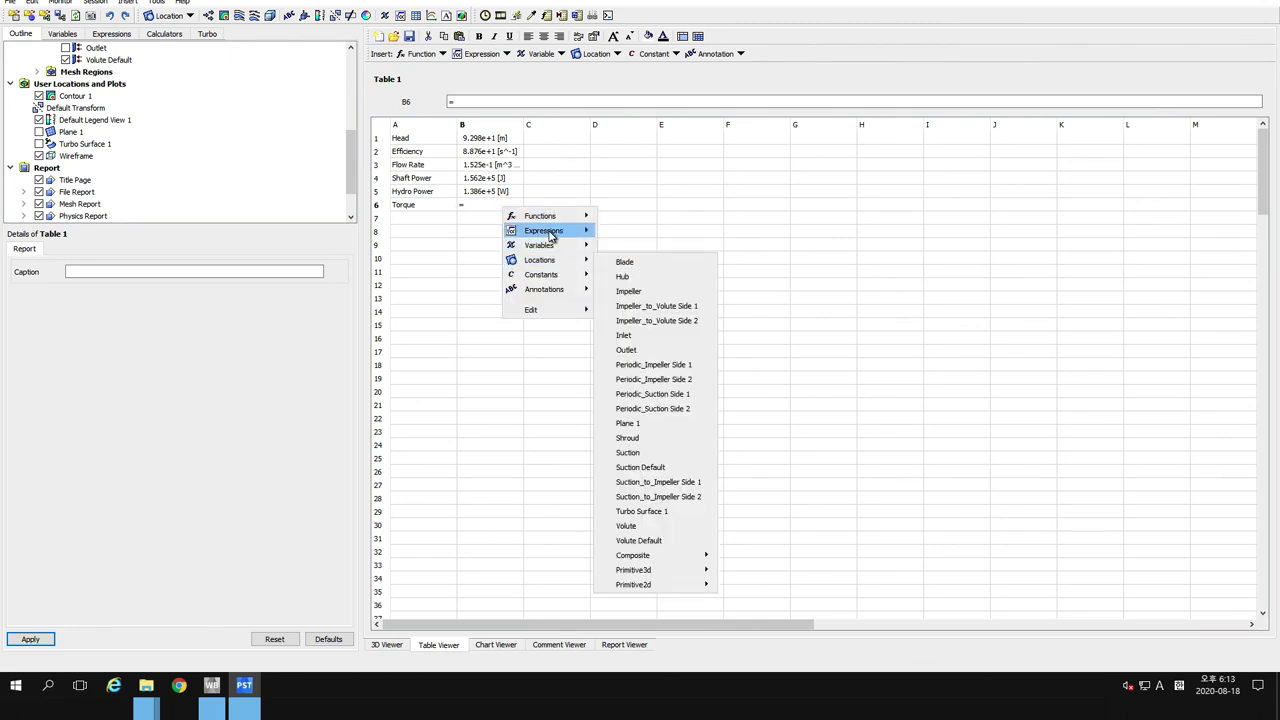
{"action": "mouse_move", "coordinate": [545, 231]}
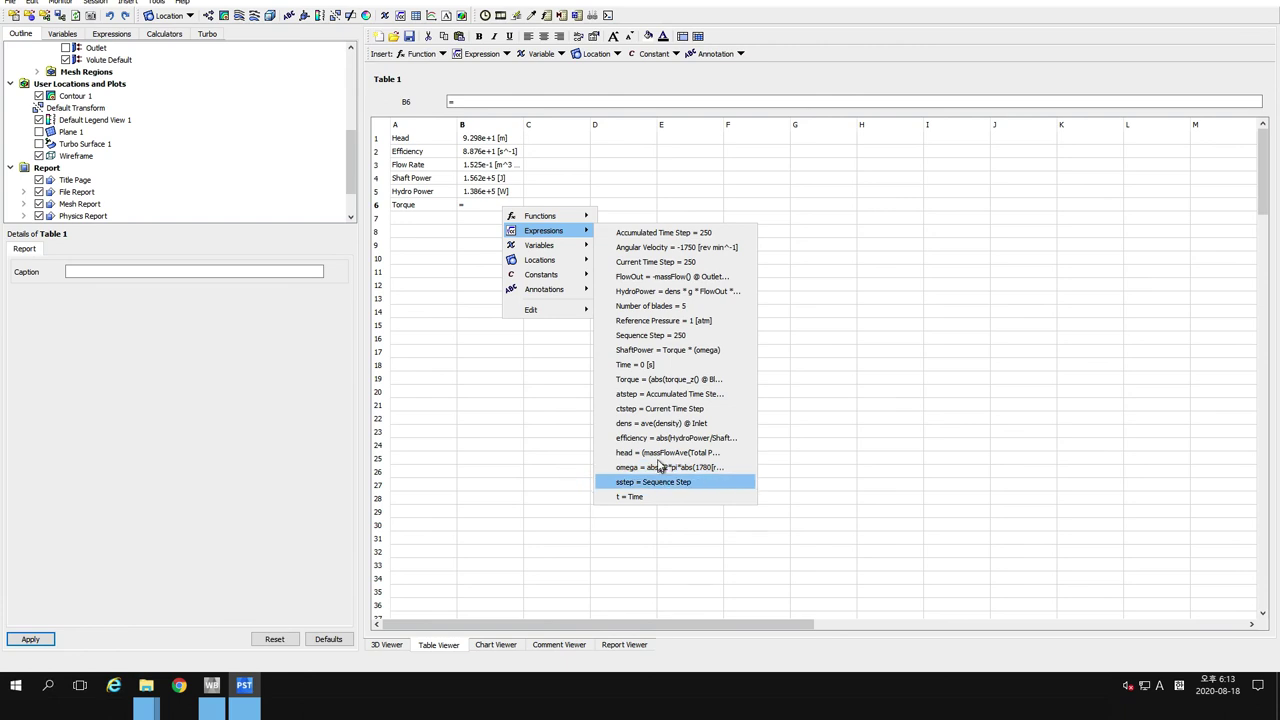
{"action": "left_click", "coordinate": [660, 381]}
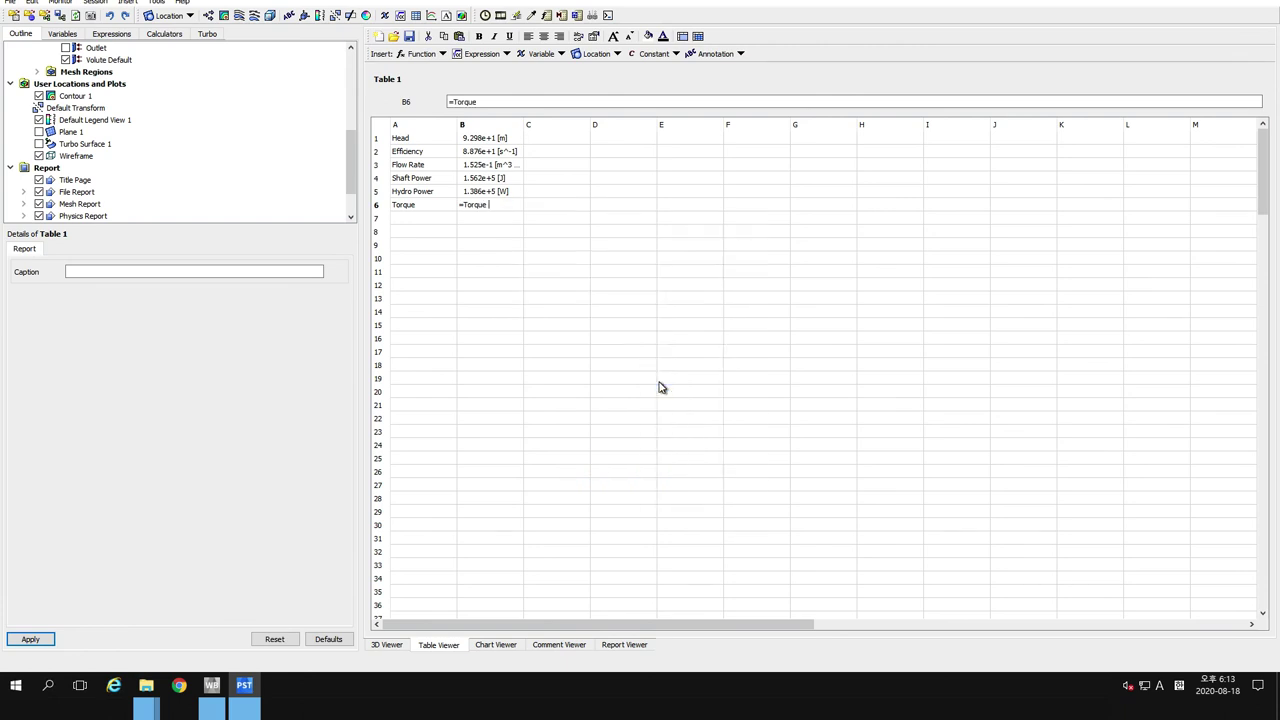
{"action": "key", "text": "Return"}
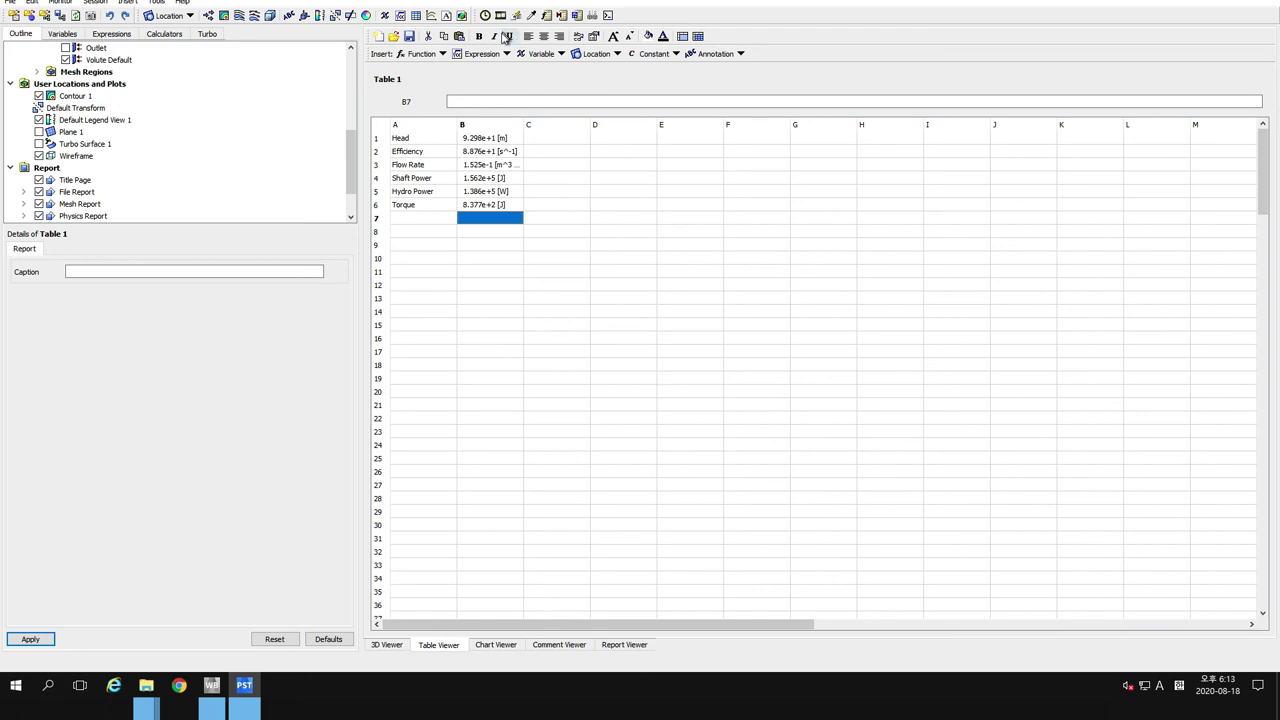
{"action": "left_click", "coordinate": [503, 98]}
{"action": "left_click", "coordinate": [409, 37]}
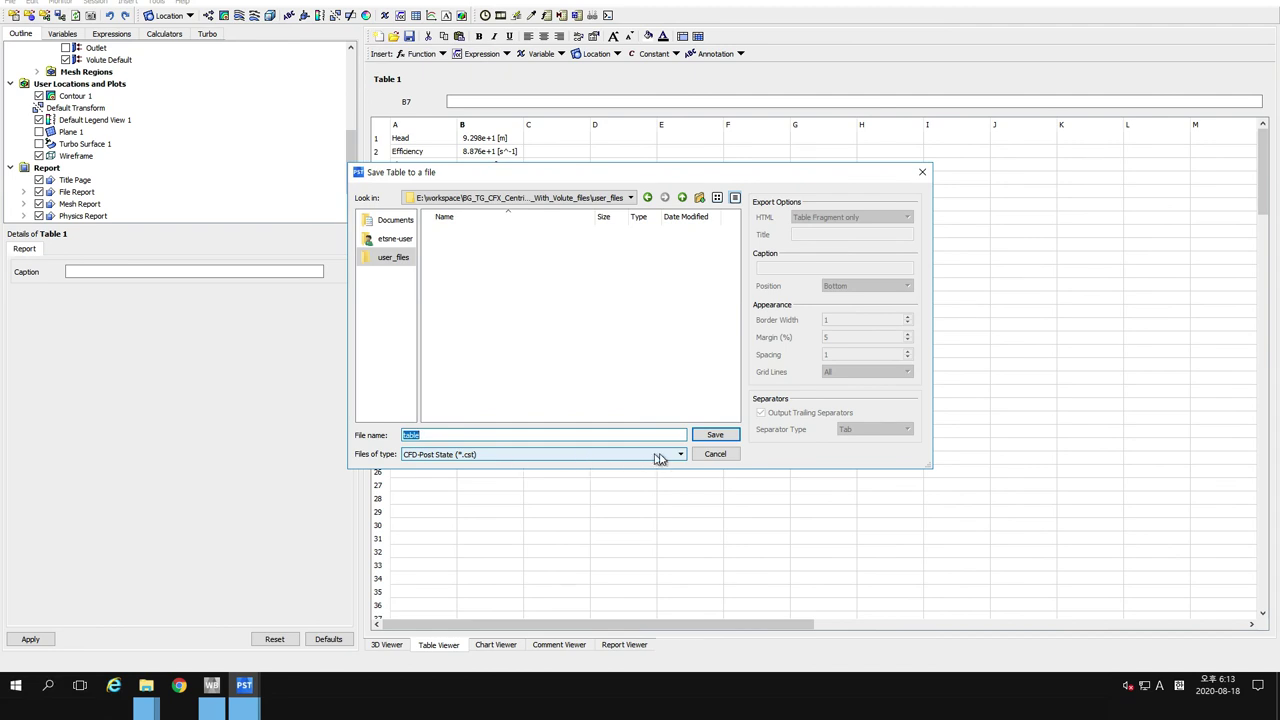
{"action": "left_click", "coordinate": [707, 457]}
{"action": "left_click", "coordinate": [592, 430]}
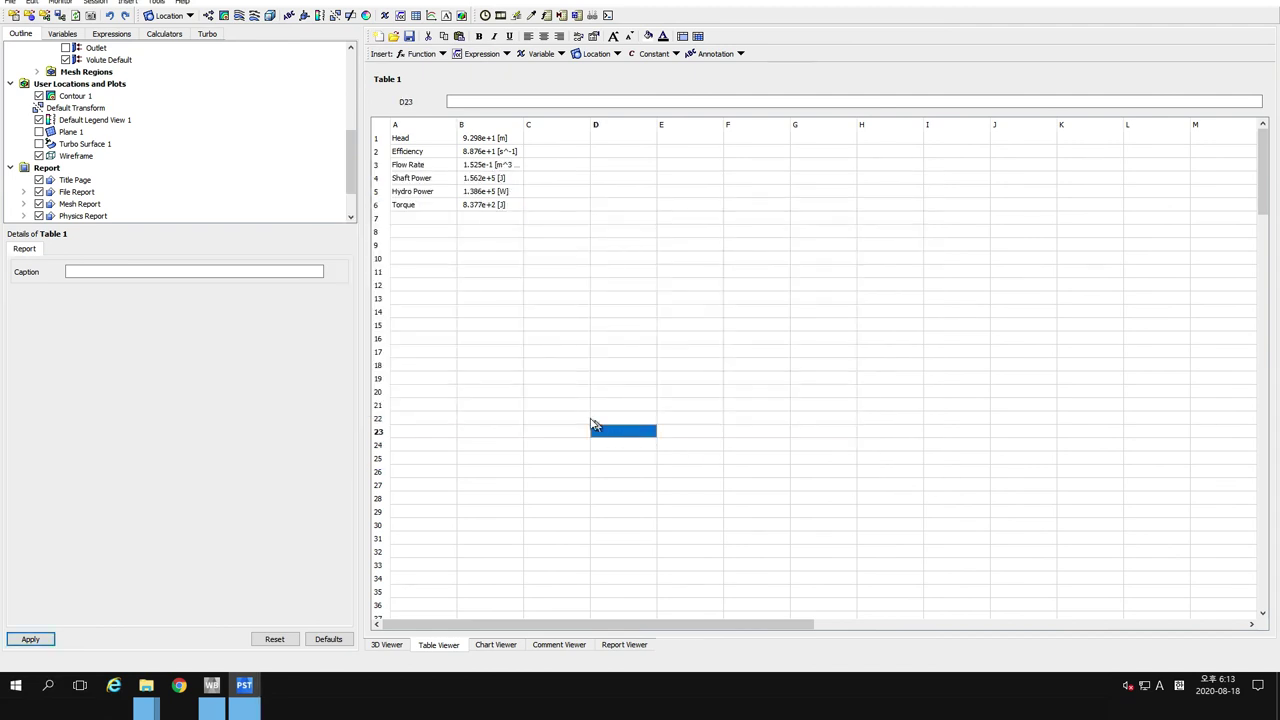
{"action": "left_click", "coordinate": [596, 205]}
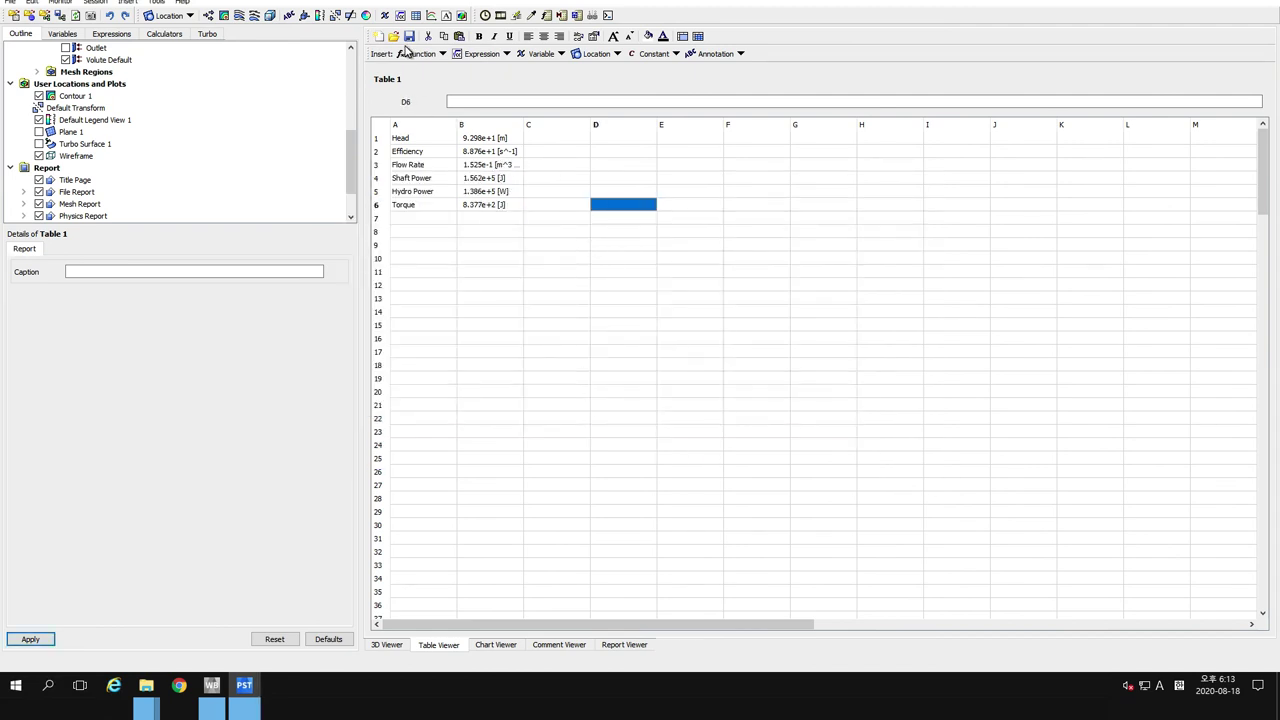
{"action": "left_click", "coordinate": [601, 231]}
{"action": "left_click", "coordinate": [556, 234]}
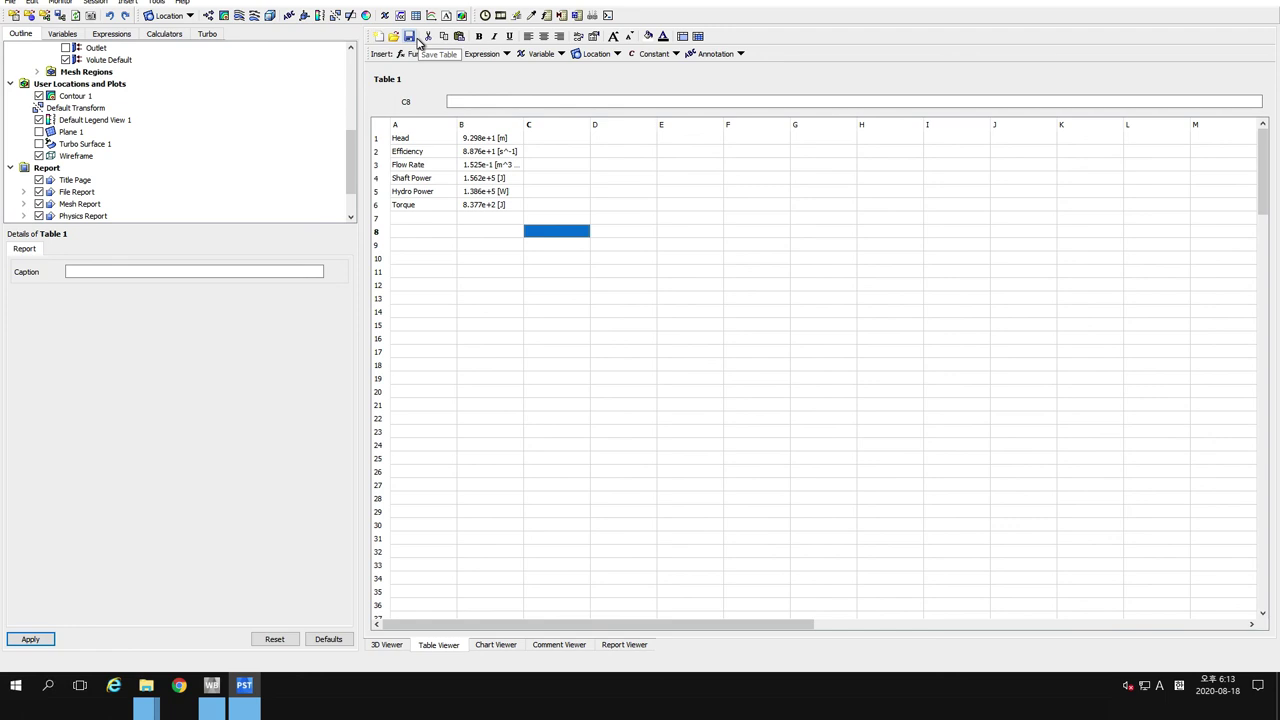
Save the table as a text file named table in the E:\workspace folder
{"action": "left_click", "coordinate": [418, 40]}
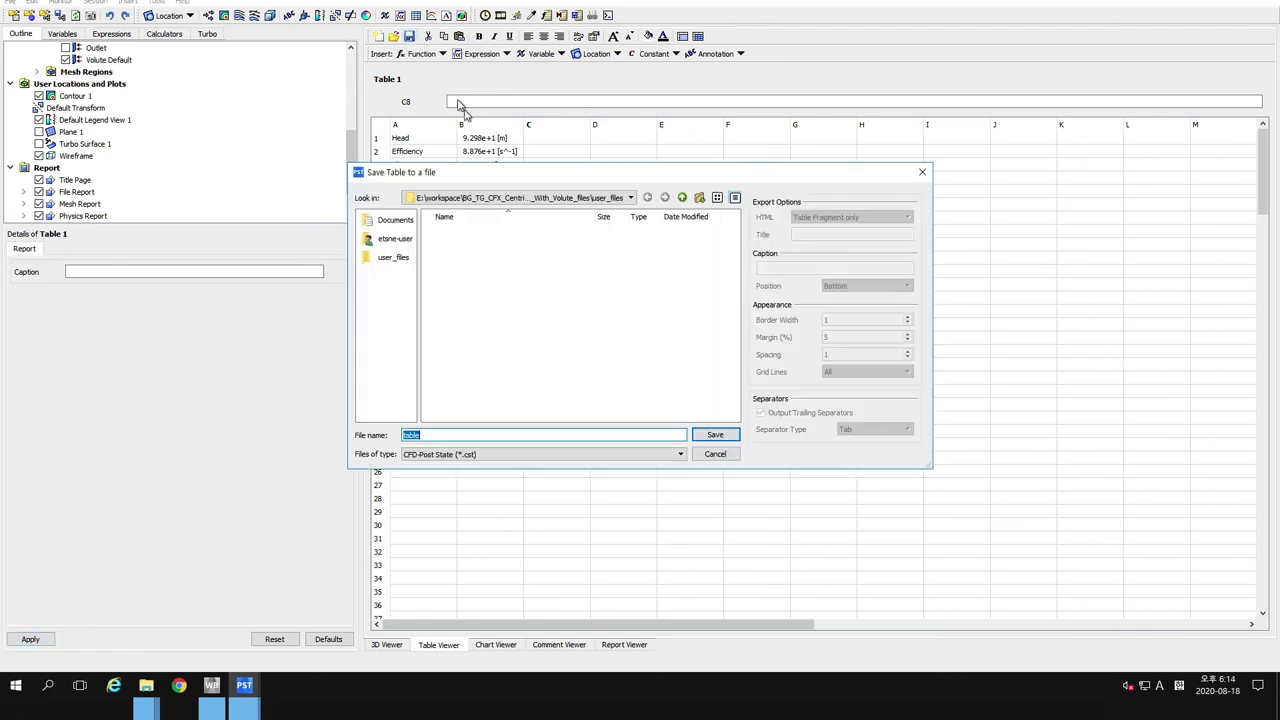
{"action": "left_click", "coordinate": [500, 455]}
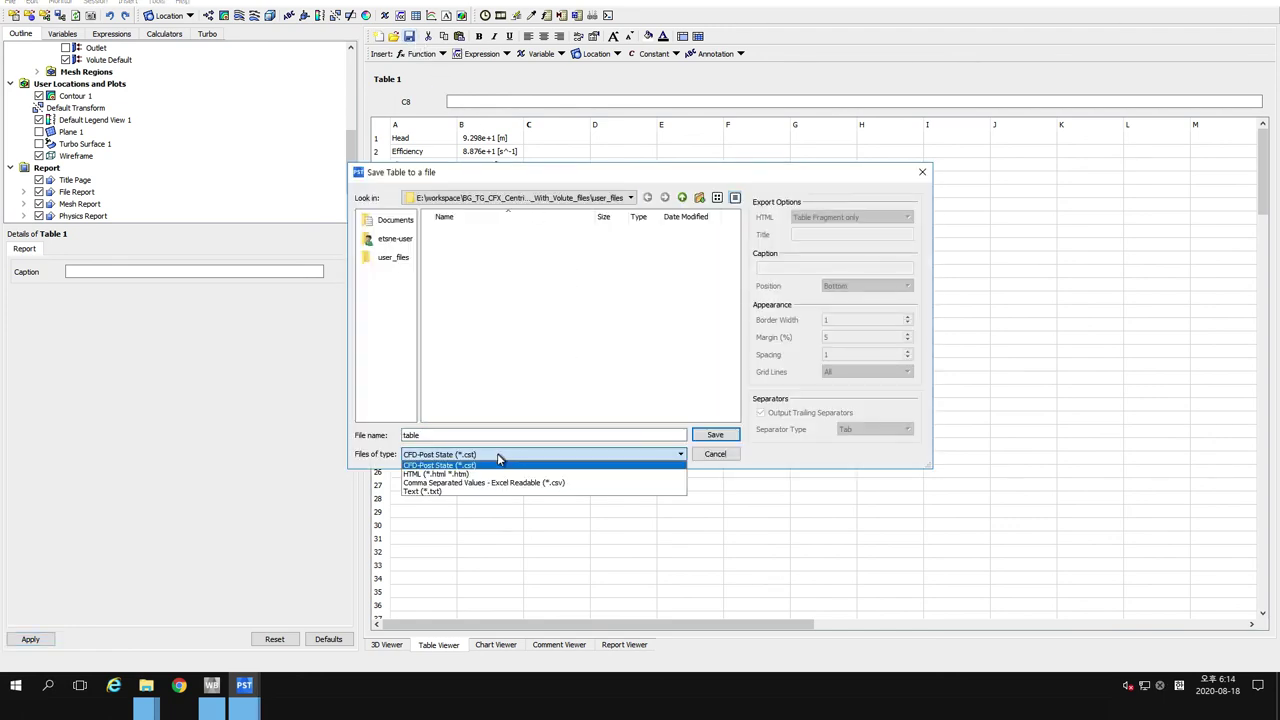
{"action": "left_click", "coordinate": [445, 484]}
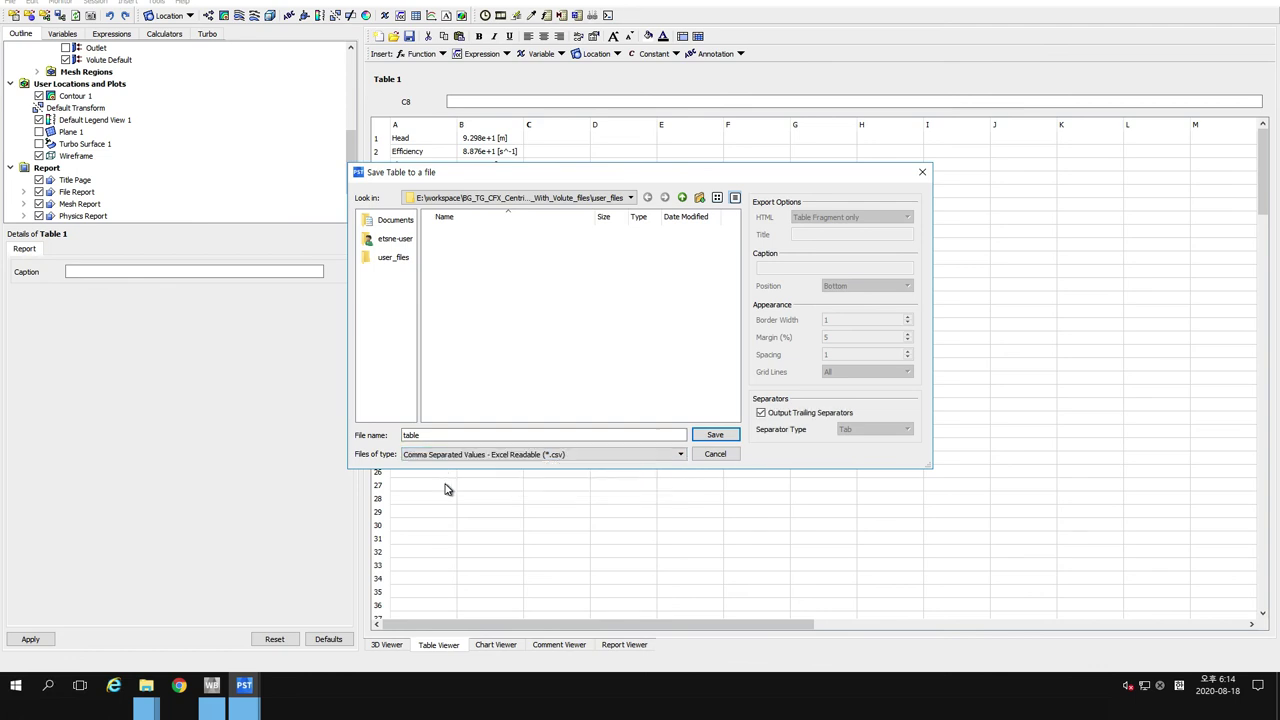
{"action": "left_click", "coordinate": [585, 457]}
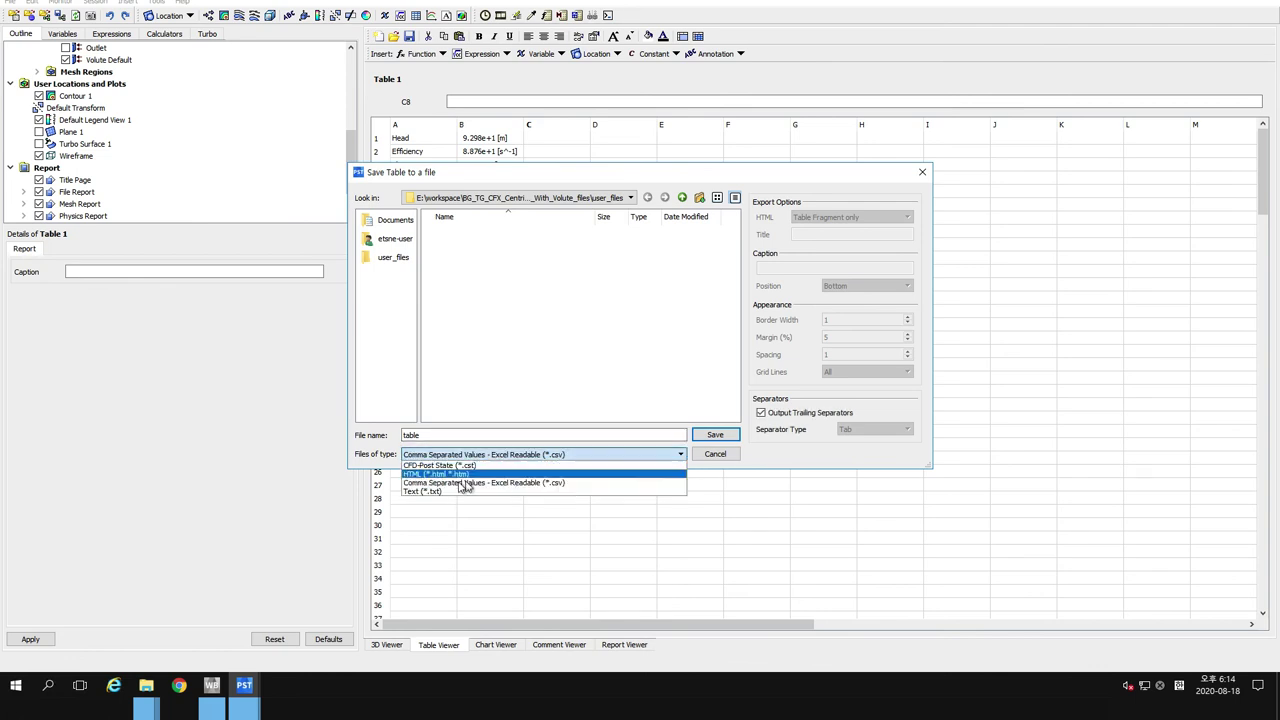
{"action": "left_click", "coordinate": [425, 495]}
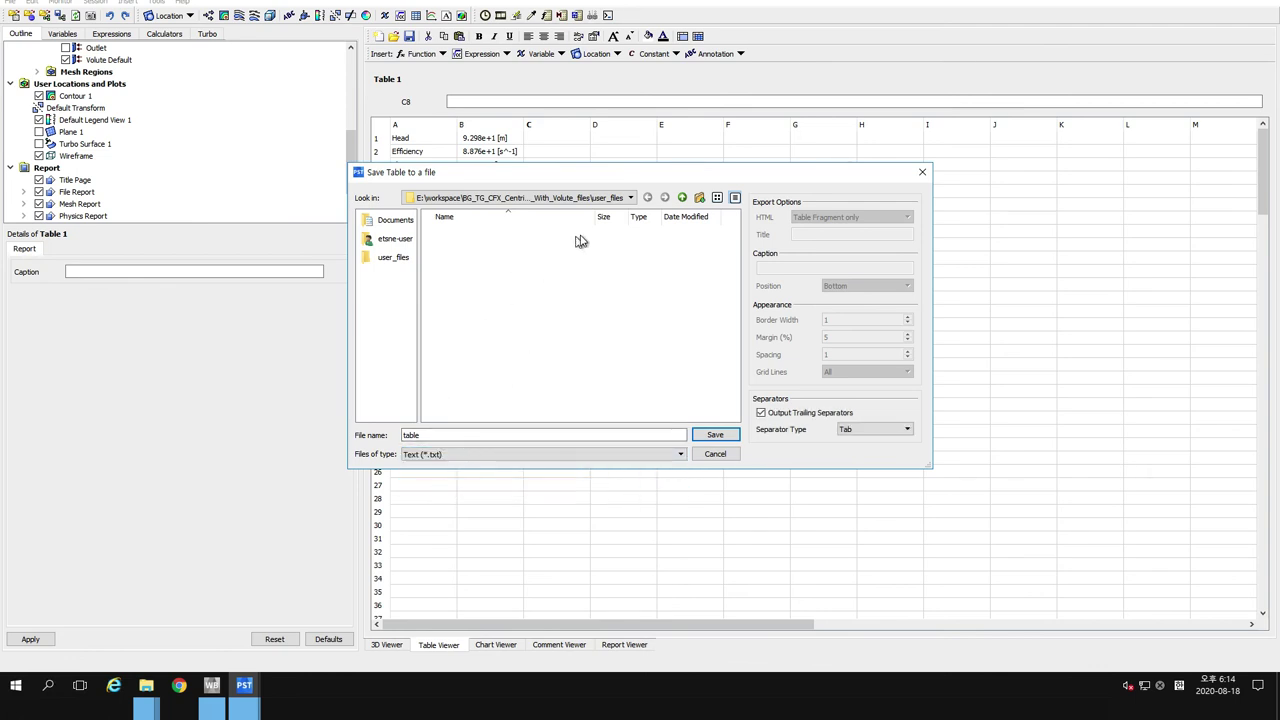
{"action": "left_click", "coordinate": [682, 198]}
{"action": "left_click", "coordinate": [682, 198]}
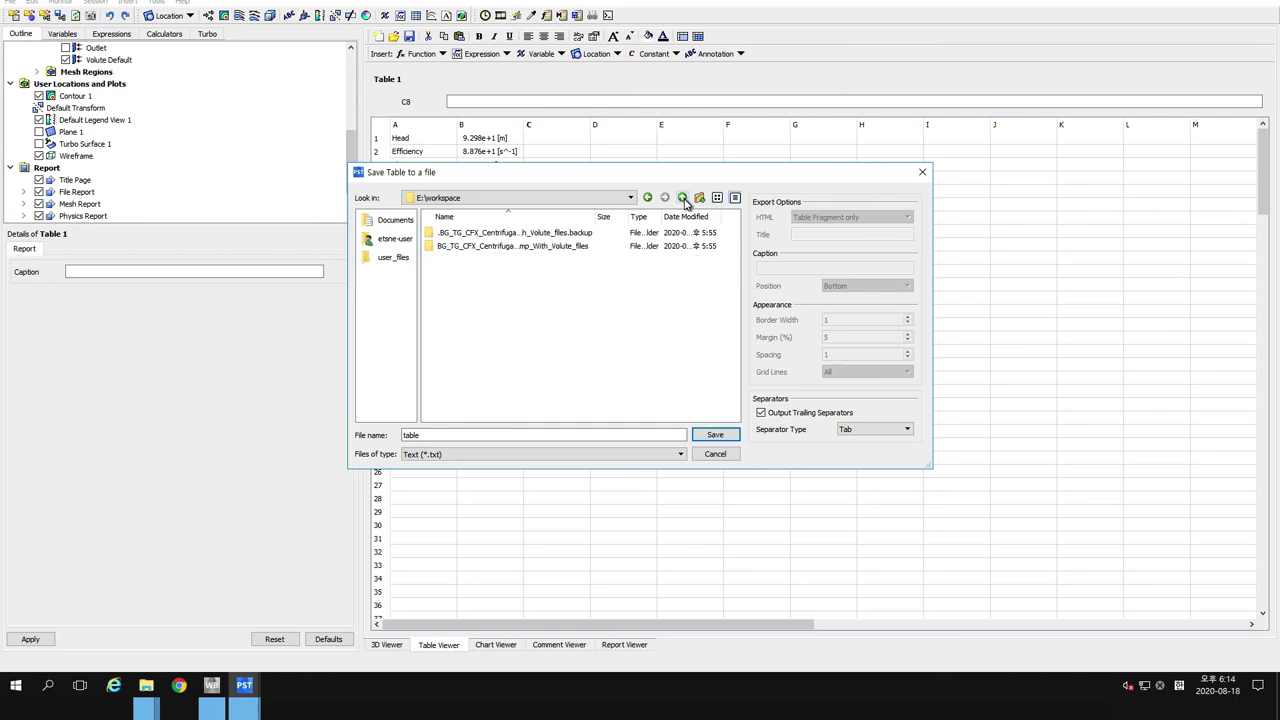
{"action": "left_click", "coordinate": [682, 198]}
{"action": "double_click", "coordinate": [477, 248]}
{"action": "left_click", "coordinate": [712, 434]}
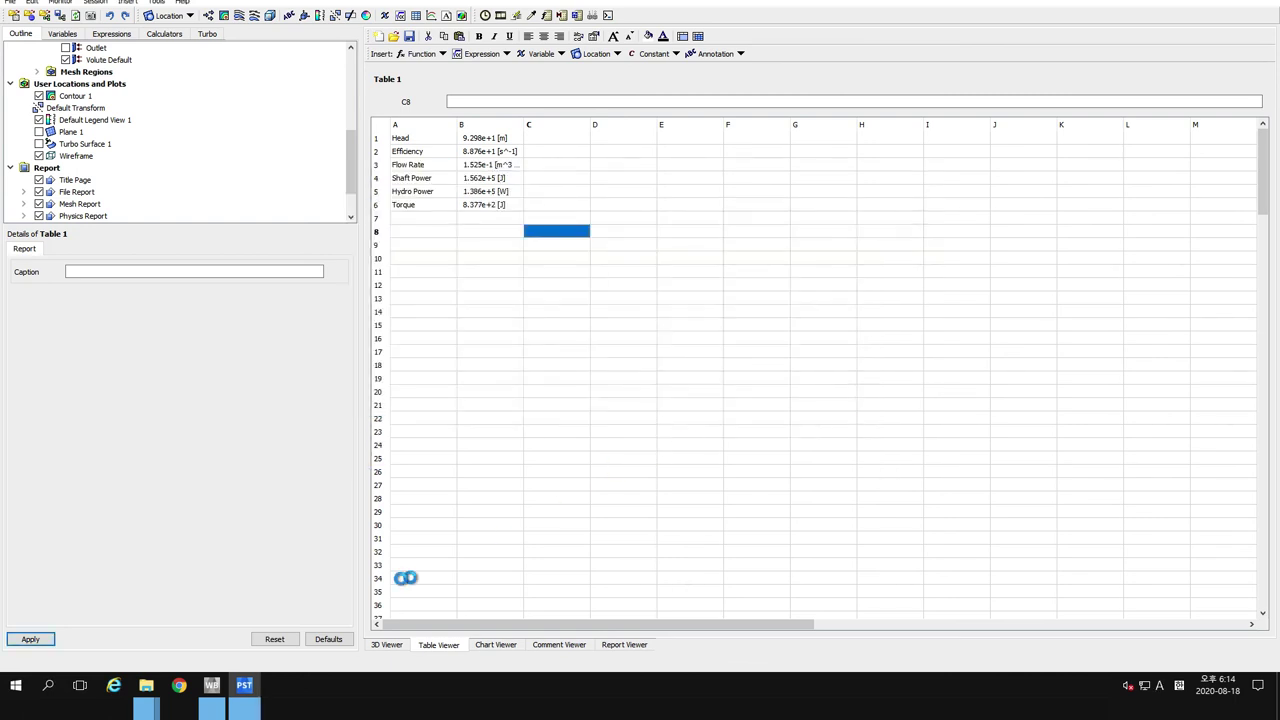
Open table.txt from the workspace folder in Notepad to check the exported values, close it, and return to CFD-Post
{"action": "mouse_move", "coordinate": [146, 686]}
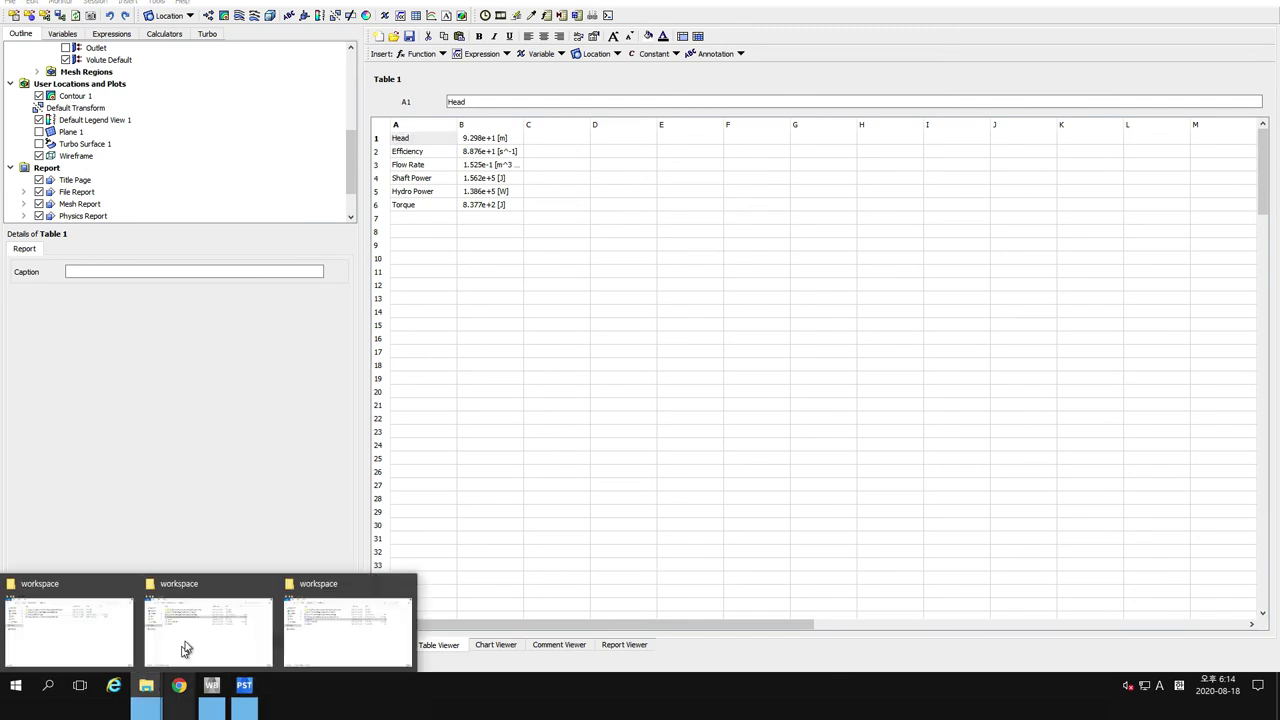
{"action": "mouse_move", "coordinate": [254, 616]}
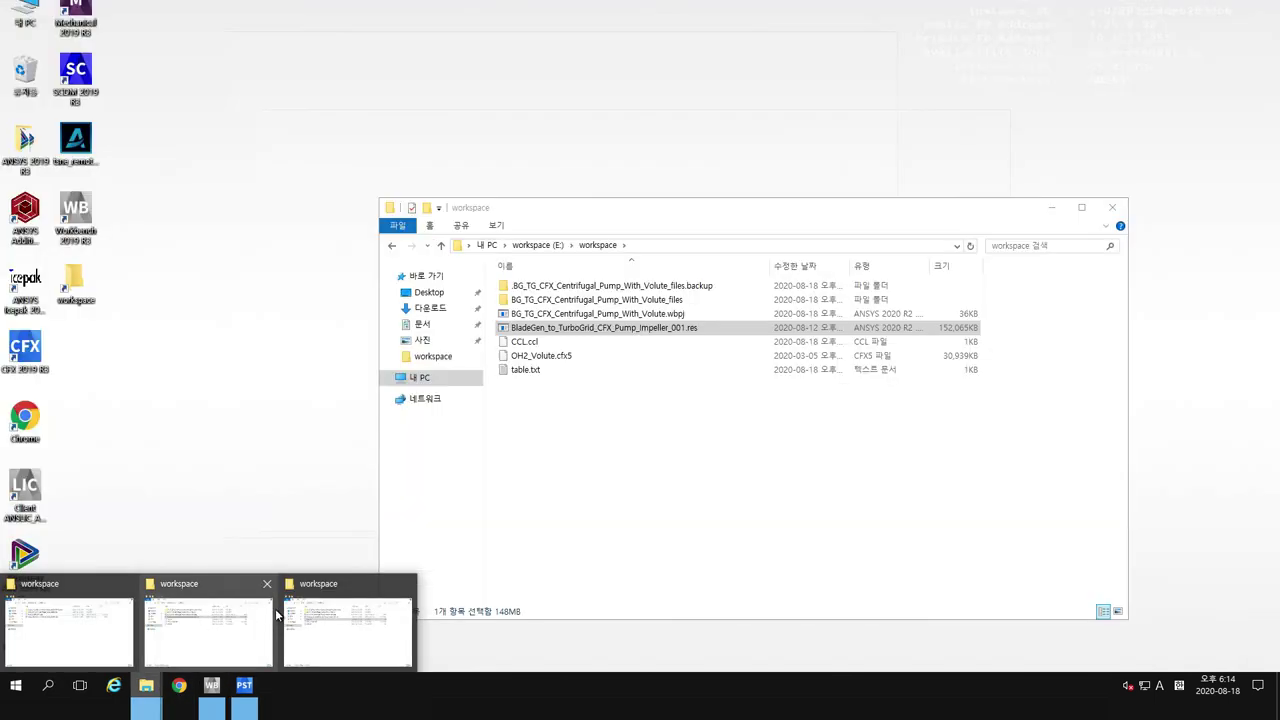
{"action": "left_click", "coordinate": [325, 625]}
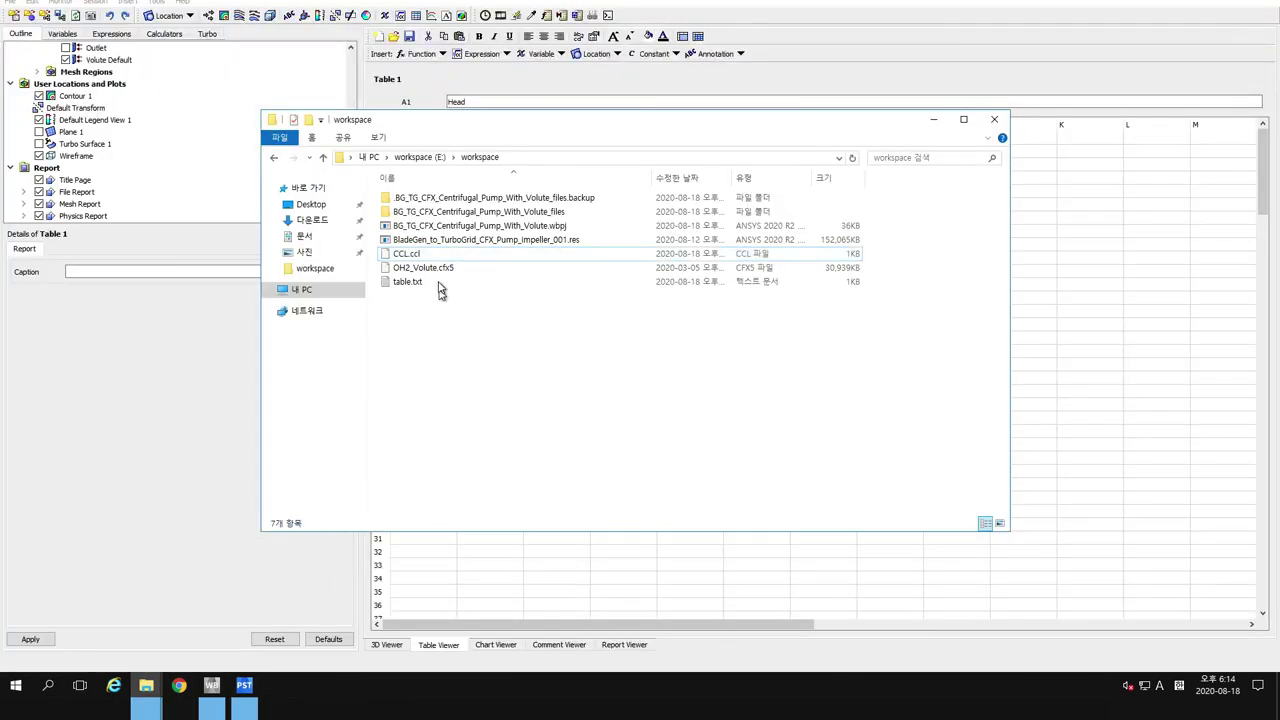
{"action": "left_click", "coordinate": [410, 283]}
{"action": "double_click", "coordinate": [412, 284]}
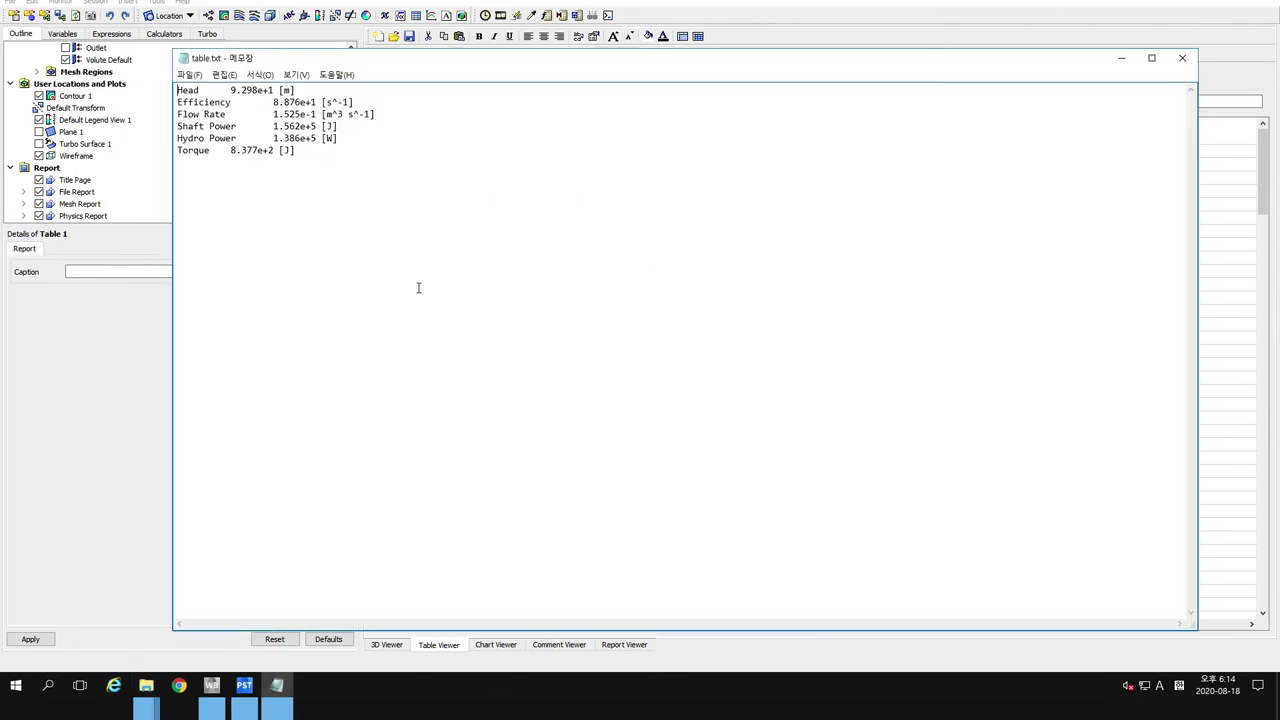
{"action": "left_click_drag", "start_coordinate": [340, 206], "coordinate": [144, 100]}
{"action": "left_click", "coordinate": [270, 239]}
{"action": "left_click", "coordinate": [1188, 62]}
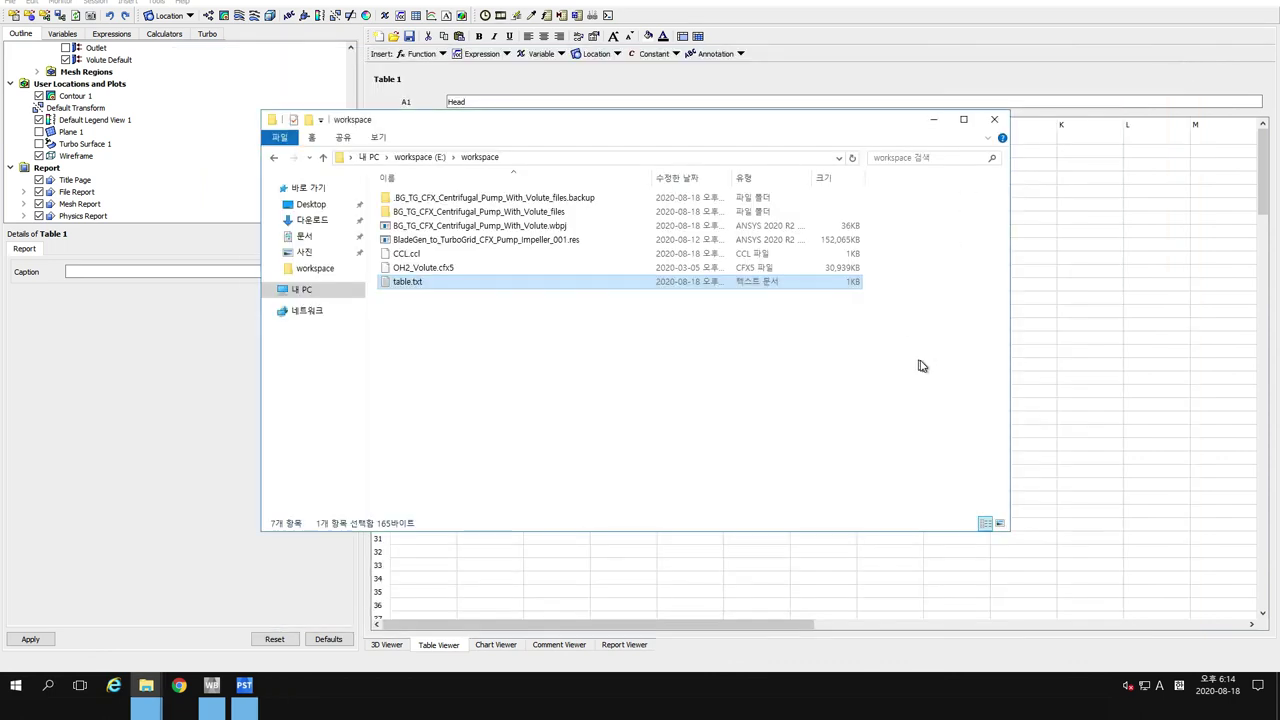
{"action": "left_click", "coordinate": [1057, 337]}
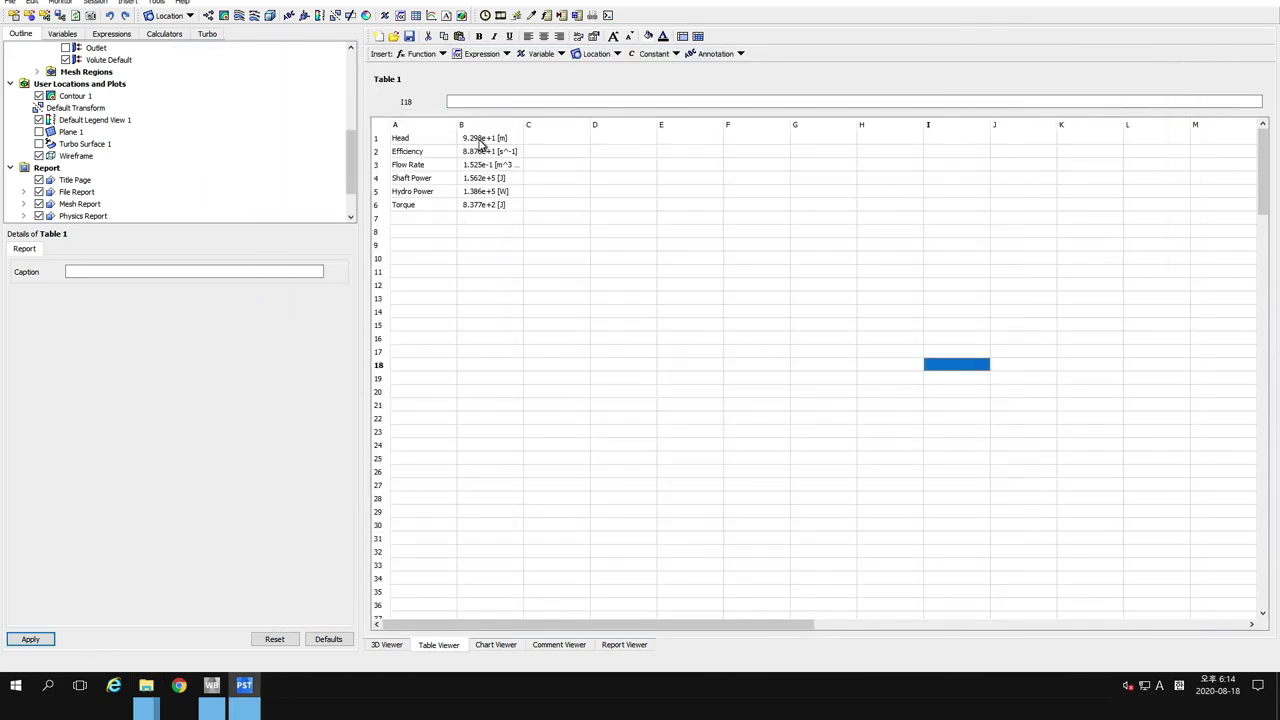
Format cells B1 to B6 as fixed-point numbers with a precision of 3 and hide their units
{"action": "left_click_drag", "start_coordinate": [479, 140], "coordinate": [479, 206]}
{"action": "left_click", "coordinate": [594, 203]}
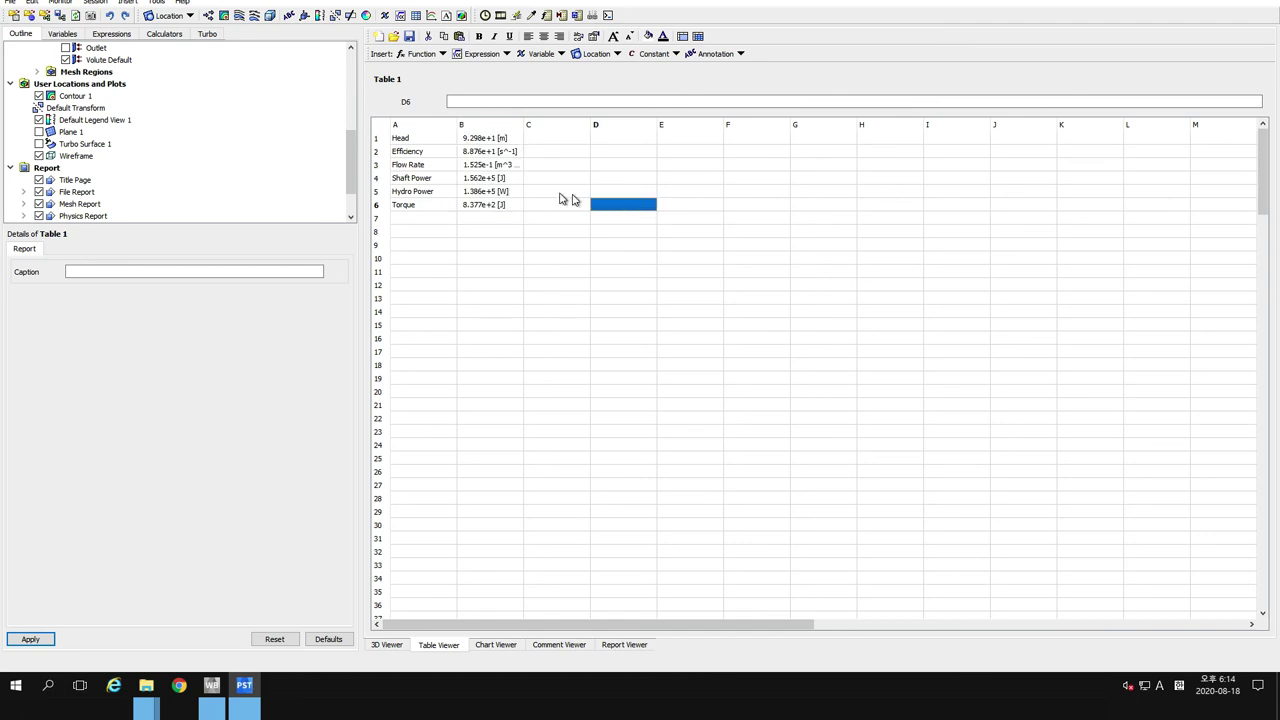
{"action": "left_click_drag", "start_coordinate": [478, 140], "coordinate": [479, 207]}
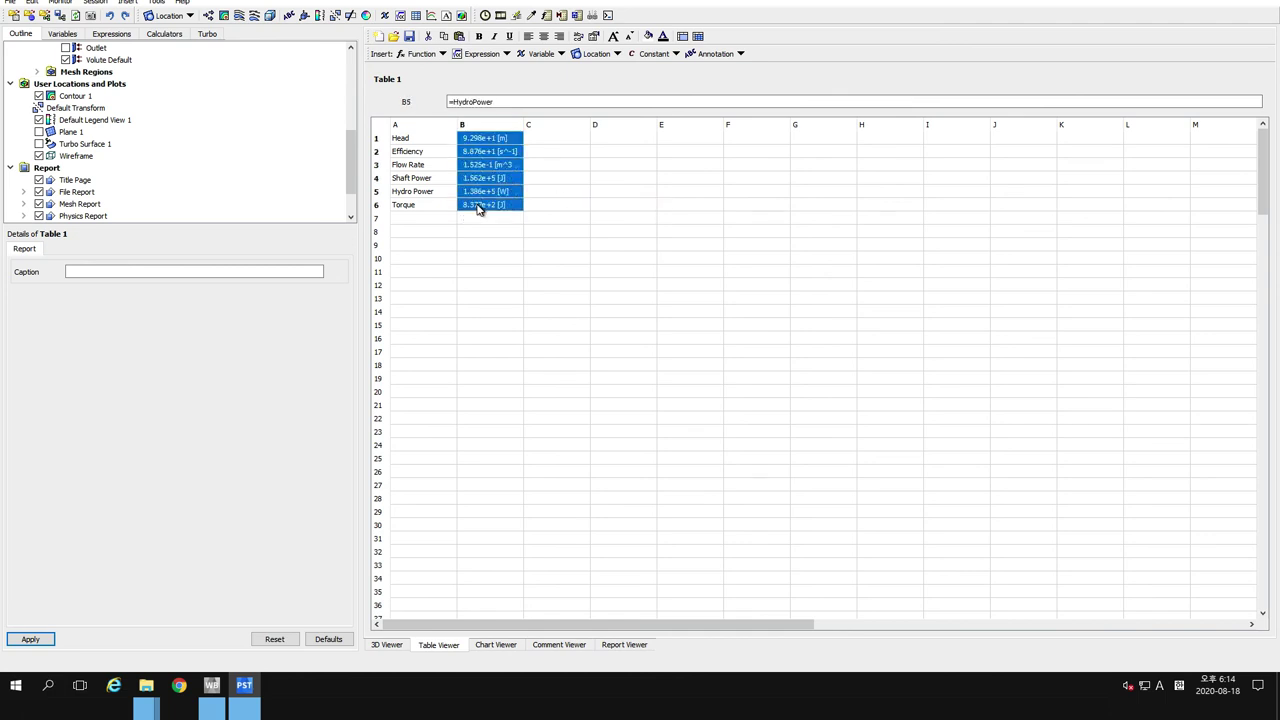
{"action": "left_click", "coordinate": [593, 38]}
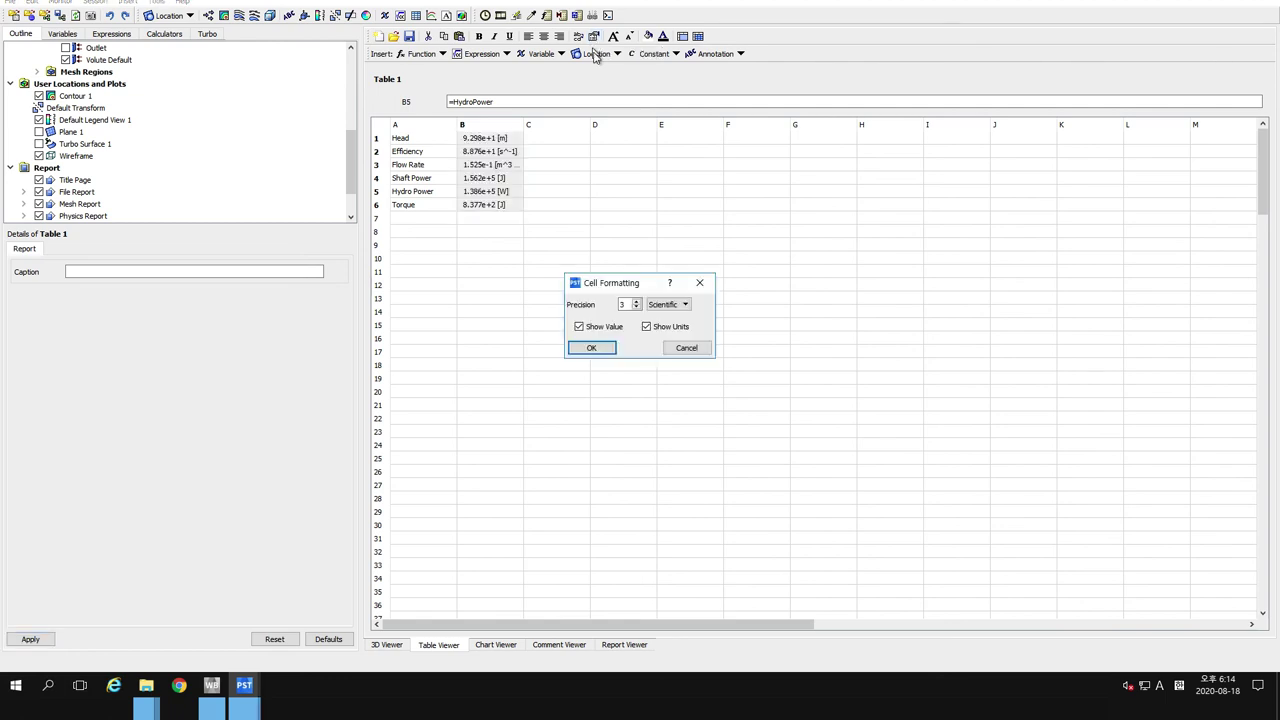
{"action": "left_click_drag", "start_coordinate": [663, 283], "coordinate": [636, 214]}
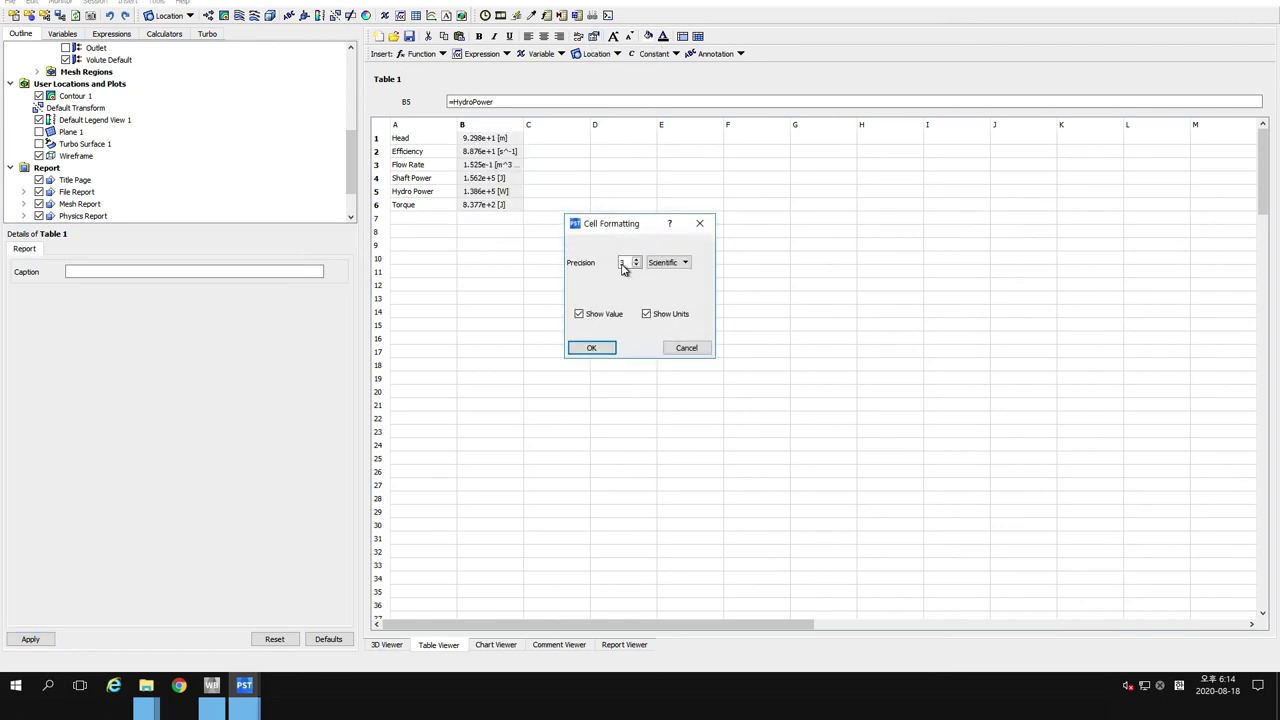
{"action": "left_click", "coordinate": [658, 262]}
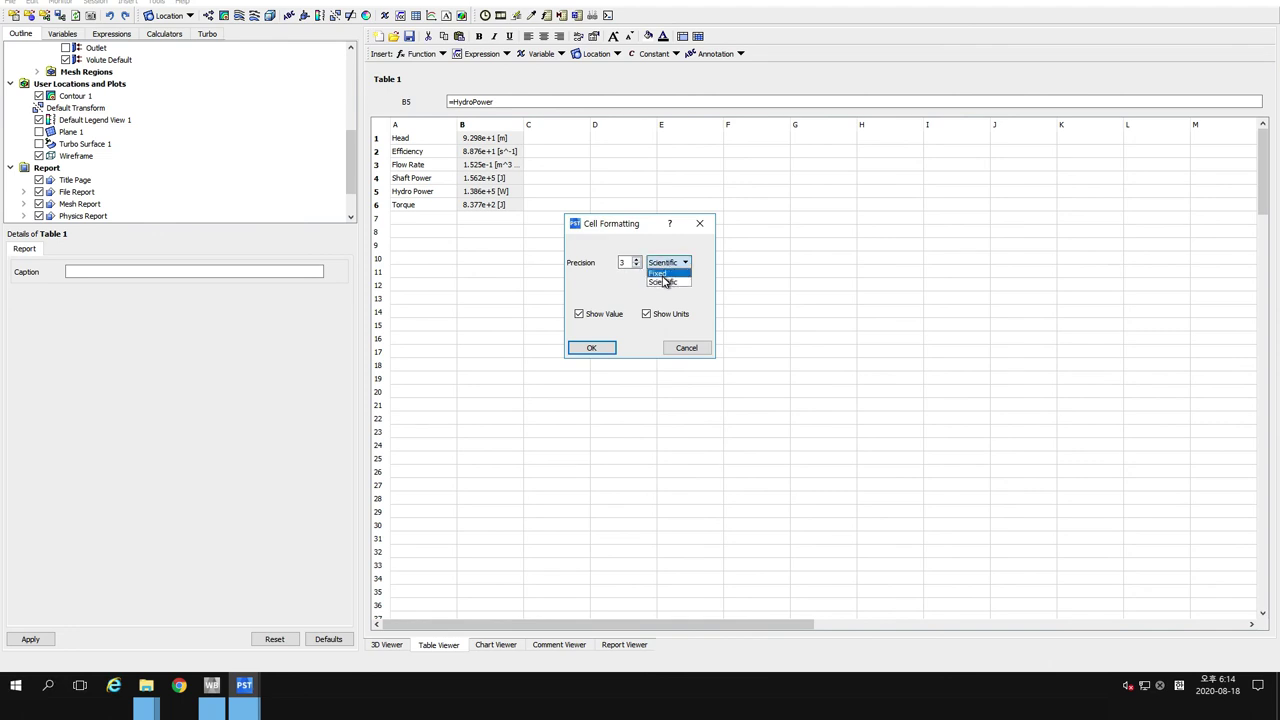
{"action": "left_click", "coordinate": [664, 277]}
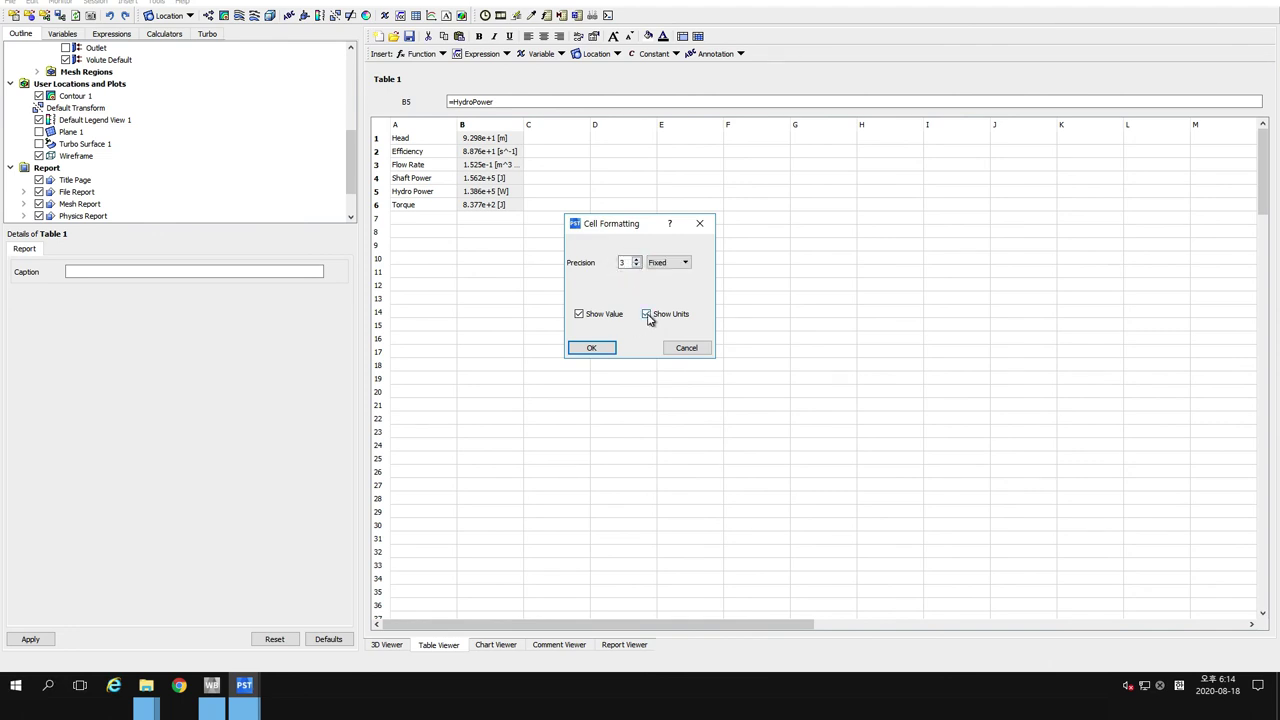
{"action": "left_click", "coordinate": [598, 347]}
{"action": "left_click", "coordinate": [550, 322]}
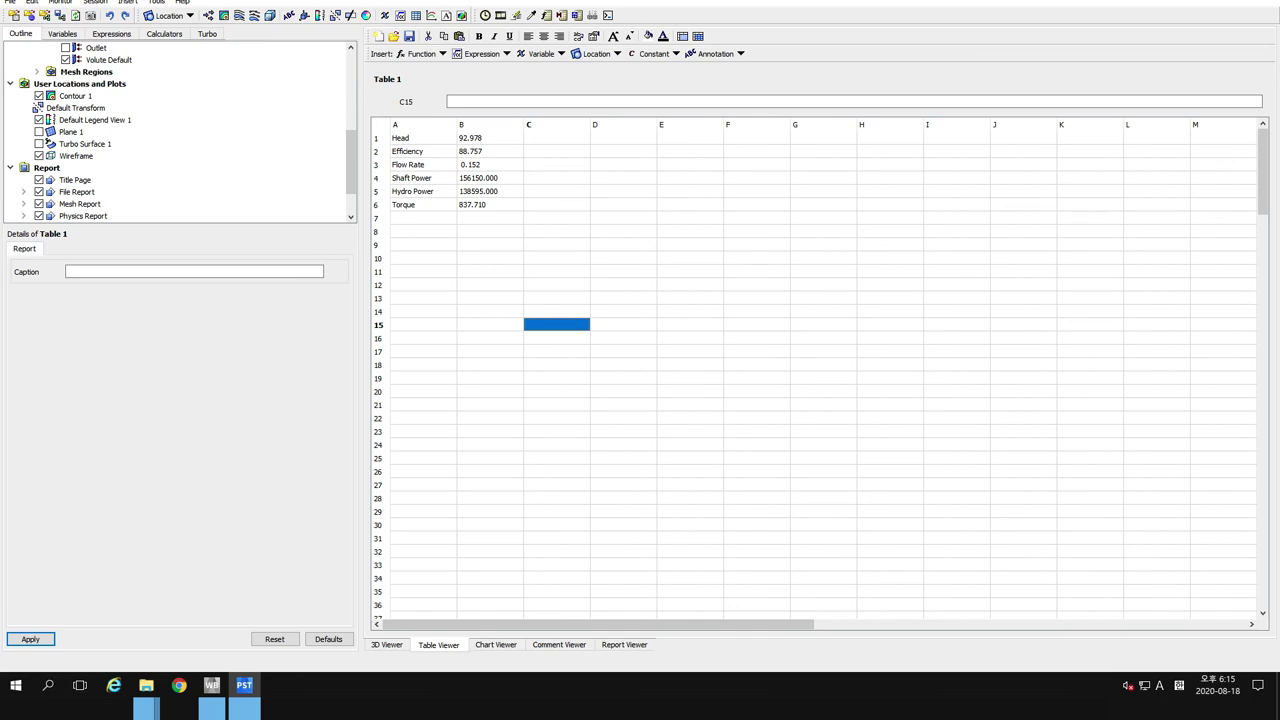
Inspect the pressure contour on the impeller and volute in the 3D view
{"action": "left_click", "coordinate": [1088, 325]}
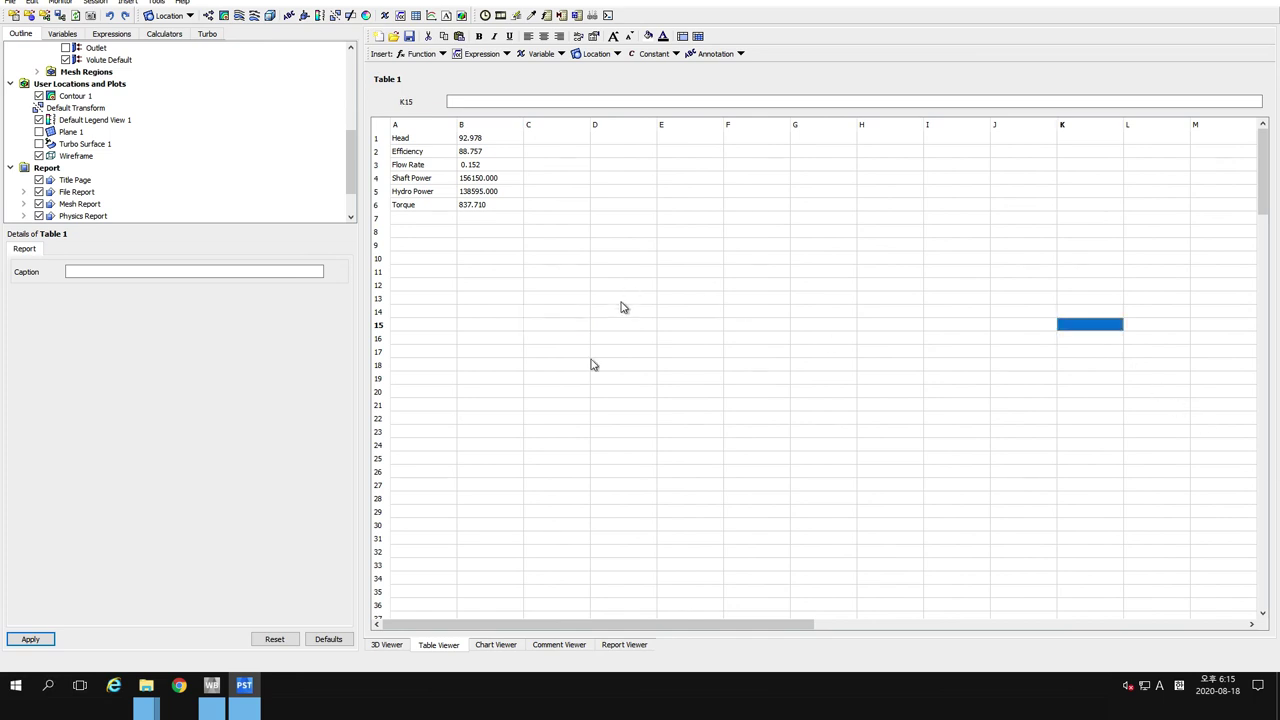
{"action": "left_click", "coordinate": [398, 647]}
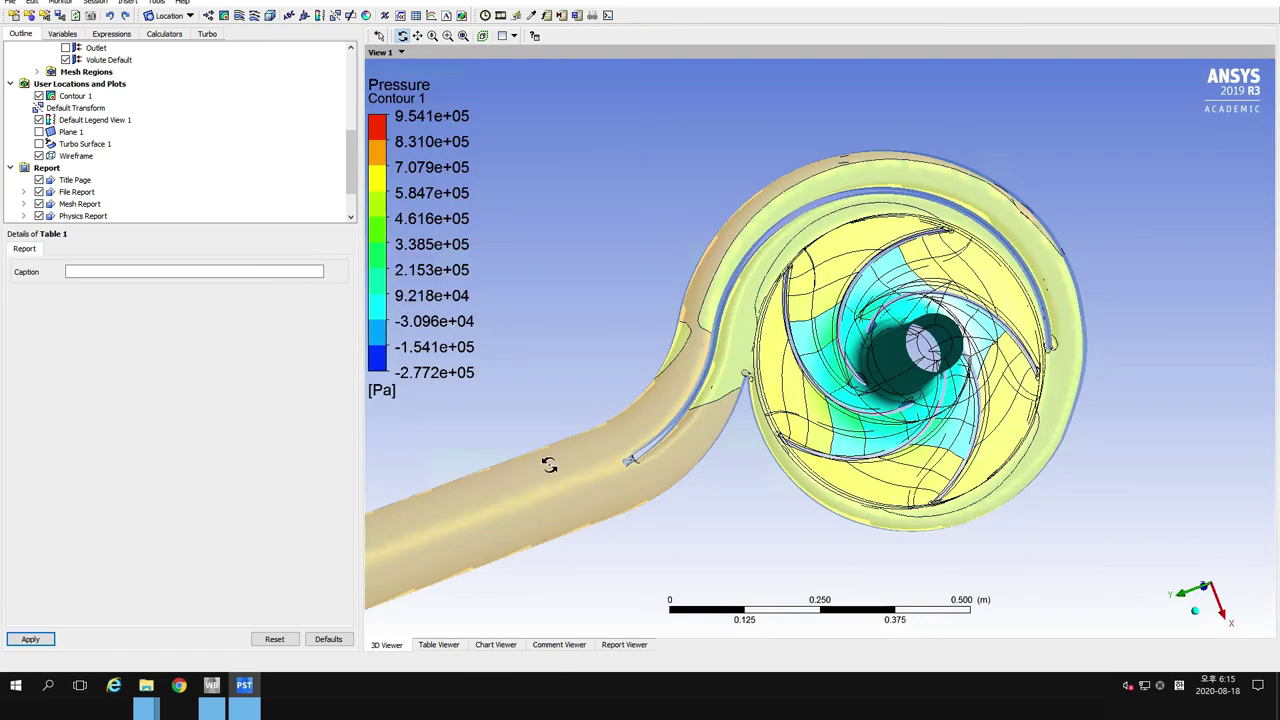
{"action": "left_click_drag", "start_coordinate": [708, 408], "coordinate": [820, 275]}
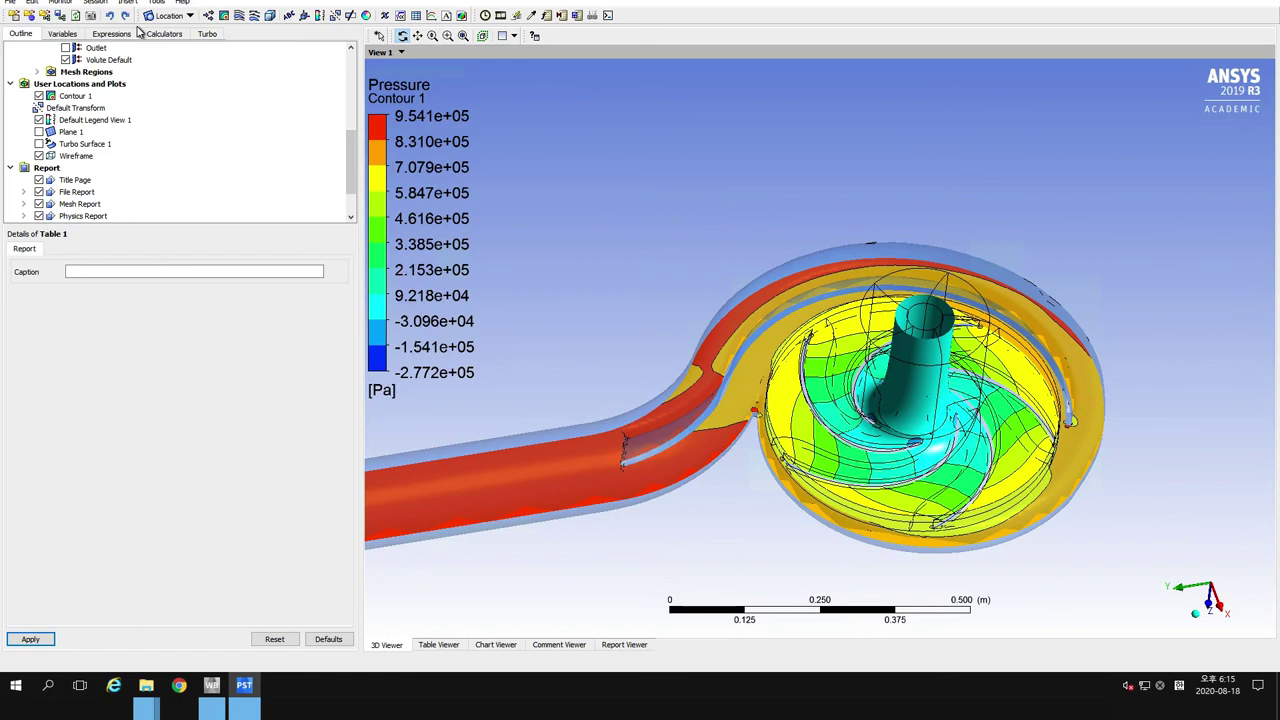
Create a blade-to-blade velocity vector plot for all domains at span 0.5 and examine it
{"action": "left_click", "coordinate": [205, 34]}
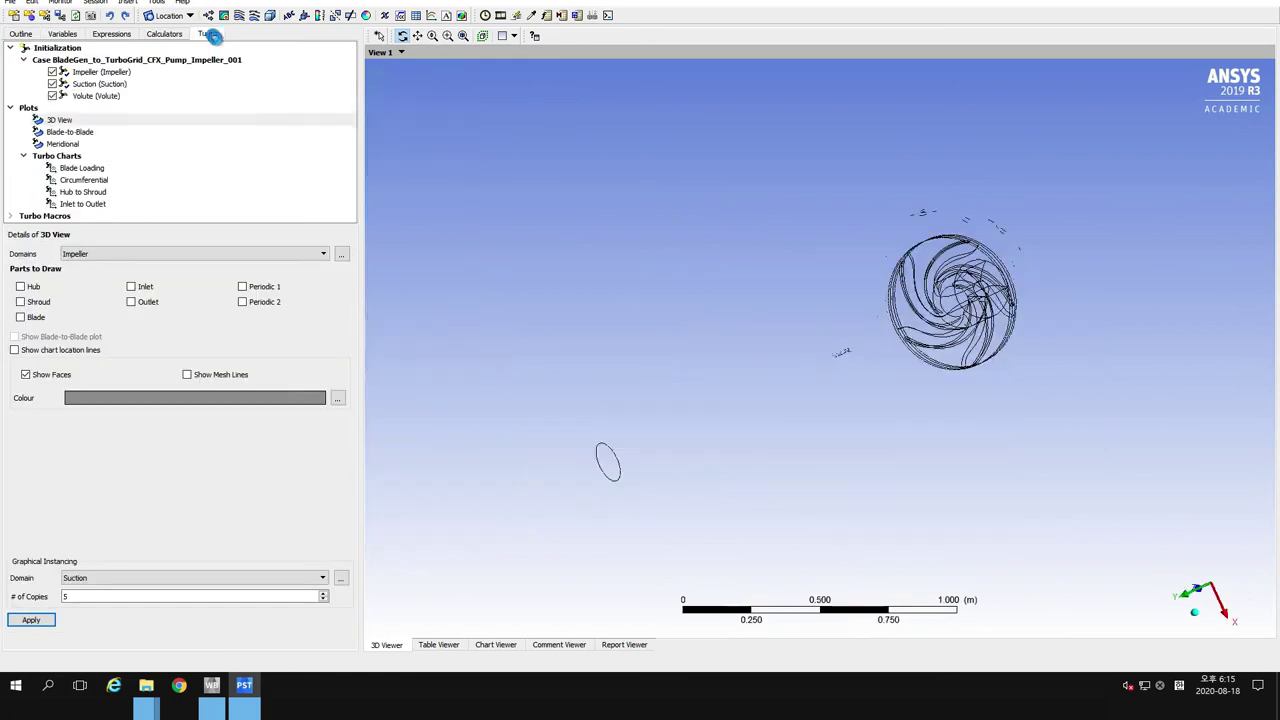
{"action": "left_click", "coordinate": [58, 132]}
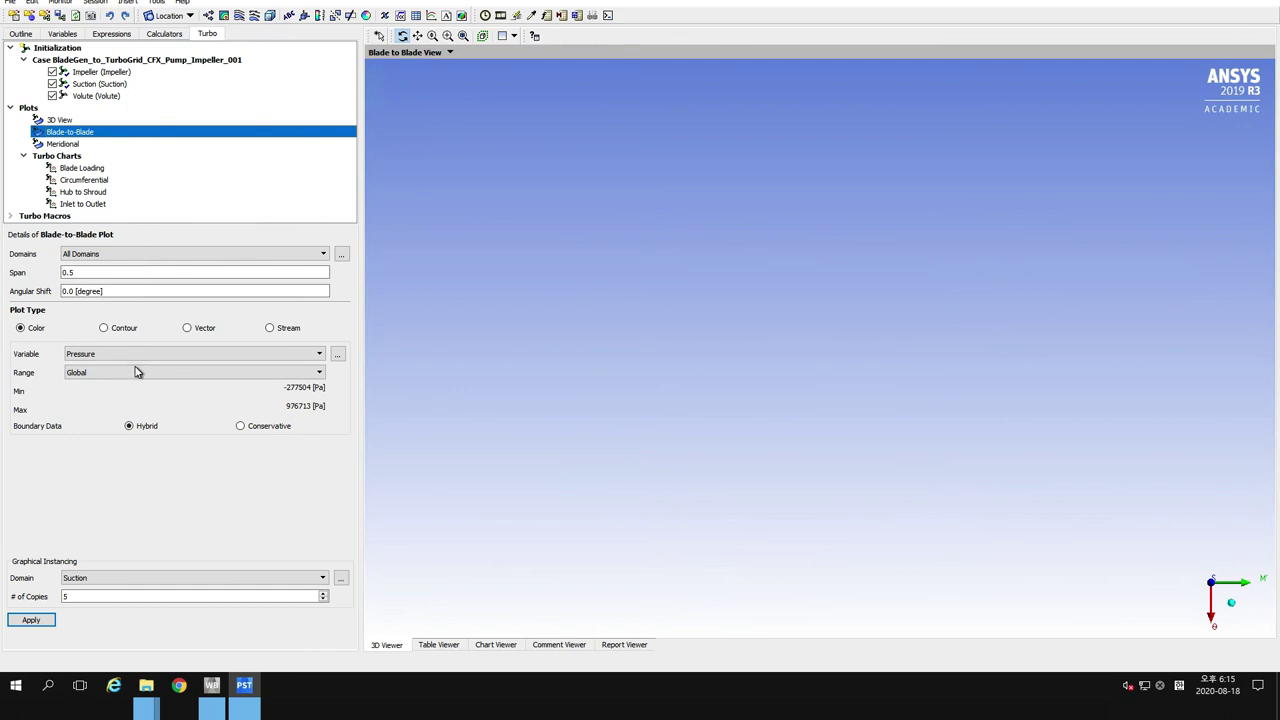
{"action": "left_click", "coordinate": [188, 328]}
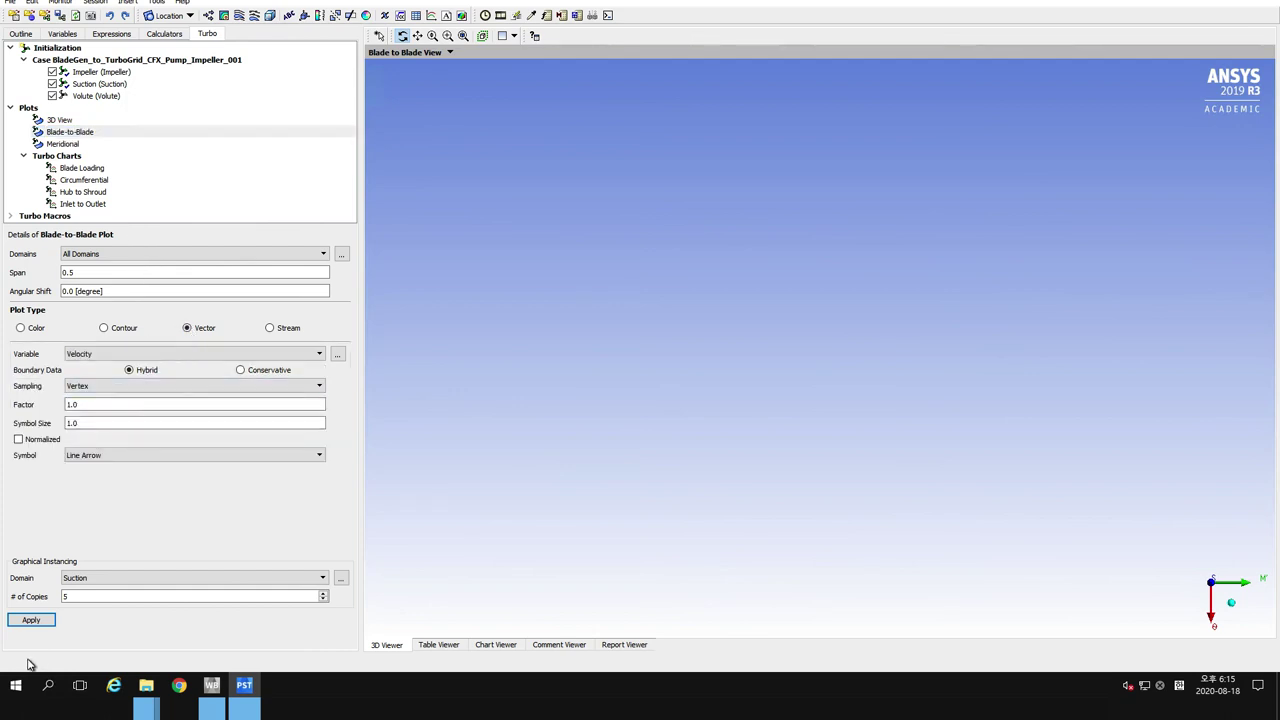
{"action": "left_click", "coordinate": [31, 620]}
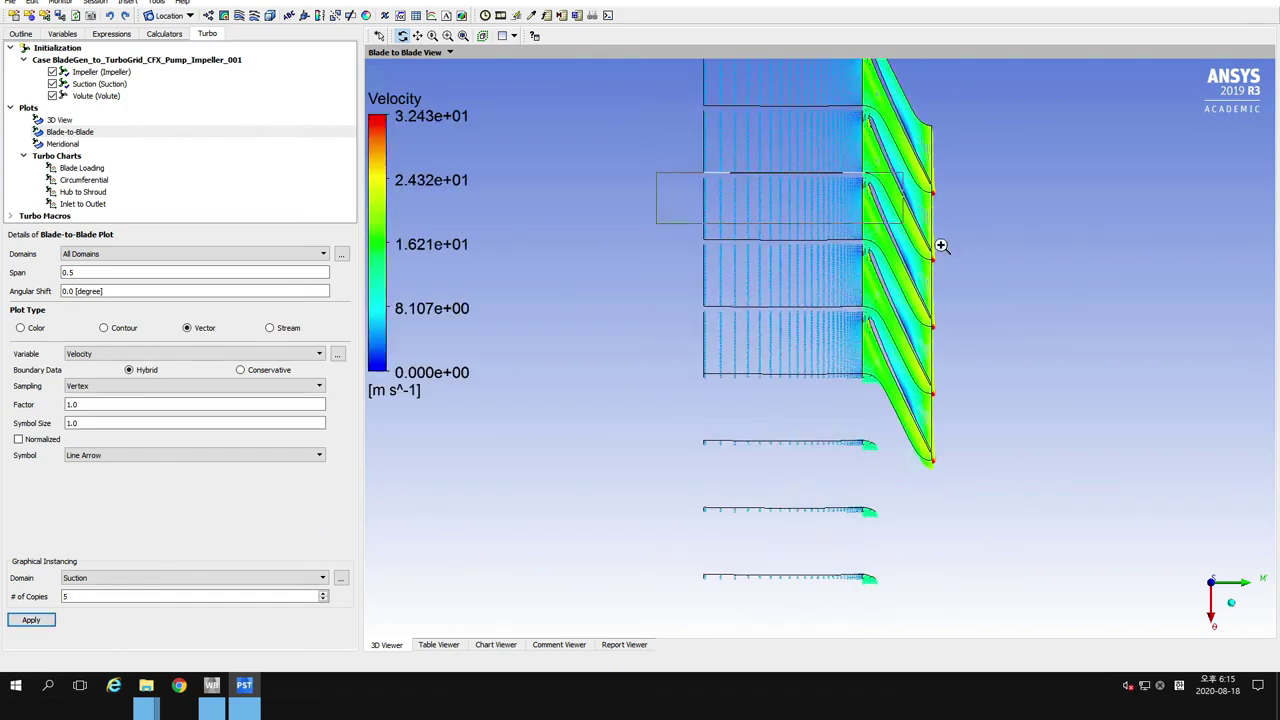
{"action": "left_click_drag", "start_coordinate": [943, 246], "coordinate": [706, 391]}
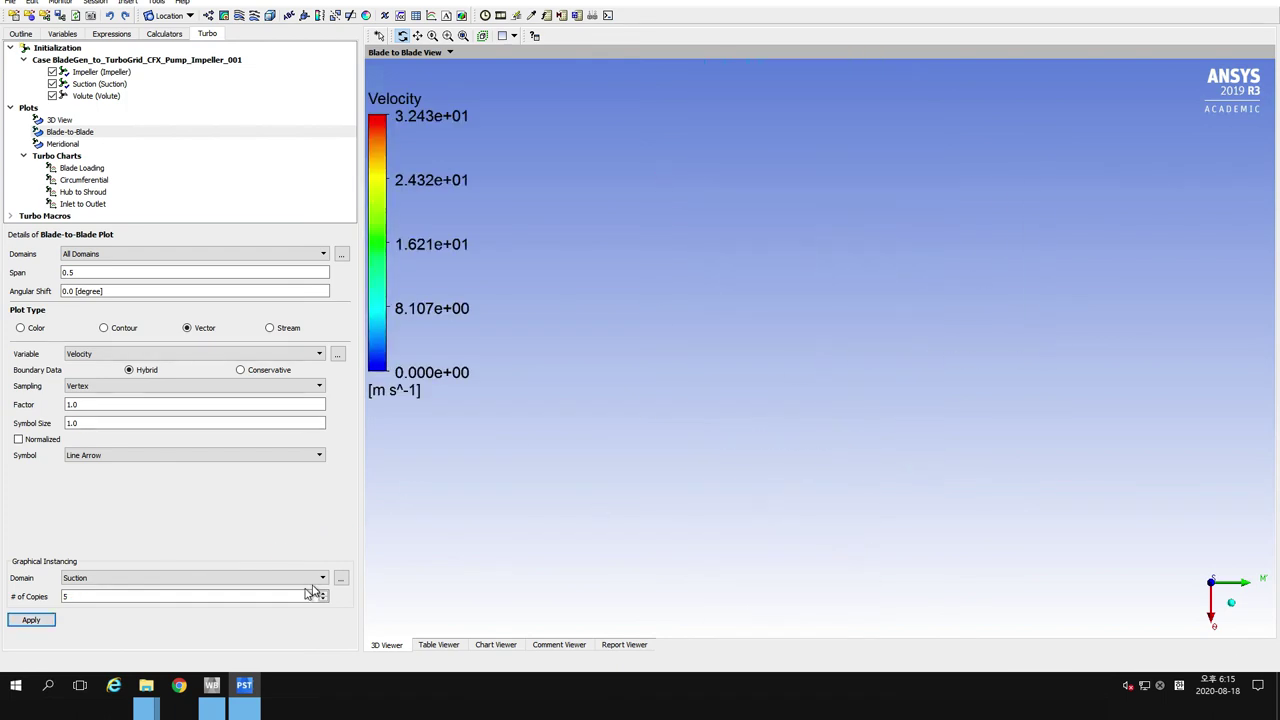
{"action": "left_click", "coordinate": [470, 35]}
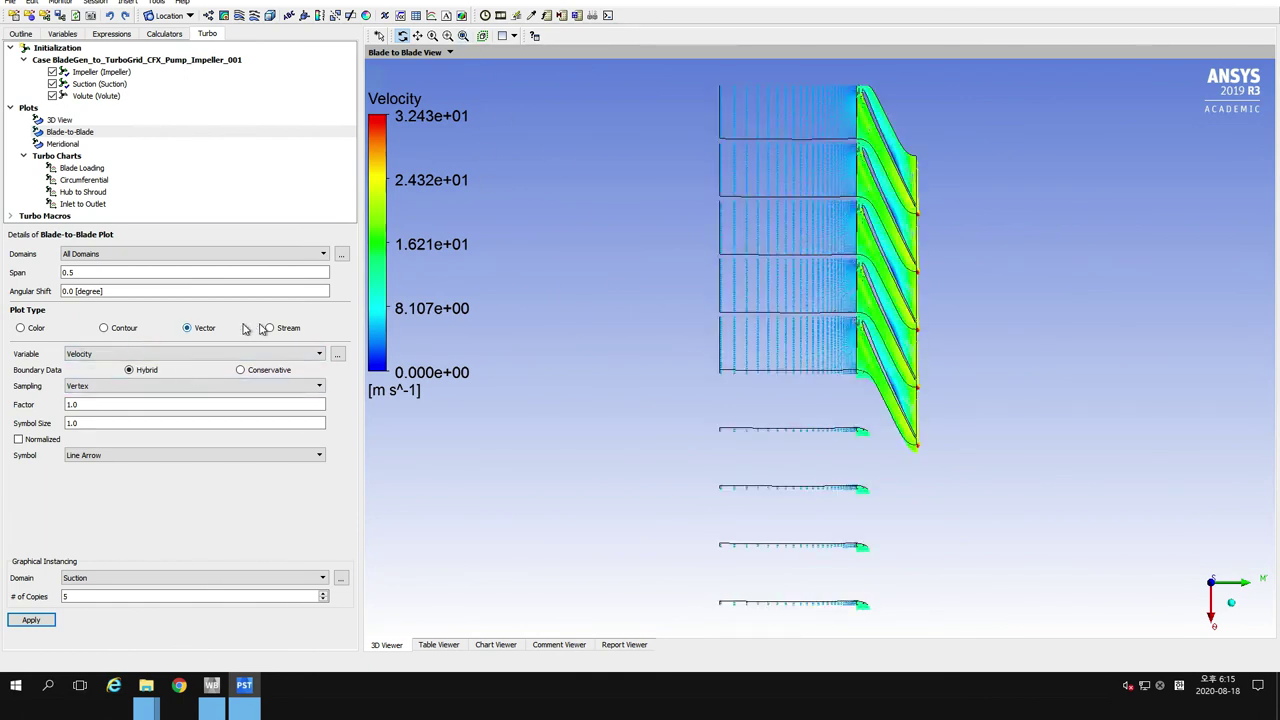
{"action": "left_click_drag", "start_coordinate": [844, 240], "coordinate": [920, 333]}
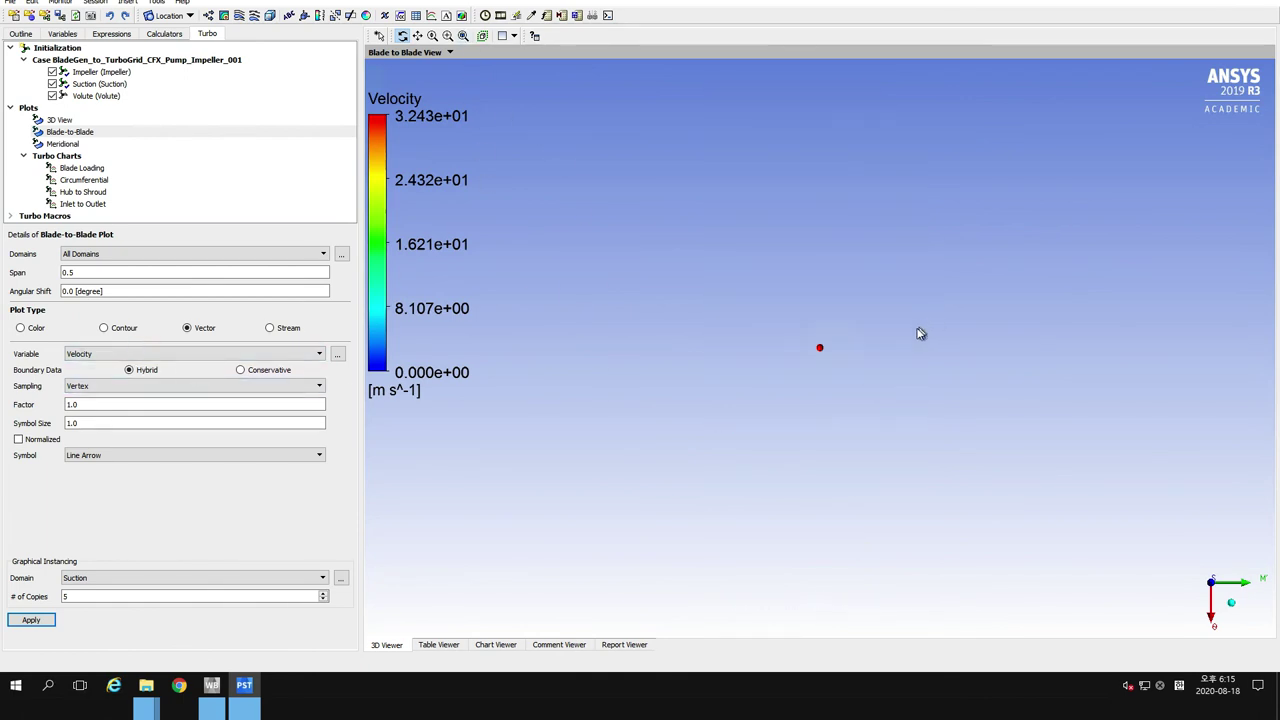
{"action": "left_click", "coordinate": [463, 35]}
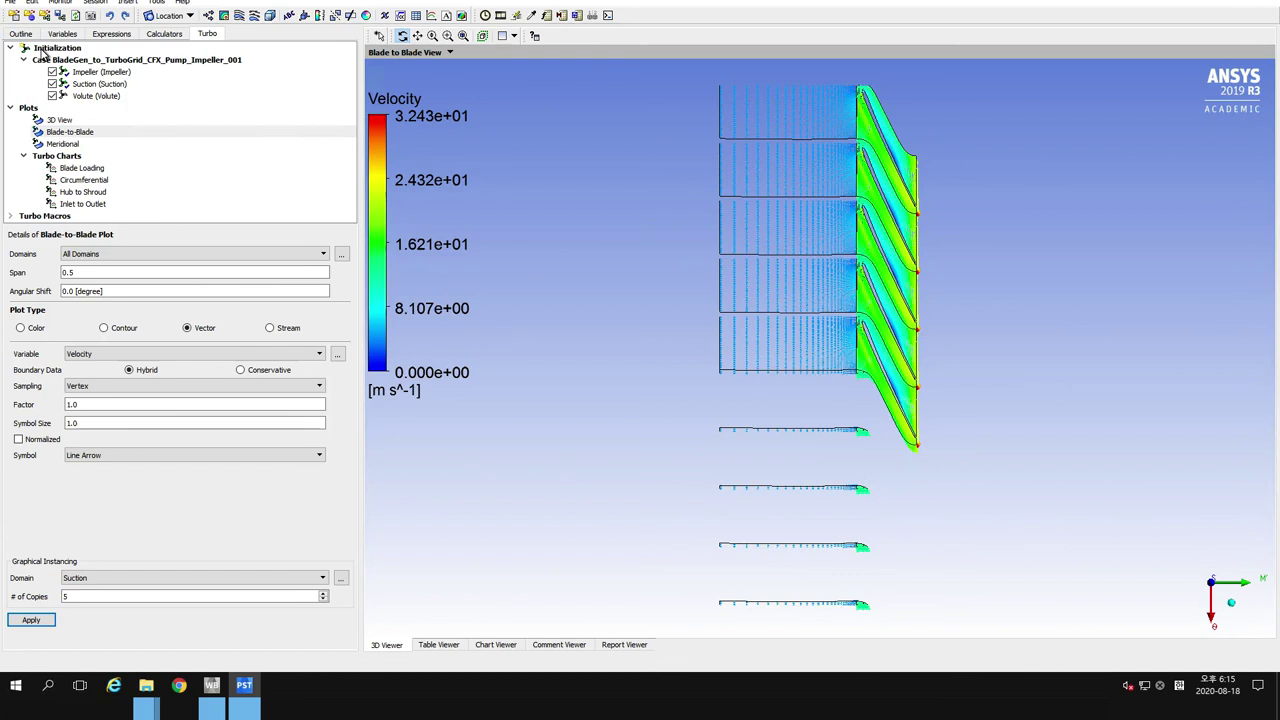
Return to the 3D pressure contour view, close CFD-Post, and bring up the Workbench project
{"action": "left_click", "coordinate": [21, 33]}
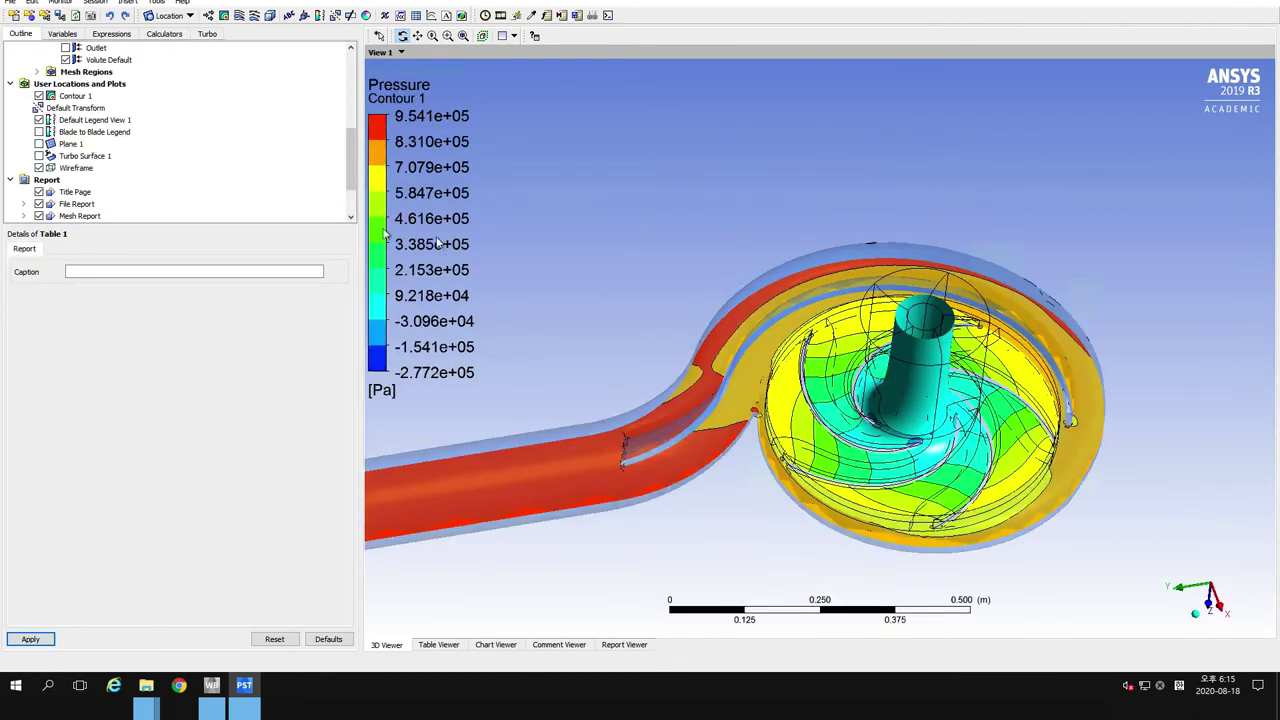
{"action": "left_click_drag", "start_coordinate": [732, 312], "coordinate": [784, 381]}
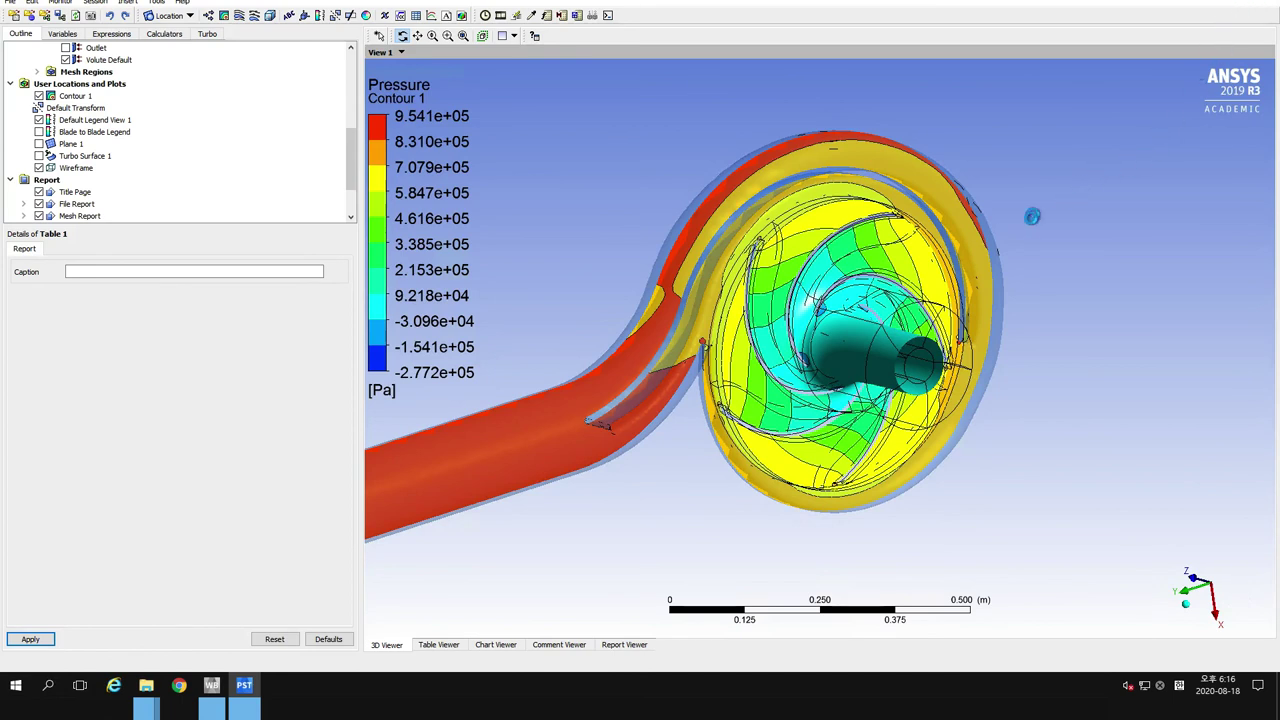
{"action": "key", "text": "alt+F4"}
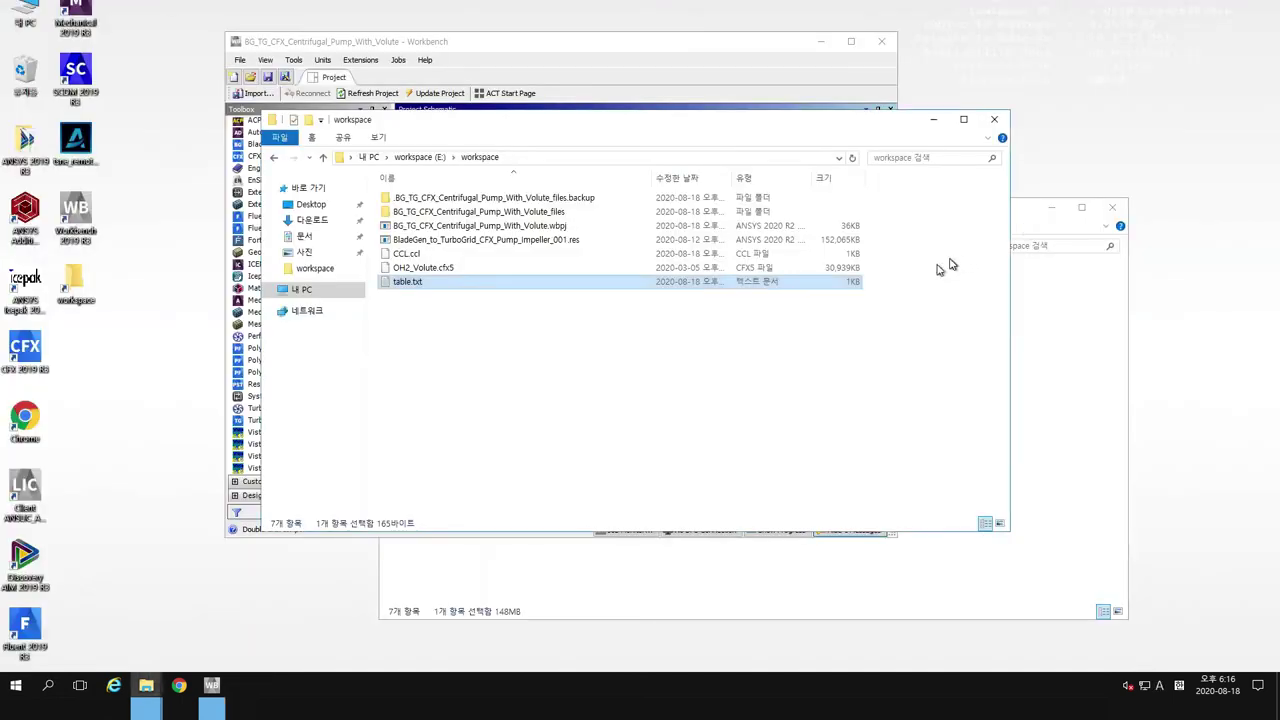
{"action": "left_click", "coordinate": [577, 44]}
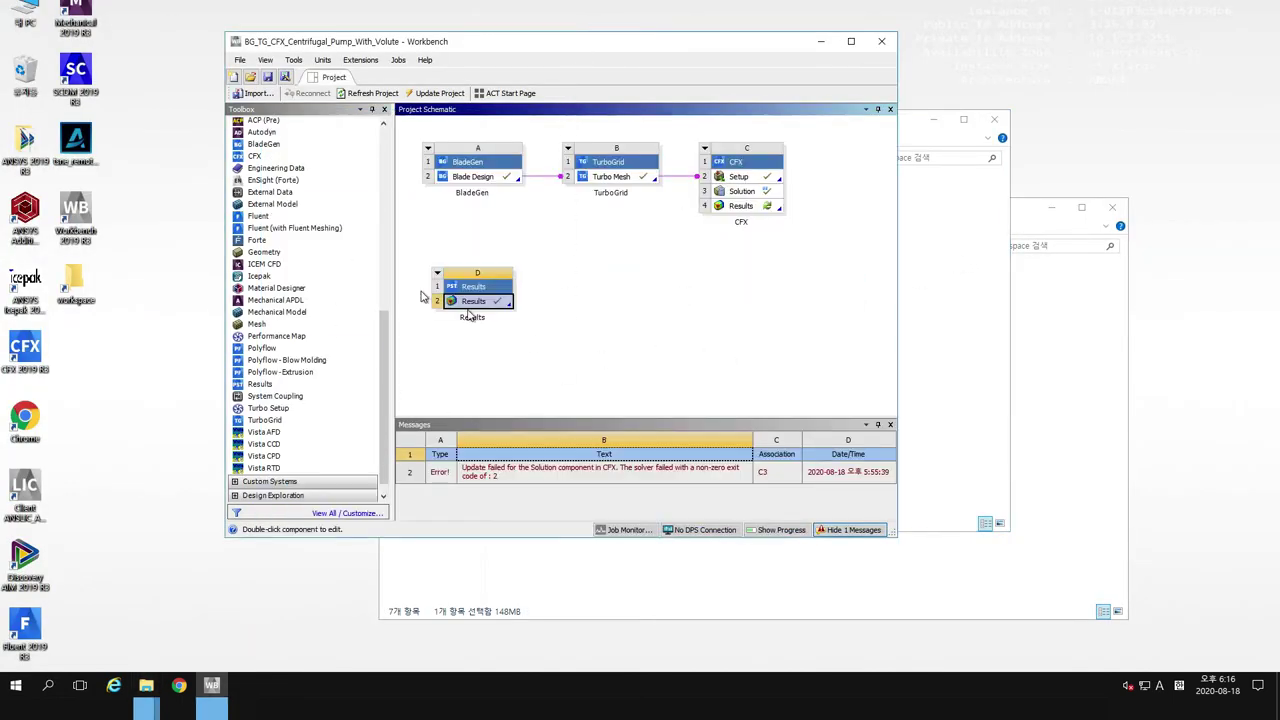
Save the Workbench project, then close the rear File Explorer window and bring the workspace folder window forward
{"action": "left_click", "coordinate": [267, 77]}
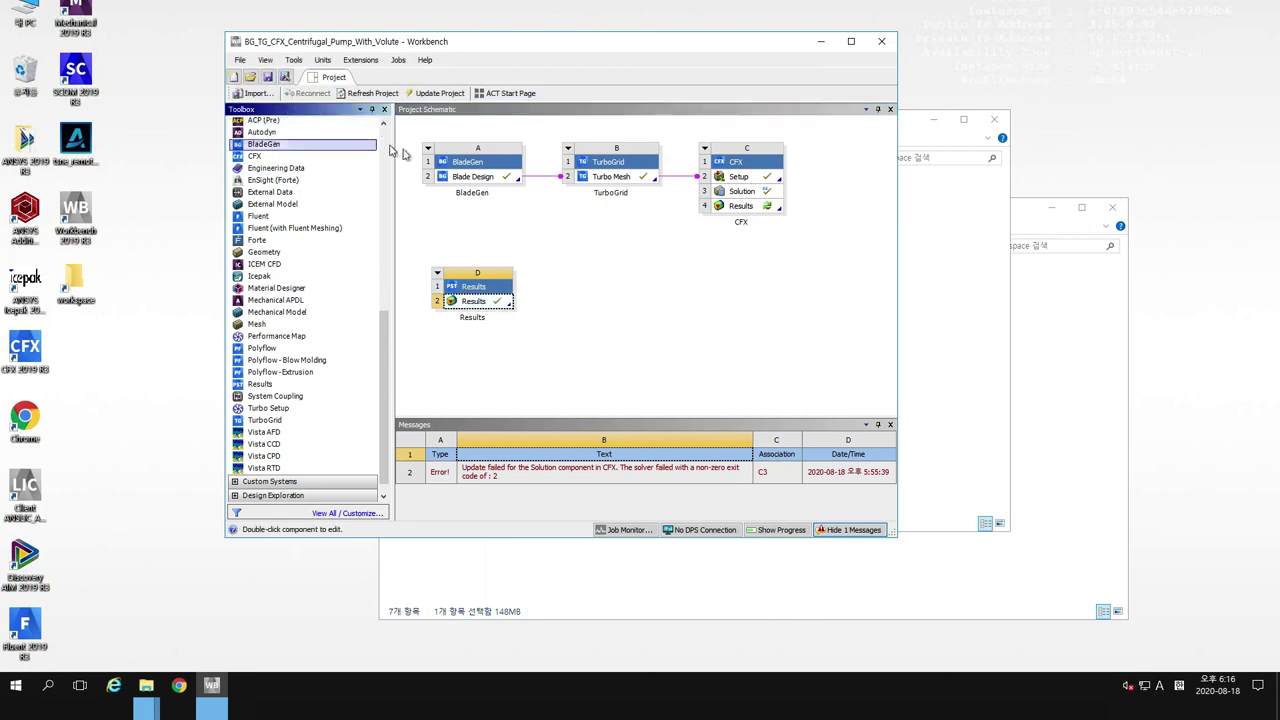
{"action": "left_click", "coordinate": [1112, 207]}
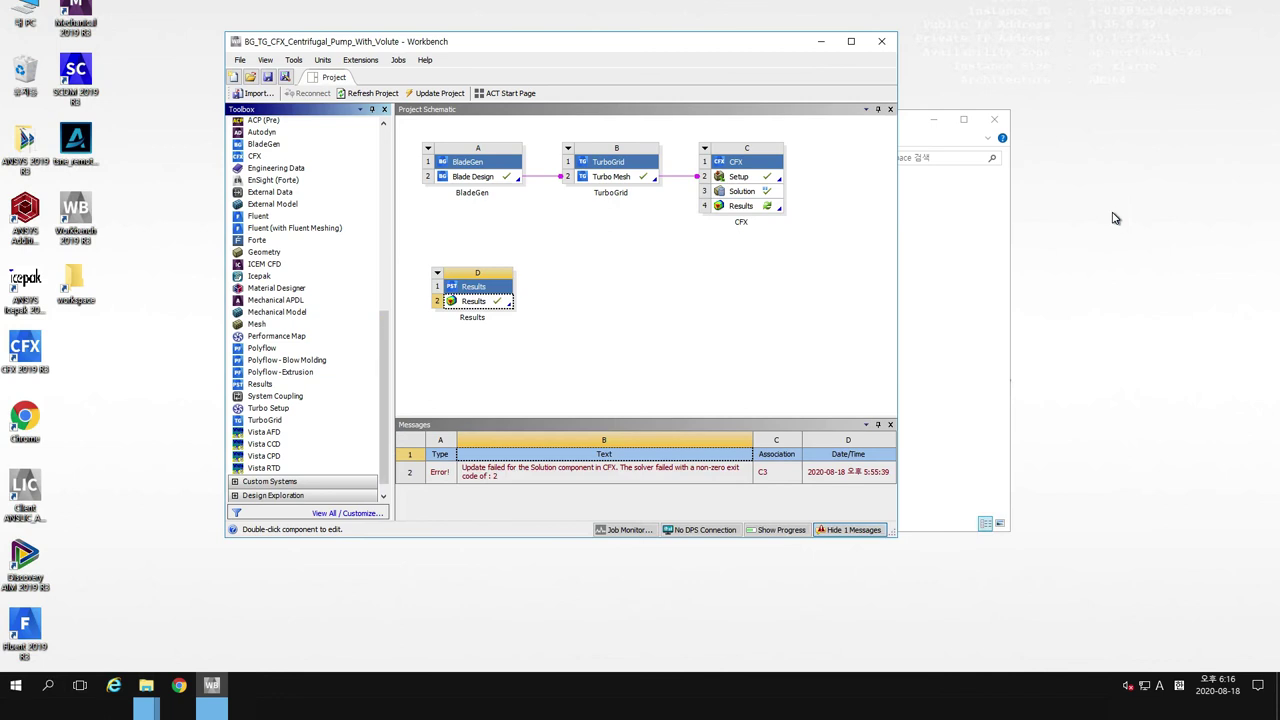
{"action": "left_click", "coordinate": [921, 264]}
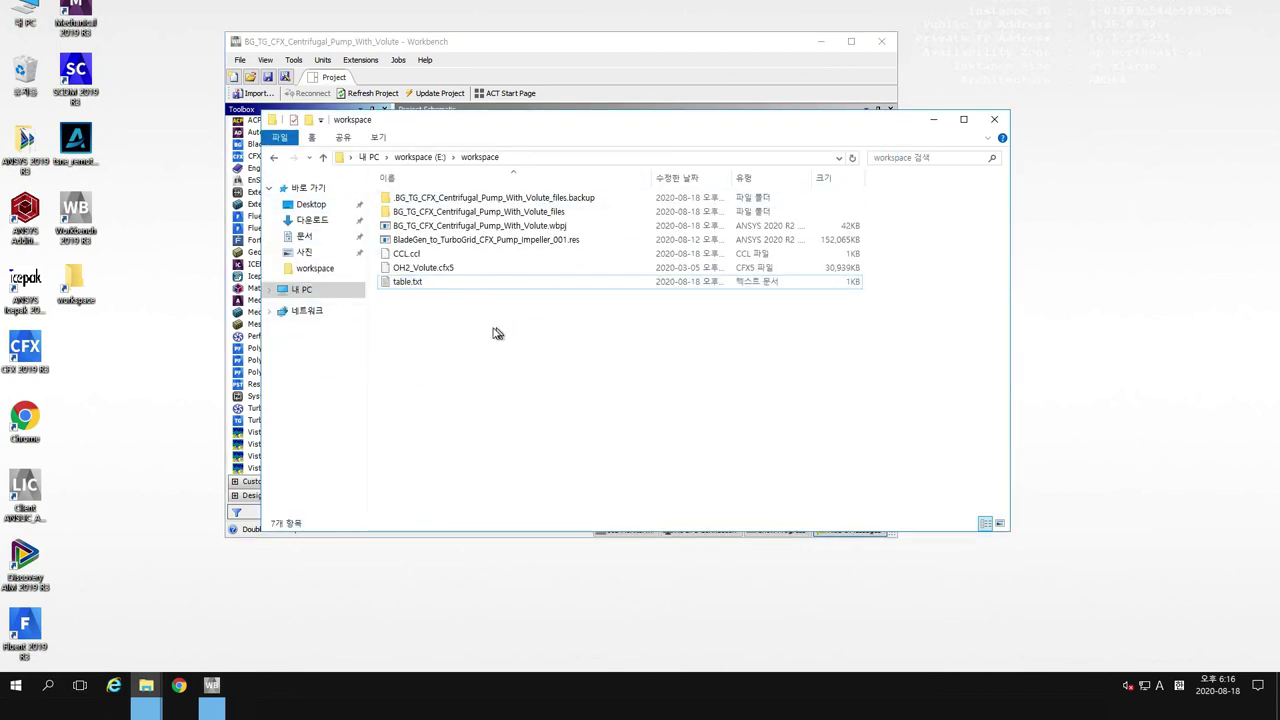
Close the BG_TG_CFX_Centrifugal_Pump_With_Volute project in Workbench and reposition the workspace folder window slightly higher on the desktop
{"action": "left_click", "coordinate": [503, 37]}
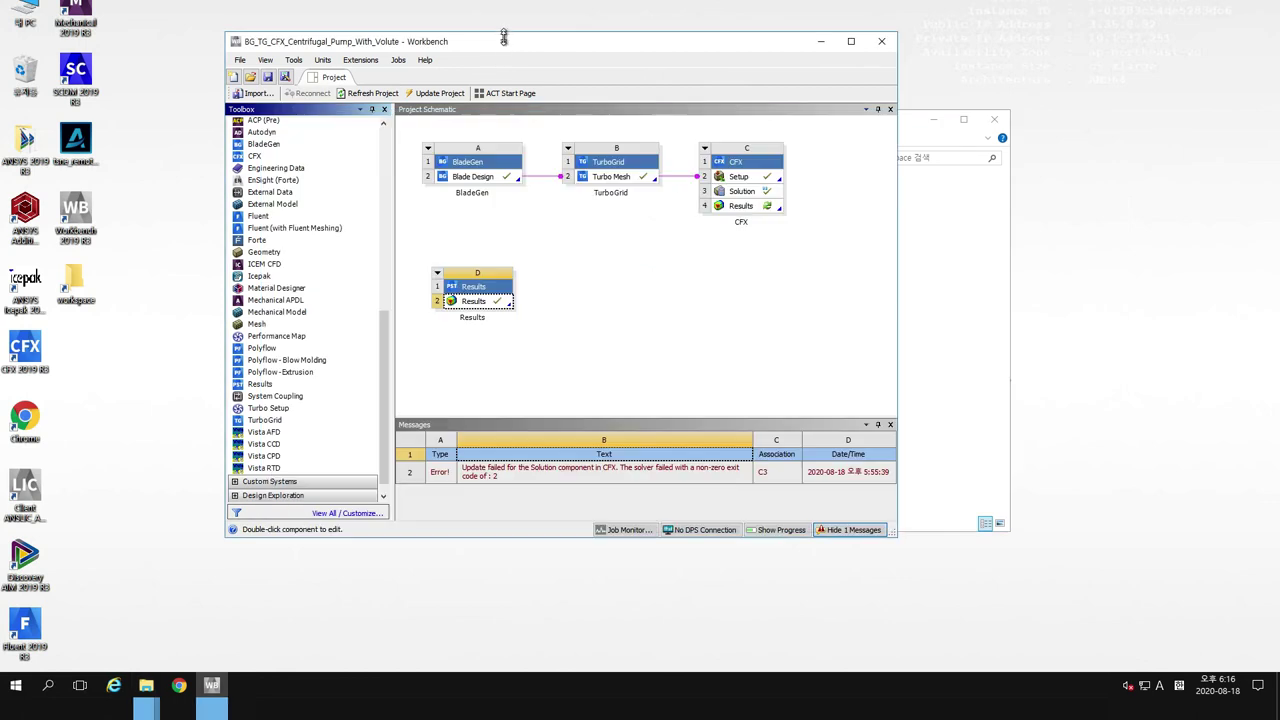
{"action": "left_click", "coordinate": [874, 44]}
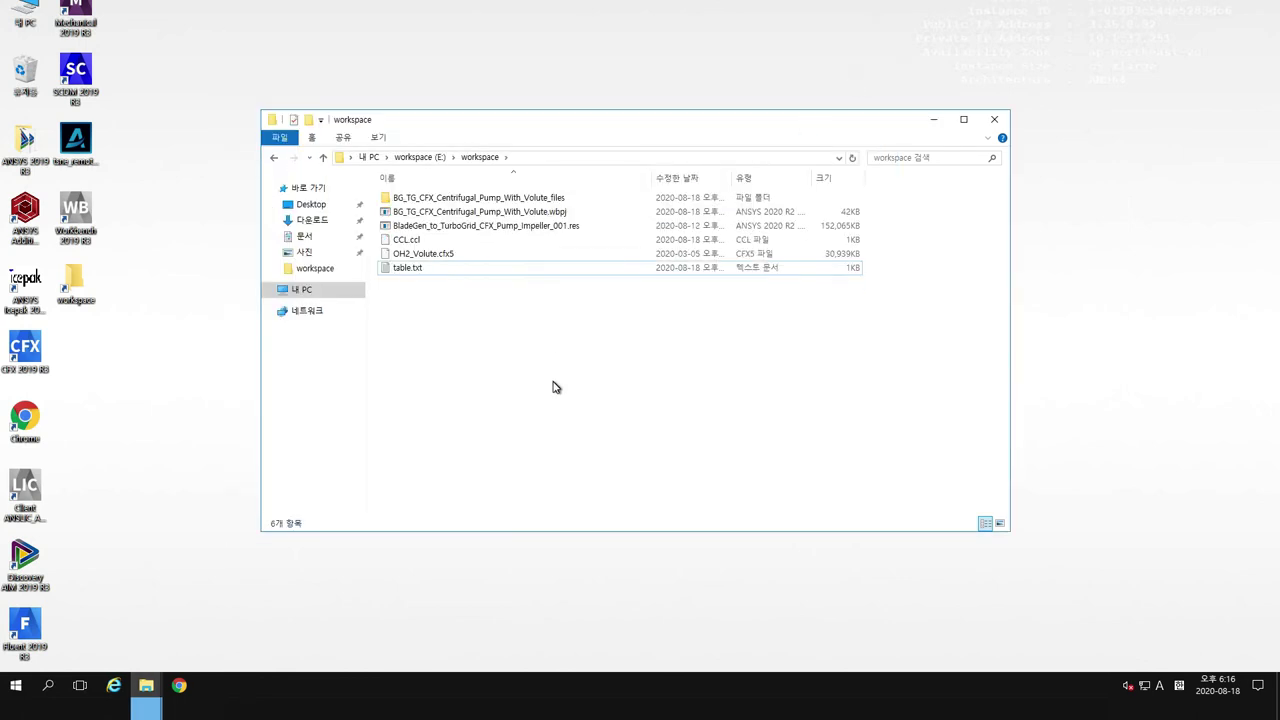
{"action": "left_click_drag", "start_coordinate": [537, 134], "coordinate": [528, 115]}
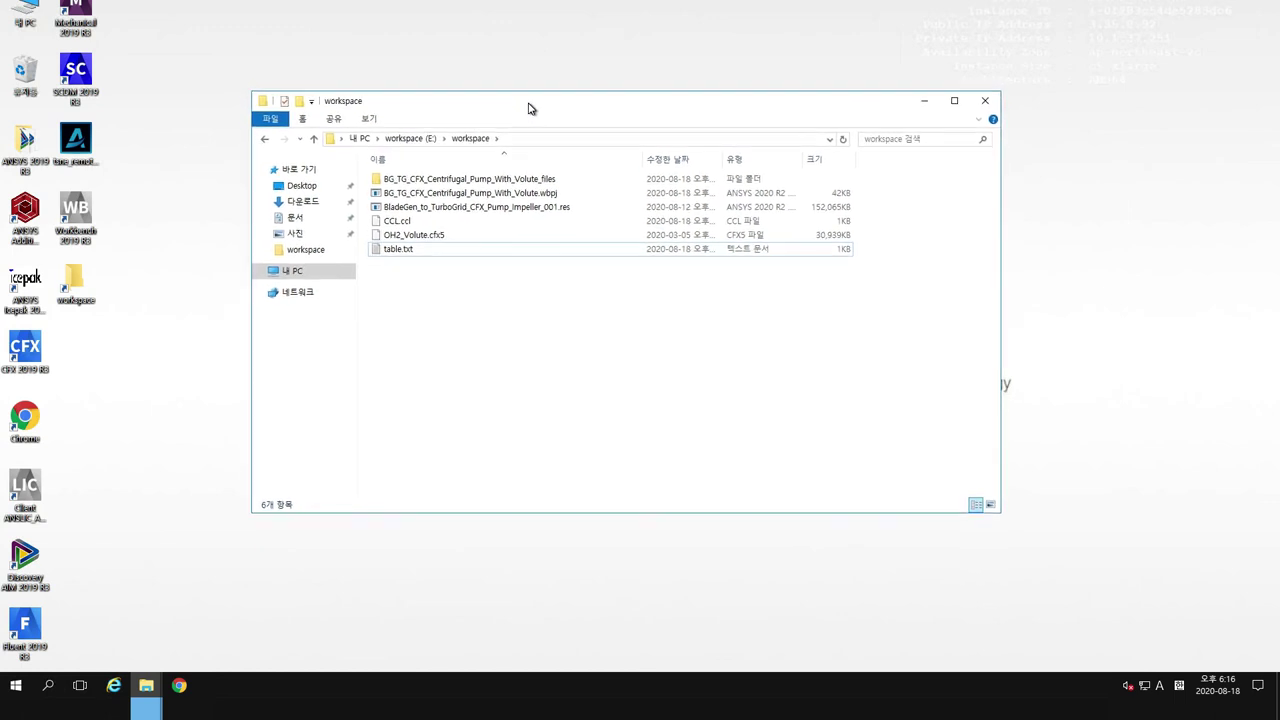